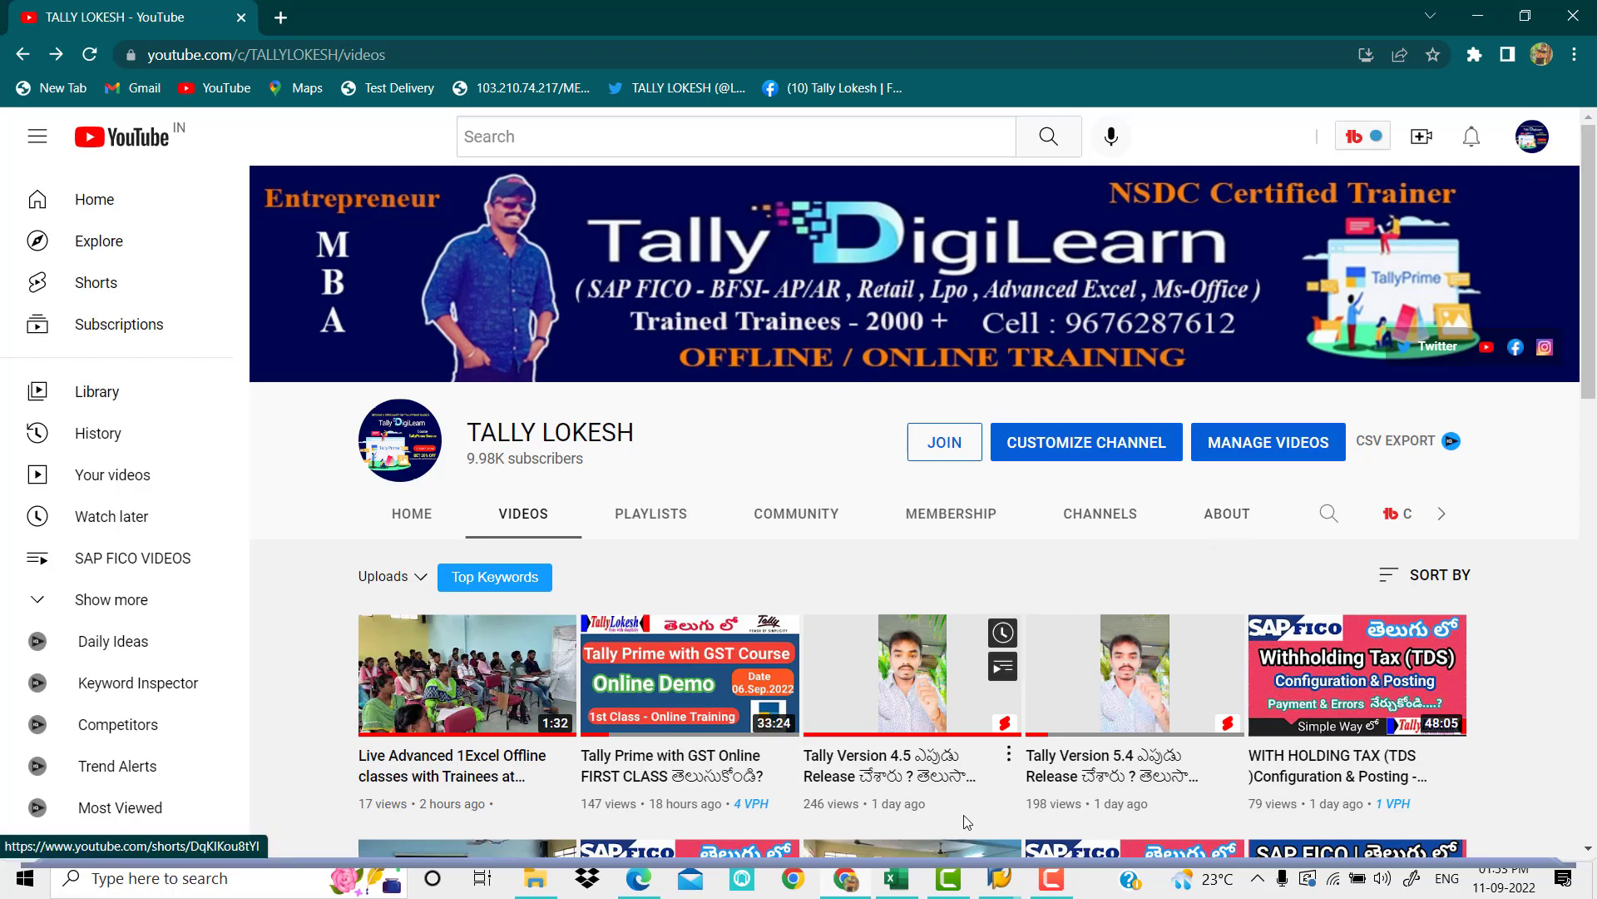
Switch to the With Holding Tax workbook in Excel and review the Part-1 asset accounting activities and their T codes
left_click(889, 877)
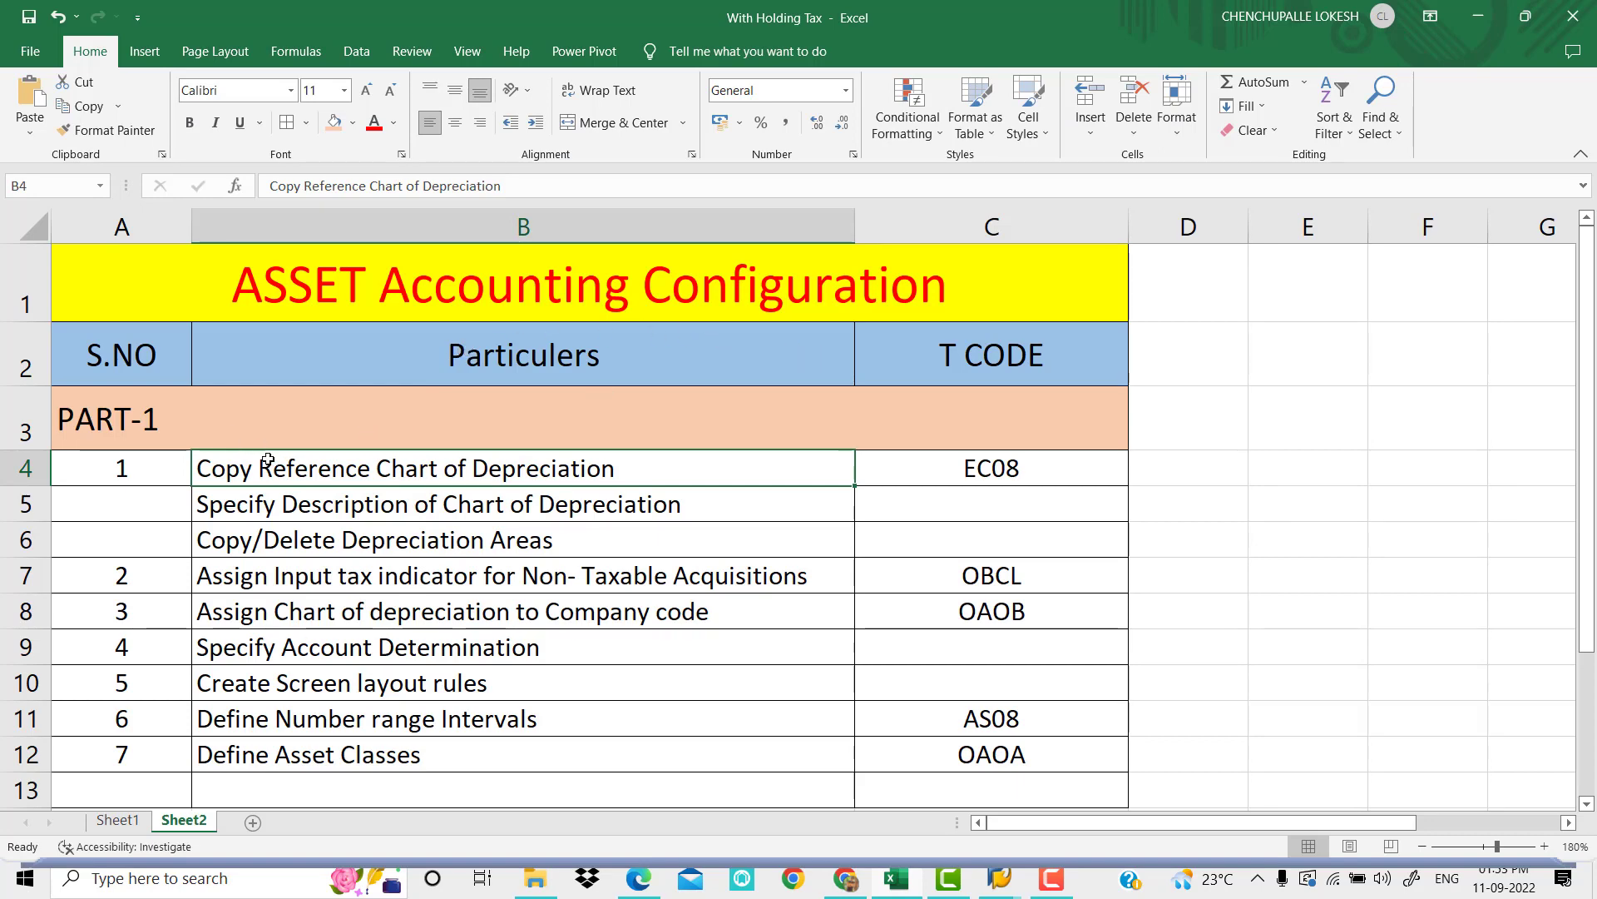
left_click_drag(620, 470, 624, 752)
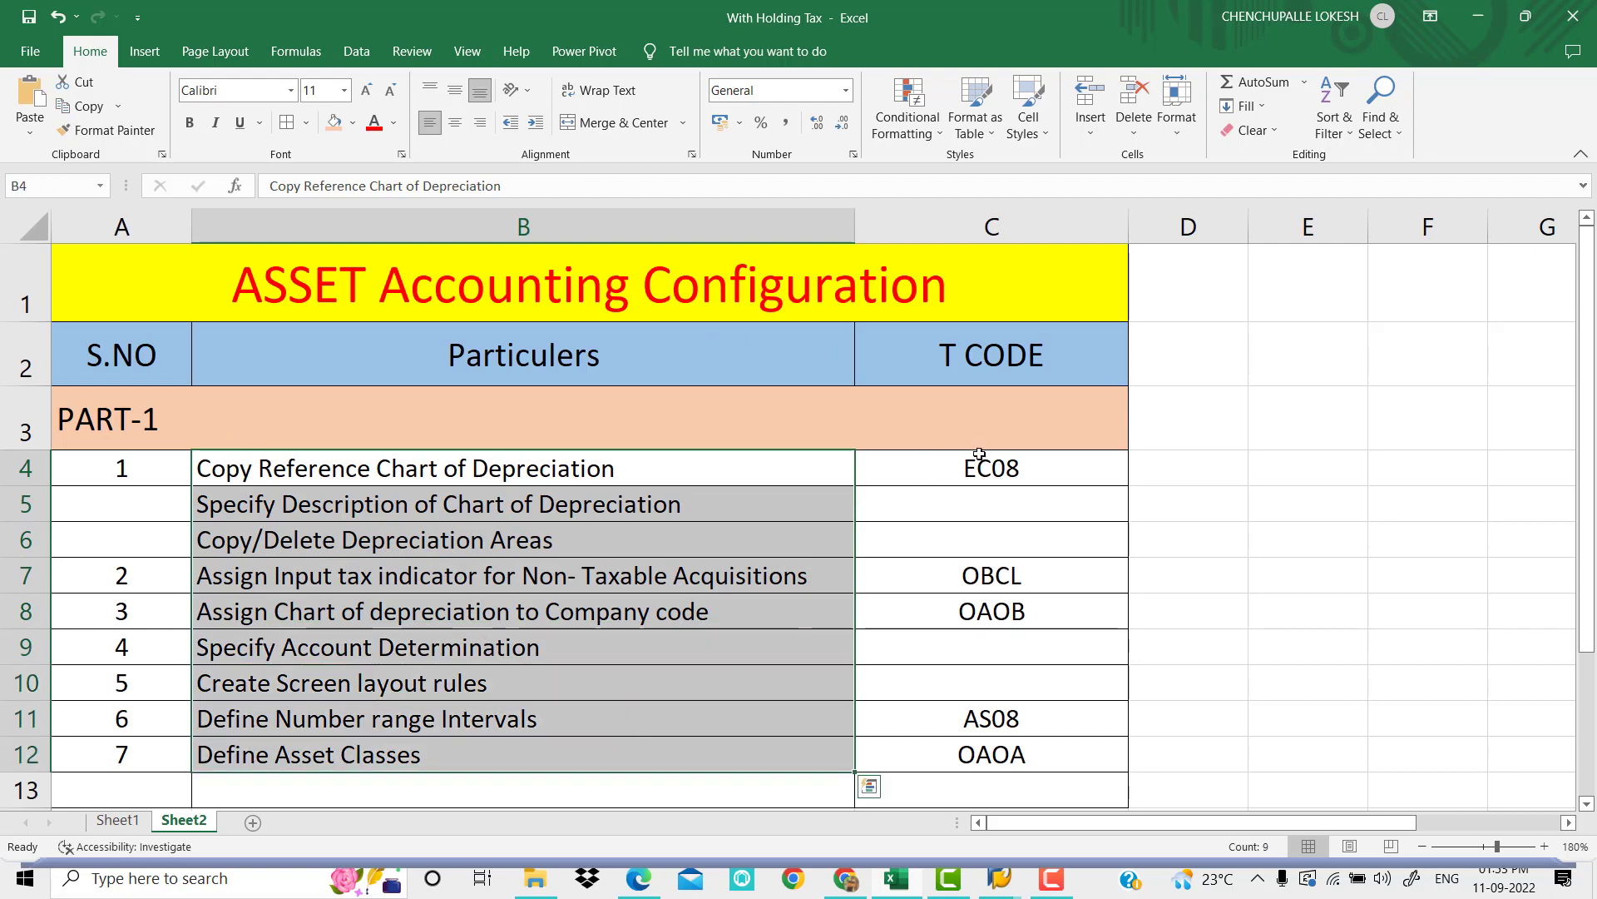
left_click_drag(1031, 463, 1045, 756)
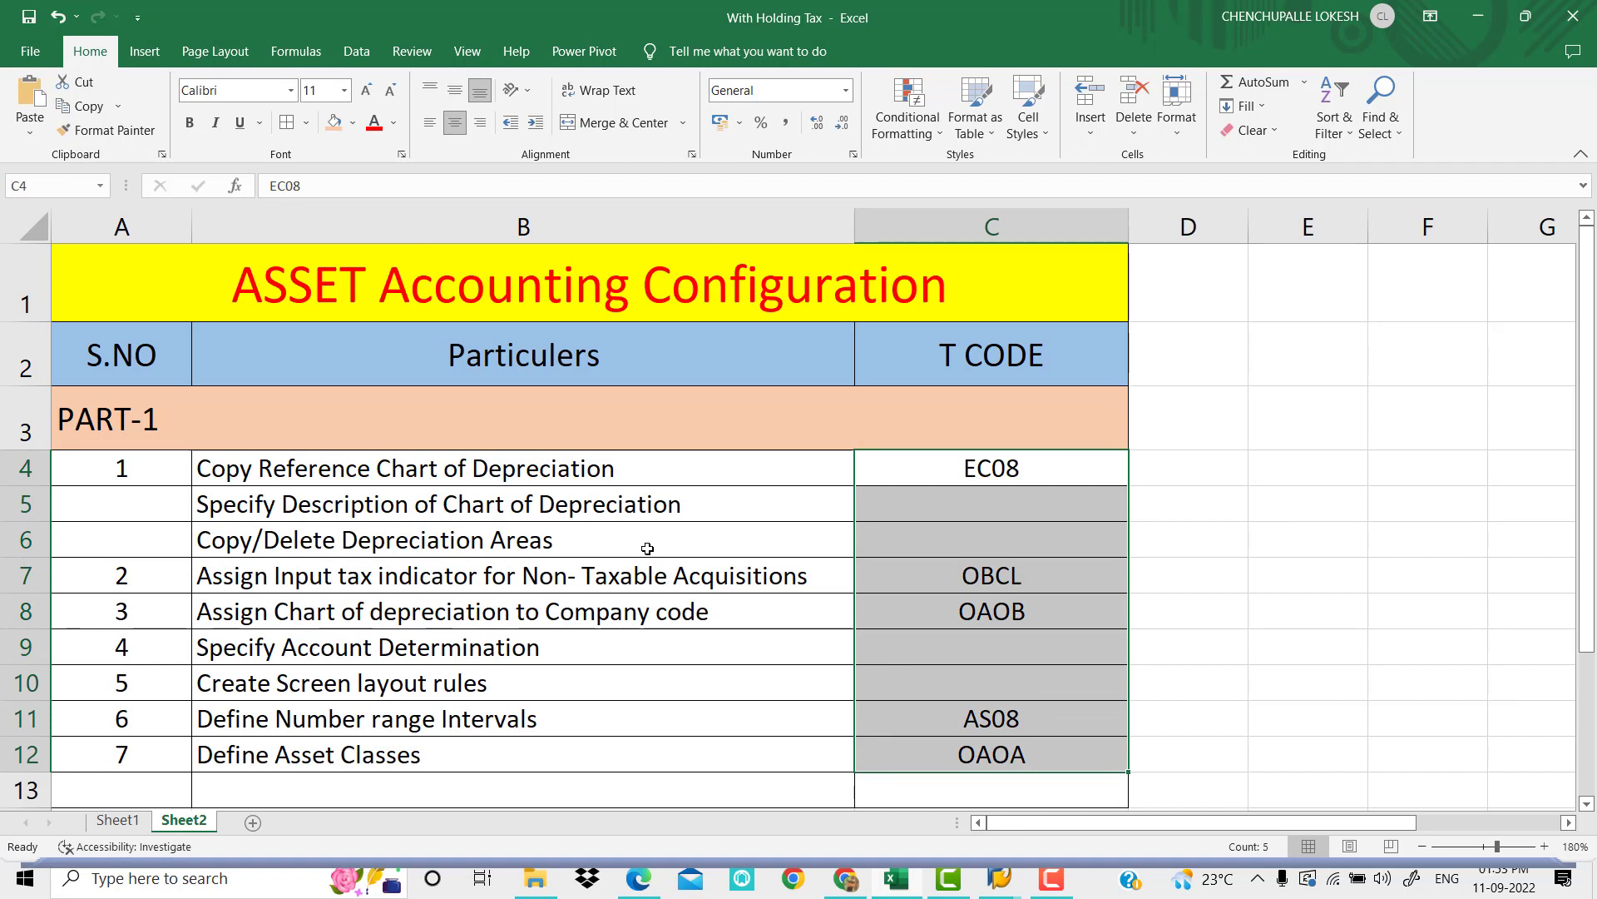
left_click(677, 491)
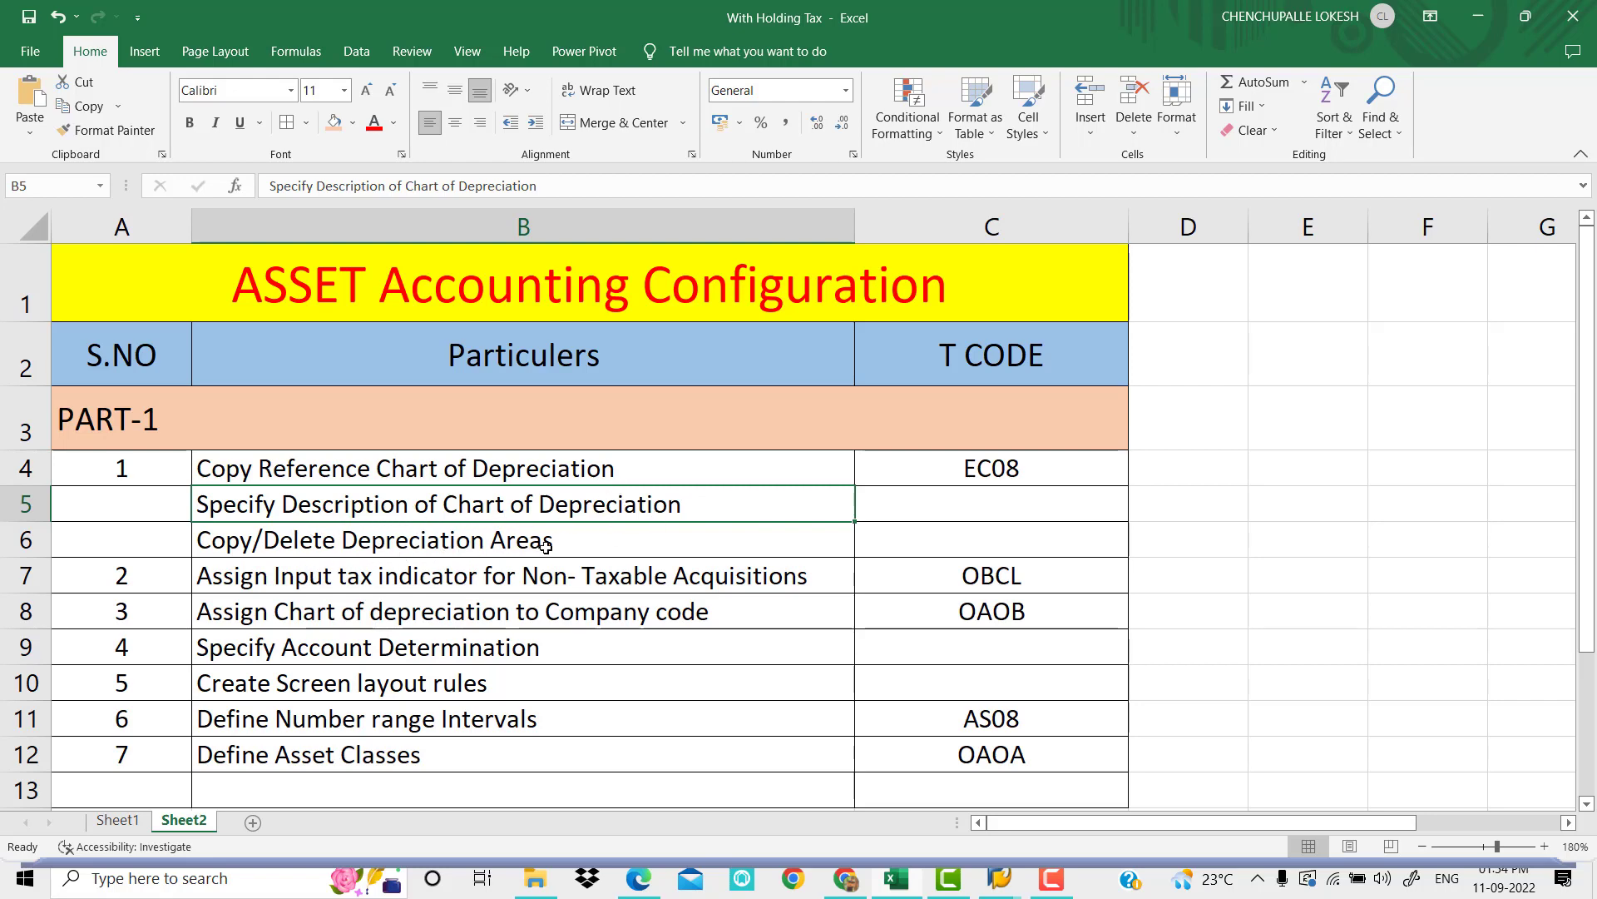
left_click_drag(722, 472, 730, 533)
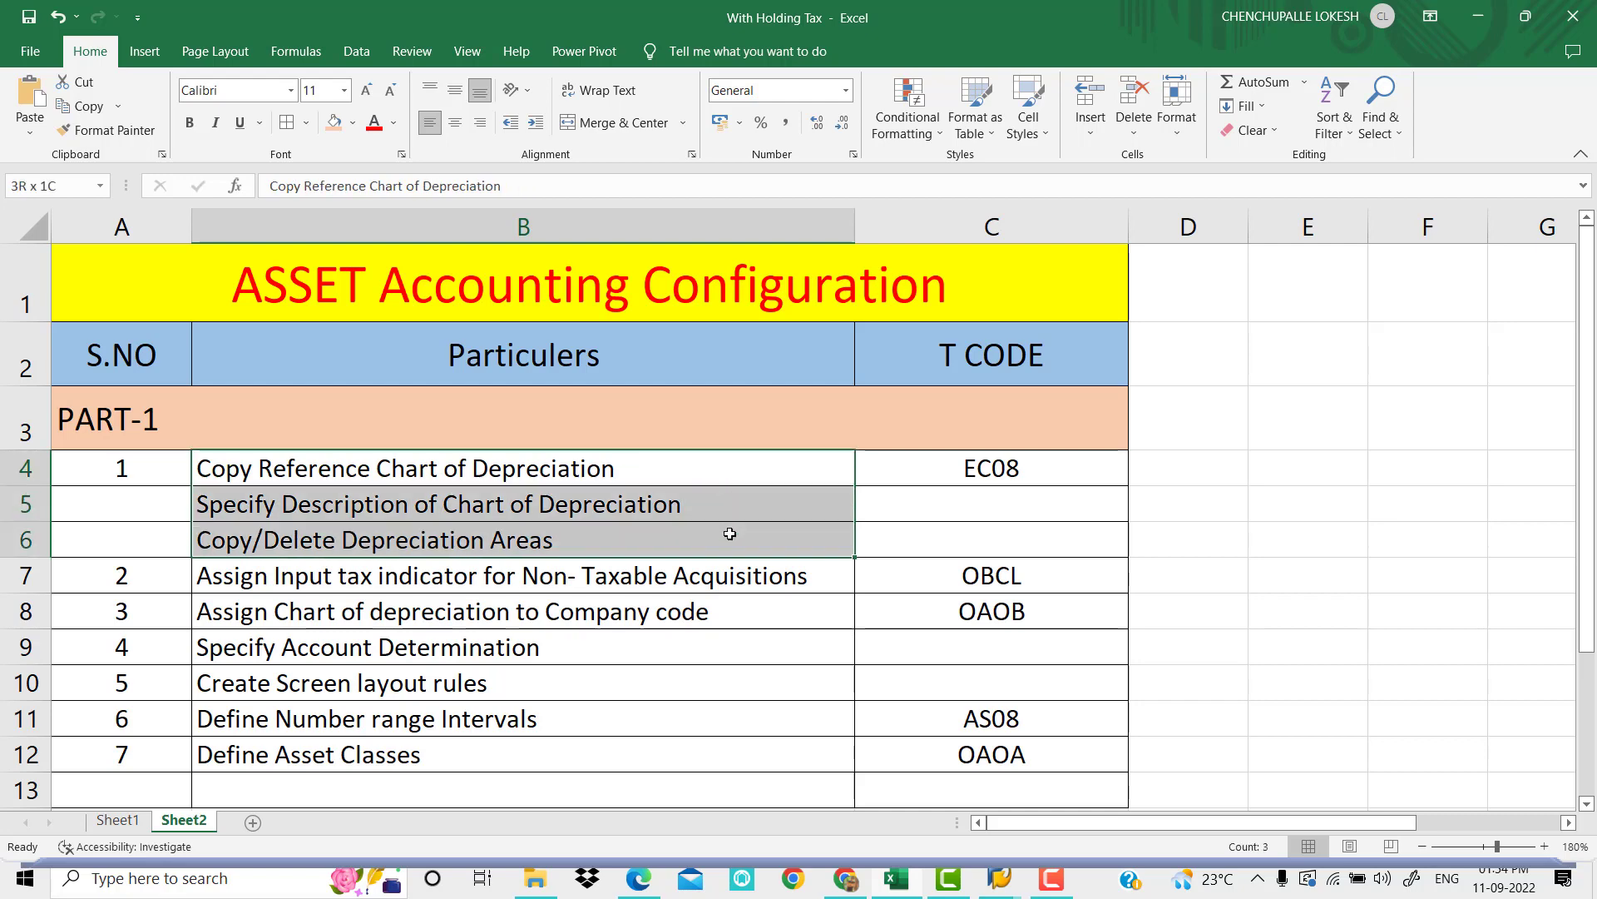
left_click(730, 533)
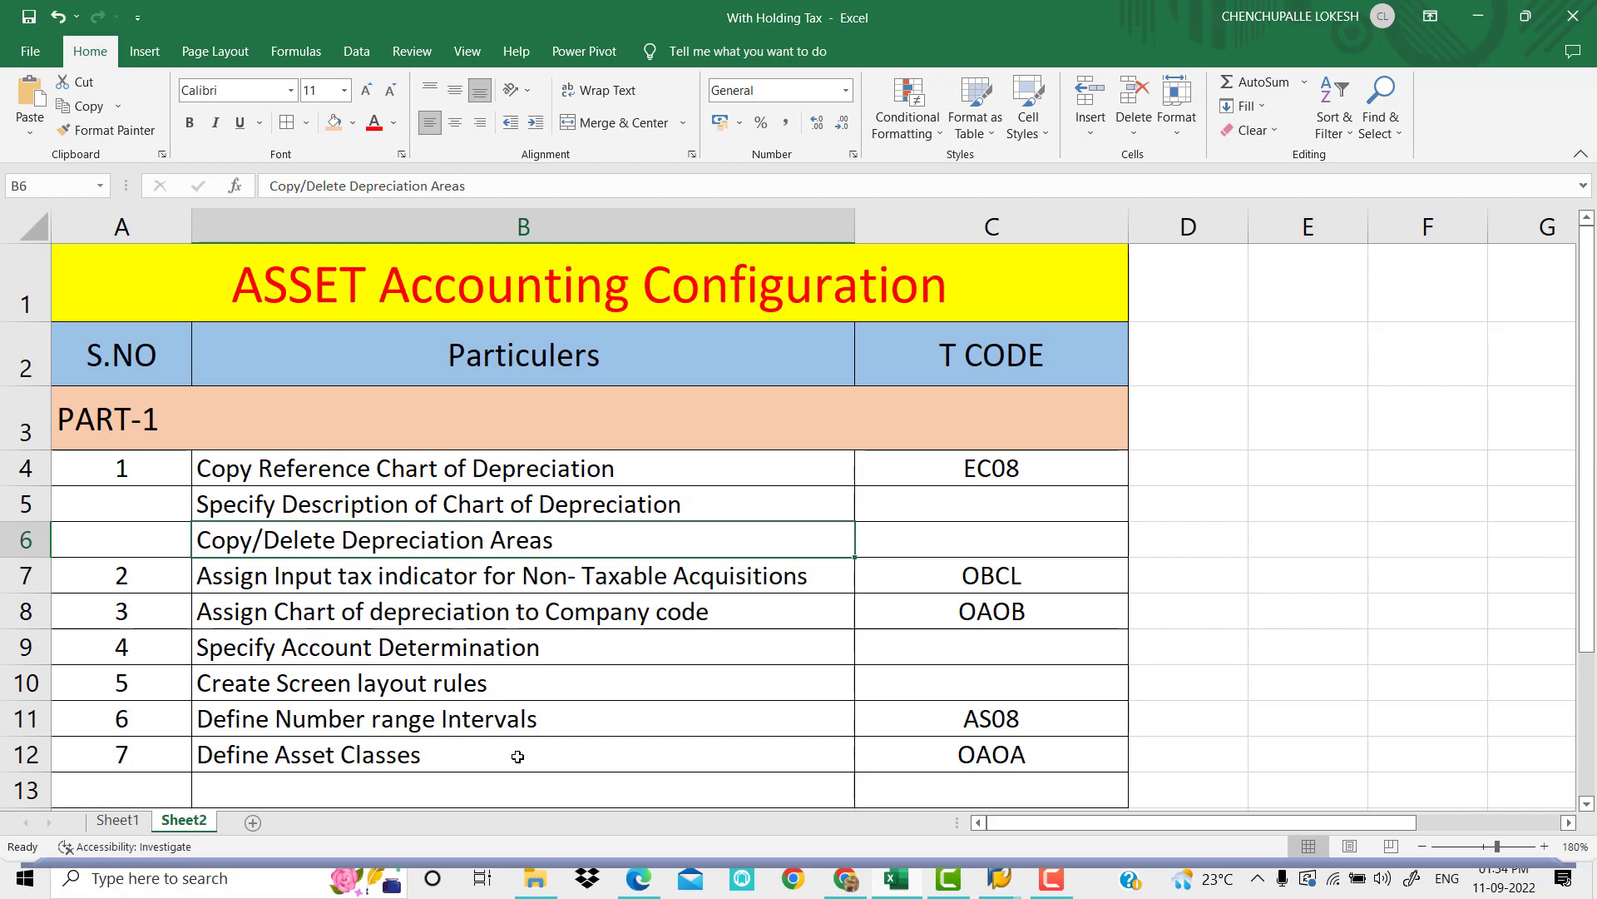
Switch to the SAP Easy Access window and display the SAP Customizing Implementation Guide through transaction SPRO
left_click(1001, 878)
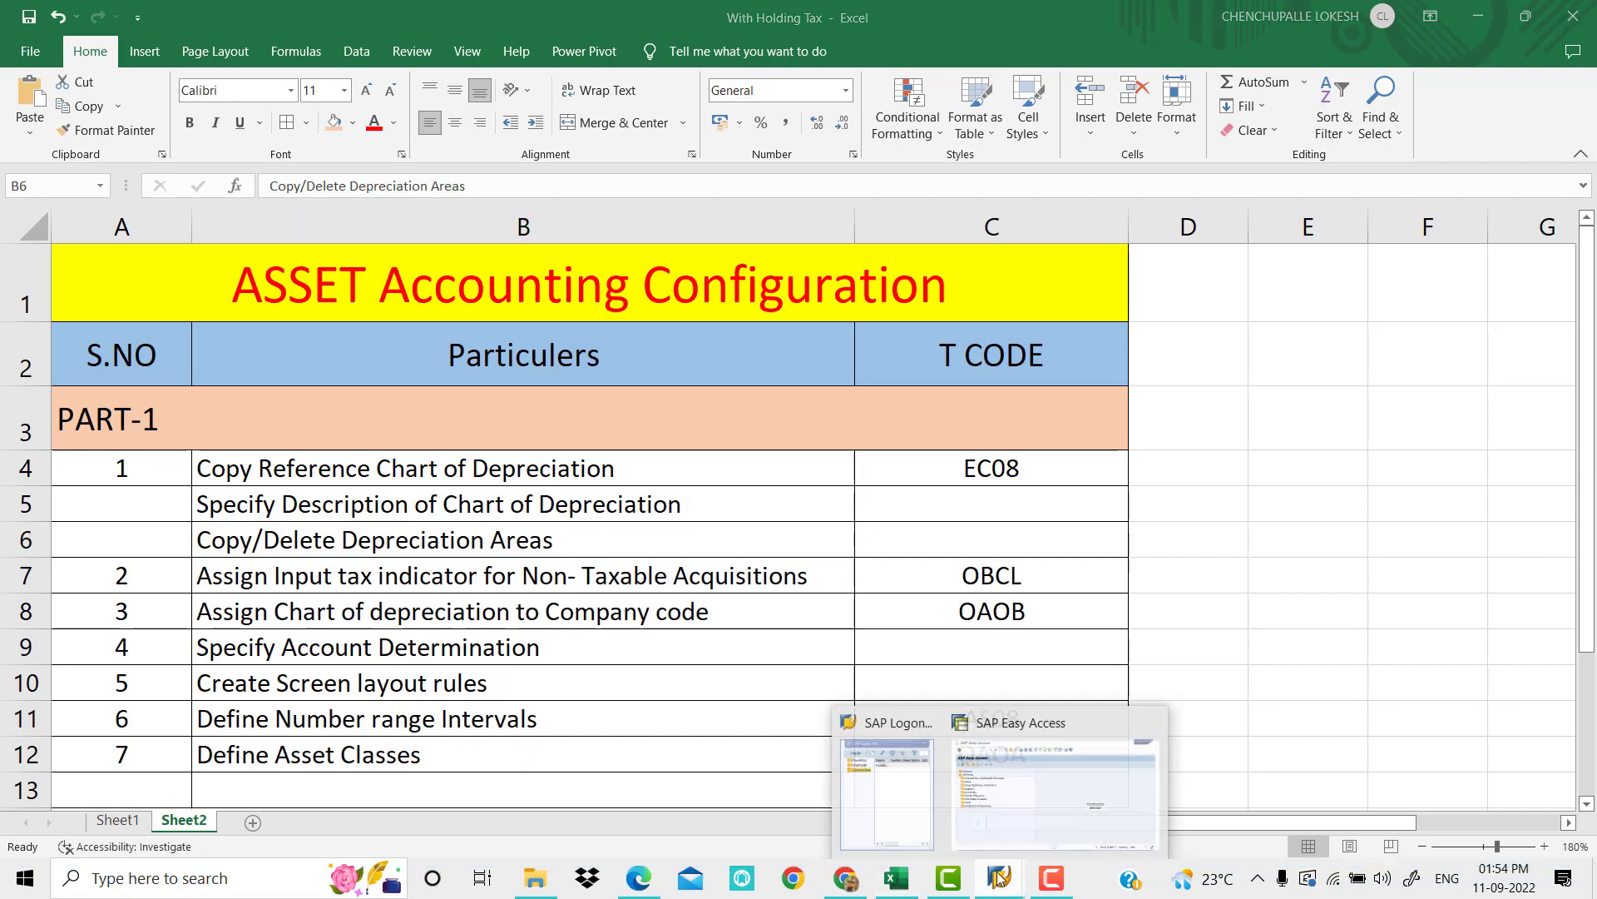
left_click(1030, 811)
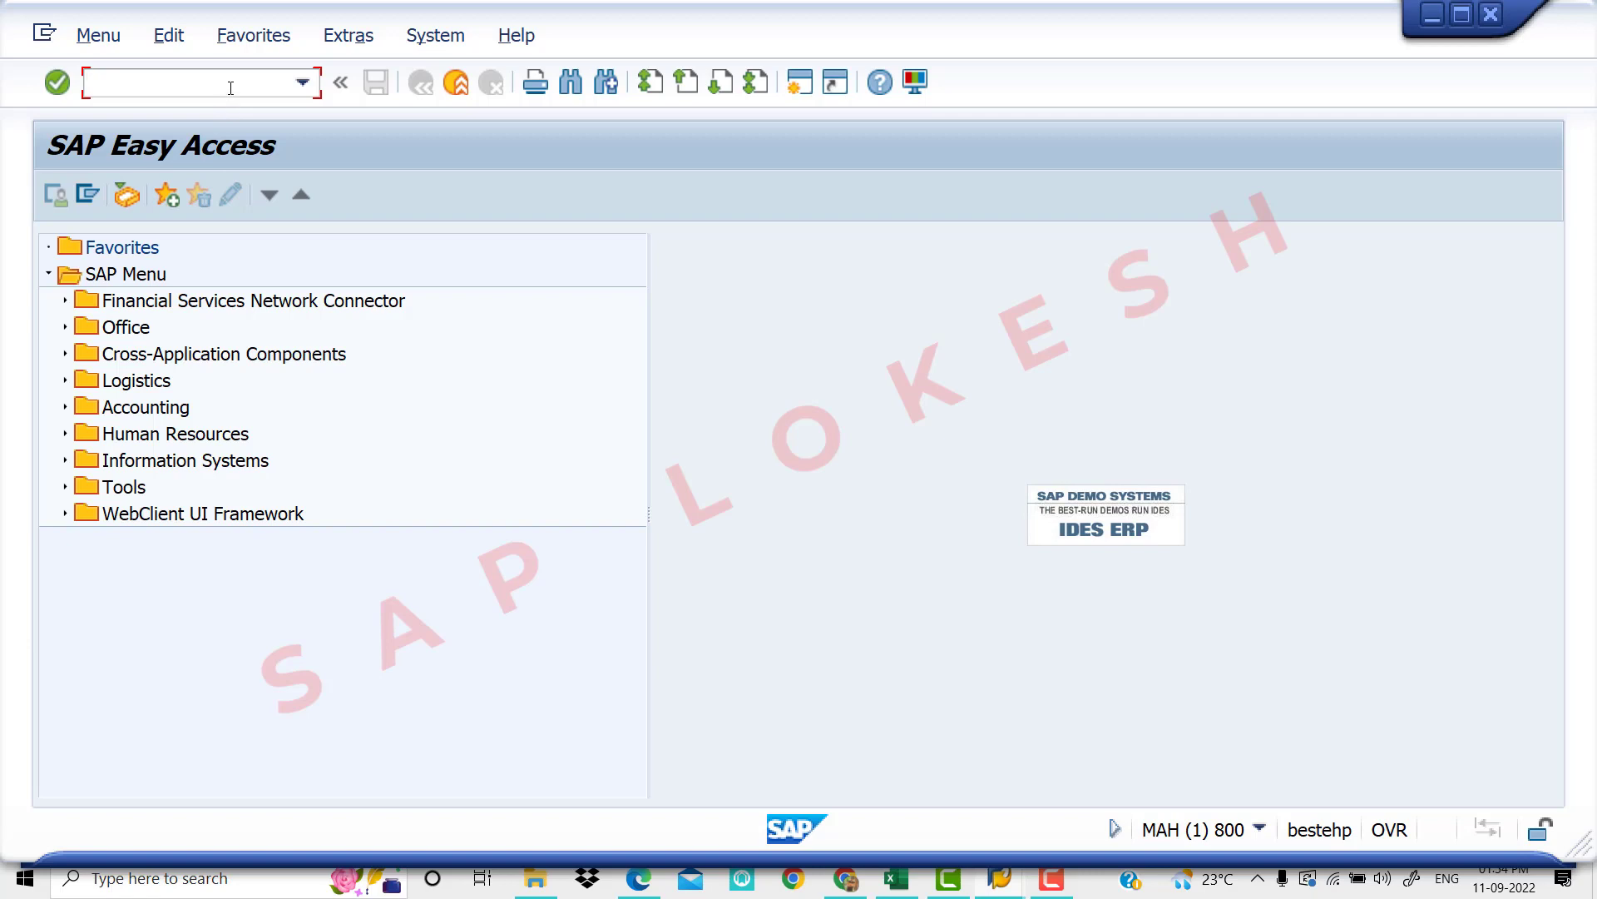
type("SPRO")
key("Return")
left_click(187, 204)
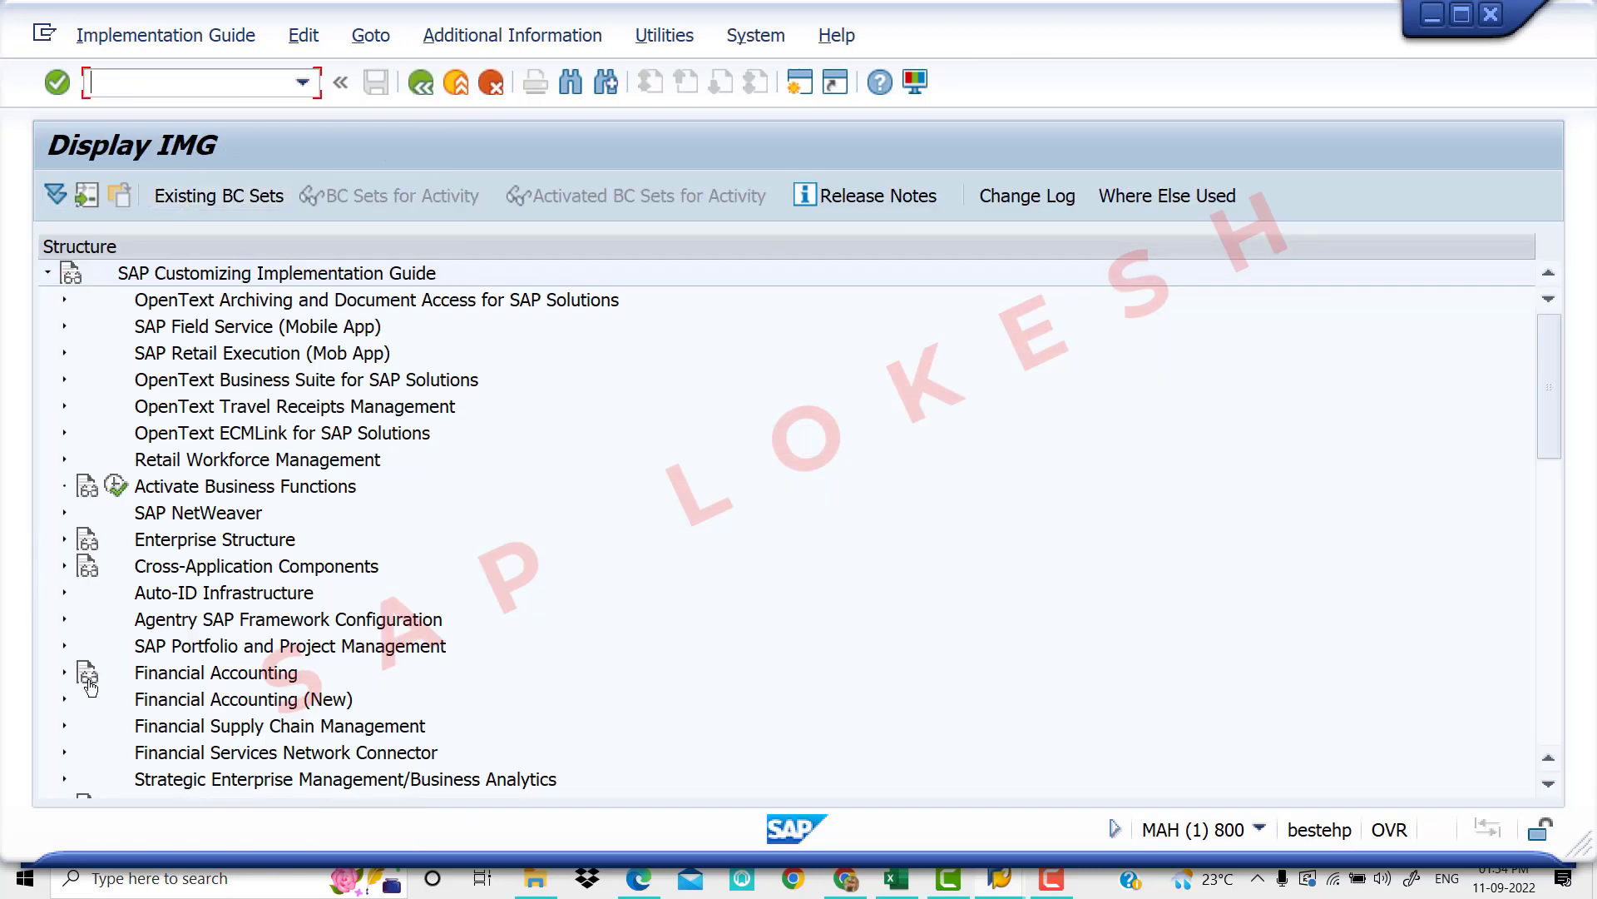
Open the Copy Reference Chart of Depreciation activity under Financial Accounting (New), Asset Accounting, Organizational Structures
left_click(64, 700)
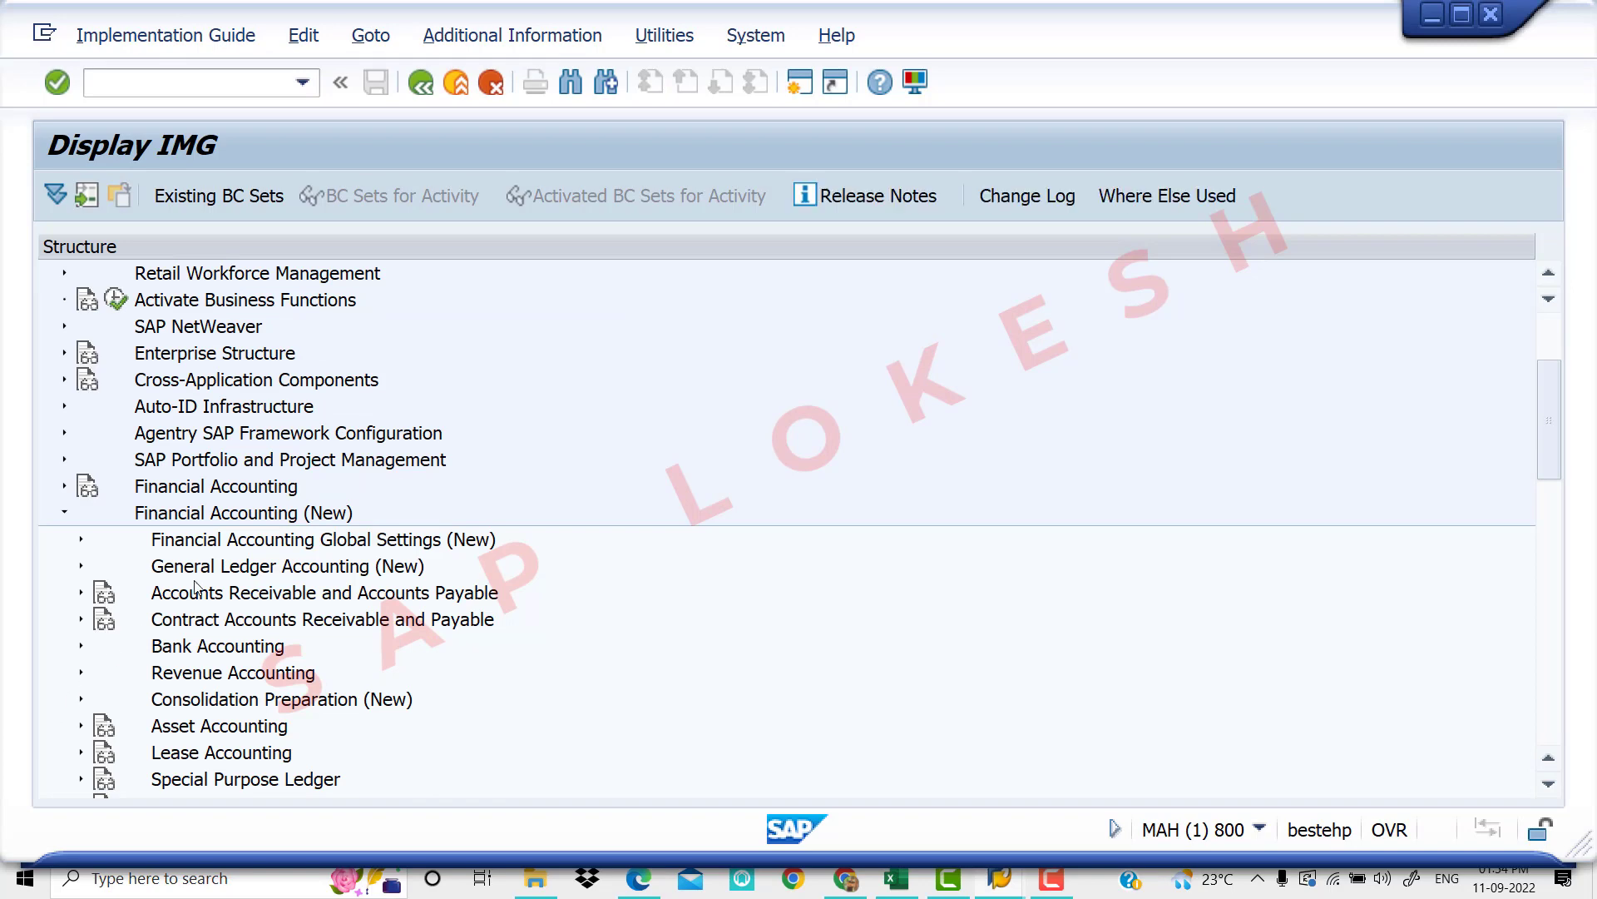
scroll(196, 586, "down", 2)
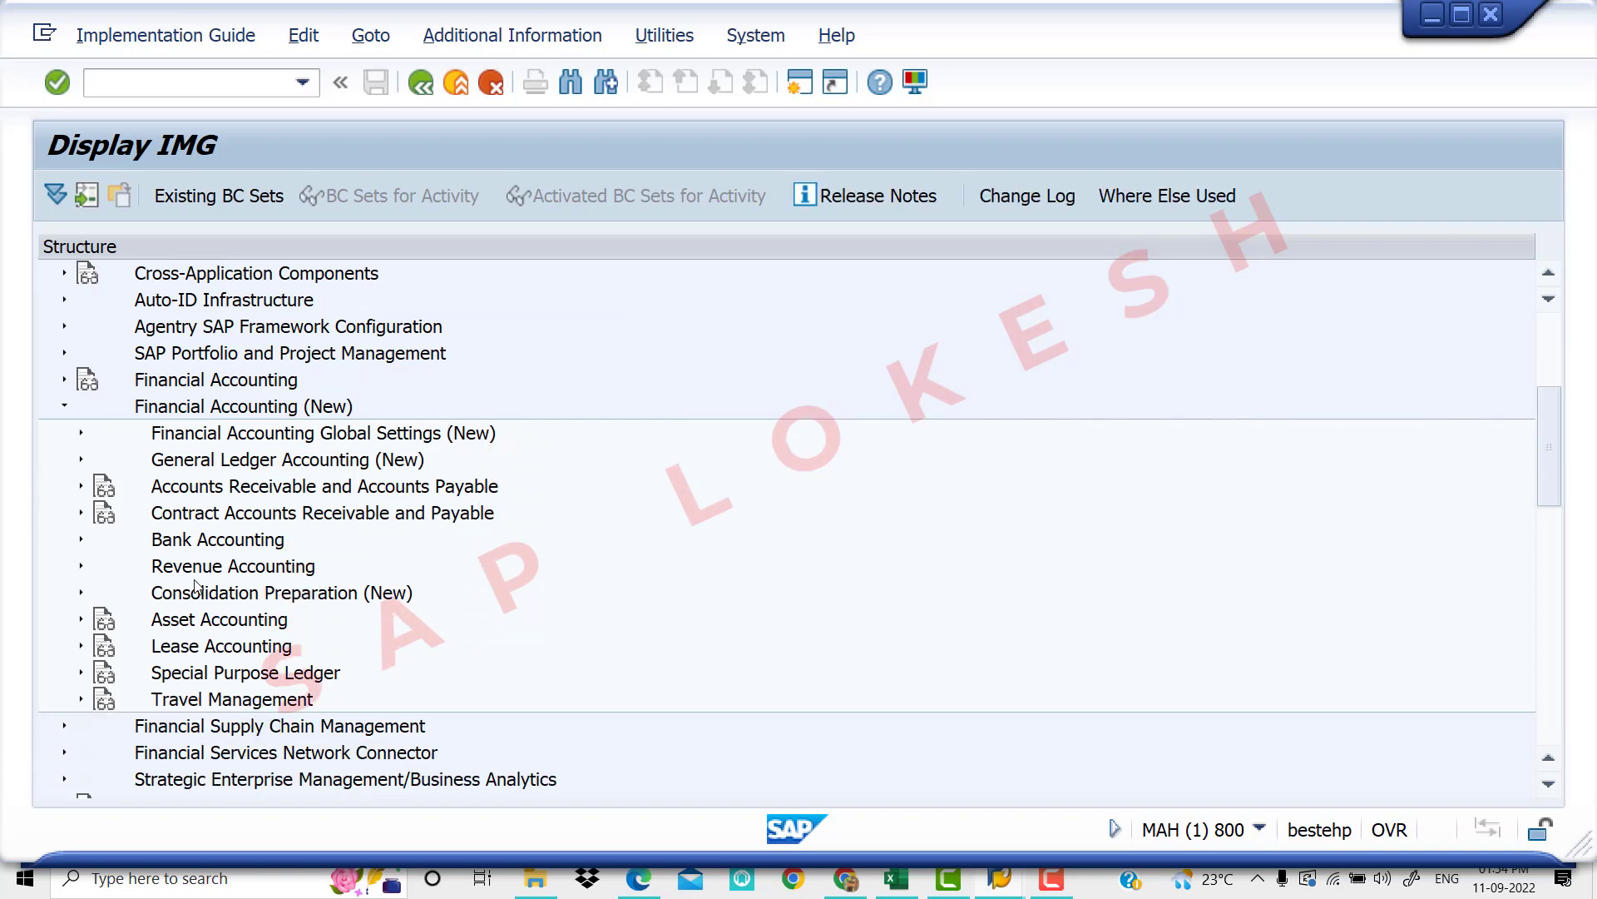
left_click(81, 621)
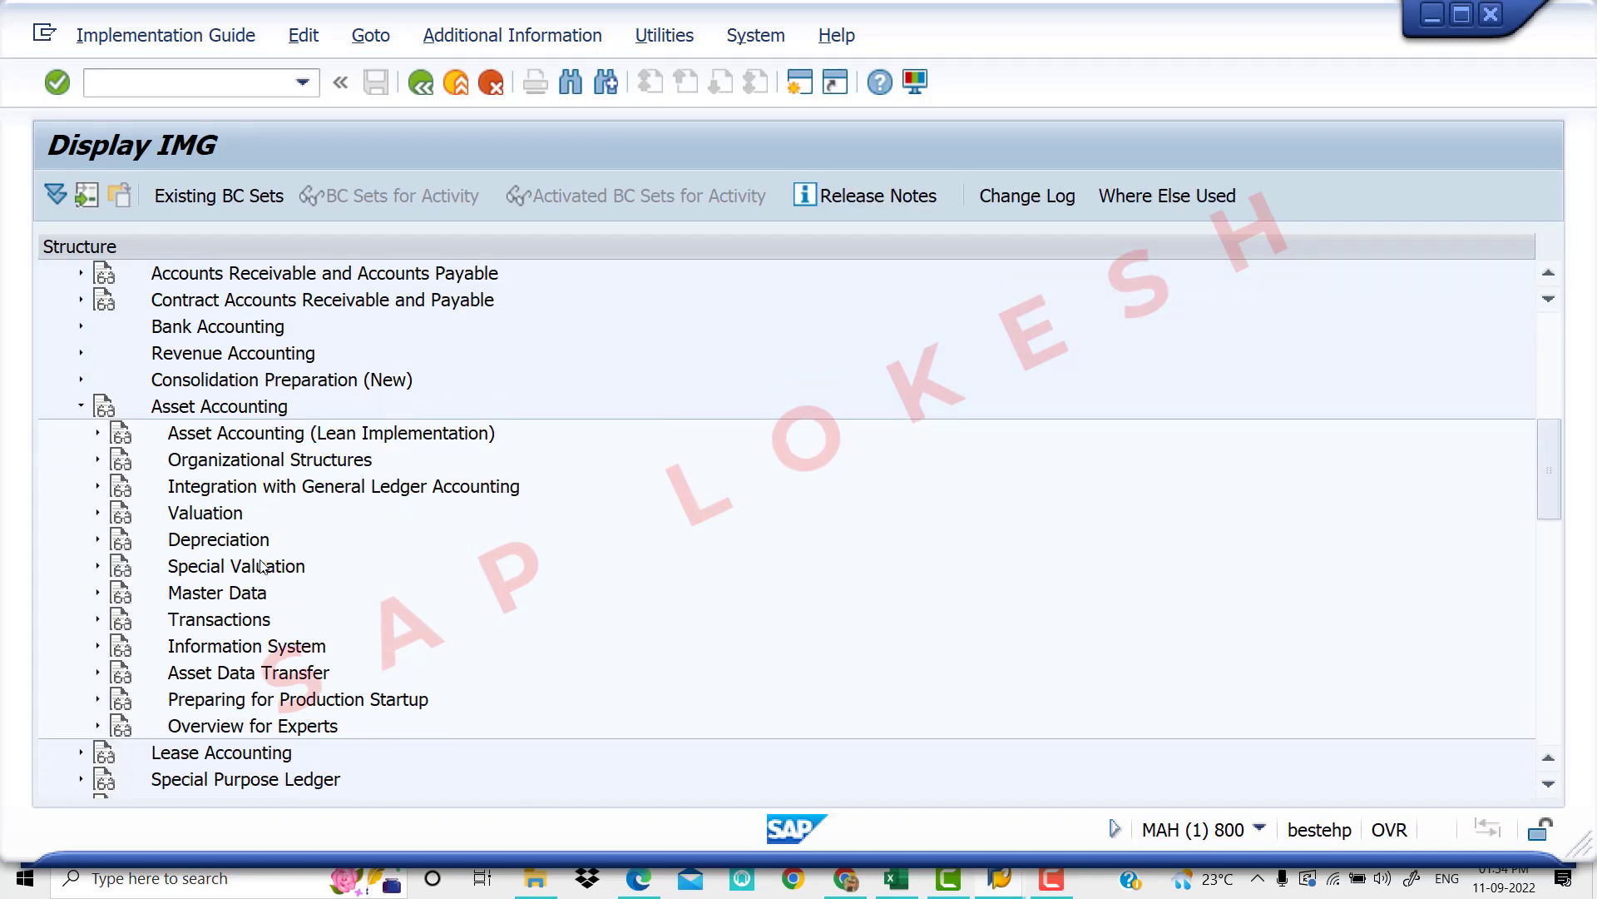
left_click(97, 462)
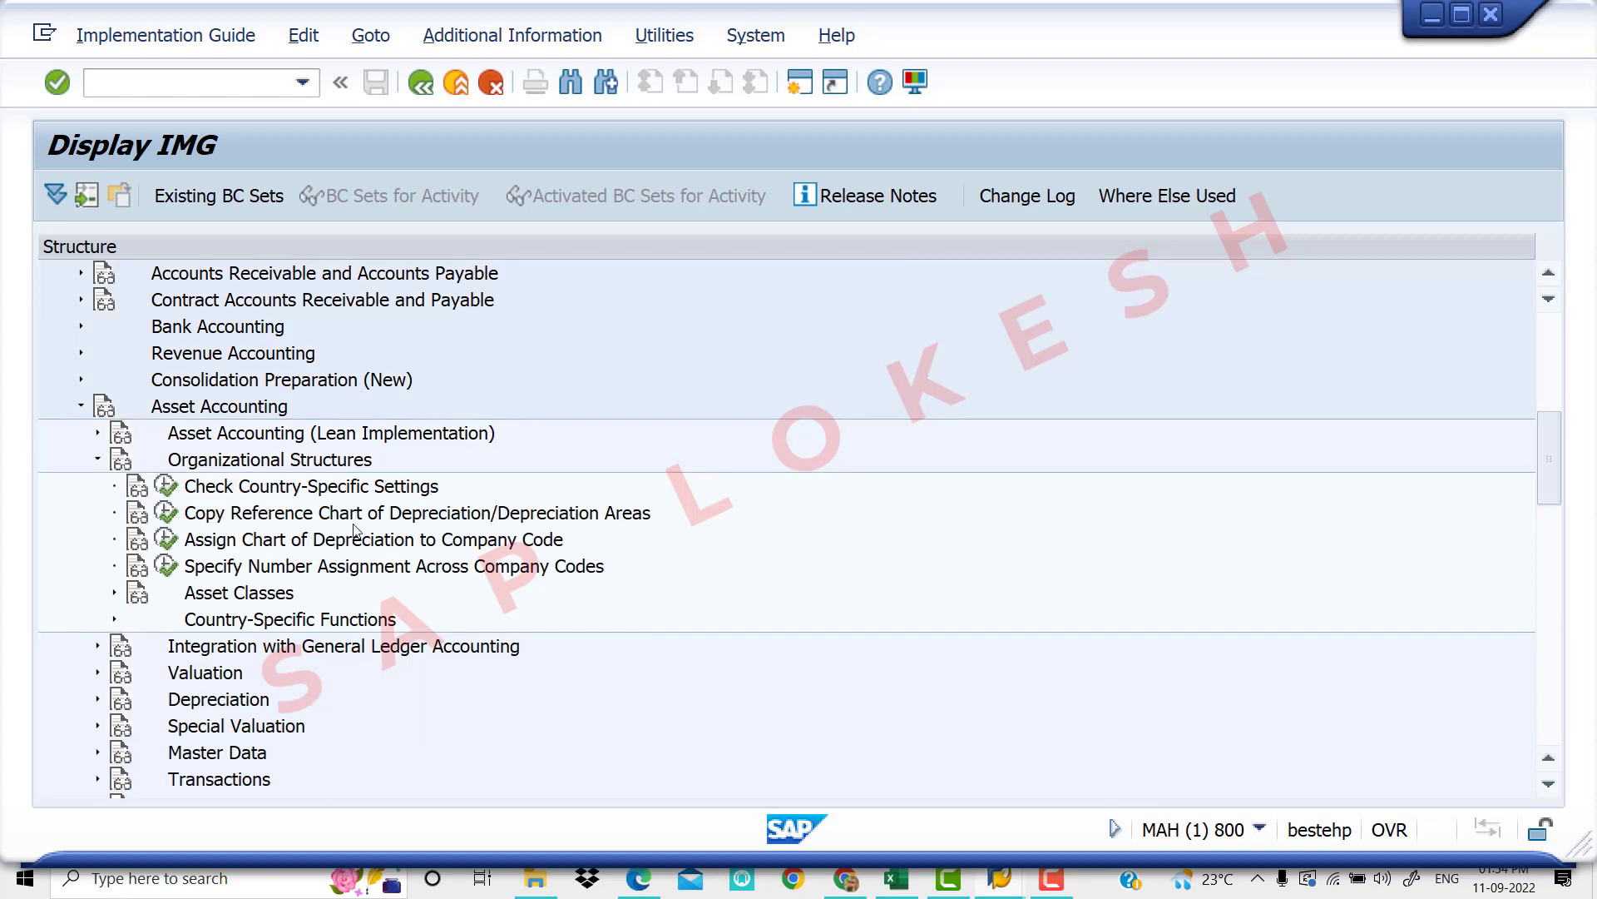
left_click(167, 513)
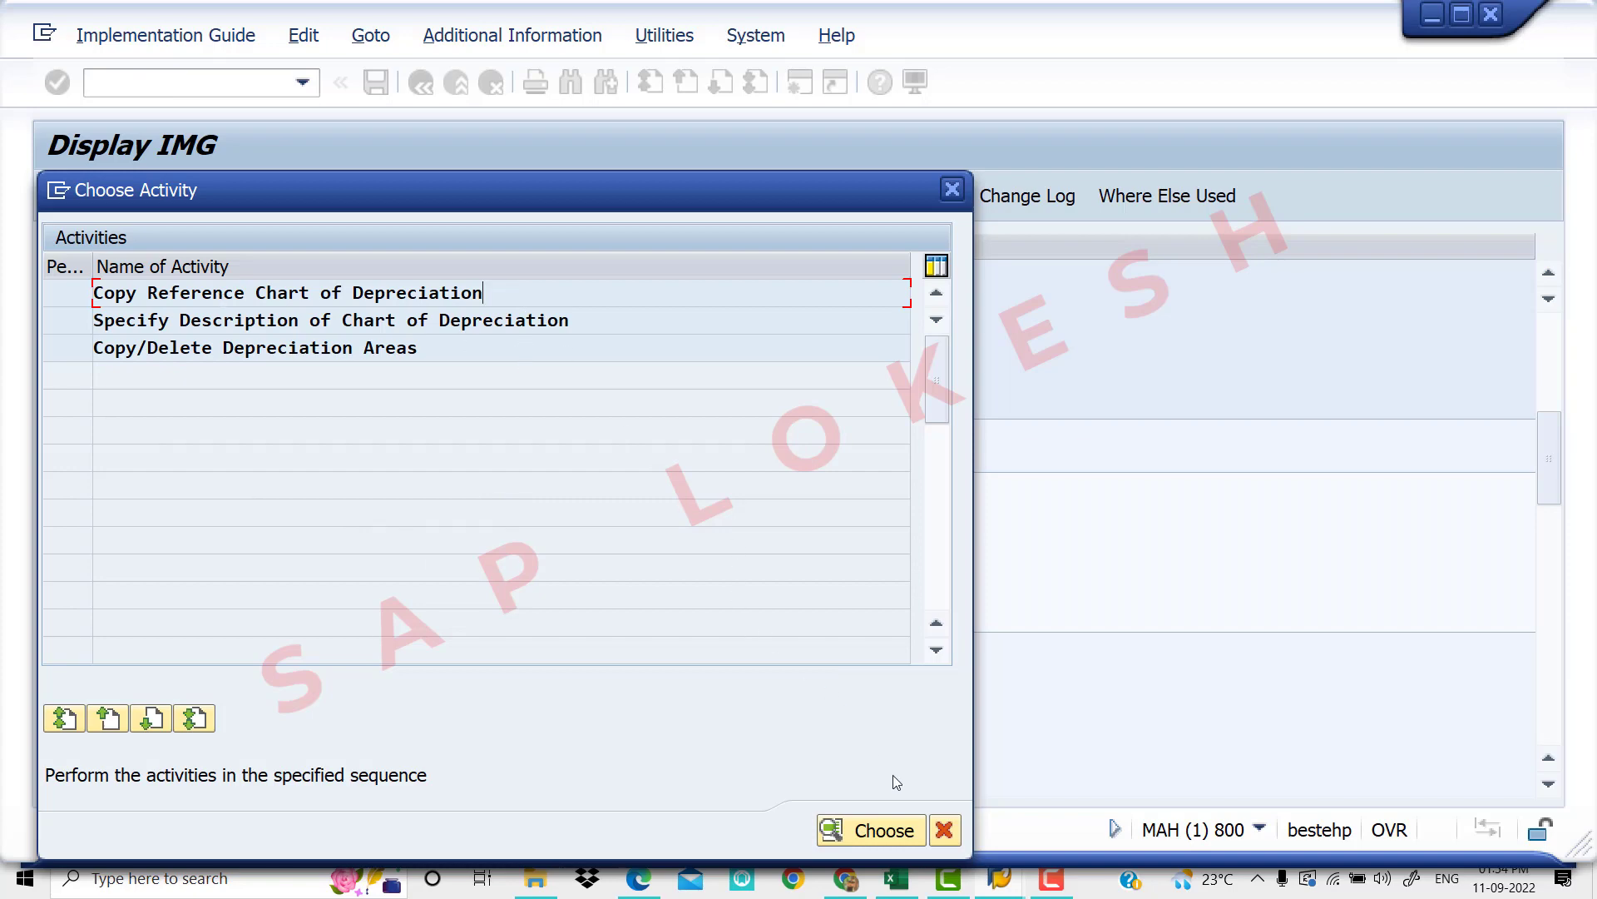
left_click(896, 835)
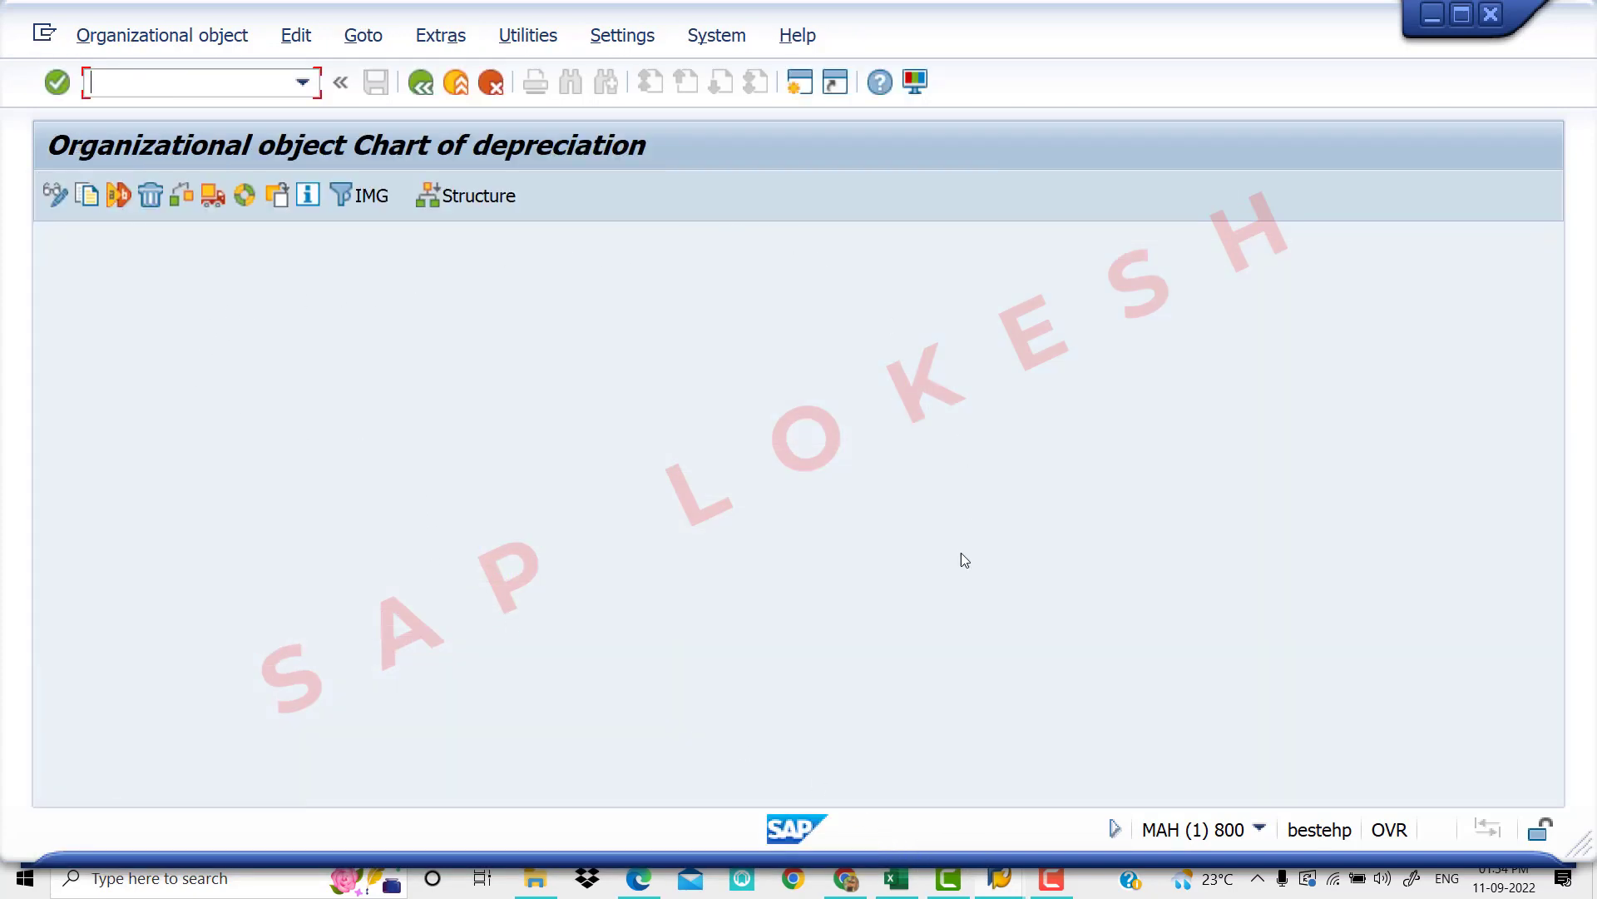
Start copying a chart of depreciation, choosing 1IN (Sample chart of depreciation: India) as the source
left_click(86, 198)
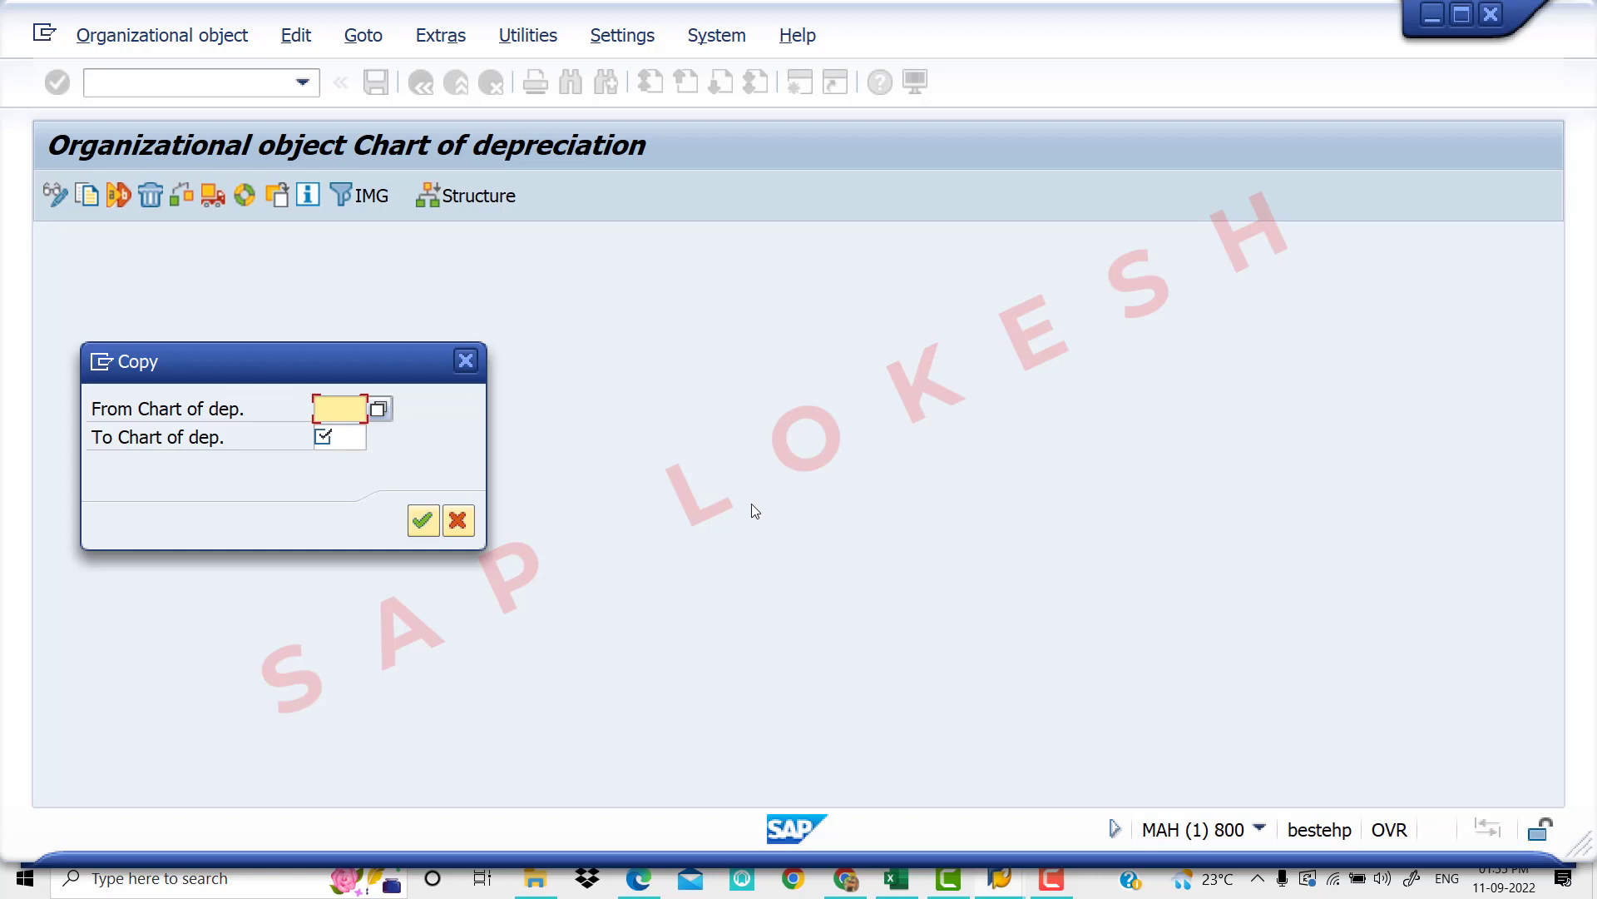
left_click(379, 409)
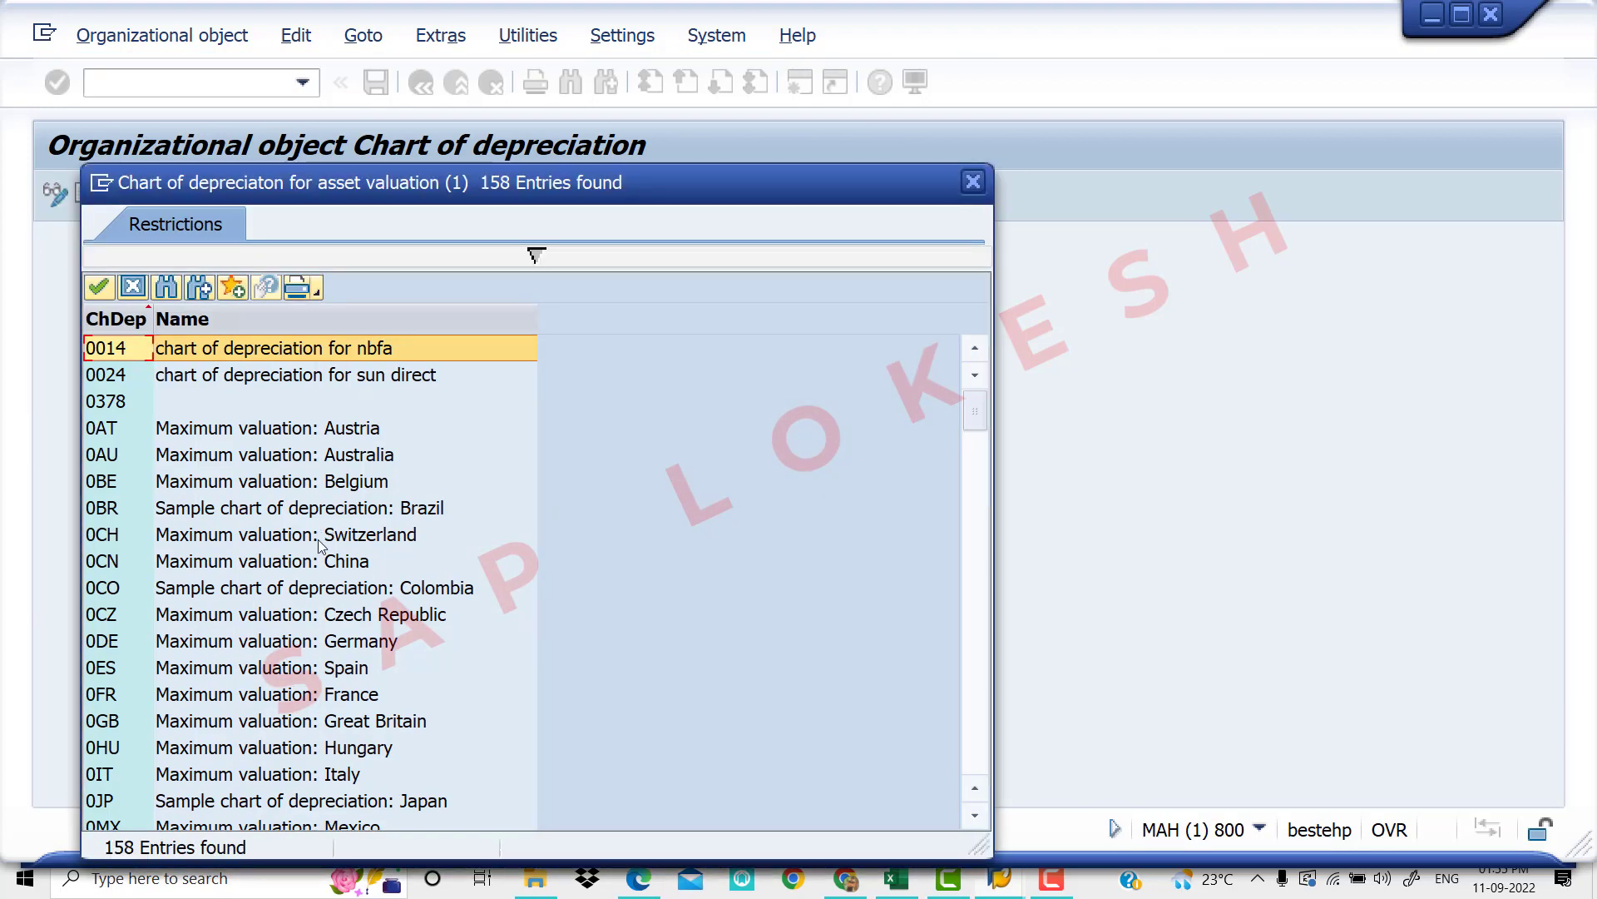
scroll(315, 546, "down", 2)
scroll(314, 546, "down", 2)
scroll(315, 546, "down", 2)
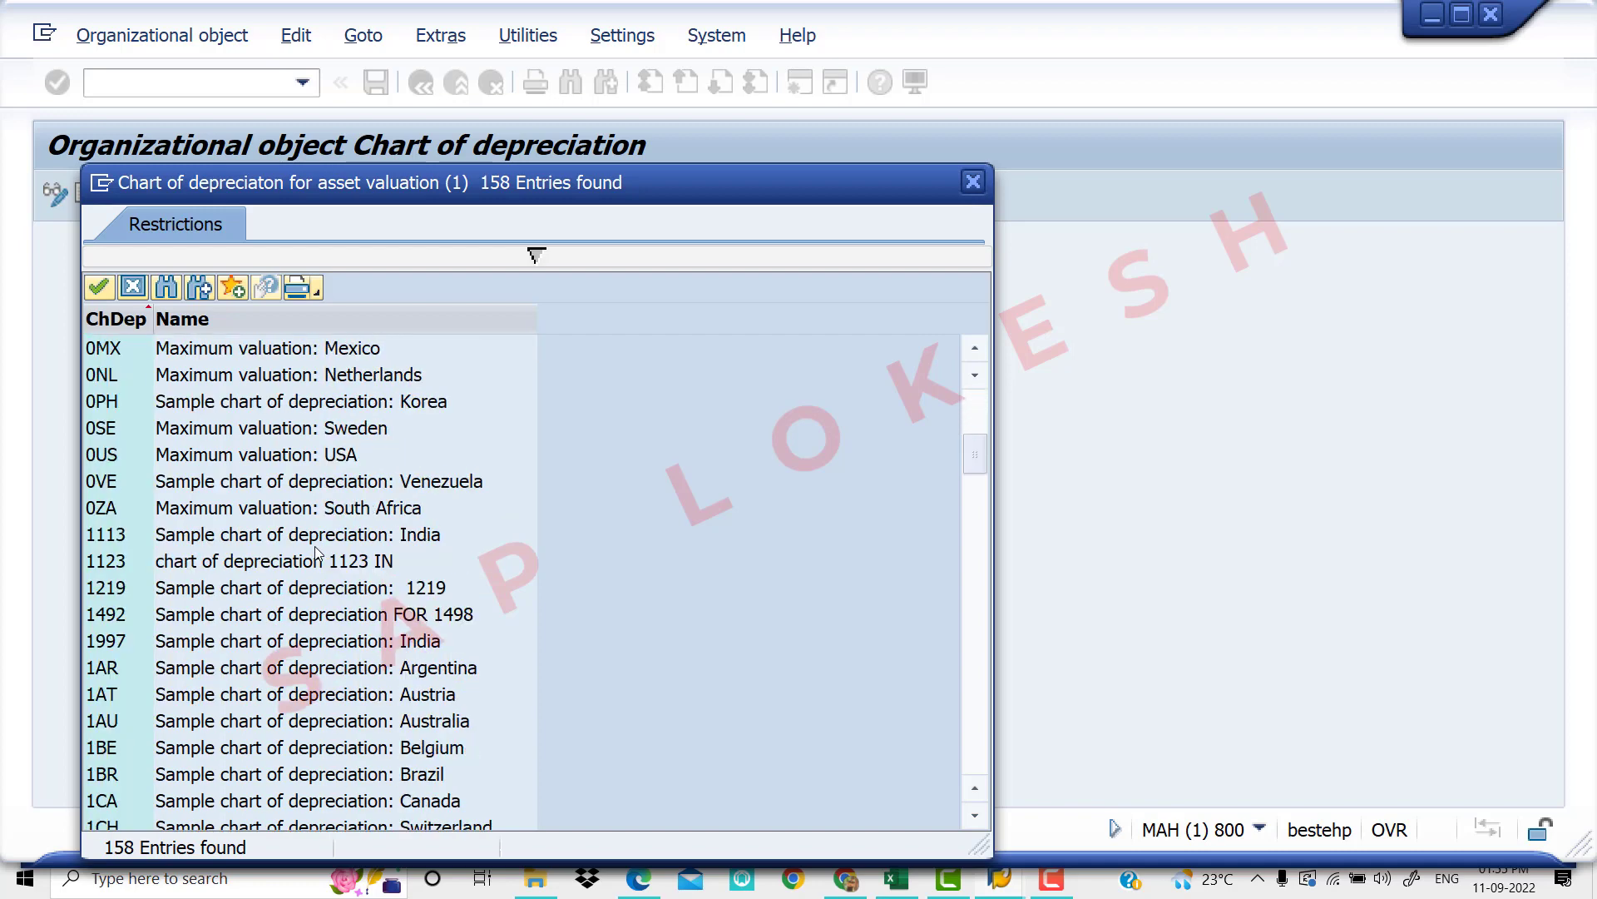
scroll(251, 562, "down", 2)
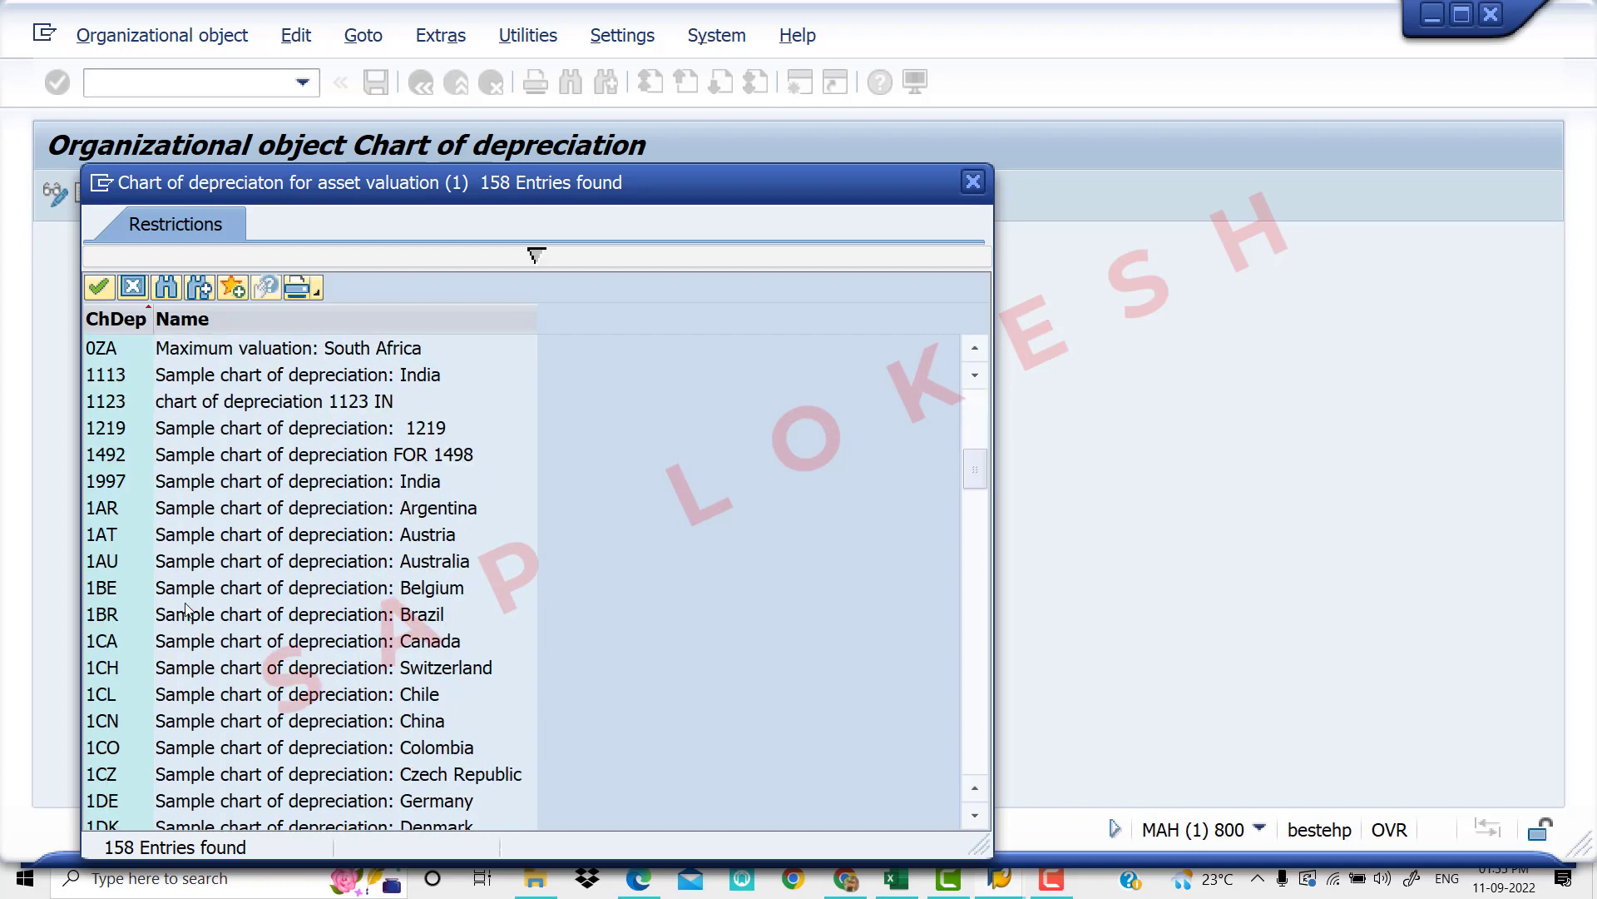
scroll(187, 612, "down", 1)
scroll(186, 612, "down", 5)
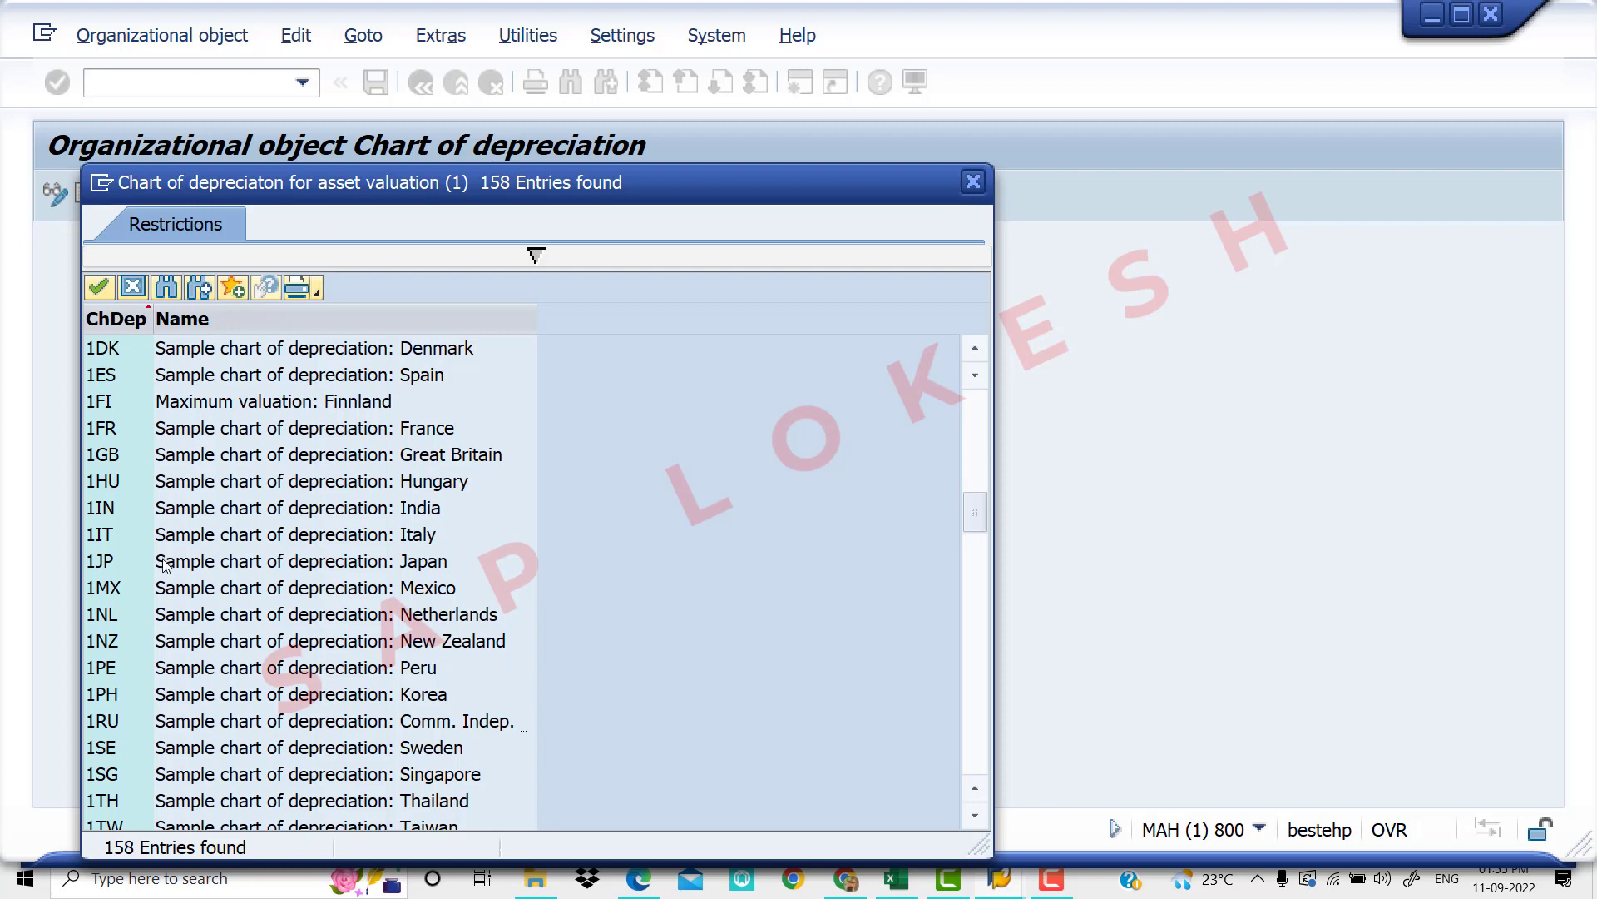
scroll(190, 539, "down", 1)
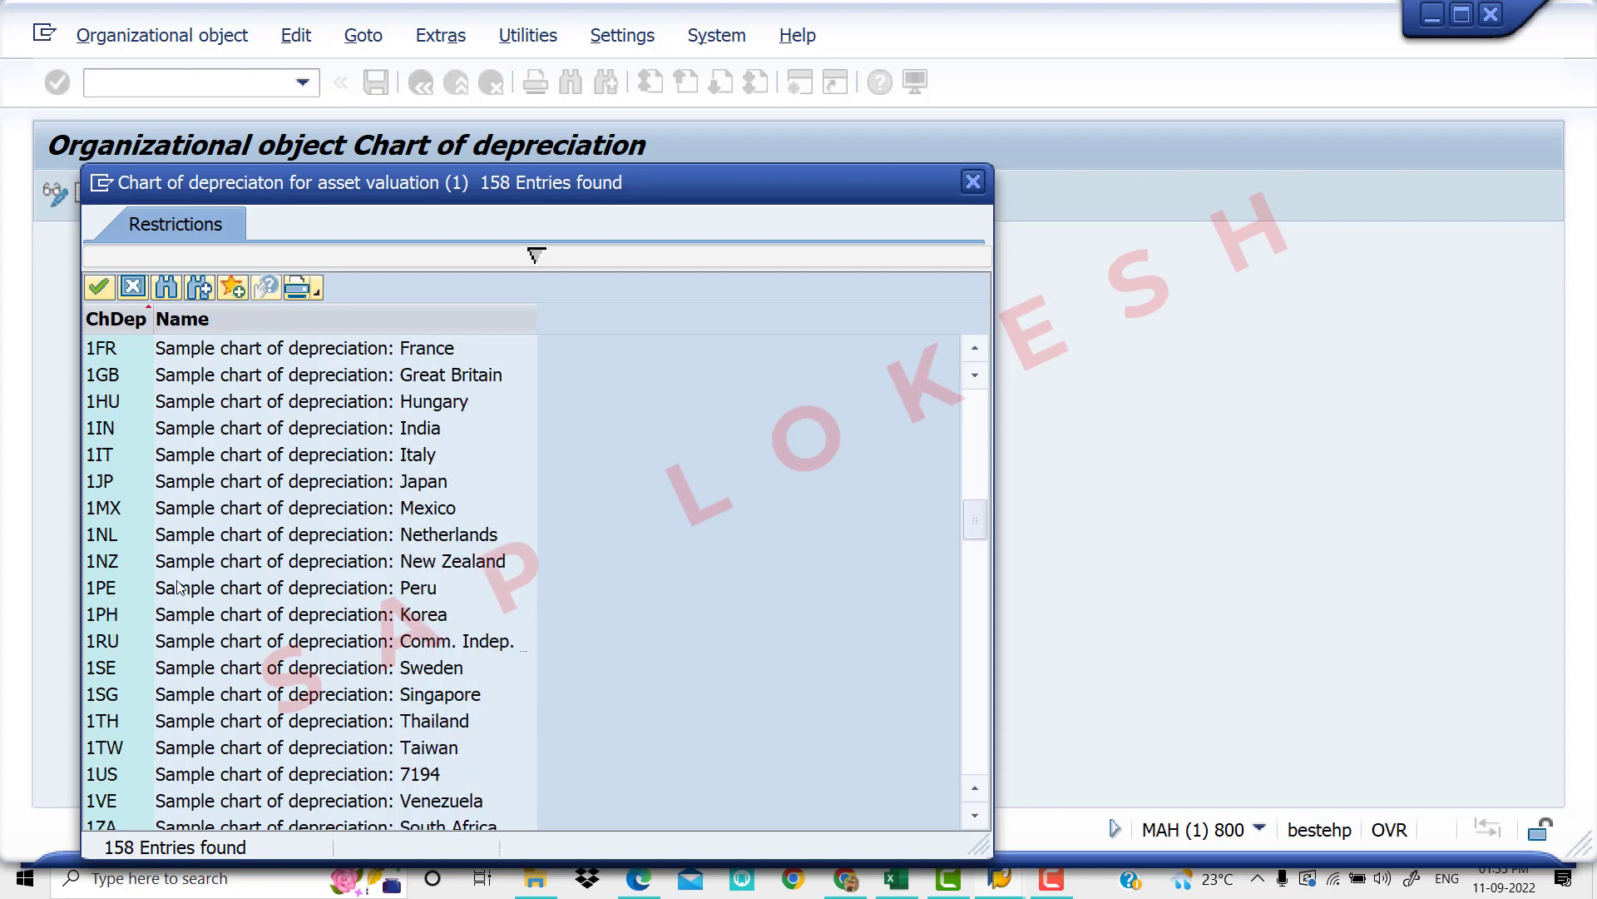
scroll(181, 594, "down", 1)
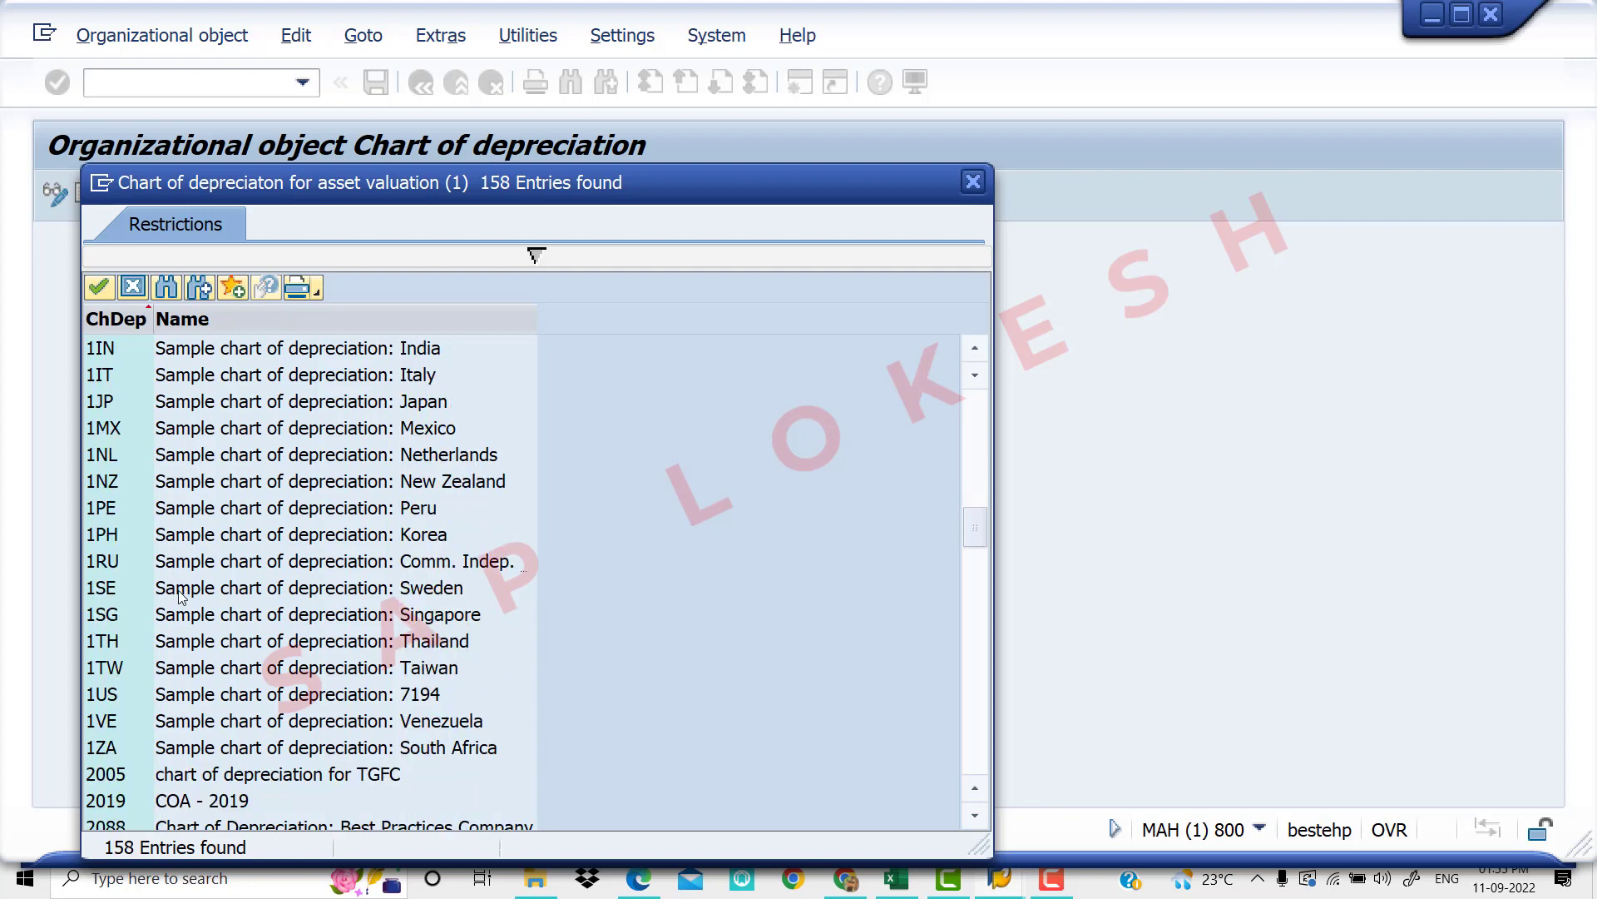
scroll(243, 385, "up", 1)
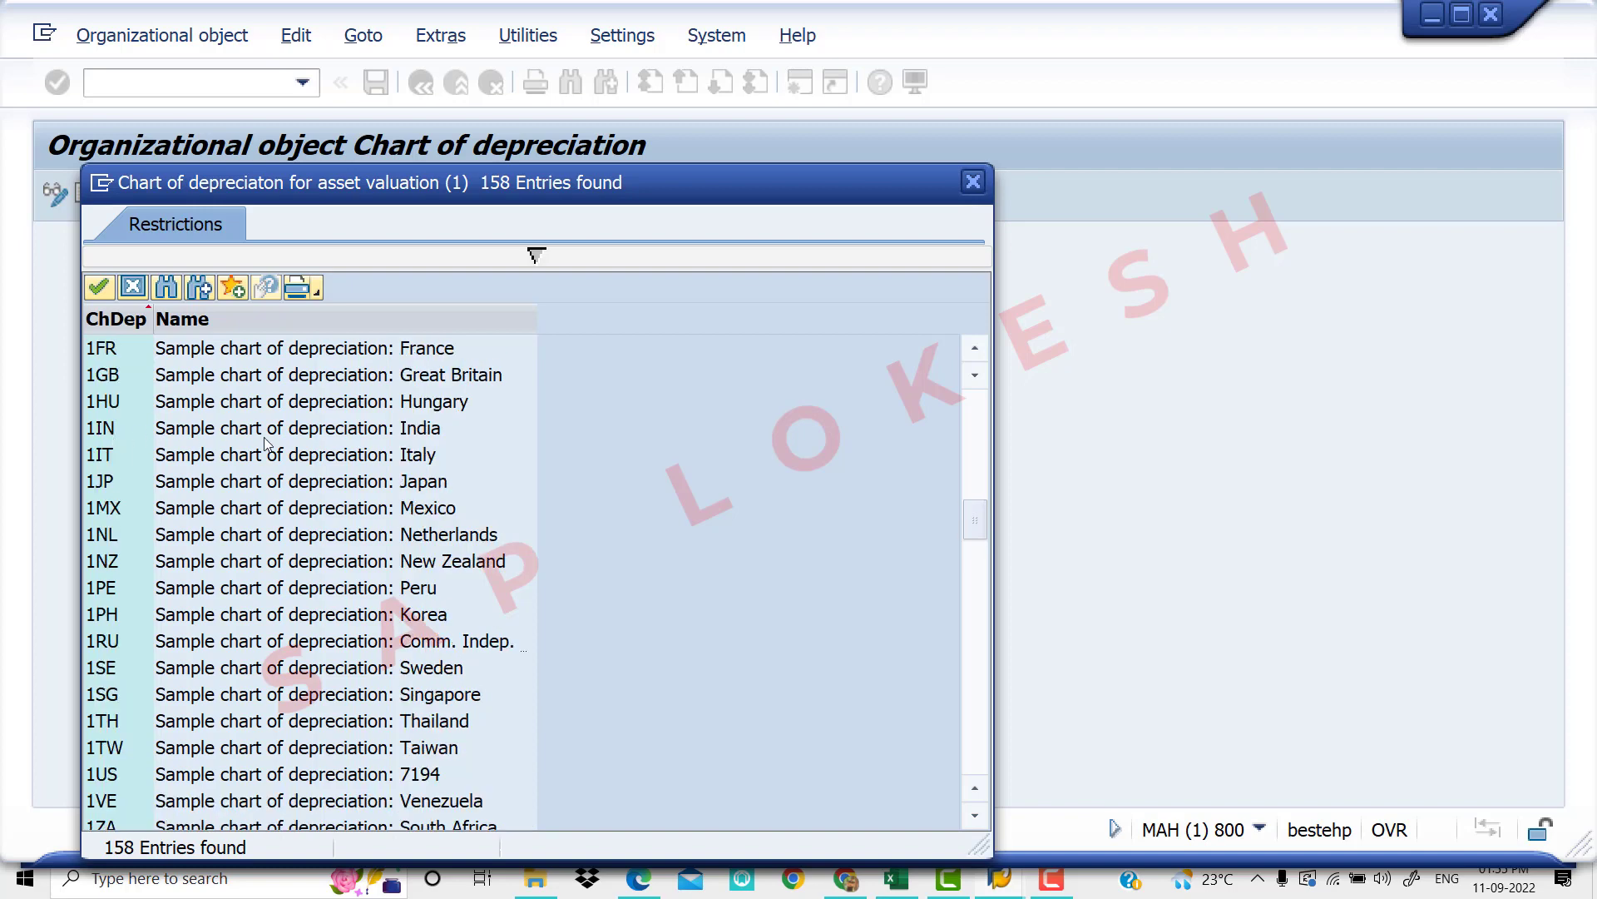
double_click(351, 427)
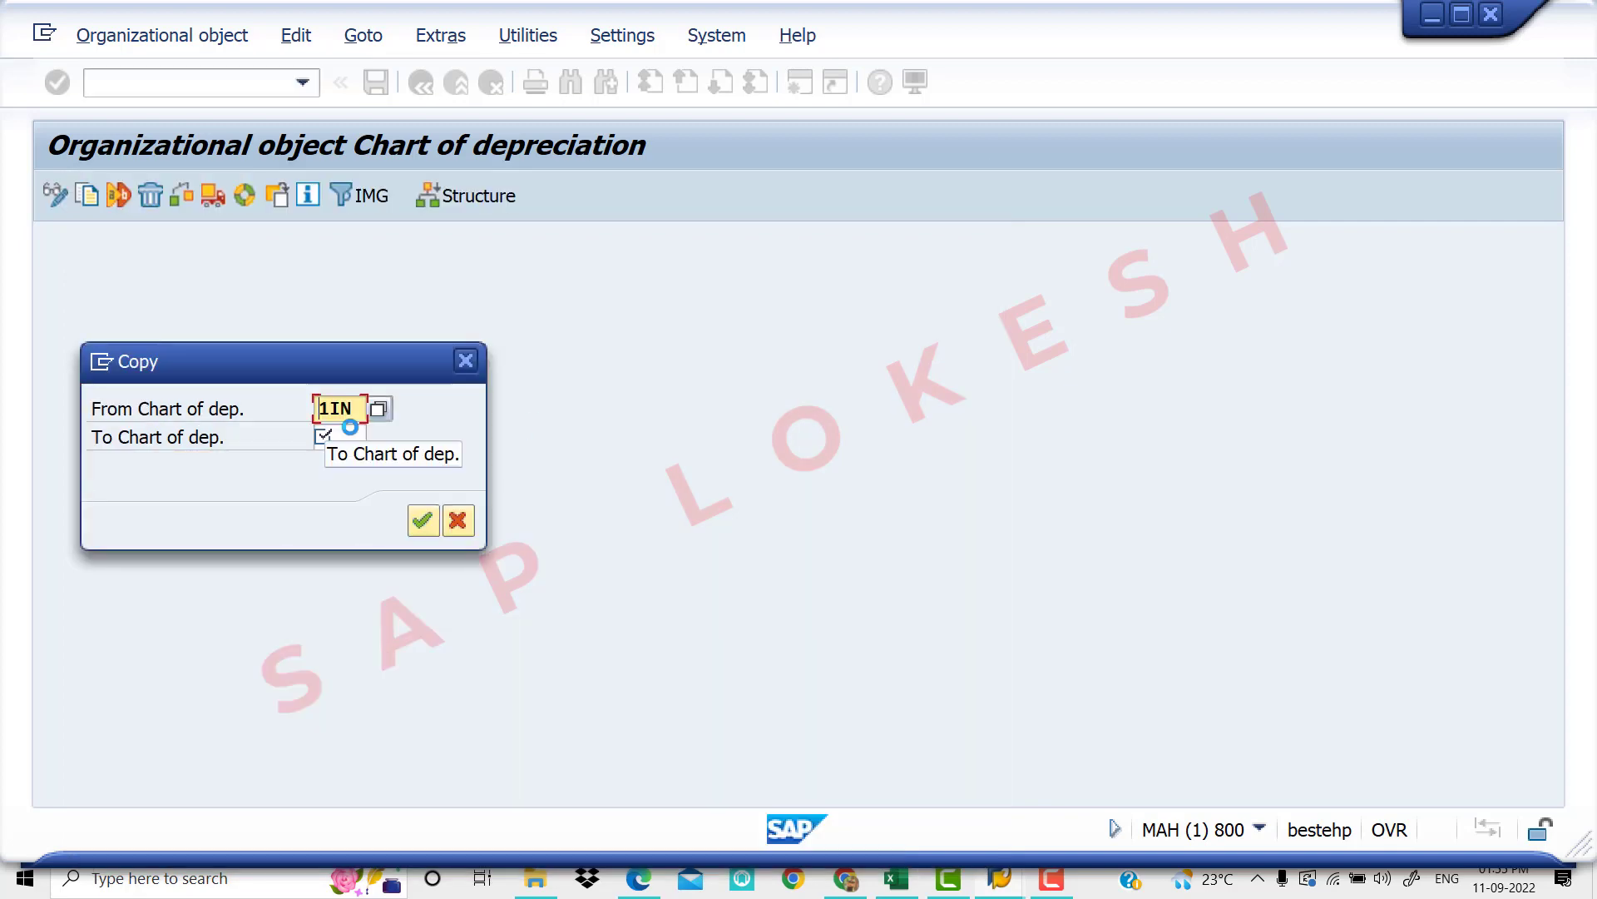
Set the target chart of depreciation to VIV7 and submit the copy
left_click(349, 437)
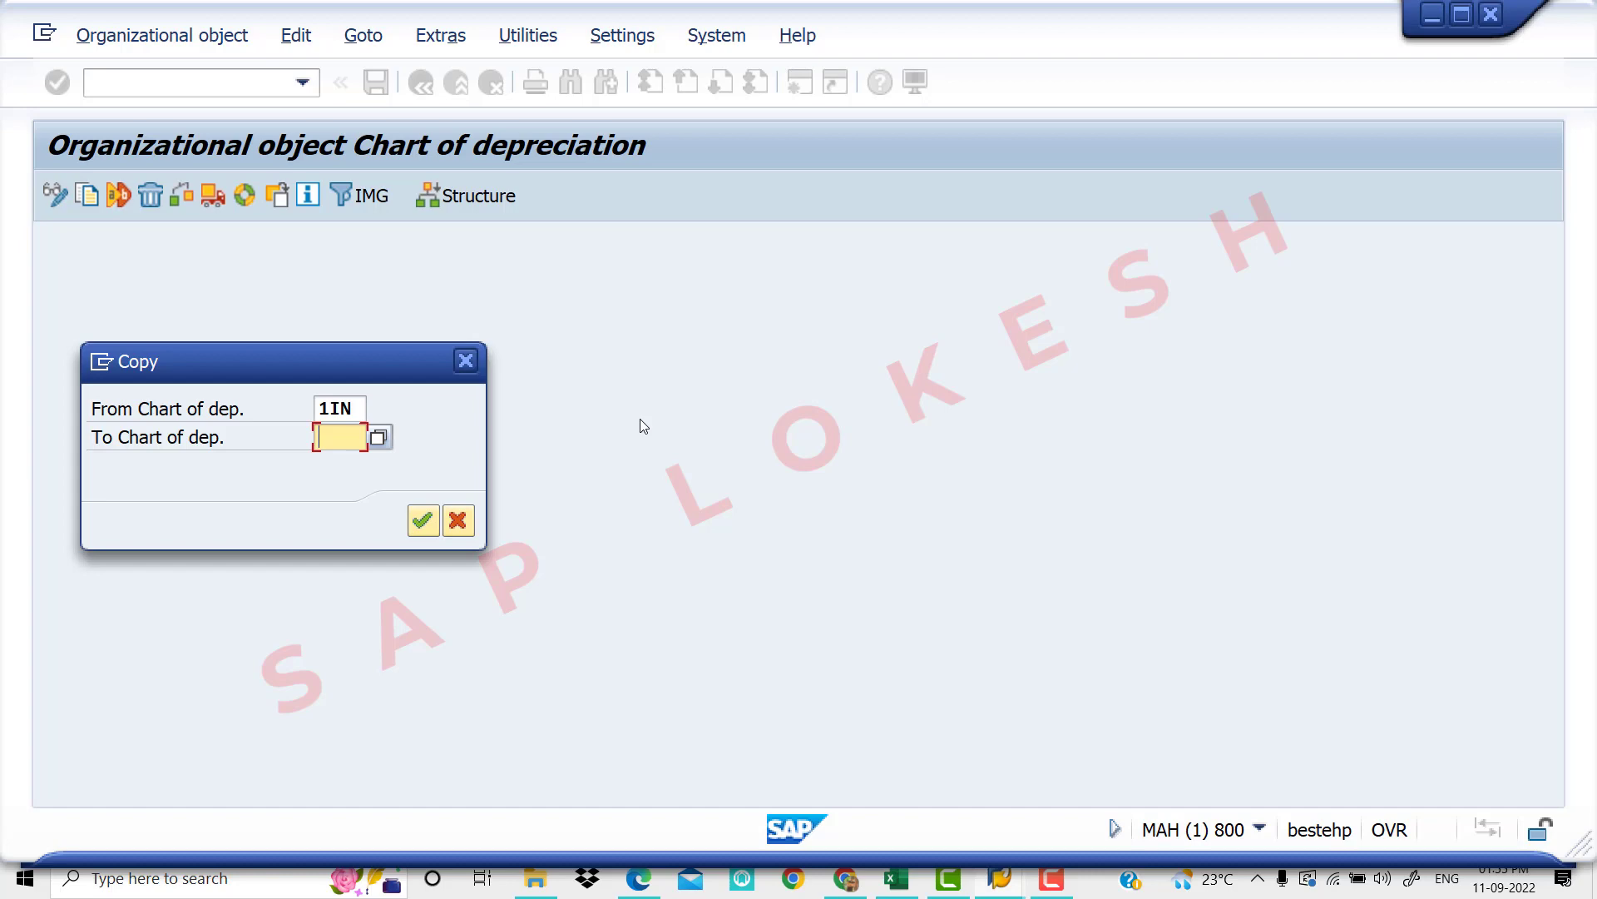
type("VIV")
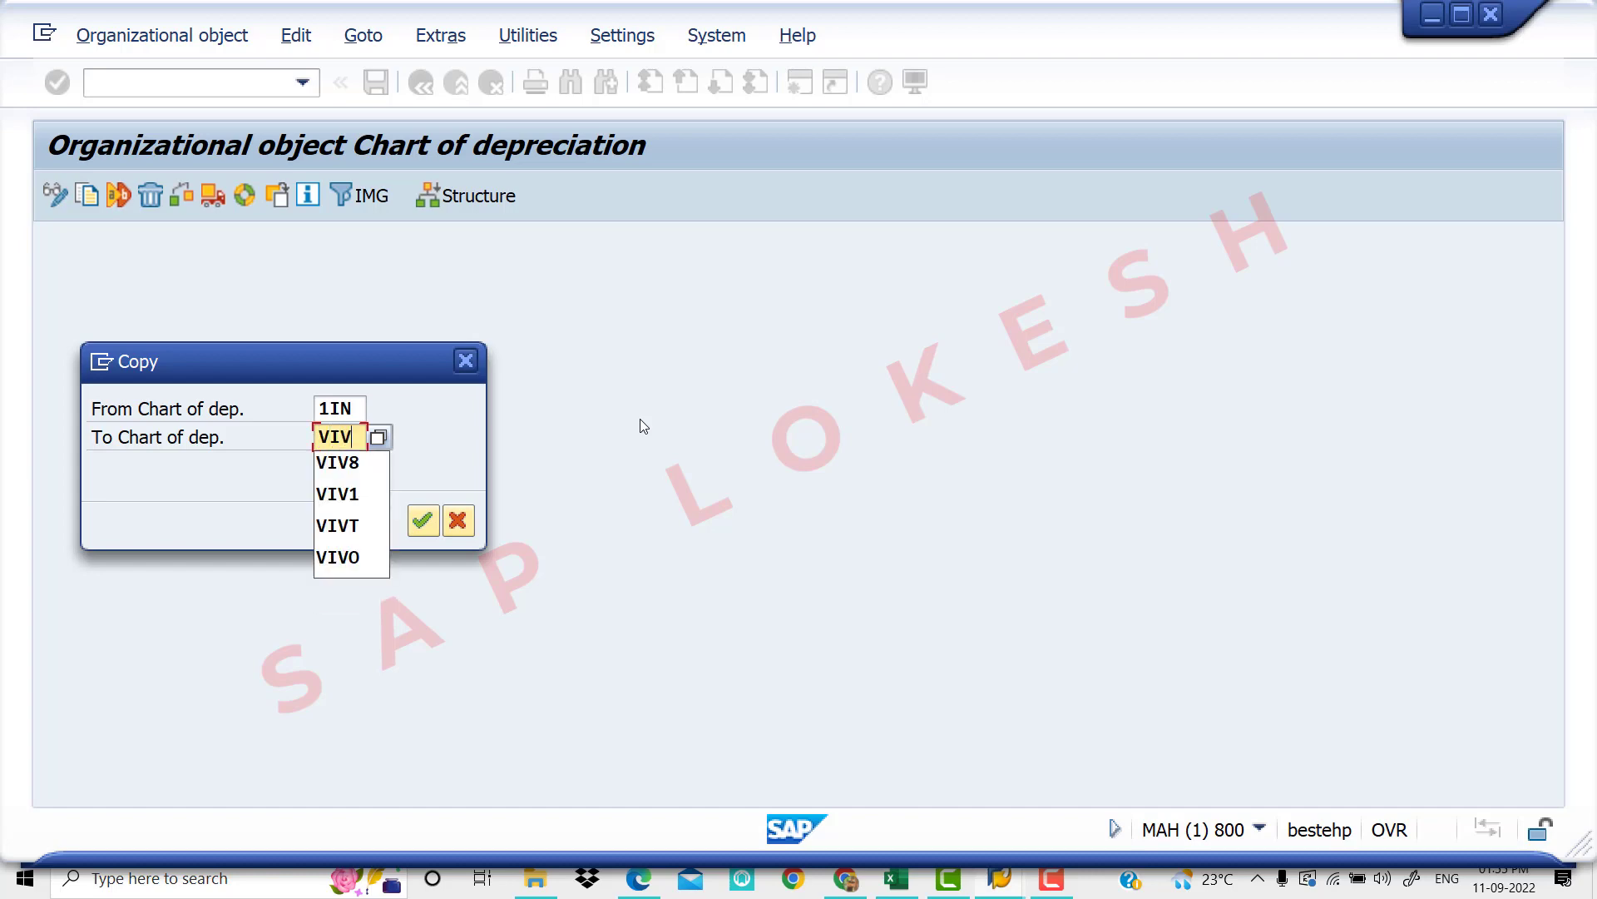
type("7")
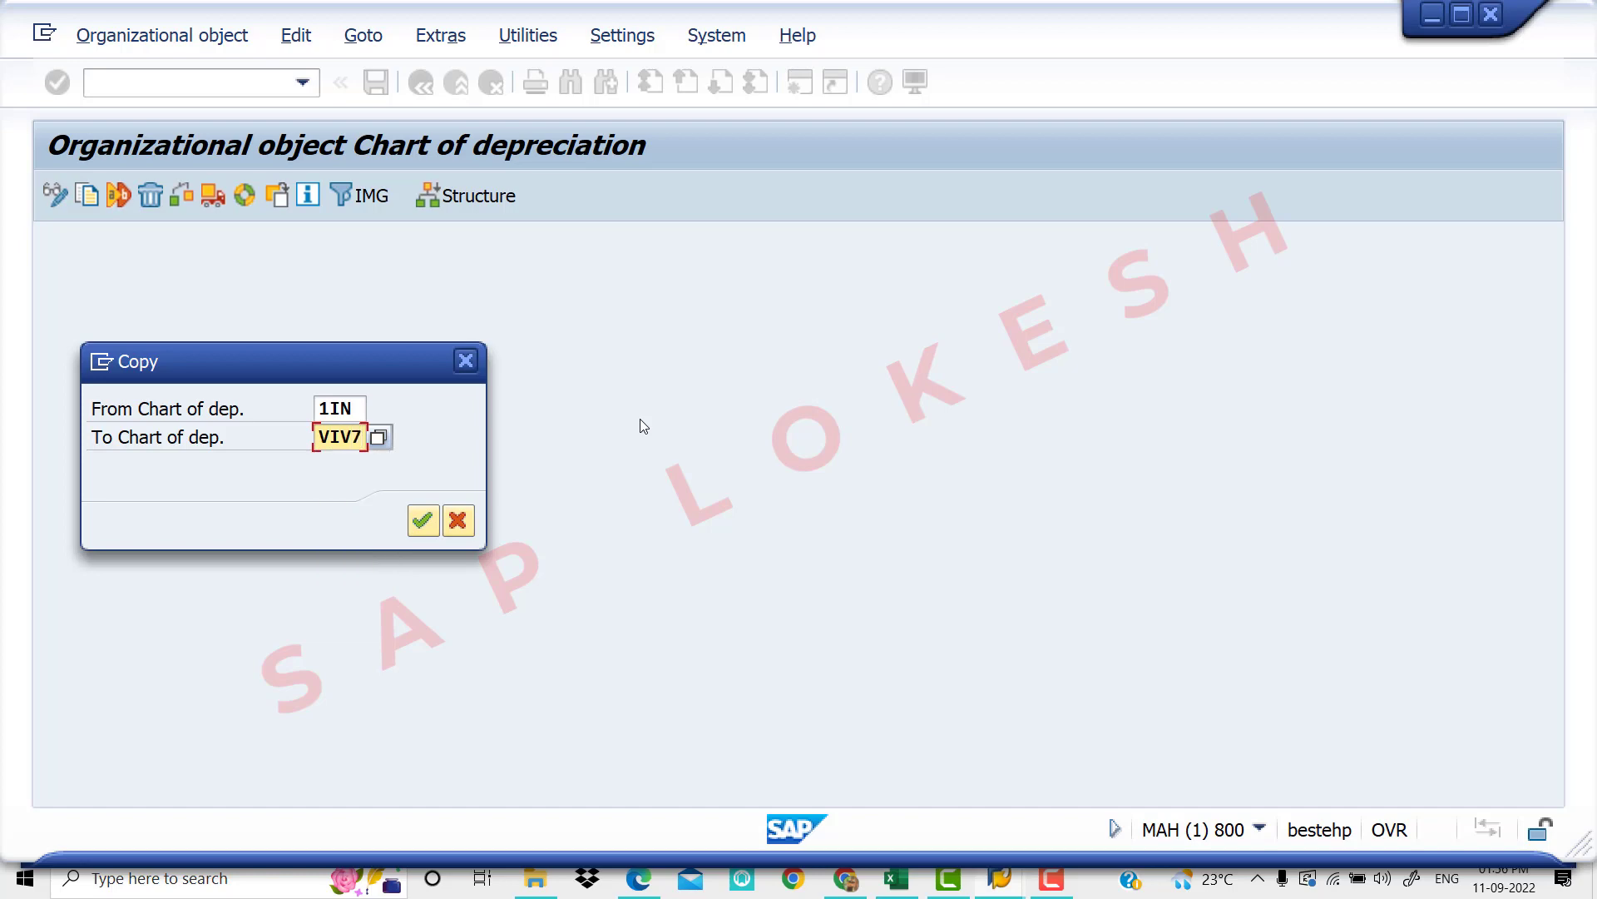
left_click(422, 523)
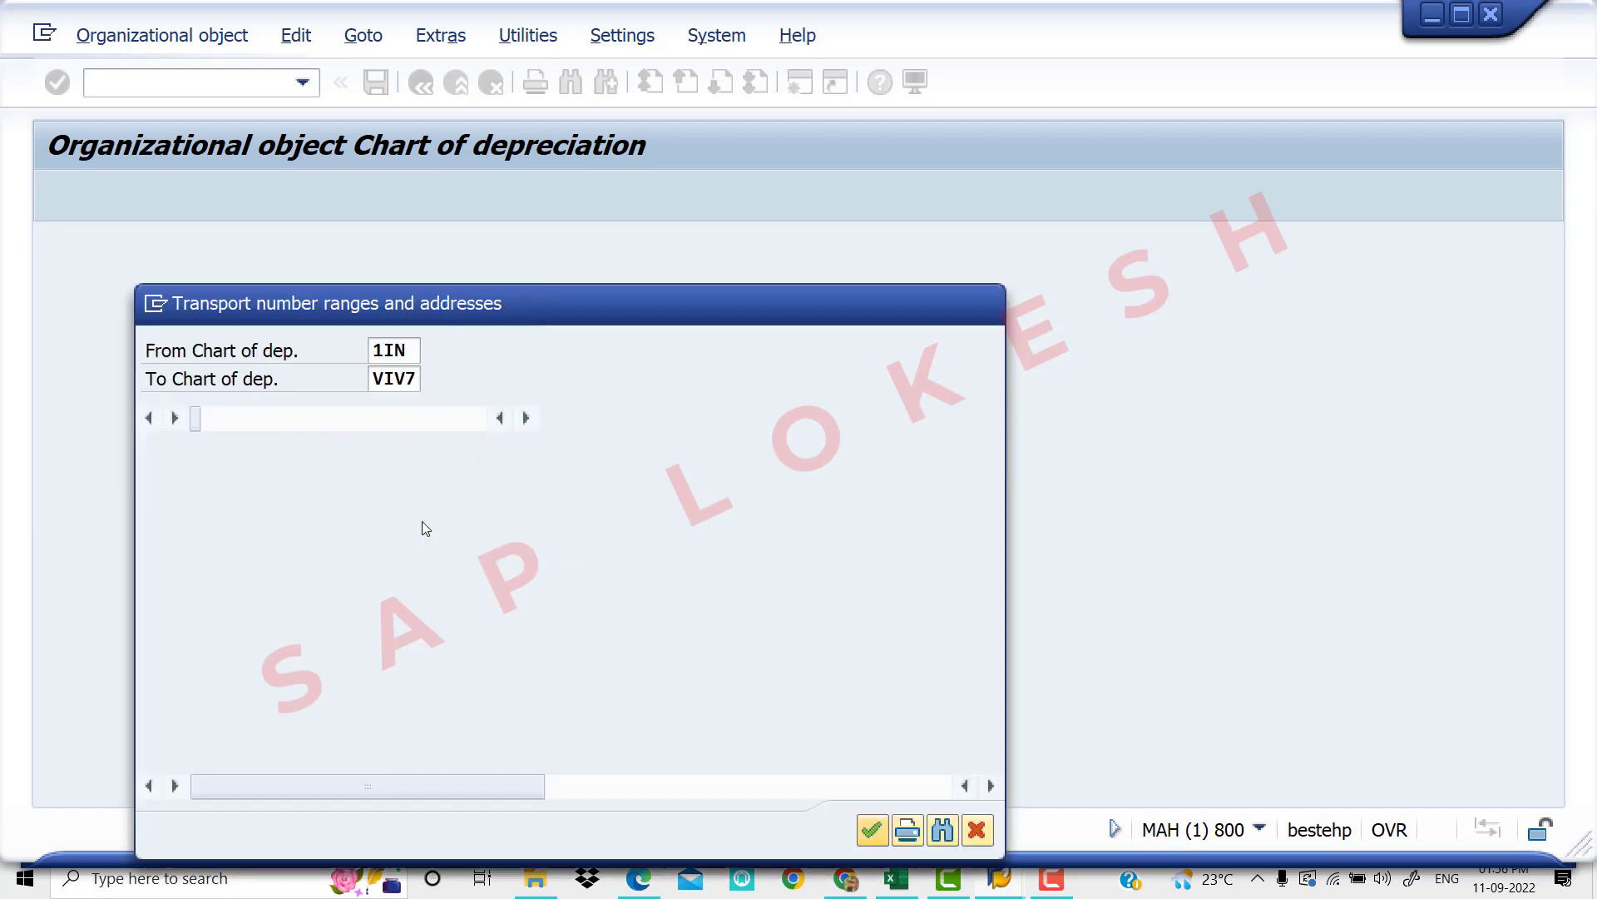
Complete the chart of depreciation copy by agreeing to transport number ranges and accepting the proposed customizing request
left_click(870, 835)
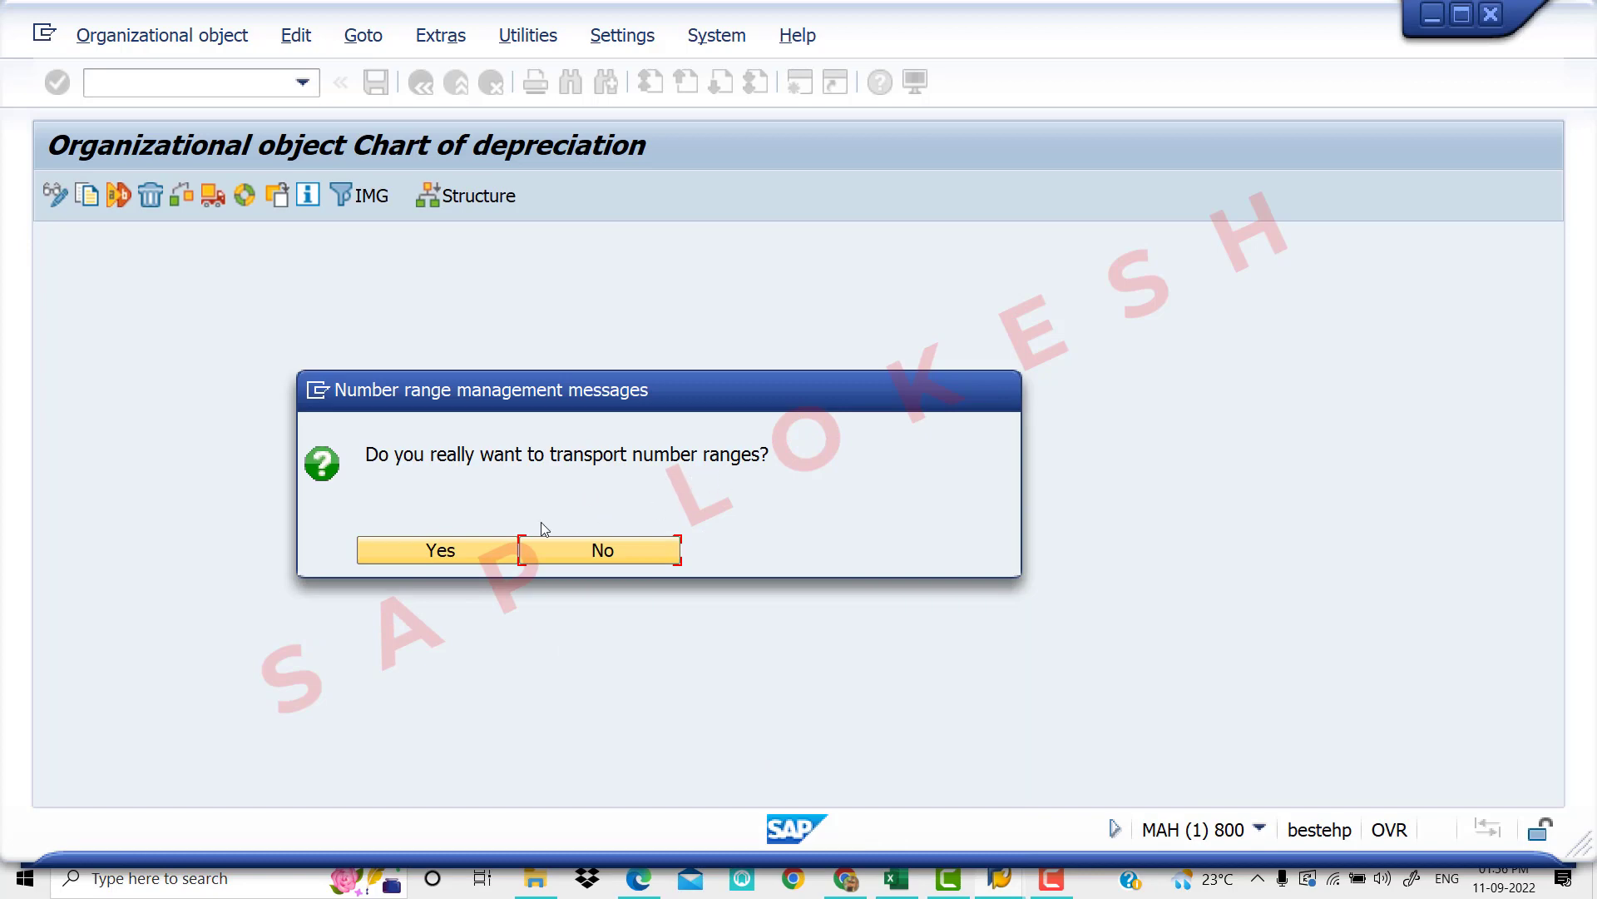
left_click(486, 547)
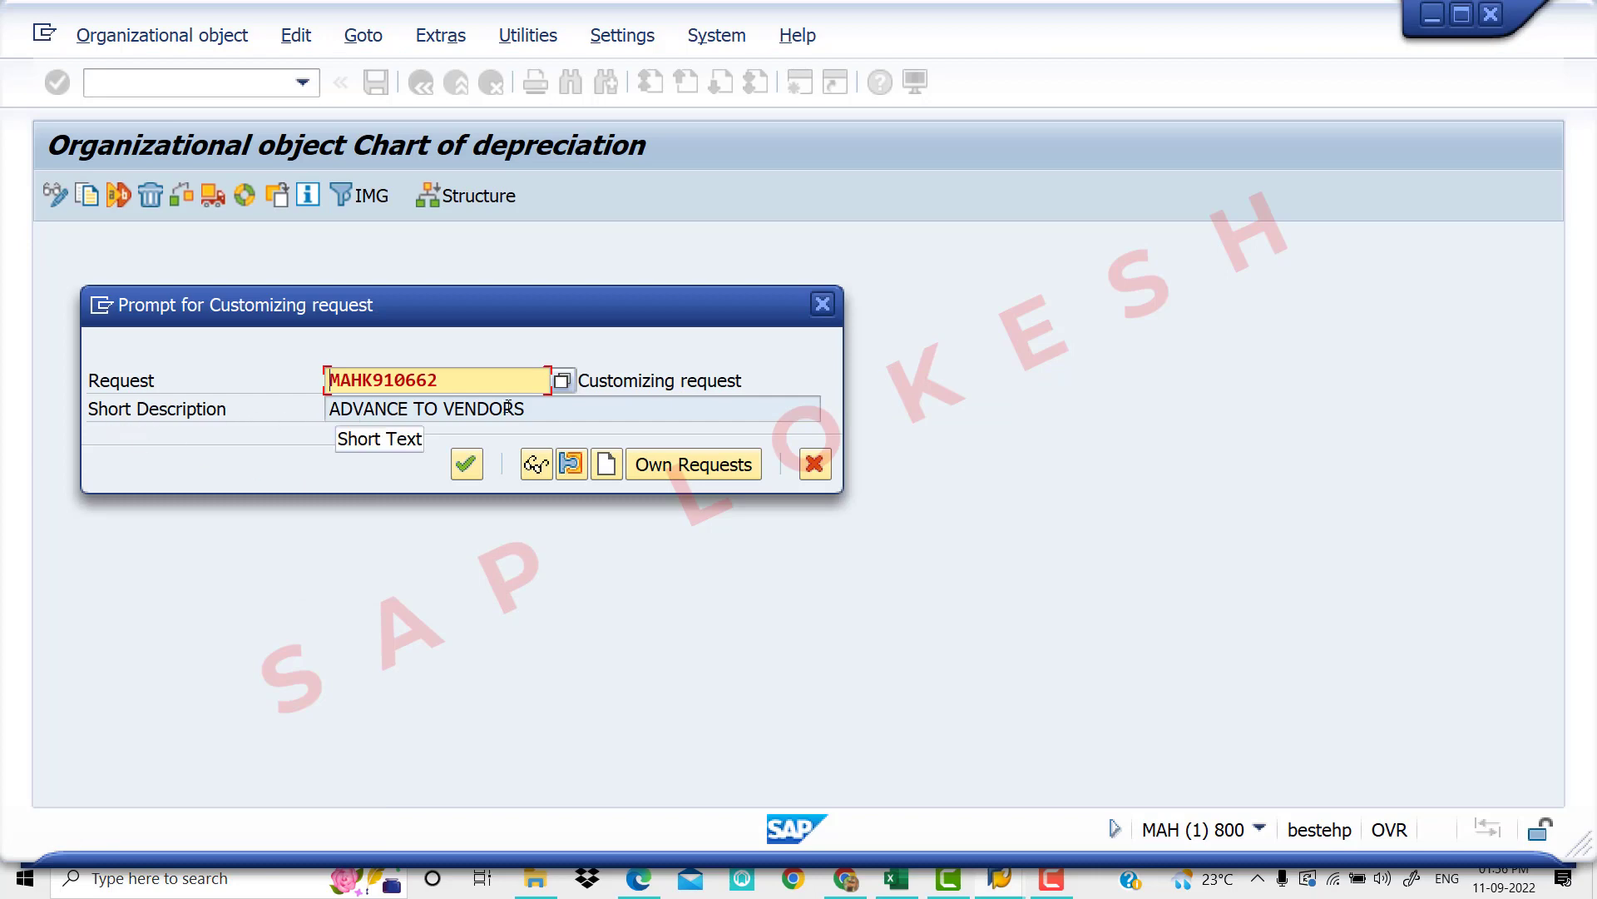
left_click(474, 473)
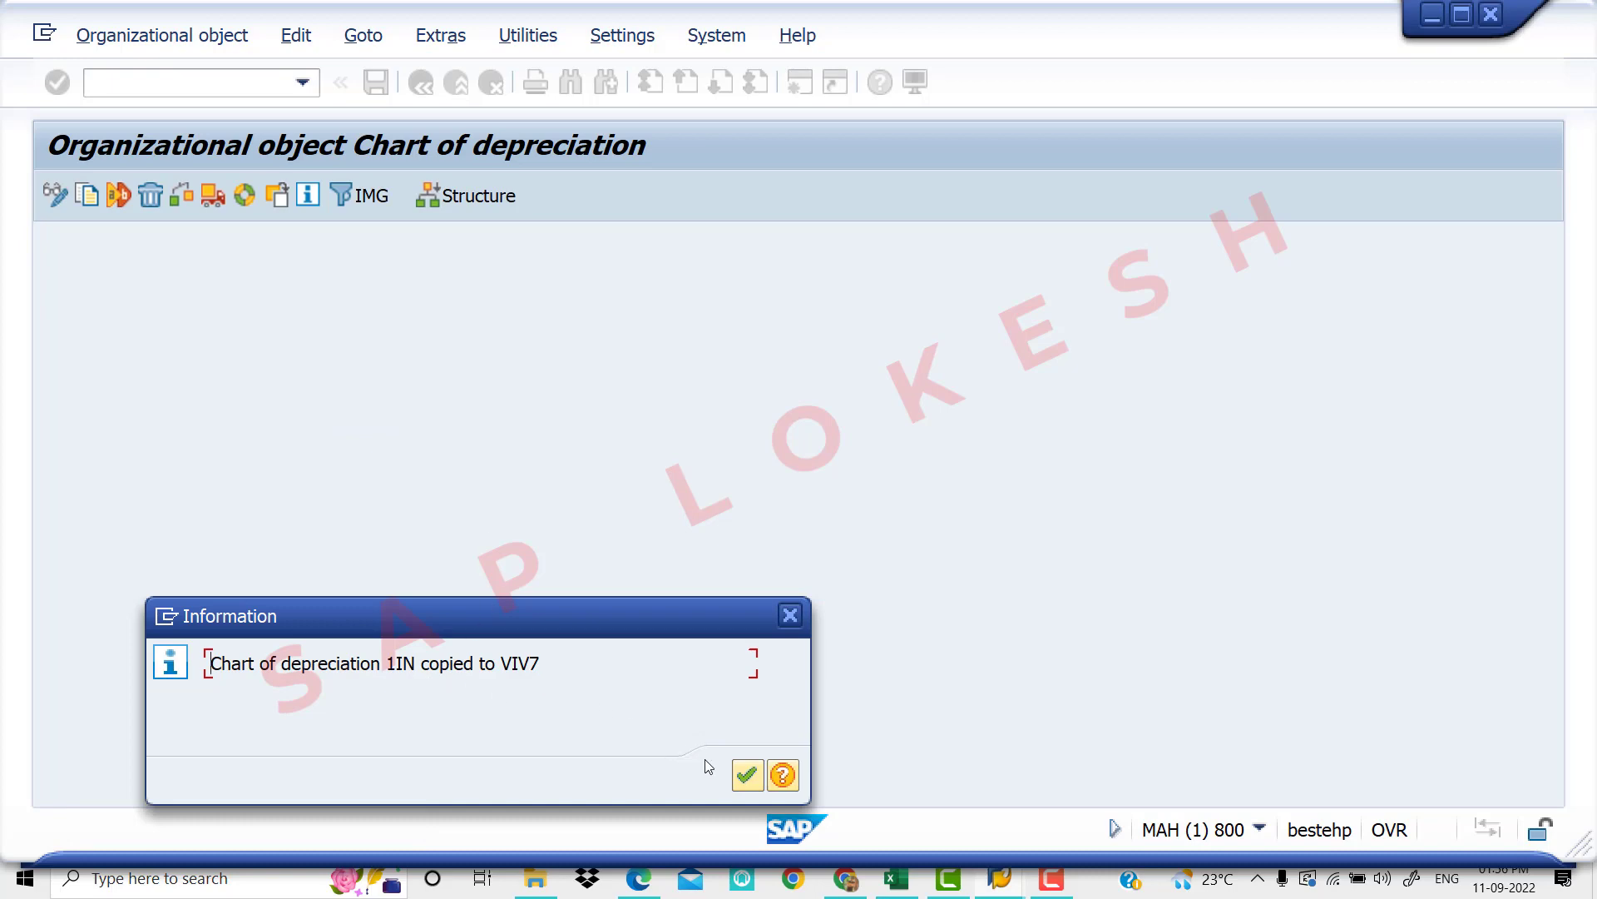
left_click(748, 774)
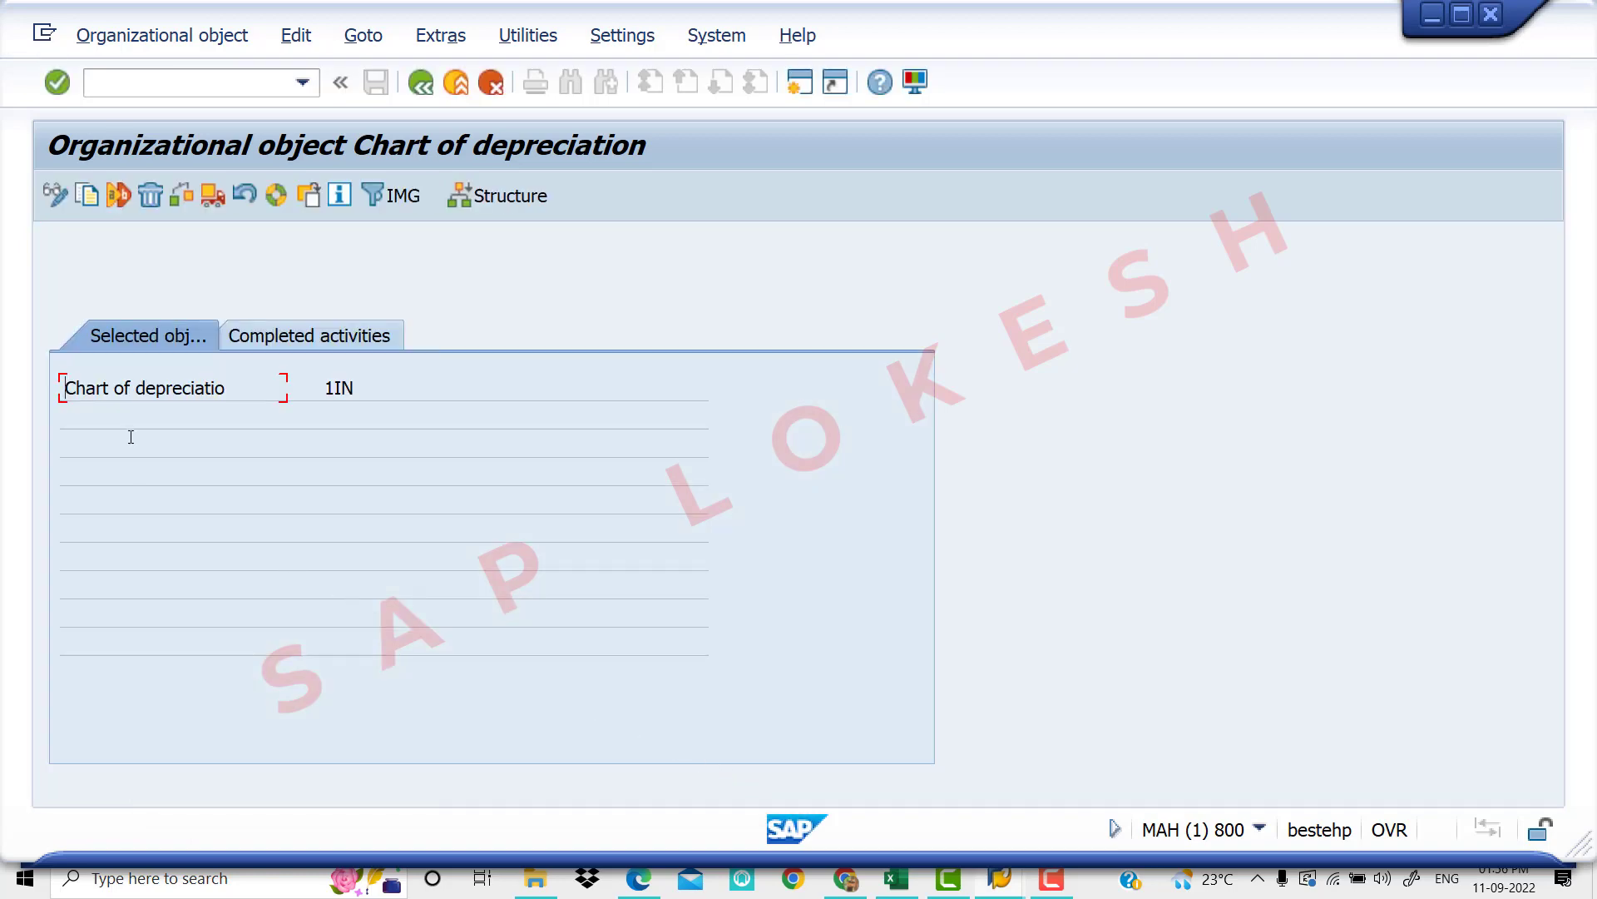
Check the completed activities and the selected objects of the chart of depreciation copy
left_click(307, 336)
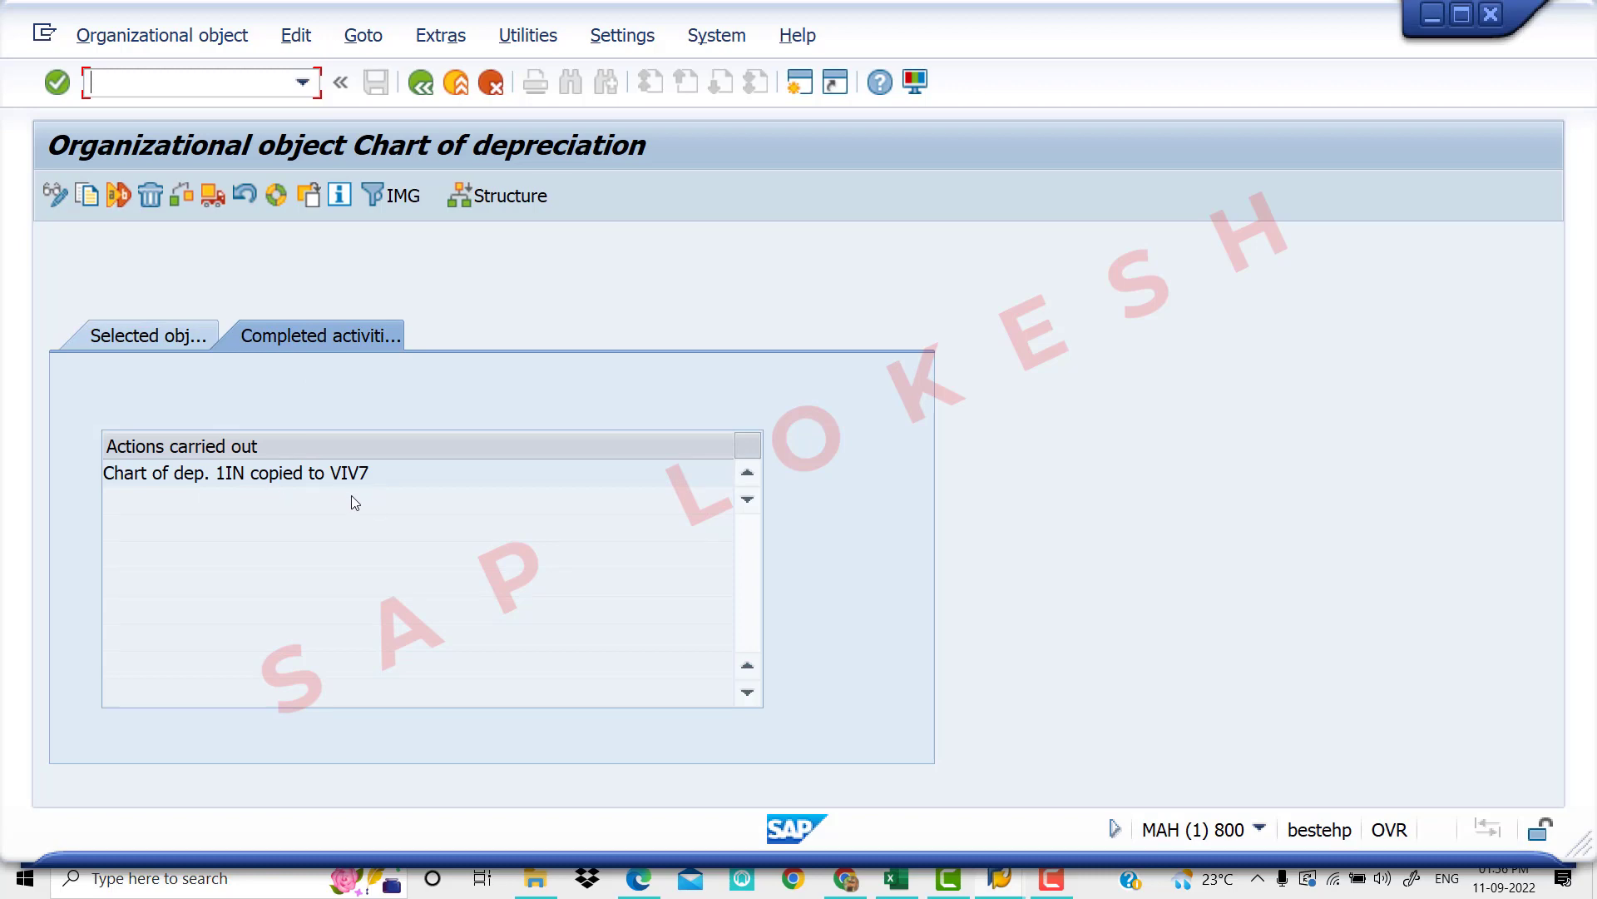
left_click(166, 339)
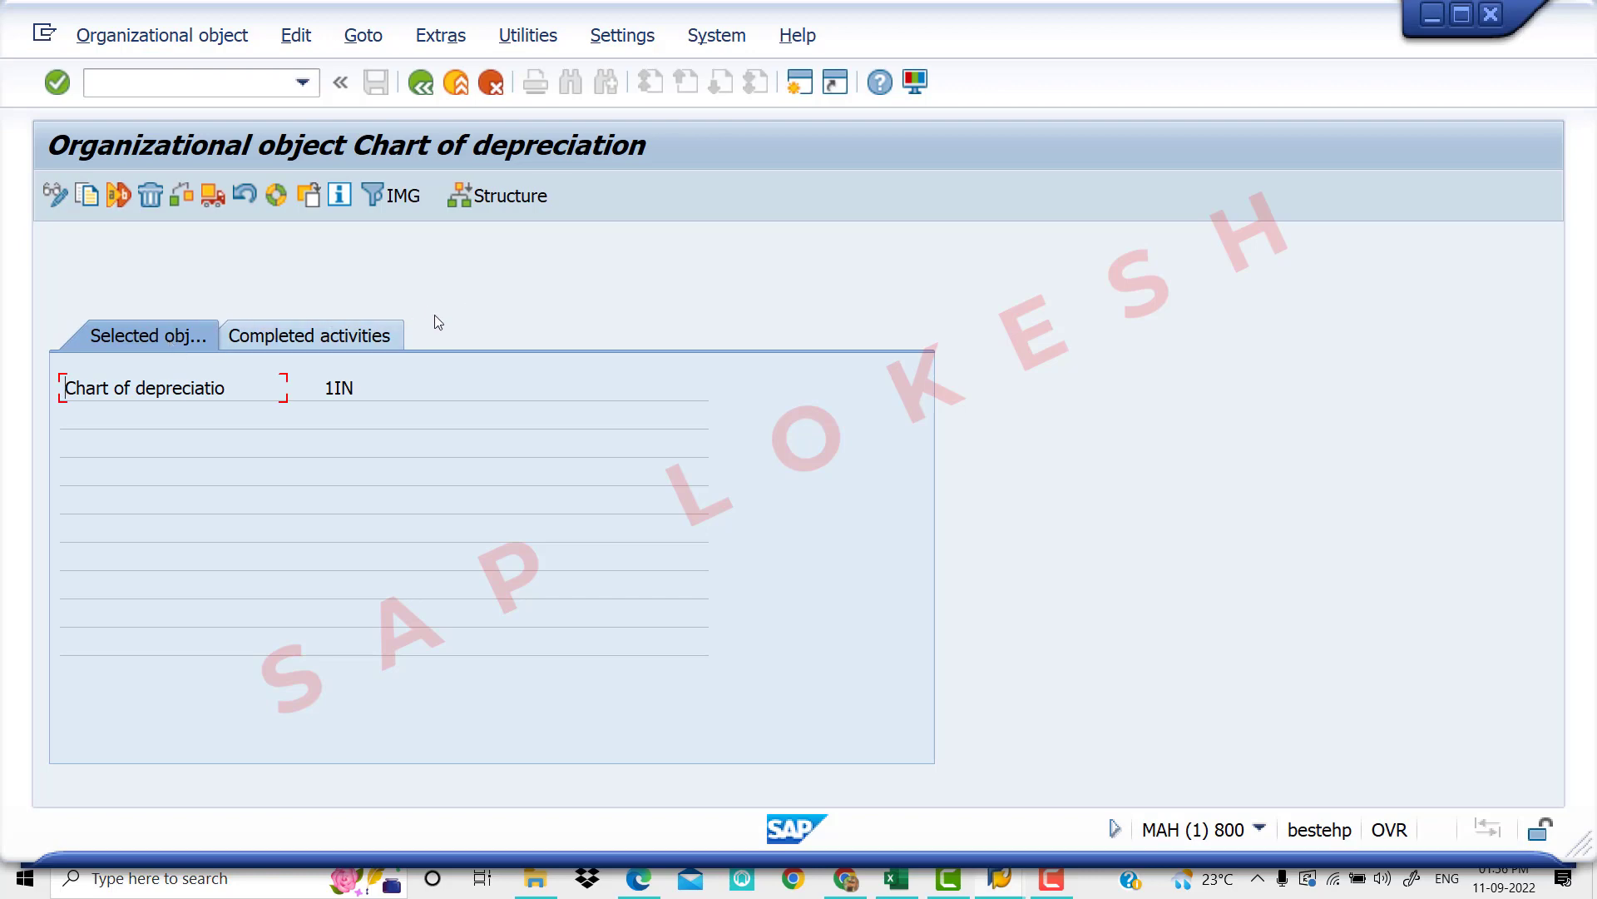
left_click(331, 337)
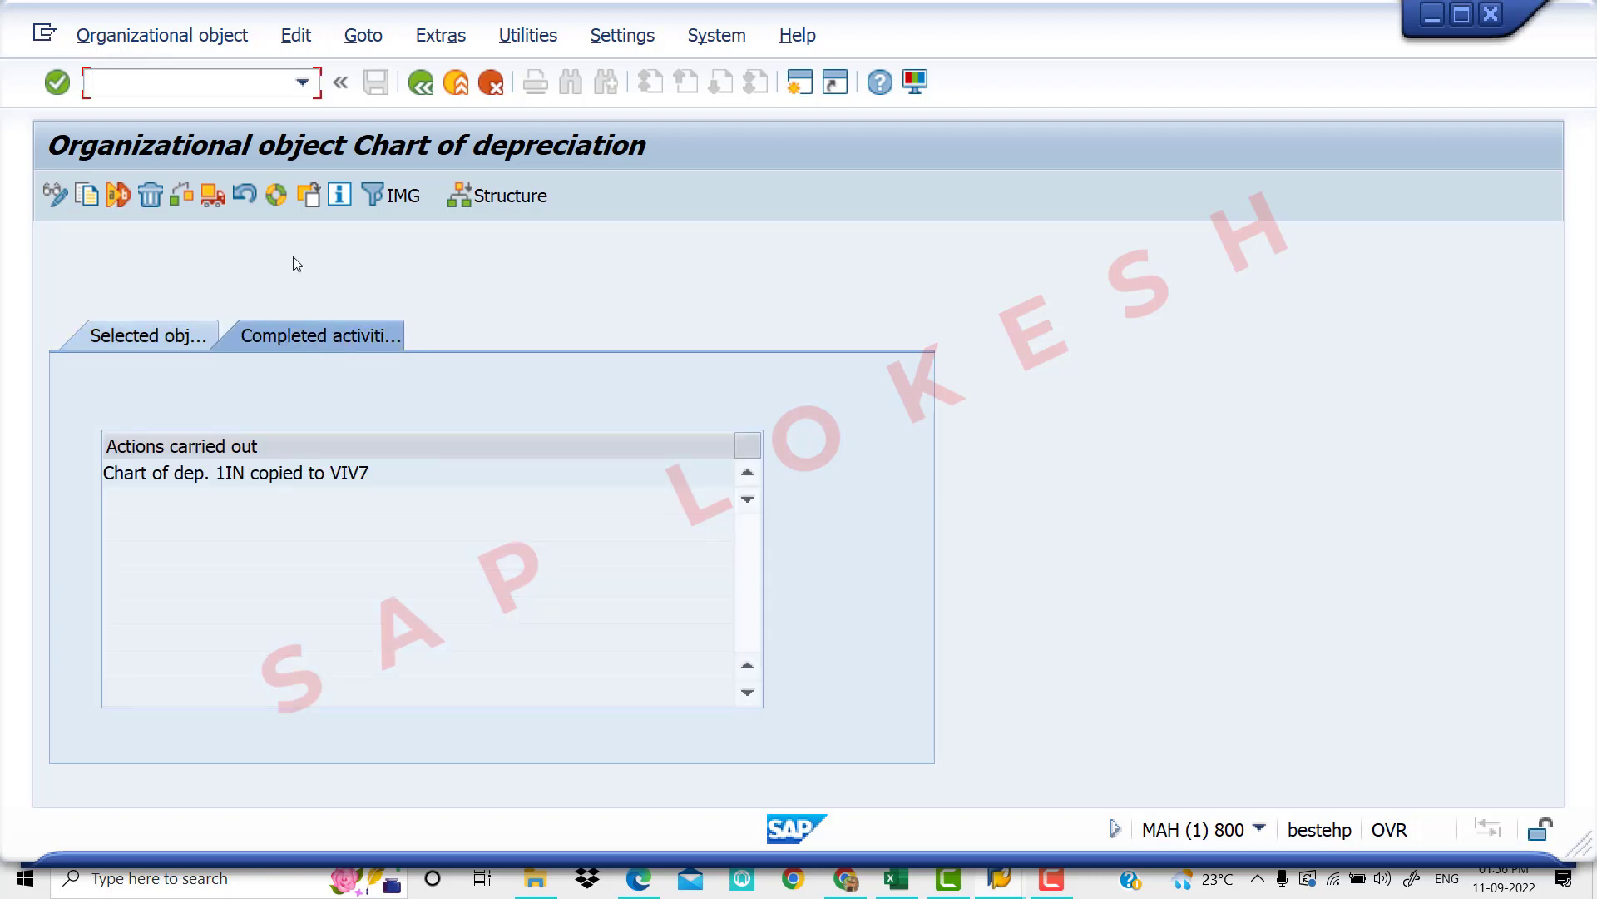
Open the activity for specifying the chart of depreciation description and position the overview at entry VIV7
left_click(423, 87)
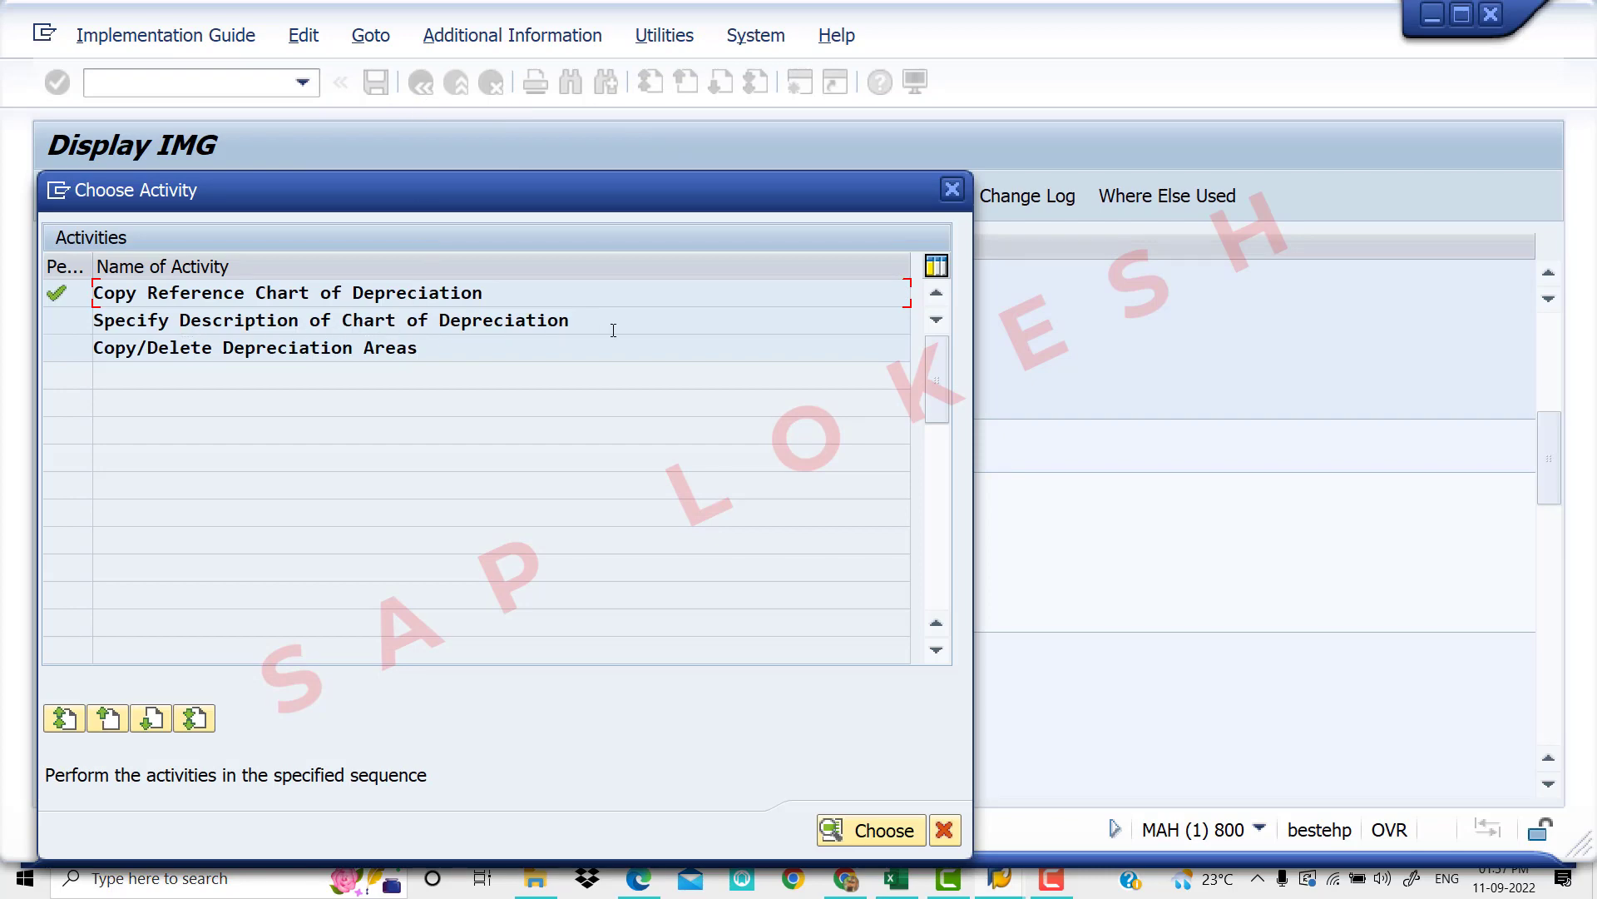
double_click(621, 324)
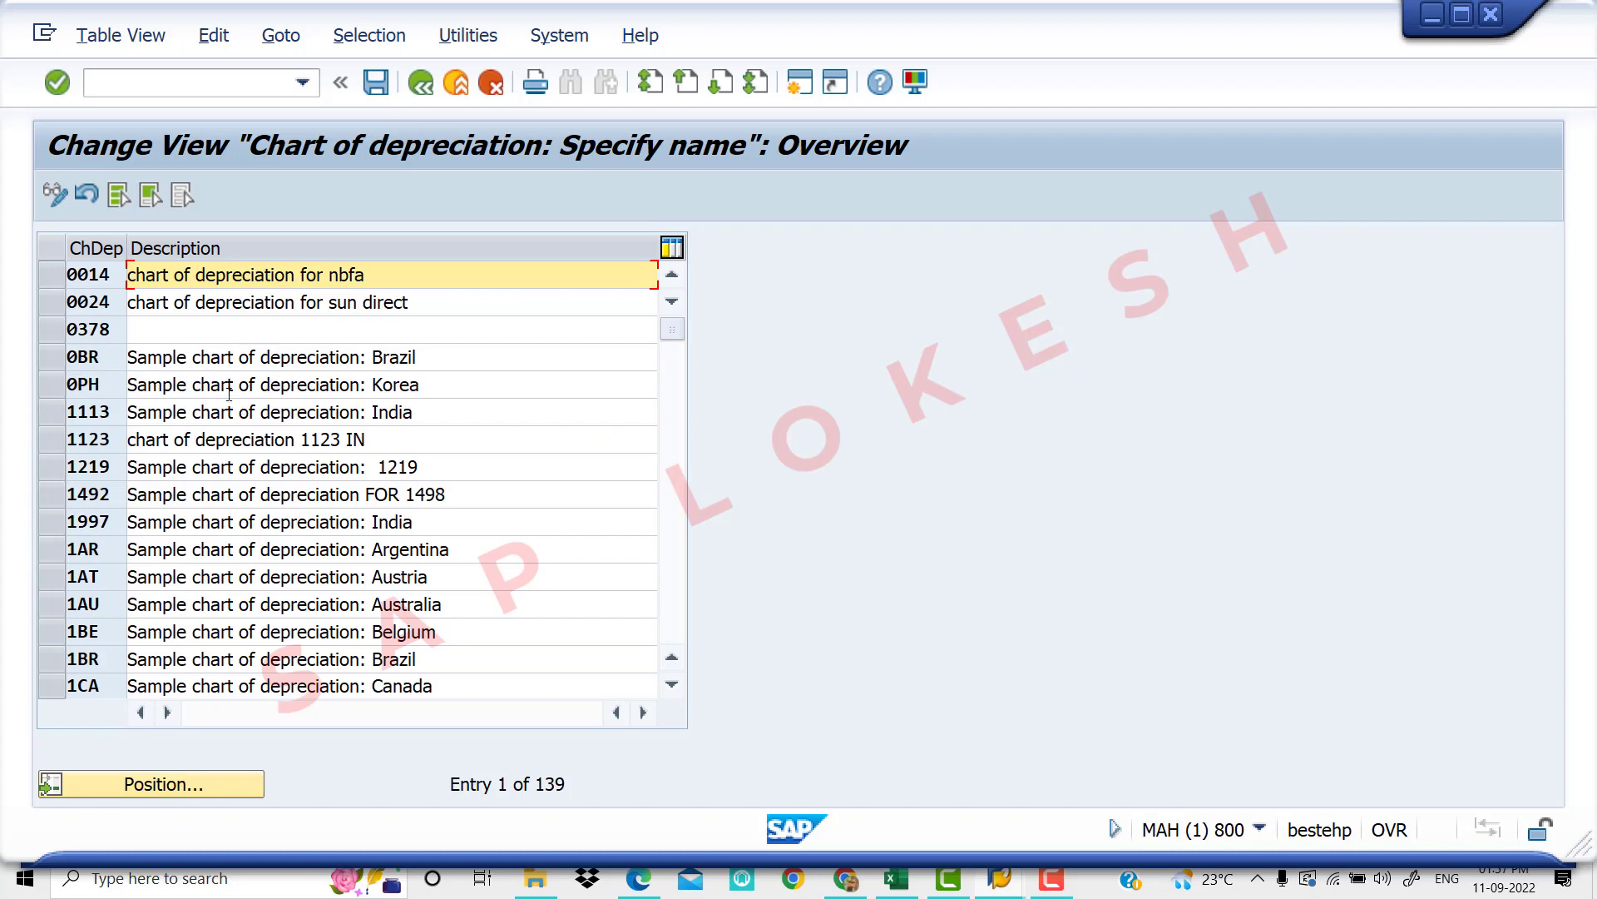
left_click(215, 786)
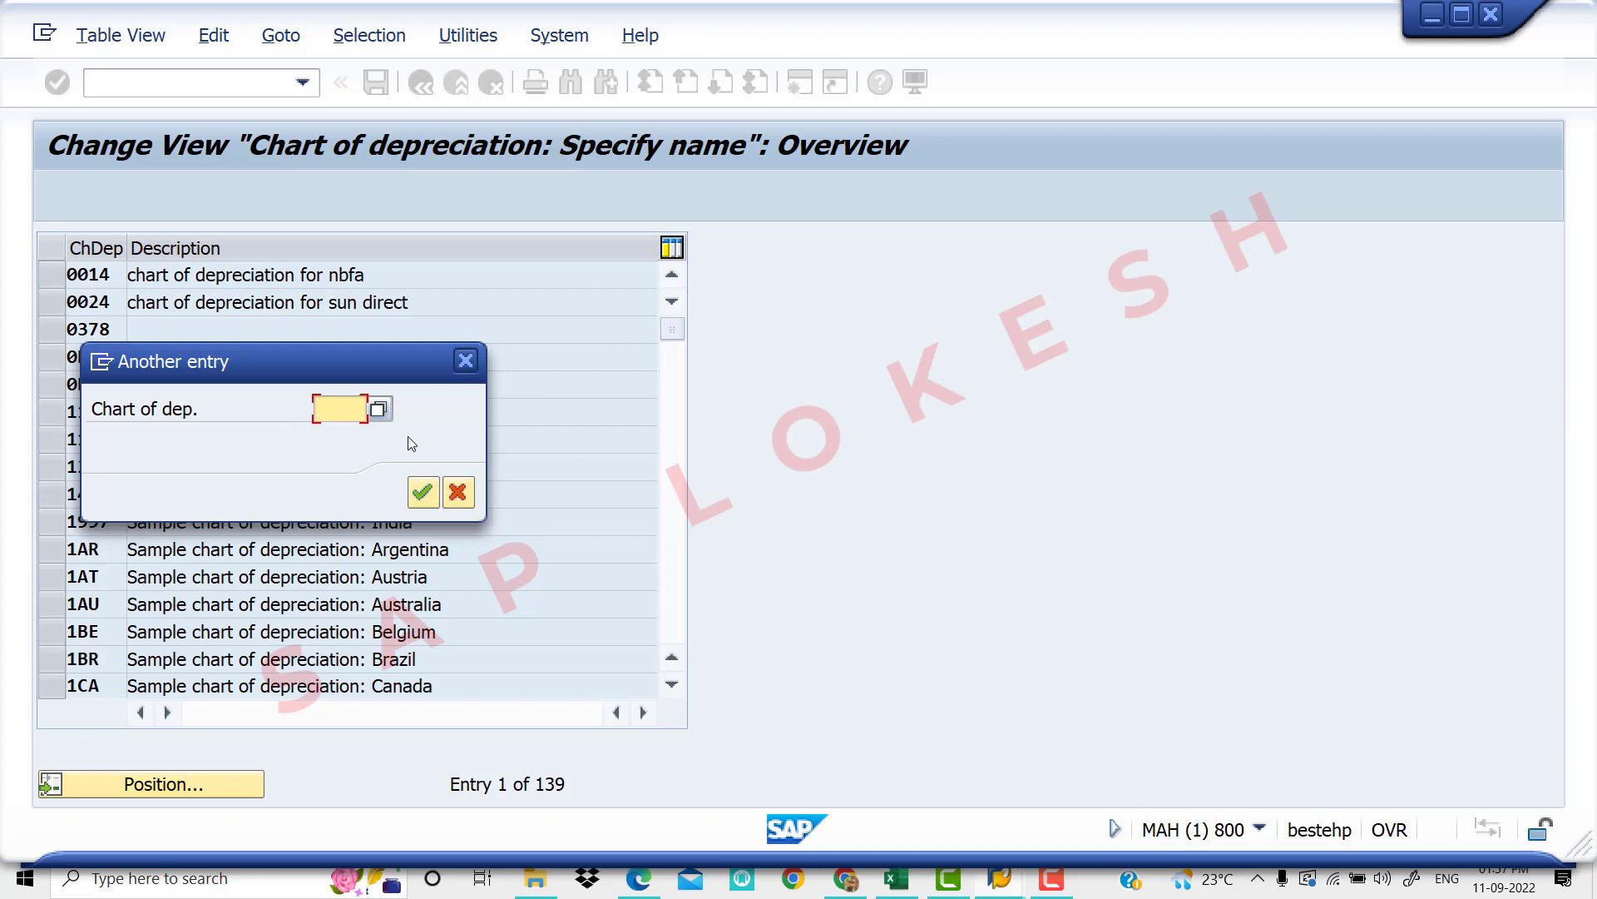
type("VIV")
key("Down")
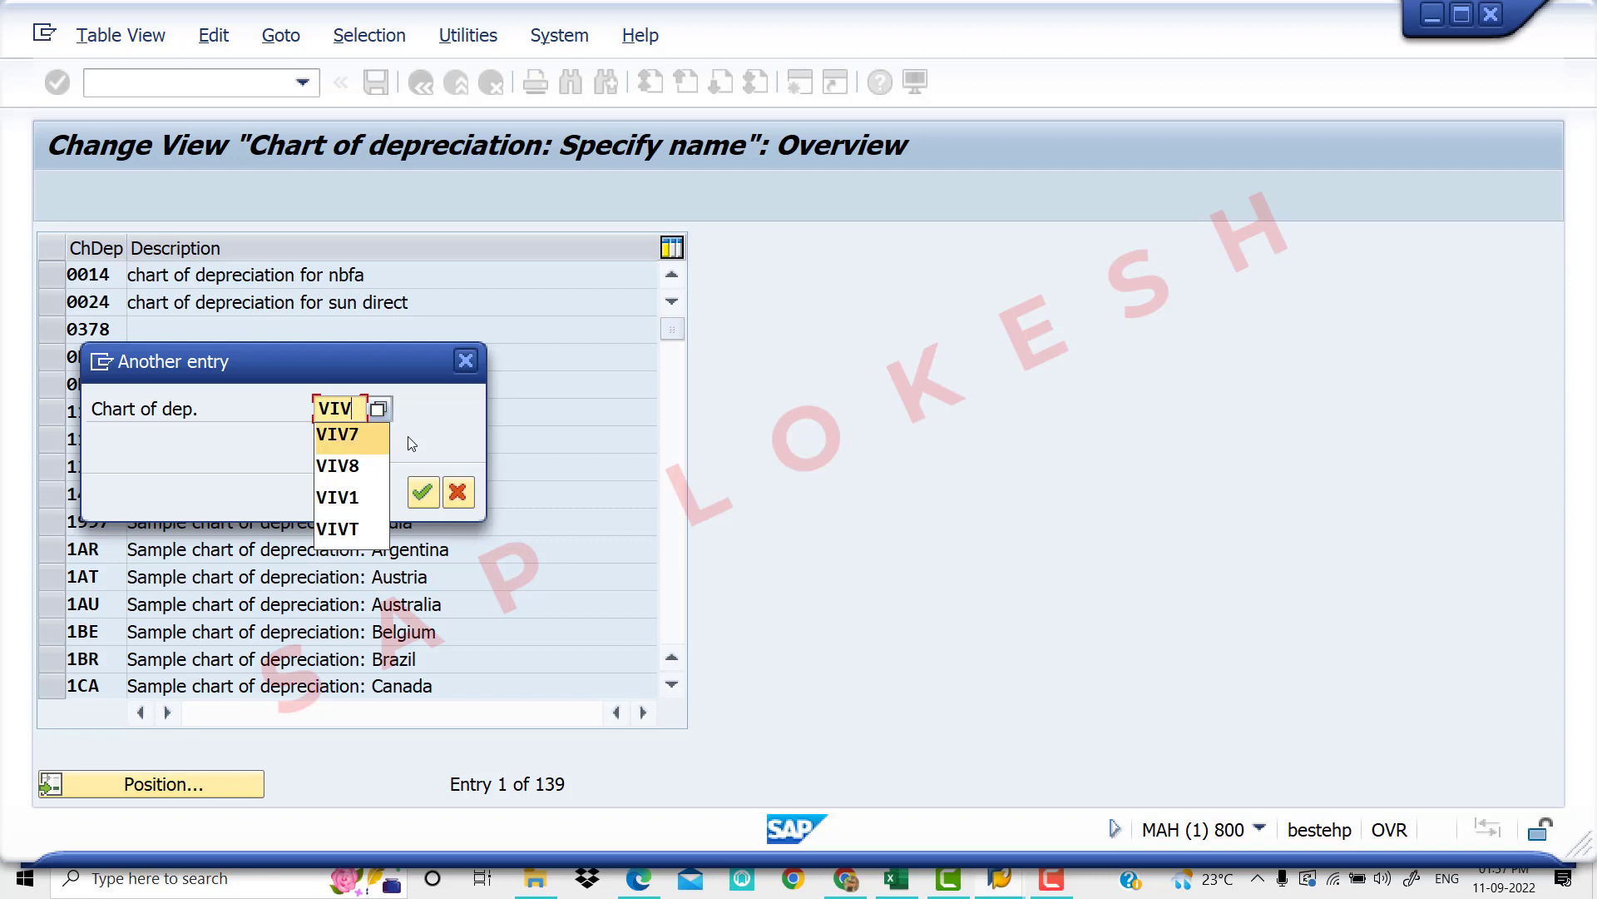
key("Return")
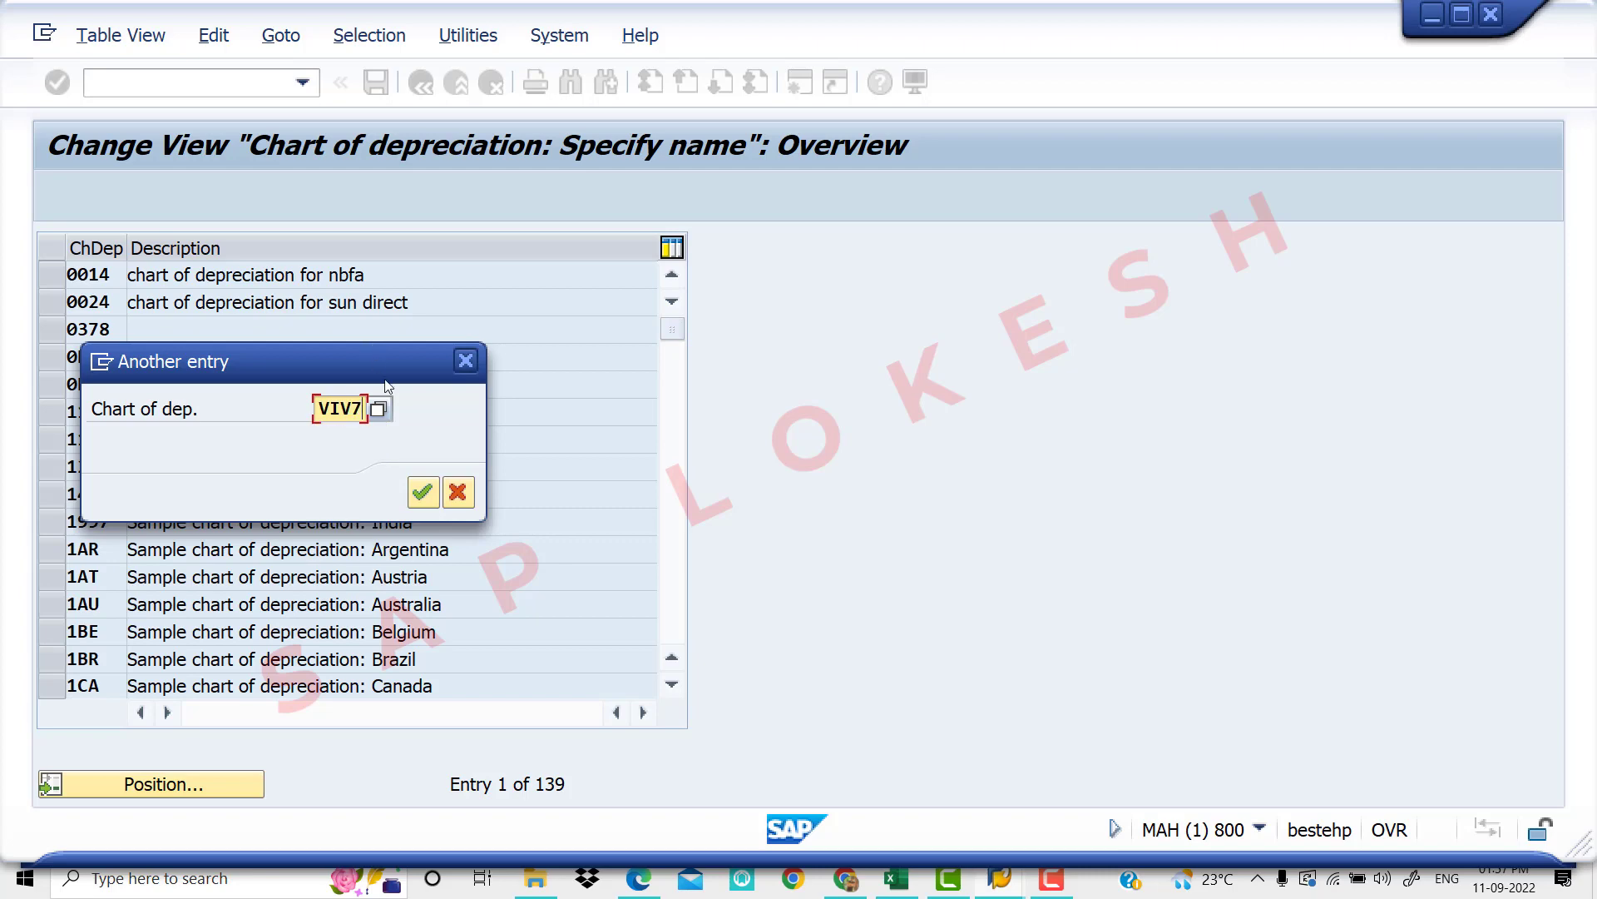
left_click(424, 492)
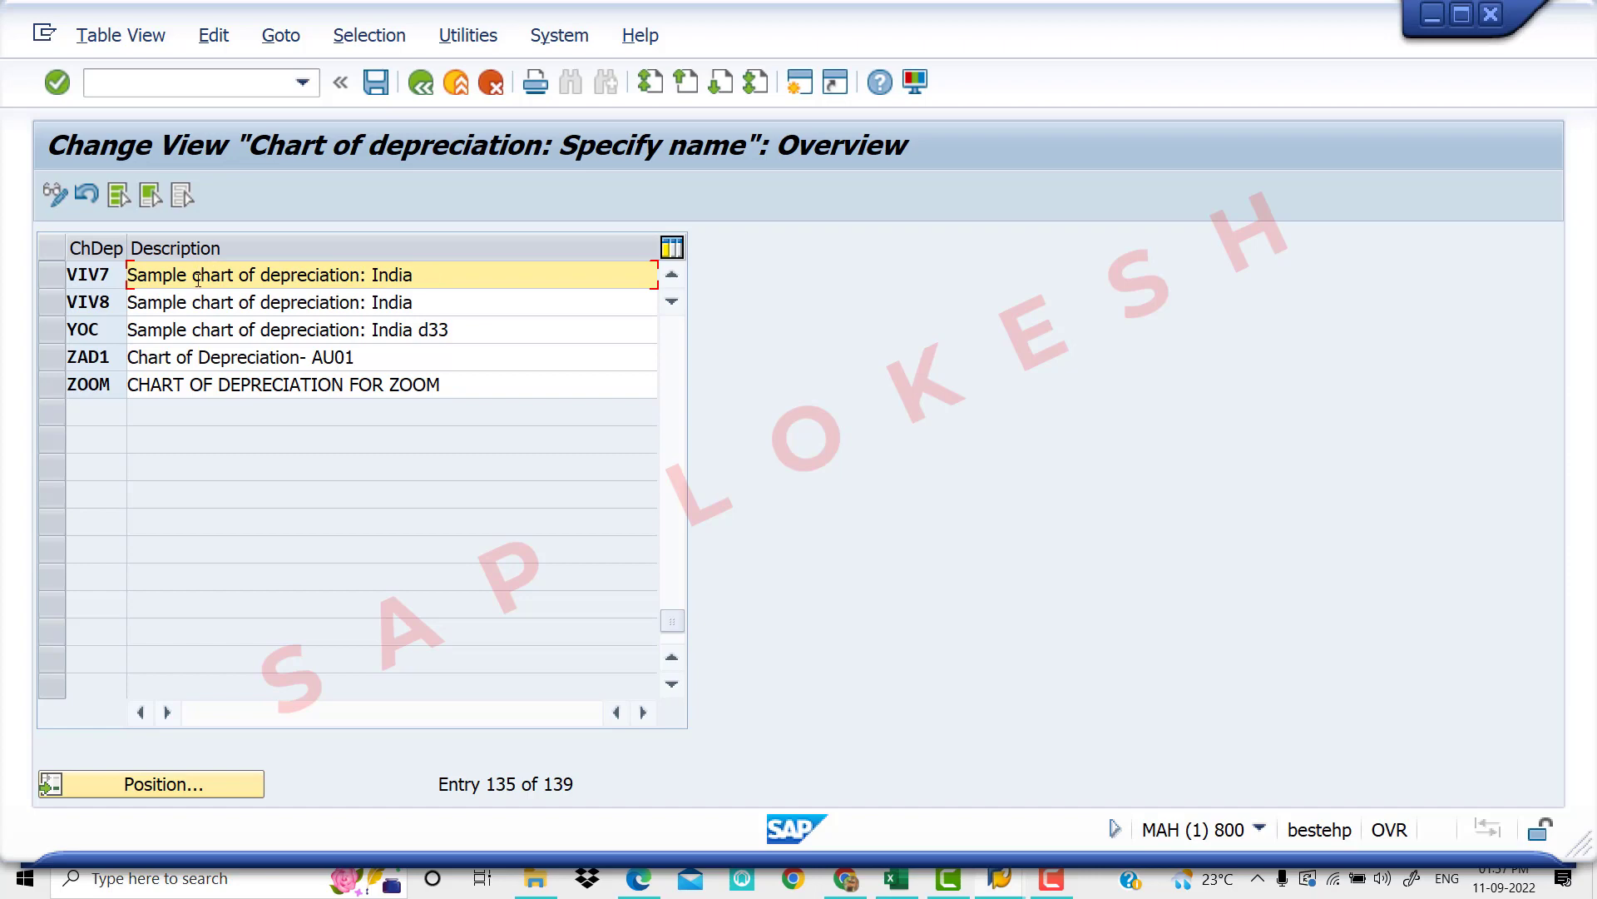
key("Delete")
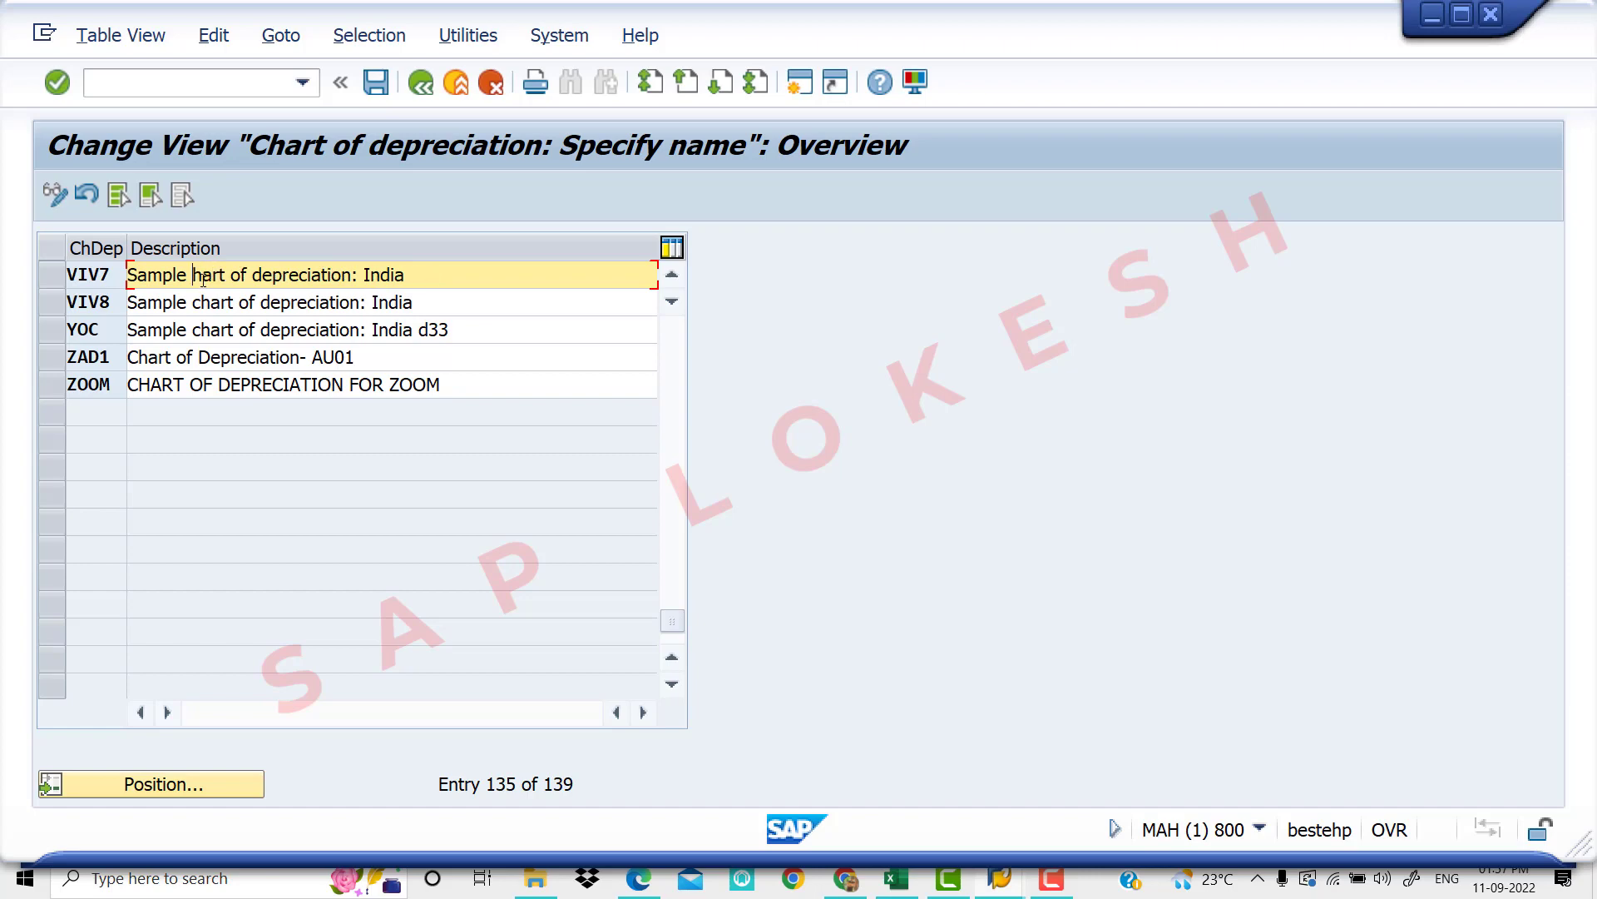
key("BackSpace")
key("BackSpace")
key("BackSpace")
key("BackSpace")
key("BackSpace")
key("BackSpace")
key("BackSpace")
type("c")
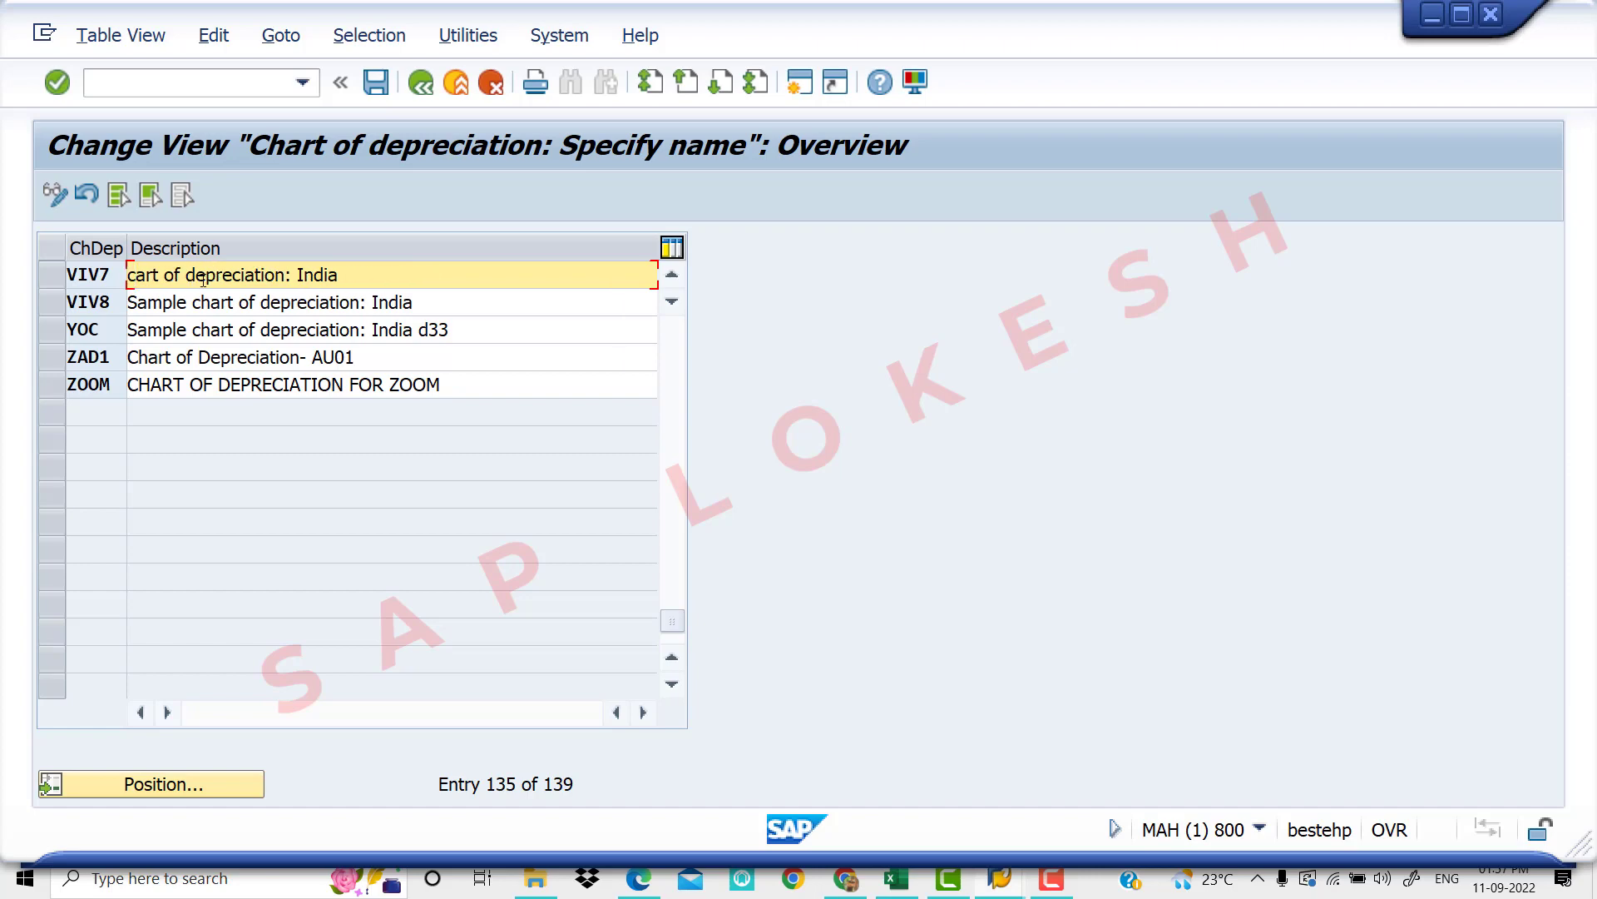
key("BackSpace")
type("C")
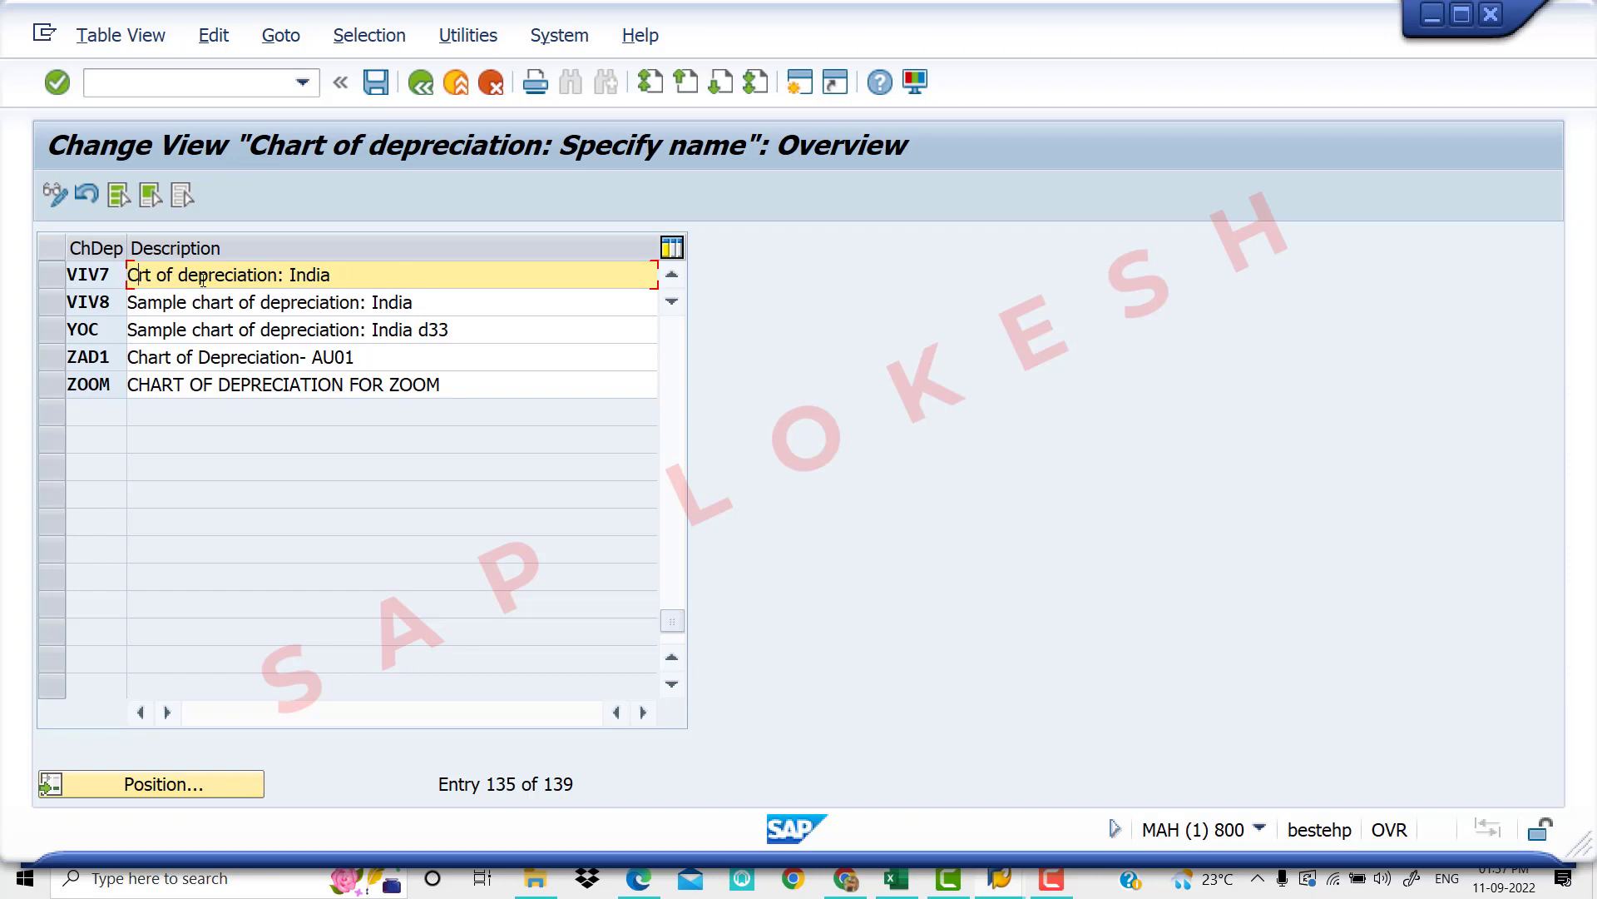
Replace the VIV7 description with "Chart of Depreciation for VIV1" and save it under the proposed customizing request
left_click_drag(392, 276, 21, 271)
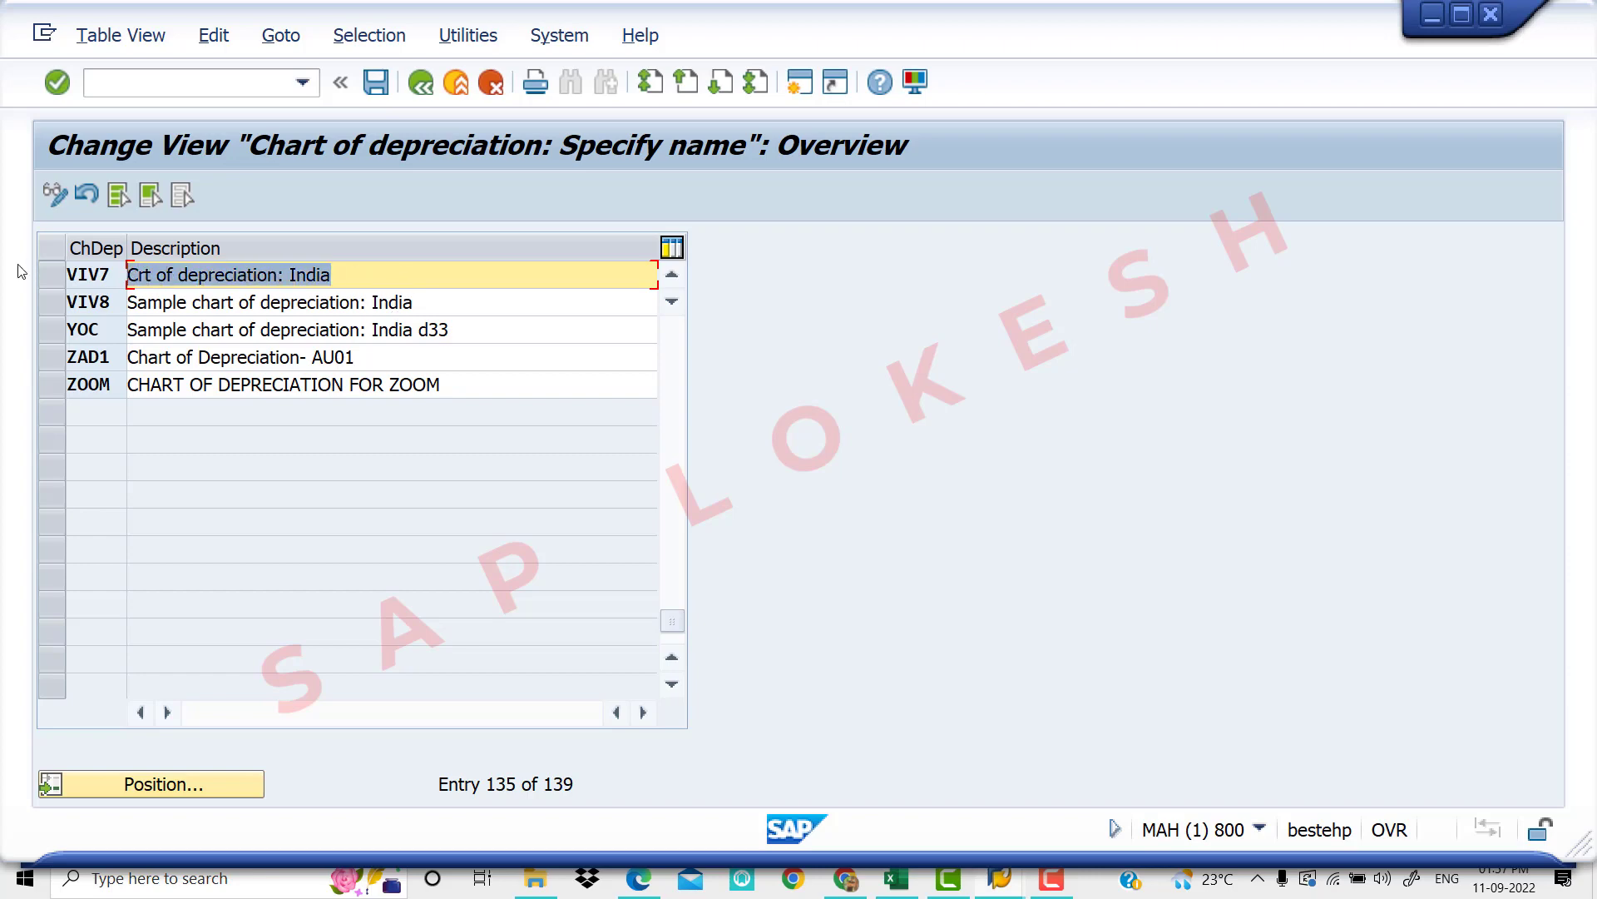
key("Delete")
type("C")
key("BackSpace")
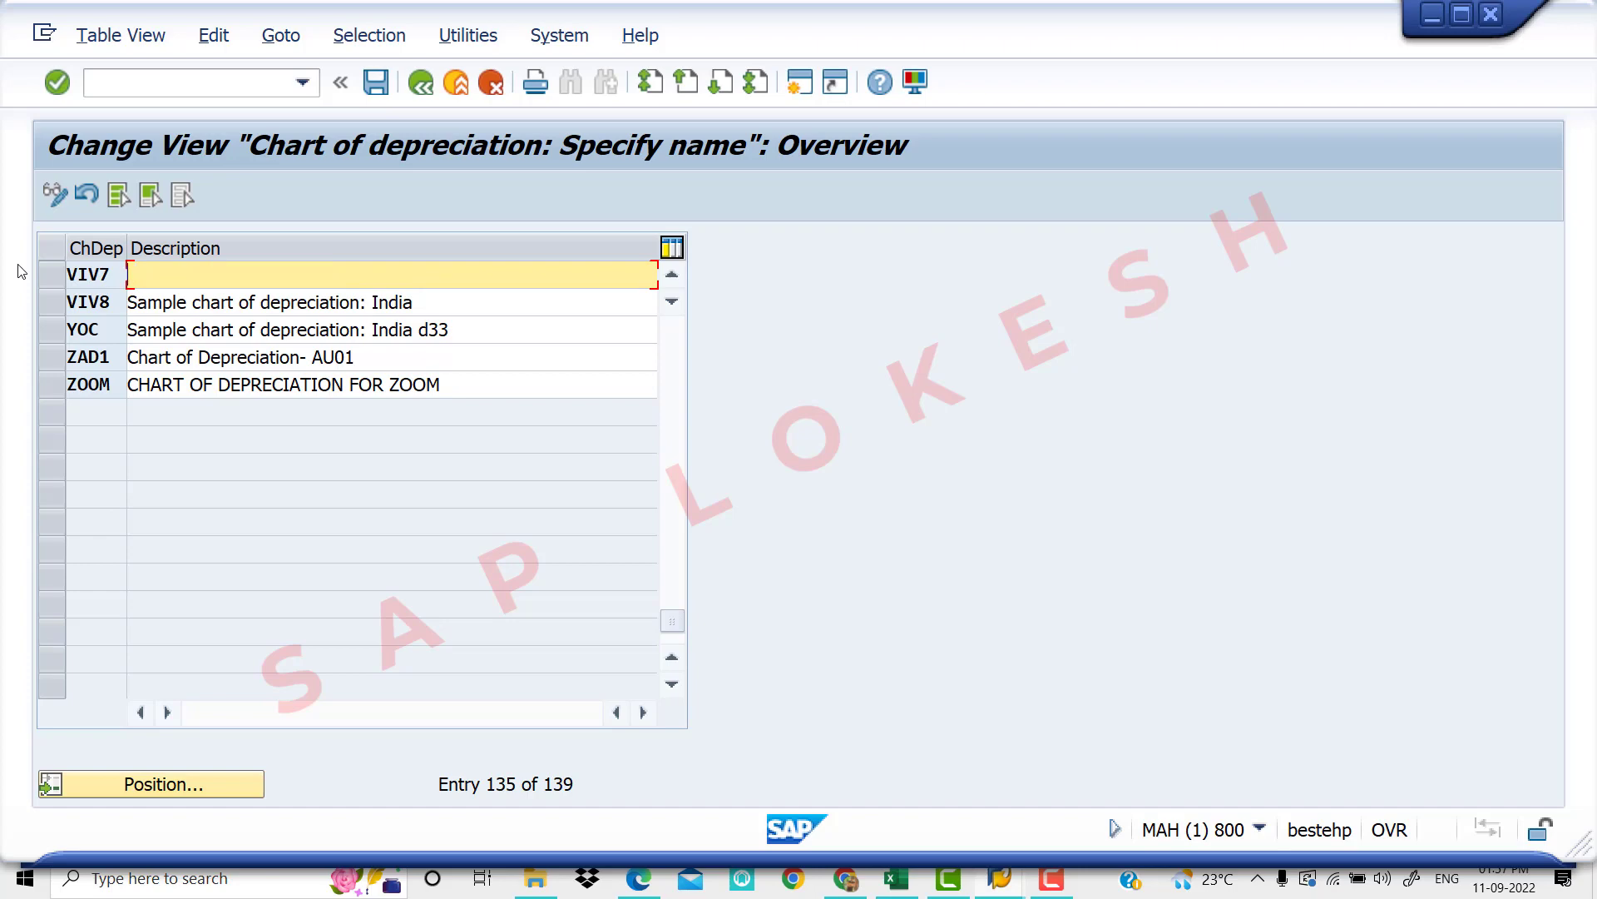
type("Chart of Depreciation for ")
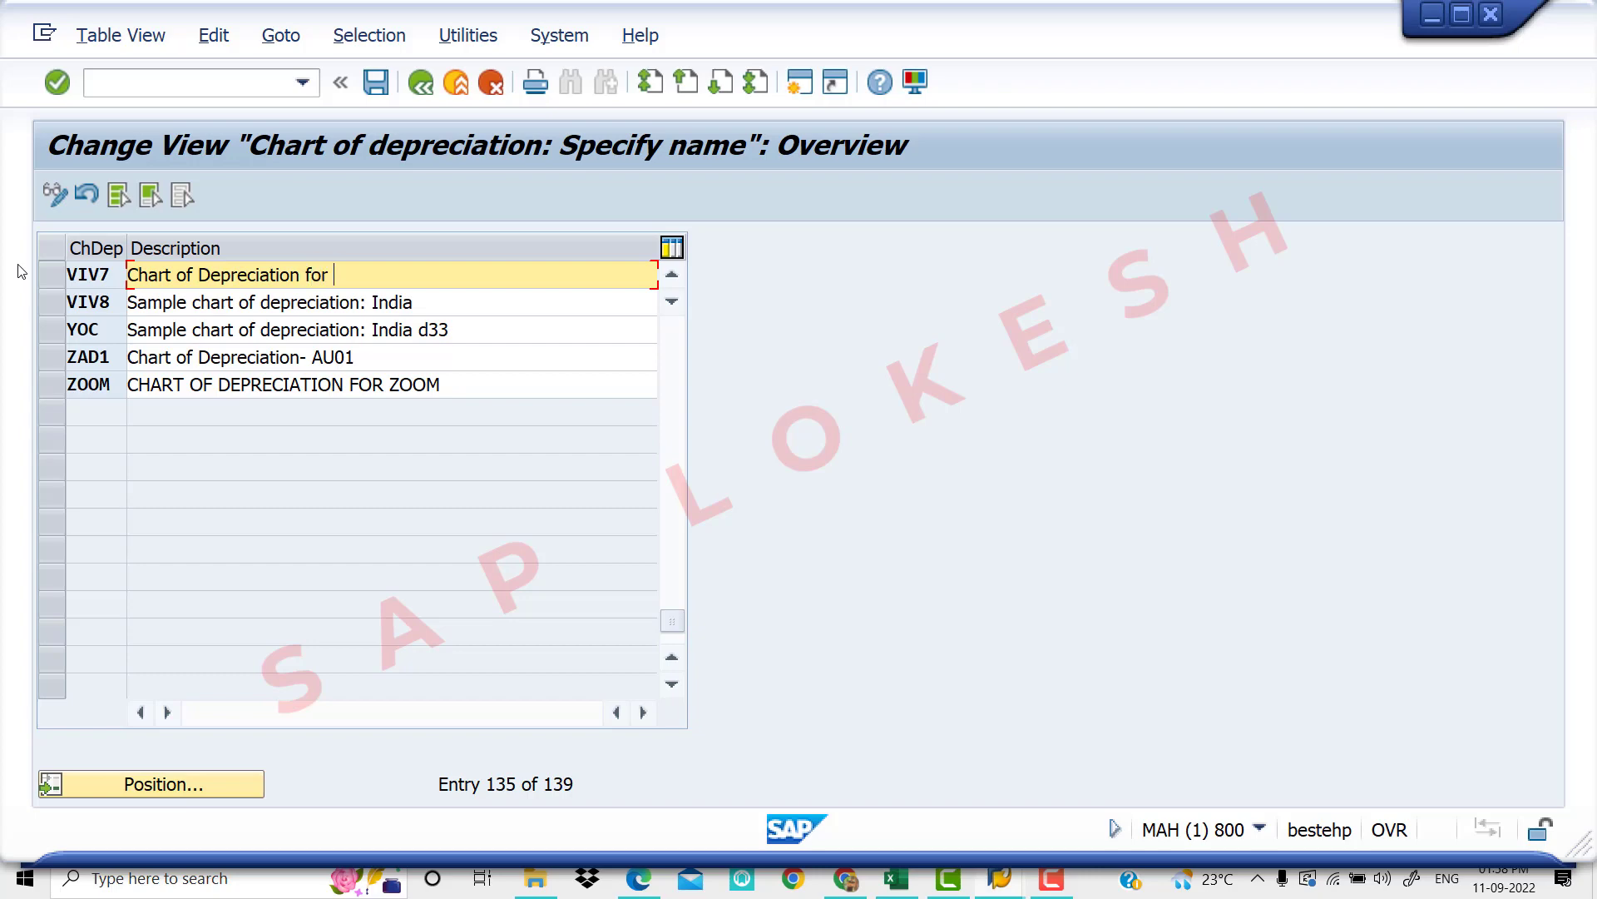
type("VIV1")
left_click(375, 83)
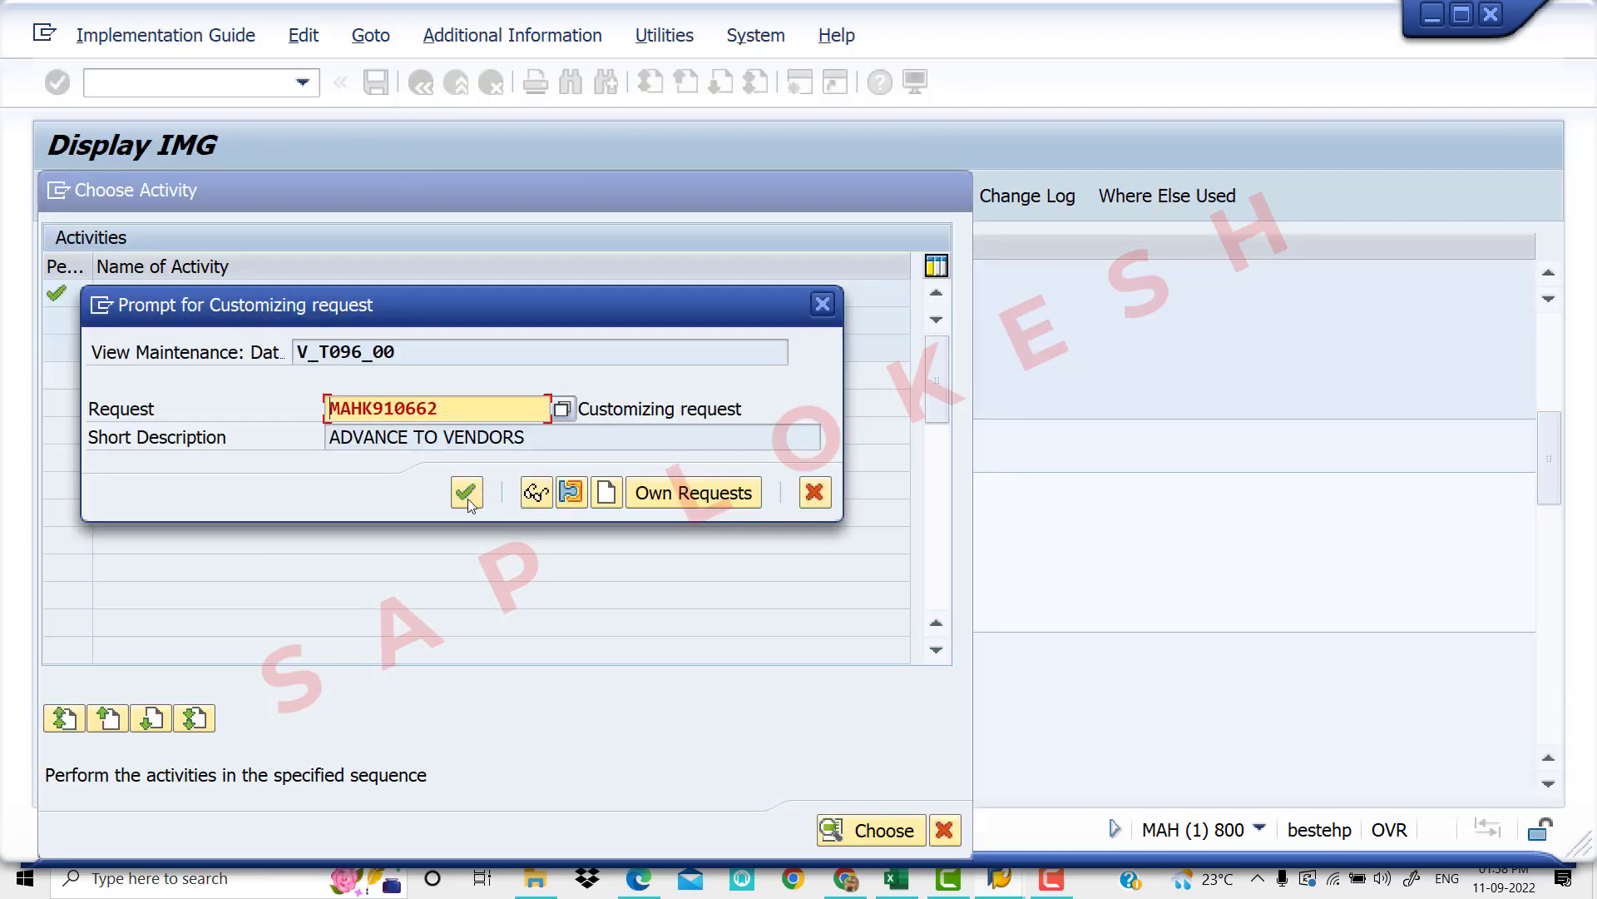
left_click(466, 493)
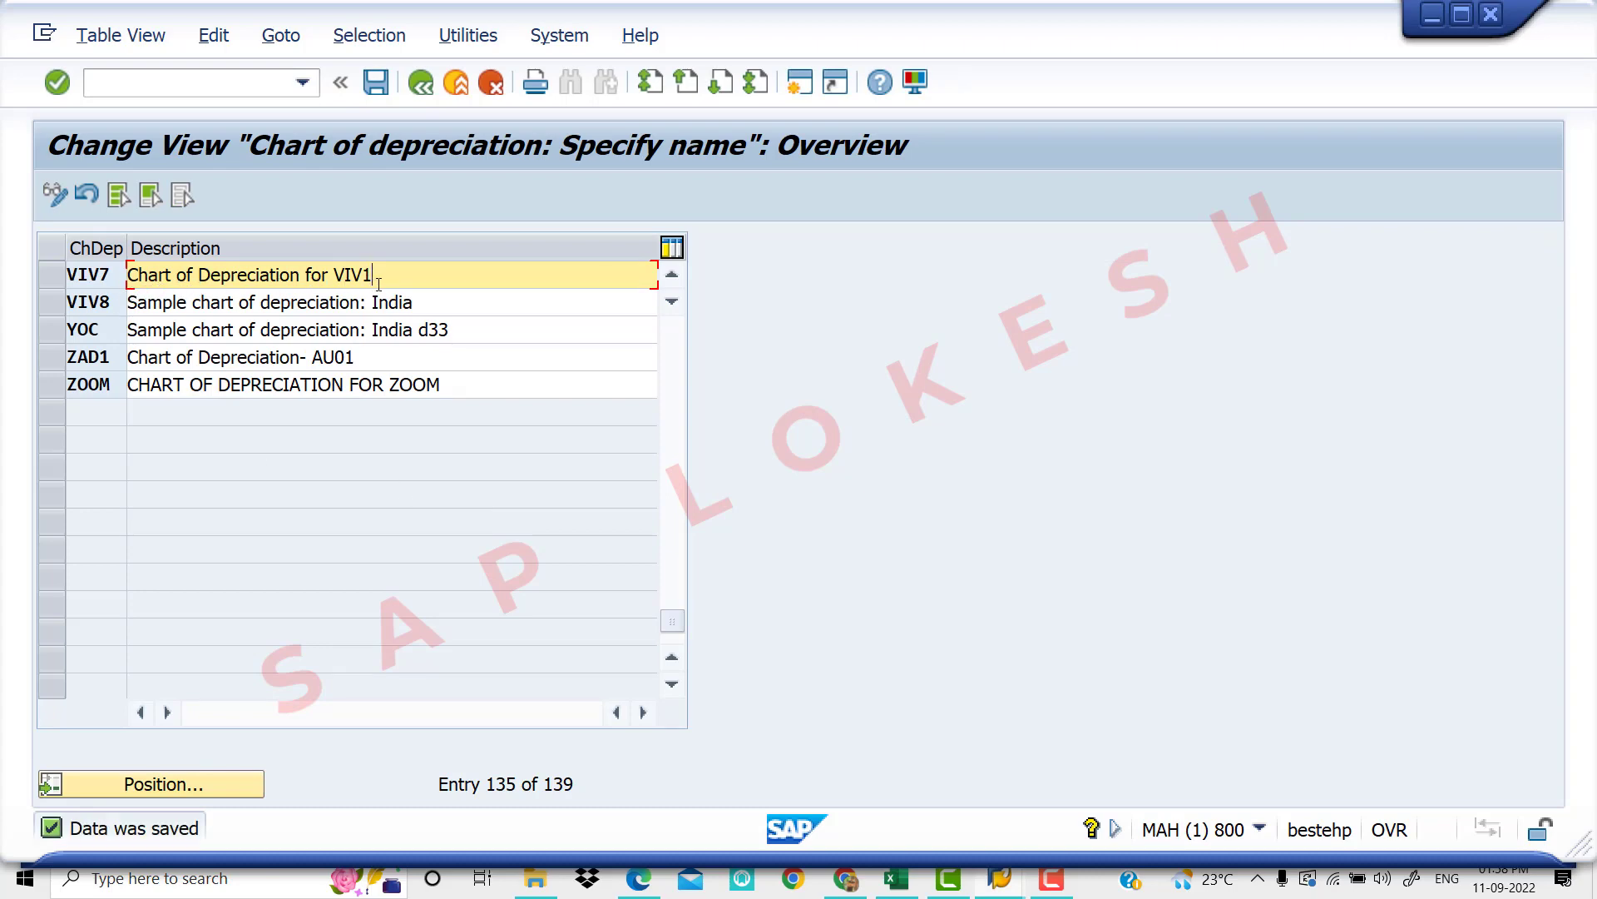
left_click(421, 84)
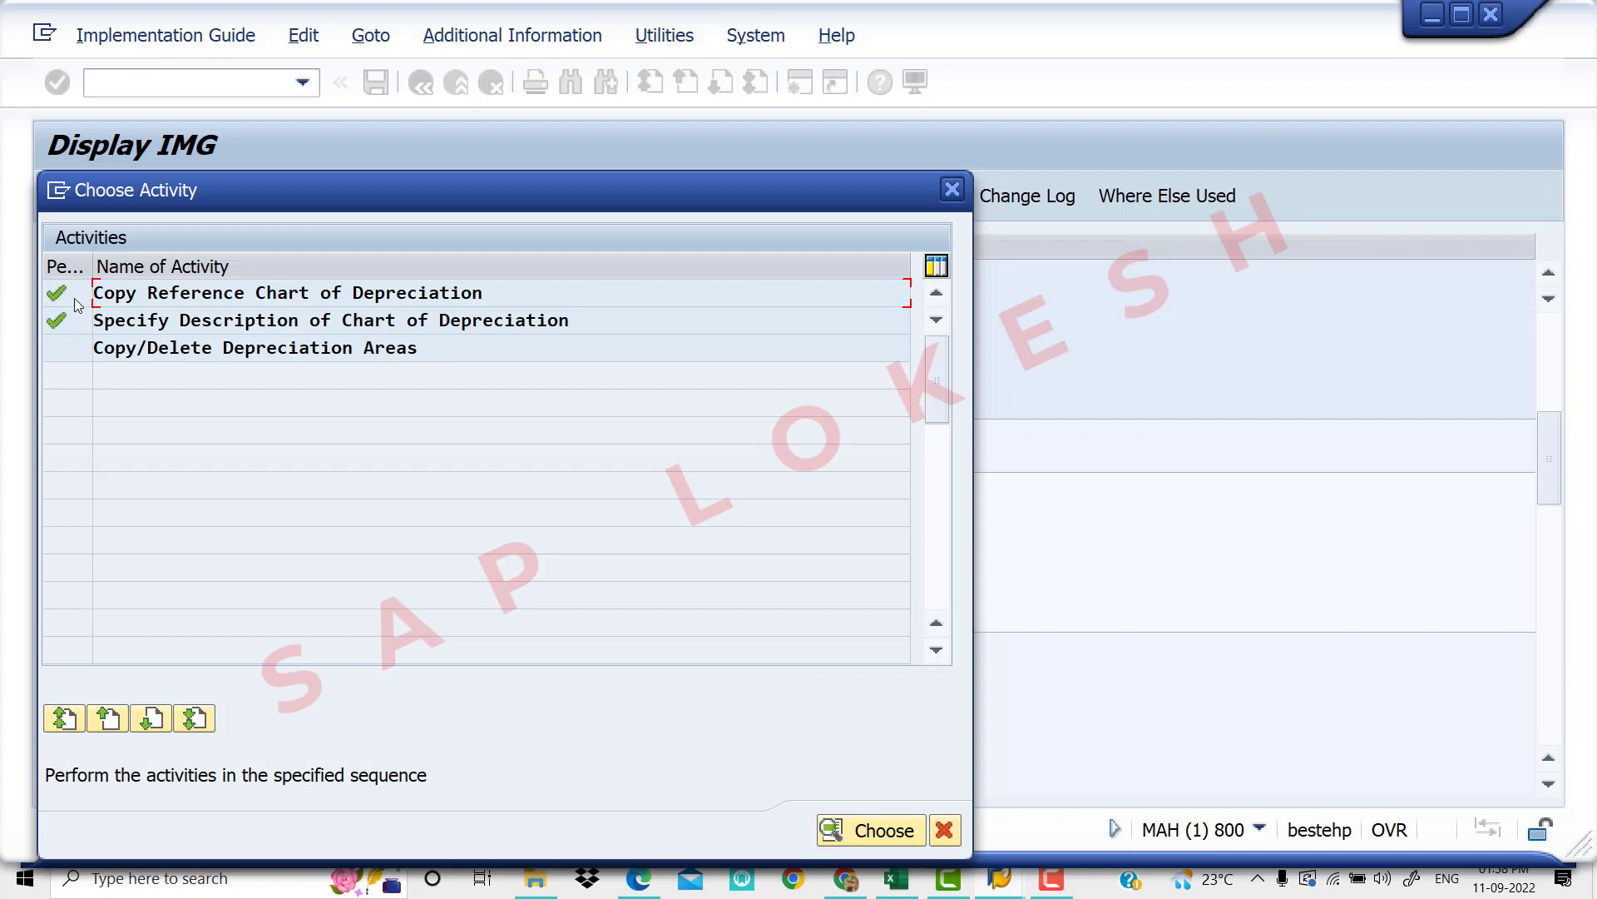
Open Copy/Delete Depreciation Areas for chart VIV7 and delete depreciation areas 20, 30, 31, 32, 41 and 51
mouse_move(79, 305)
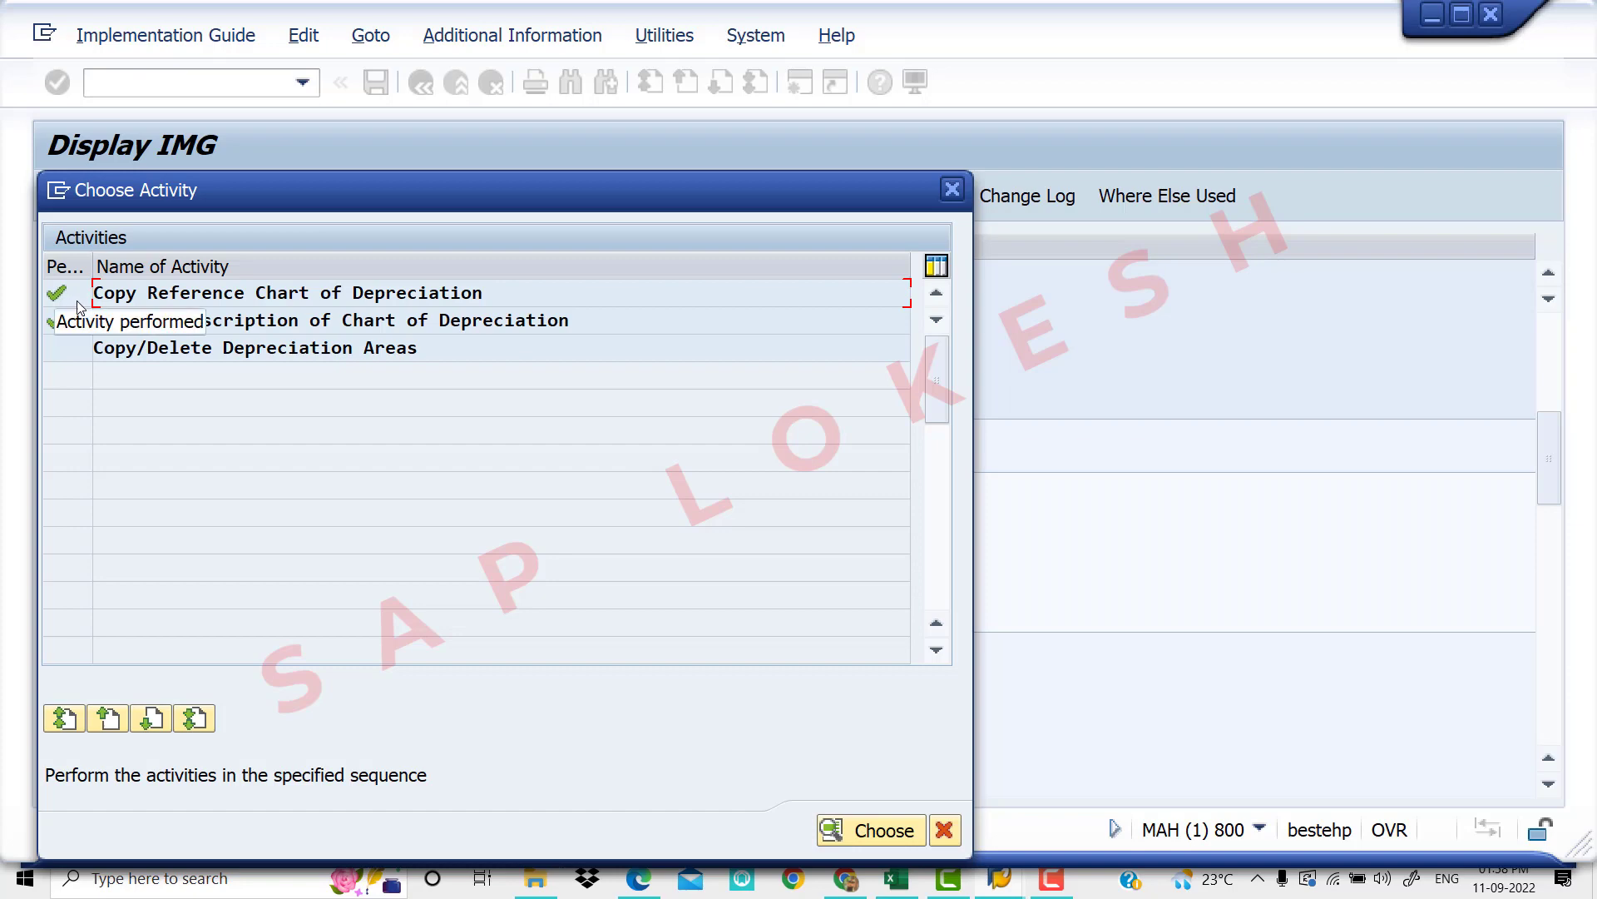
double_click(454, 351)
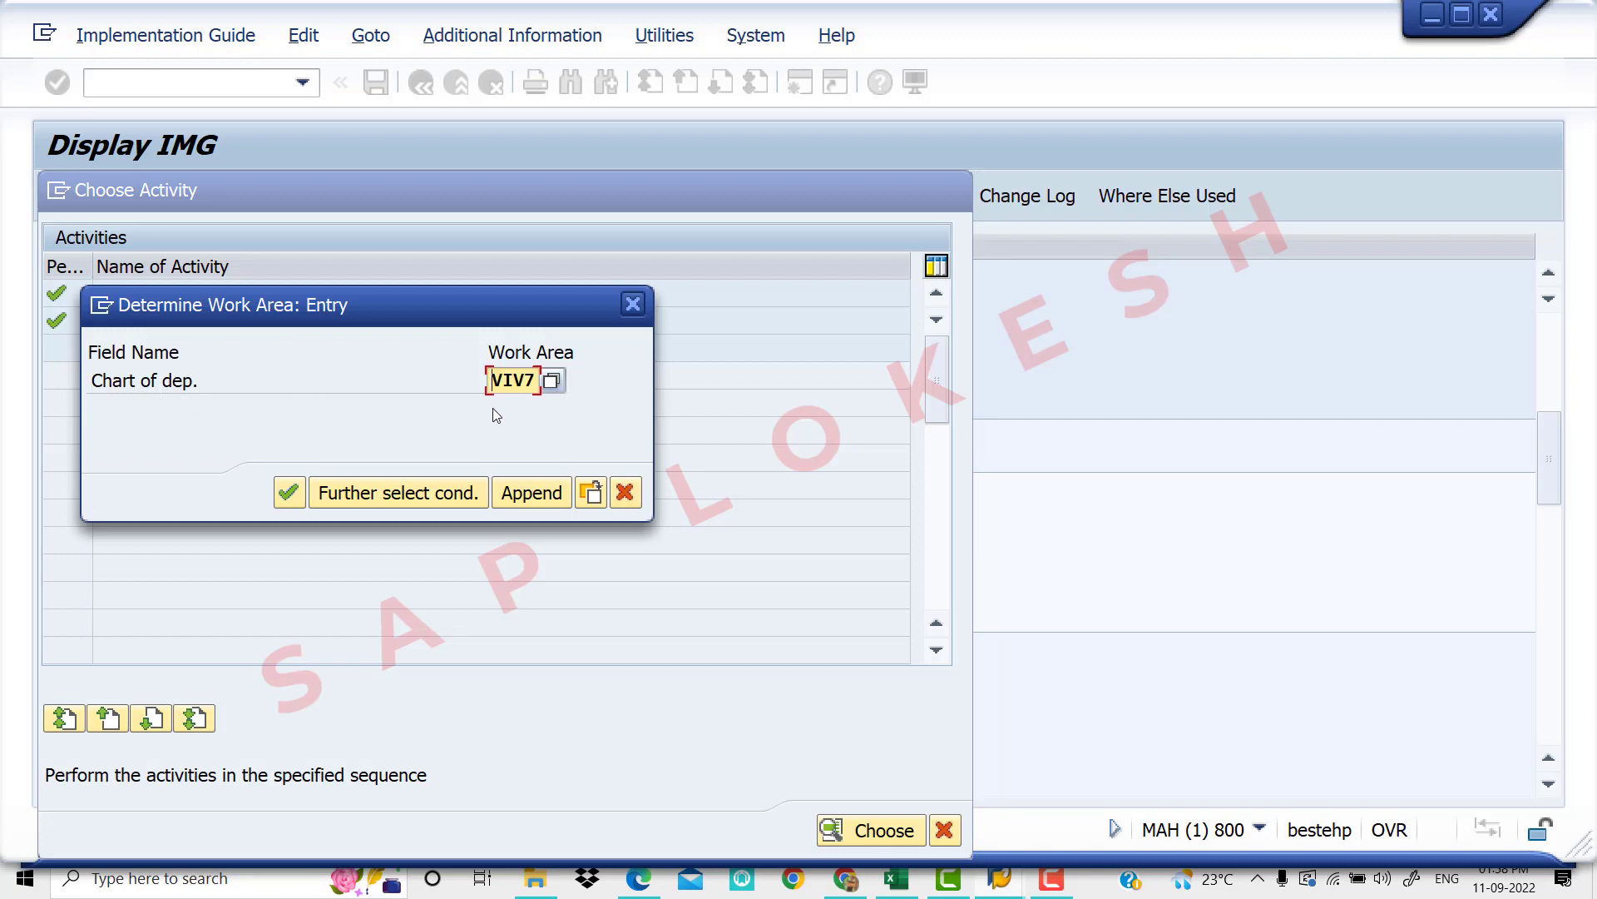
left_click(290, 495)
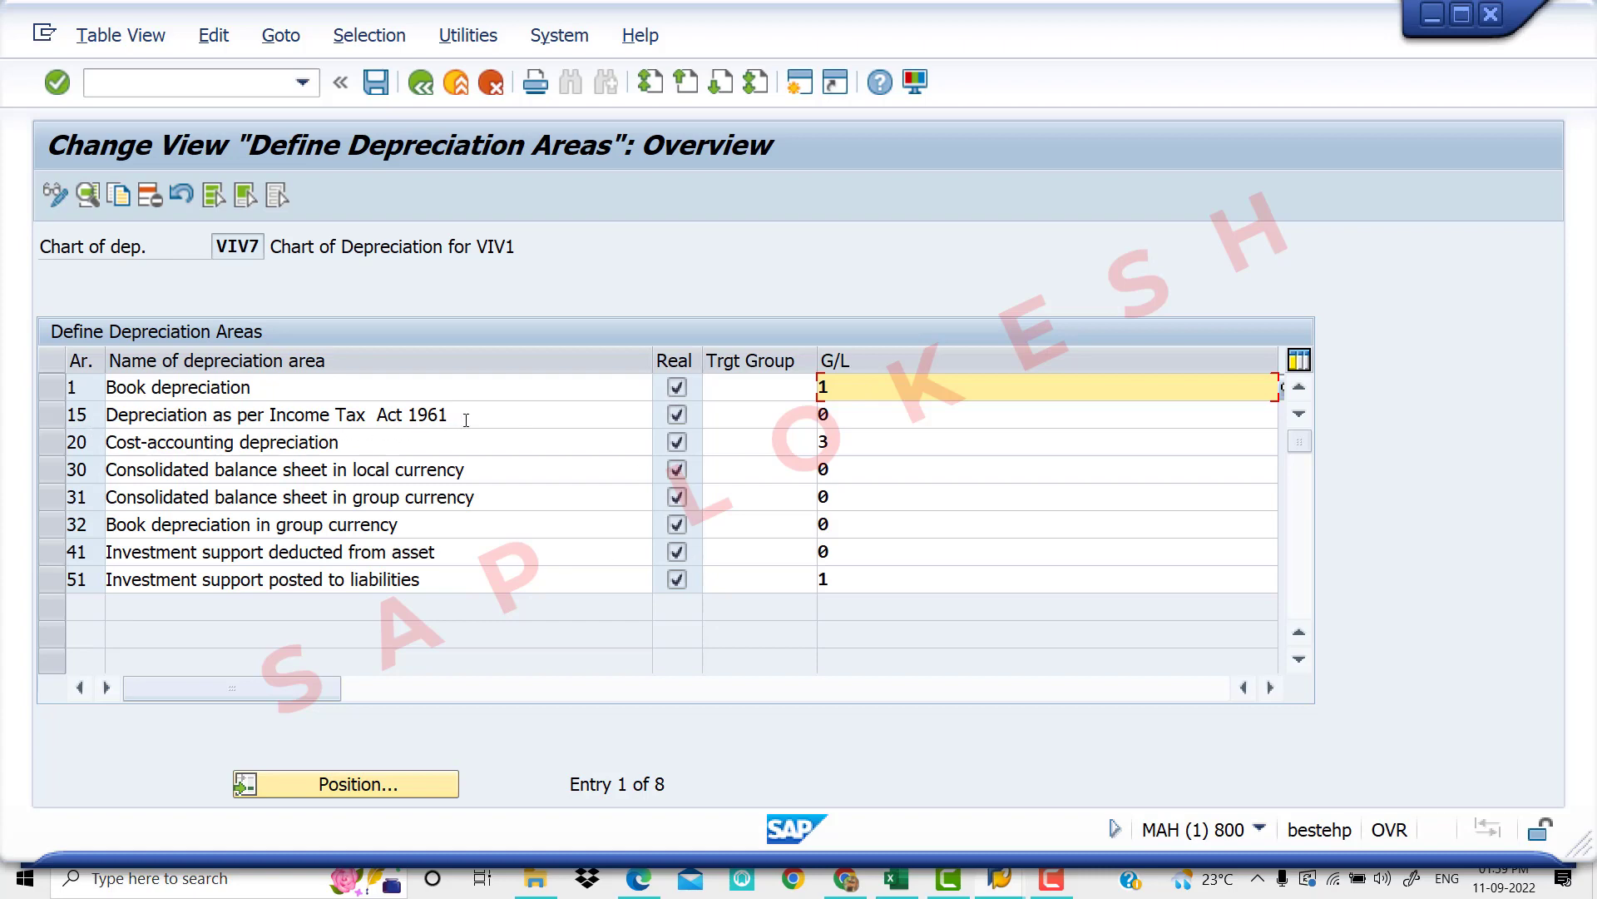
left_click(52, 442)
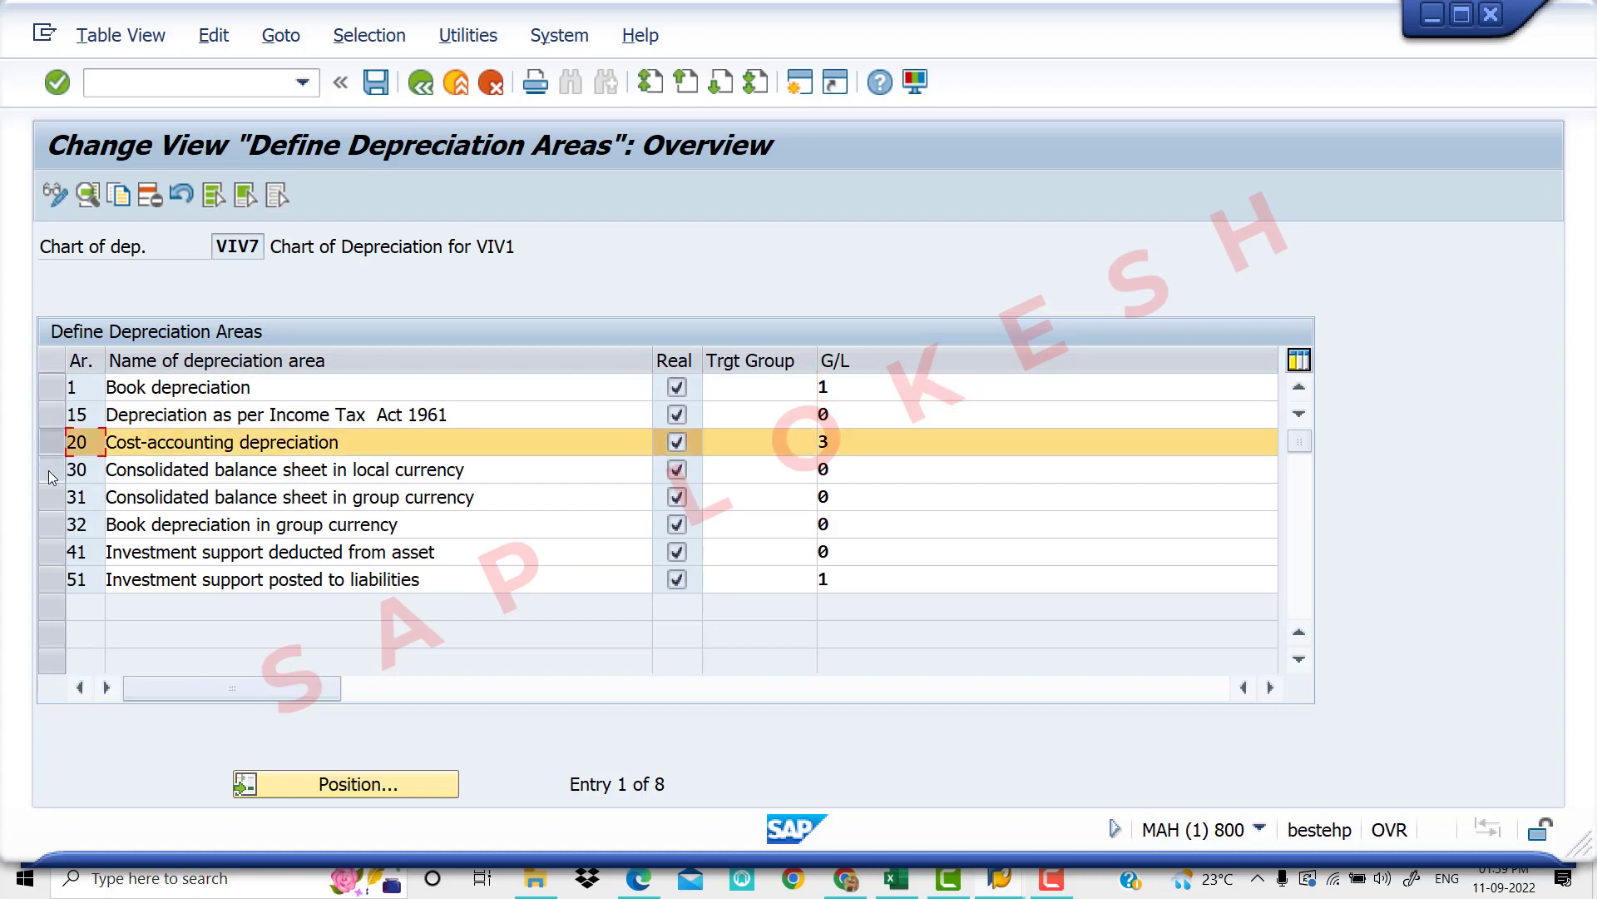
left_click_drag(48, 471, 51, 583)
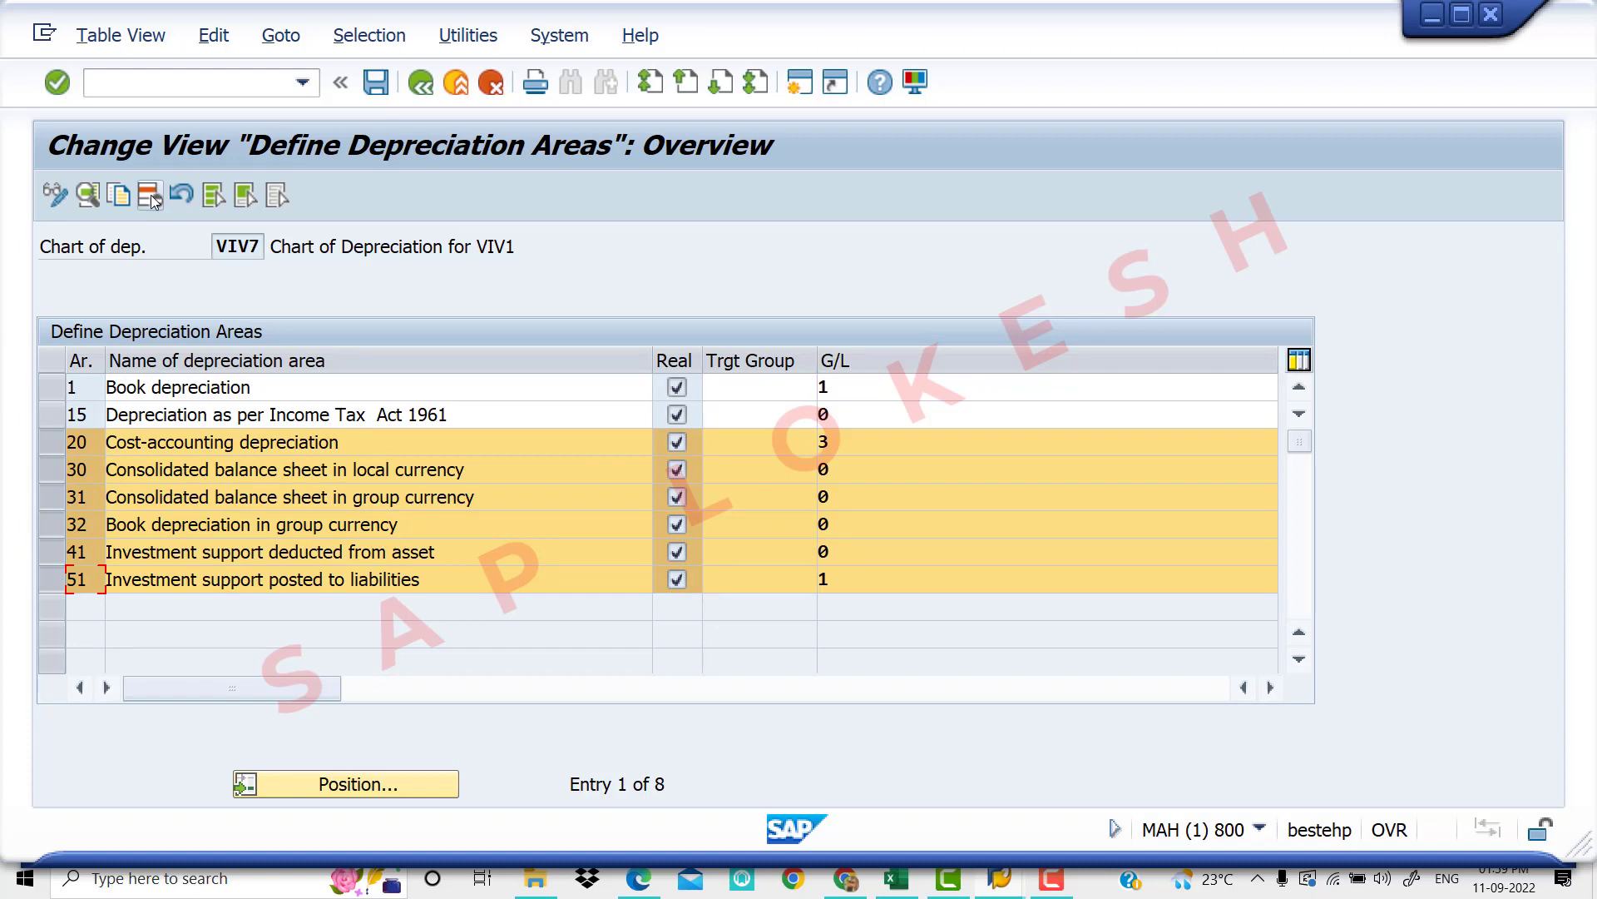
left_click(150, 194)
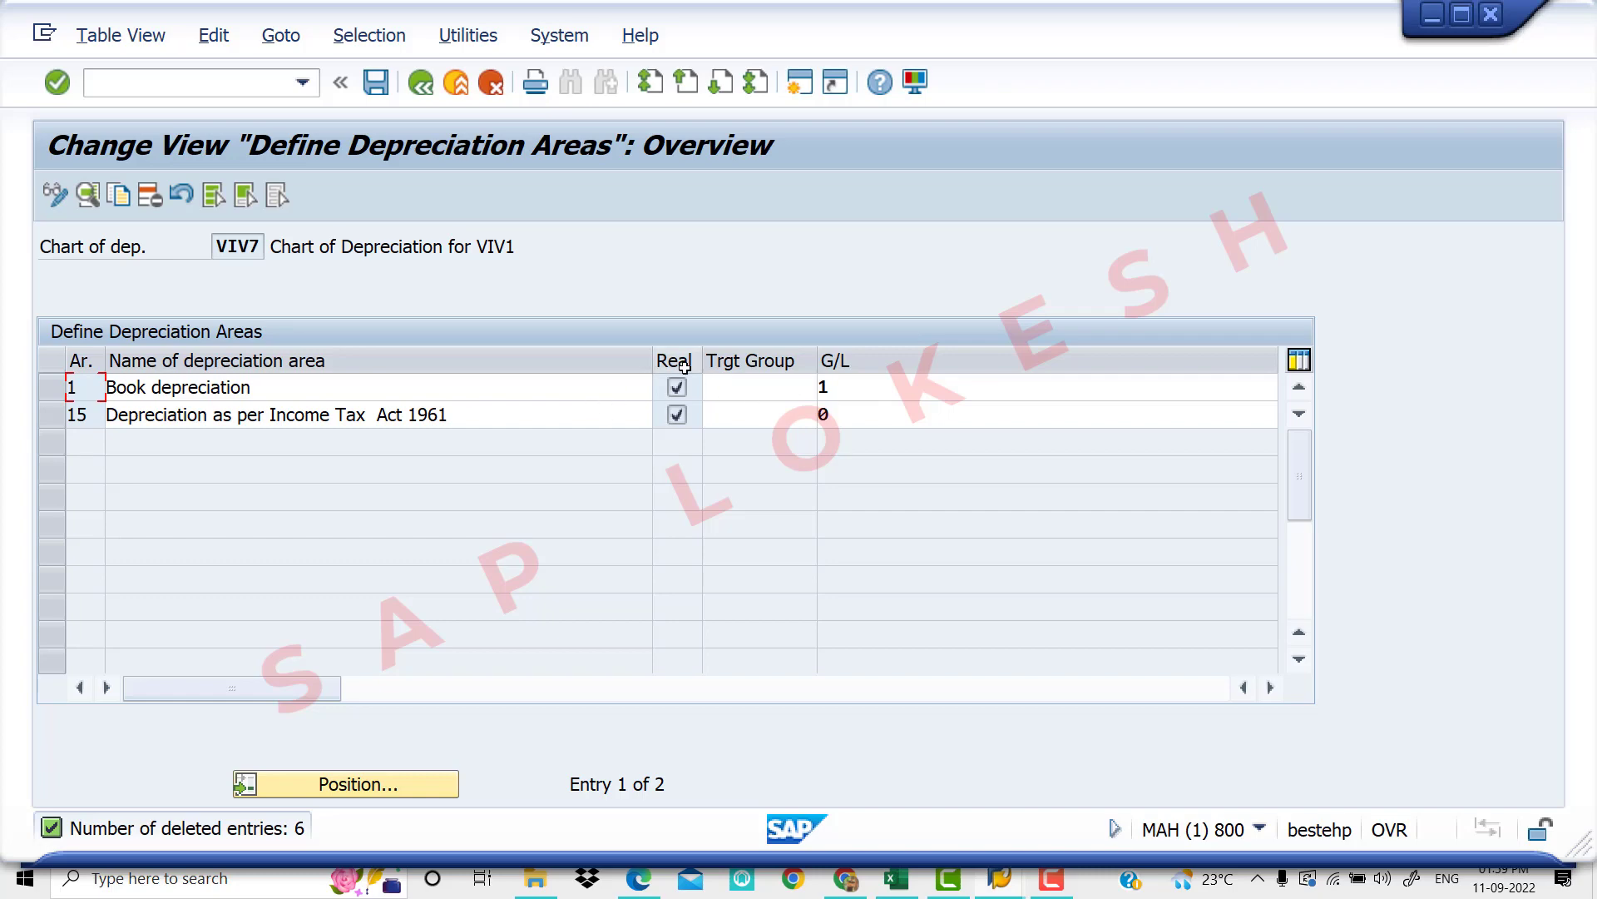
Check the G/L posting setting in the details of depreciation area 1, Book depreciation
left_click(450, 391)
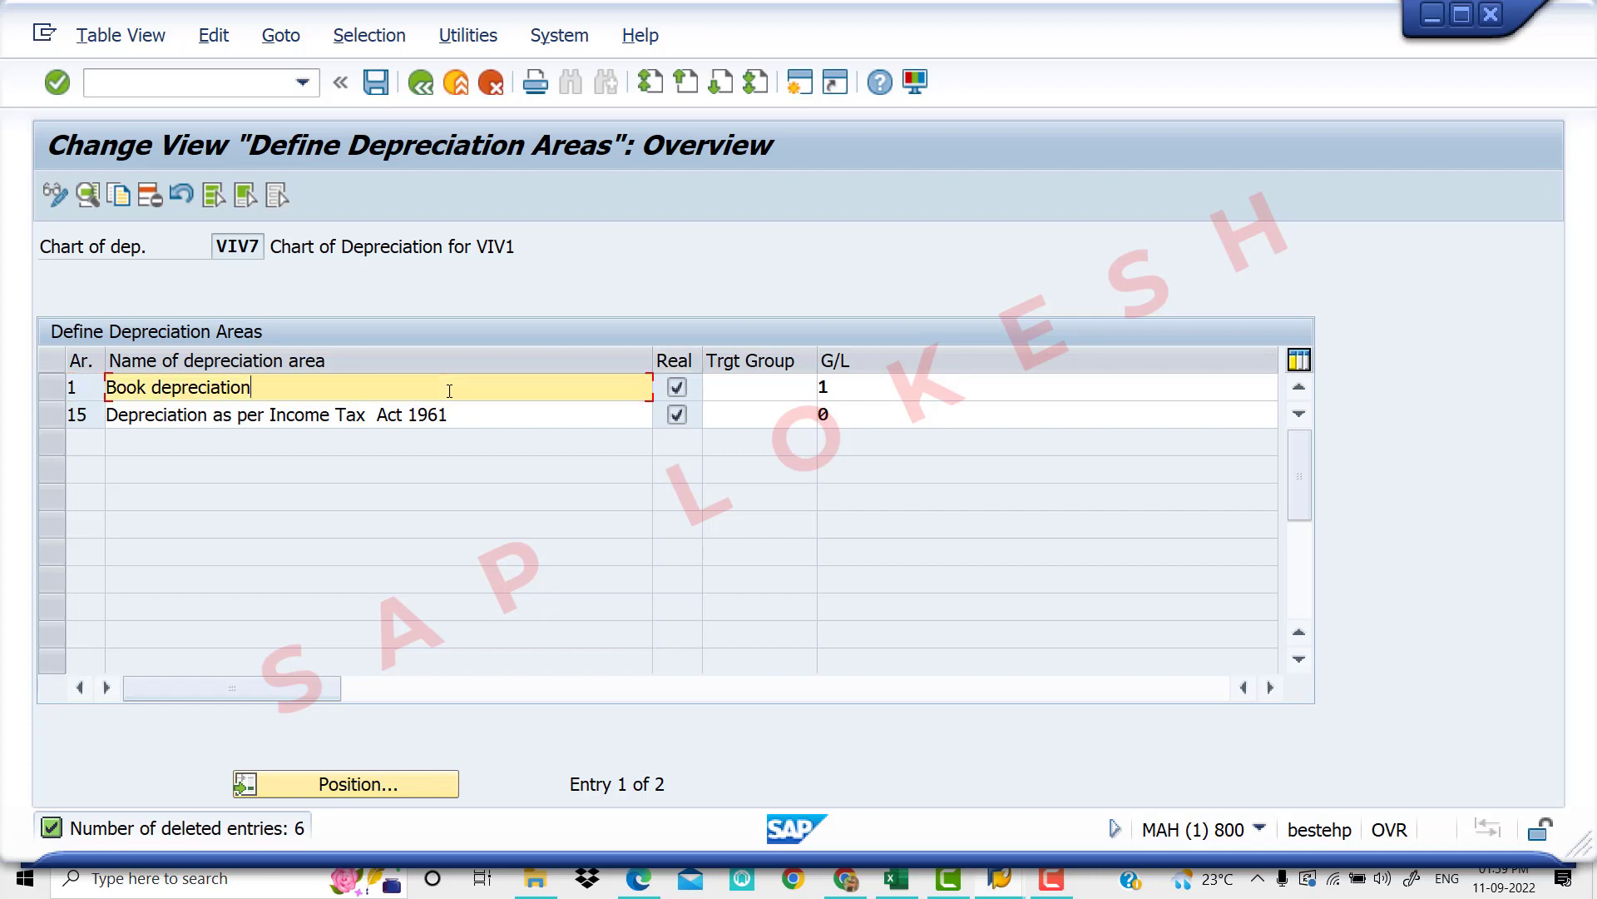
double_click(449, 391)
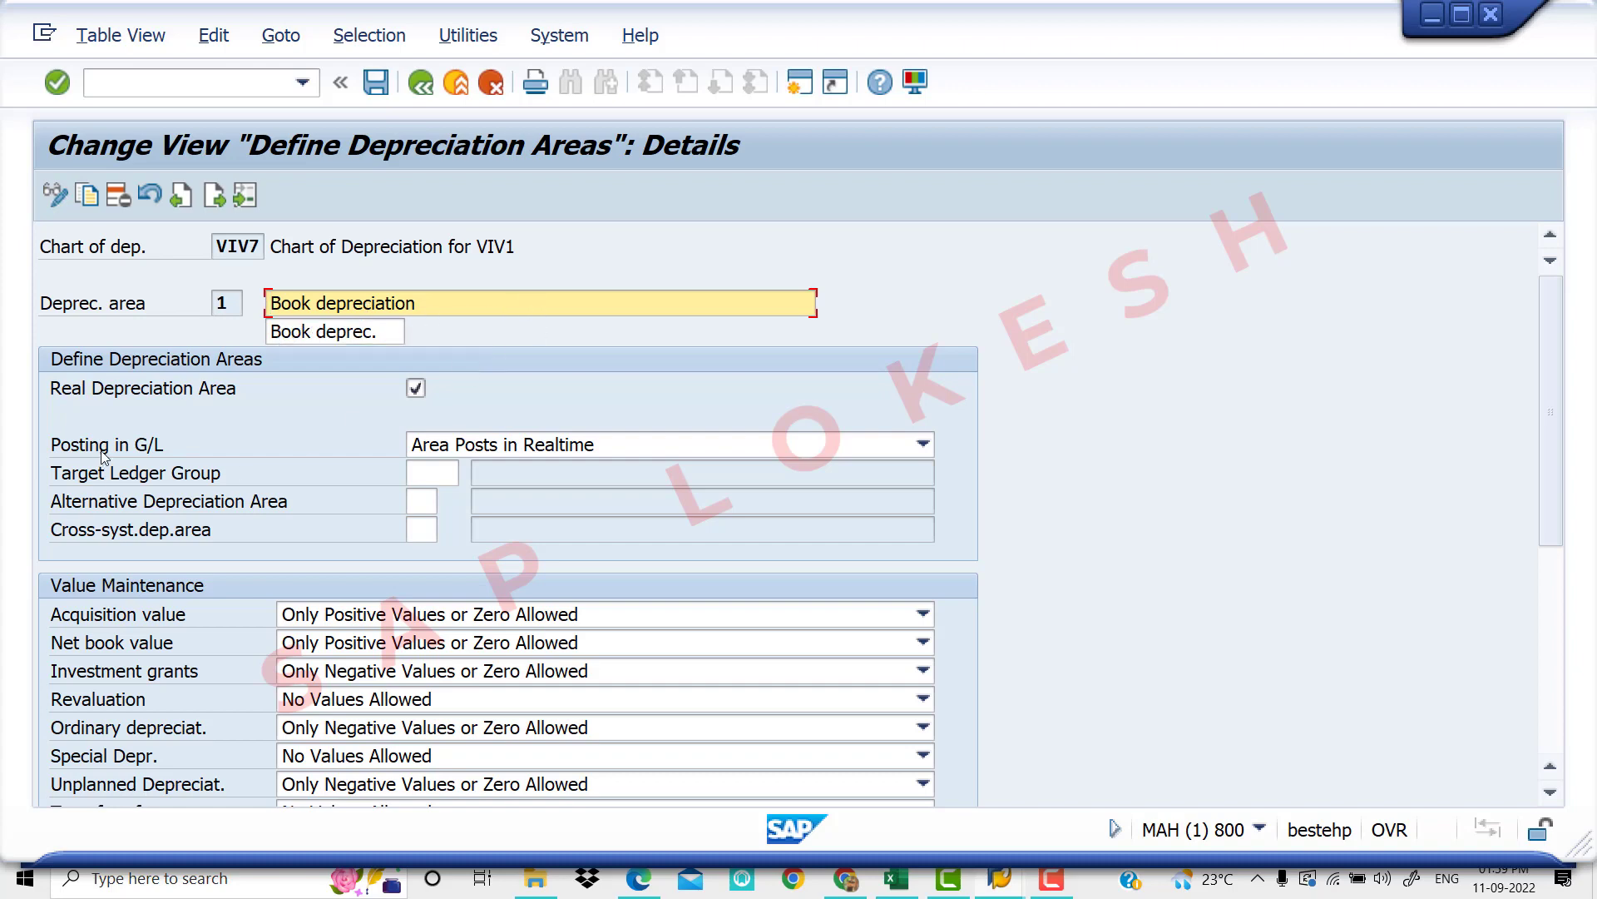
left_click(651, 446)
left_click(652, 451)
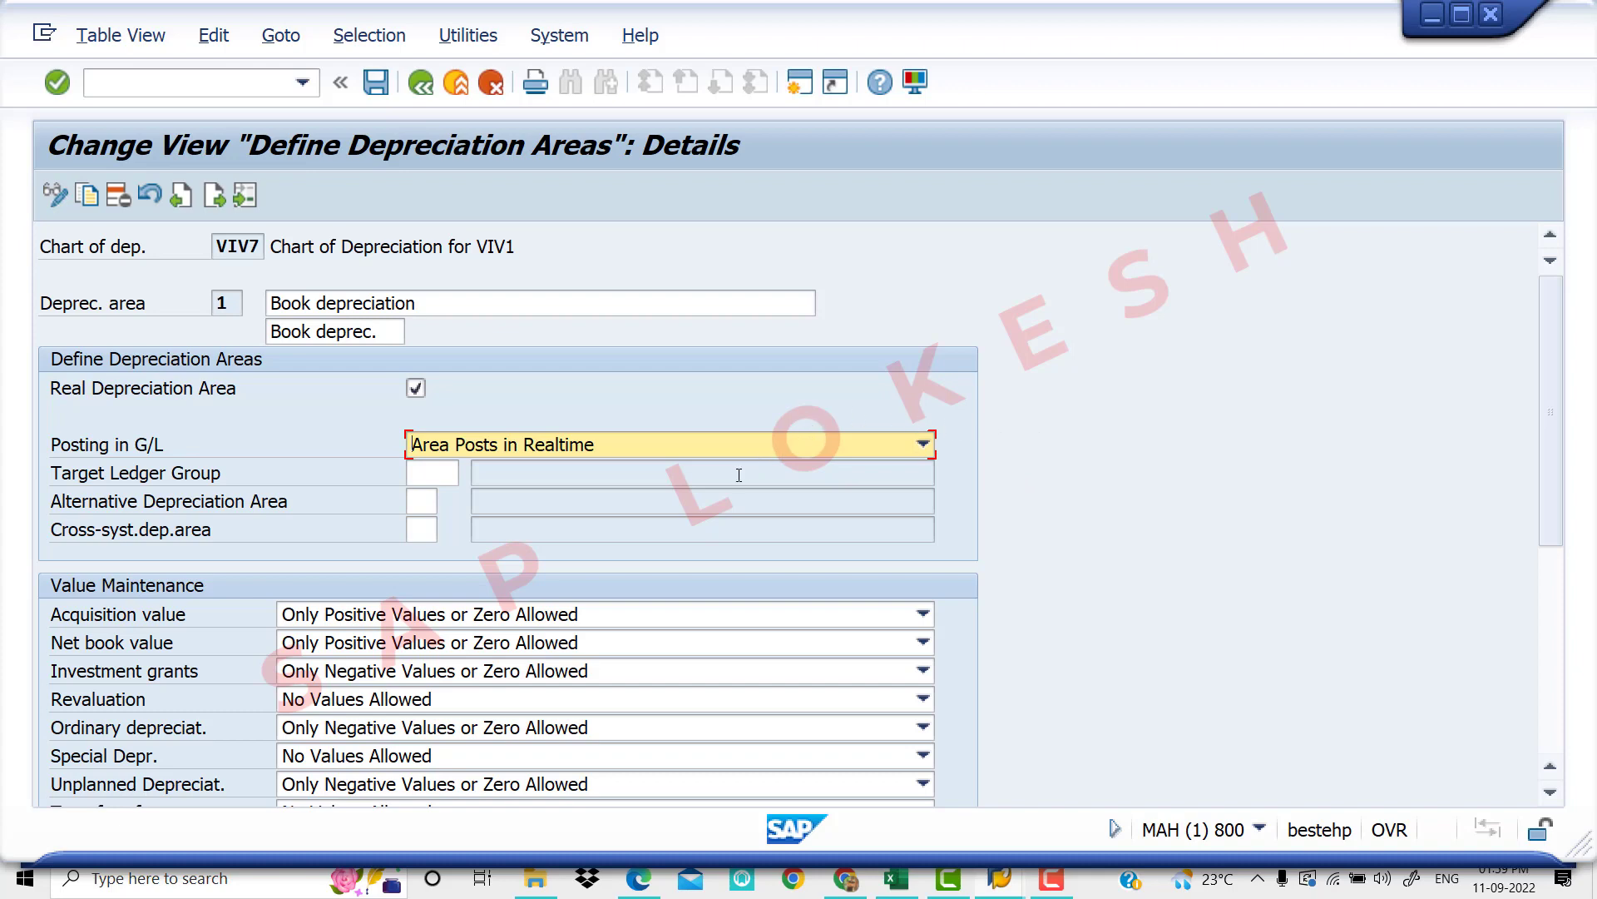
left_click(428, 85)
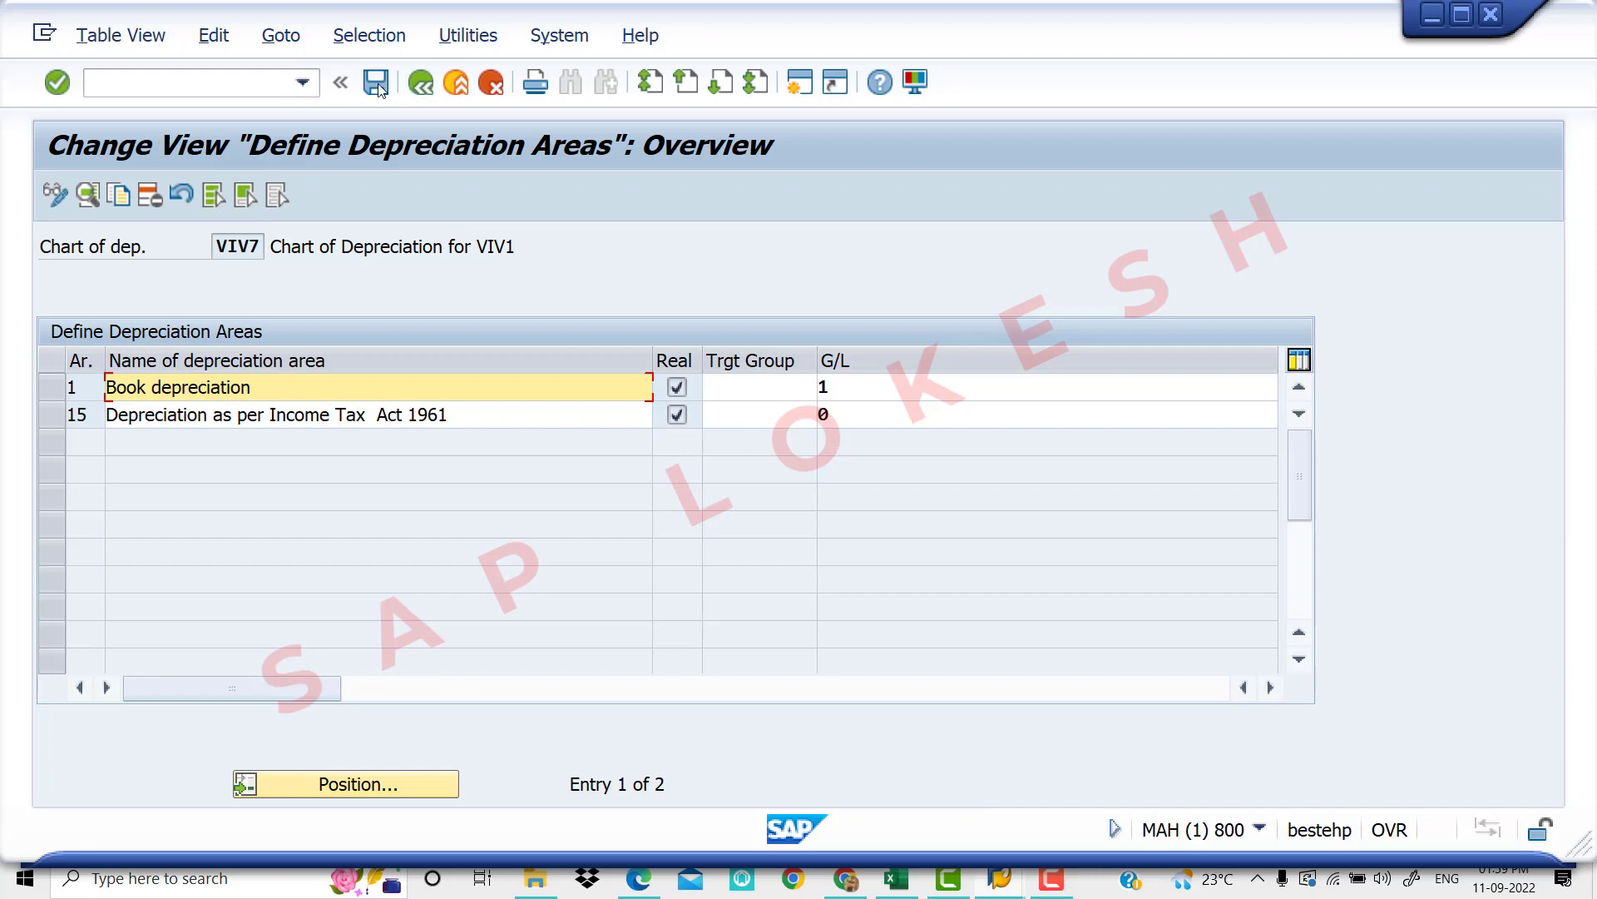
Save the depreciation areas, accepting the deletion messages and the proposed customizing request, and close the activity list
left_click(376, 83)
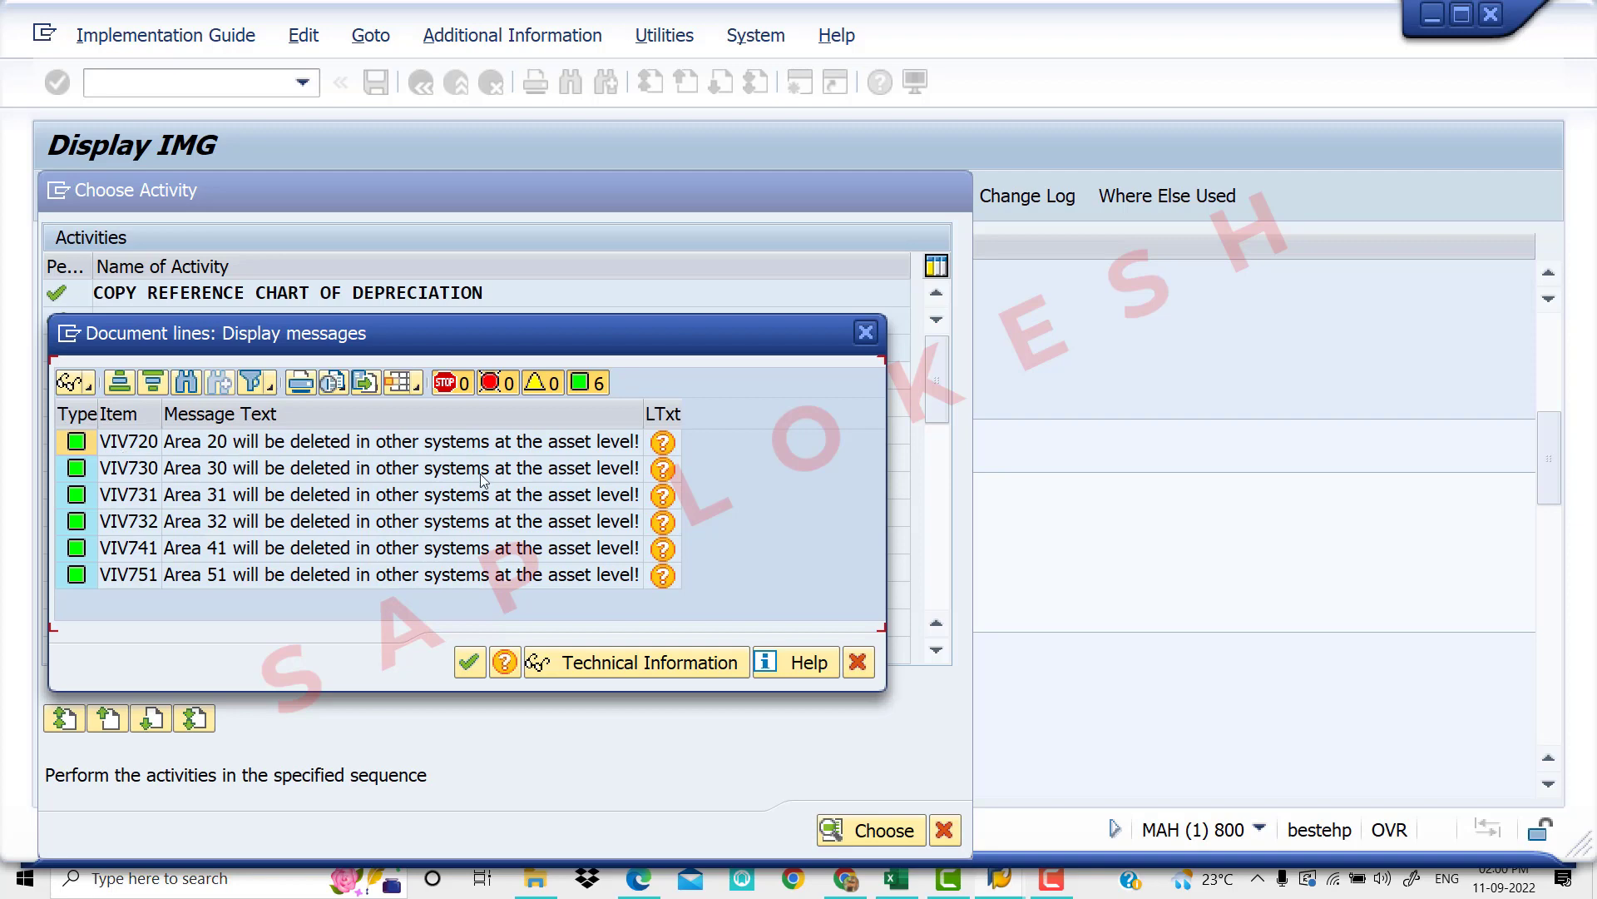
left_click(468, 666)
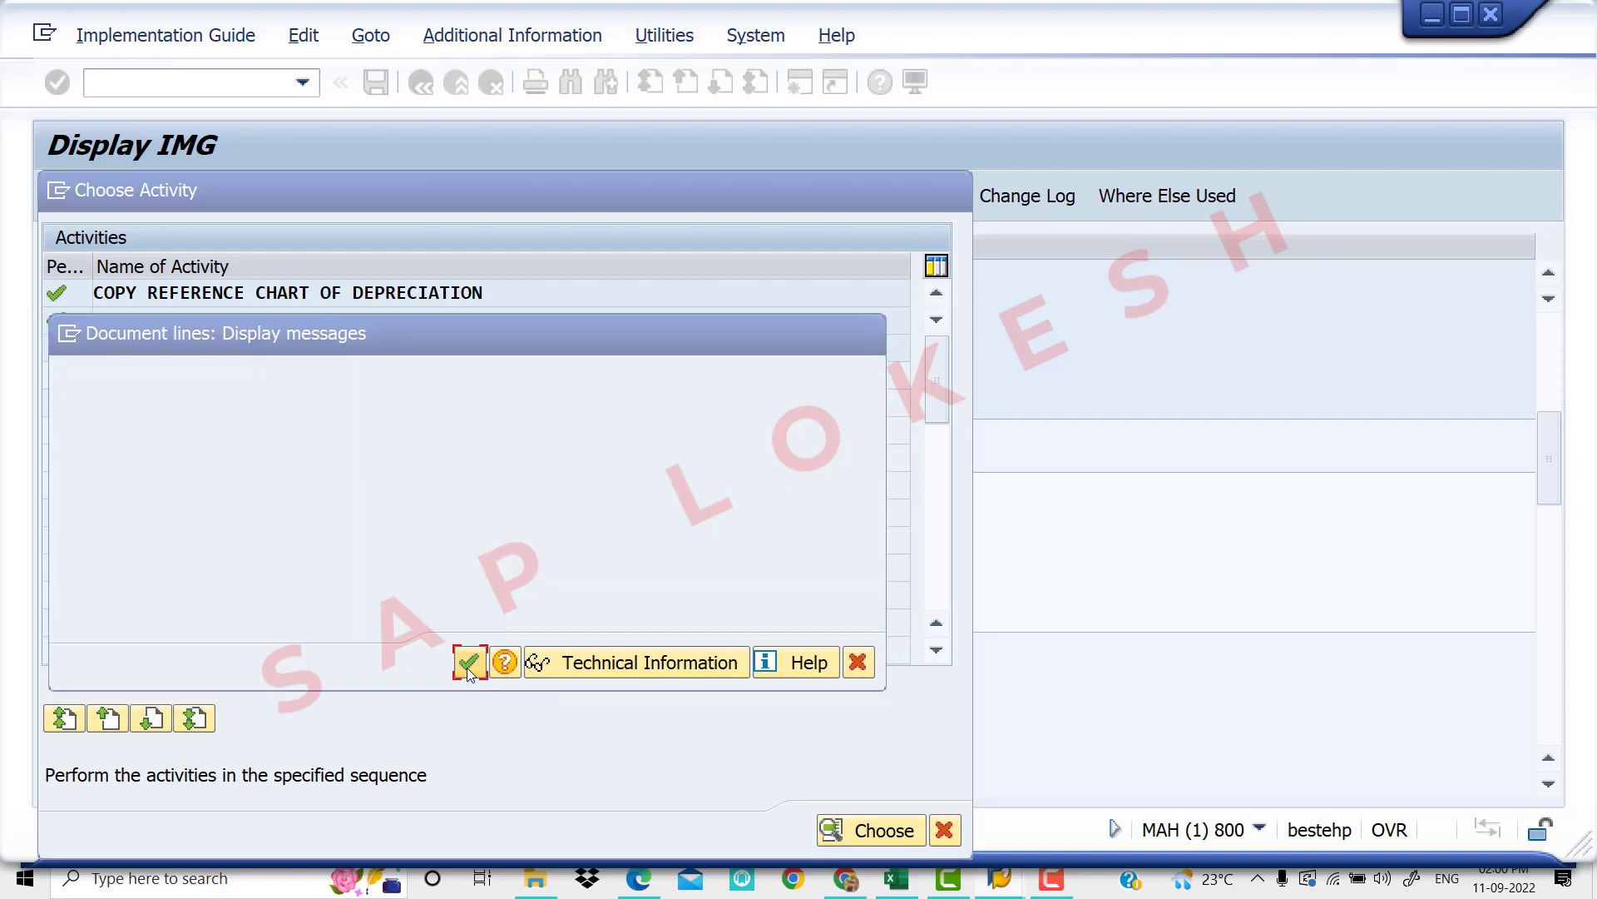
left_click(467, 495)
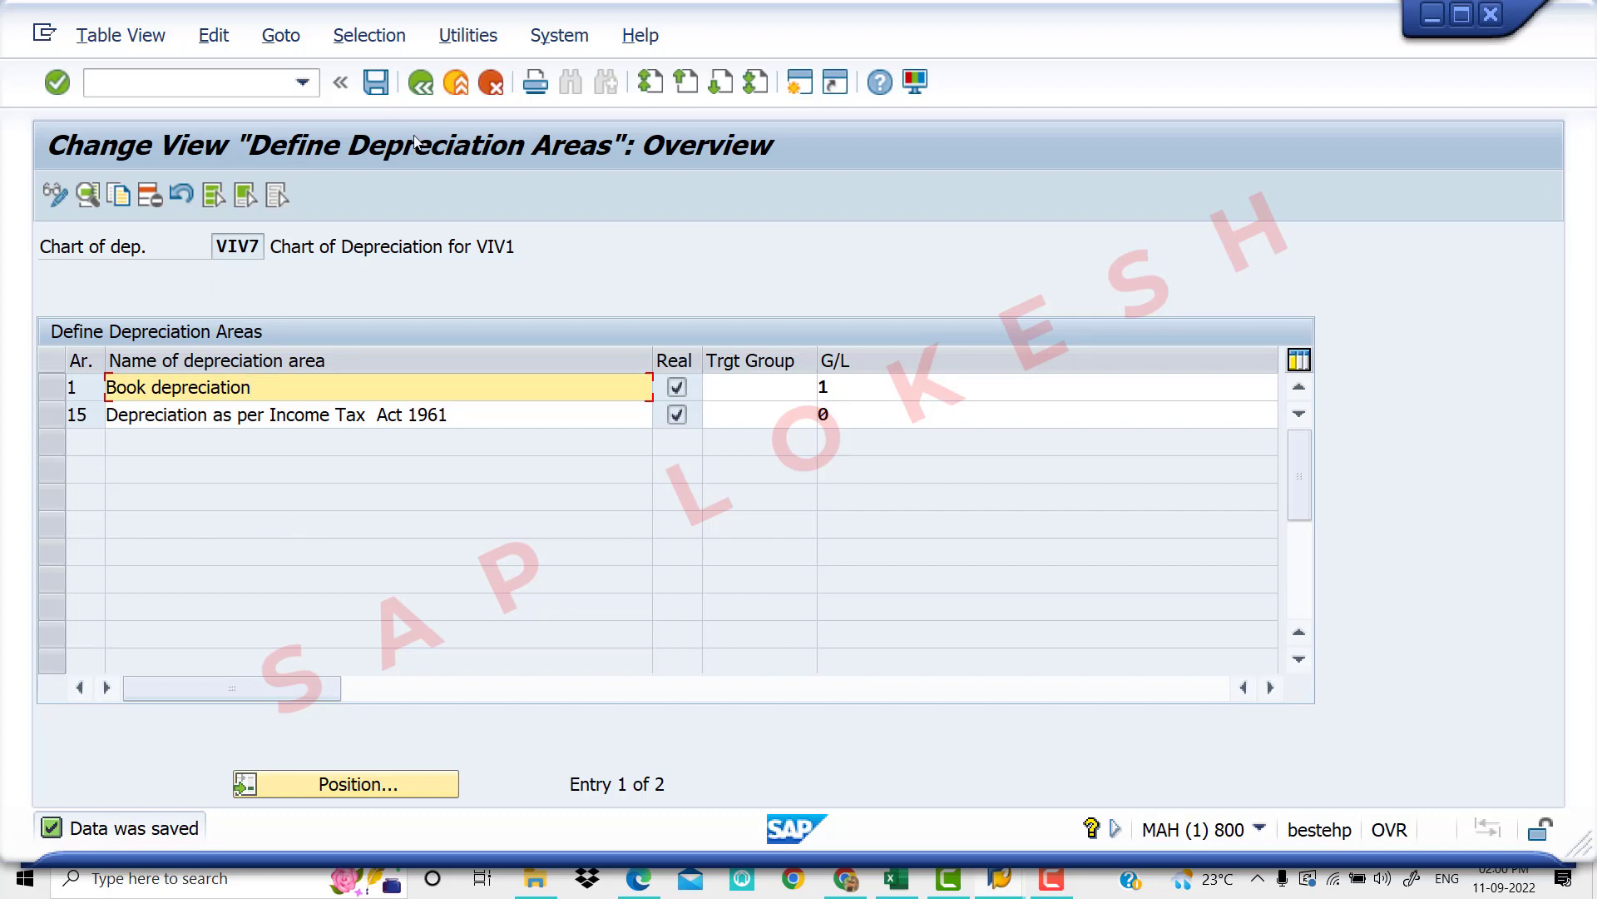
left_click(423, 86)
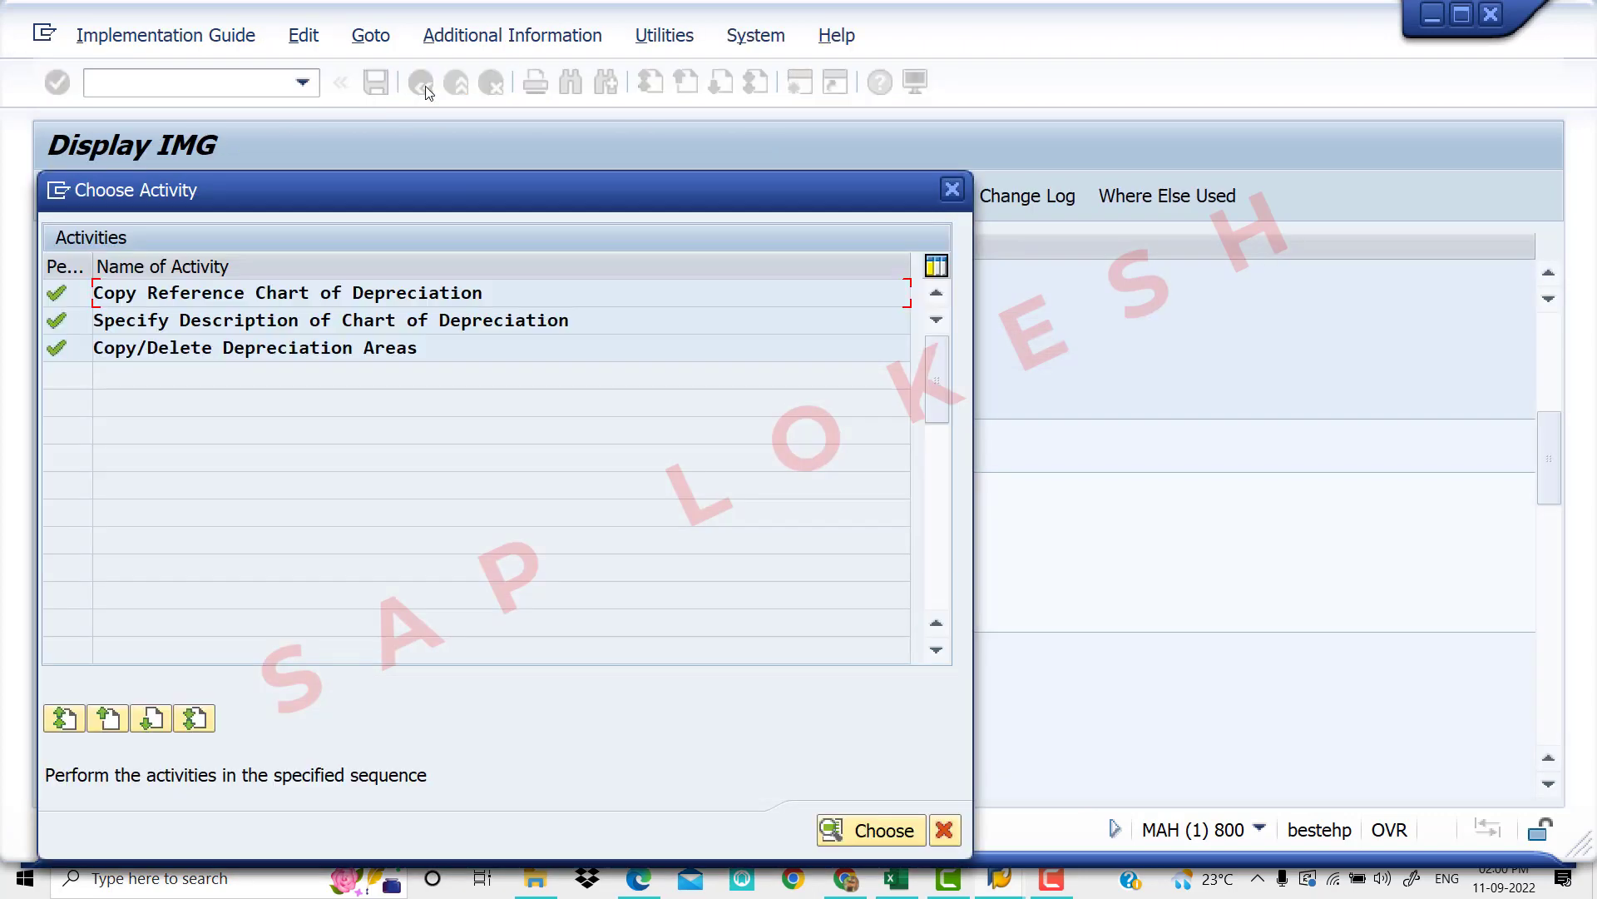
left_click(942, 831)
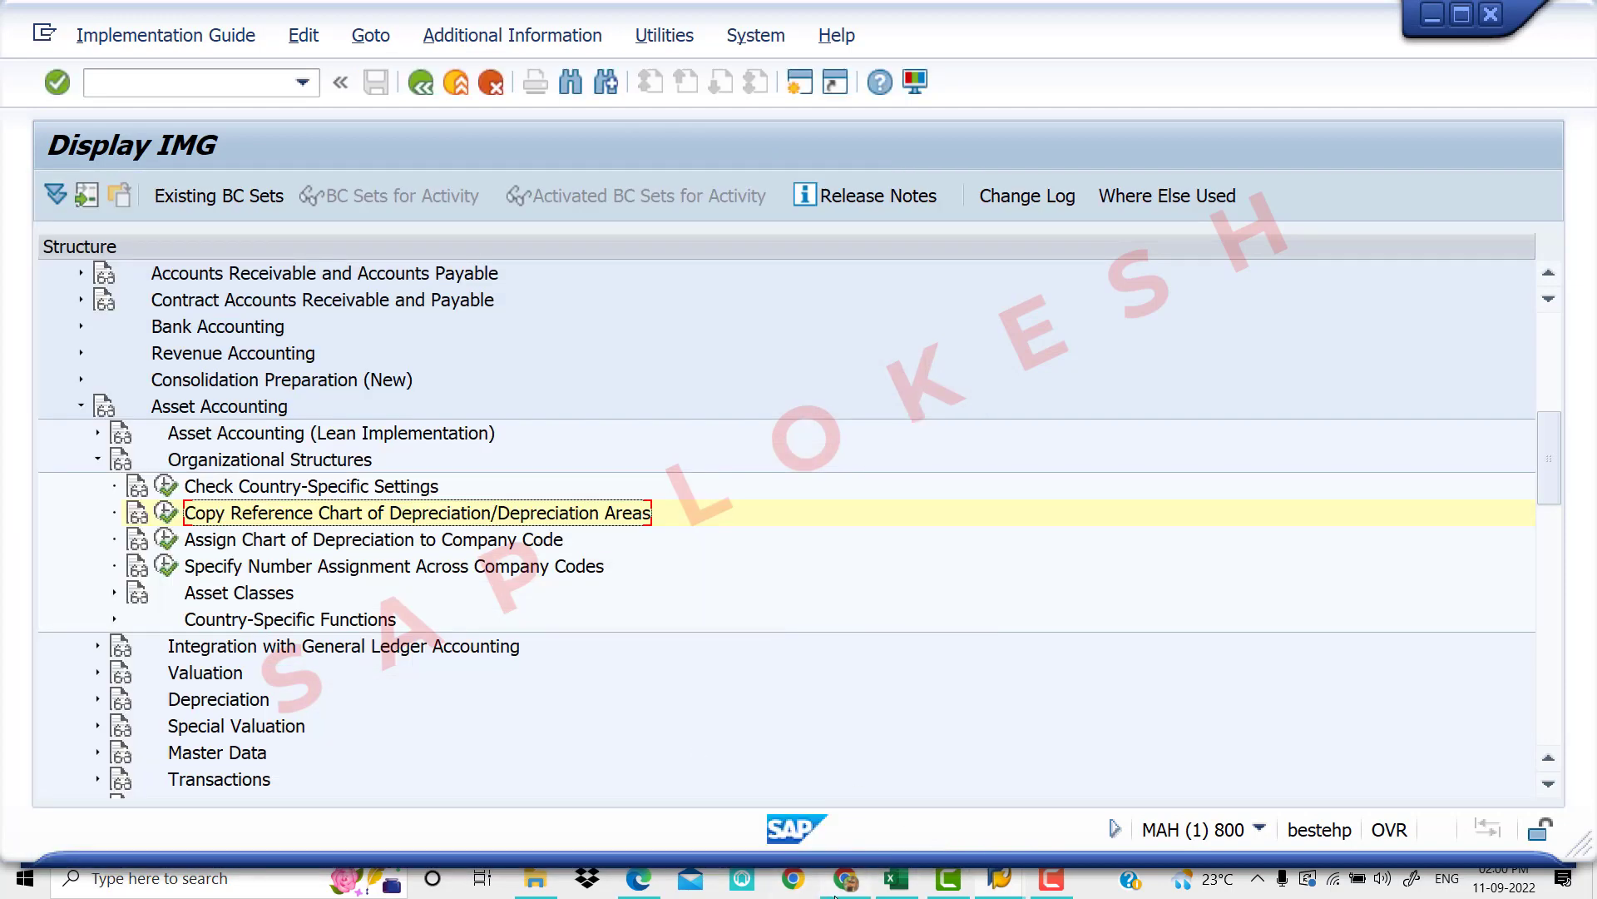
Switch to the Excel configuration list and check the entry and T code for assigning the input tax indicator for non-taxable acquisitions
left_click(898, 882)
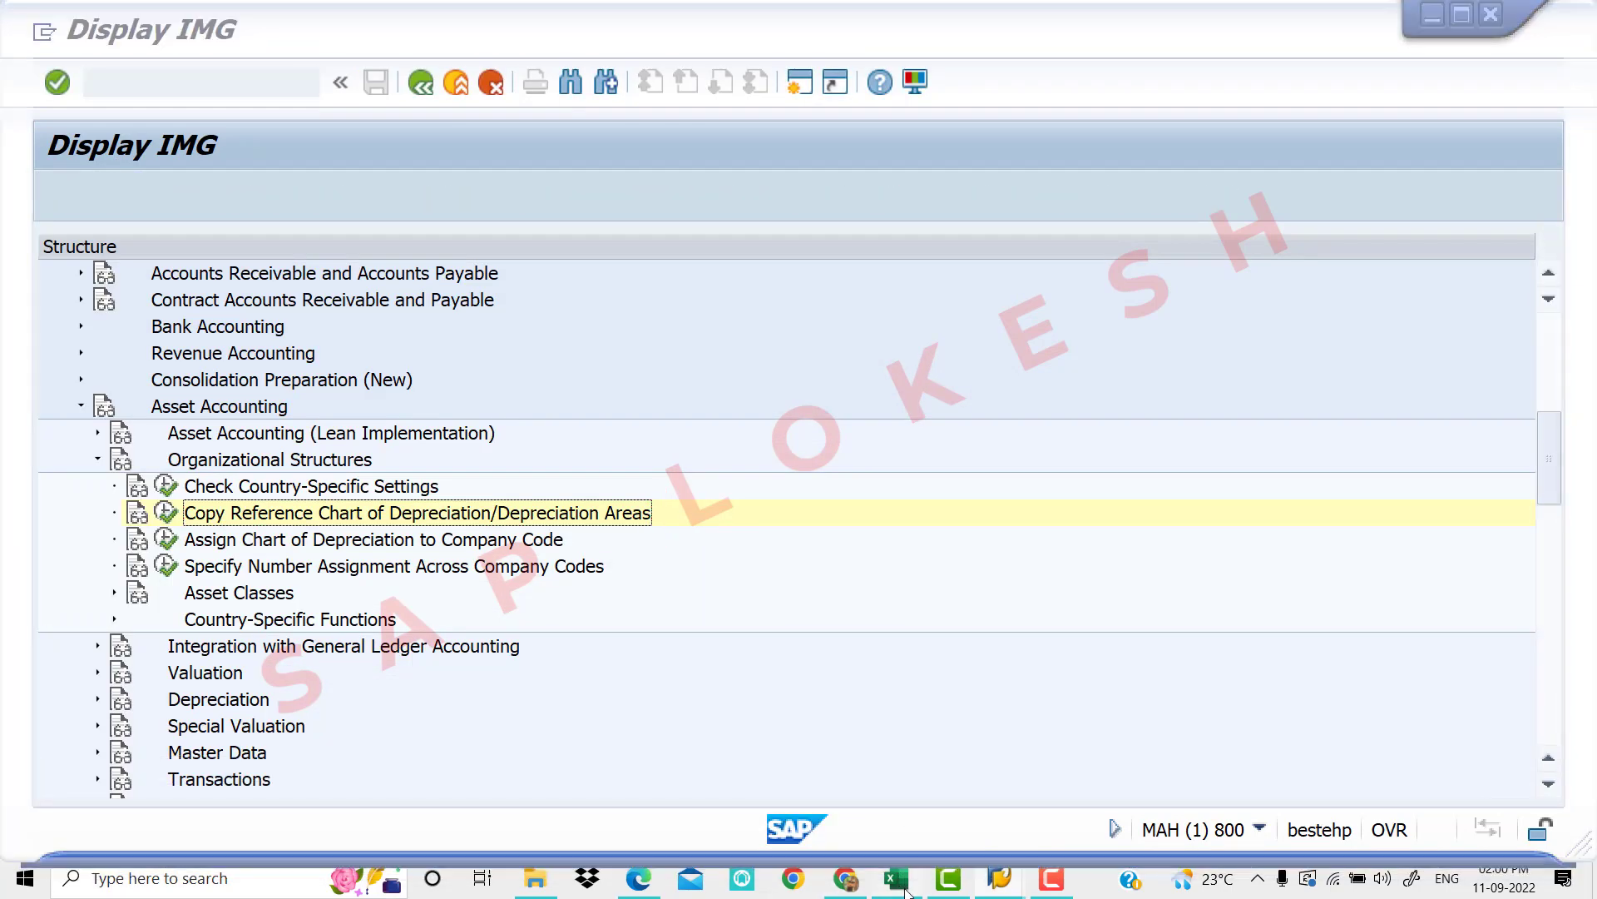
left_click(326, 569)
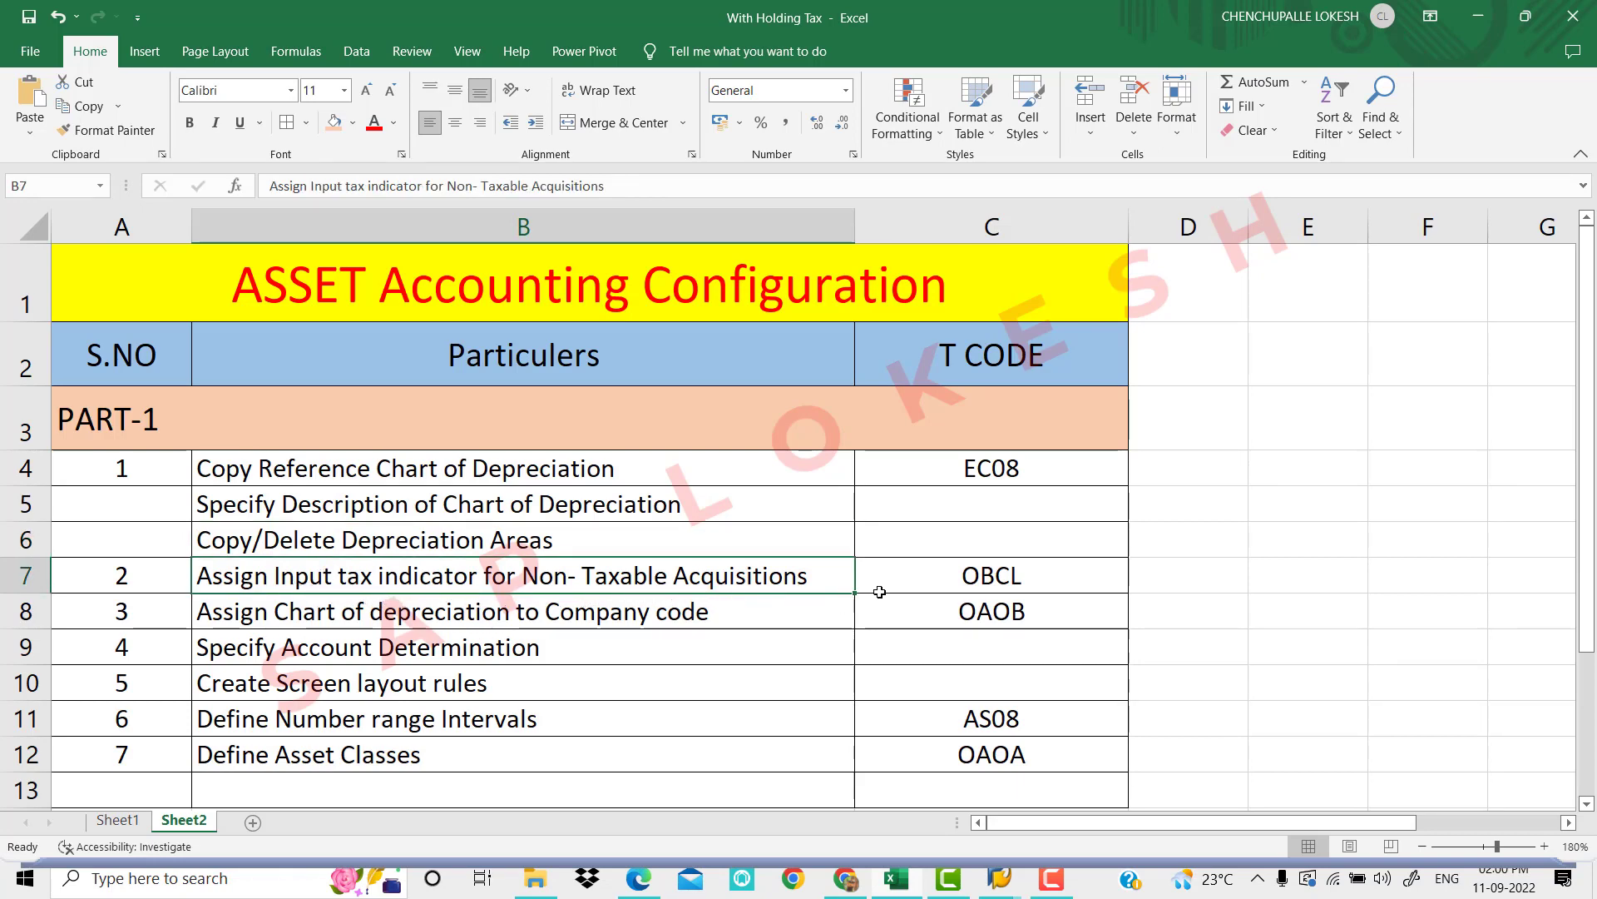
left_click(1062, 583)
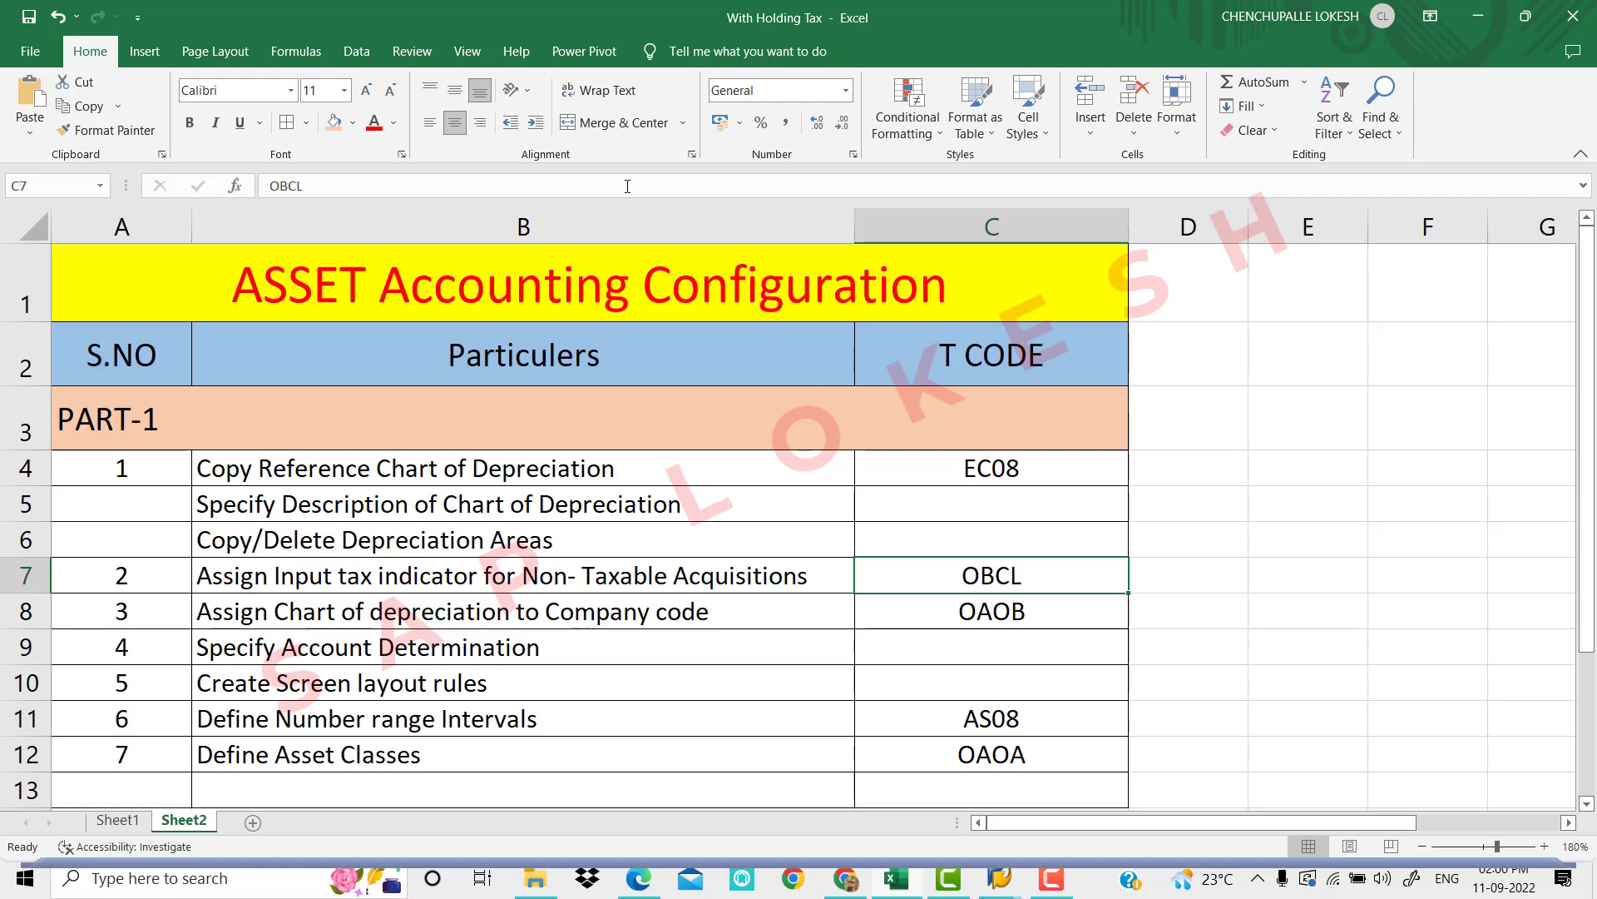
Switch to SAP and open Assign Input Tax Indicator for Non-Taxable Acquisitions under Asset Accounting, Integration with General Ledger Accounting
mouse_move(1000, 878)
left_click(1080, 821)
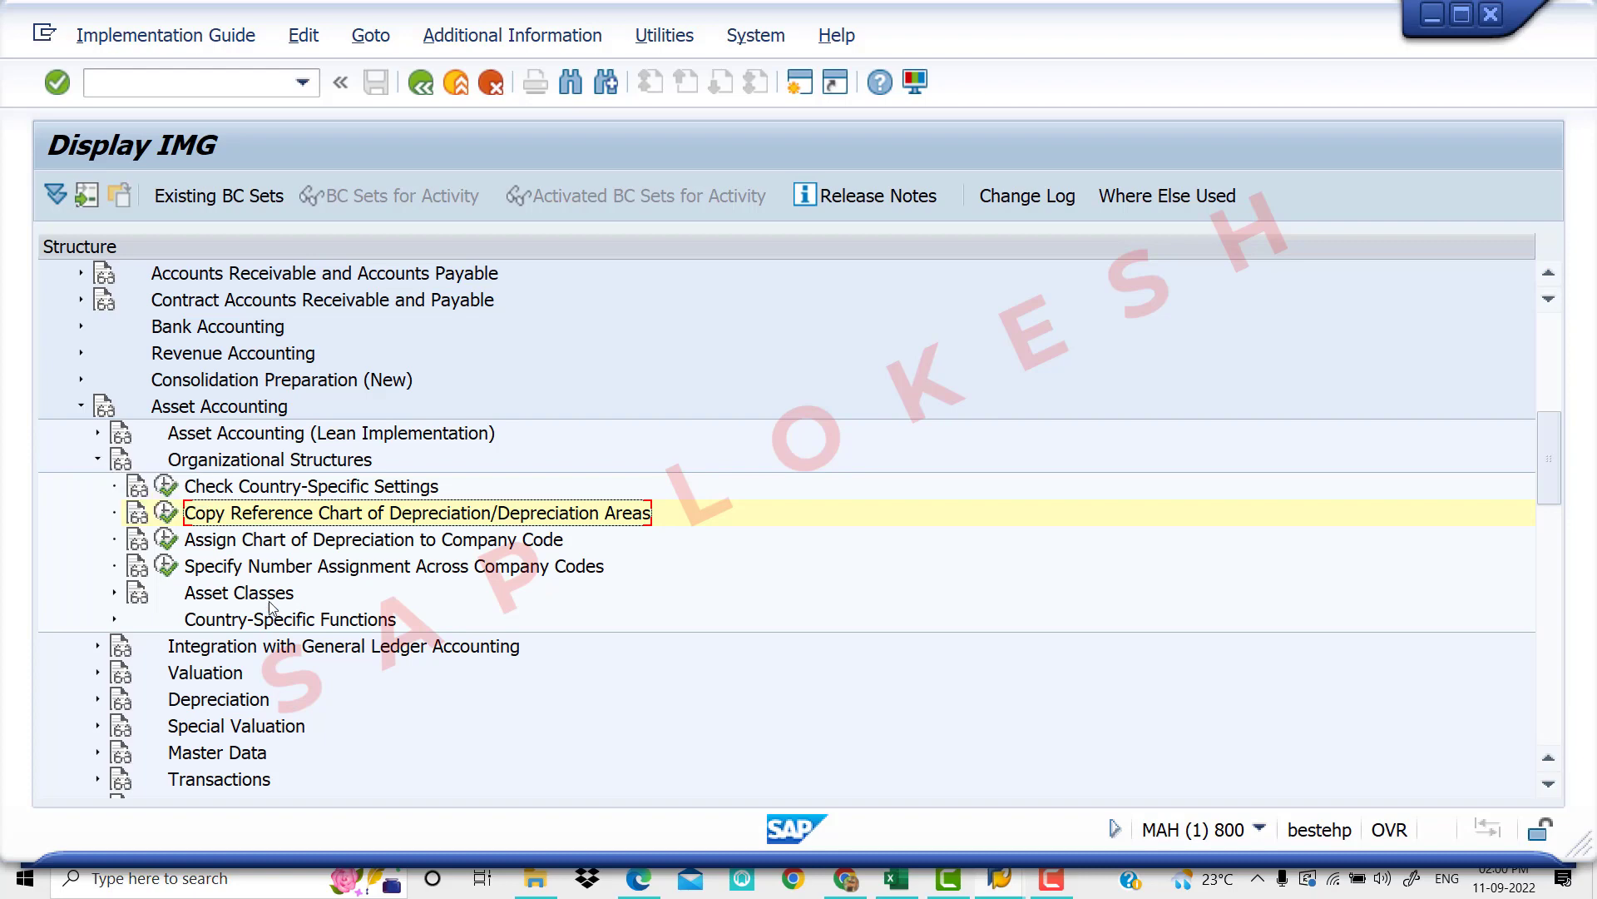
left_click(98, 463)
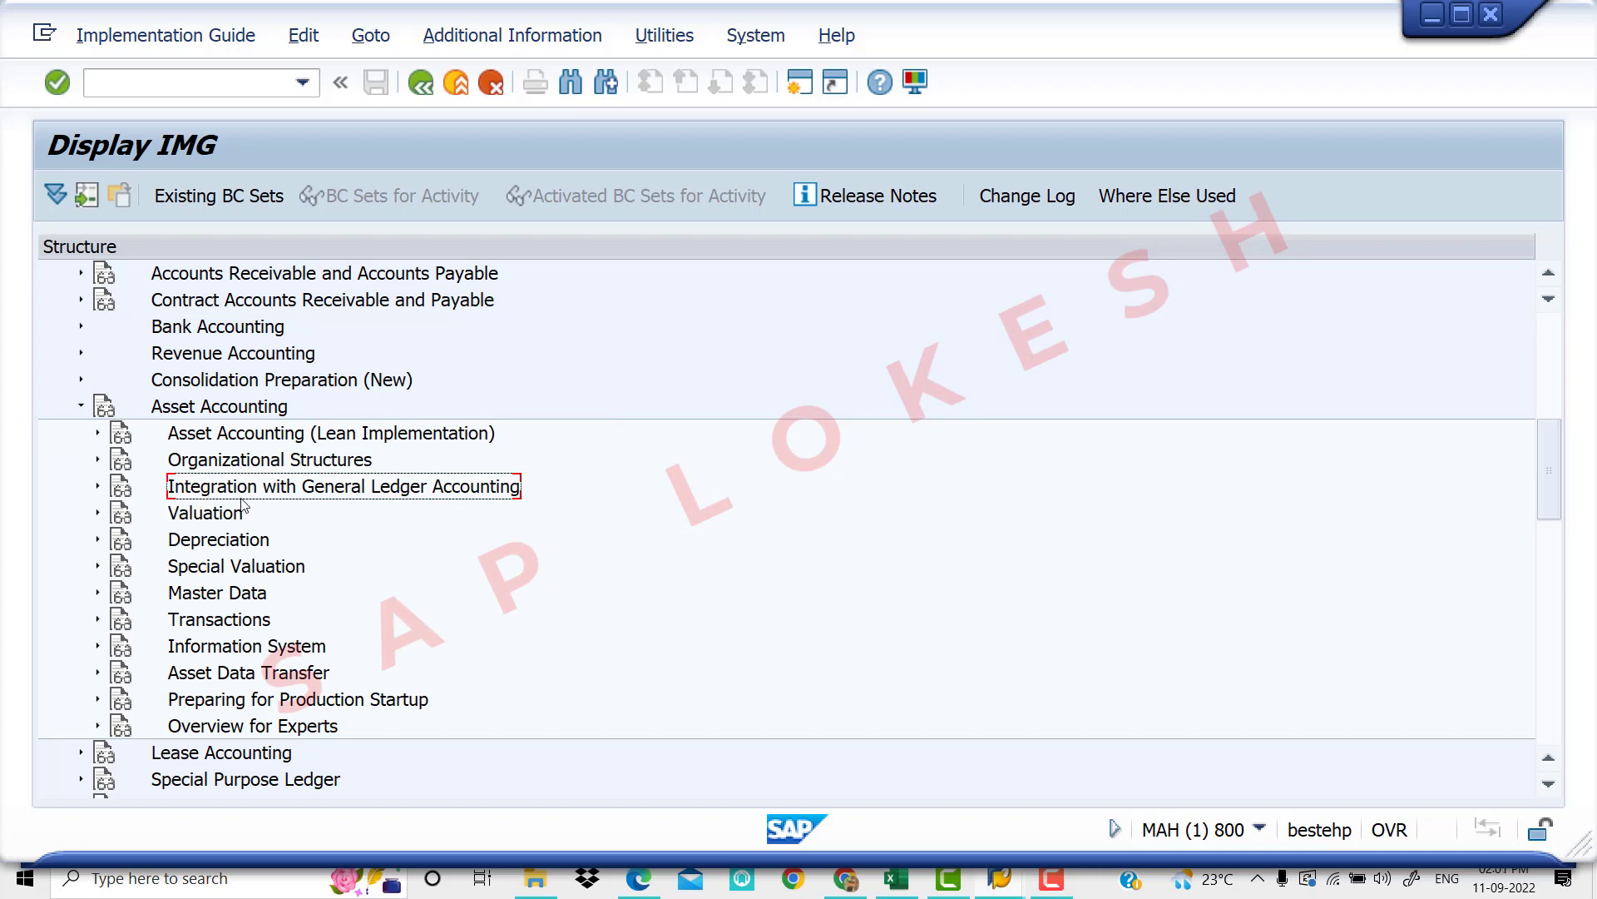
left_click(97, 489)
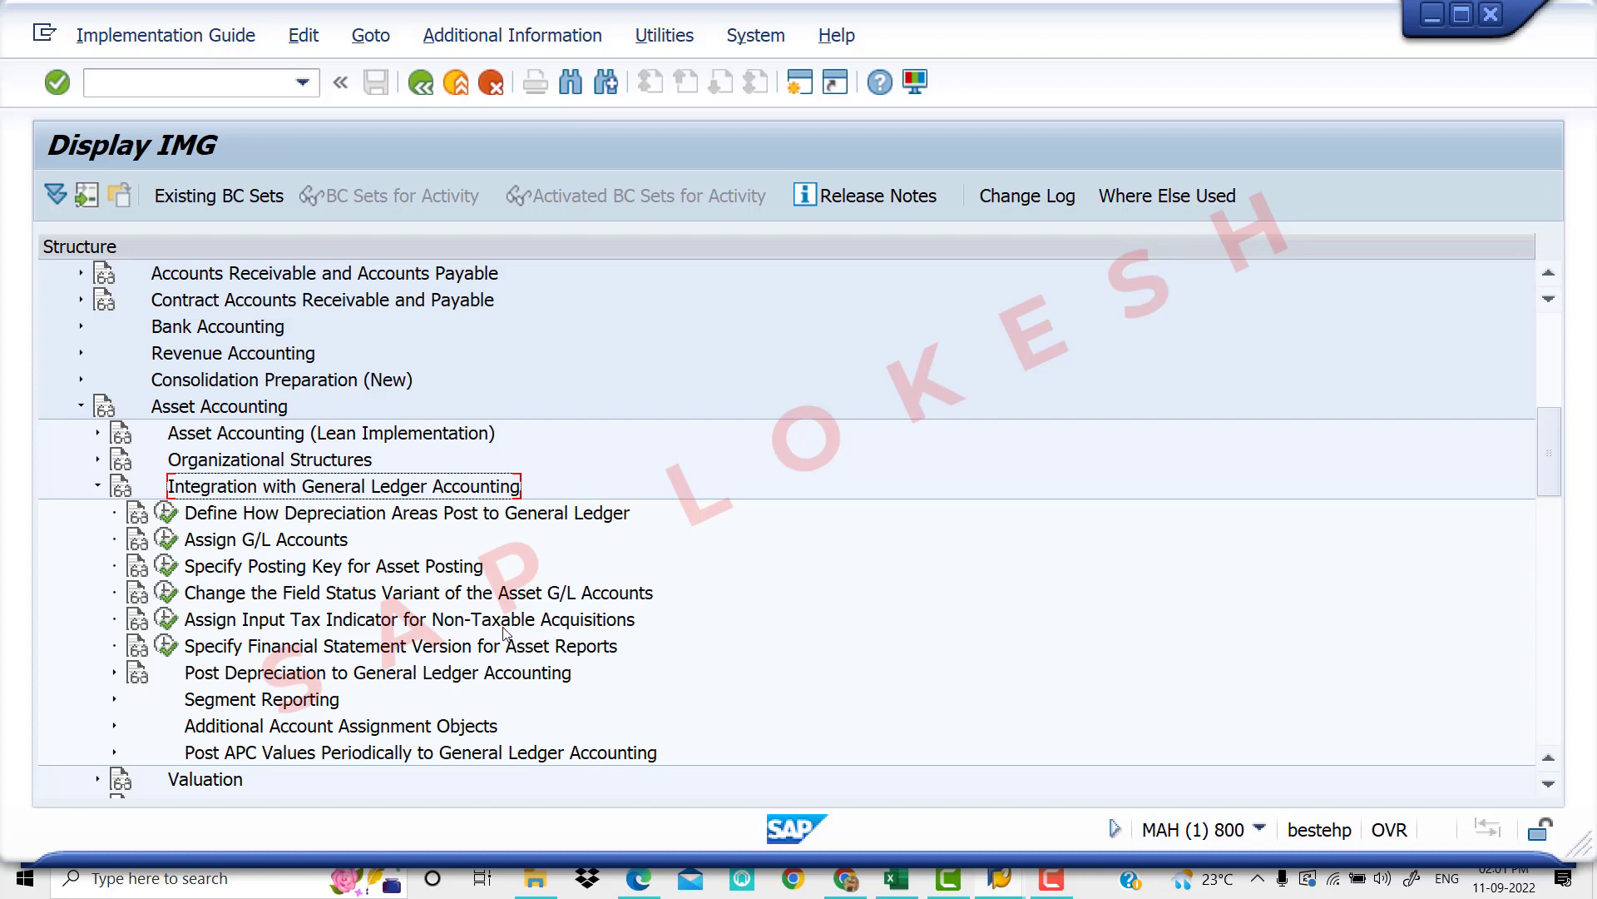
left_click(170, 624)
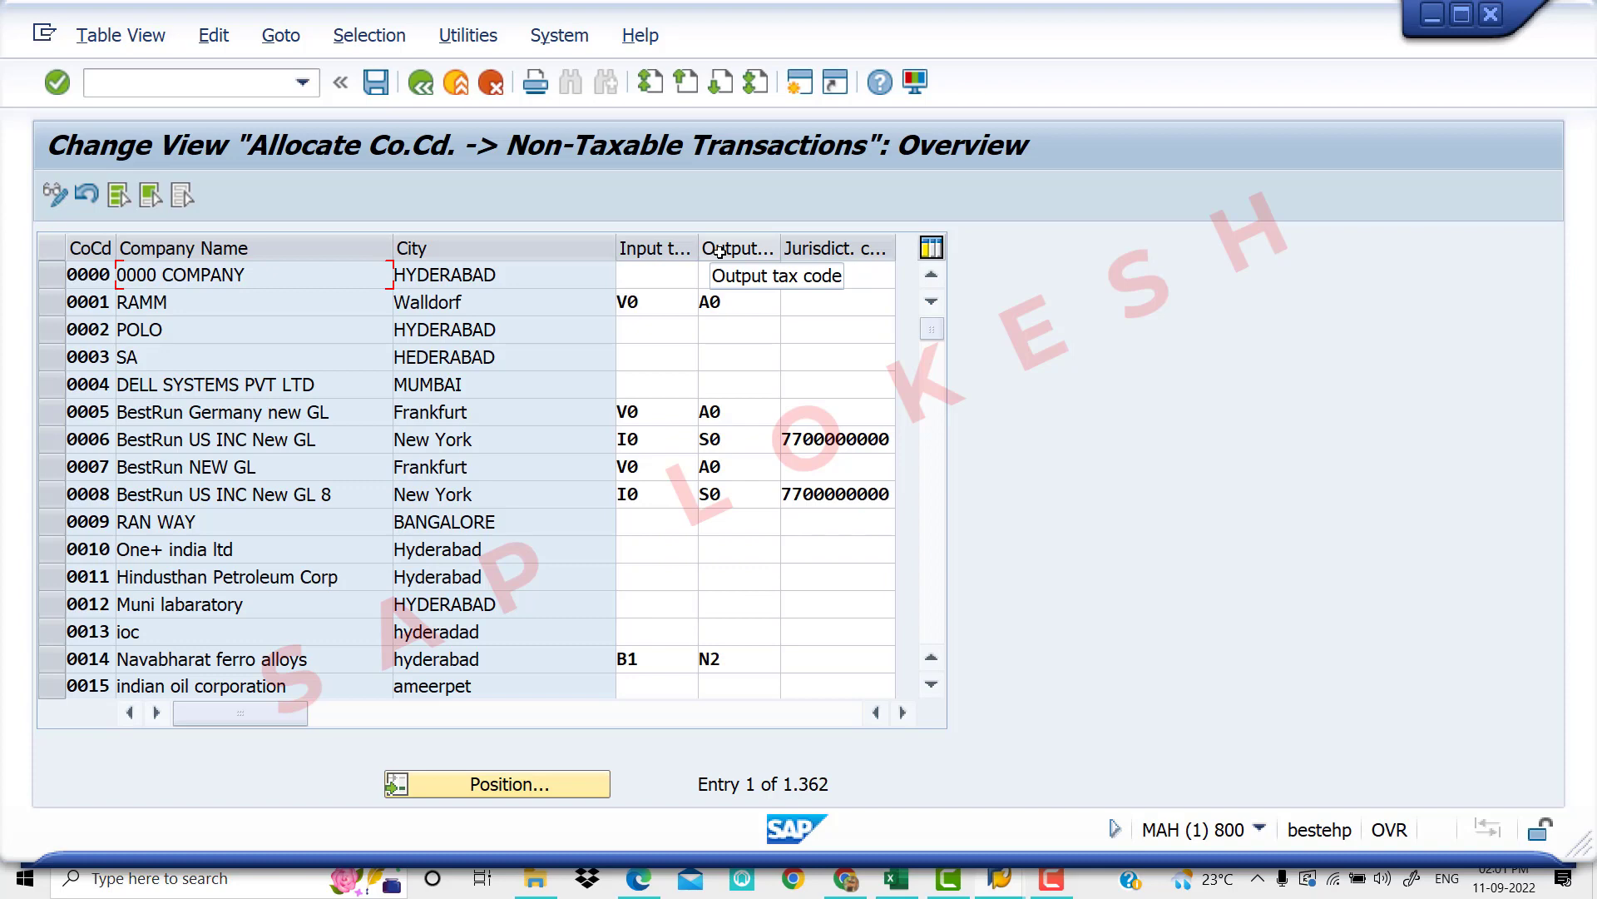
Position the non-taxable transactions list on company code VIV1
left_click(517, 791)
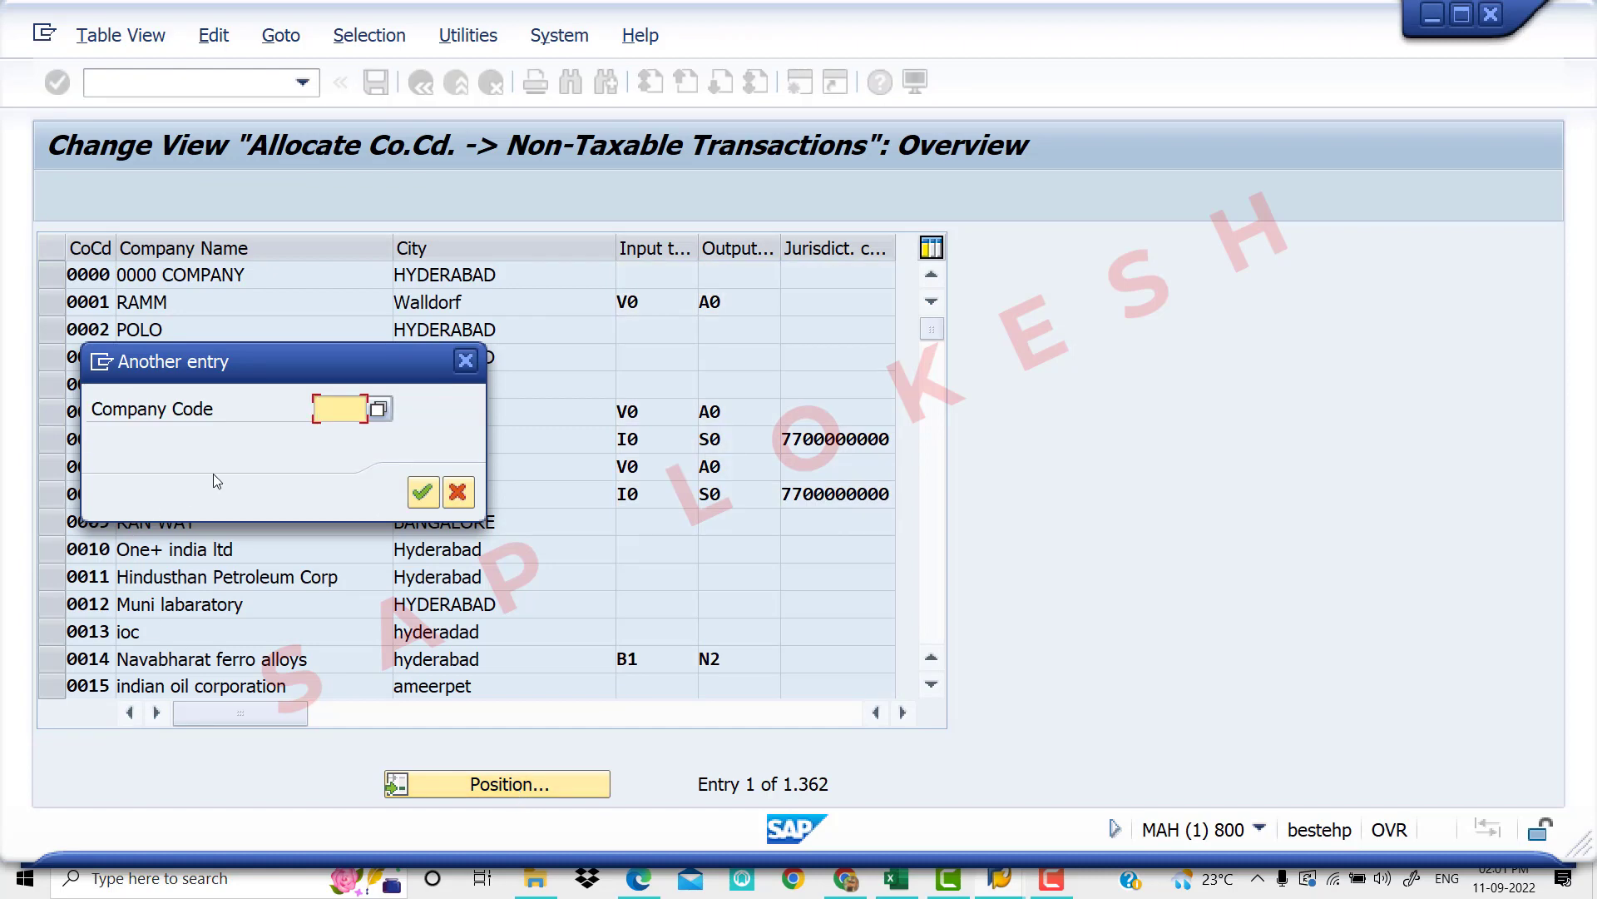
type("VIV")
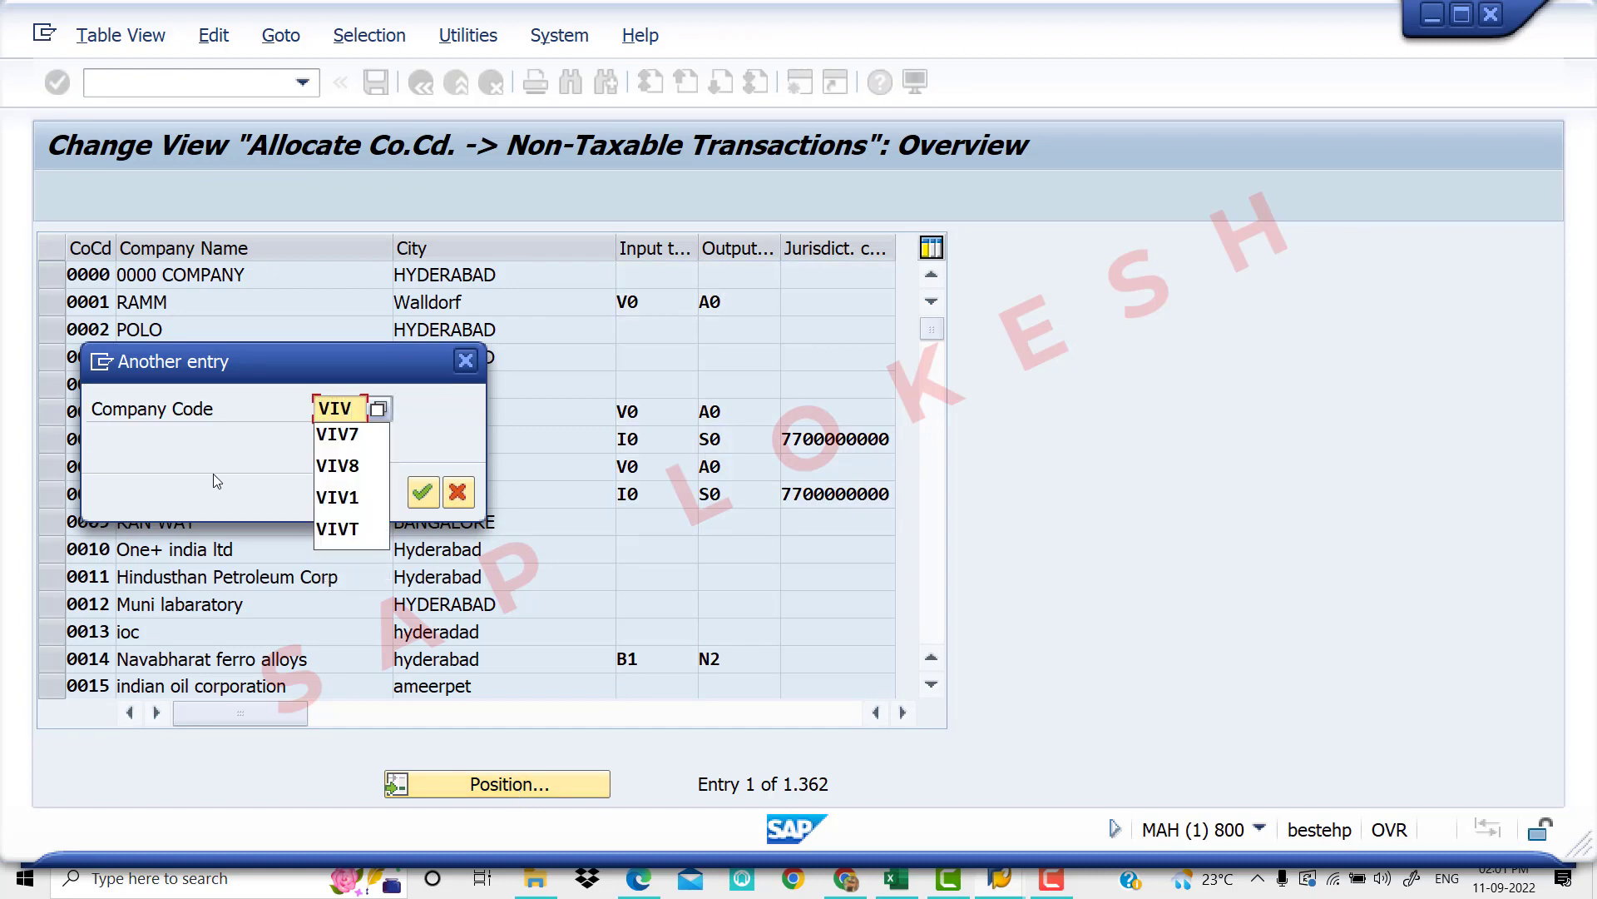
type("1")
key("Return")
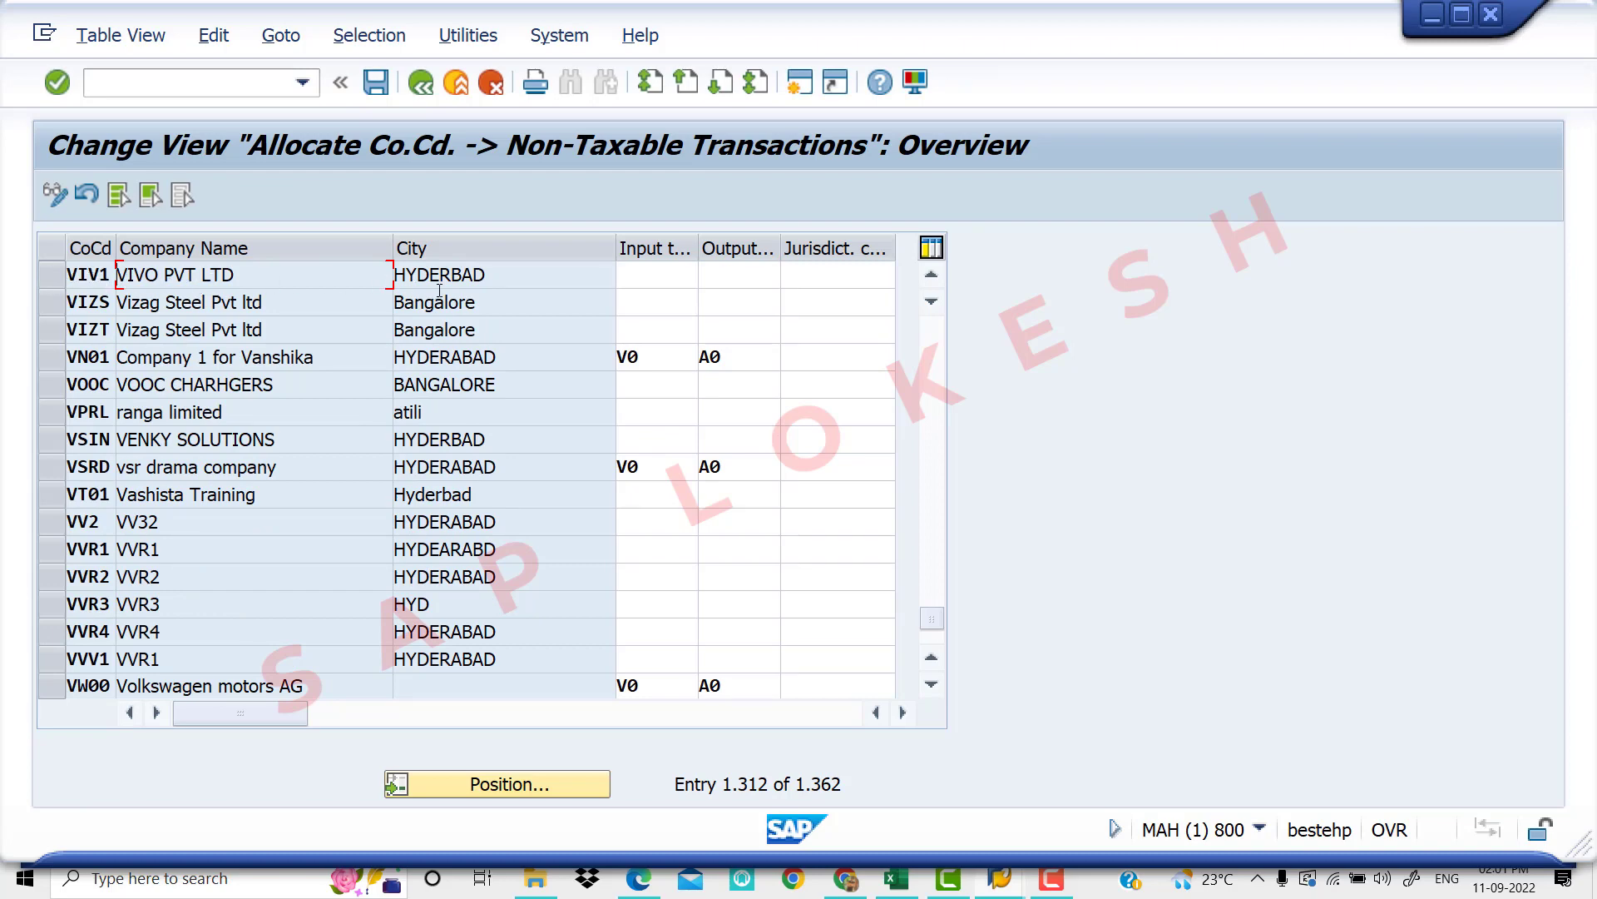
Assign input tax code V0 and output tax code A0 to company code VIV1, leave the jurisdiction code empty, and save
left_click(661, 281)
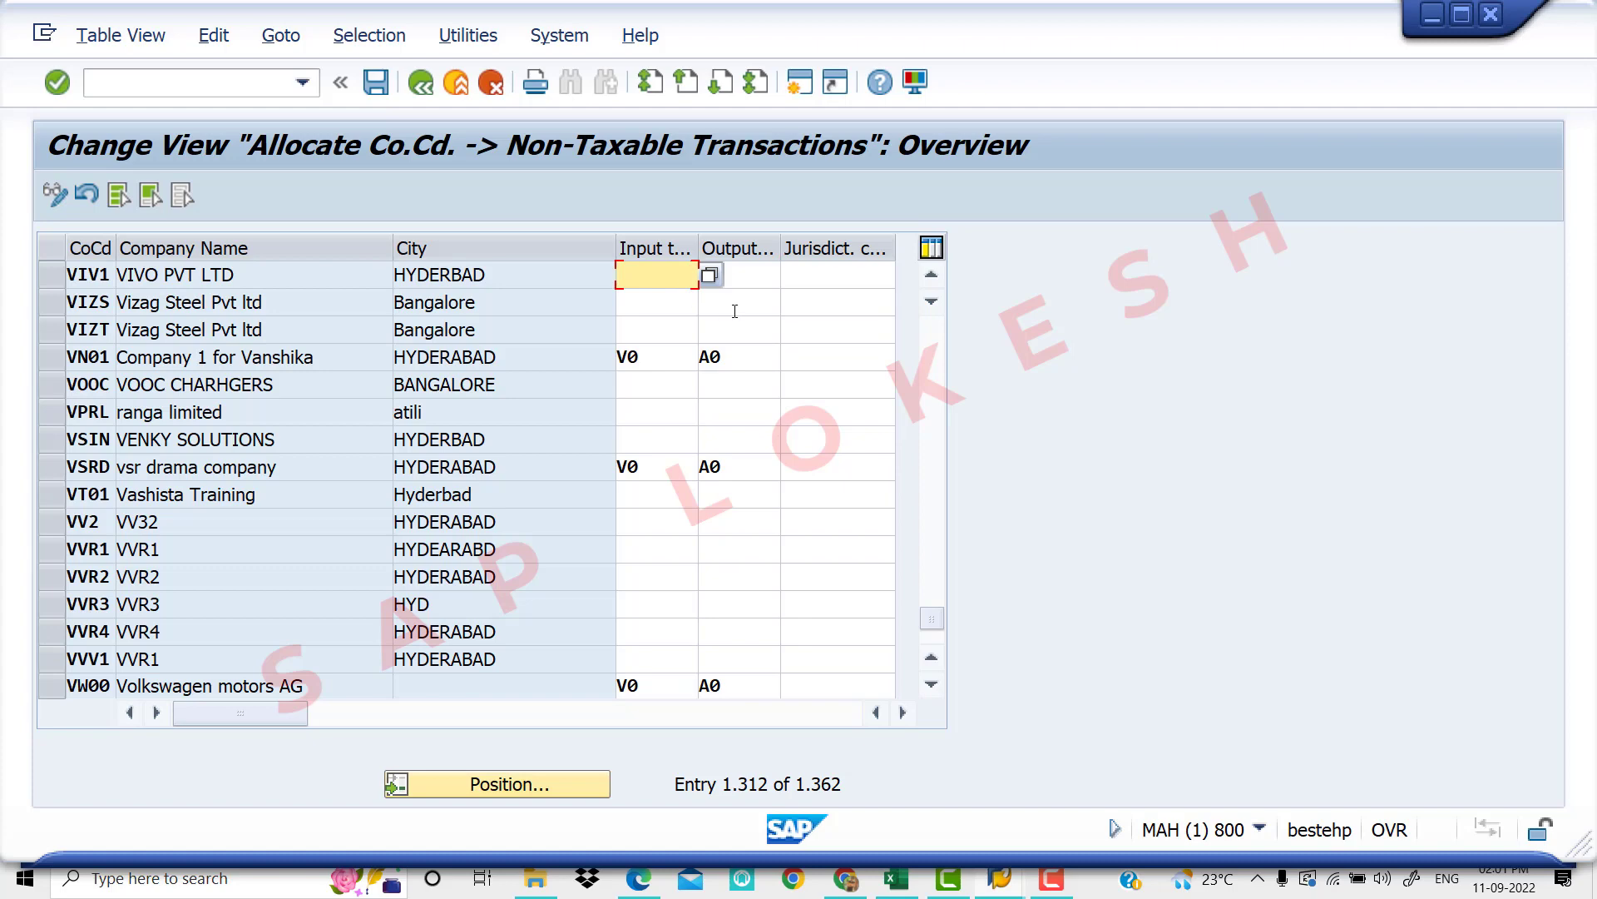
type("V0")
key("Tab")
type("A0")
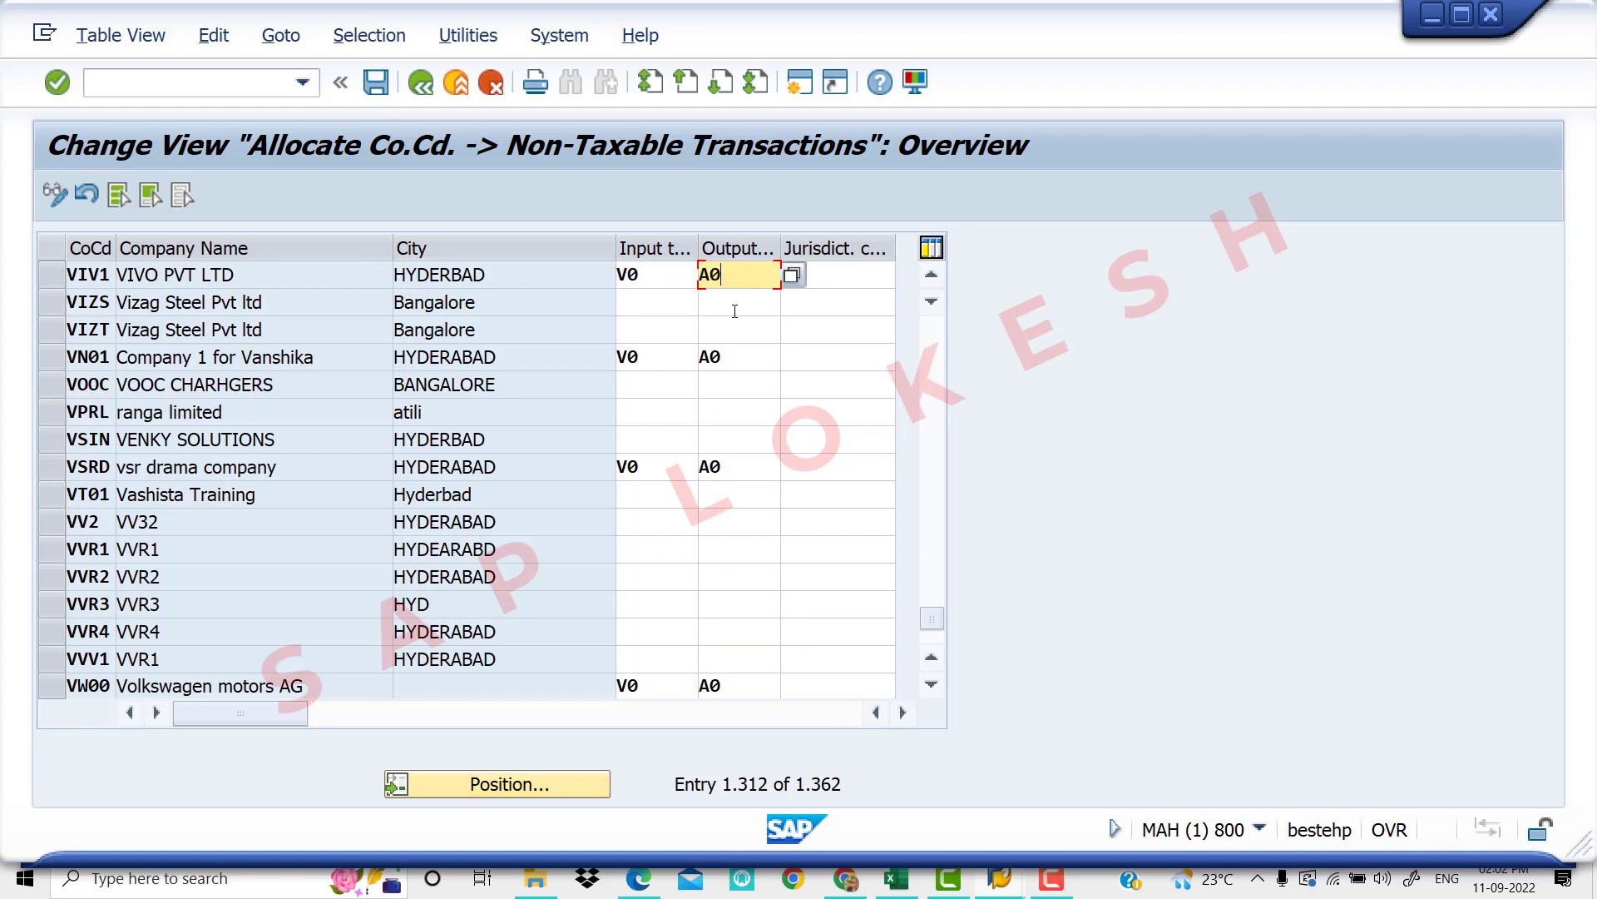
left_click(852, 275)
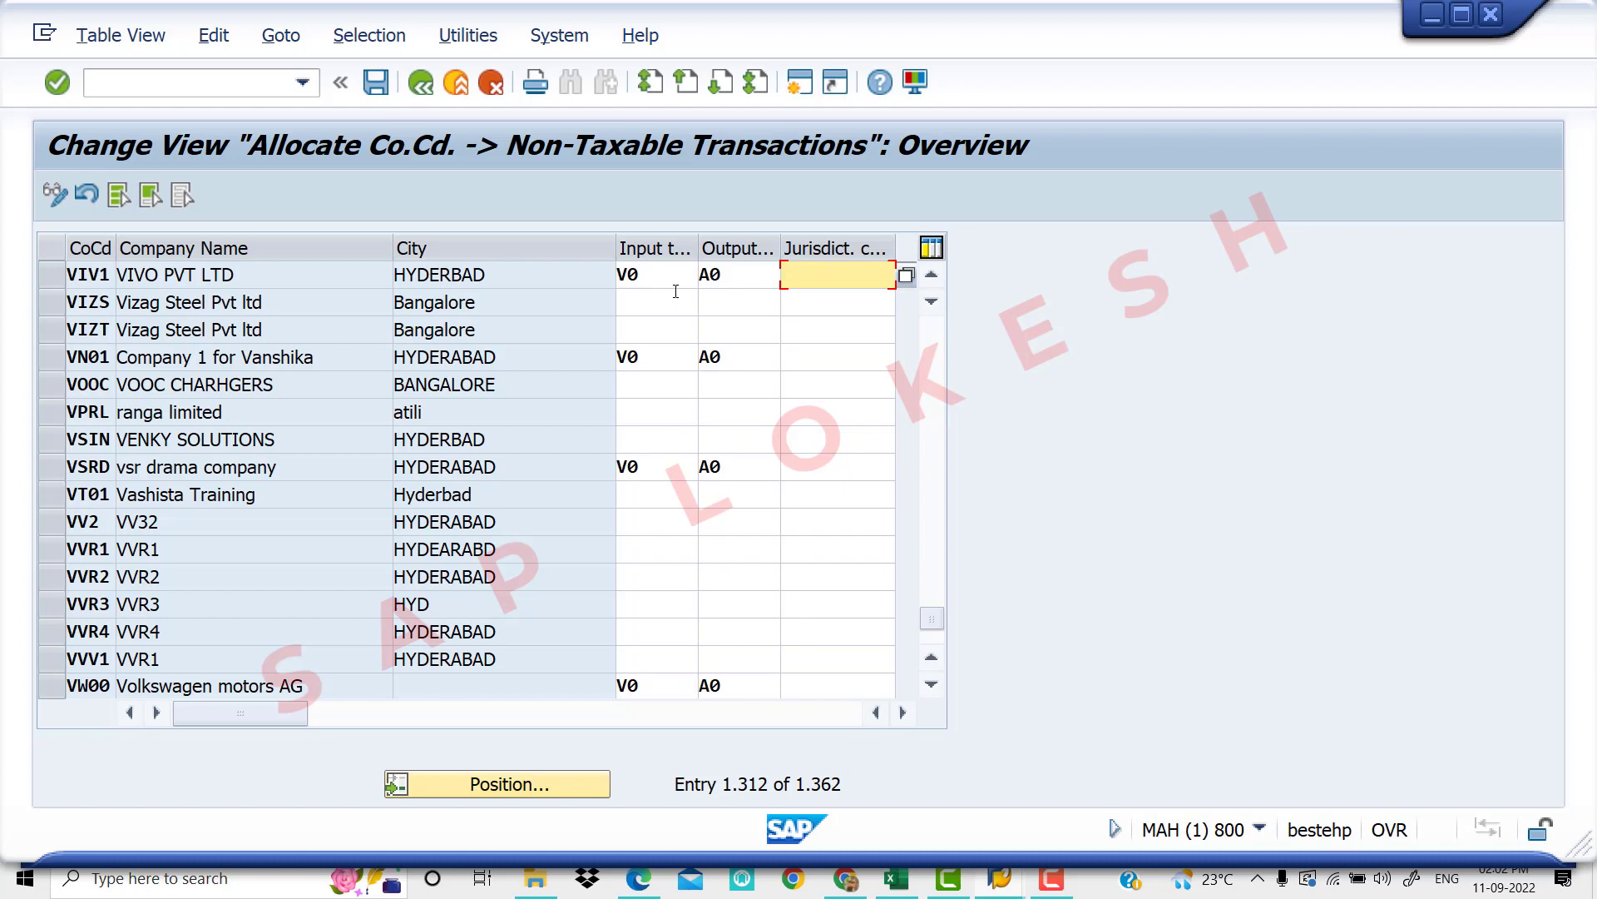
left_click(376, 84)
left_click(466, 481)
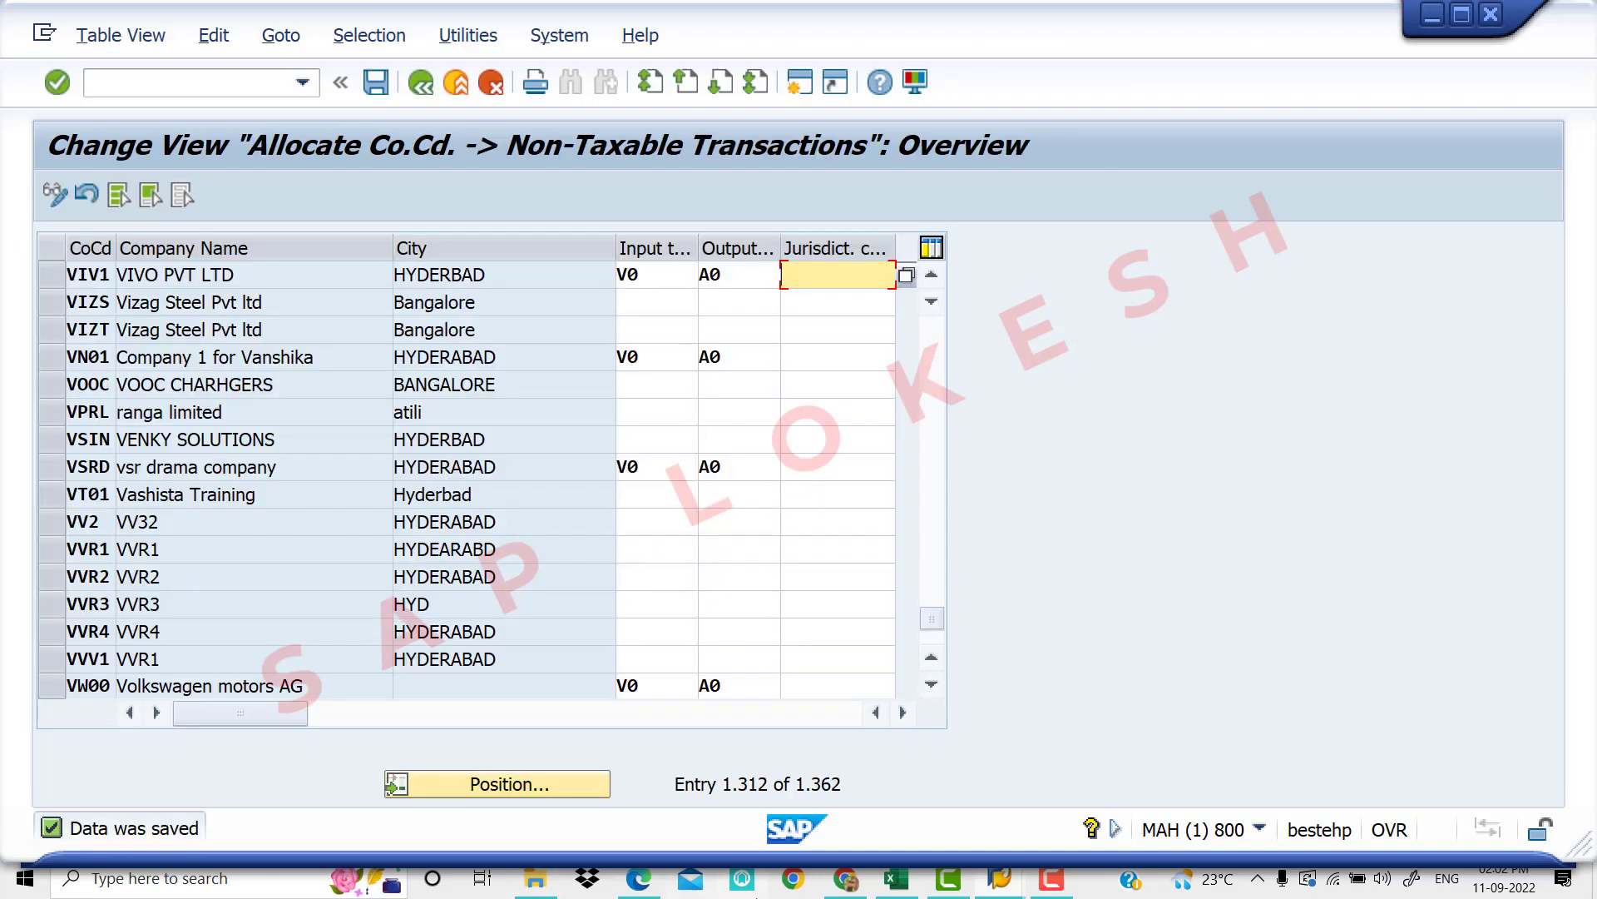
Switch to the Excel configuration list and check the entry for assigning the chart of depreciation to the company code
left_click(897, 878)
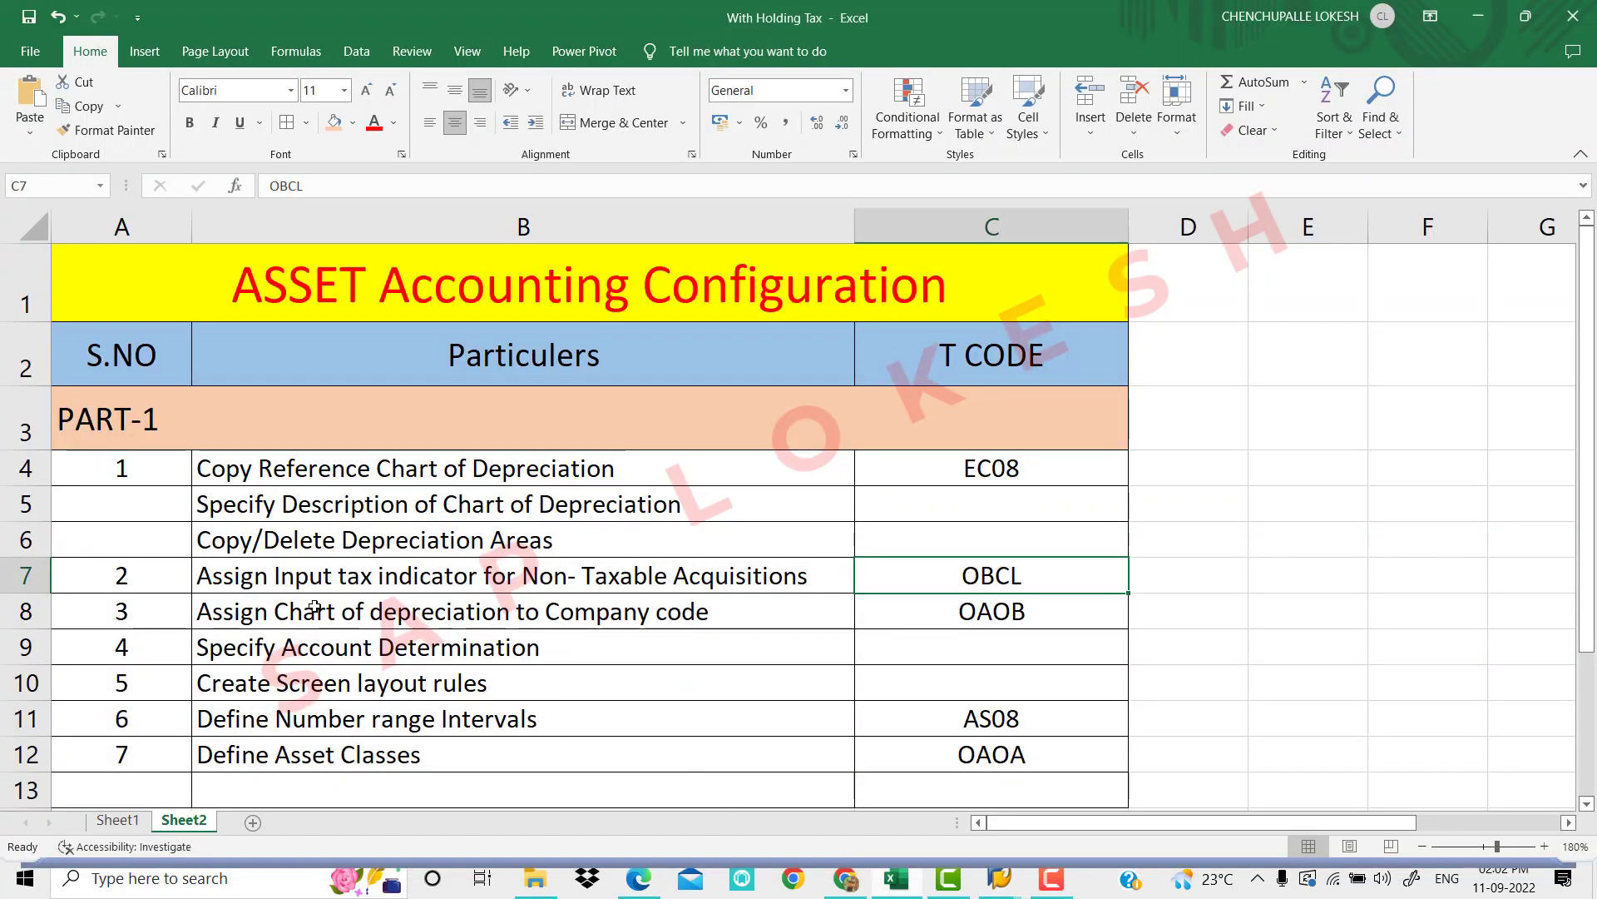
left_click(321, 585)
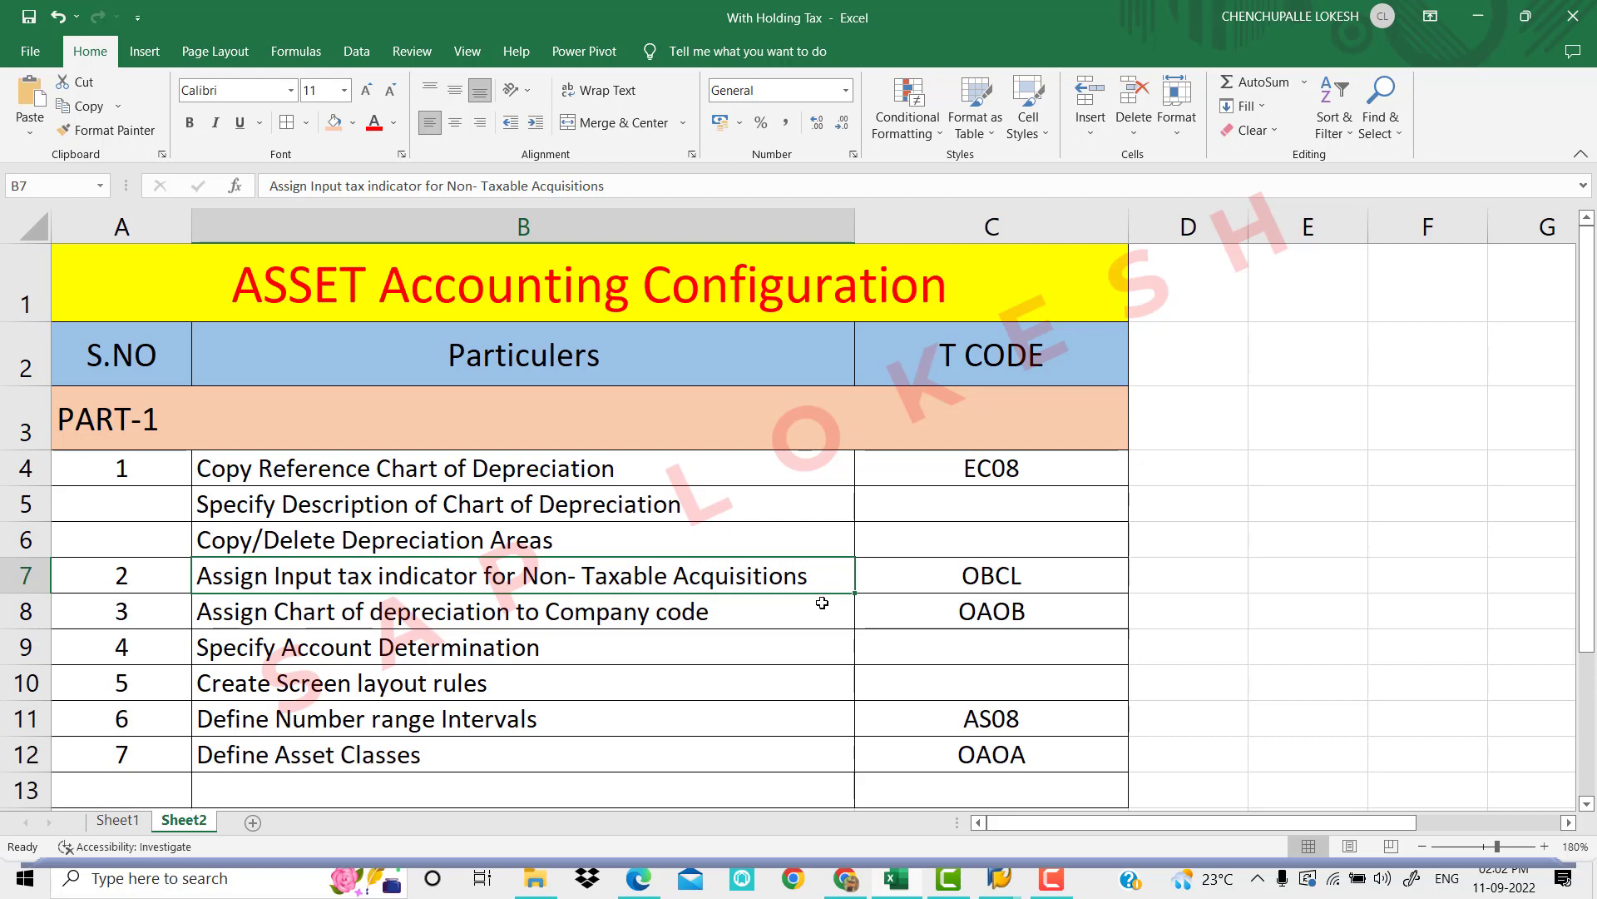
left_click(731, 613)
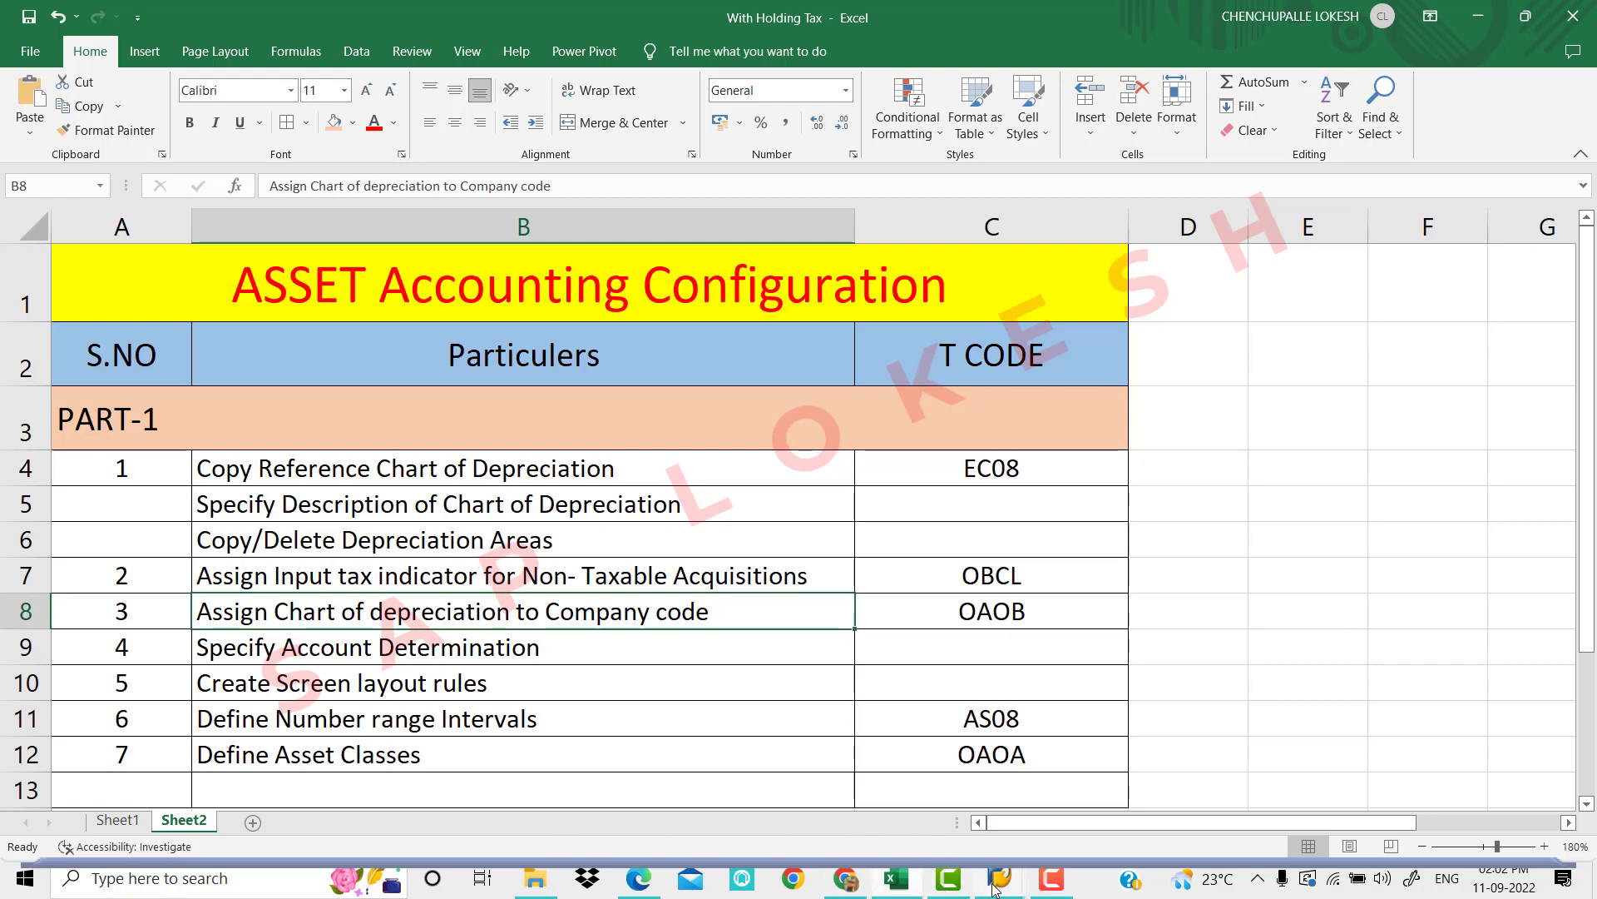
Return to the SAP implementation guide and open Assign Chart of Depreciation to Company Code under Asset Accounting, Organizational Structures
left_click(990, 809)
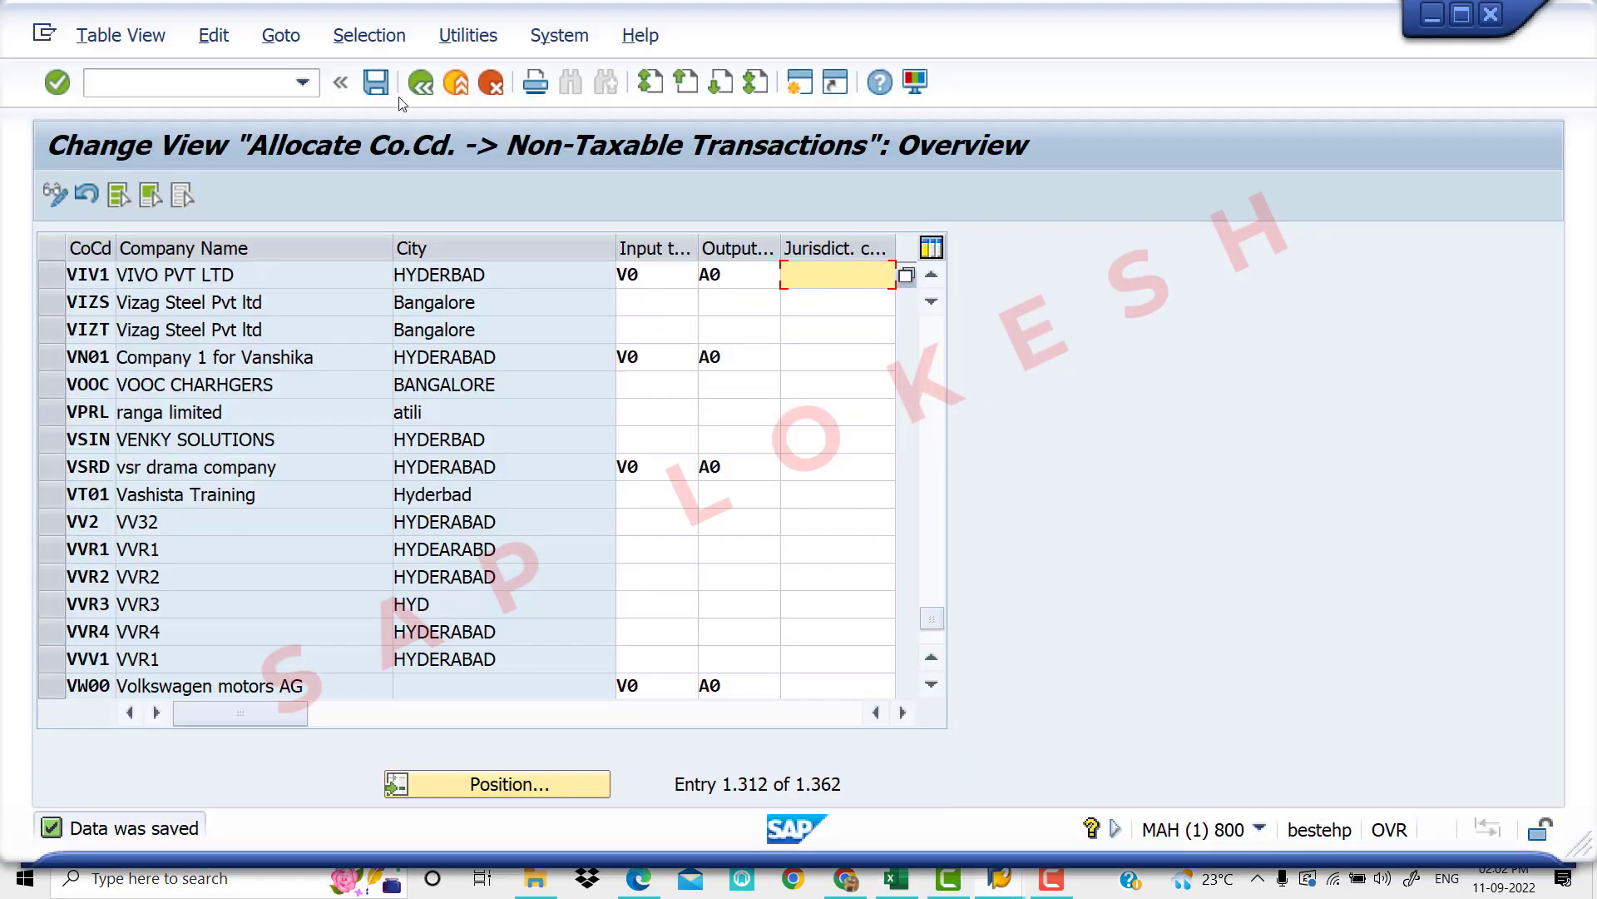
left_click(427, 87)
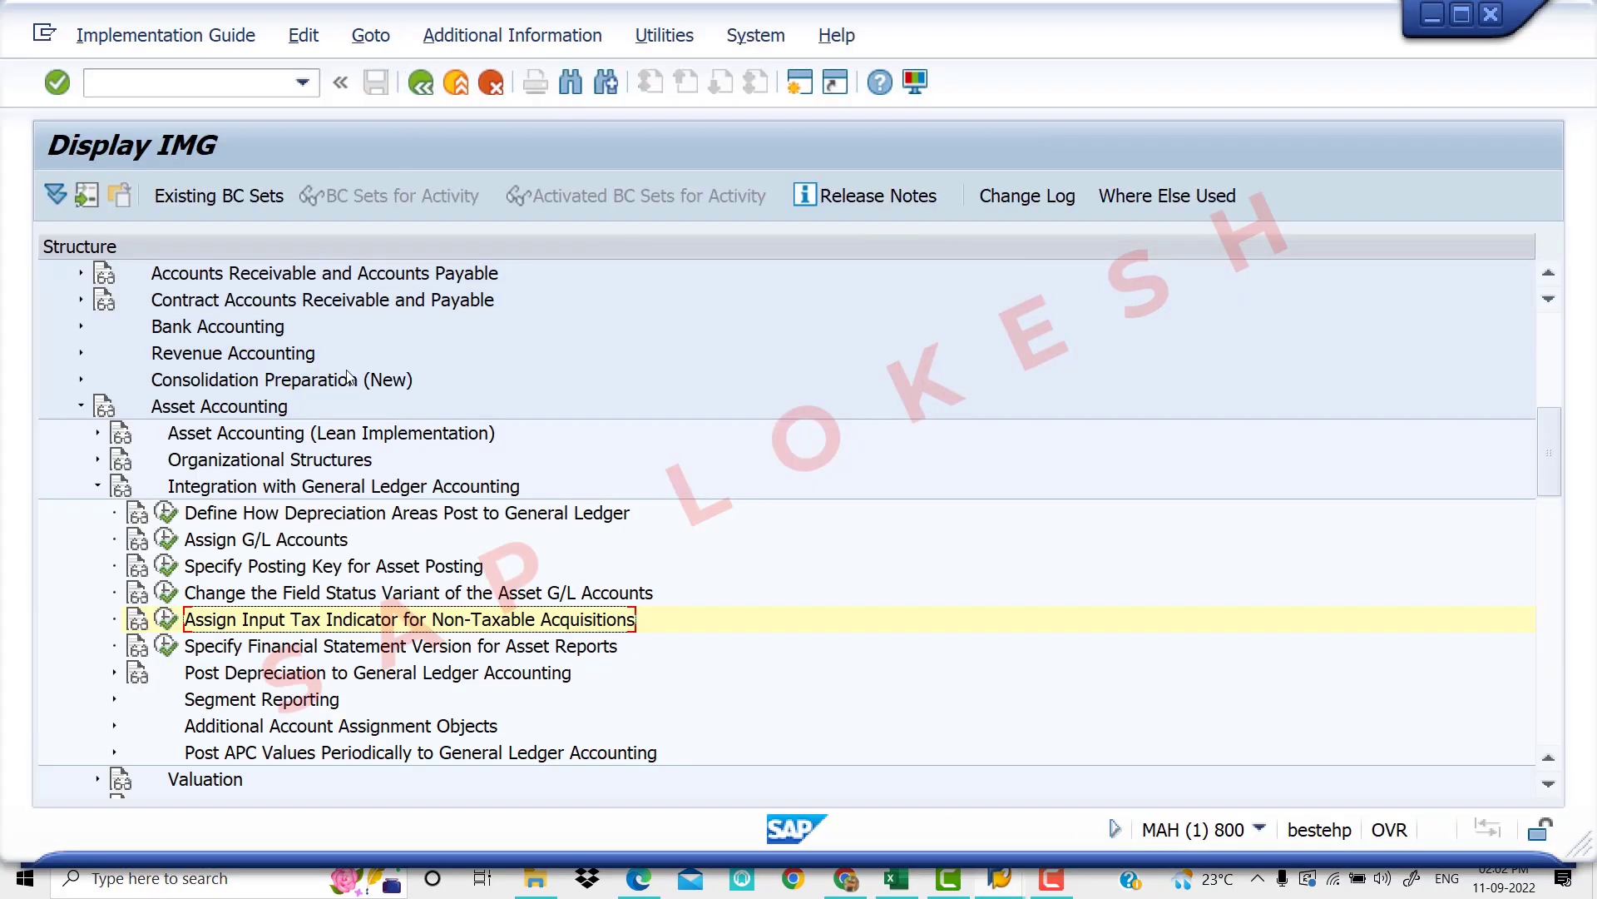
left_click(97, 489)
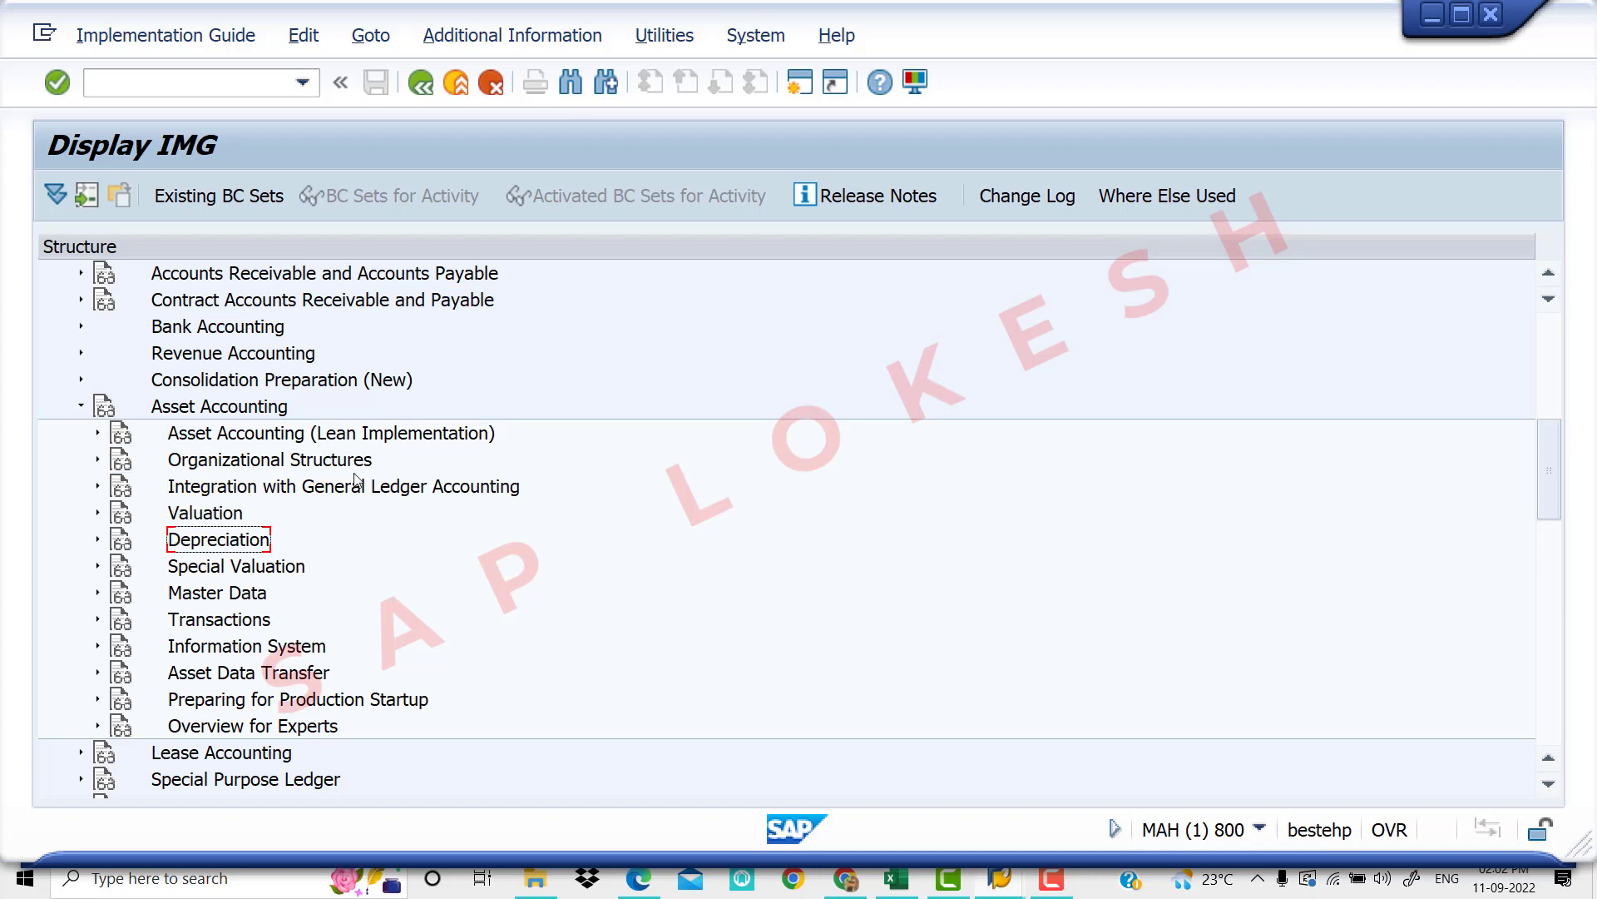
left_click(97, 461)
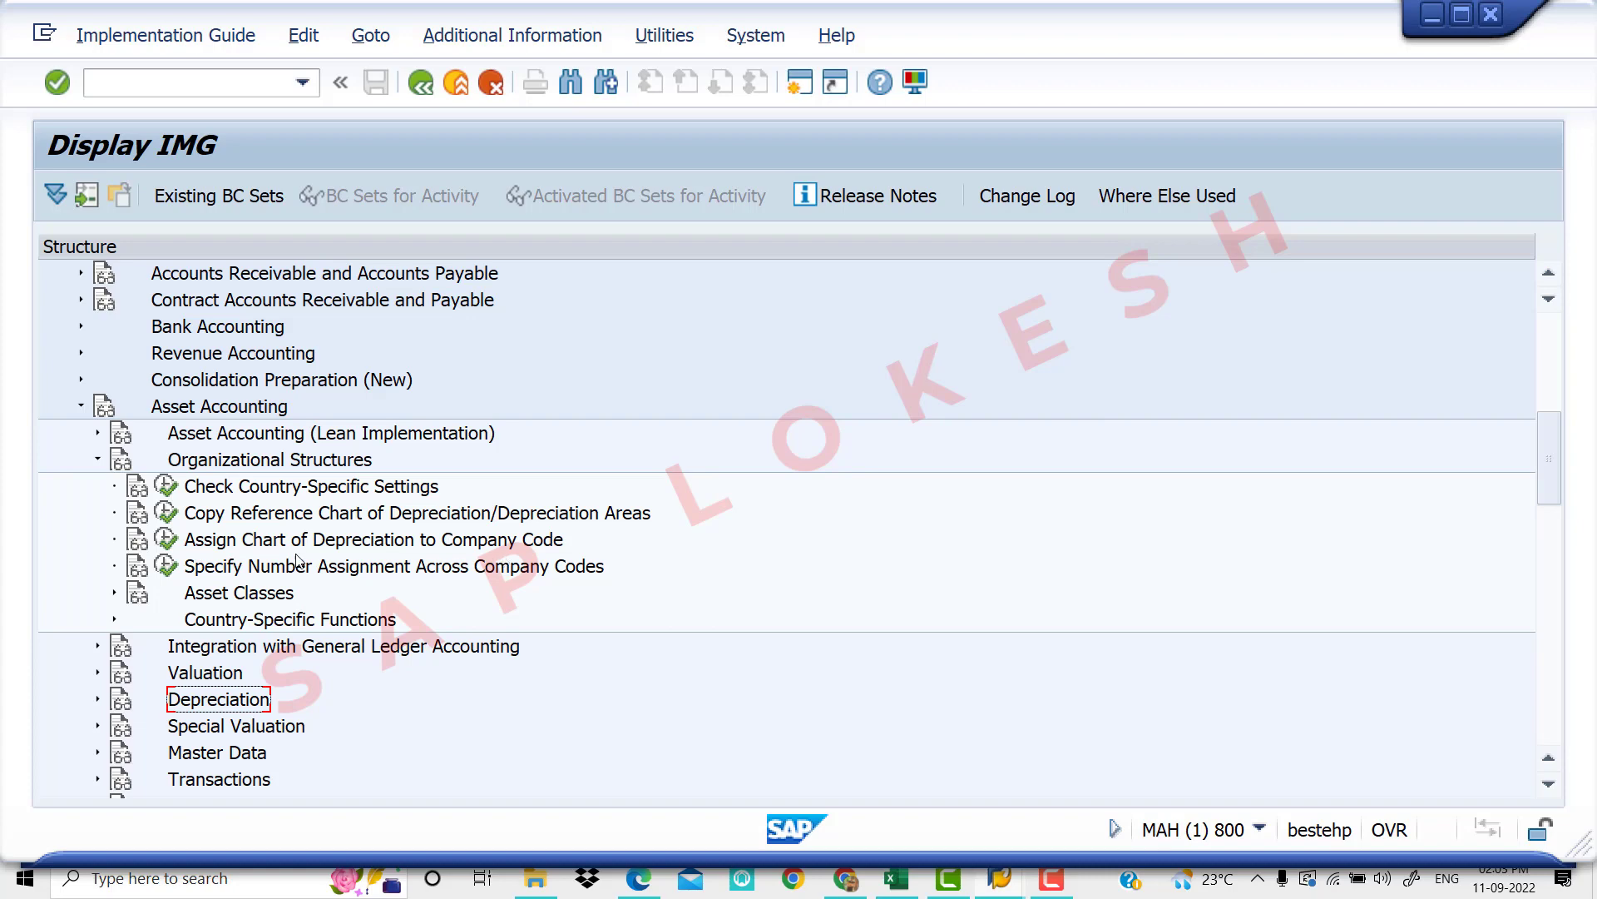
left_click(166, 541)
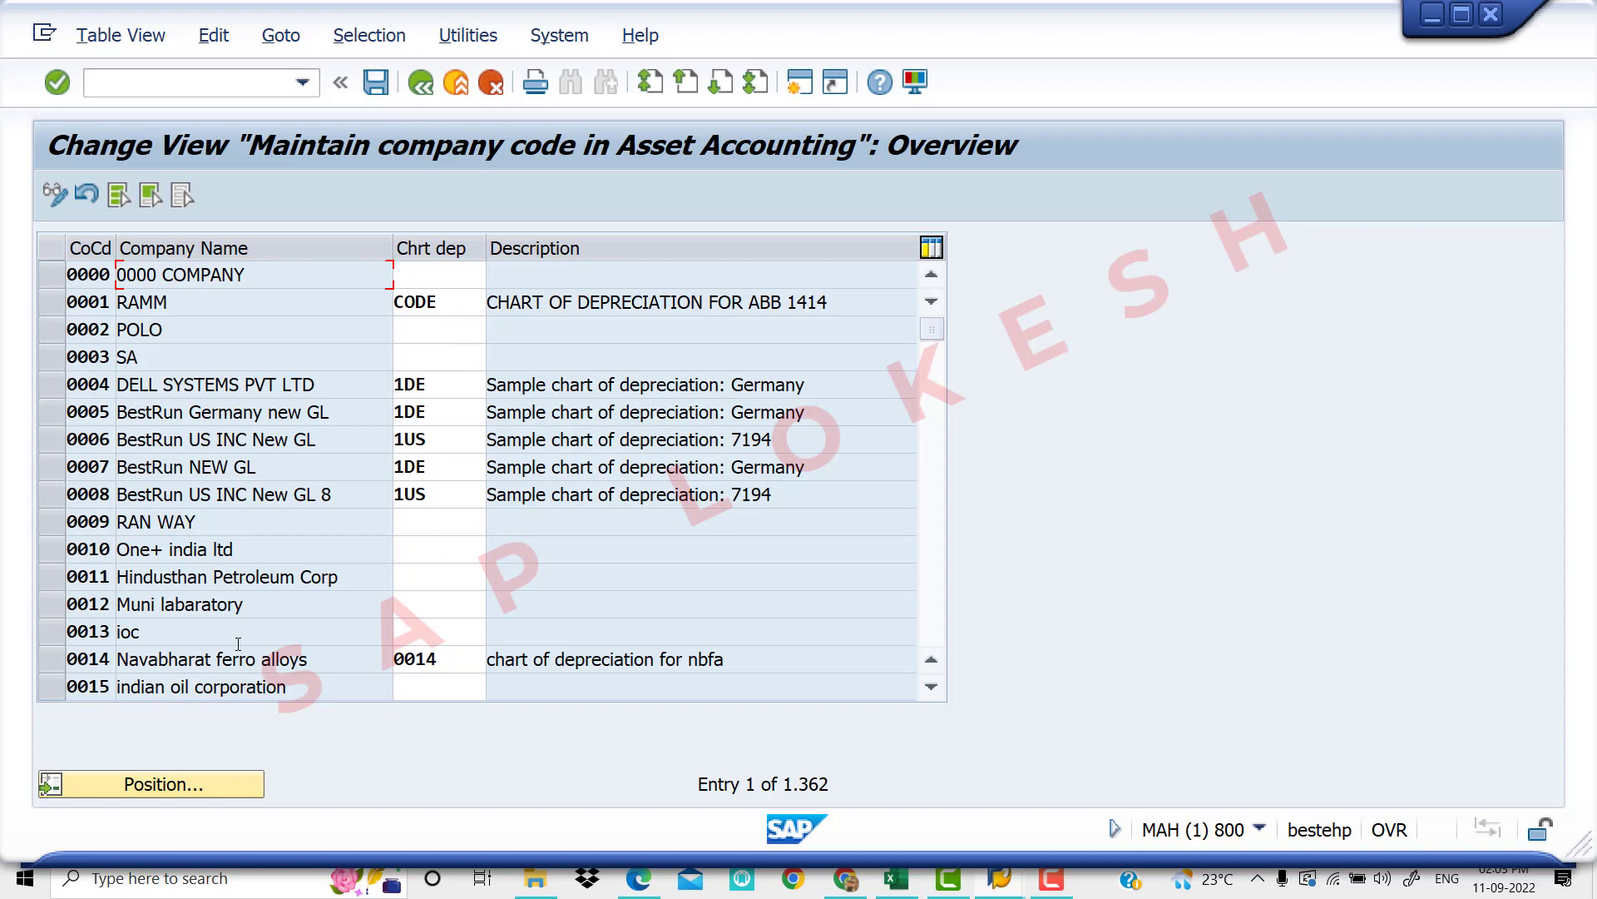
Position the Asset Accounting company code list on company code VIV1
left_click(202, 787)
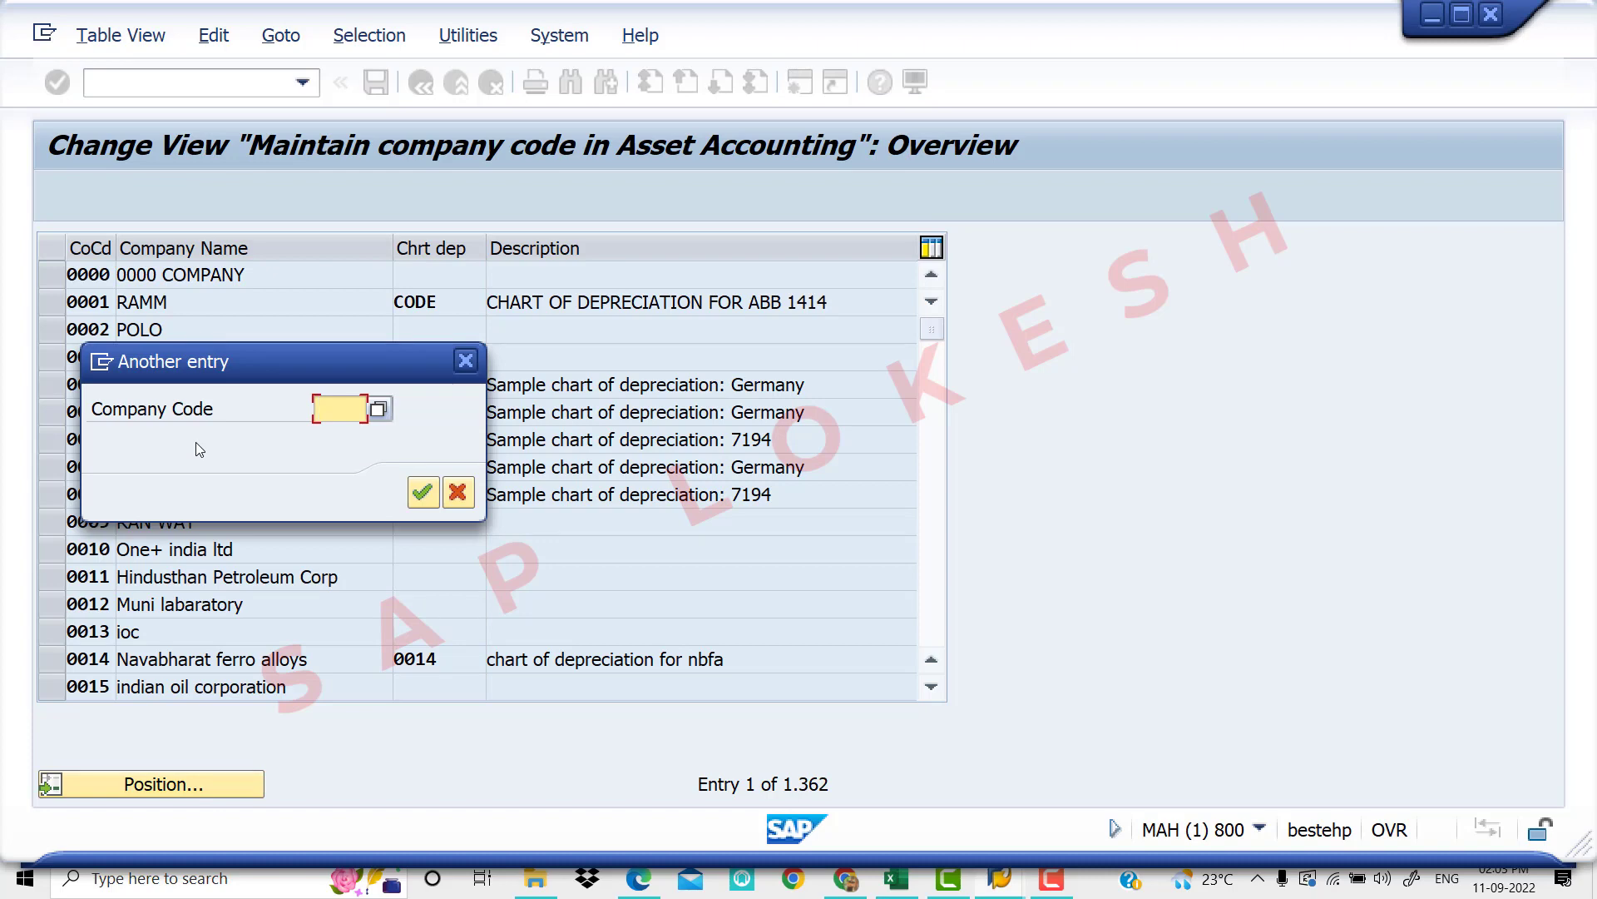
type("V")
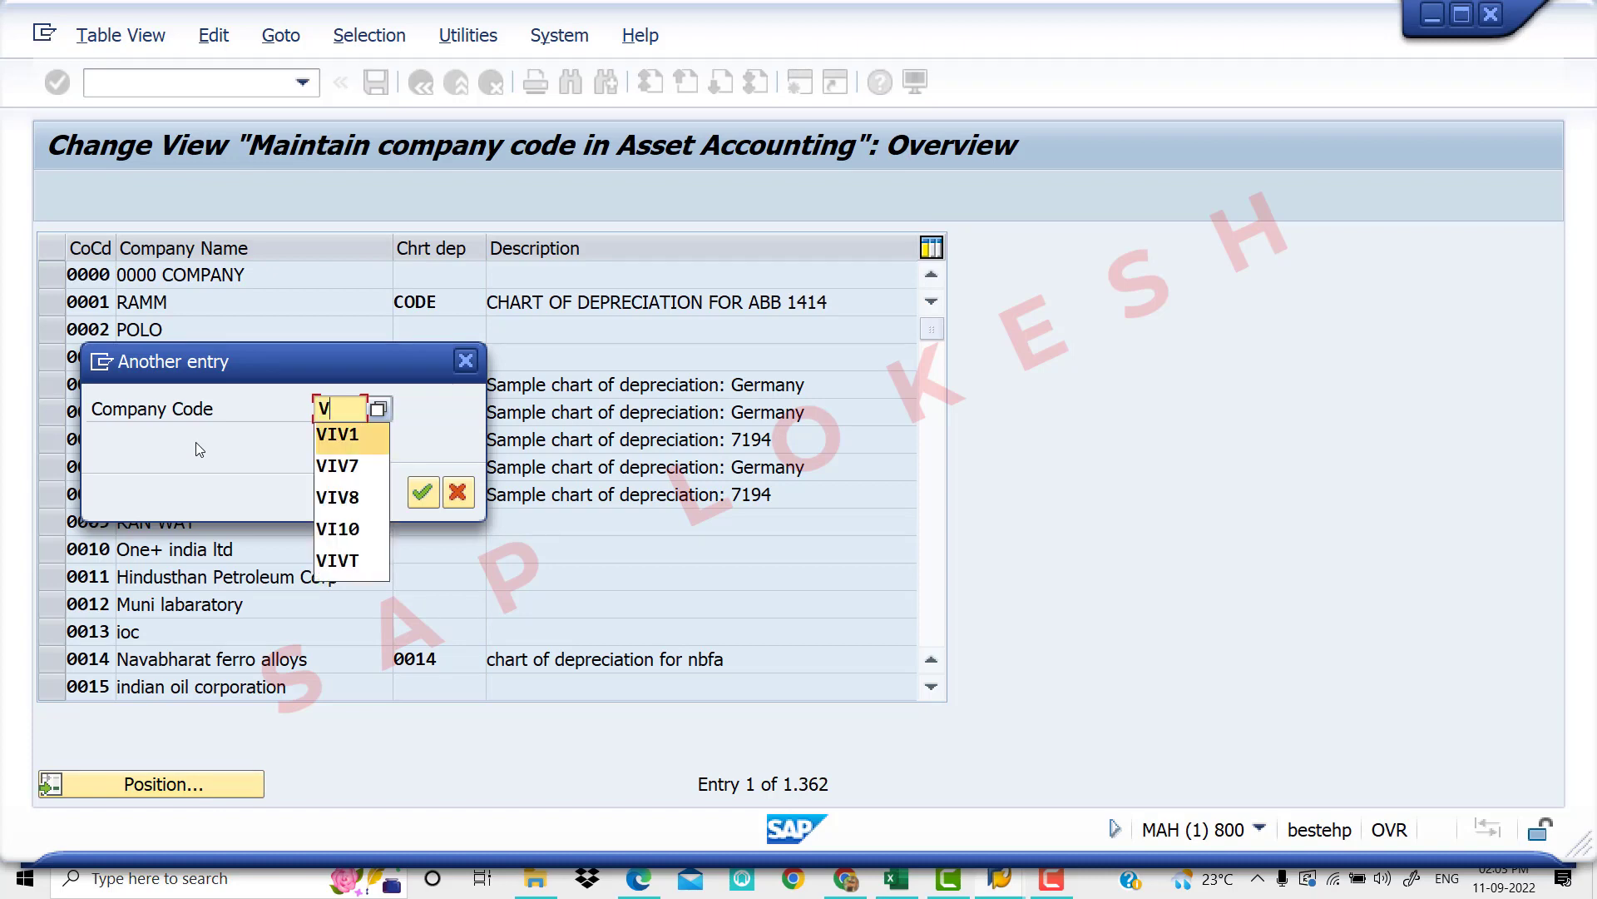
key("Return")
key("Return")
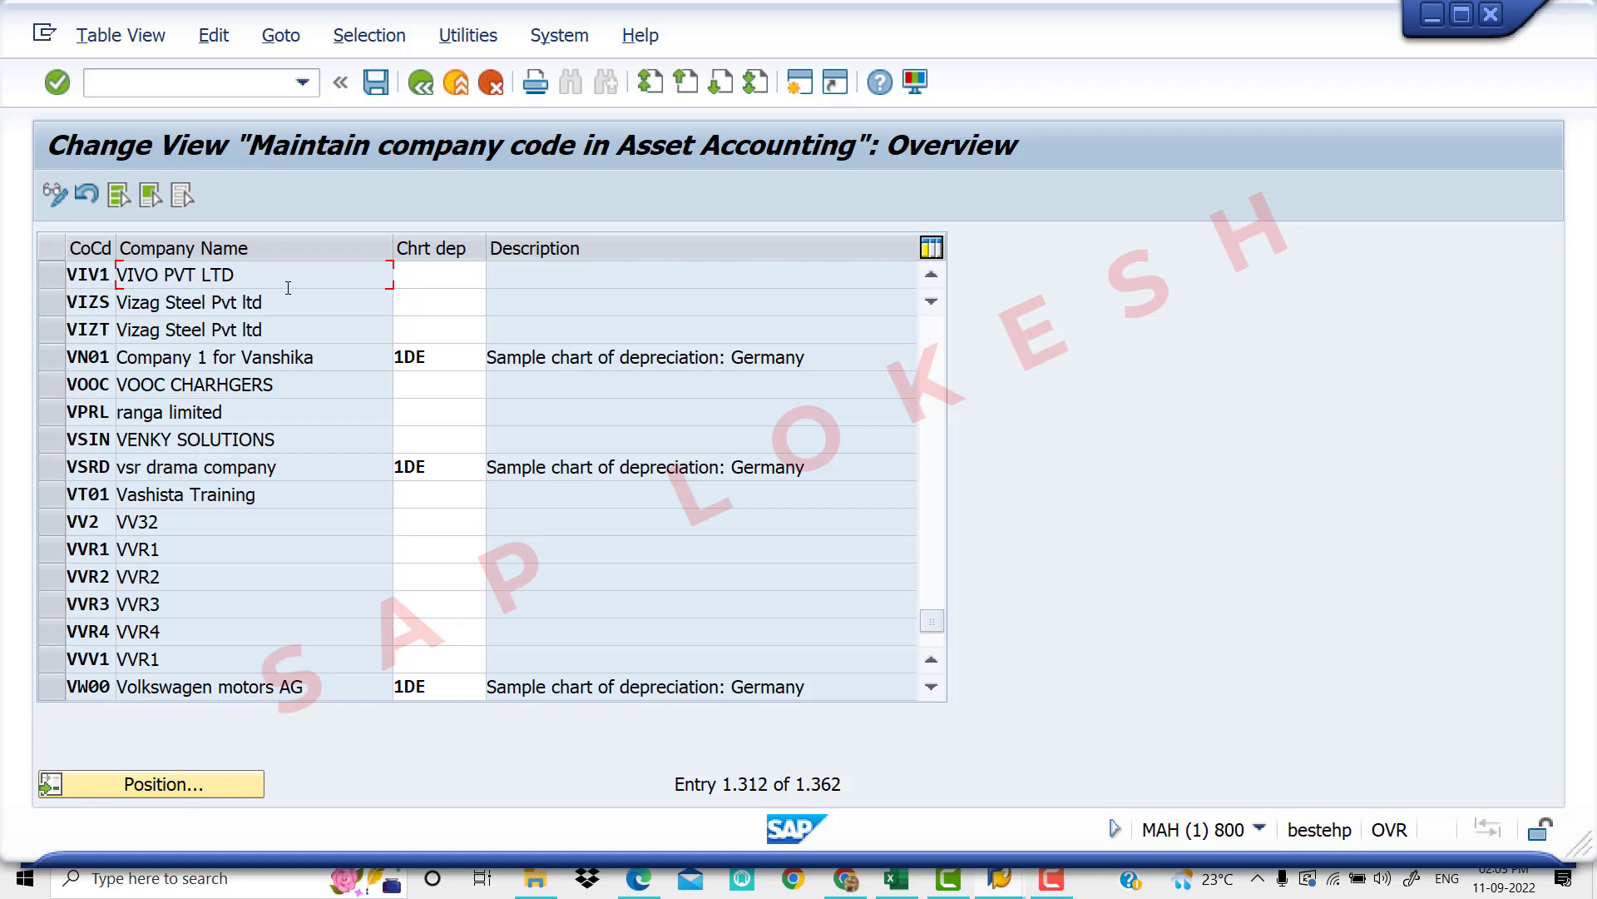
Assign chart of depreciation VIV7, picked from the list of available charts, to company code VIV1 and save
left_click(433, 275)
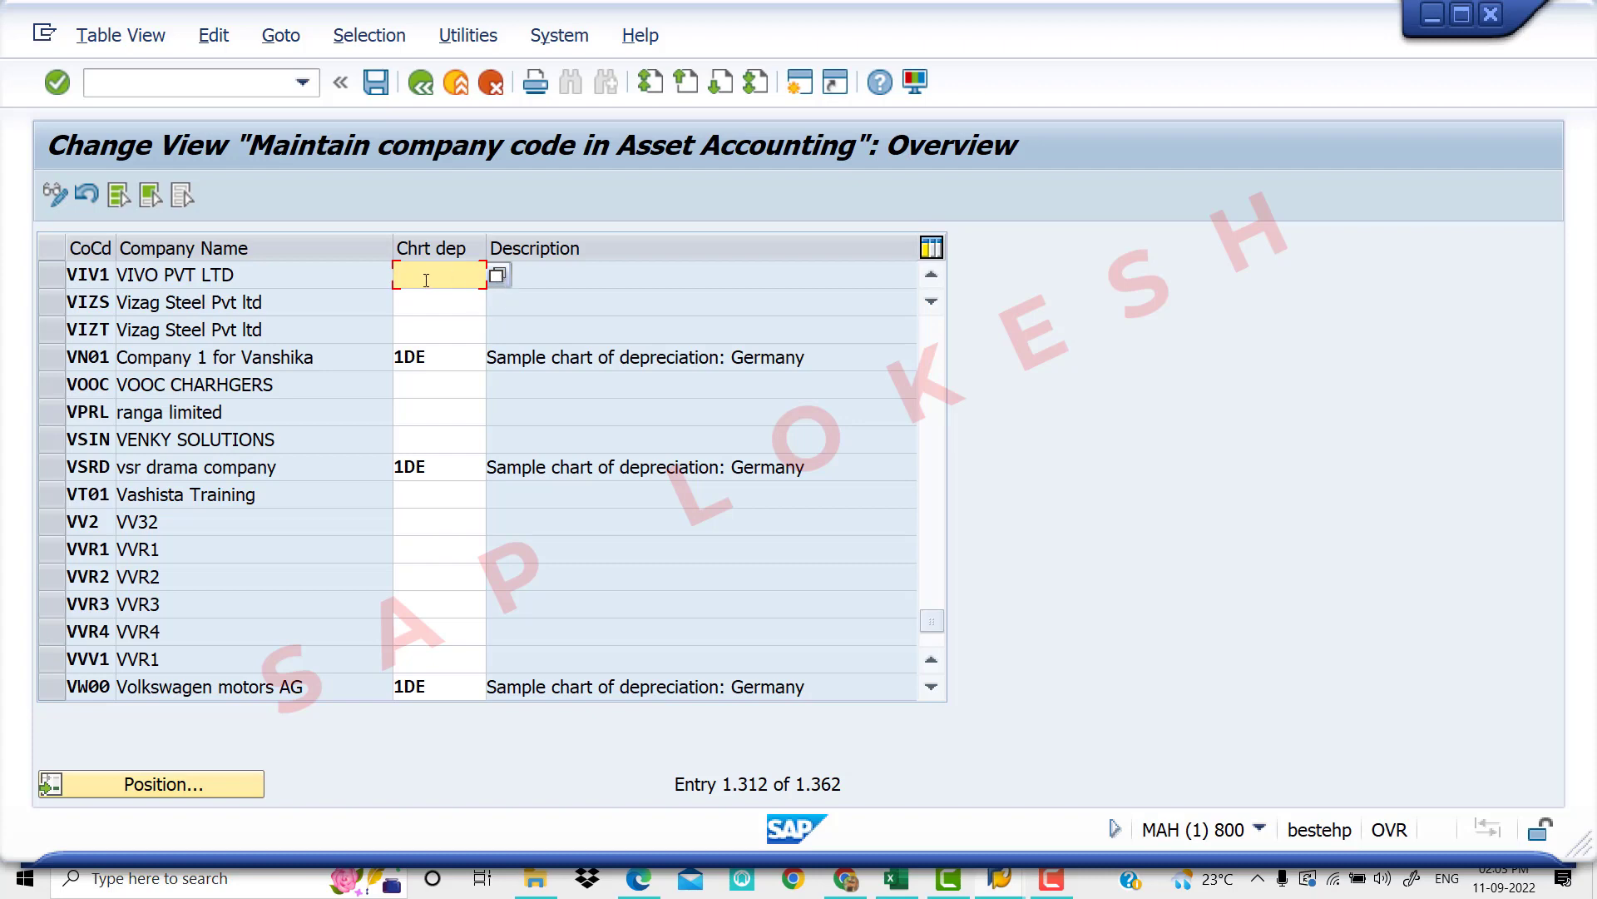
type("VIV7")
left_click(496, 276)
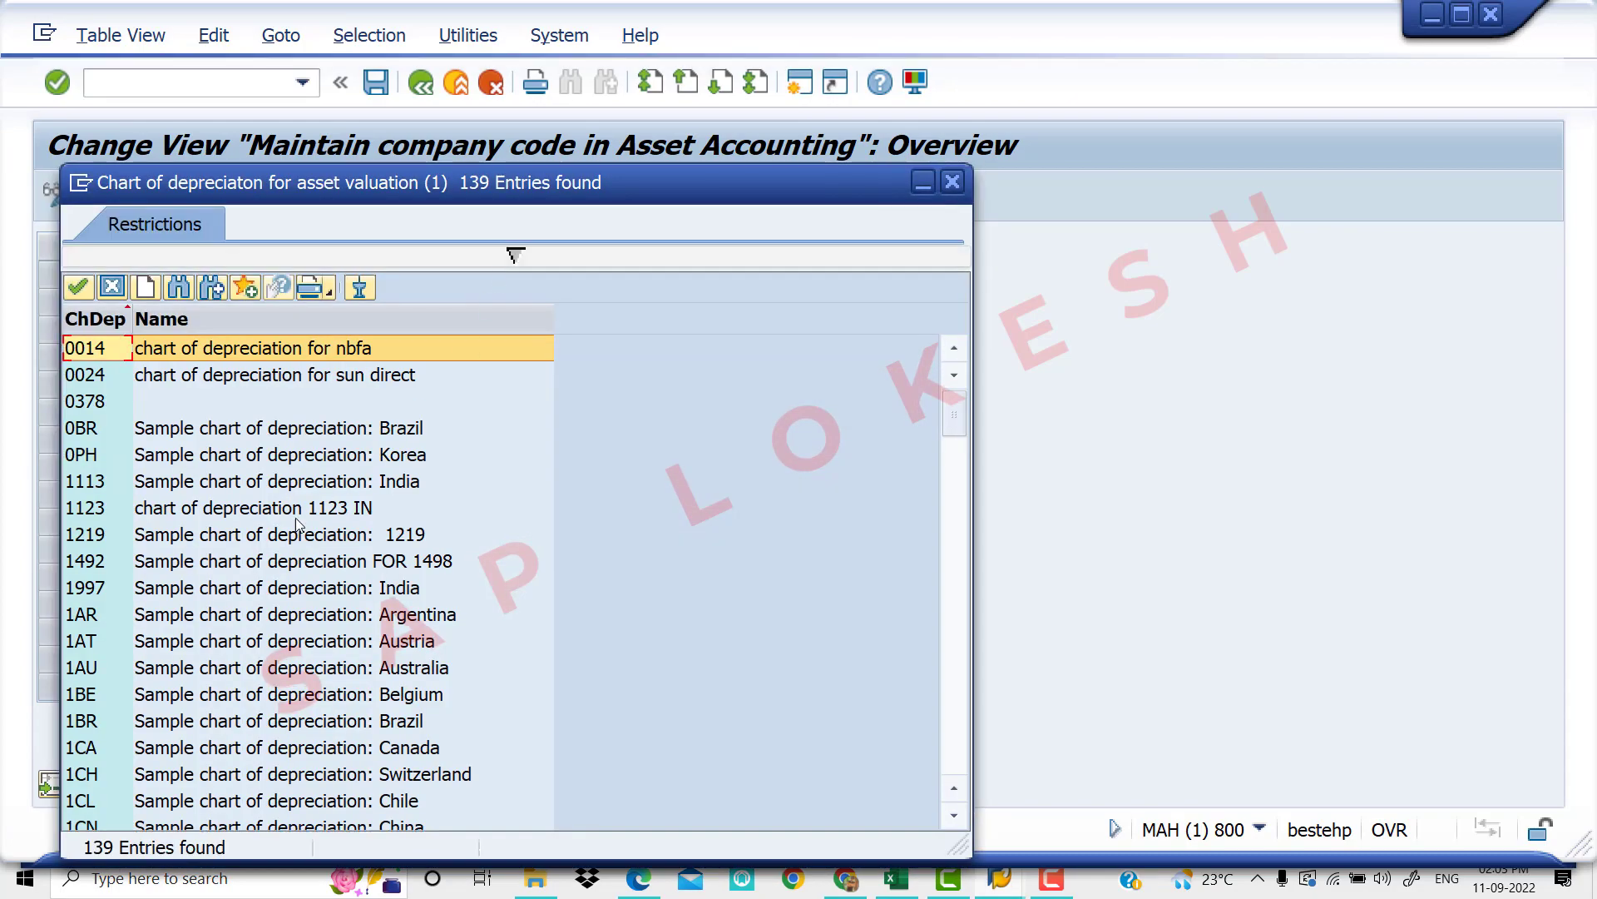
scroll(308, 540, "down", 10)
scroll(320, 552, "down", 15)
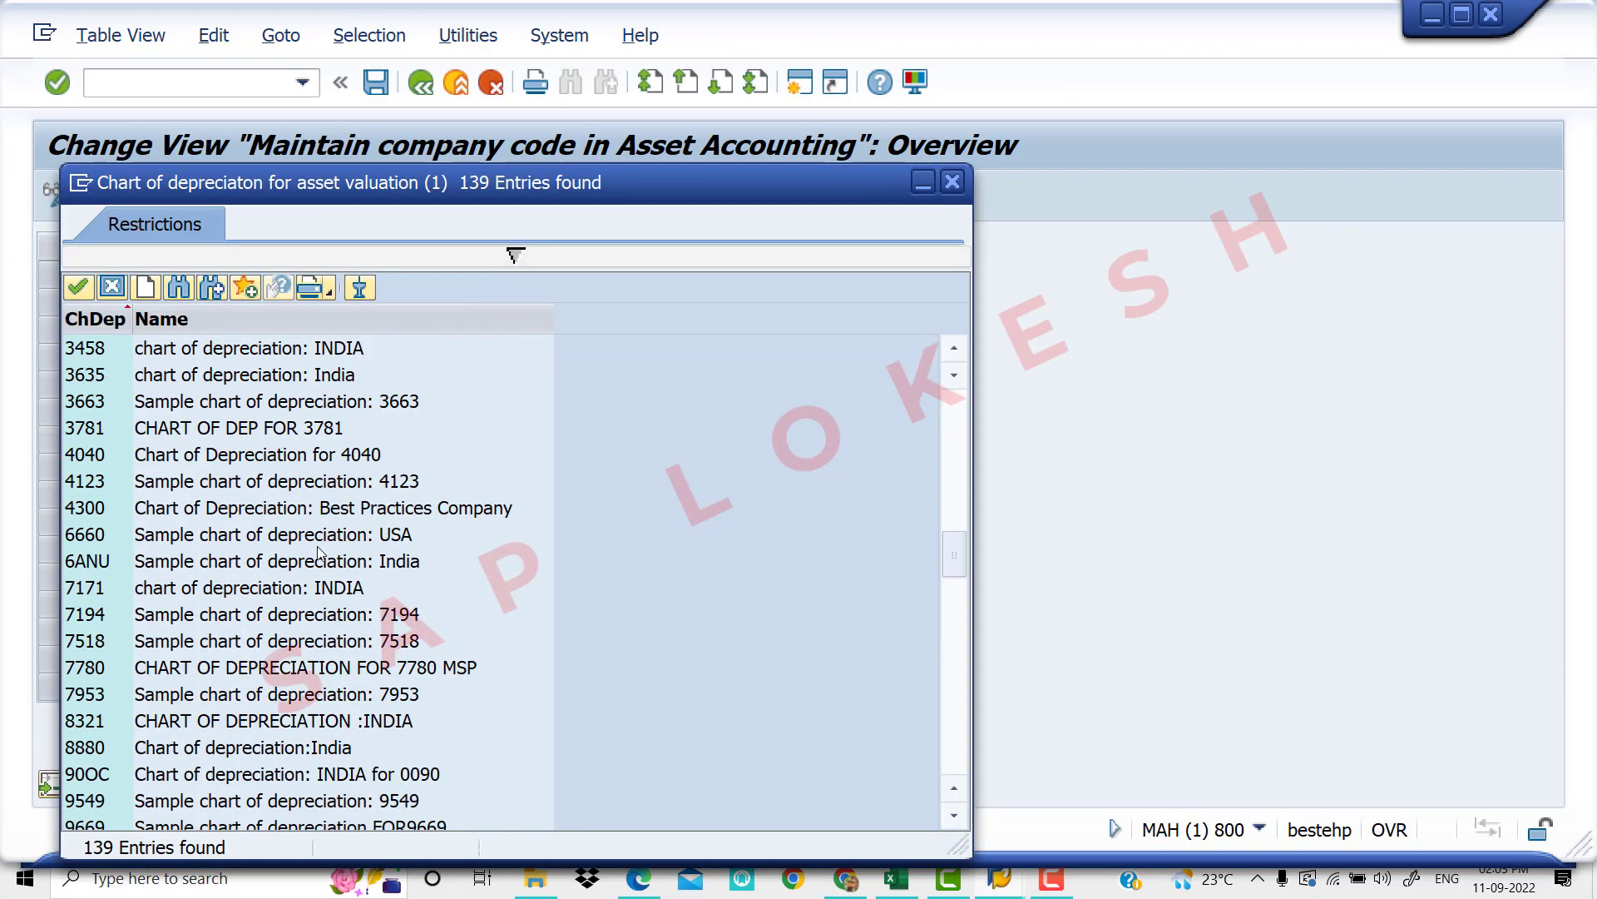
scroll(210, 569, "down", 20)
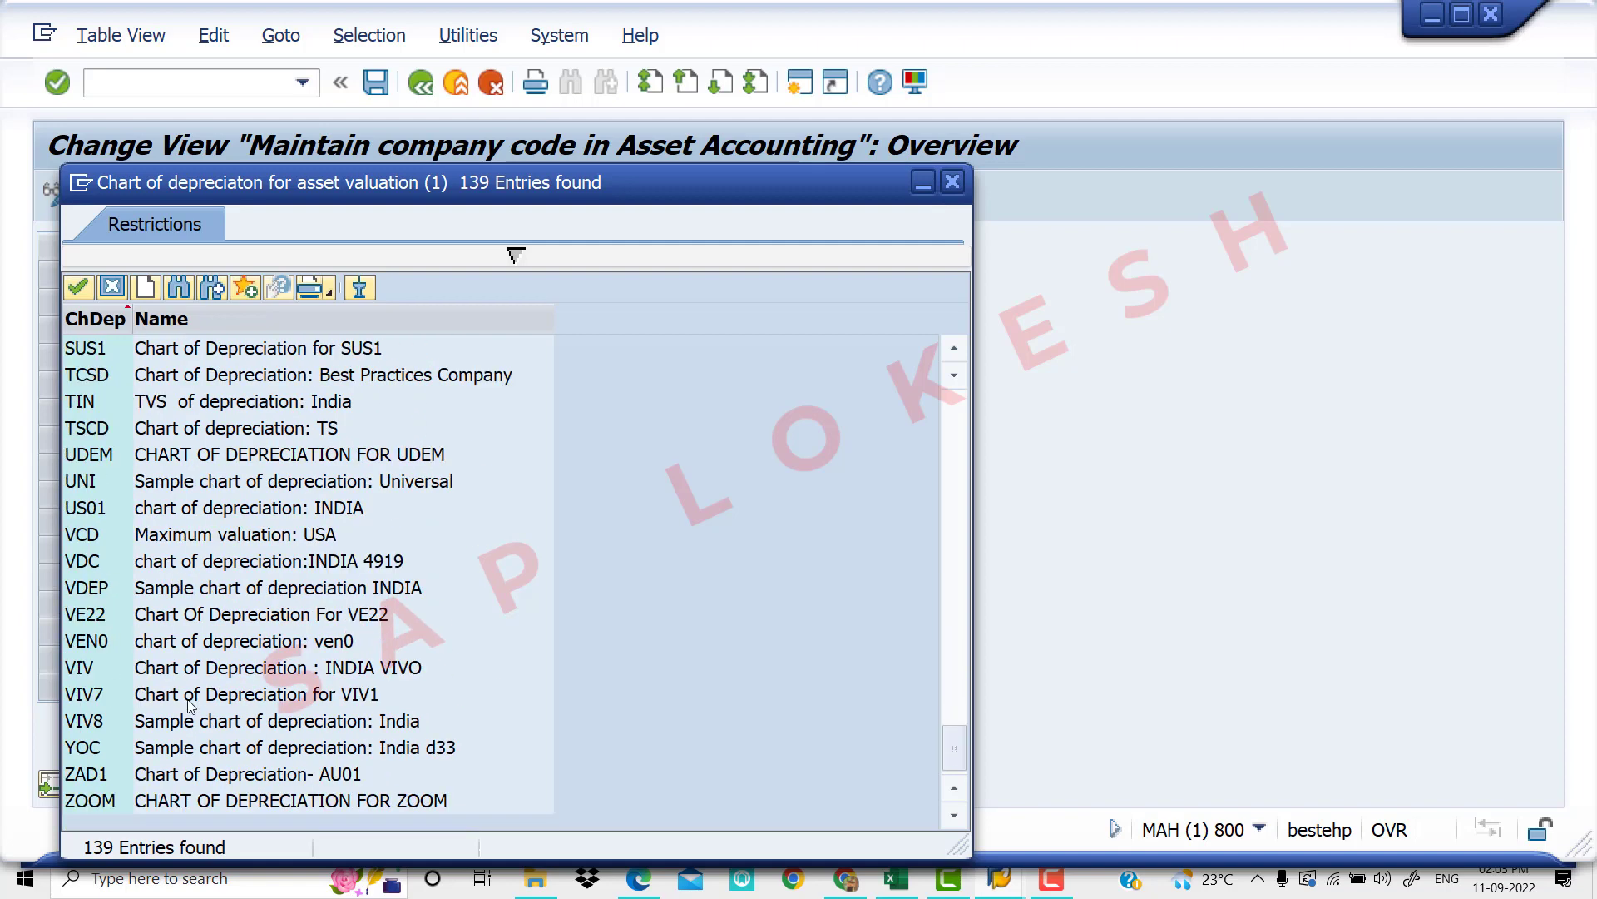
left_click(191, 701)
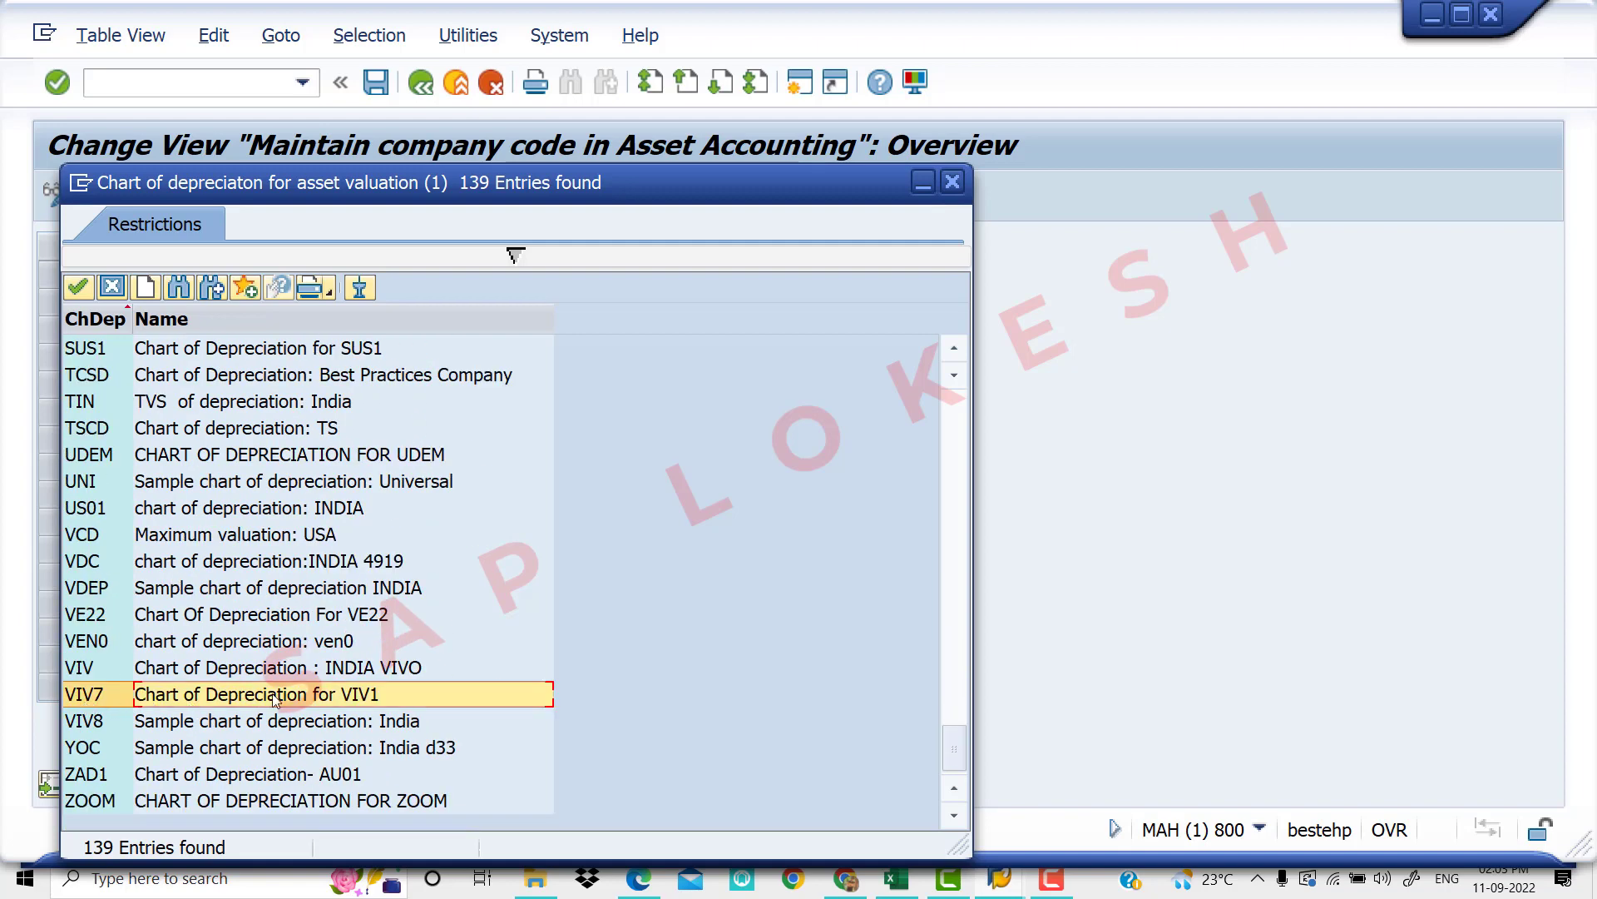
double_click(326, 701)
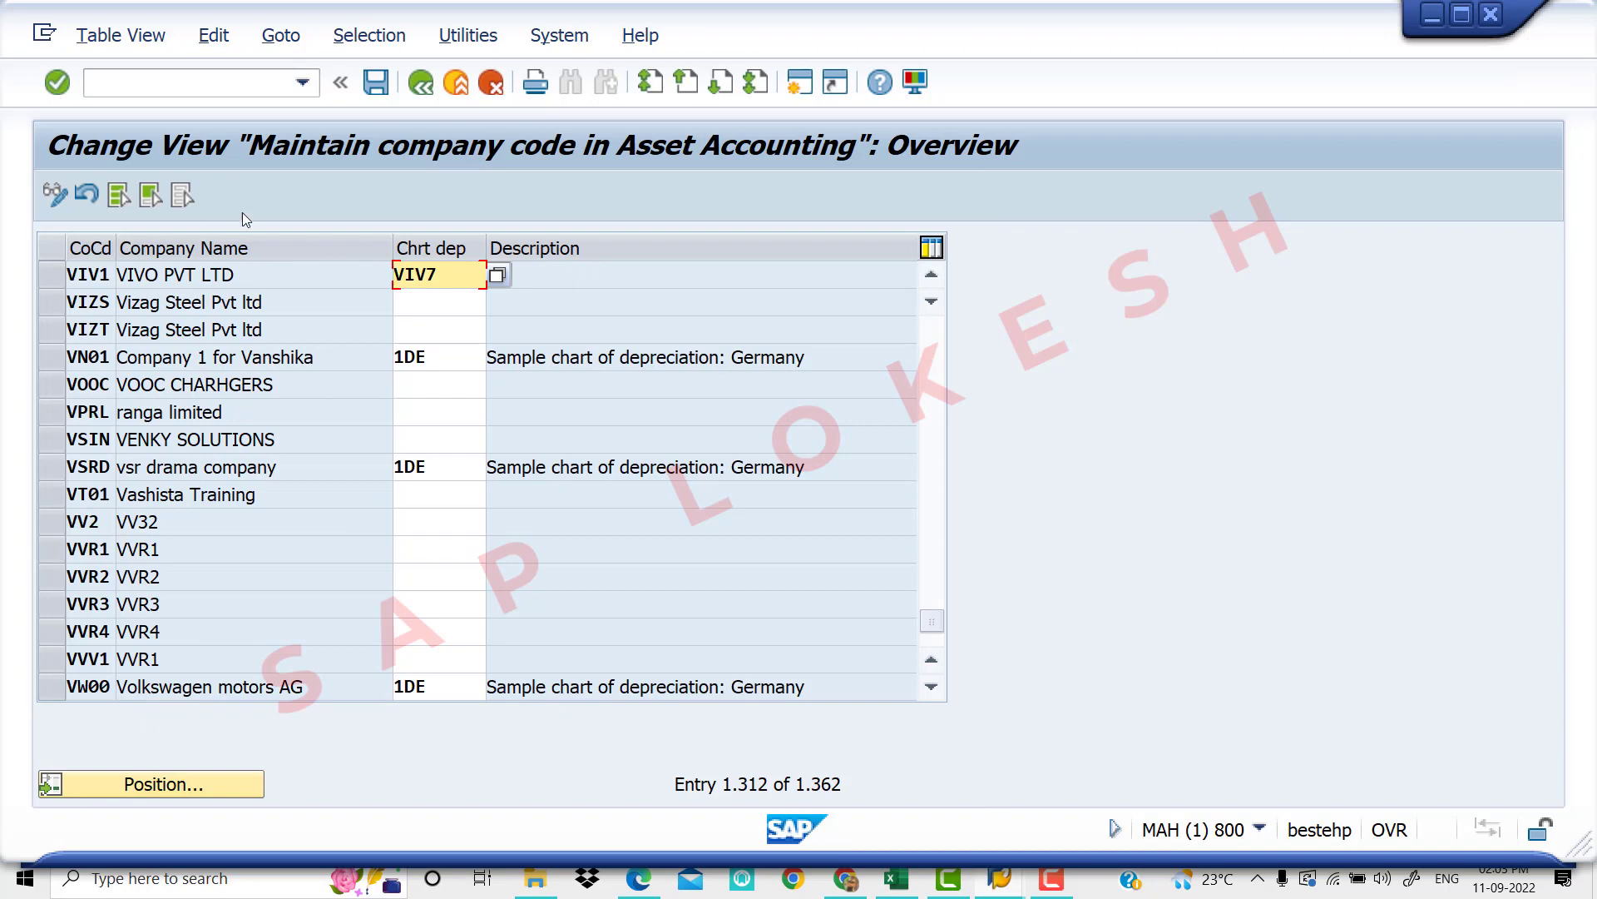
left_click(382, 87)
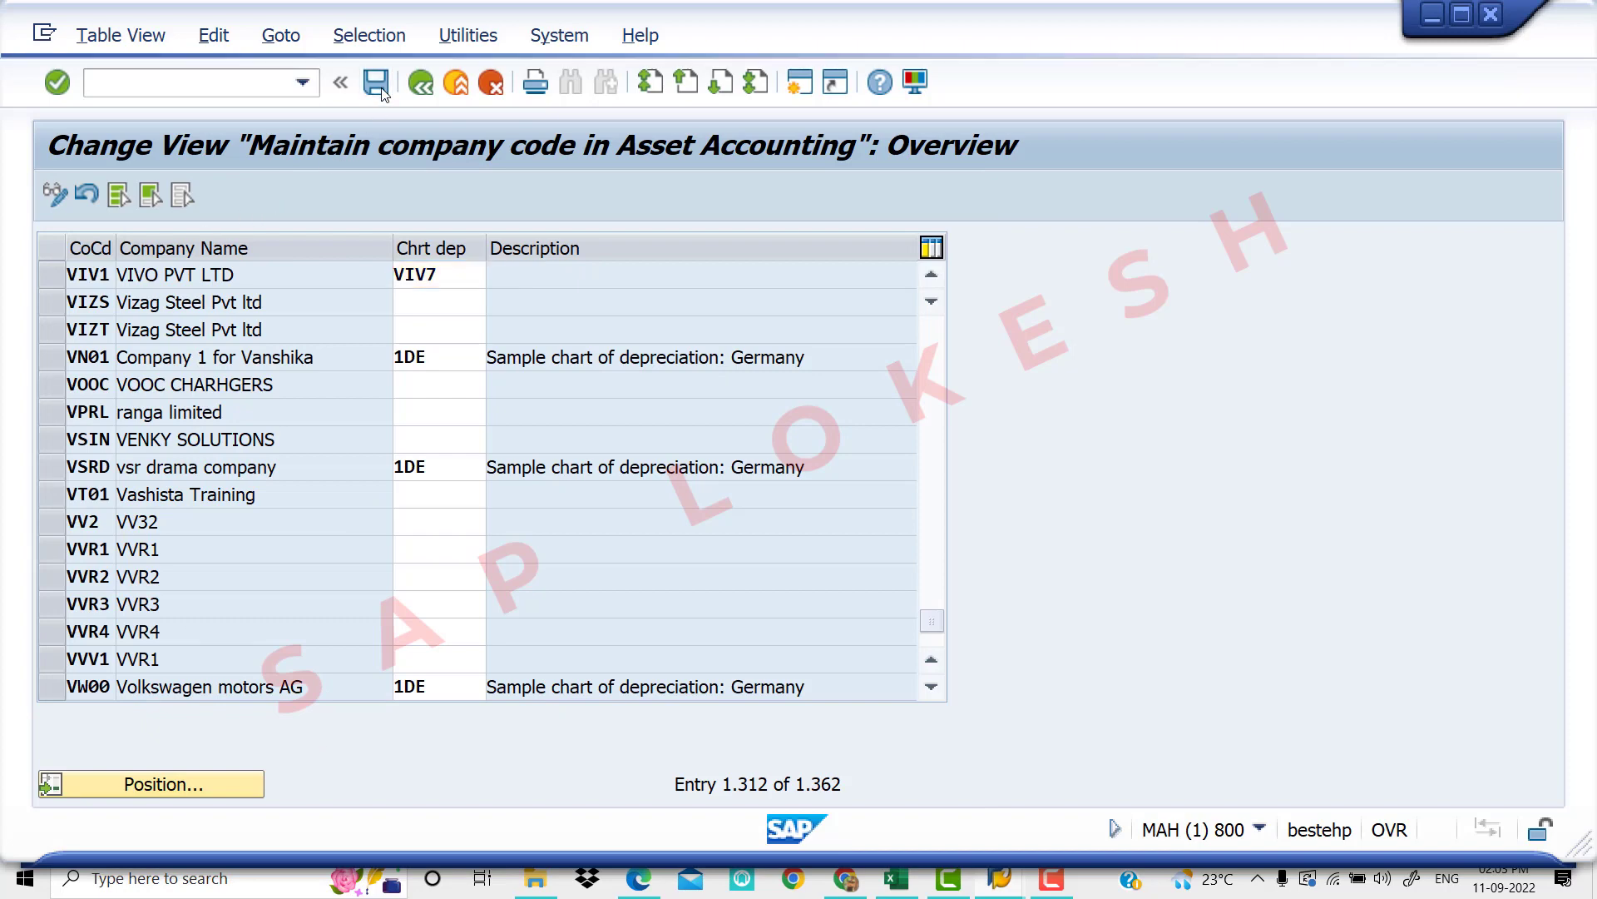
left_click(471, 493)
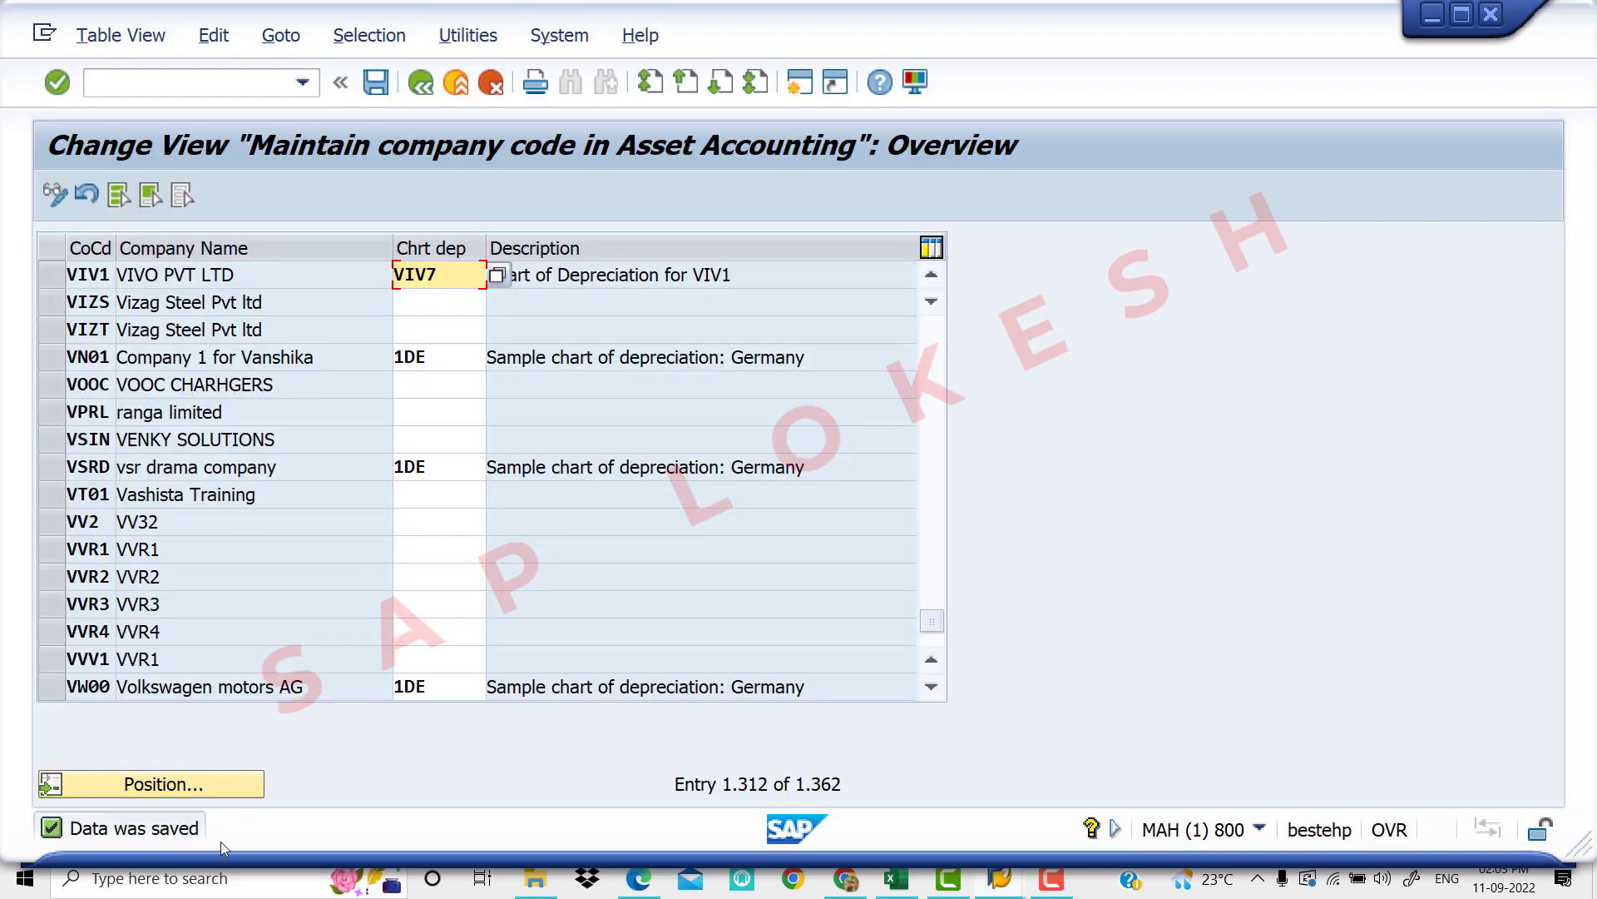
Switch to the Excel configuration list and check the T code for assigning the chart of depreciation and the Specify Account Determination entry
key("alt+Tab")
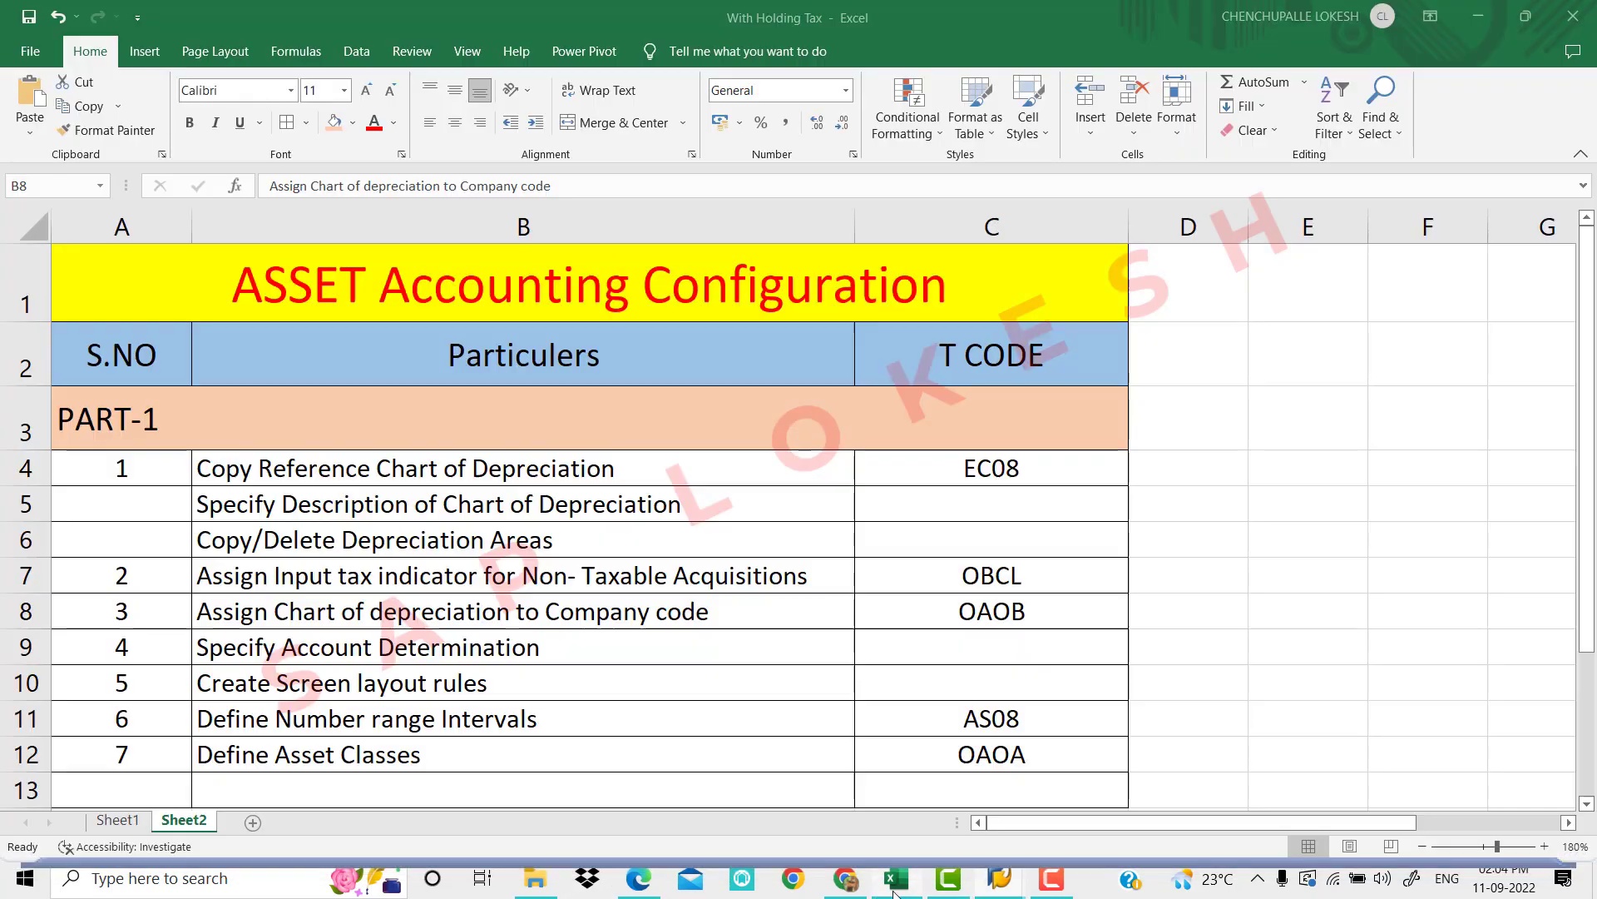
left_click(389, 622)
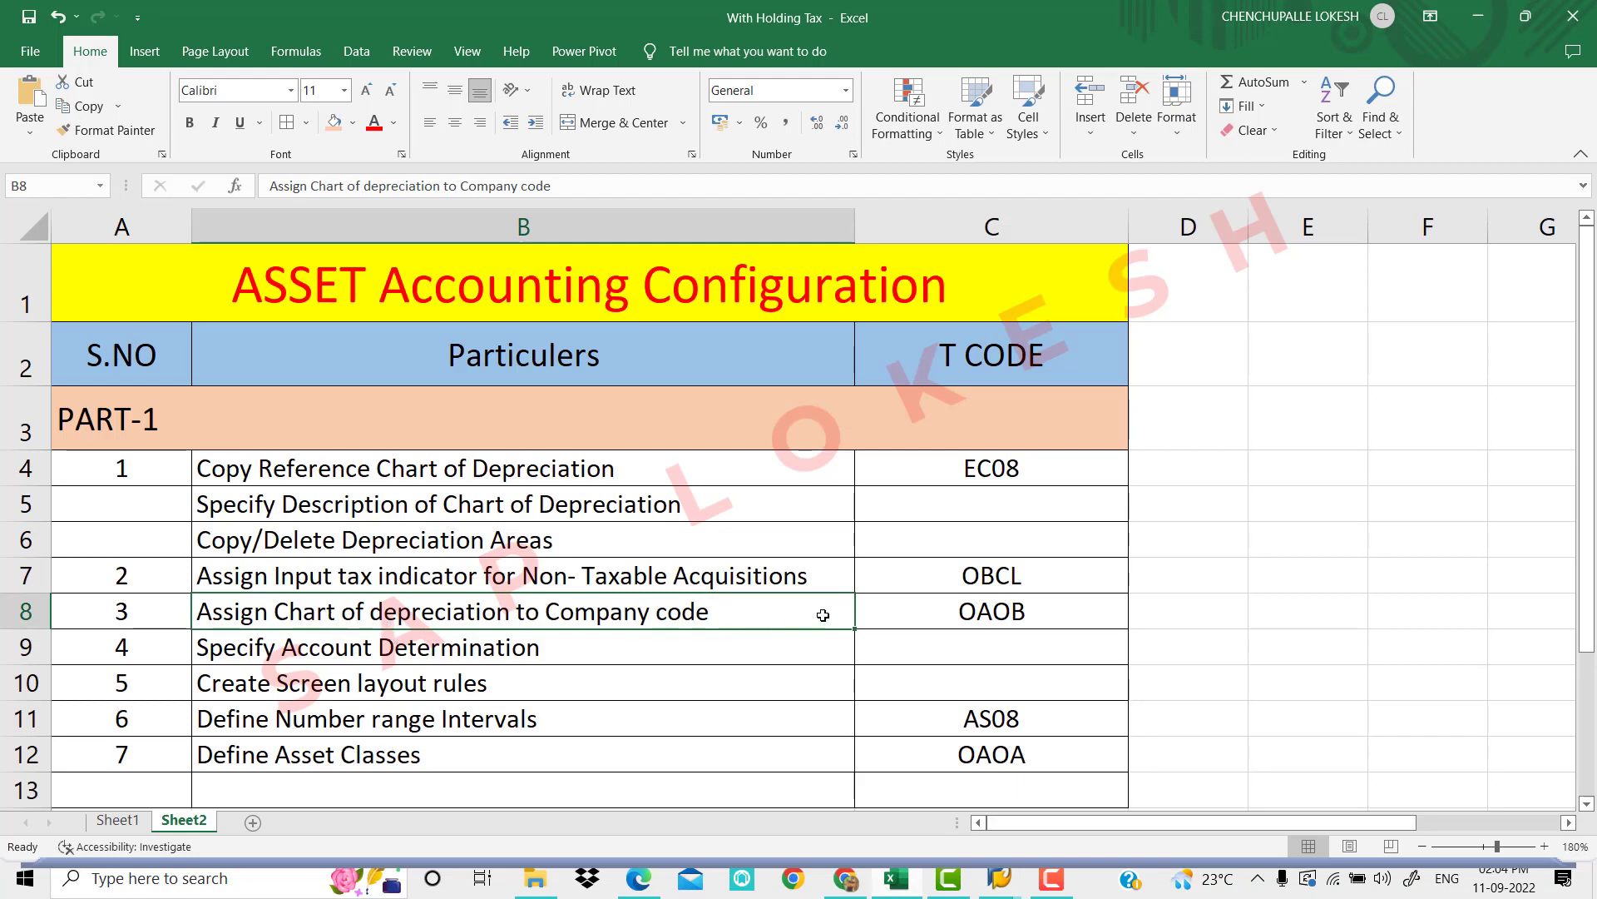
left_click(952, 611)
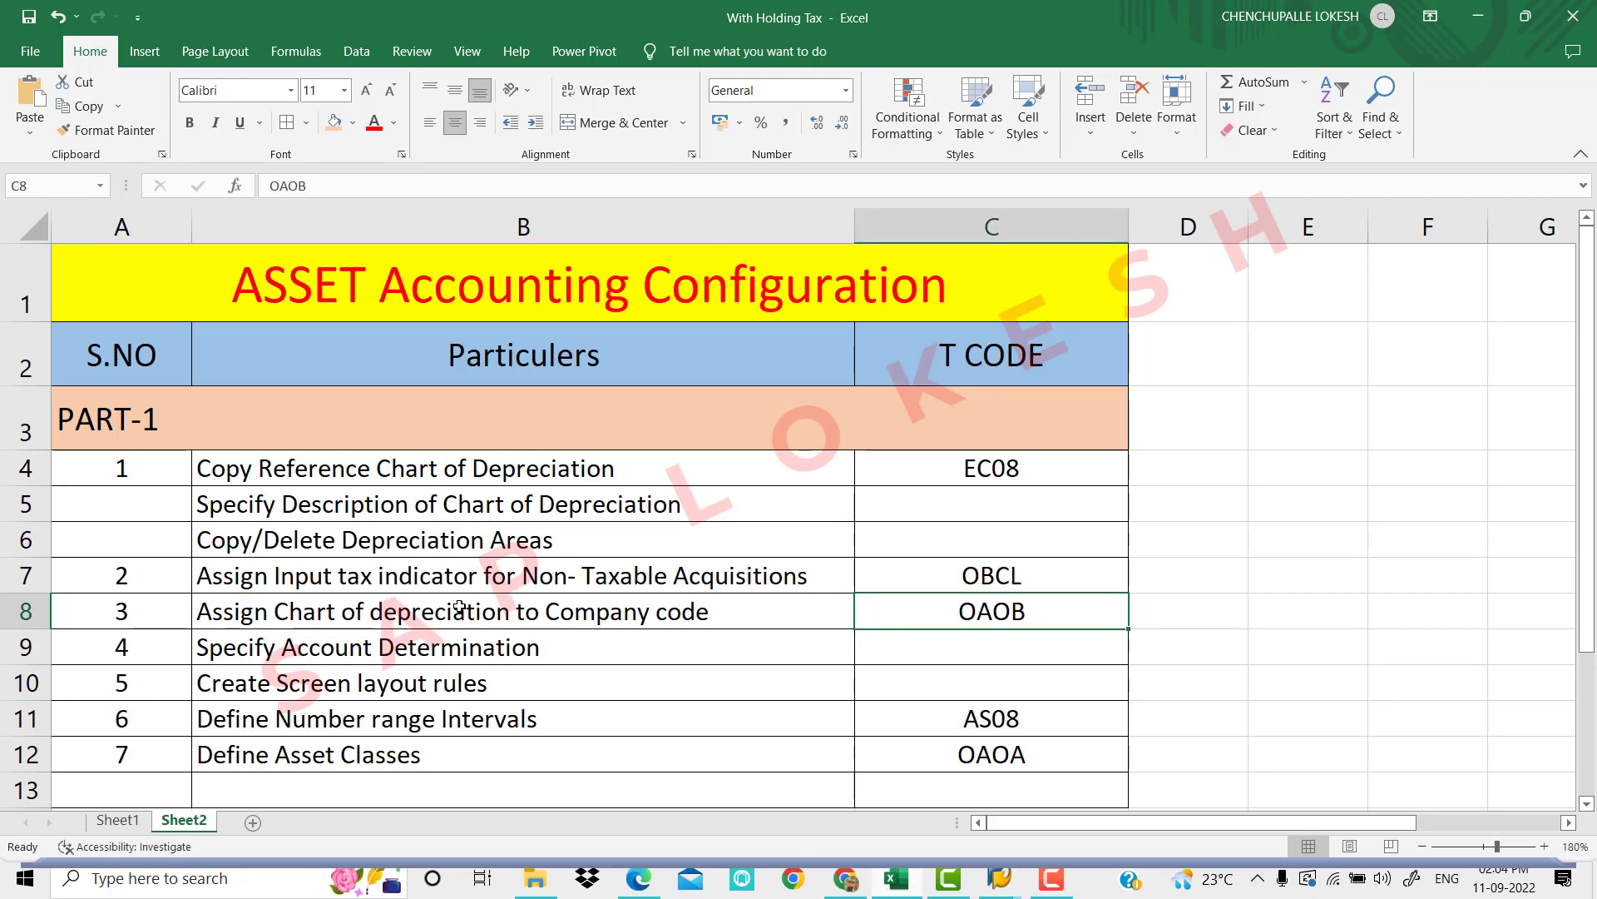
scroll(460, 606, "down", 2)
scroll(427, 596, "up", 1)
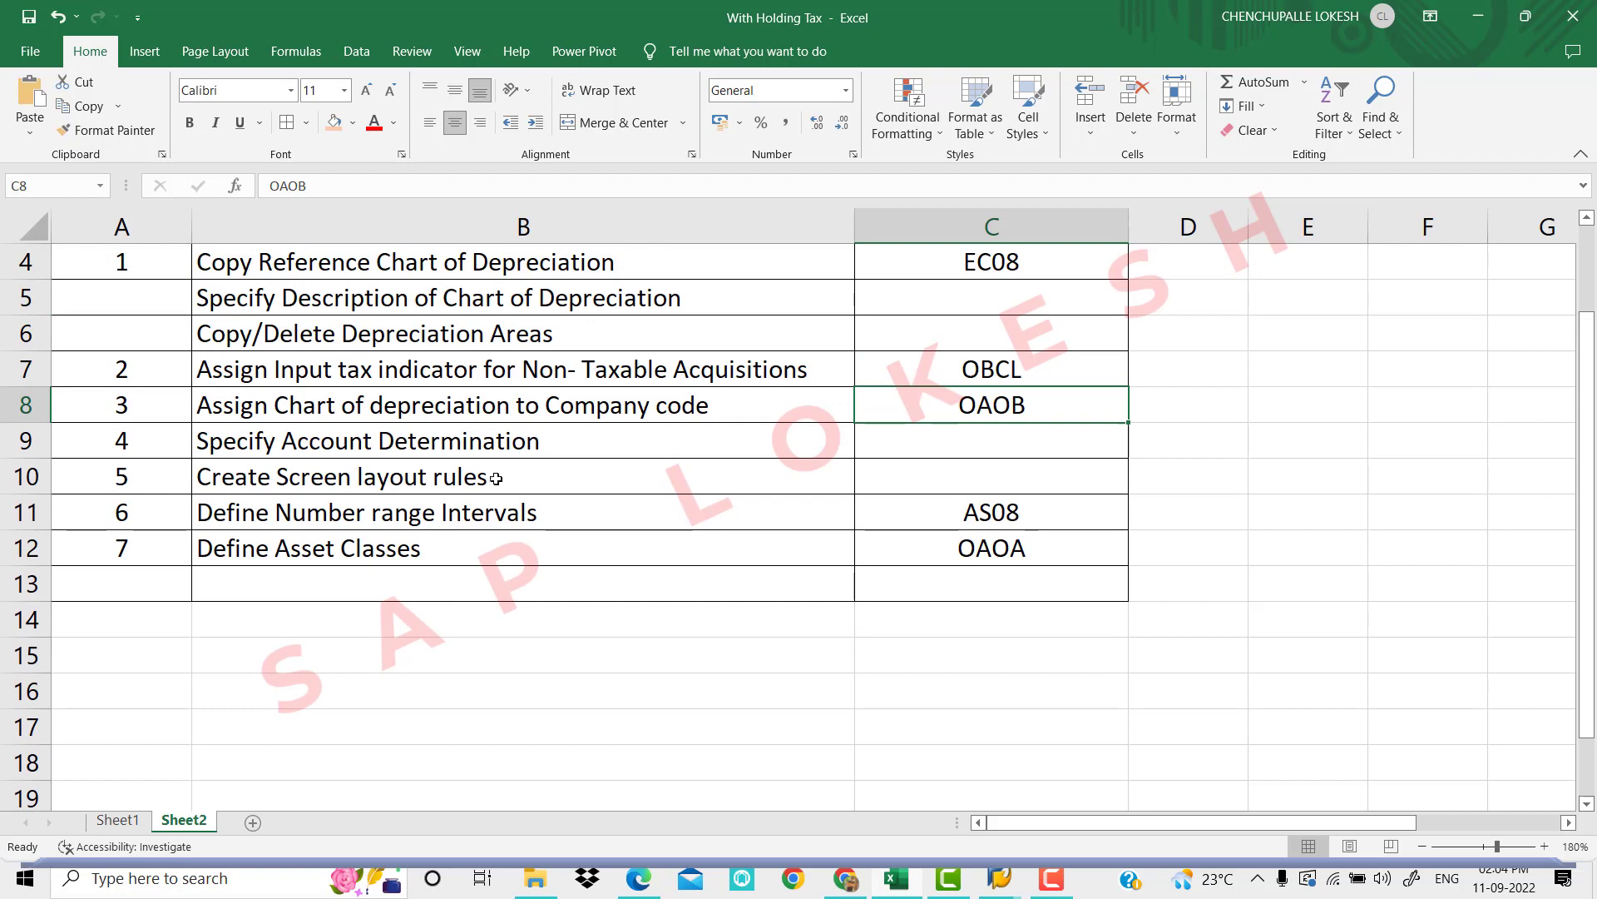
scroll(499, 478, "up", 1)
left_click(328, 653)
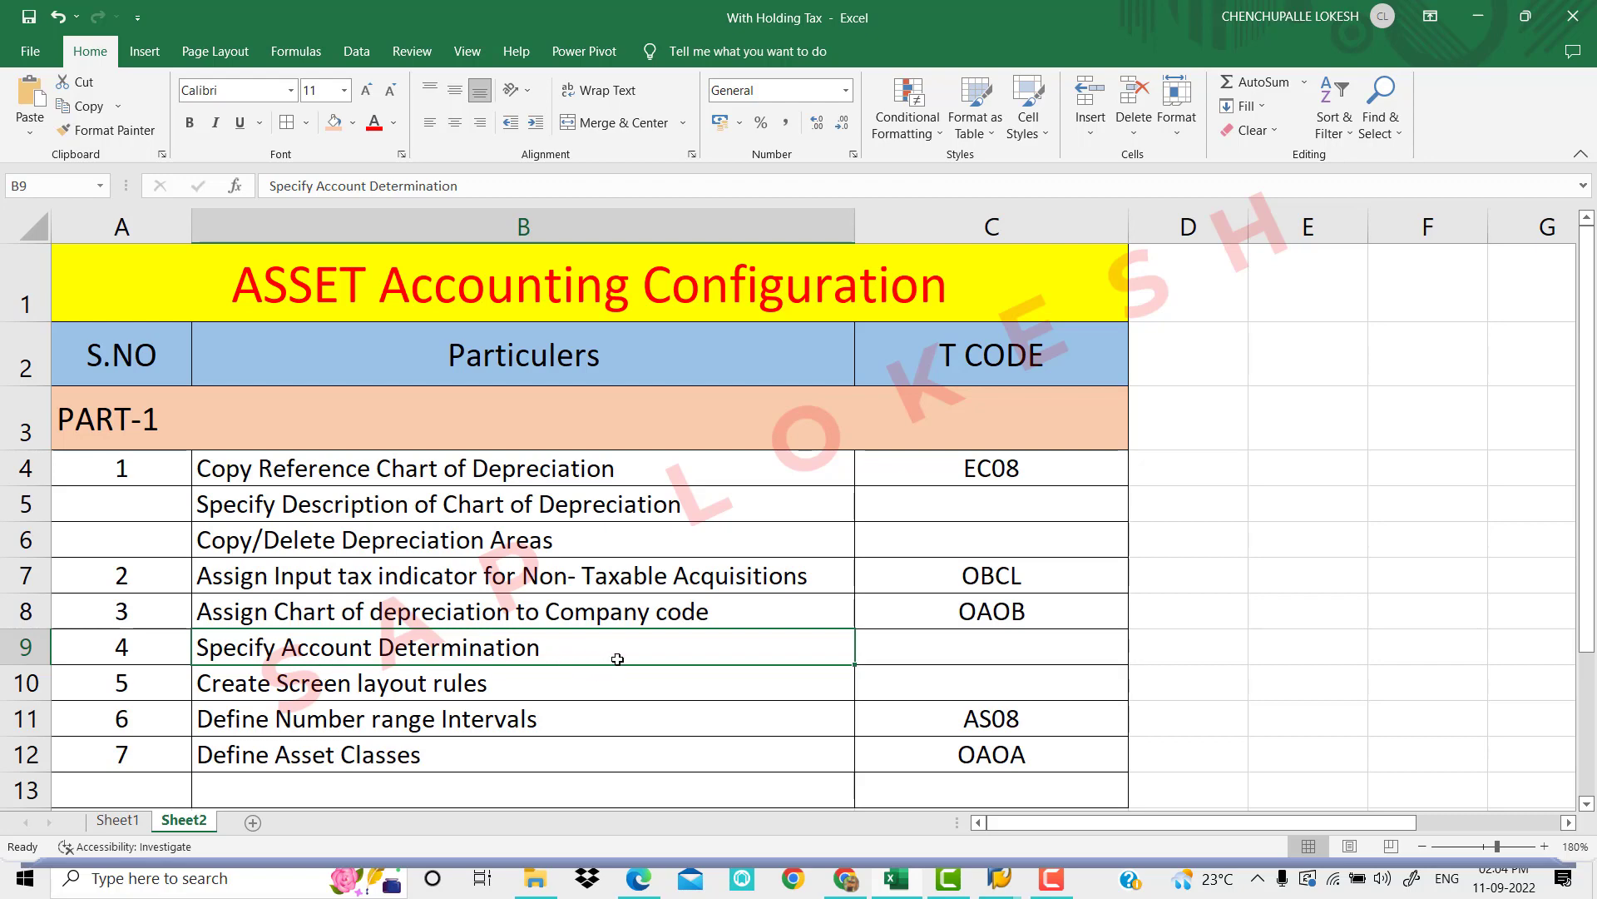
Switch back to SAP, return to the implementation guide and open Specify Account Determination under Organizational Structures, Asset Classes
left_click(911, 656)
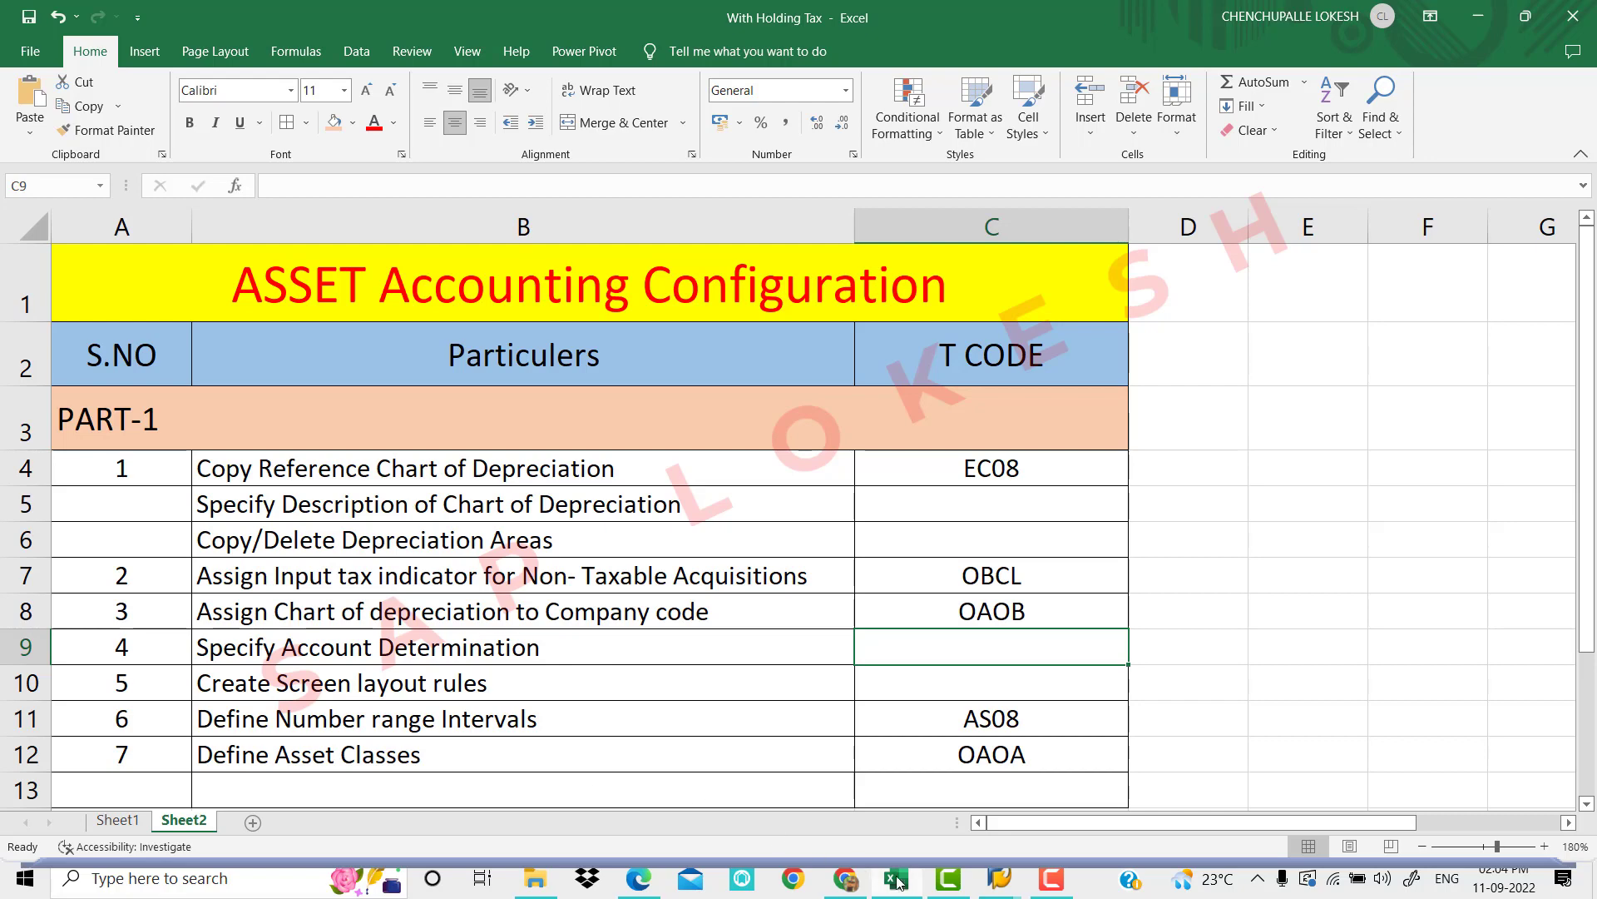
mouse_move(998, 882)
left_click(1059, 763)
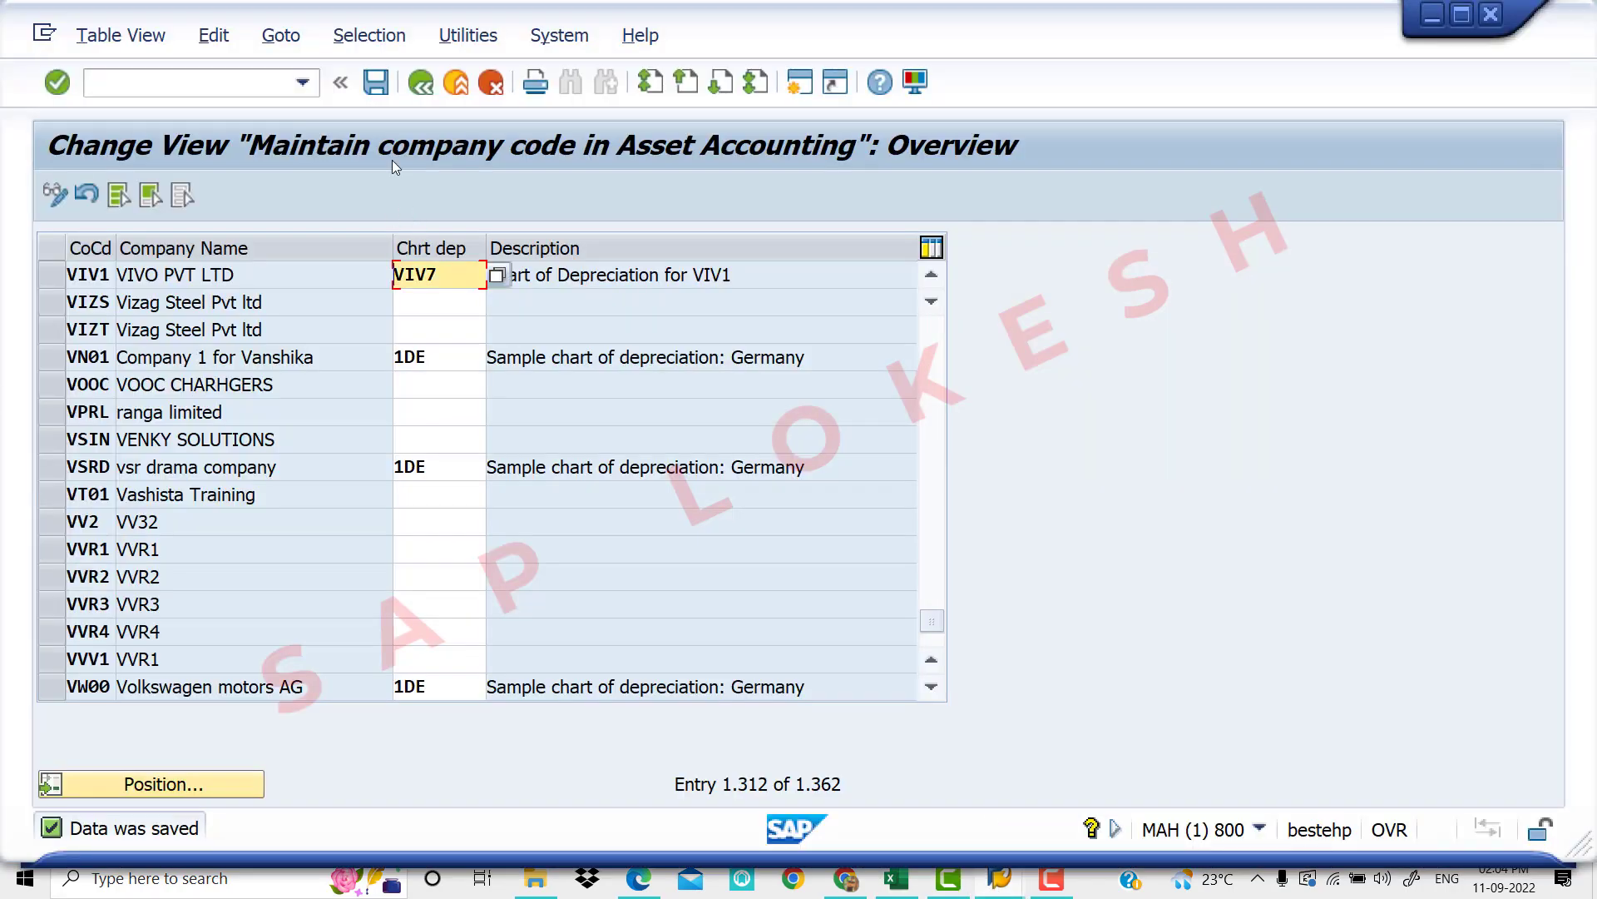
left_click(422, 82)
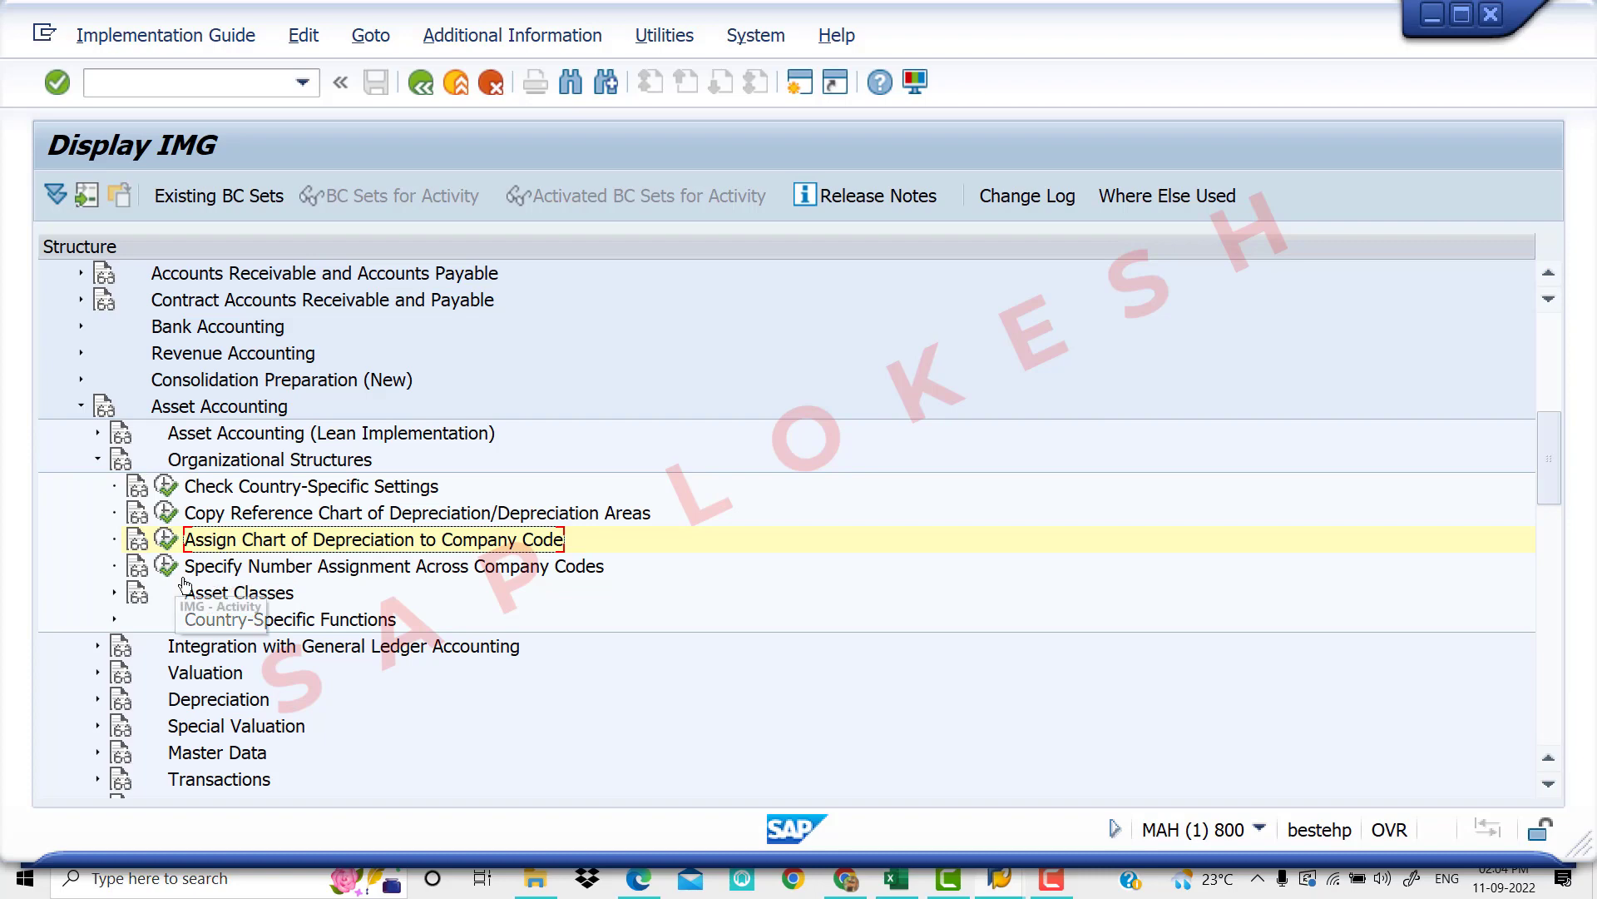
left_click(115, 594)
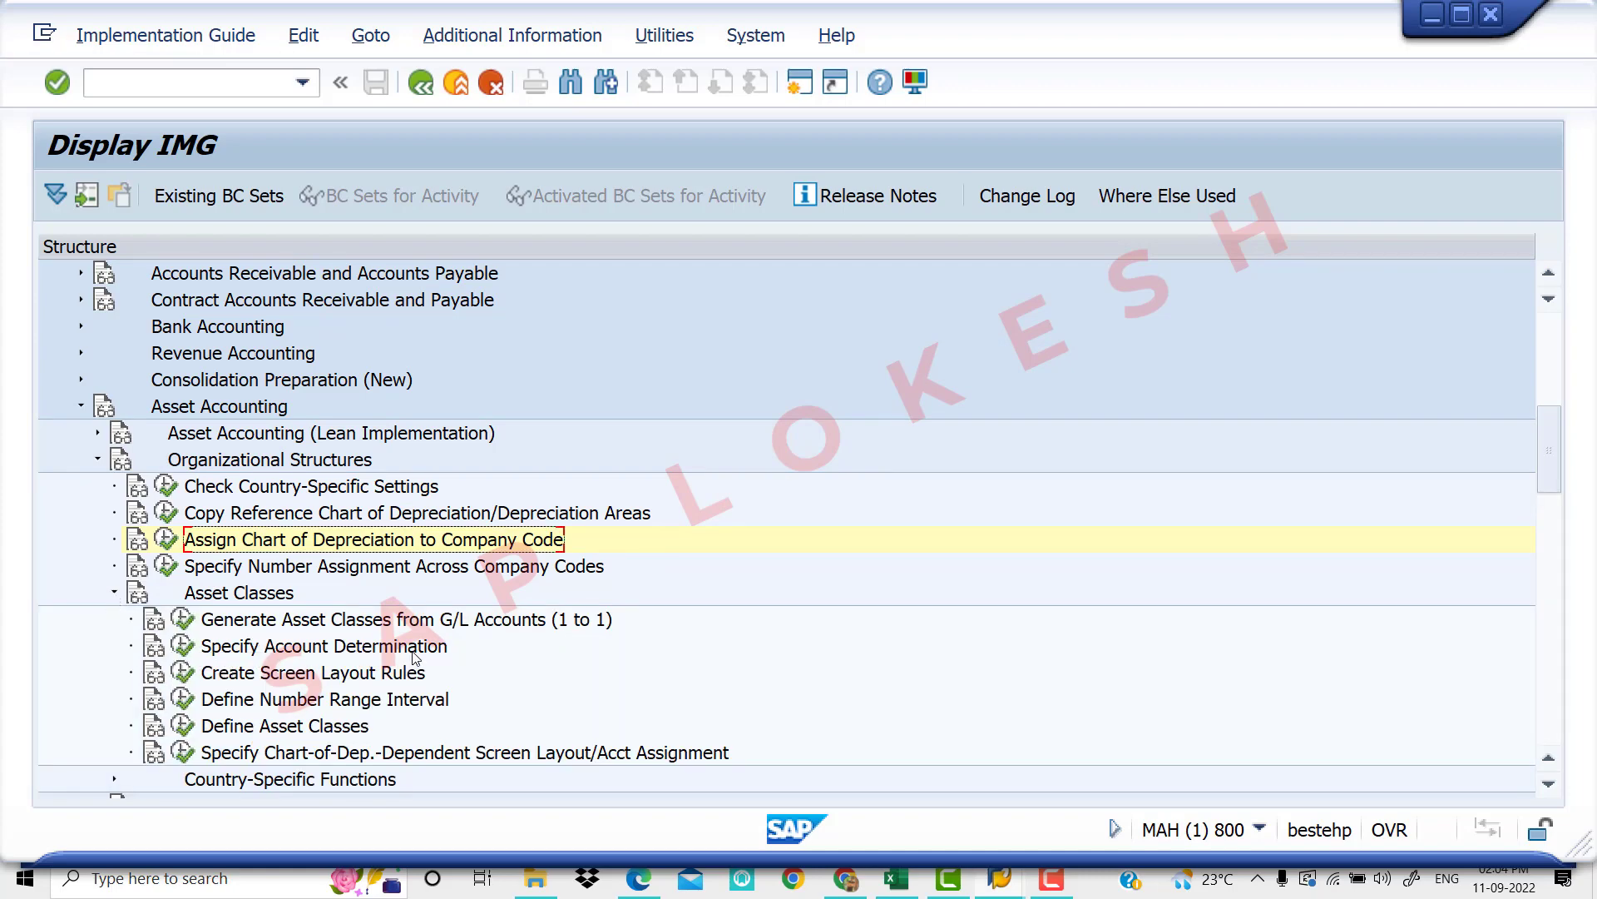
left_click(181, 648)
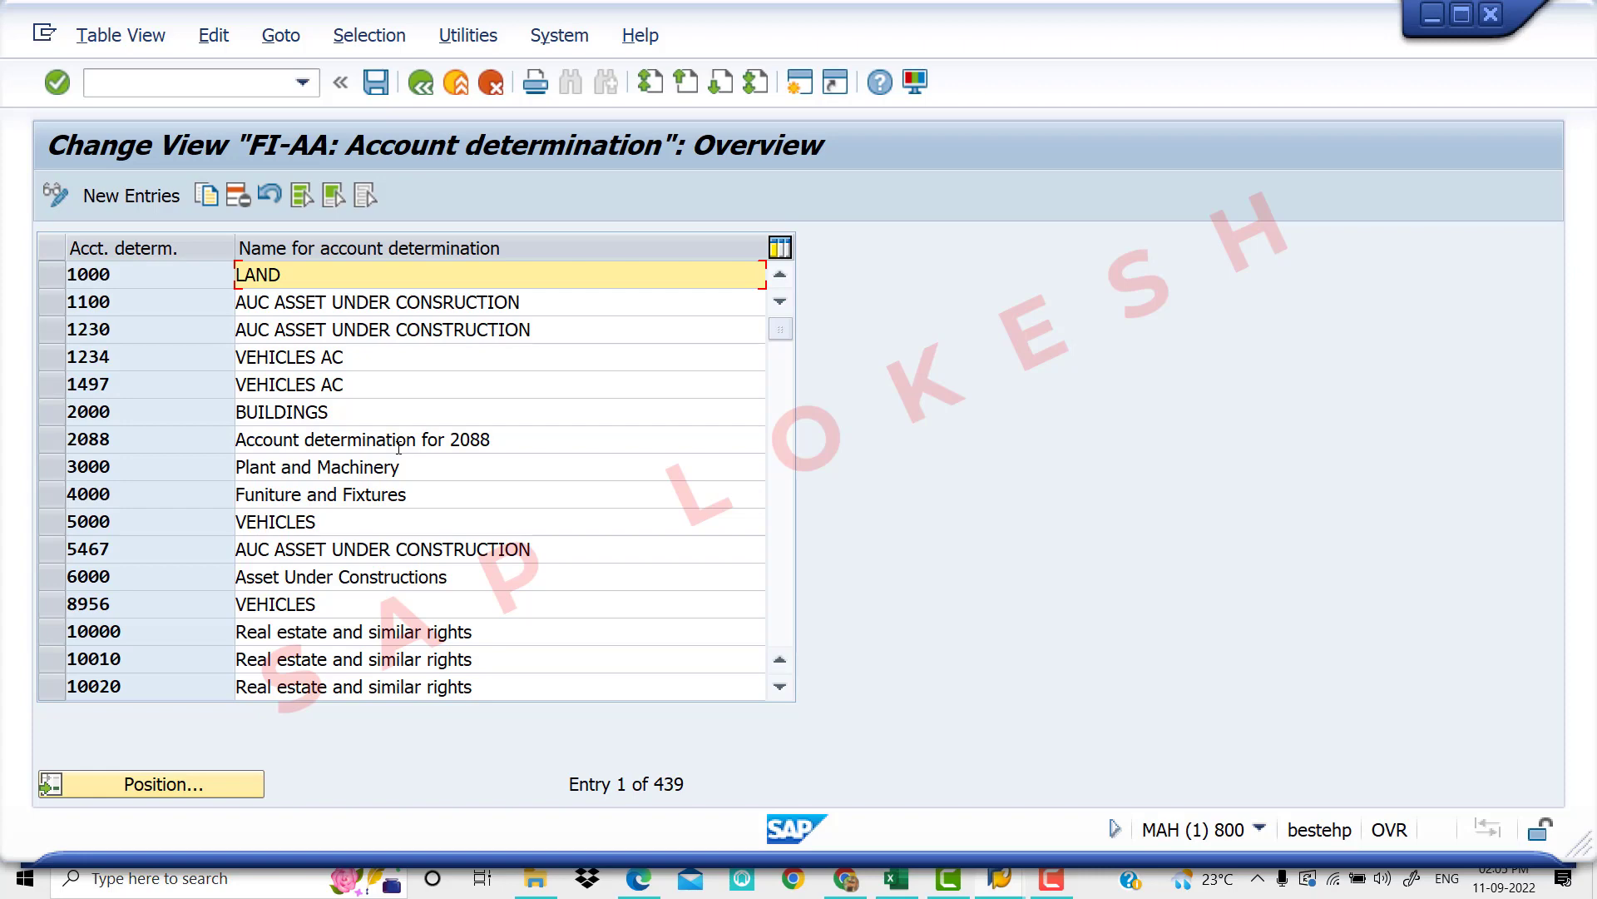
Start new entries in the account determination view and add VIV10 with the name MACHINERY
double_click(344, 413)
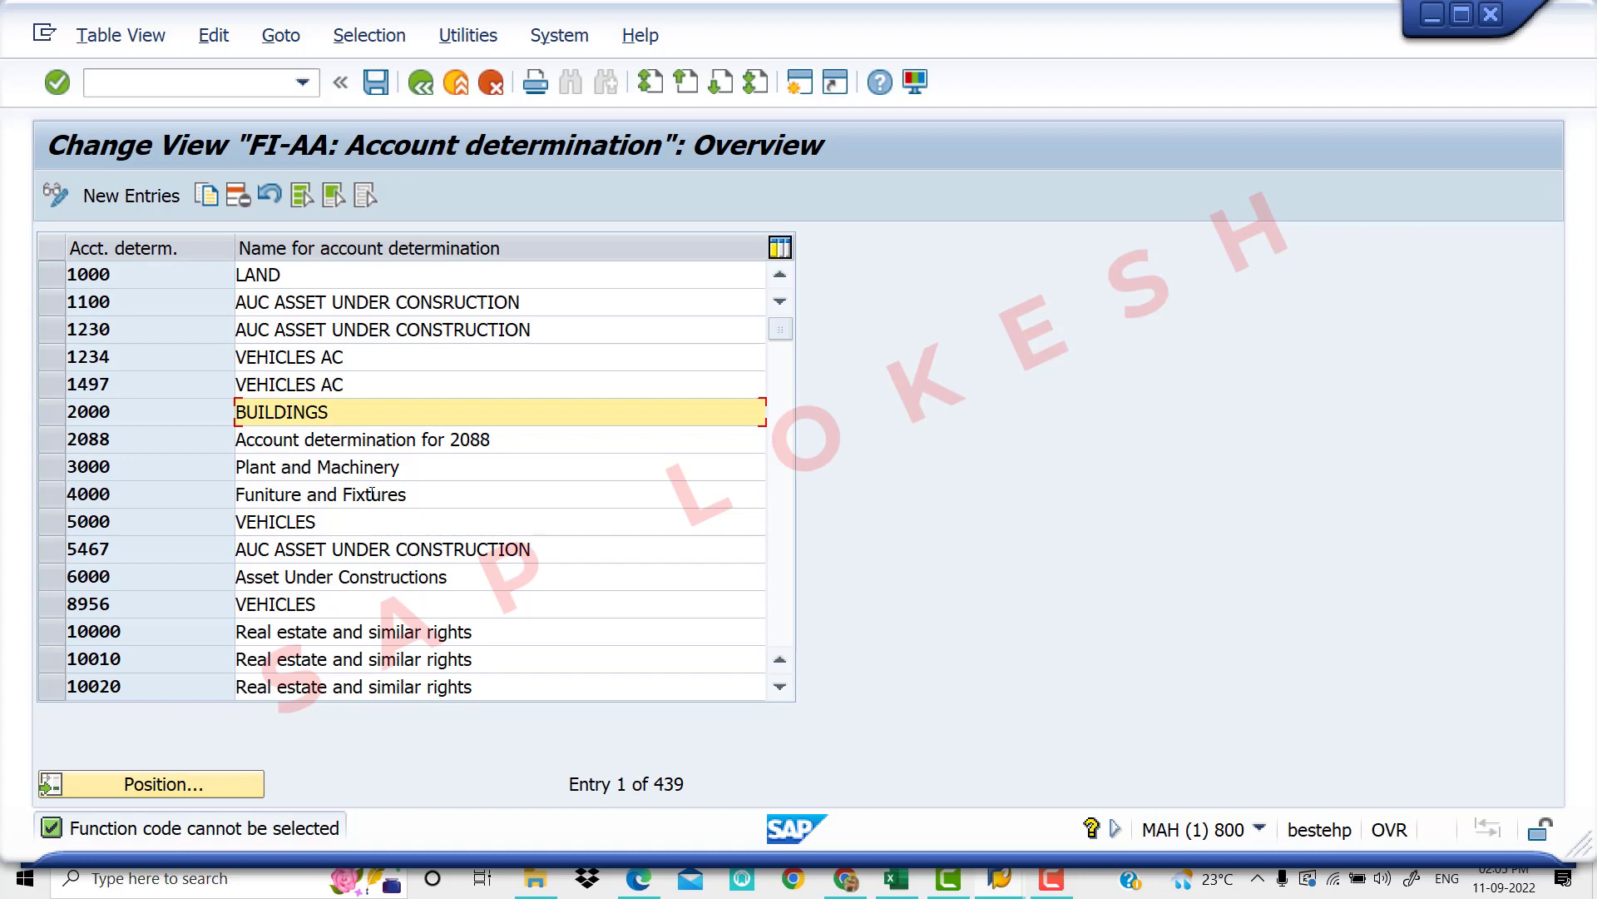
left_click(129, 198)
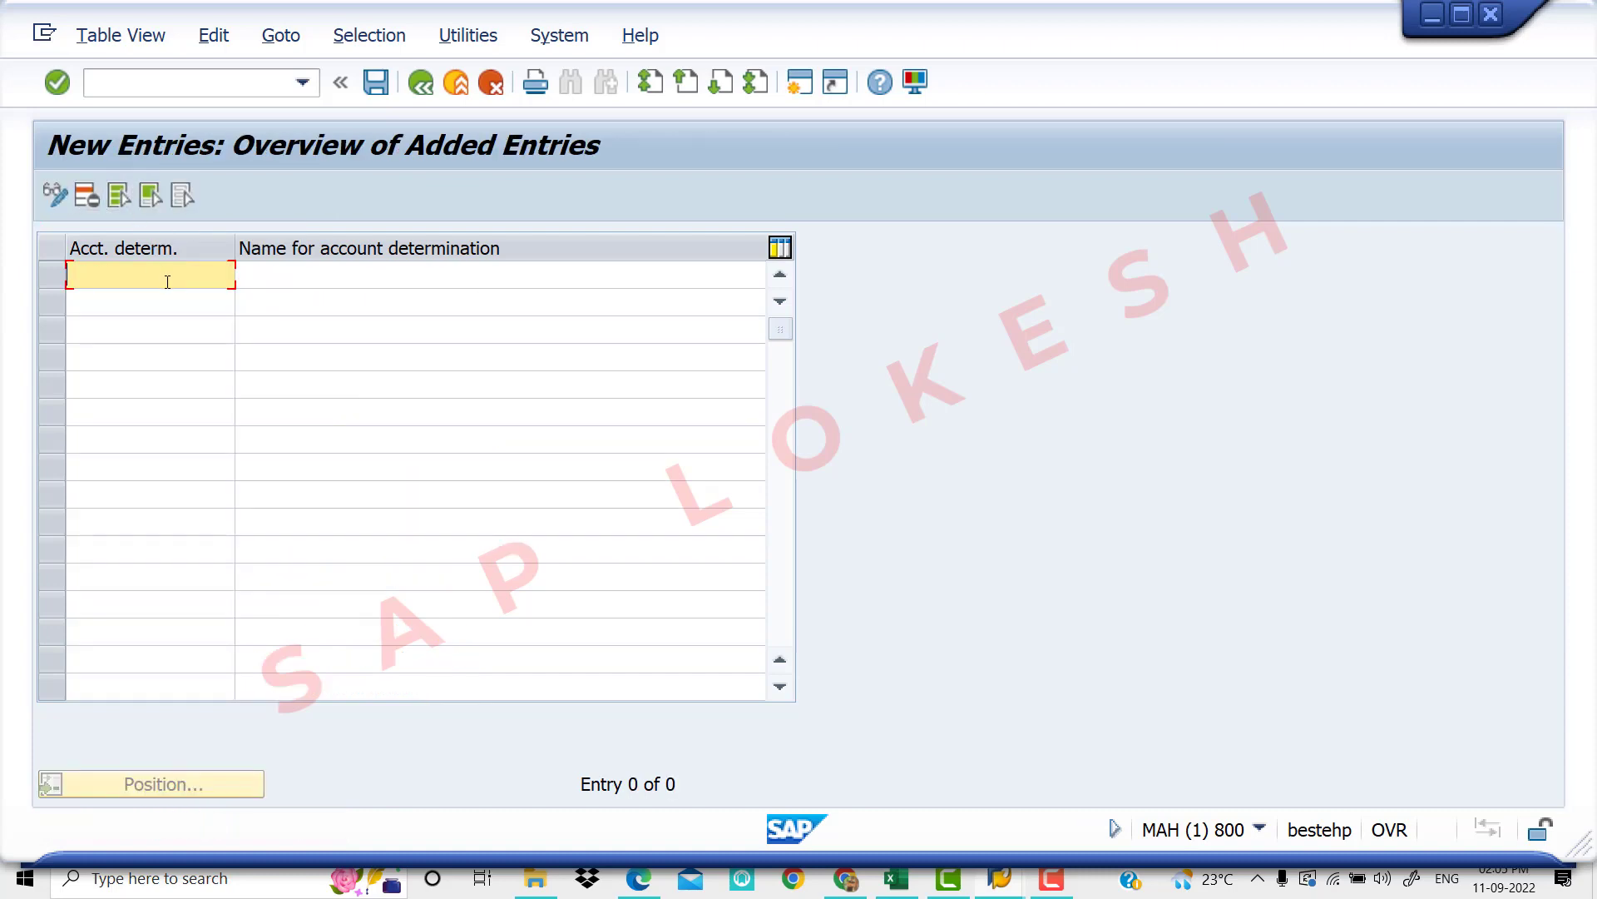
type("VIV10")
left_click(322, 275)
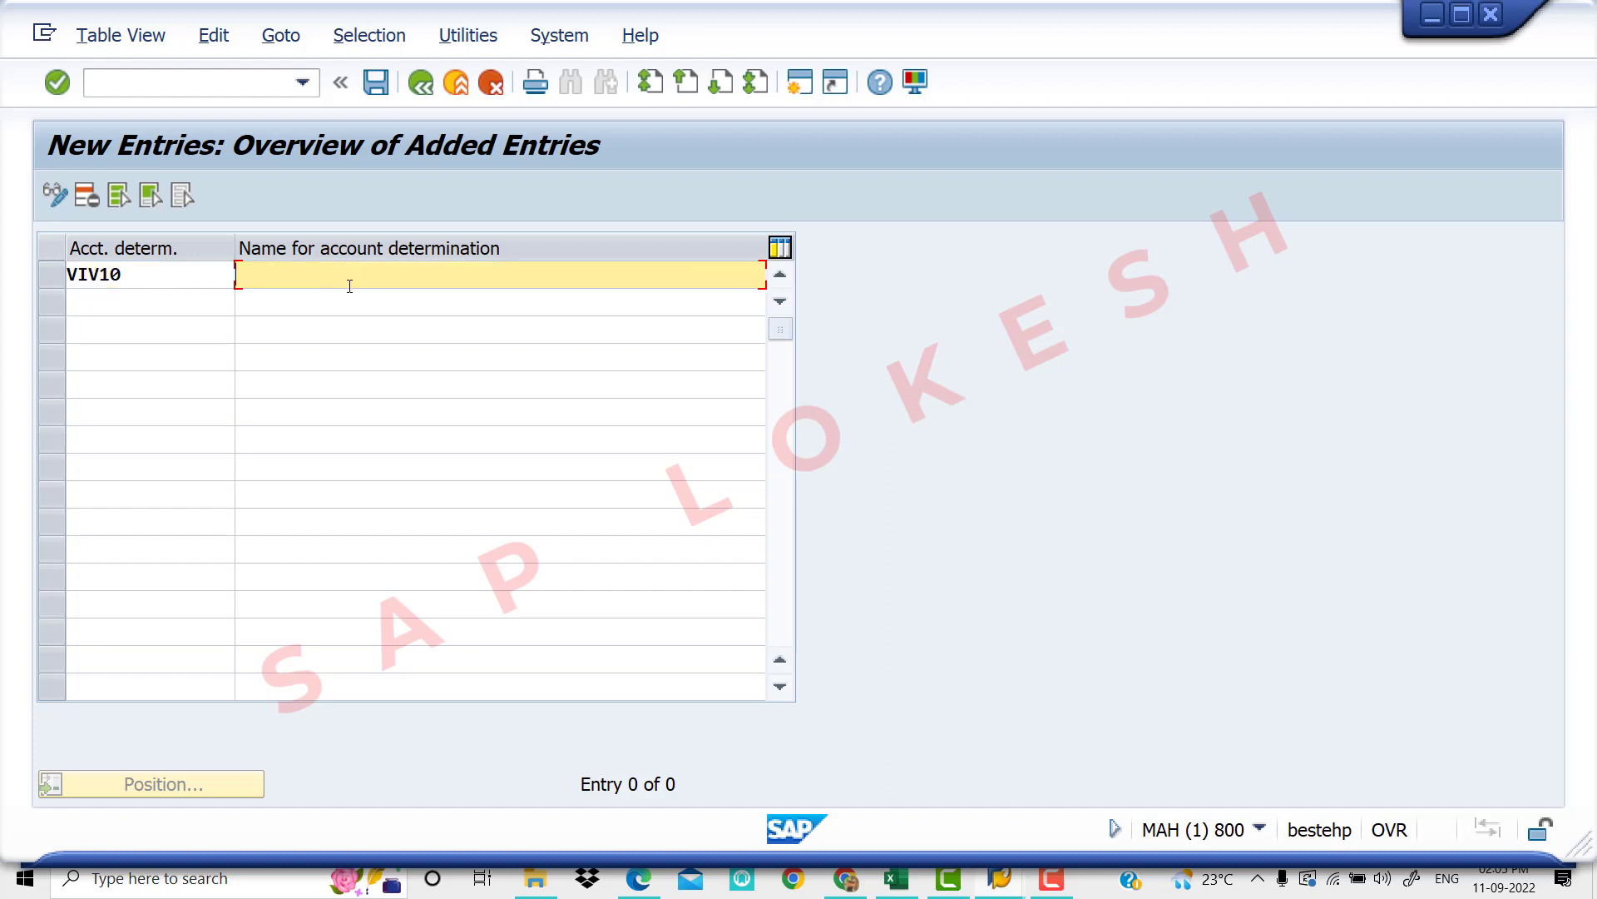
type("MACHINERY")
Add account determination VIV11 with the name BUILDING in the second row
left_click(103, 301)
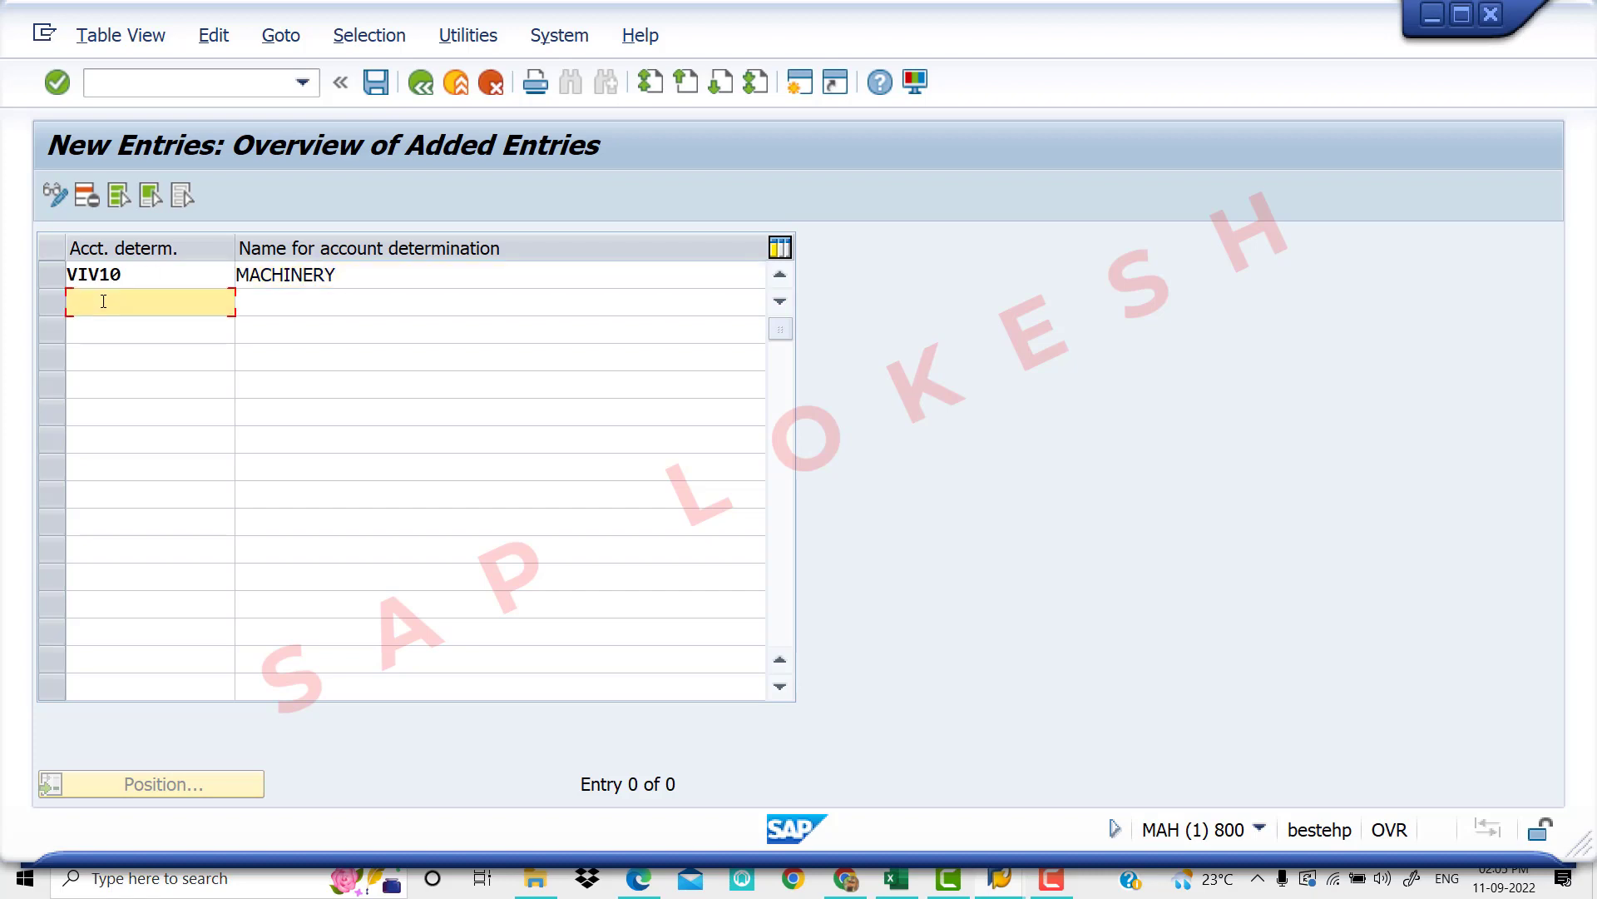
type("VIV11")
key("Tab")
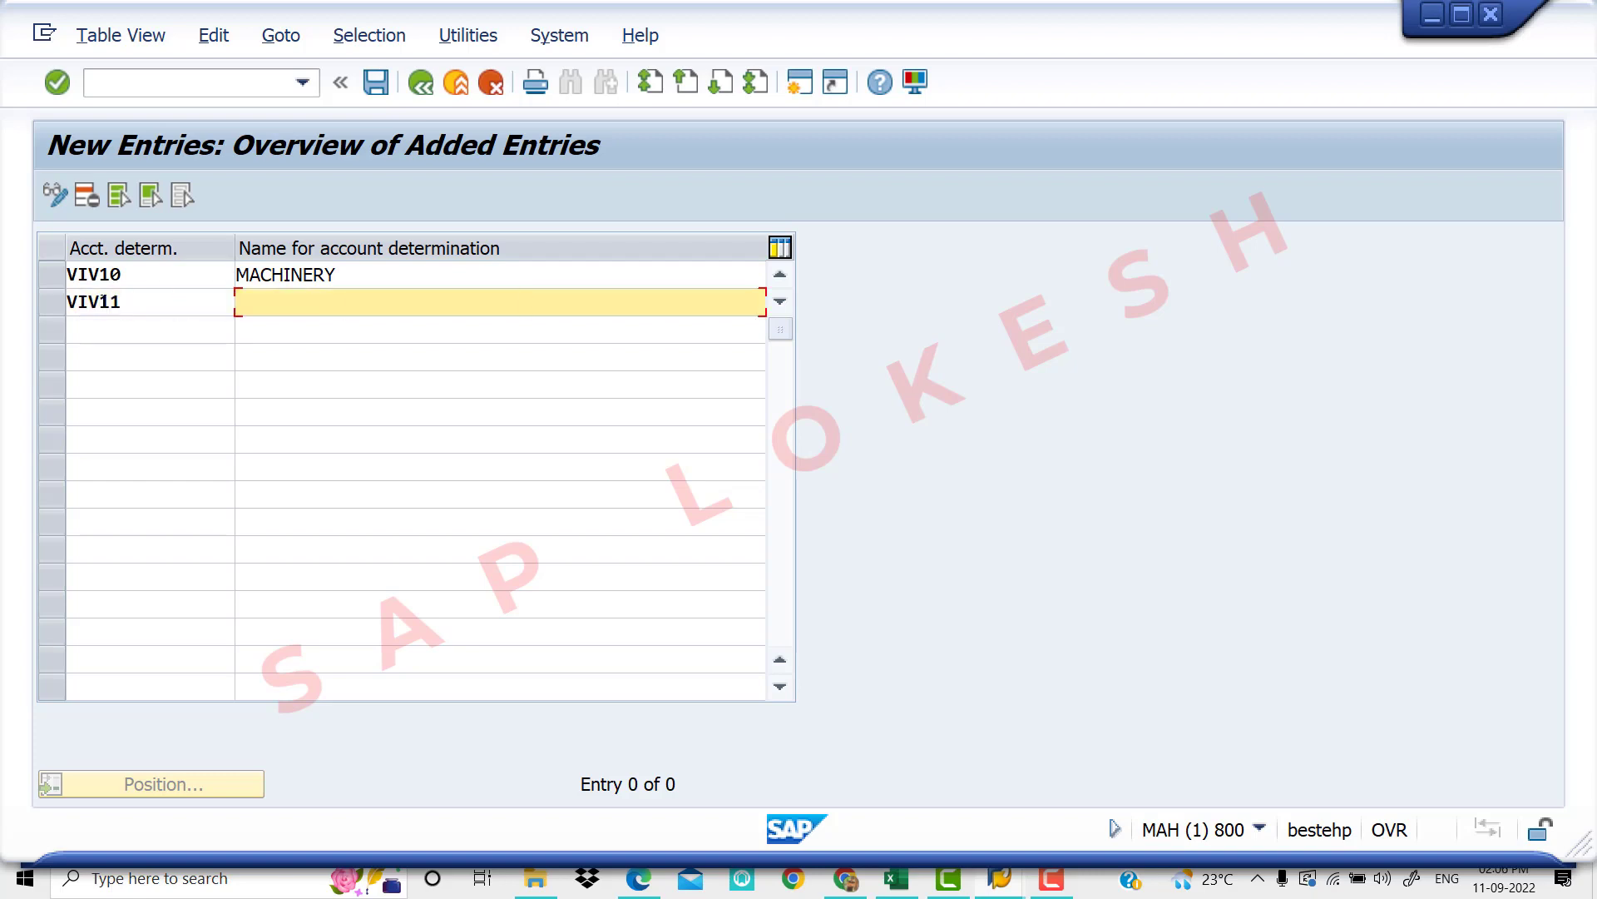
type("BUILDING")
Add account determination VIV12 with the name PLANT in the third row
left_click(141, 326)
type("V")
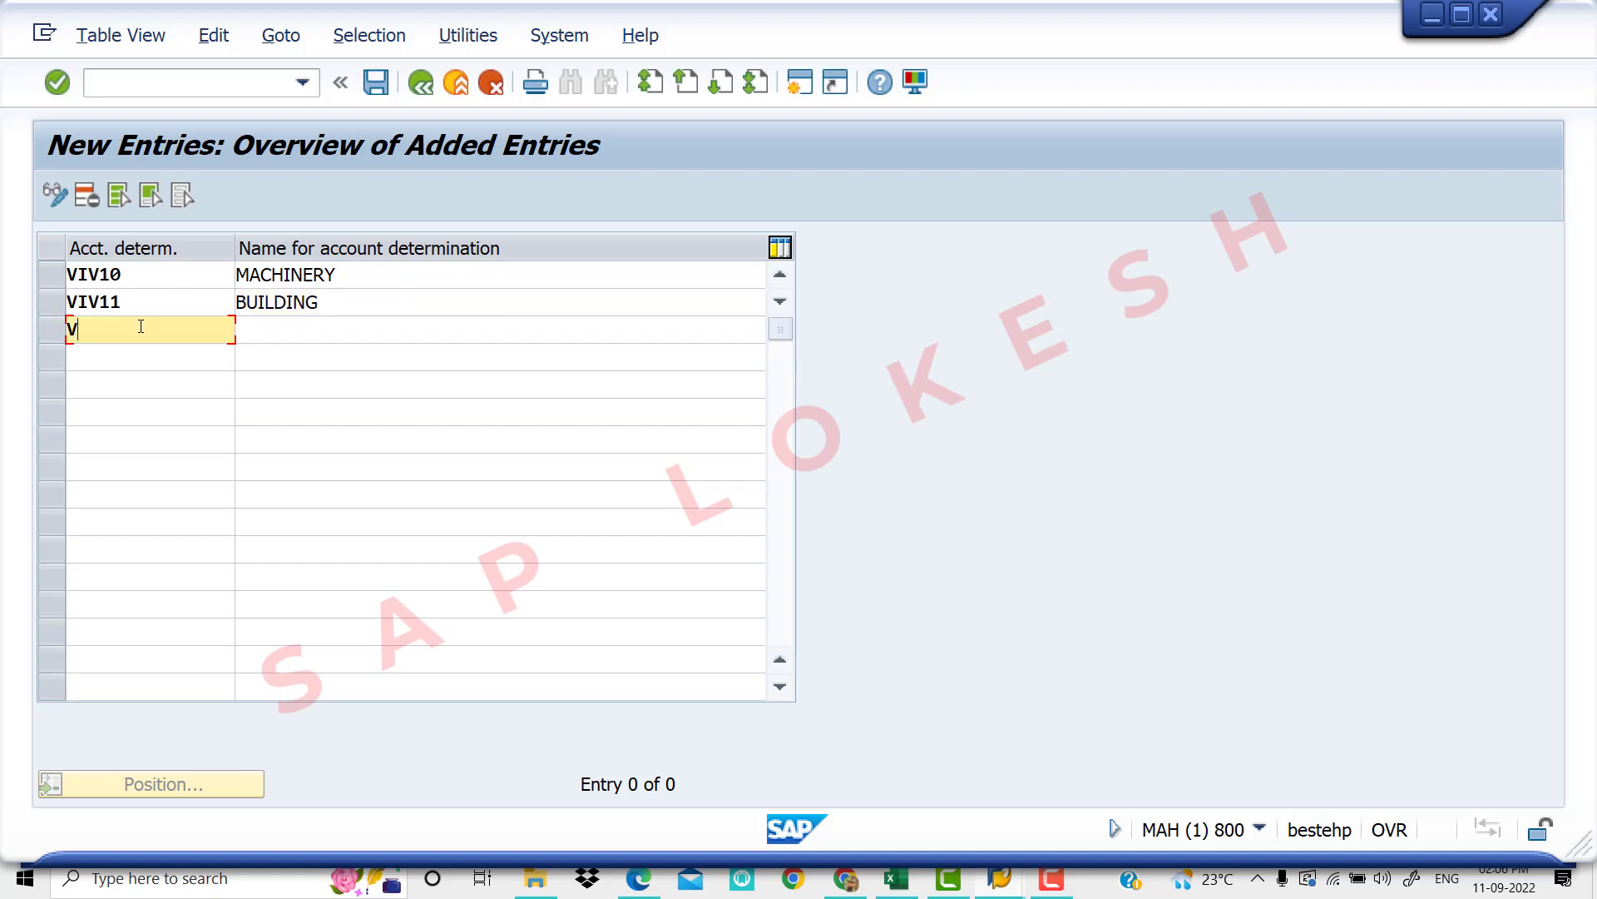
type("IV12")
key("Tab")
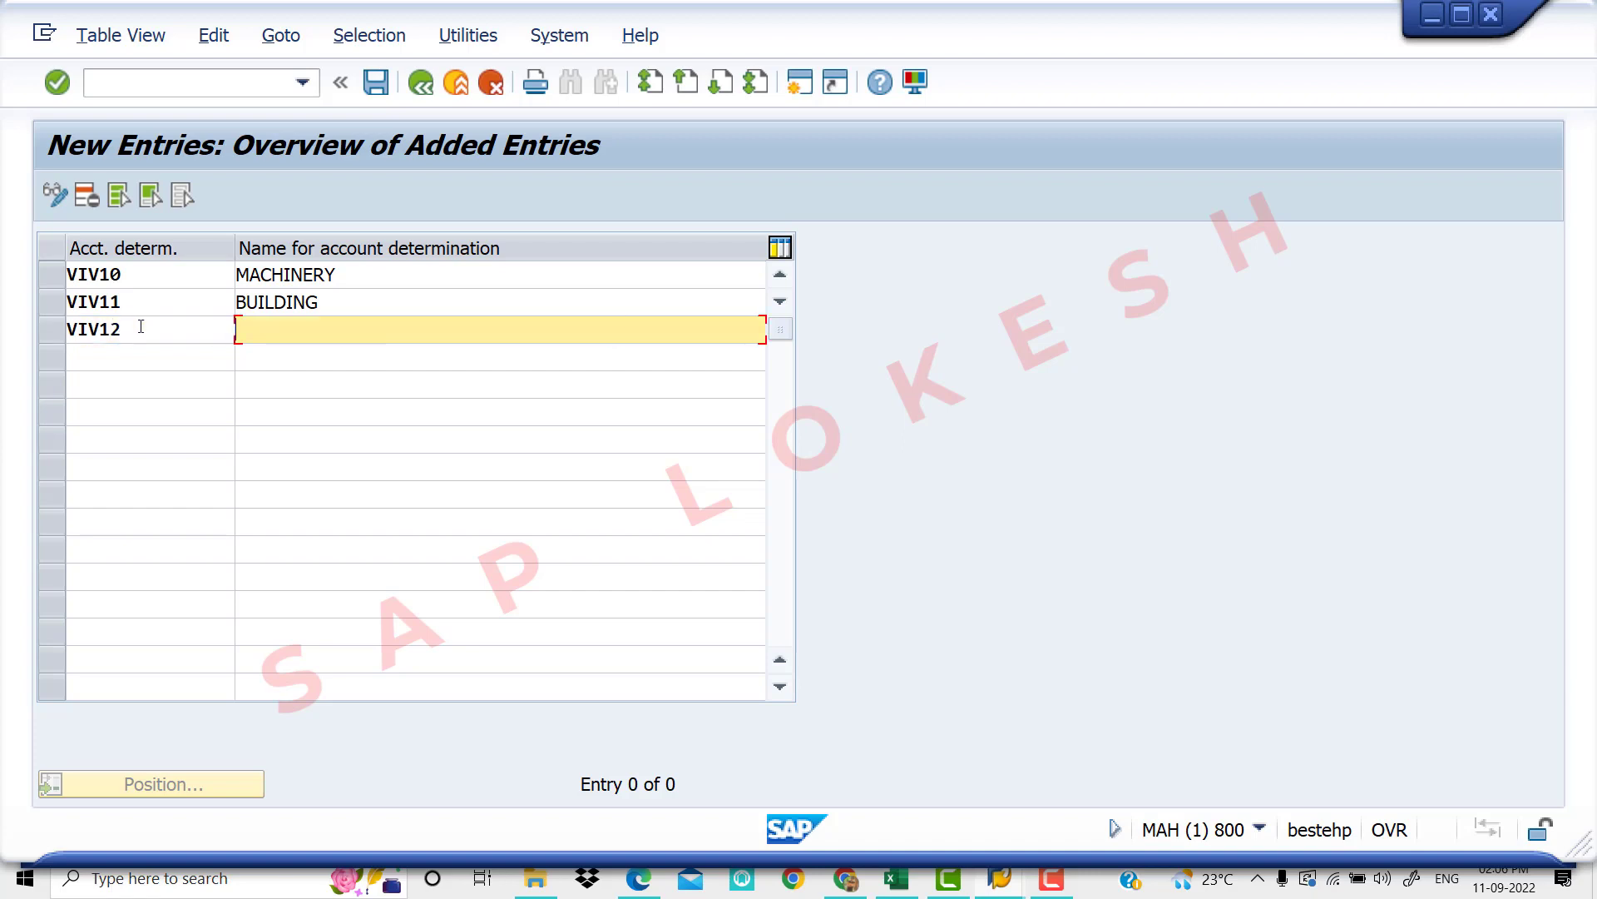
type("PL")
type("ANT")
left_click(164, 385)
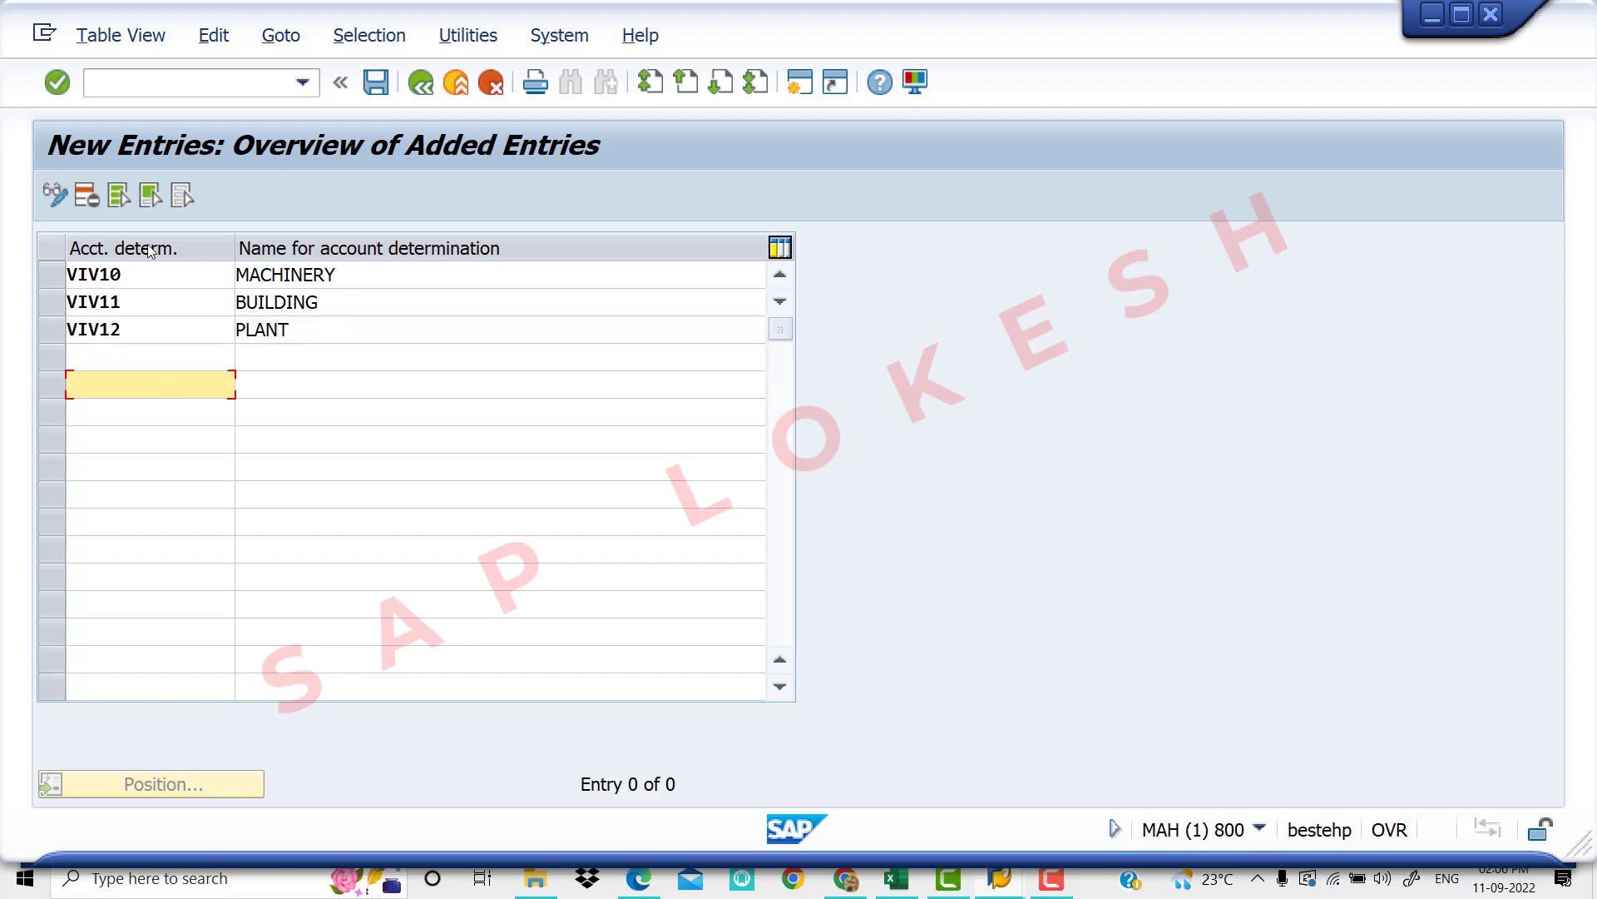
Switch to the Excel configuration list and note VIV7 in cell D4 beside Copy Reference Chart of Depreciation
left_click(897, 879)
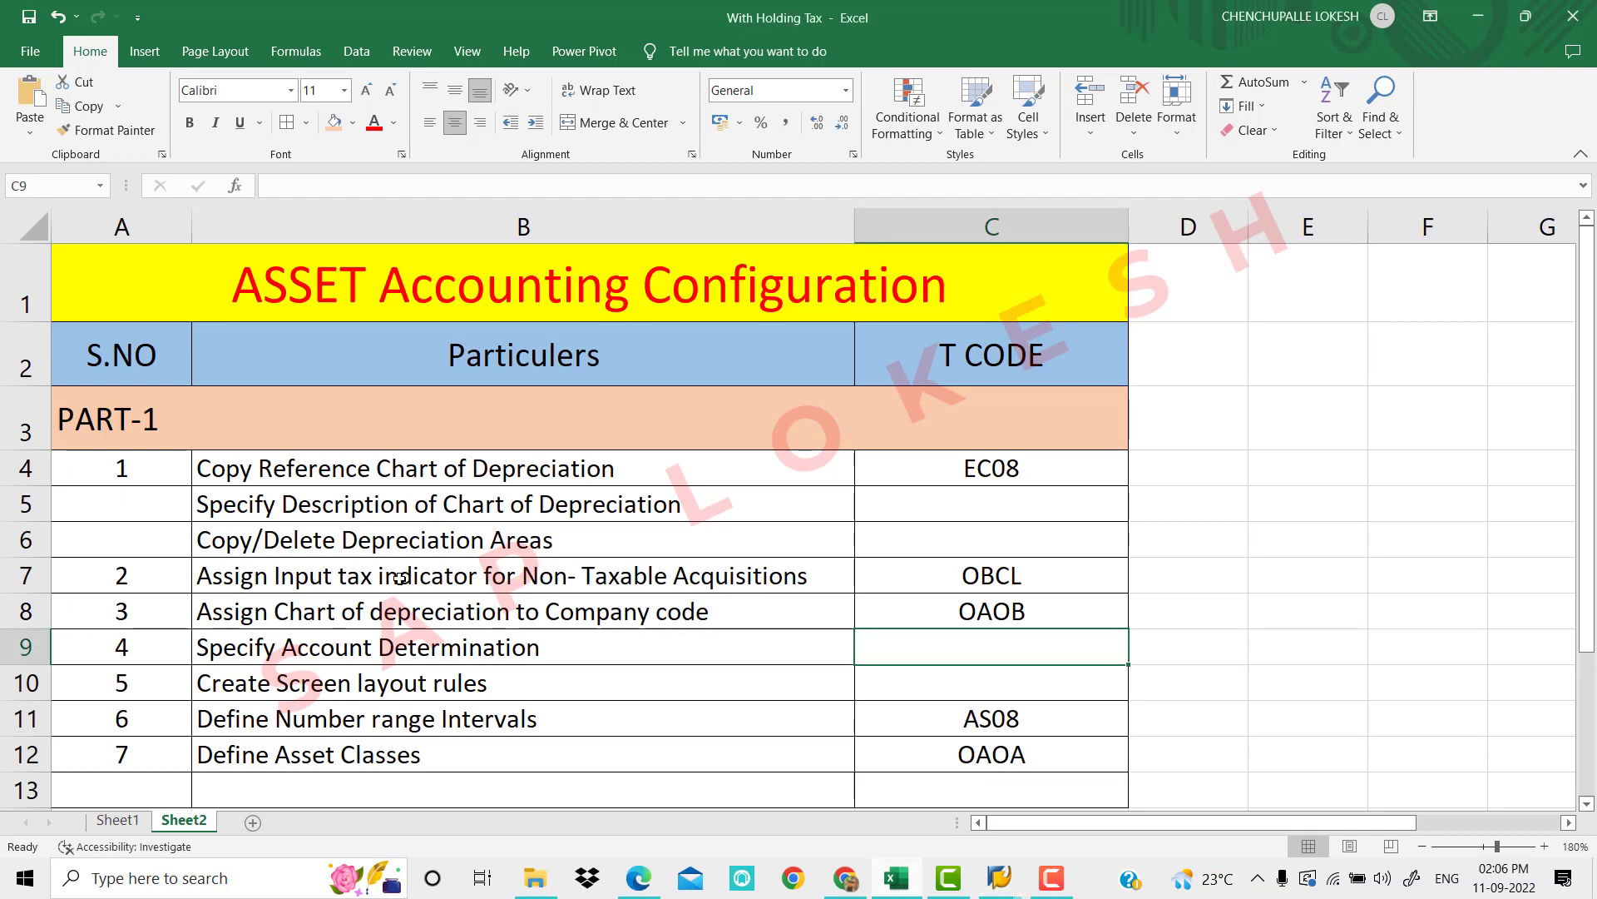
left_click(1176, 477)
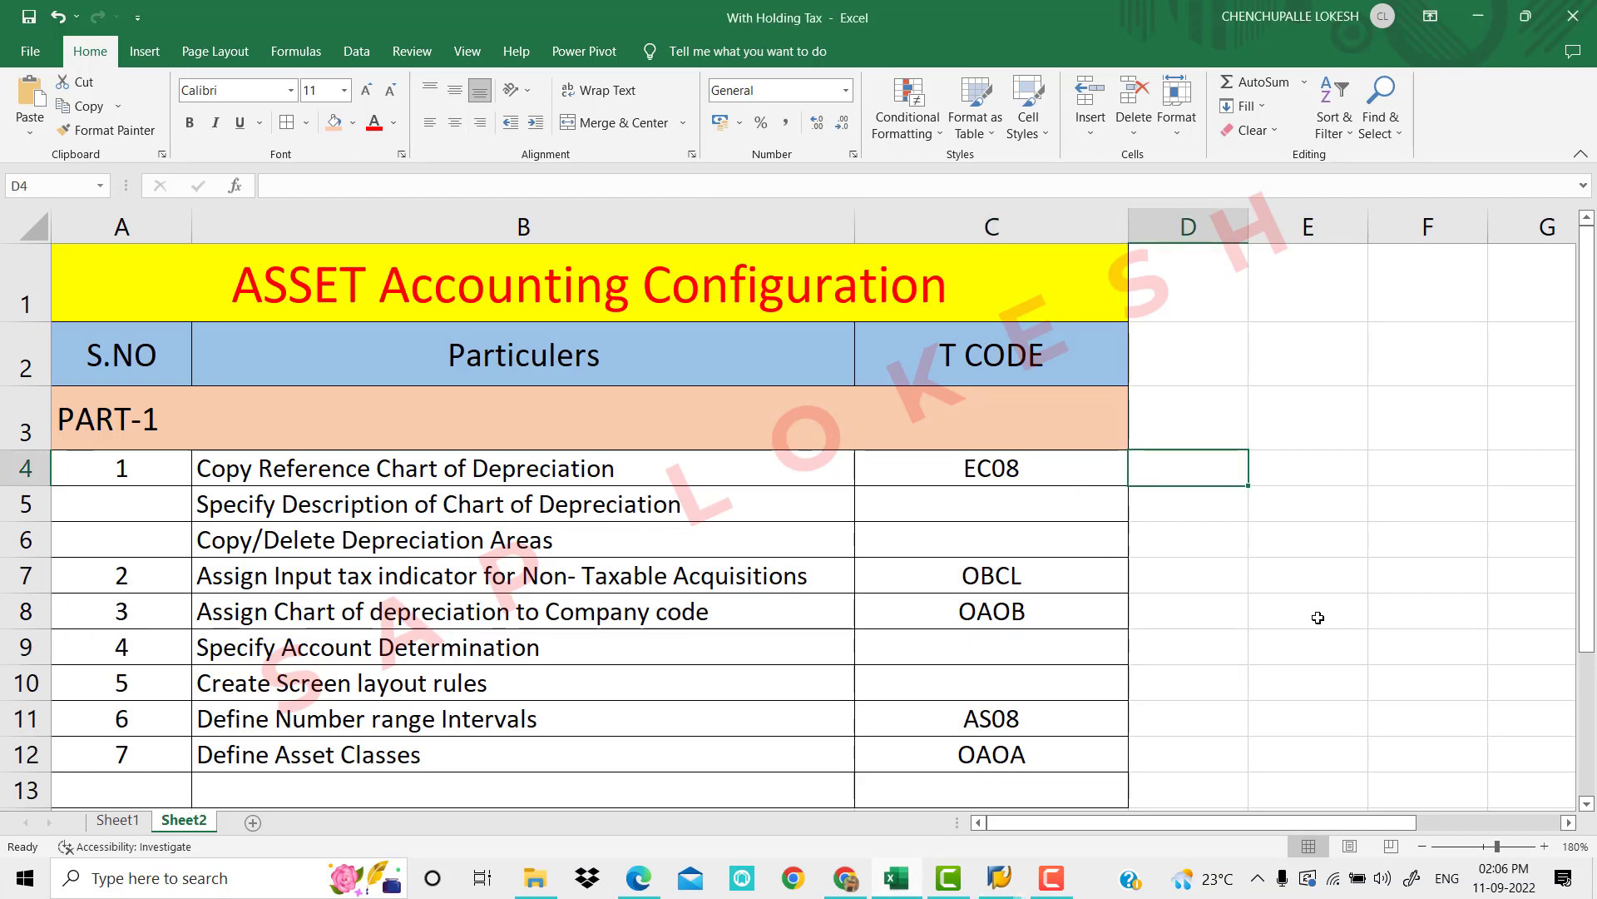
type("VI")
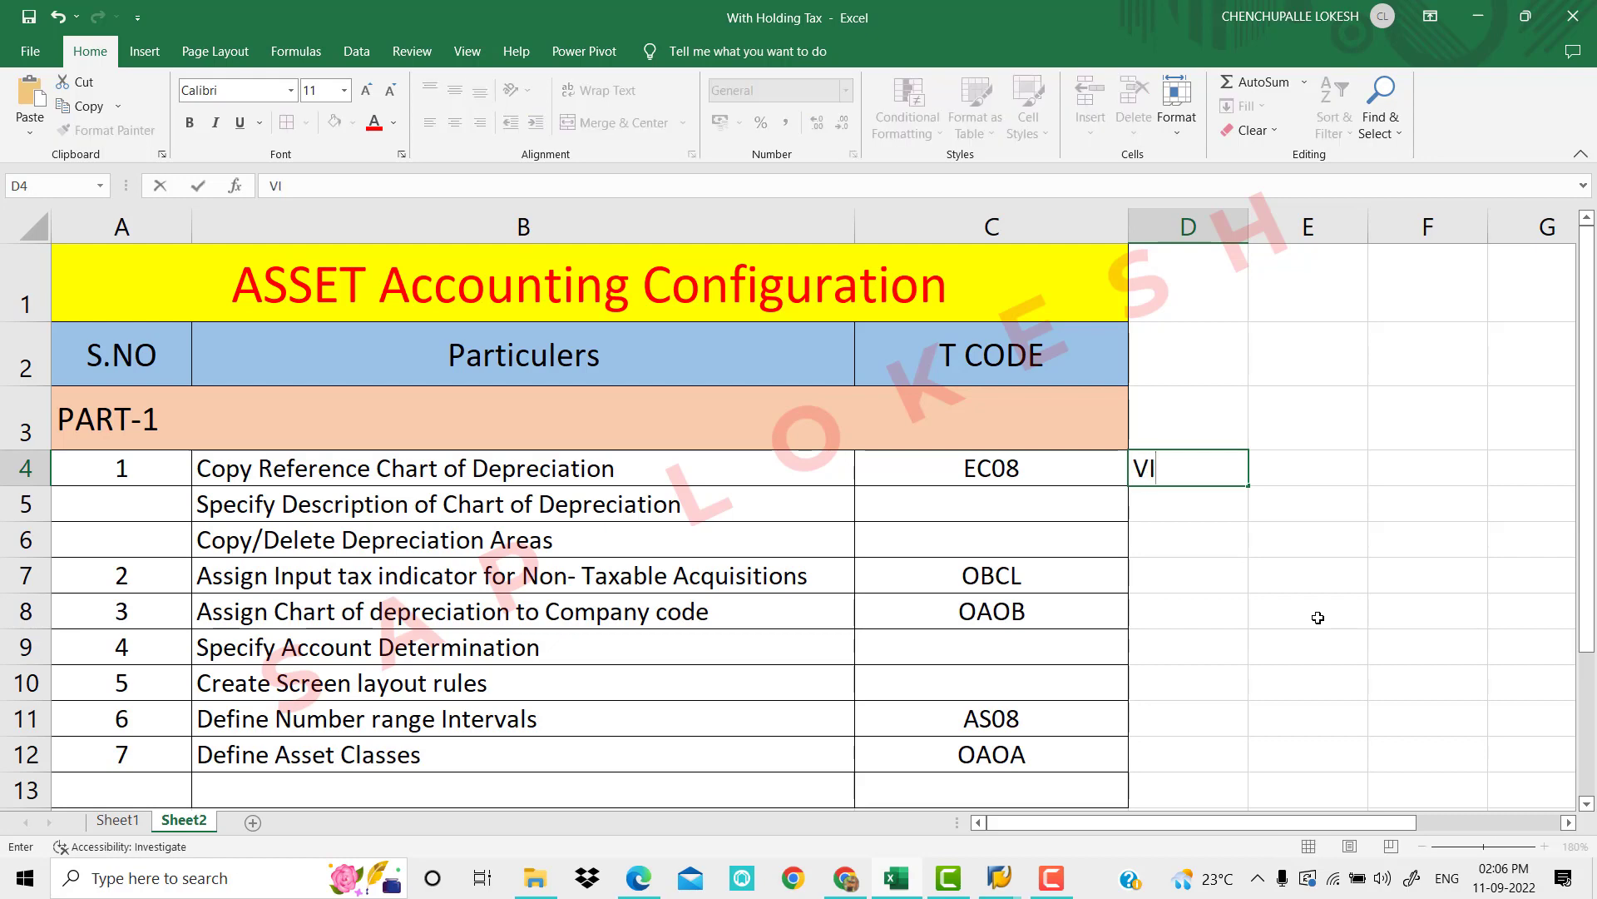
type("V7")
left_click(1204, 577)
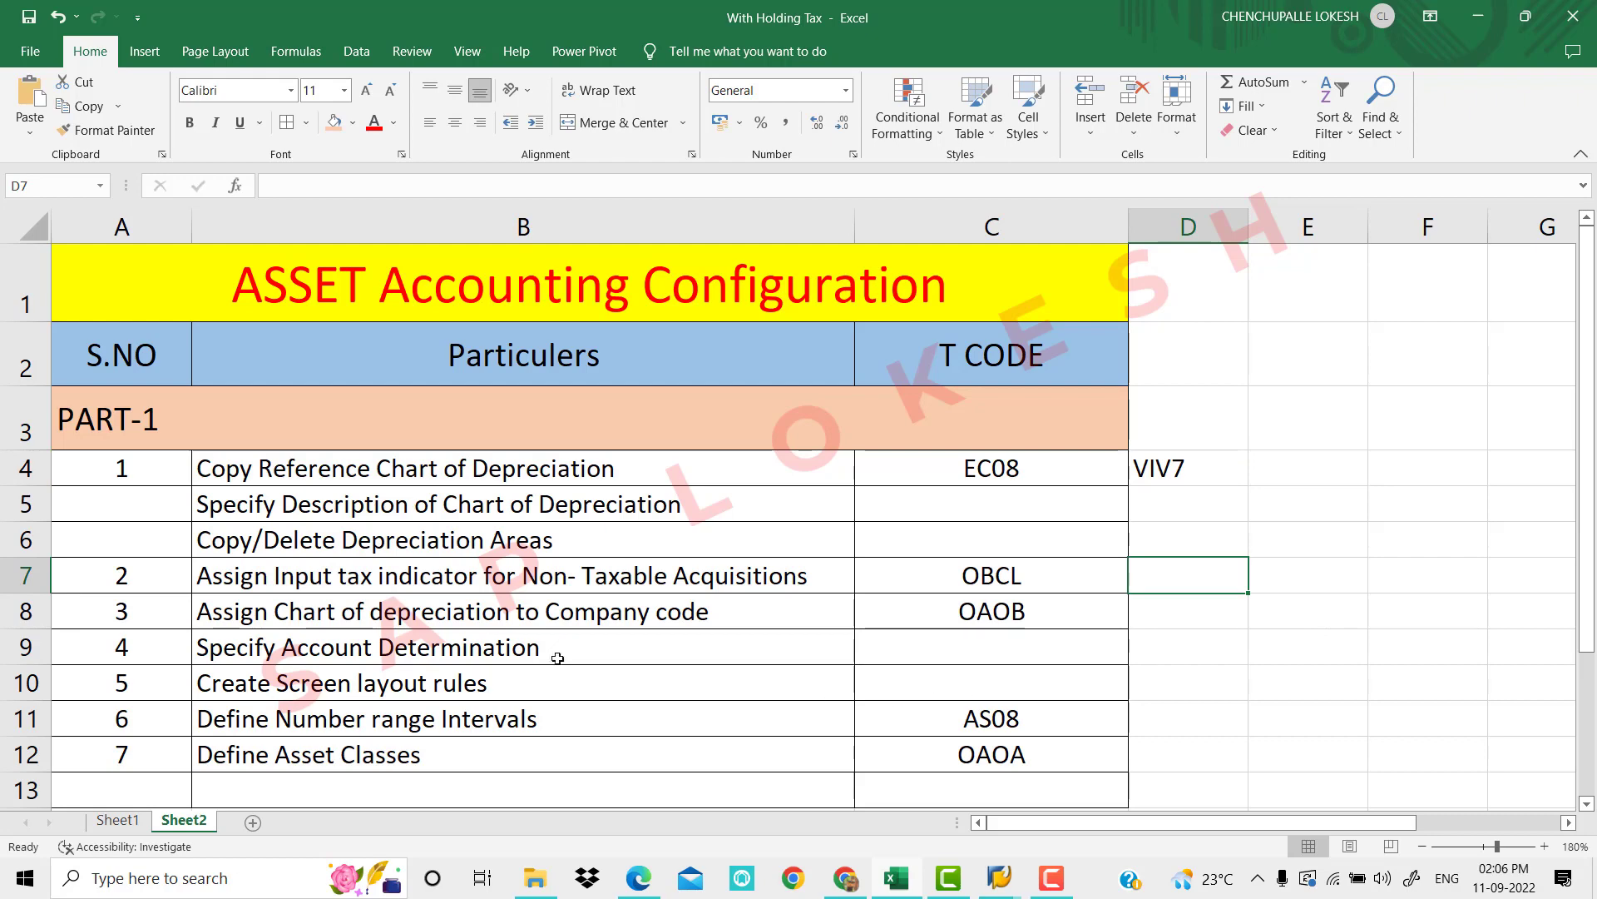
Note VIV10, VIV11 and VIV12 in cells D9, E9 and F9 beside Specify Account Determination
left_click(1167, 649)
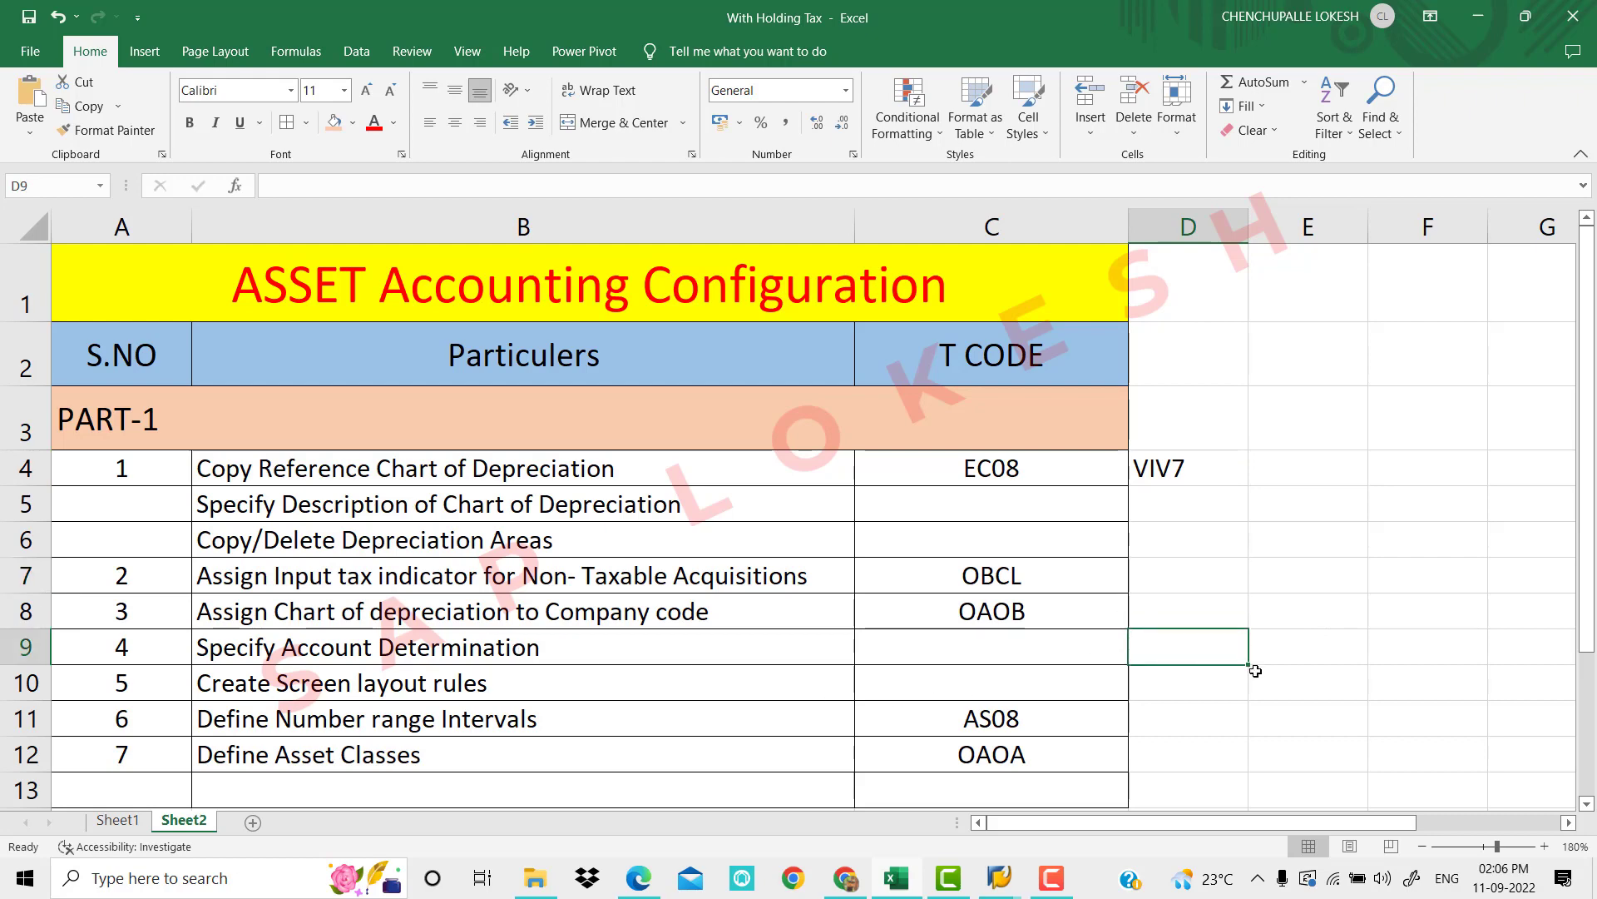
type("VIV")
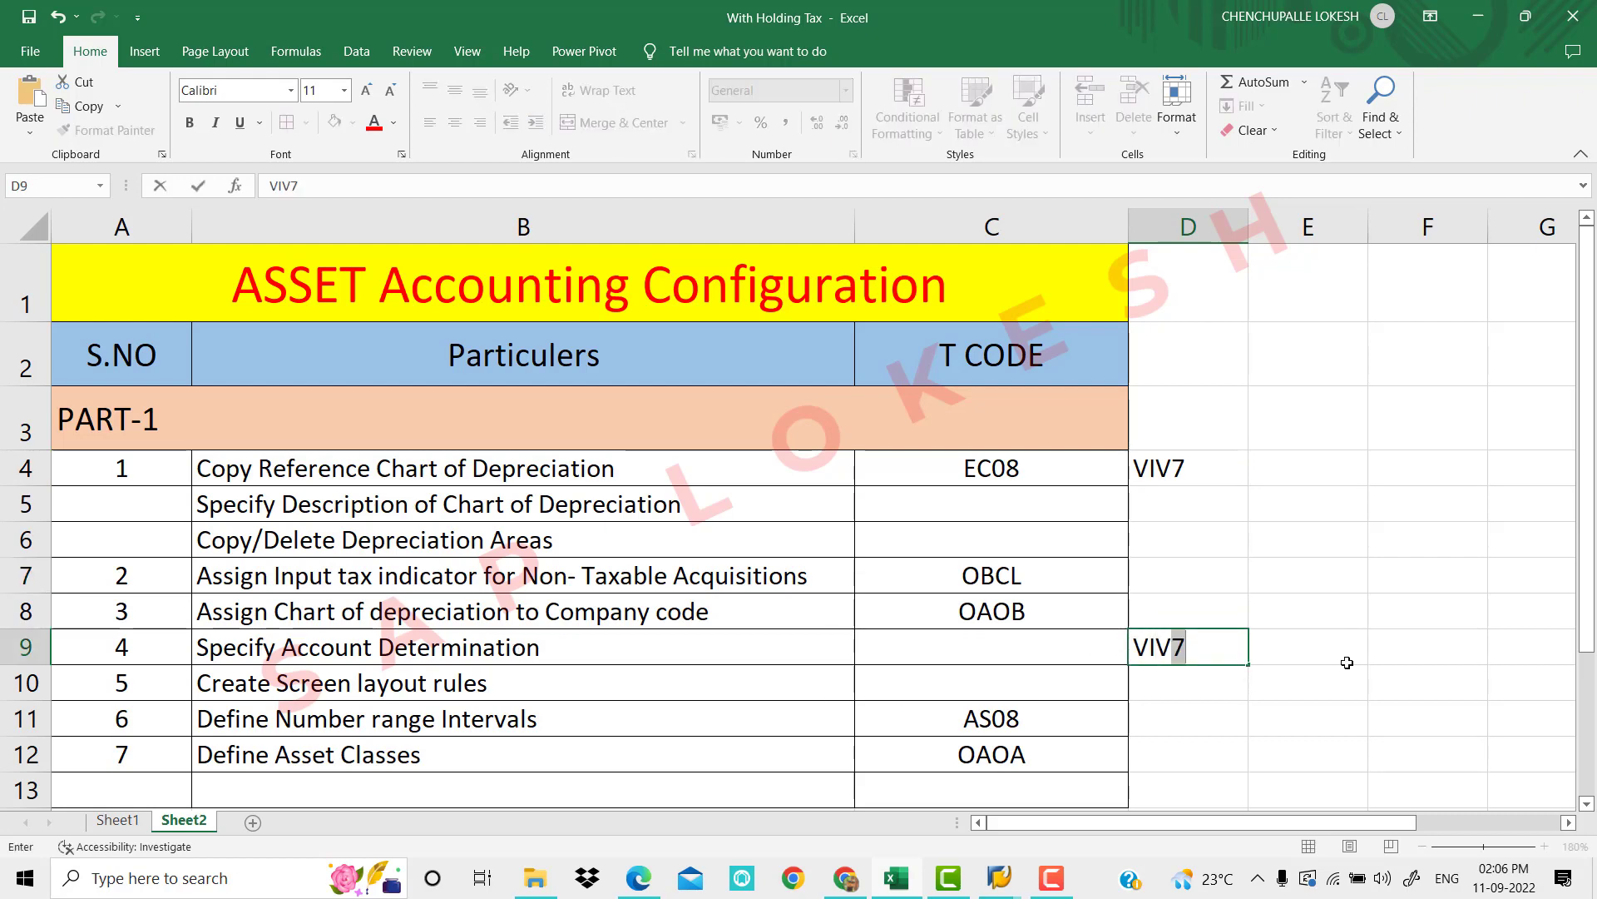
type("10")
left_click(1347, 662)
type("VIV")
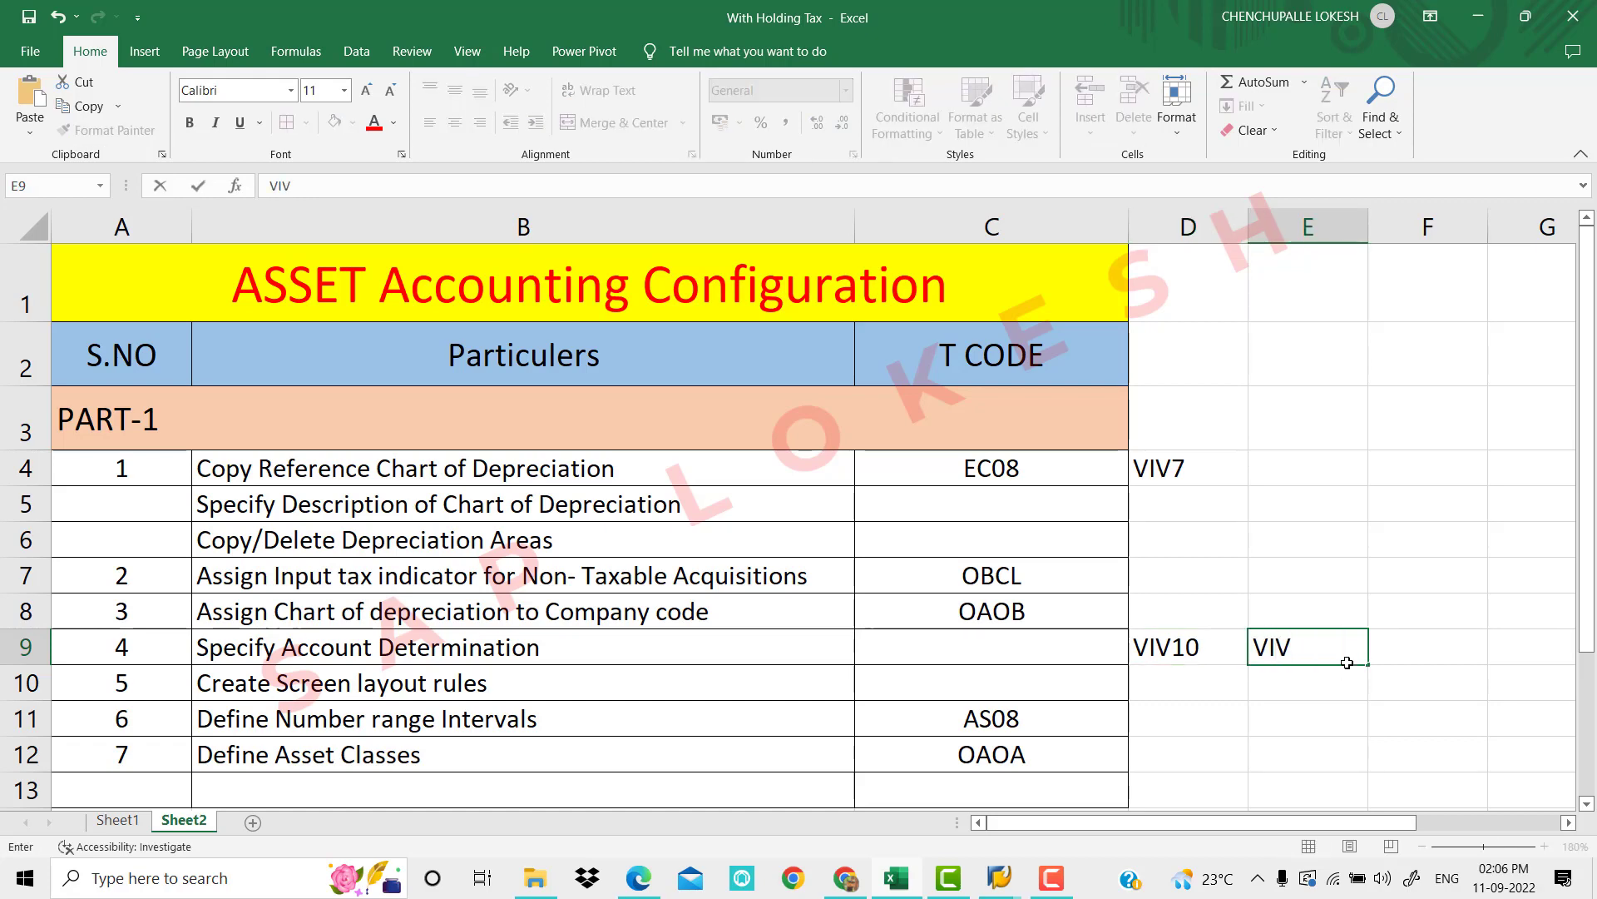
type("11V")
key("BackSpace")
key("Tab")
type("VIV")
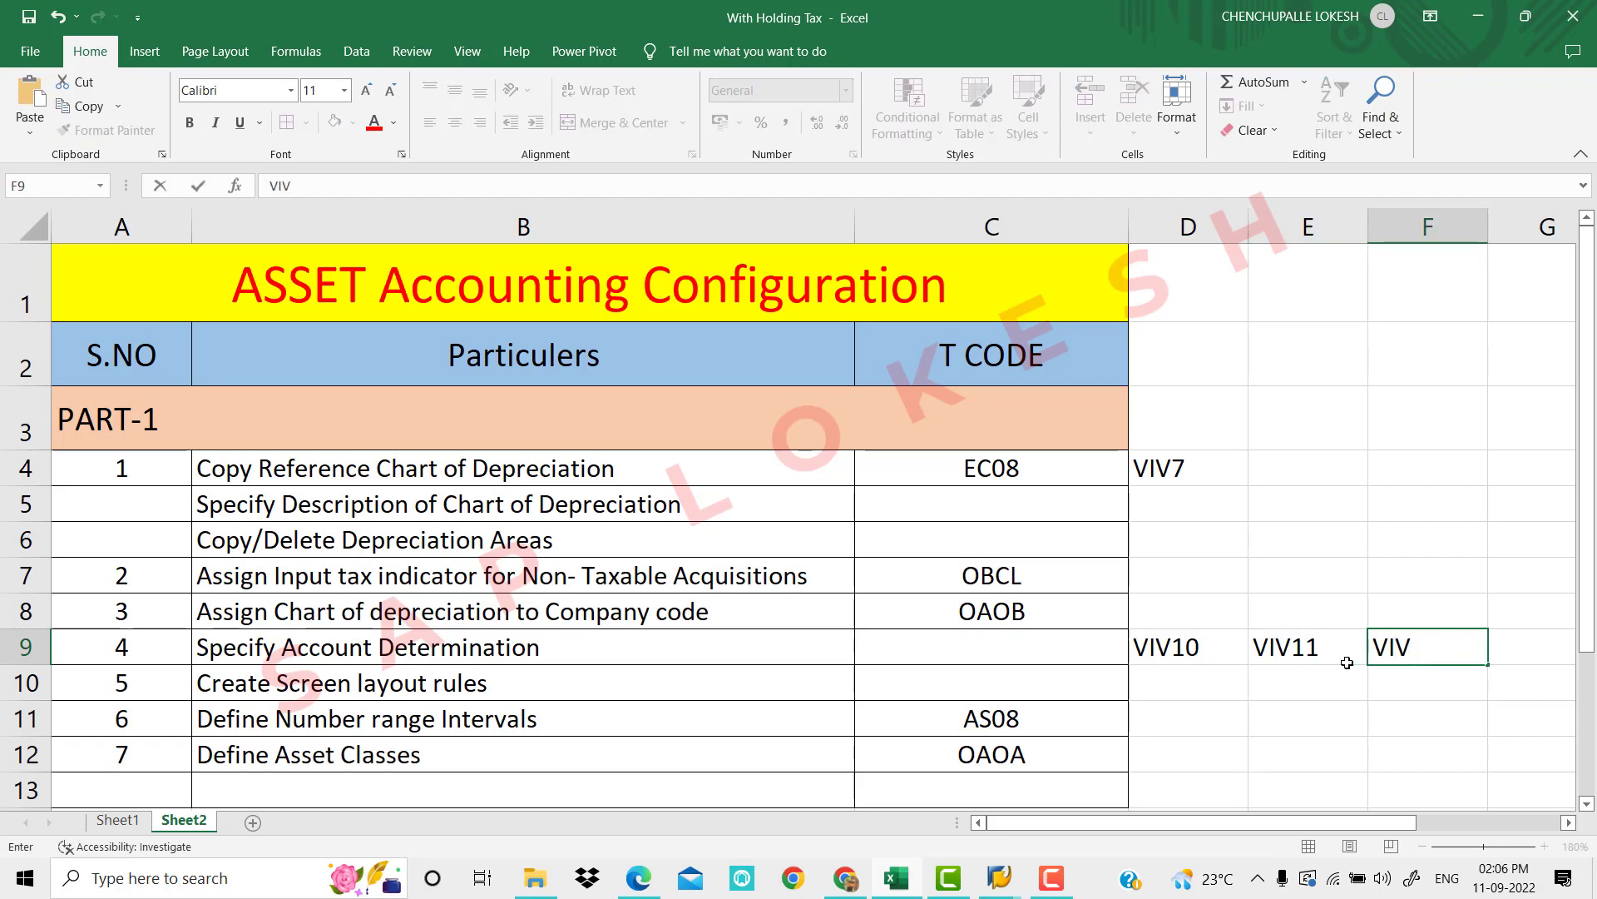
type("12")
left_click(1224, 711)
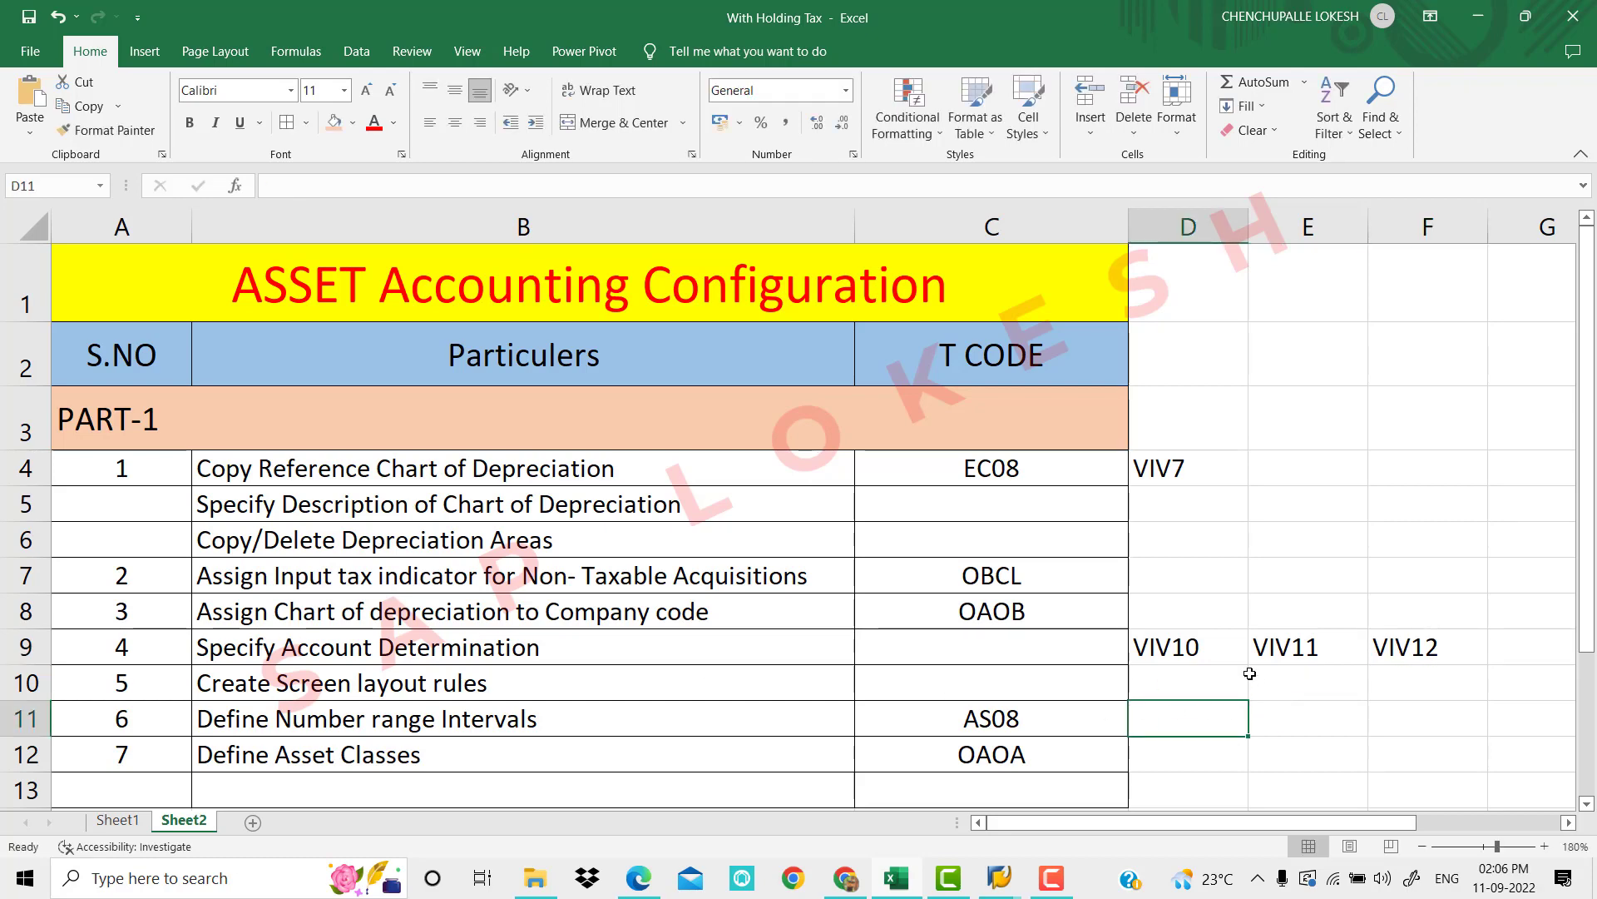
Switch back to the new entries in SAP and extend the name of VIV10 to MACHINERY - VIV1
left_click(999, 878)
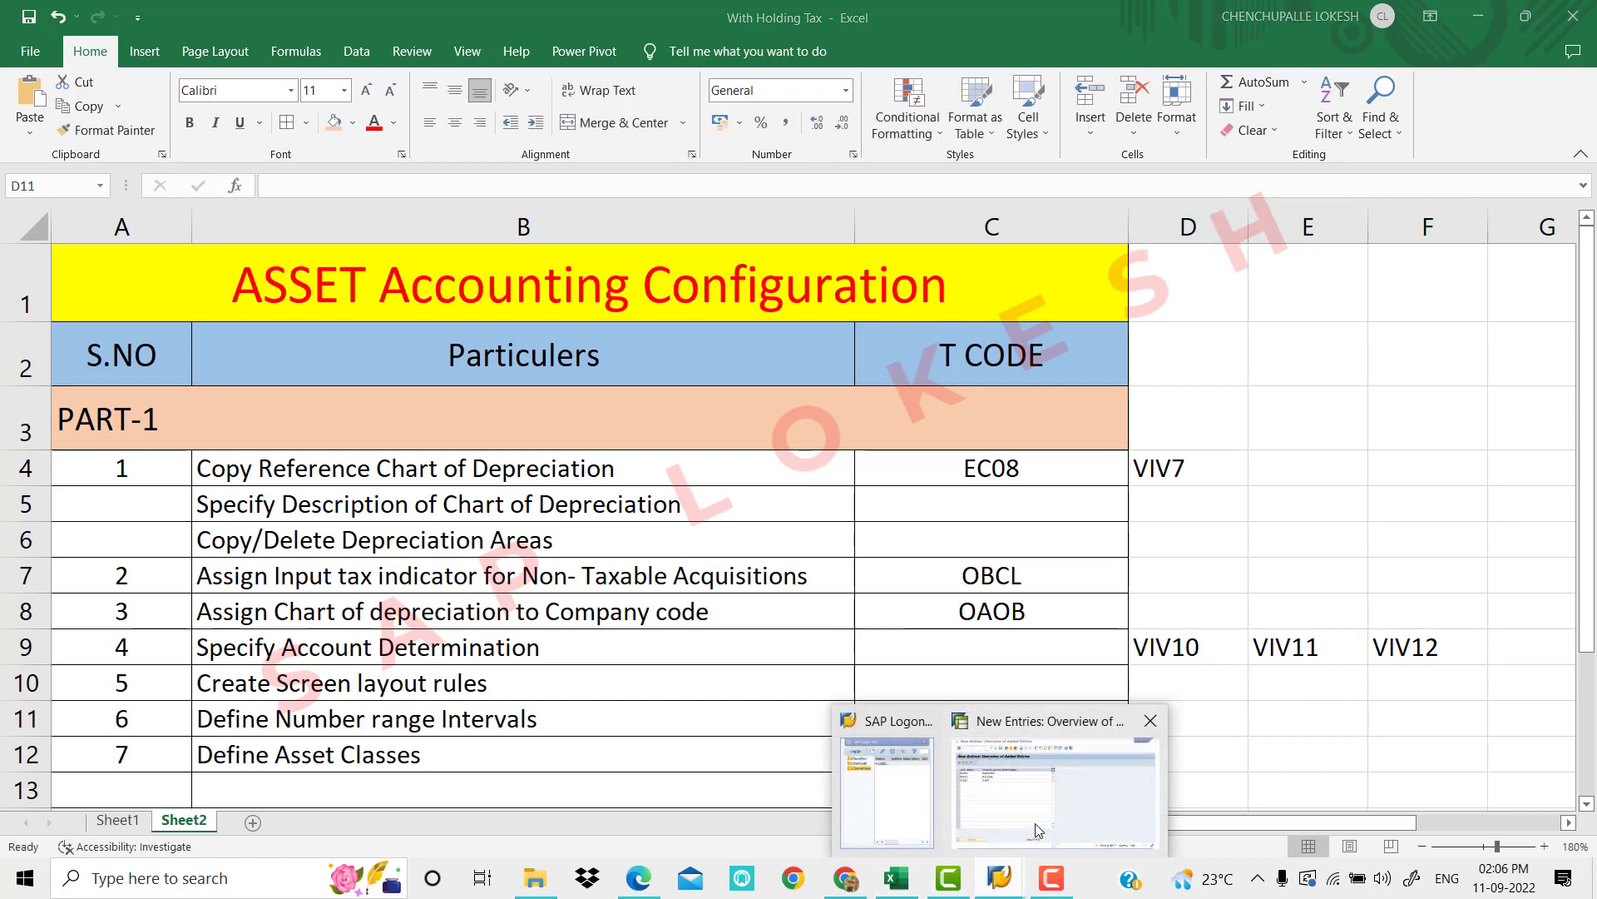
left_click(1037, 829)
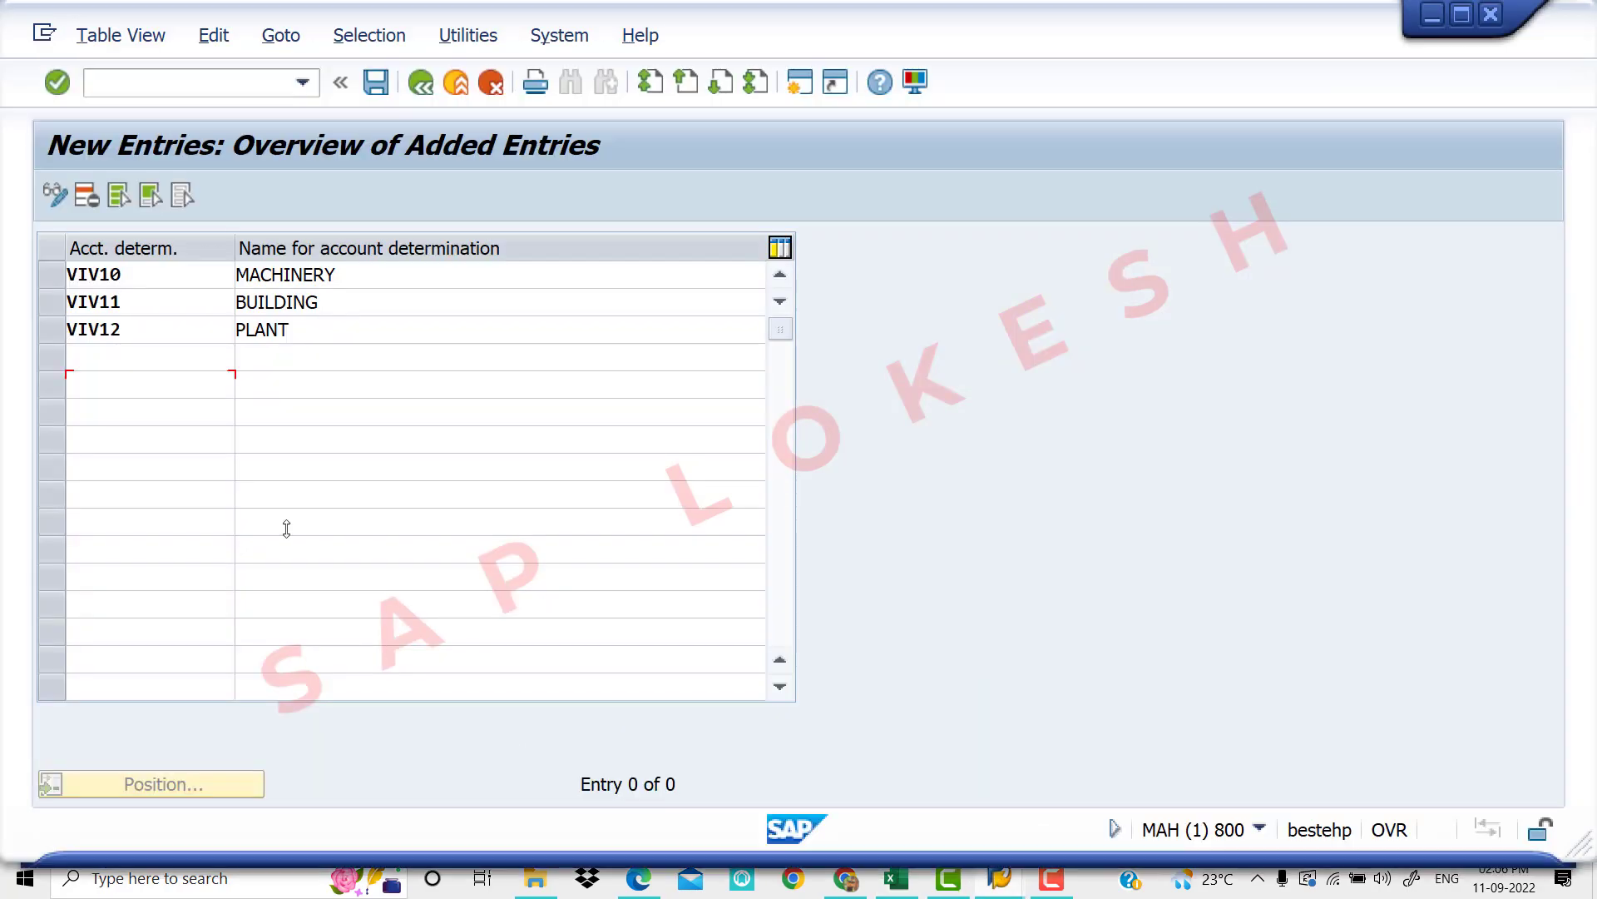
left_click(365, 274)
type("- VIV")
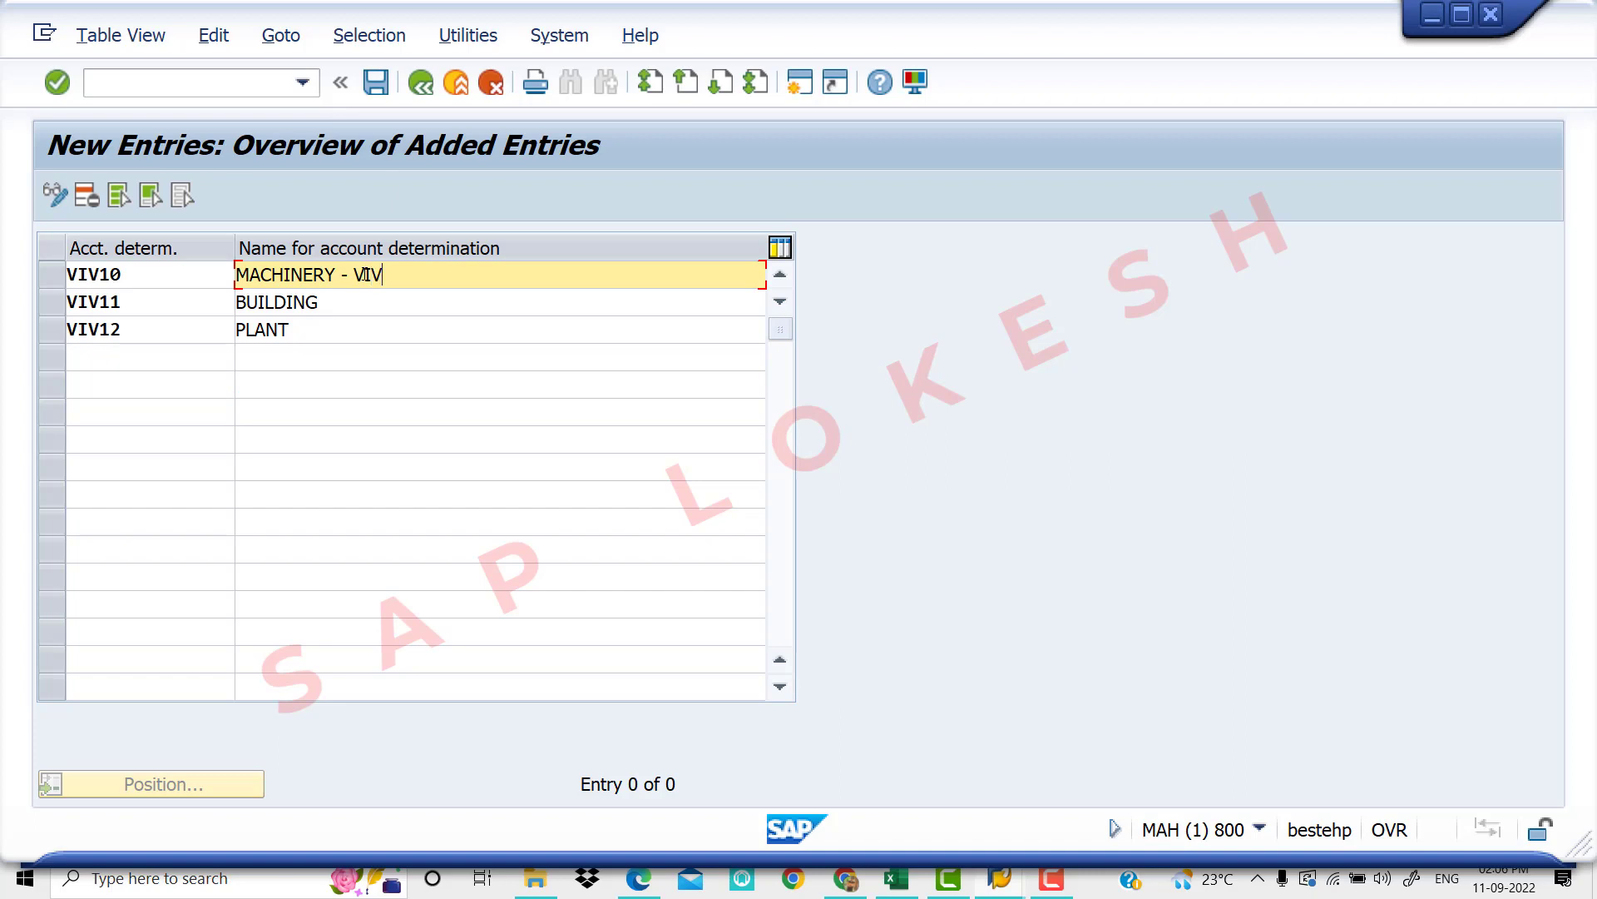
type("1")
Extend the name of VIV11 to BUILDING - VIV2 and the name of VIV12 to PLANT - VIV3
key("Down")
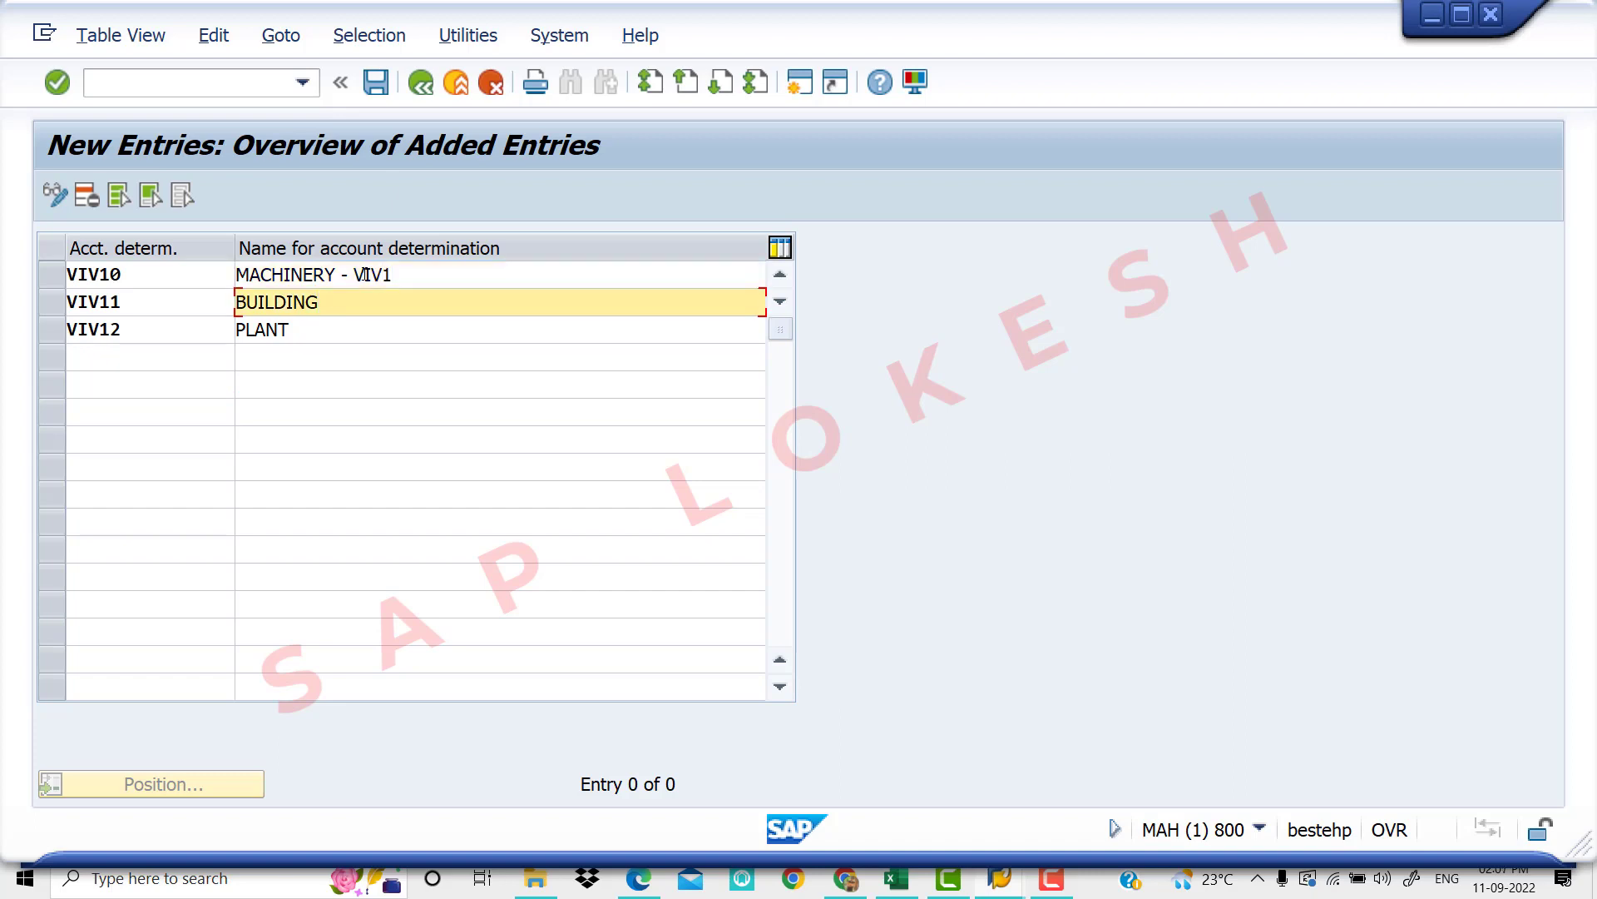
type("-V")
key("BackSpace")
type("VIV2")
left_click(350, 325)
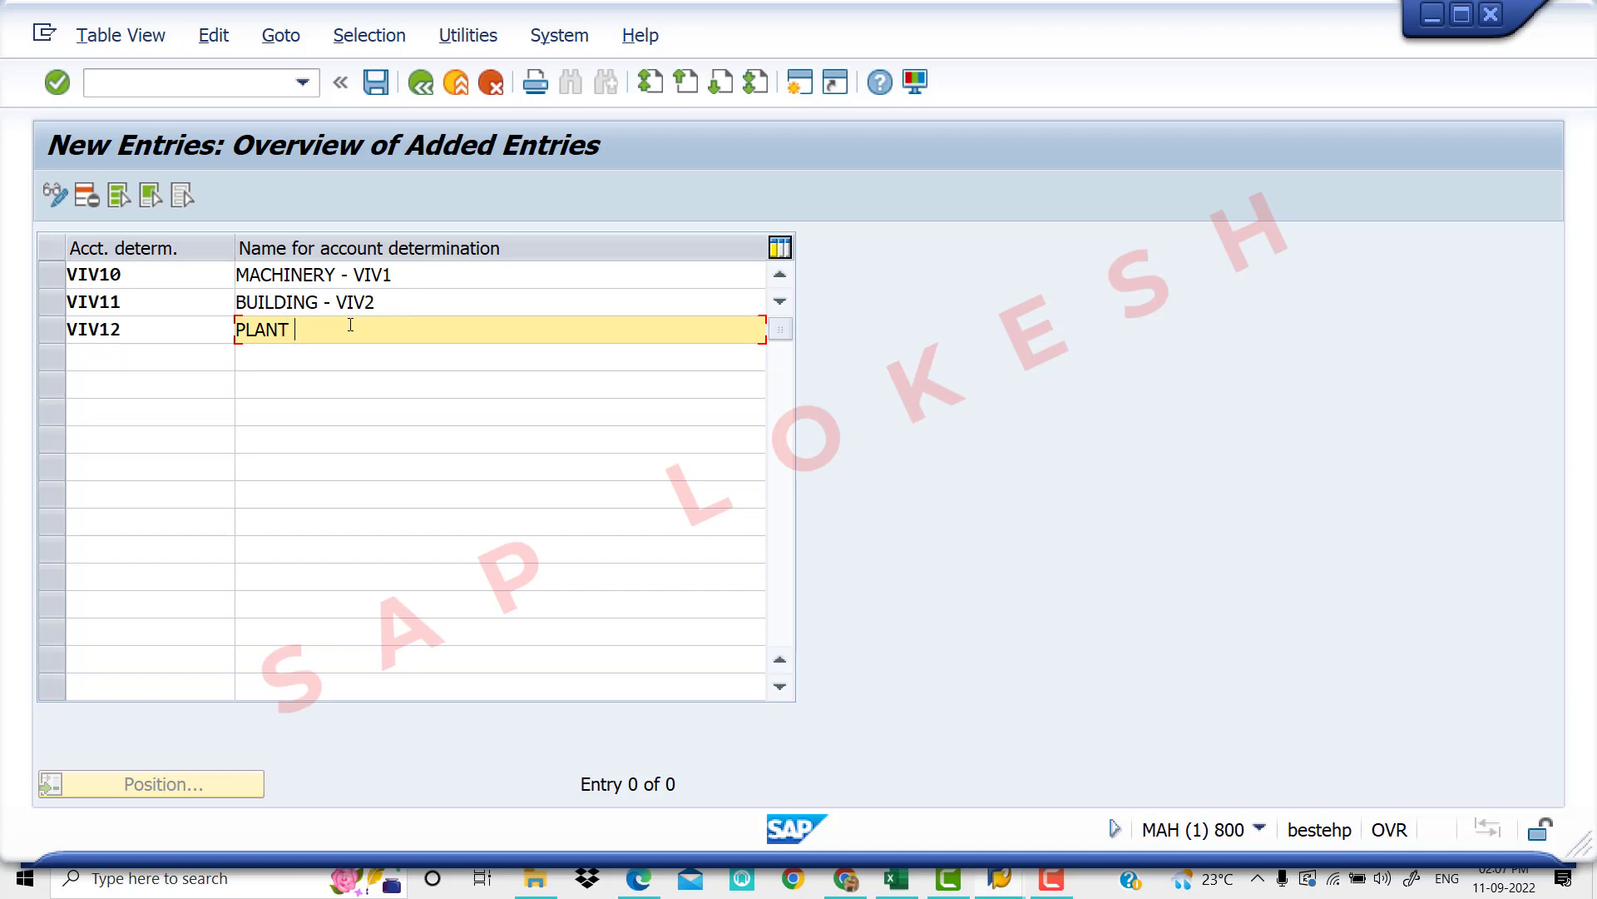
type("- VIV3")
left_click(421, 406)
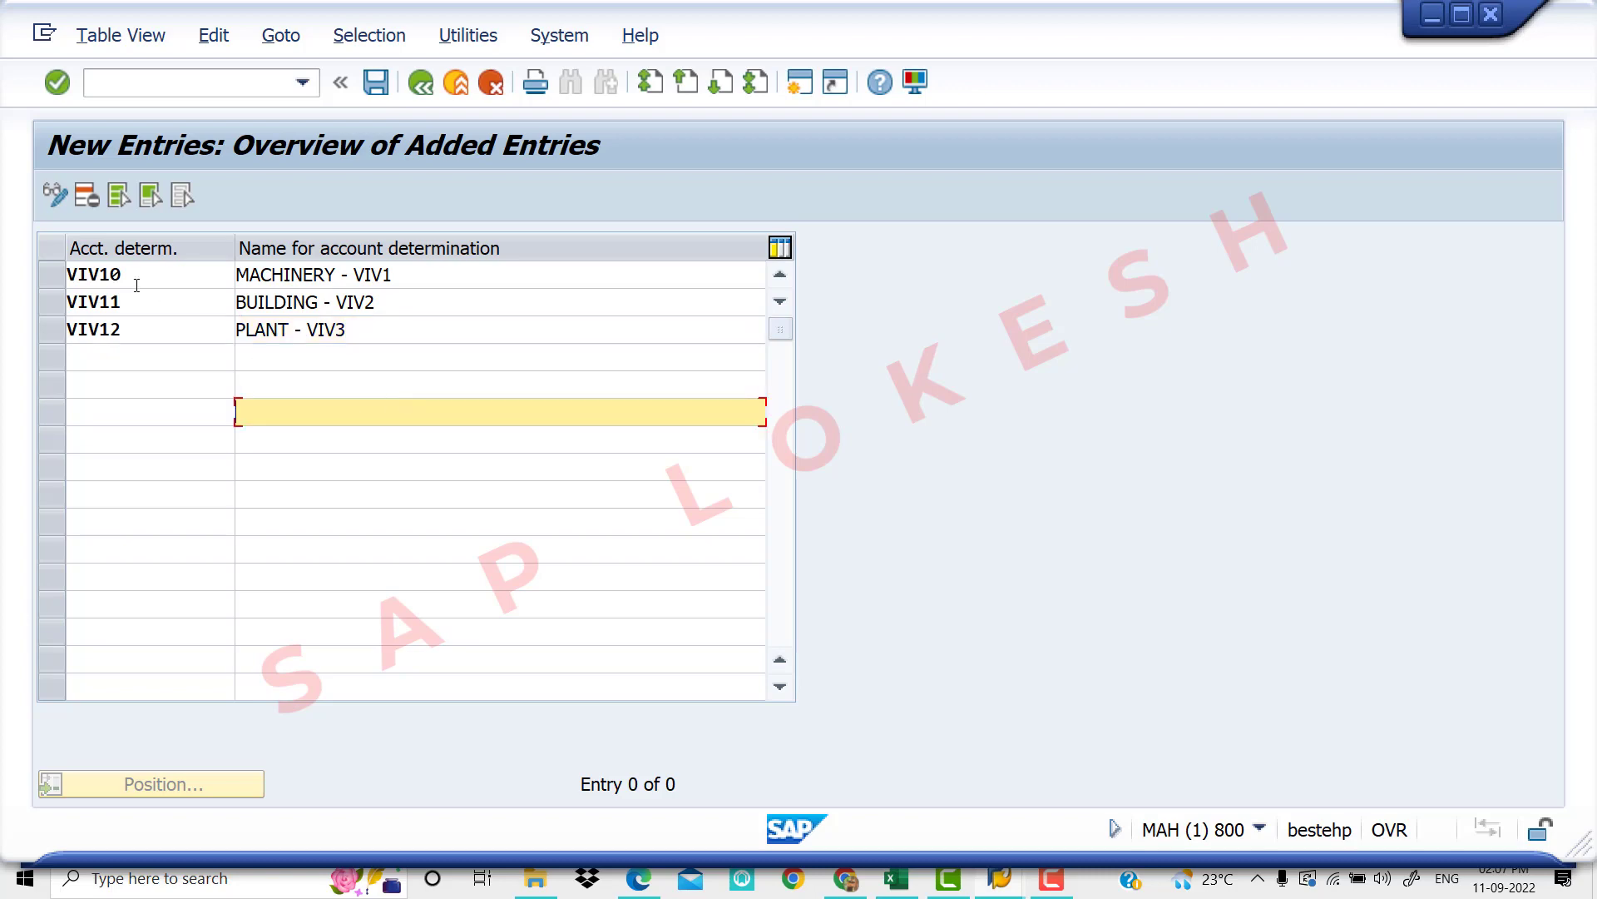
Save the new account determinations under the proposed customizing request and return to the implementation guide
left_click(372, 81)
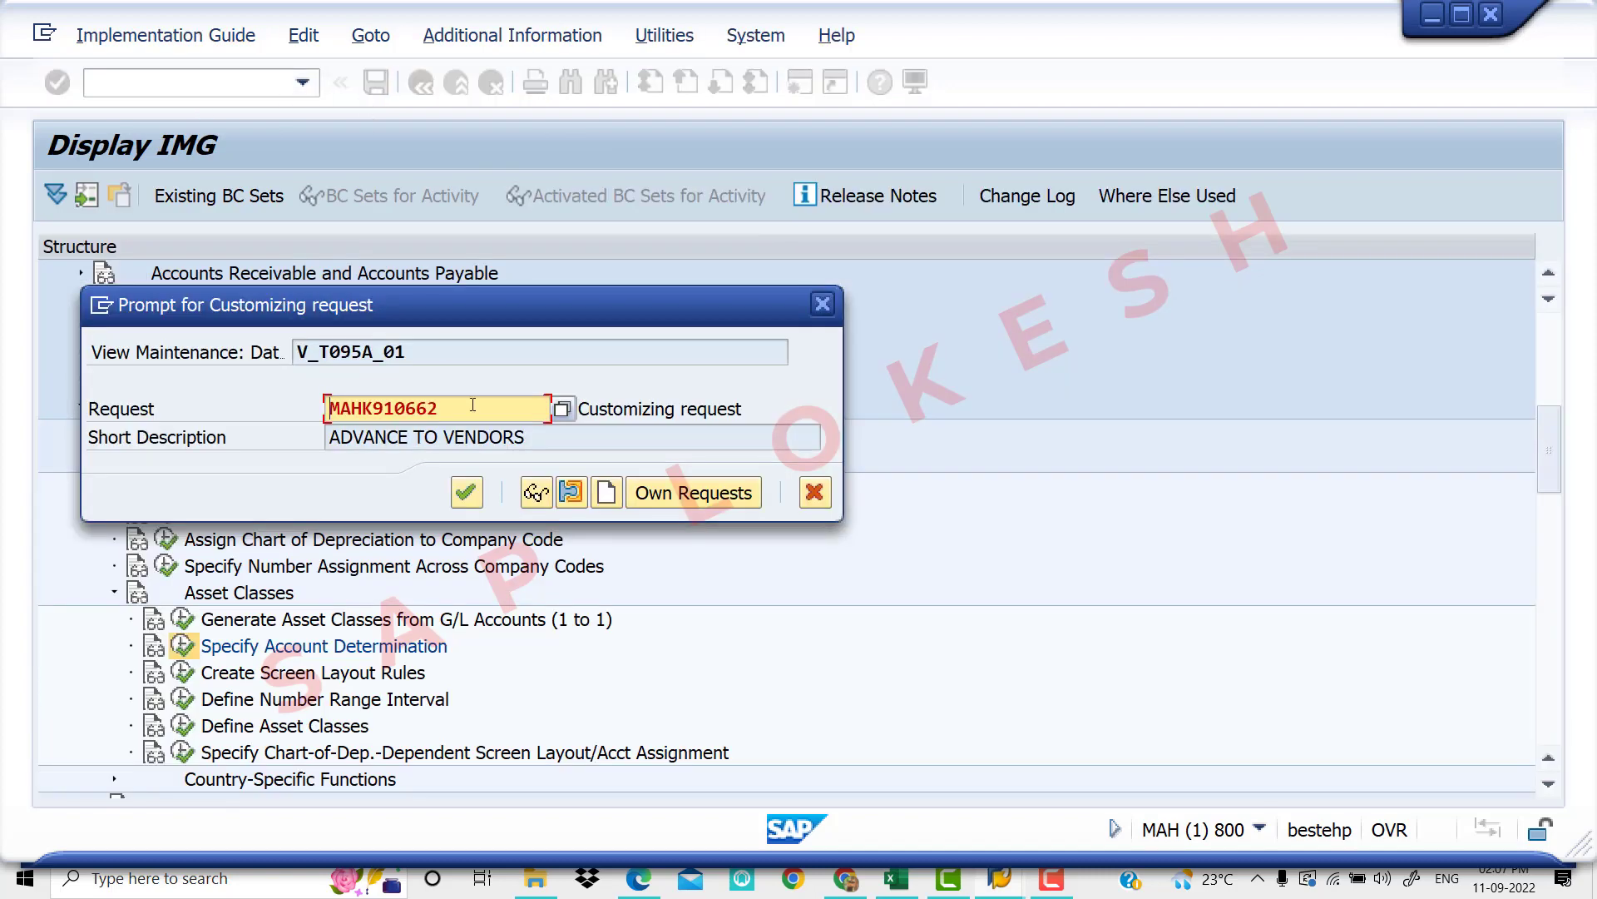
left_click(475, 496)
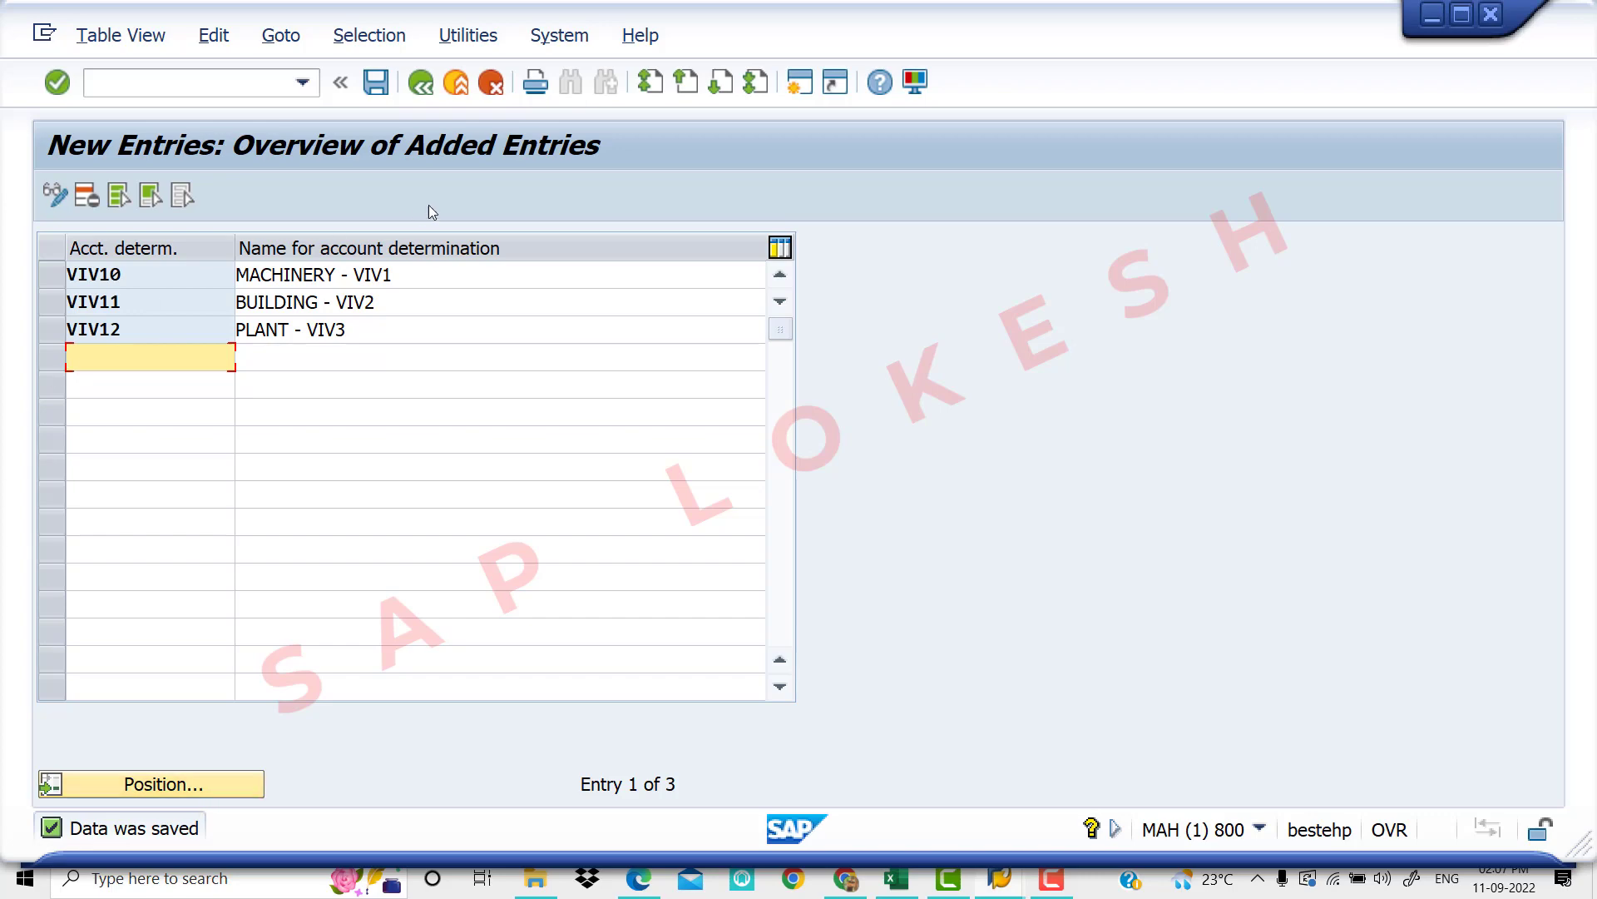
left_click(421, 82)
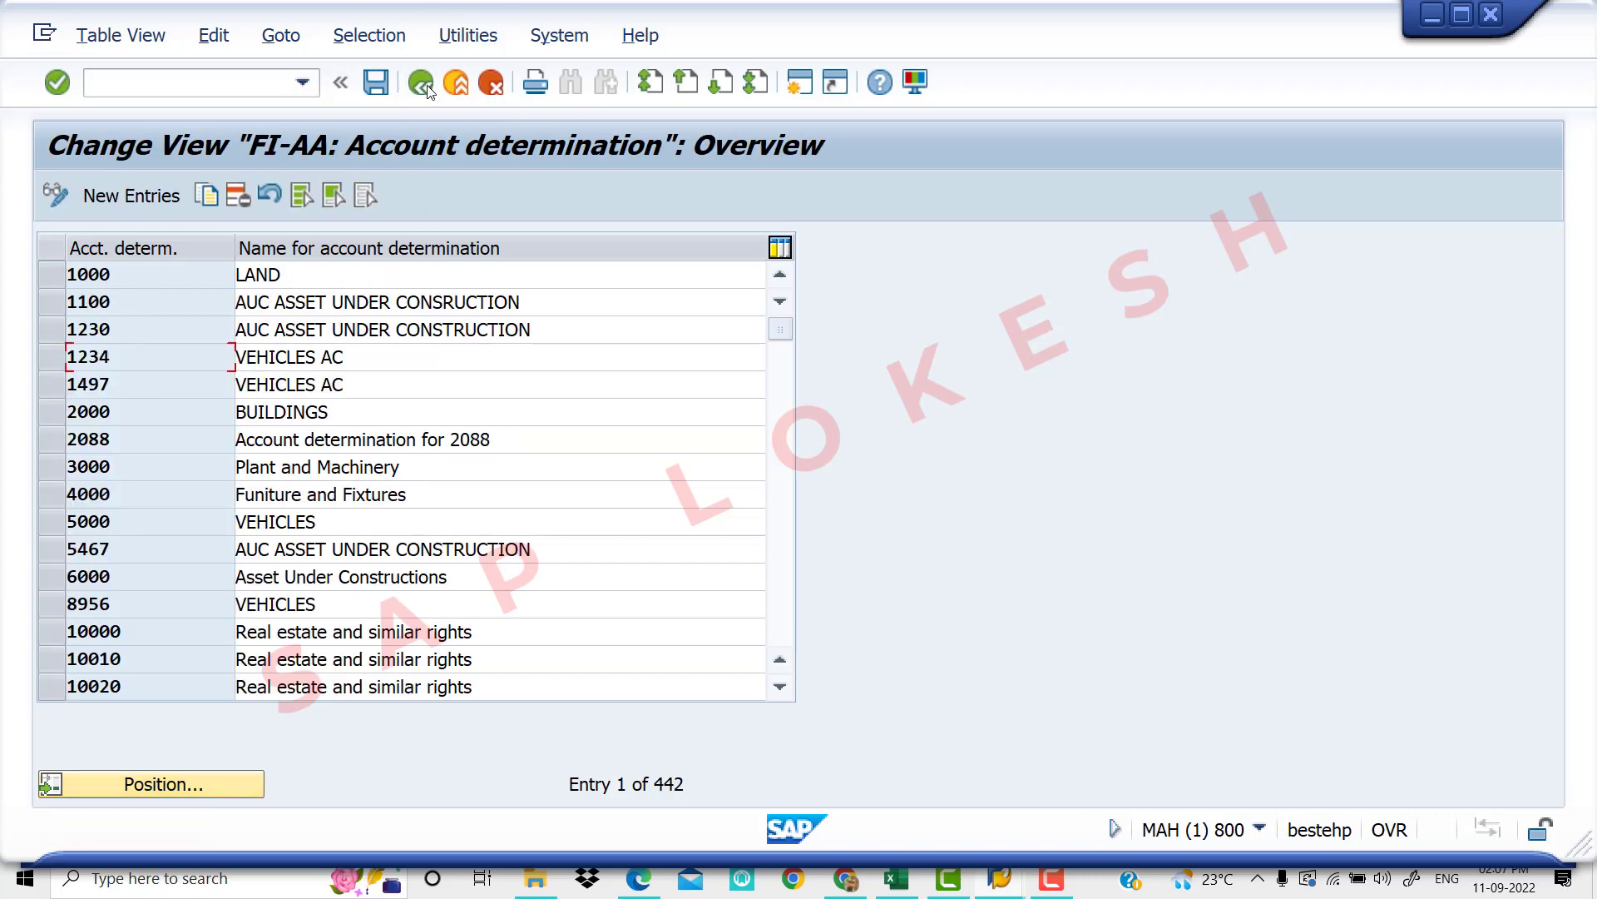
left_click(425, 87)
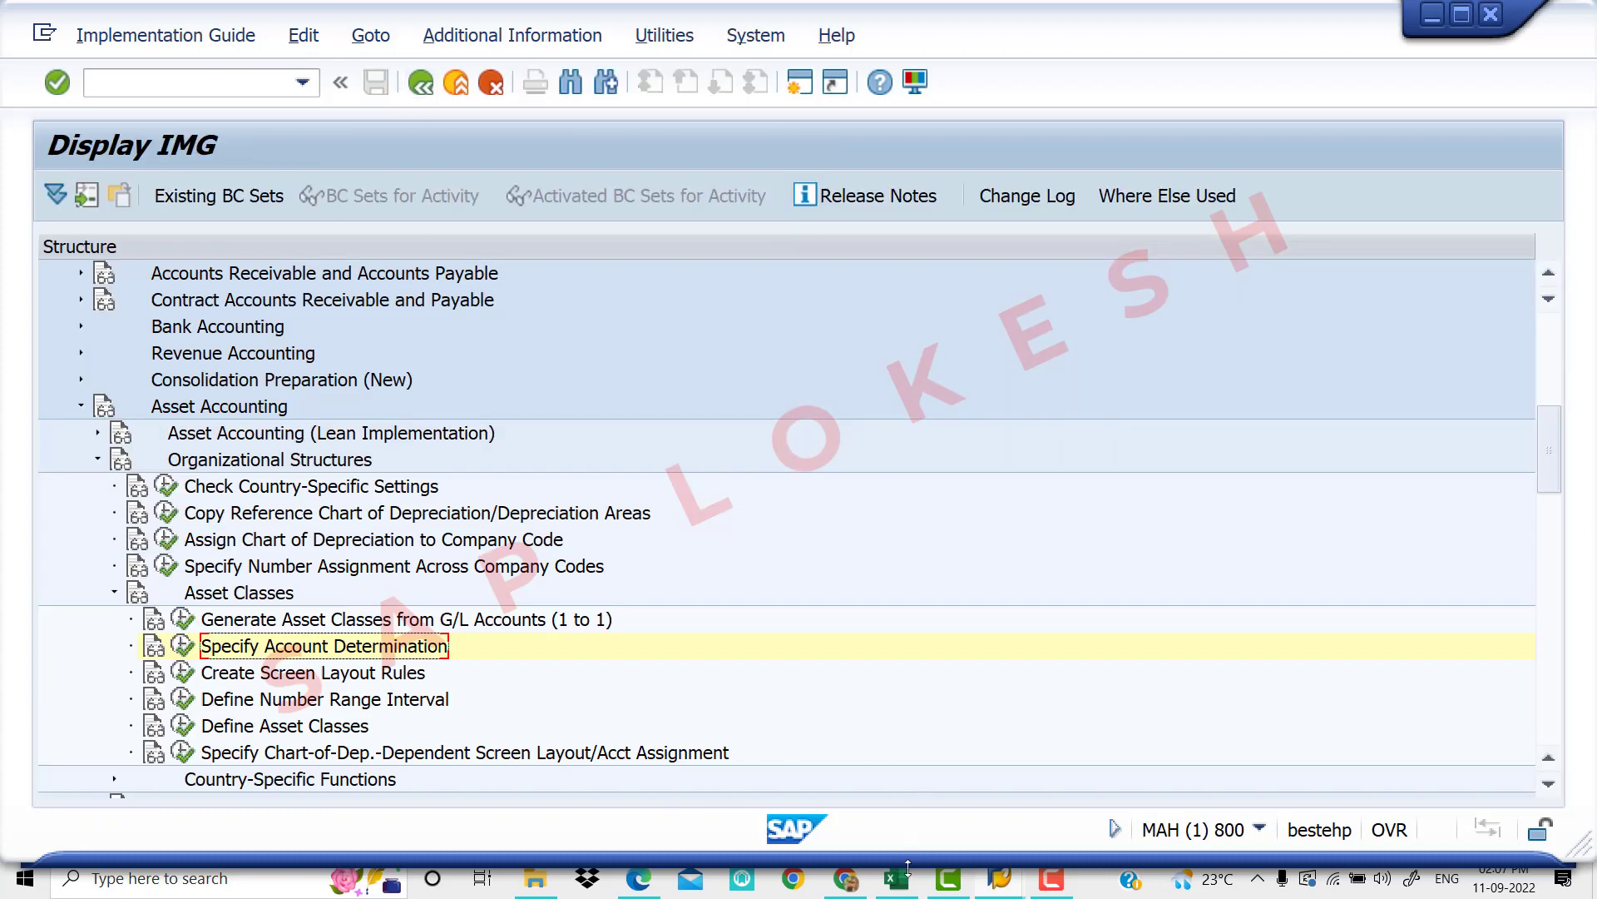
Check the Create Screen layout rules entry in the Excel configuration list and return to the SAP implementation guide
left_click(907, 874)
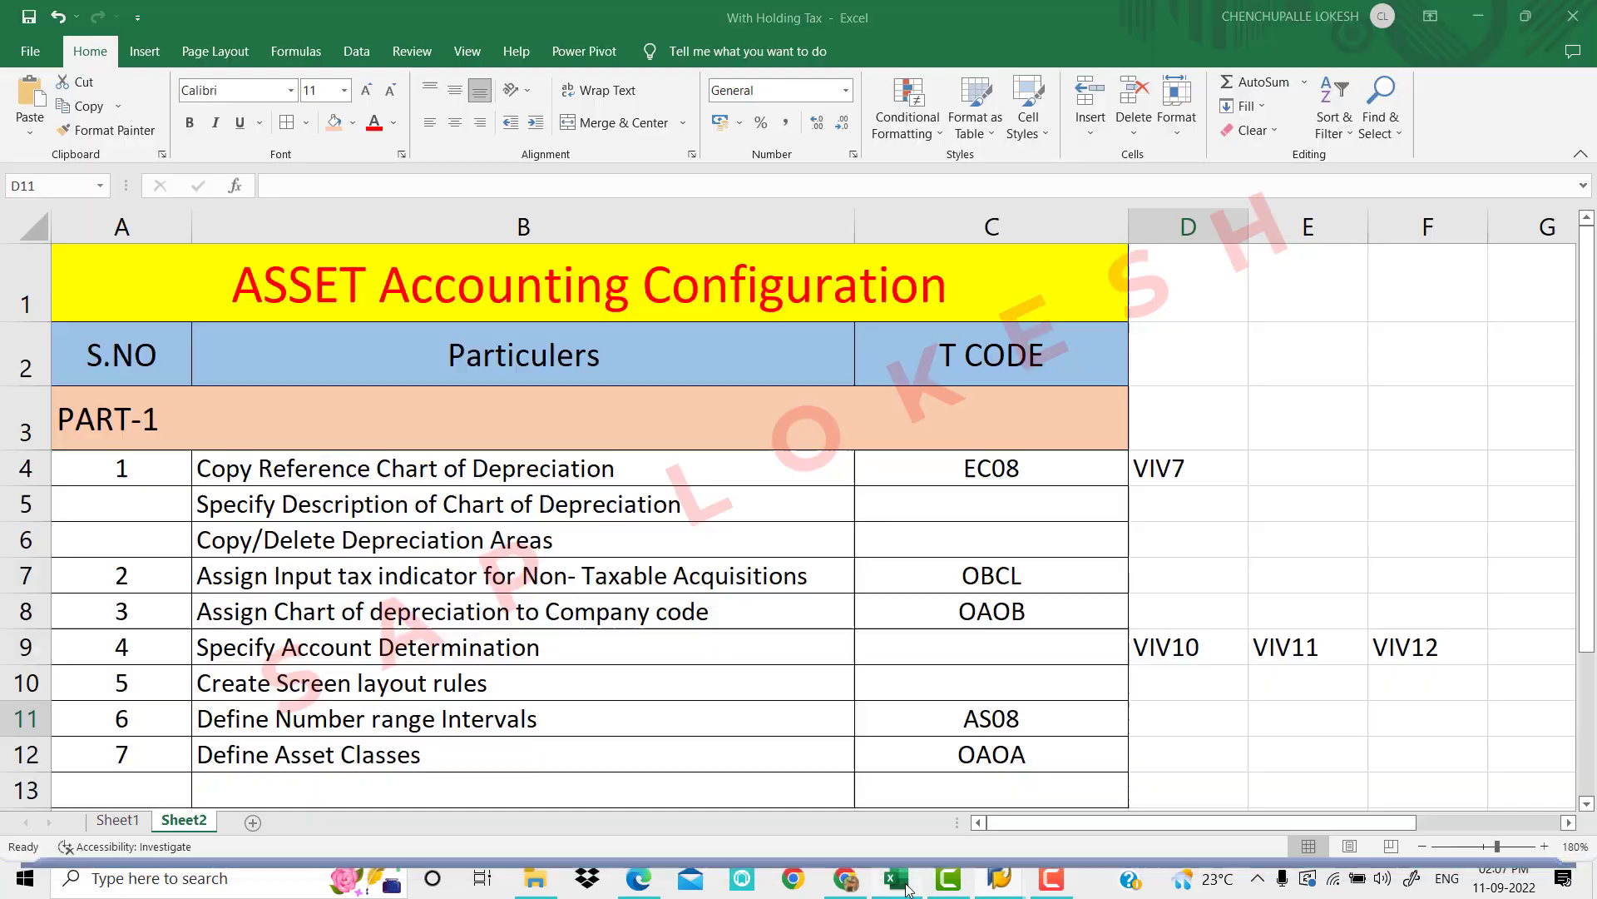
left_click(319, 690)
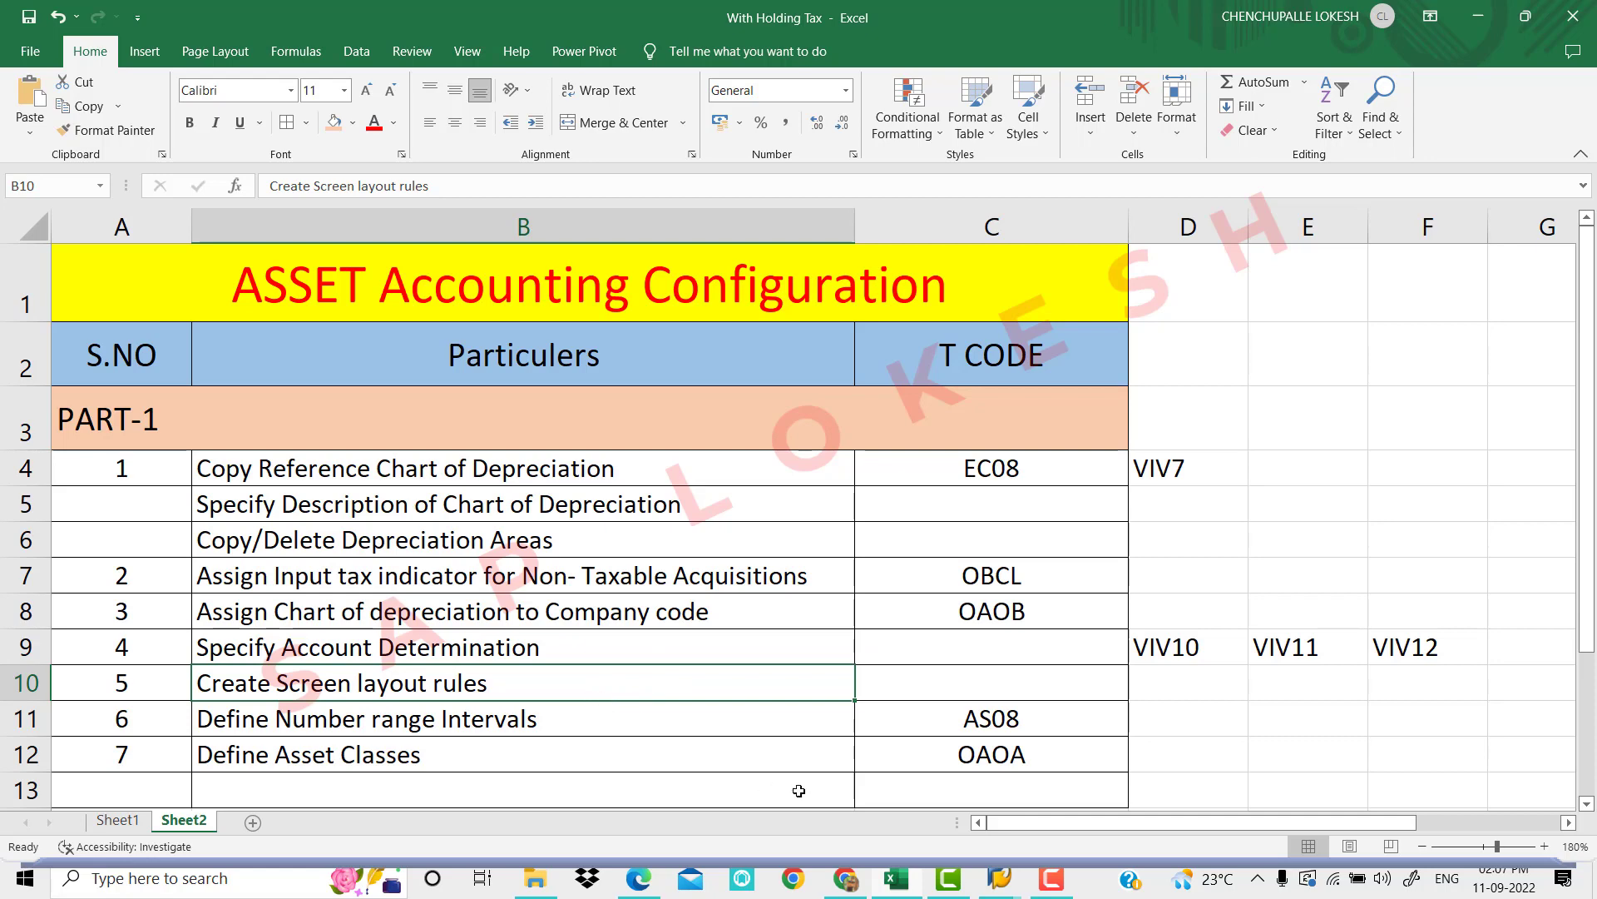
mouse_move(990, 880)
left_click(1107, 791)
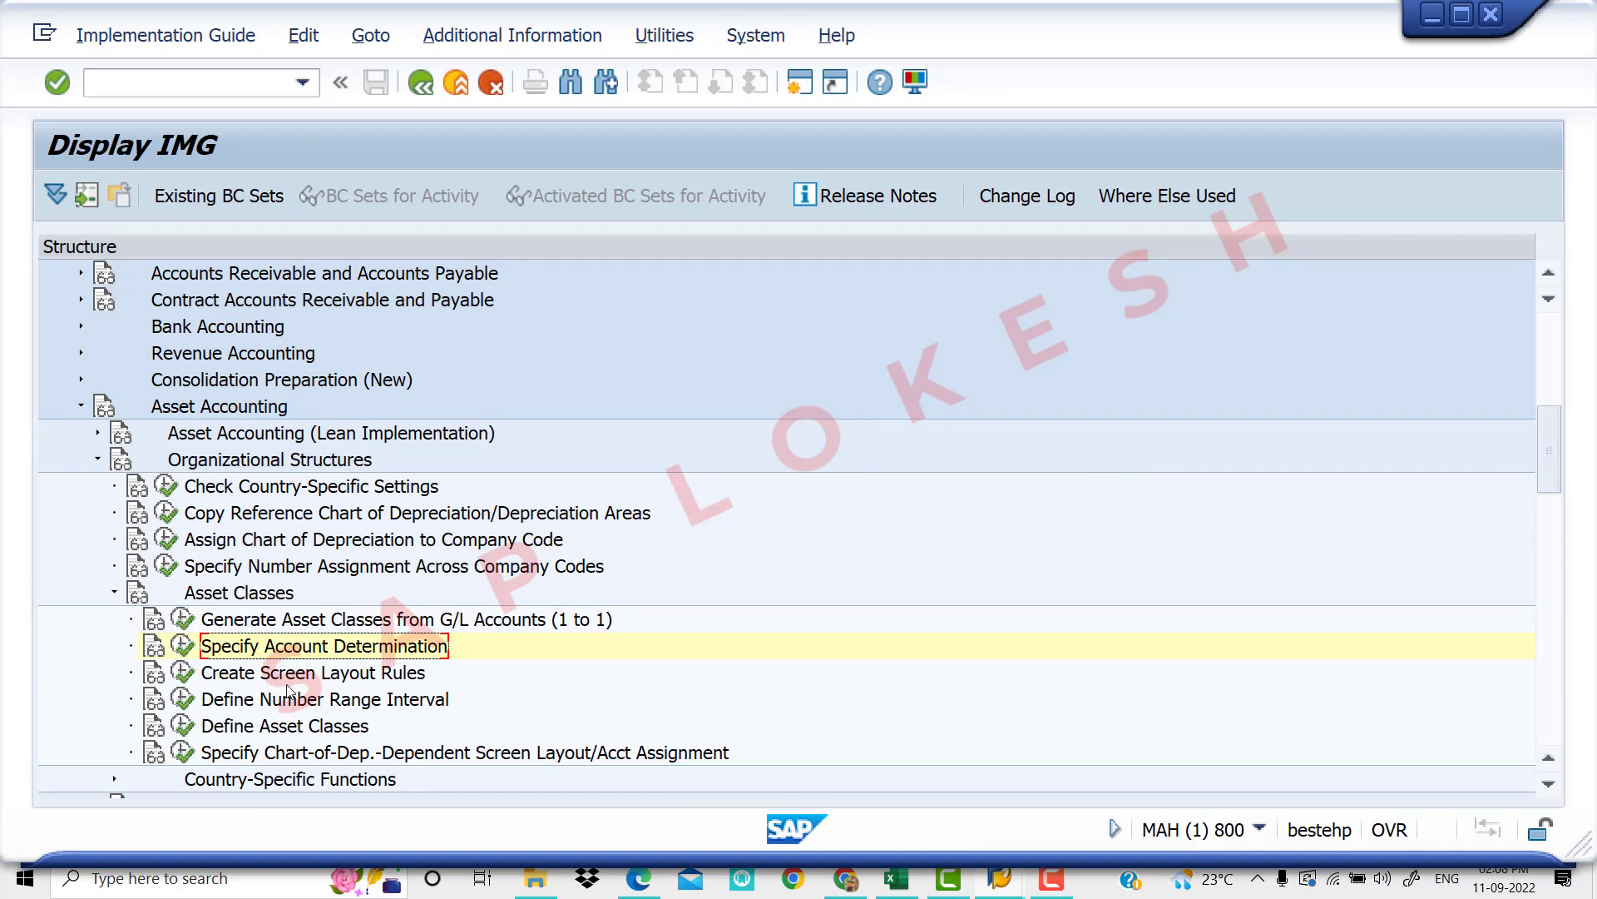
Open Create Screen Layout Rules and start copying the rules 0100 Land, 0200 Buildings and 0300 Plant and machinery
left_click(183, 673)
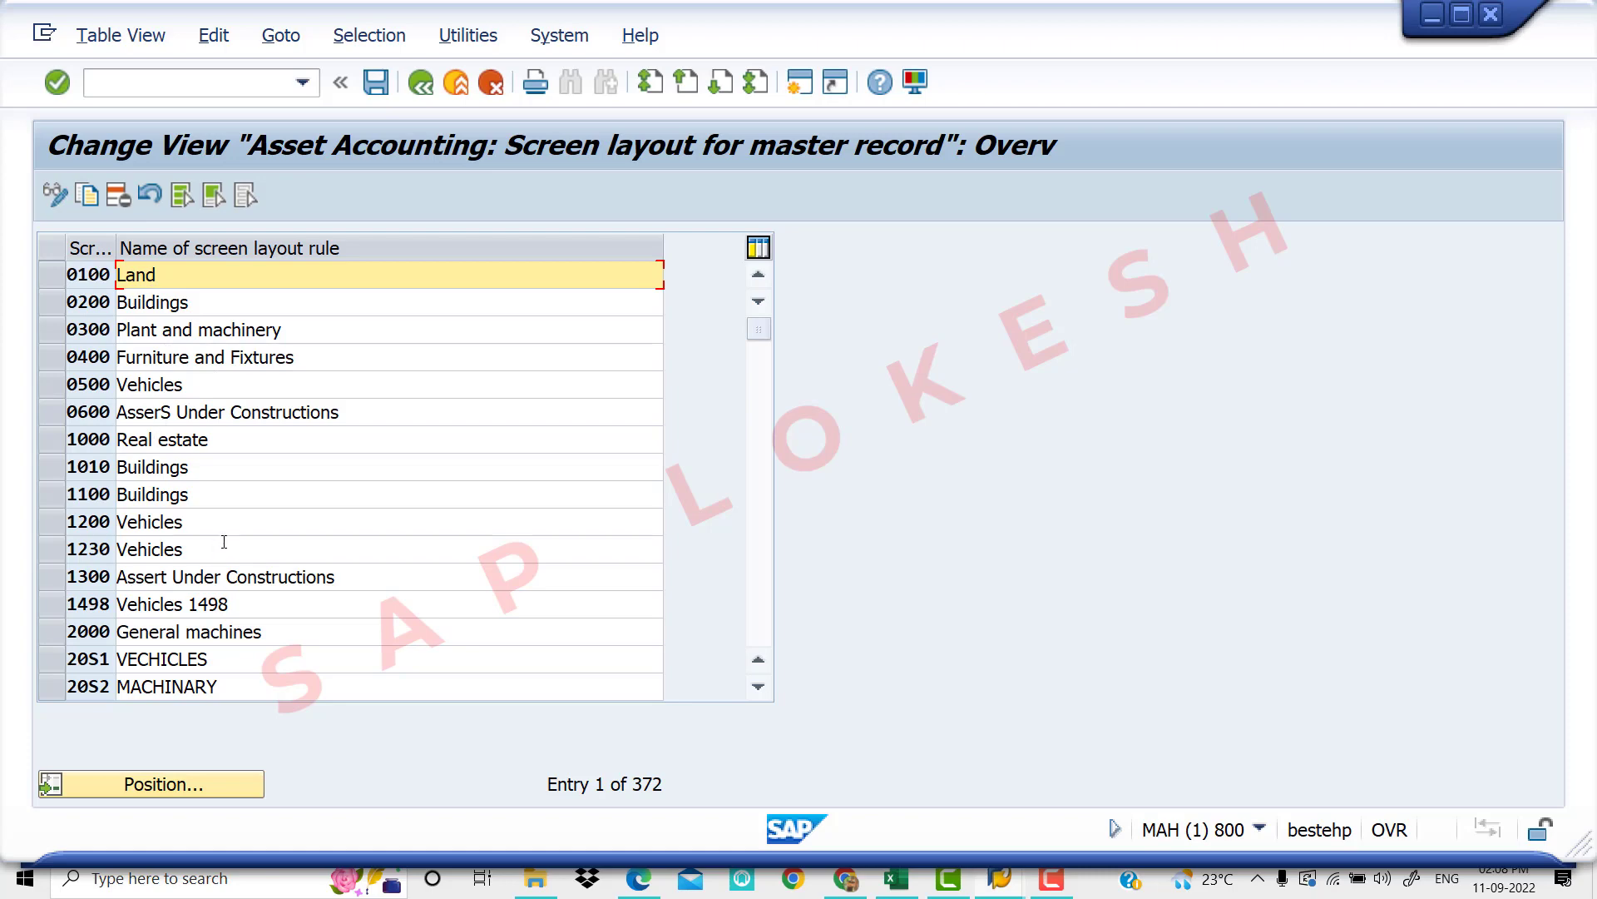
left_click(213, 786)
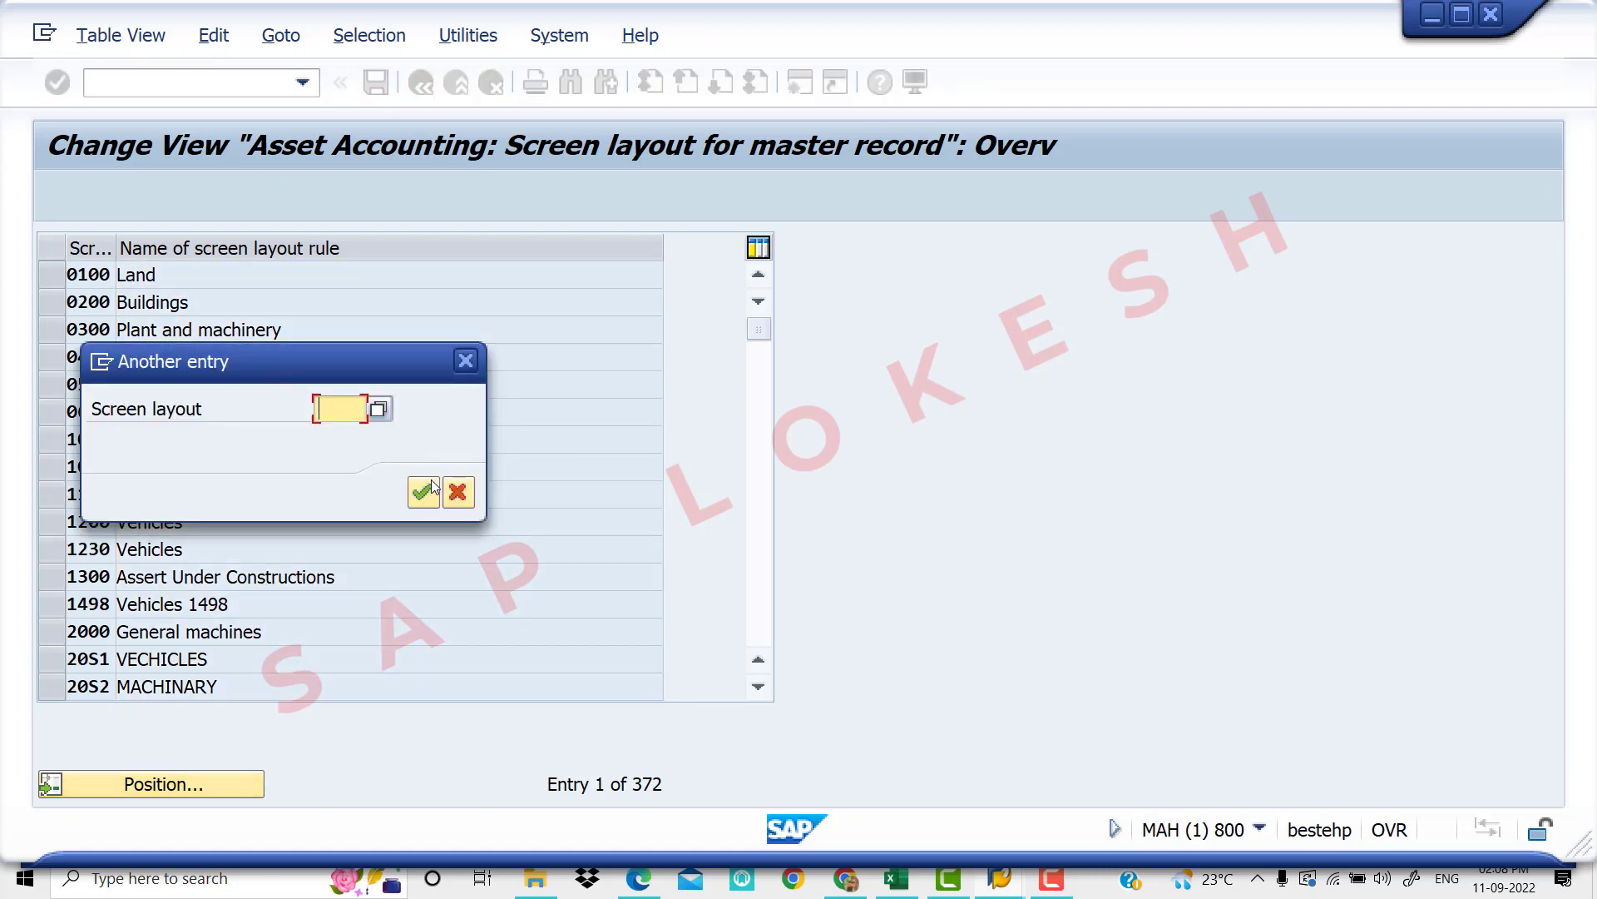
left_click(456, 493)
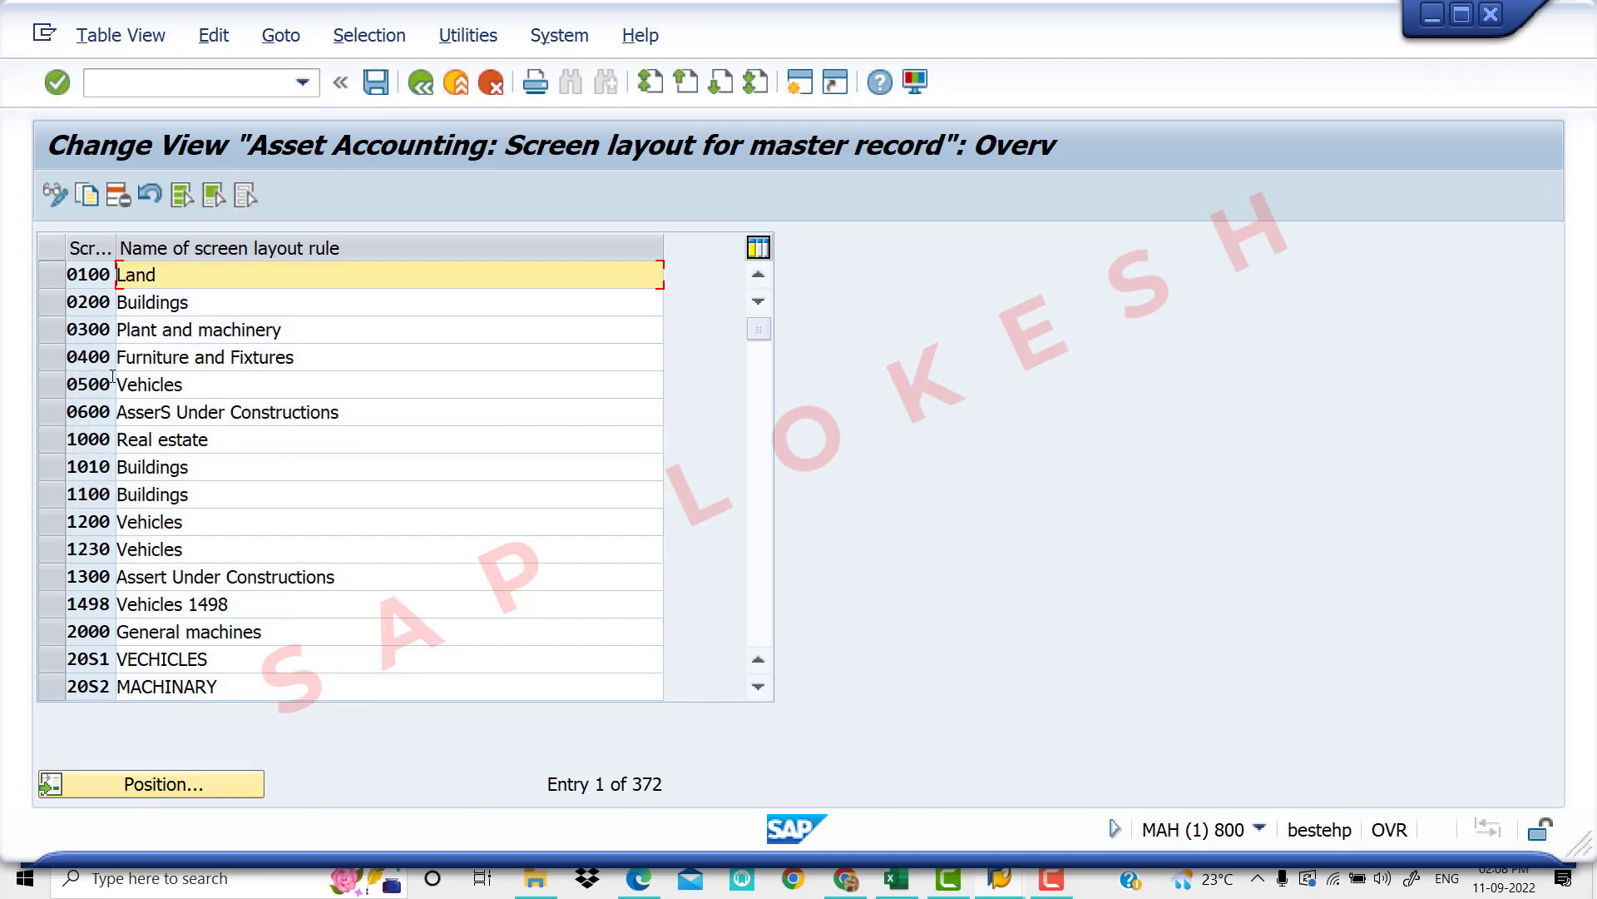
left_click(46, 298)
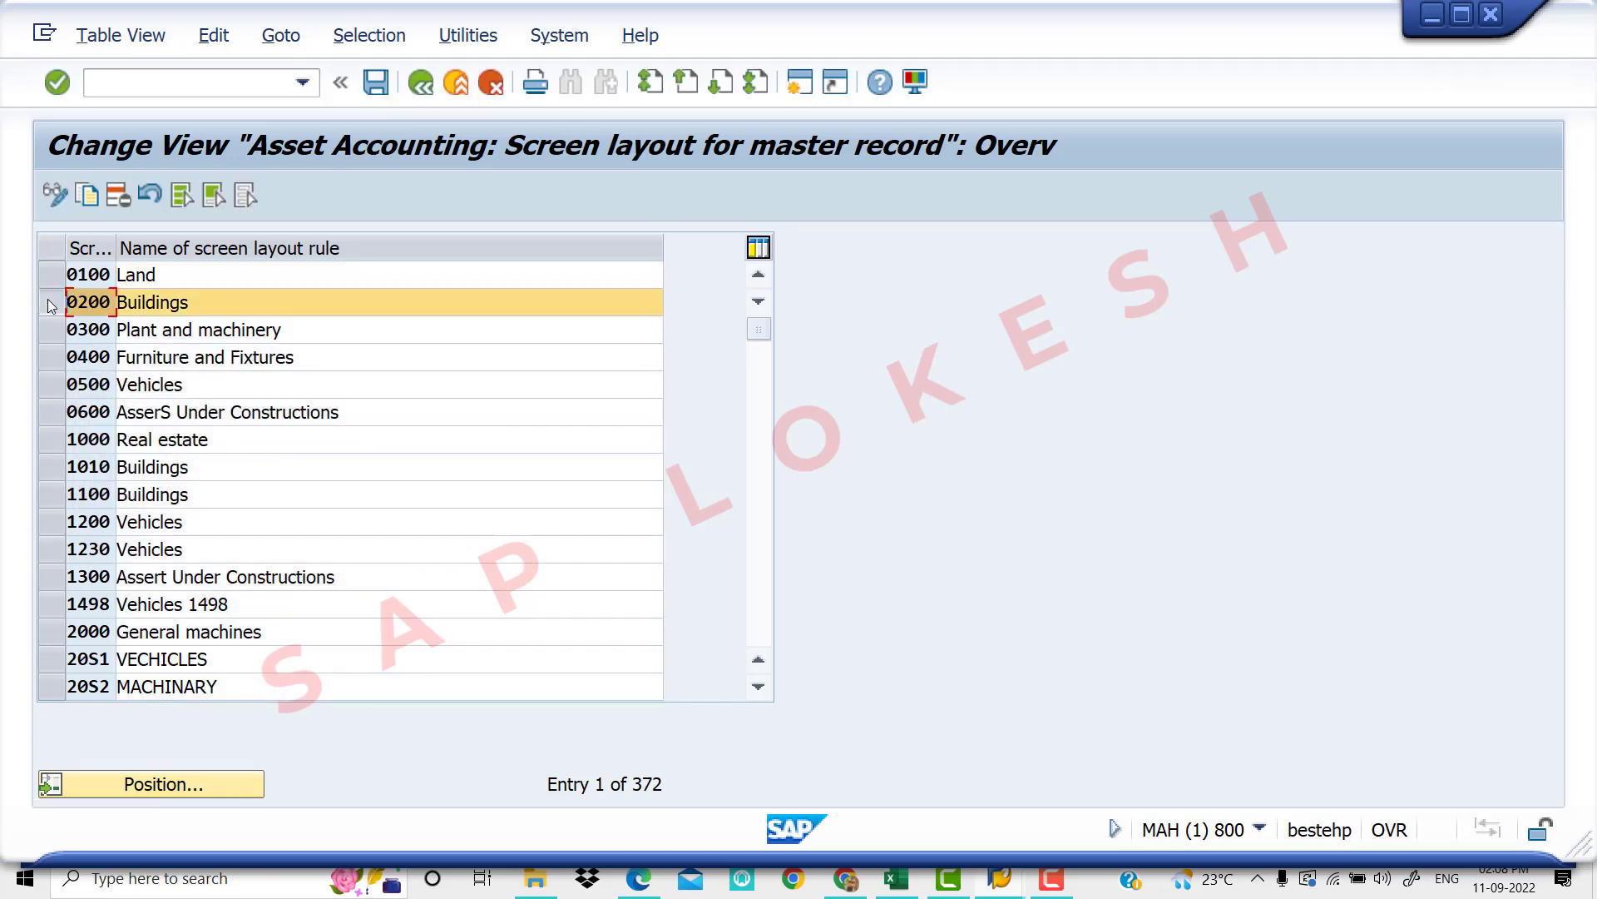
left_click(58, 278)
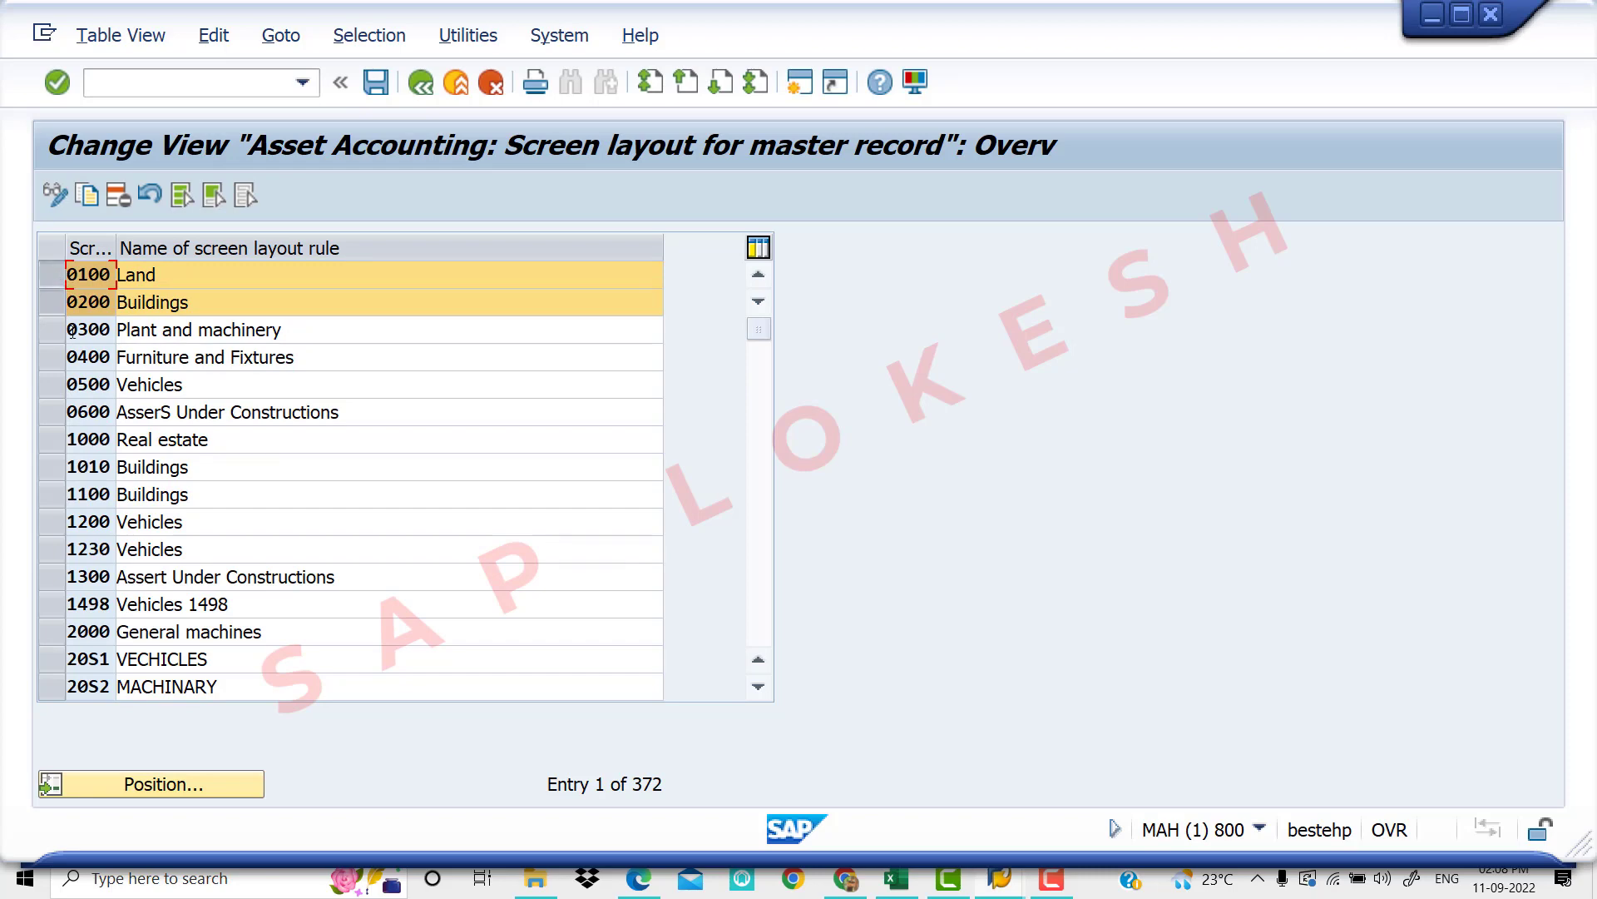
left_click(52, 332)
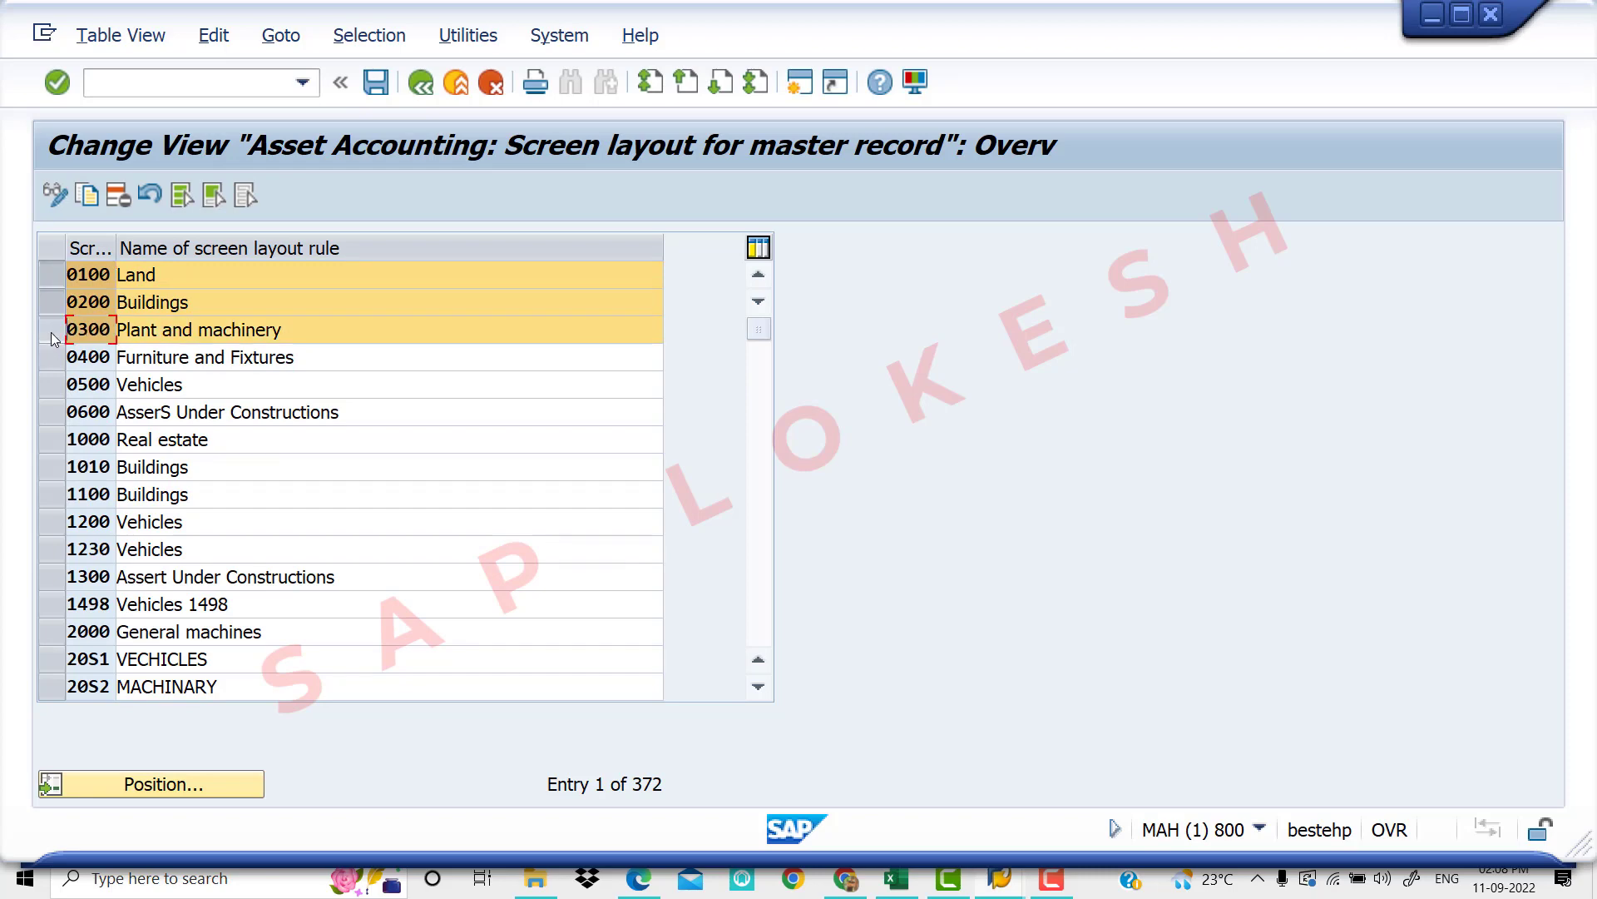
left_click(93, 200)
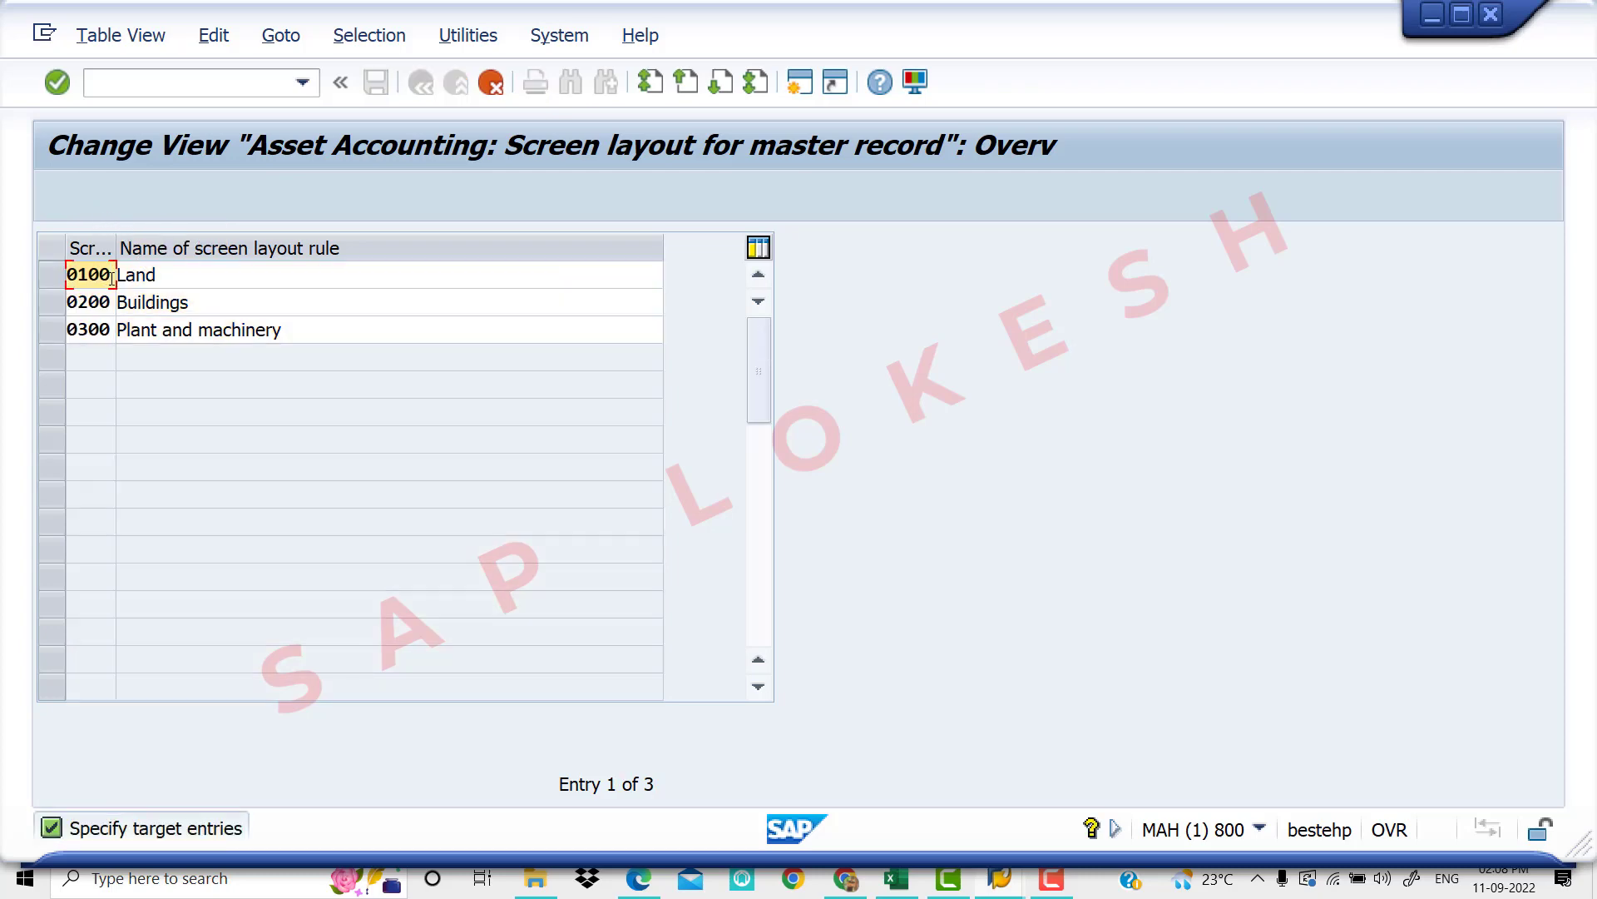
Change the copy of the 0100 Land rule to key VI10 with the name MACHINARY
key("BackSpace")
key("BackSpace")
key("BackSpace")
key("BackSpace")
type("VI")
type("10")
left_click(178, 279)
key("BackSpace")
key("BackSpace")
key("BackSpace")
key("BackSpace")
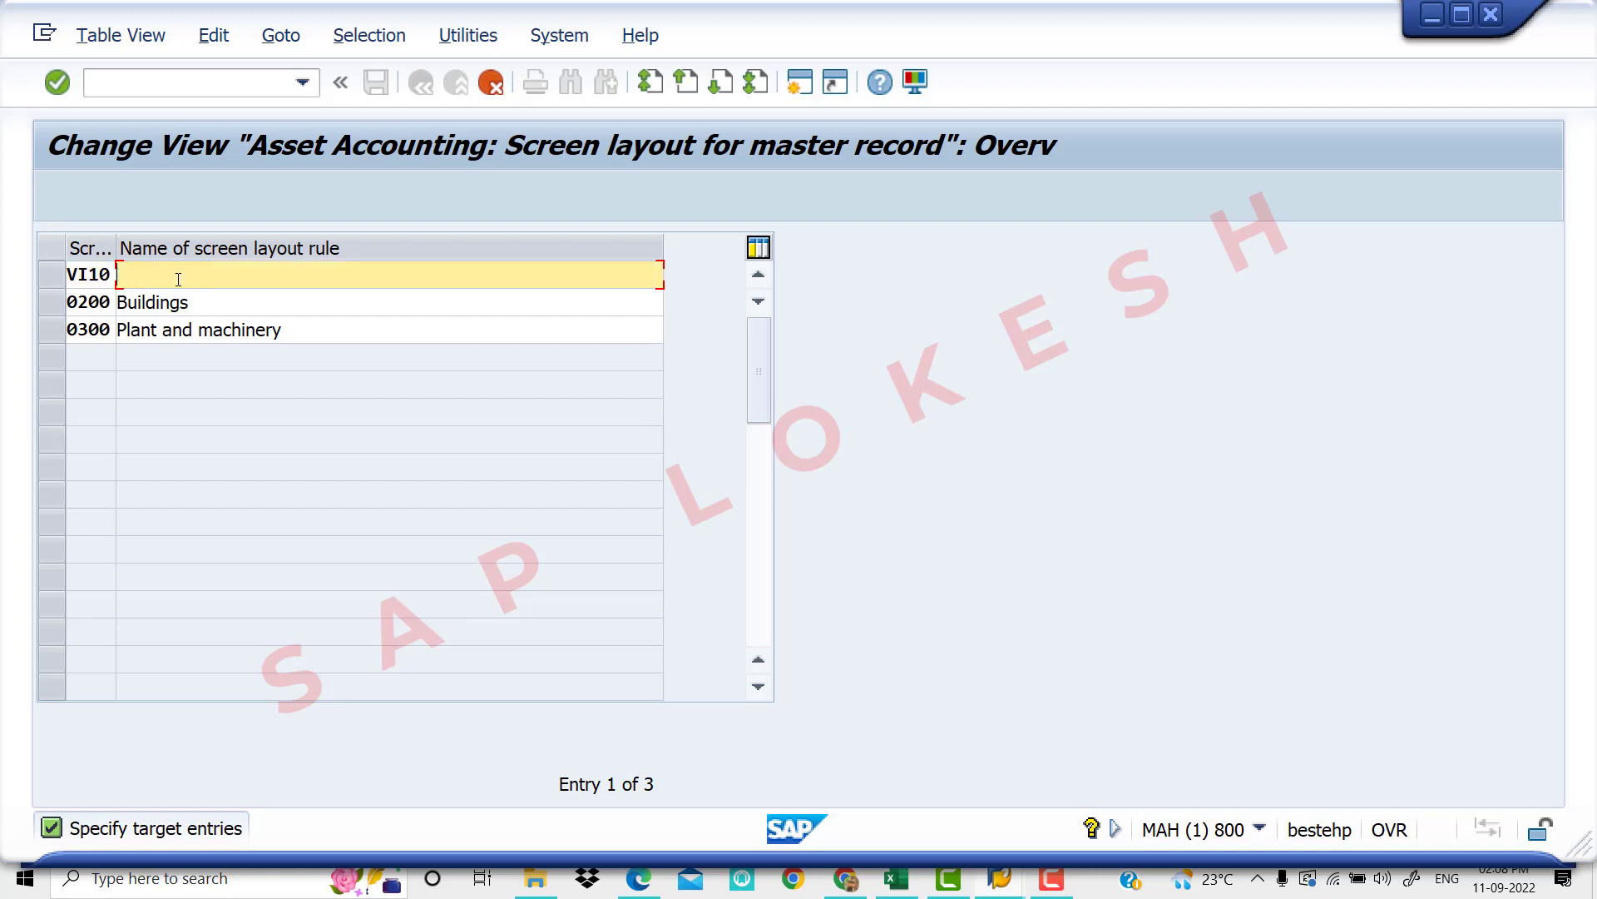
type("MACHINARY")
Change the copy of the 0200 Buildings rule to key VI11 with the name BUILDING
left_click(111, 303)
key("BackSpace")
key("BackSpace")
key("BackSpace")
key("BackSpace")
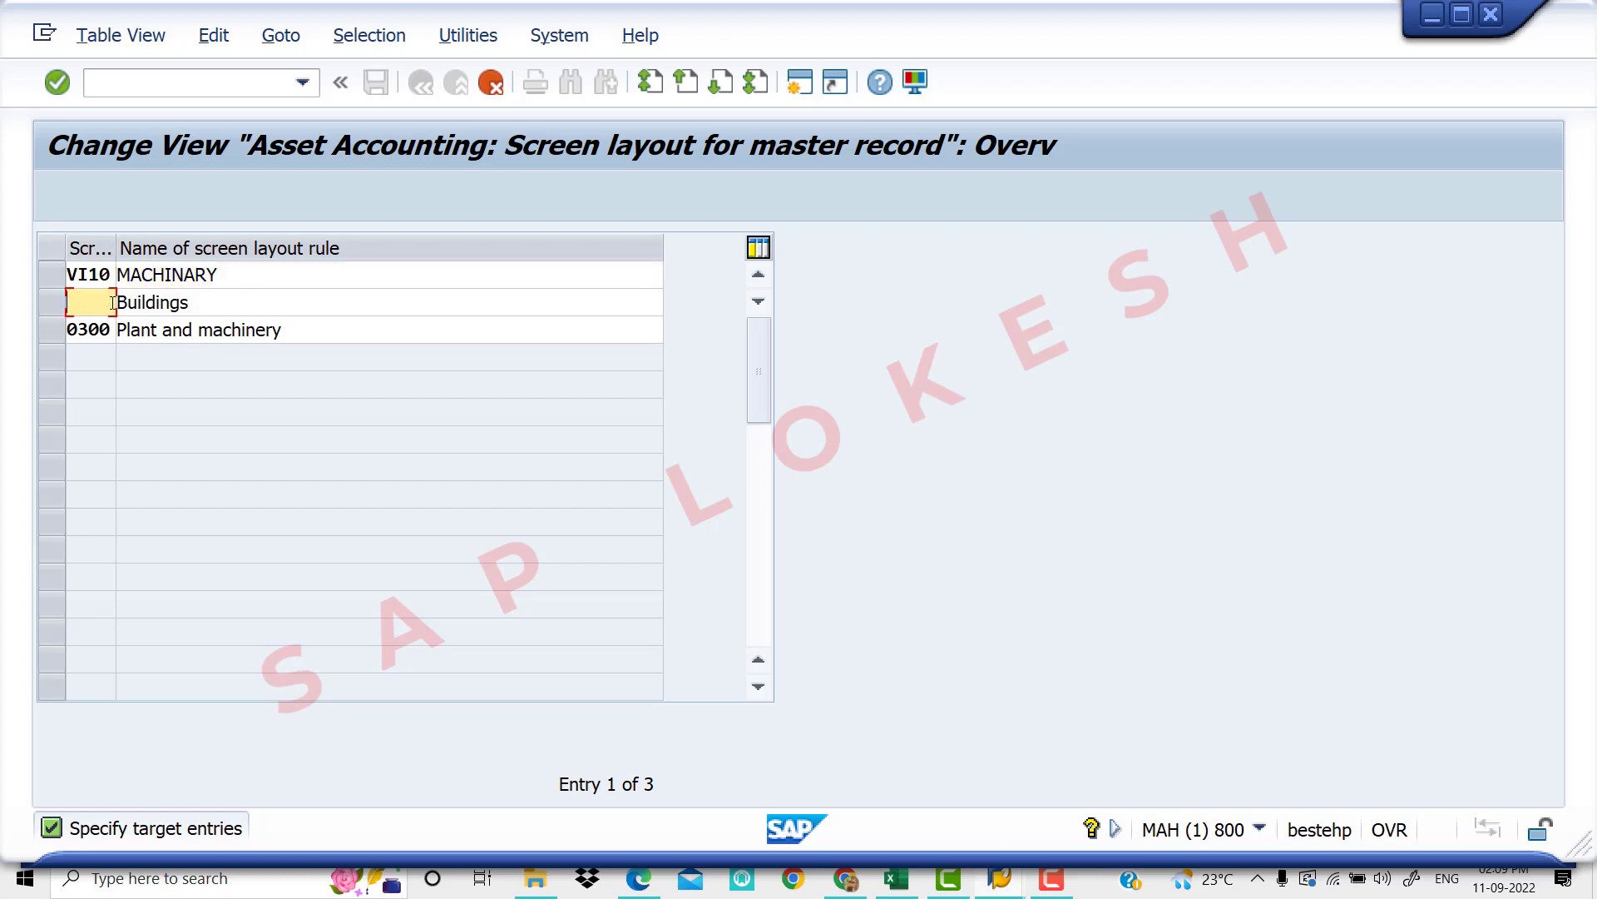
type("VI11")
left_click(221, 302)
key("BackSpace")
key("BackSpace")
key("BackSpace")
key("BackSpace")
key("BackSpace")
key("BackSpace")
key("BackSpace")
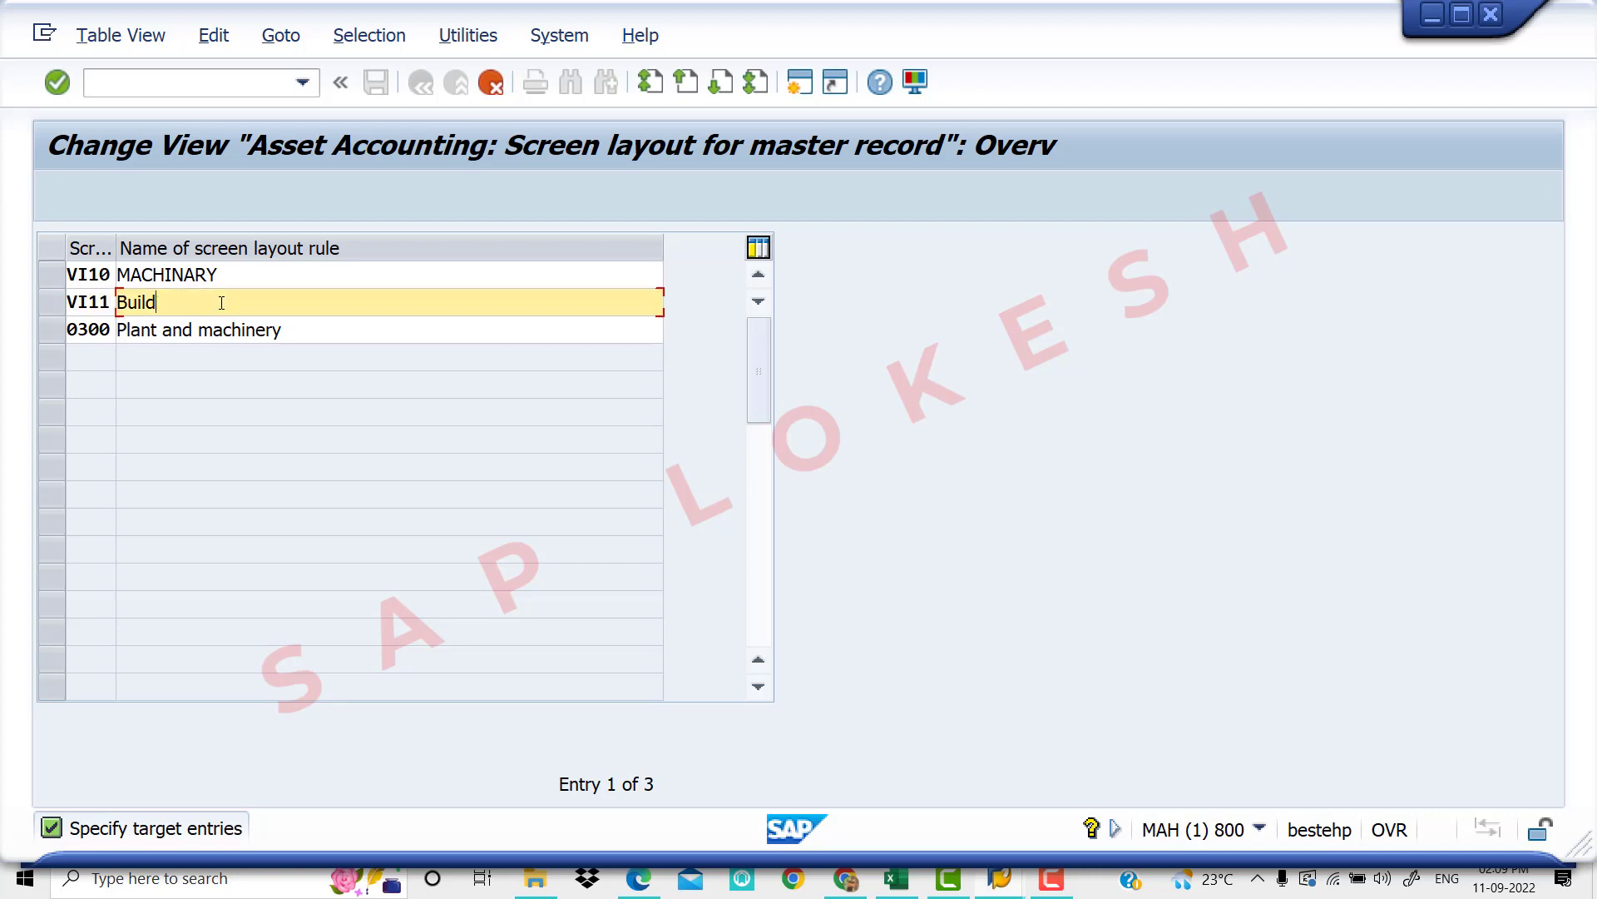
key("BackSpace")
type("u")
key("BackSpace")
type("UILDING")
Change the copy of the 0300 Plant and machinery rule to key VI12 with the name PLANT
left_click(110, 329)
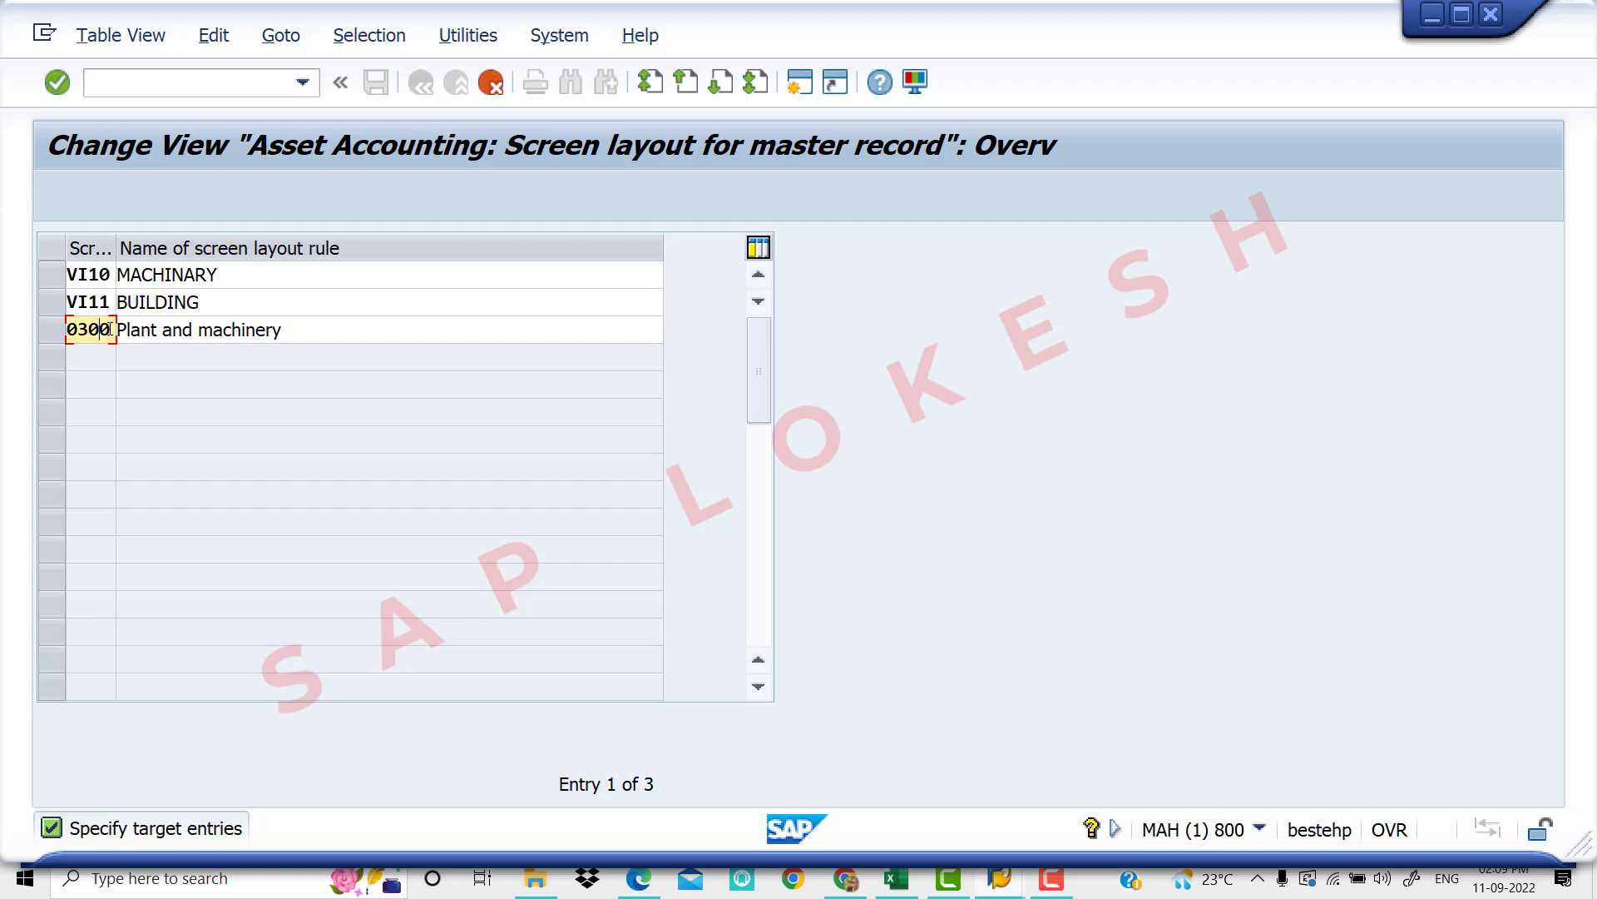
key("BackSpace")
key("BackSpace")
key("BackSpace")
key("BackSpace")
type("C")
key("BackSpace")
type("VI12")
key("Tab")
left_click_drag(306, 331, 100, 334)
type("PLANT")
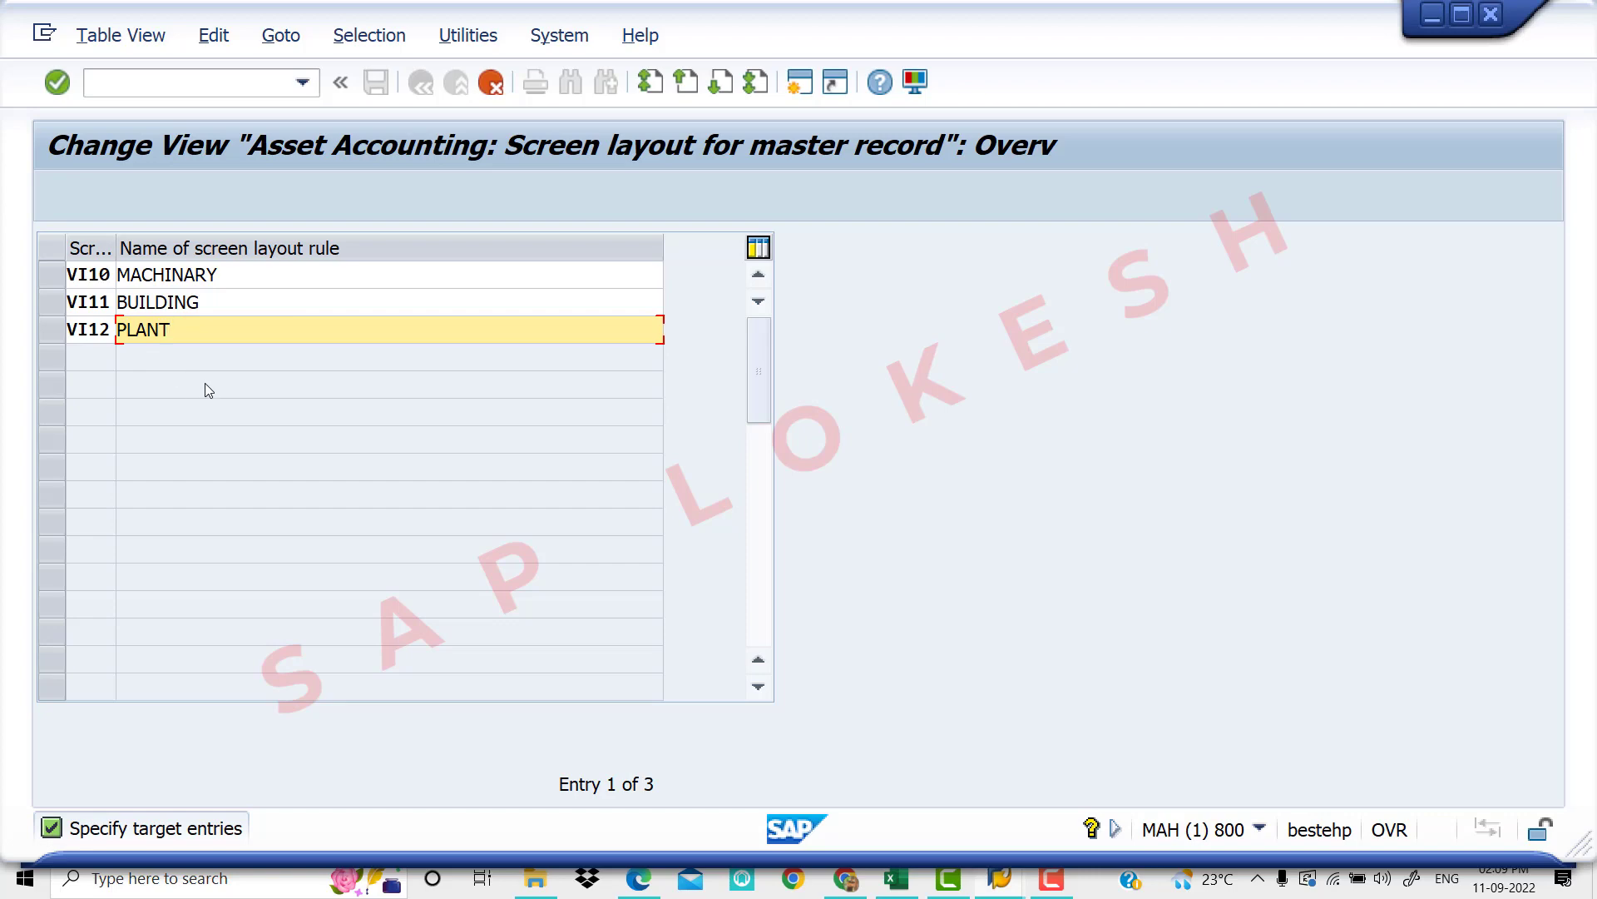
Confirm the copied screen layout rules and save them under the proposed customizing request
key("Return")
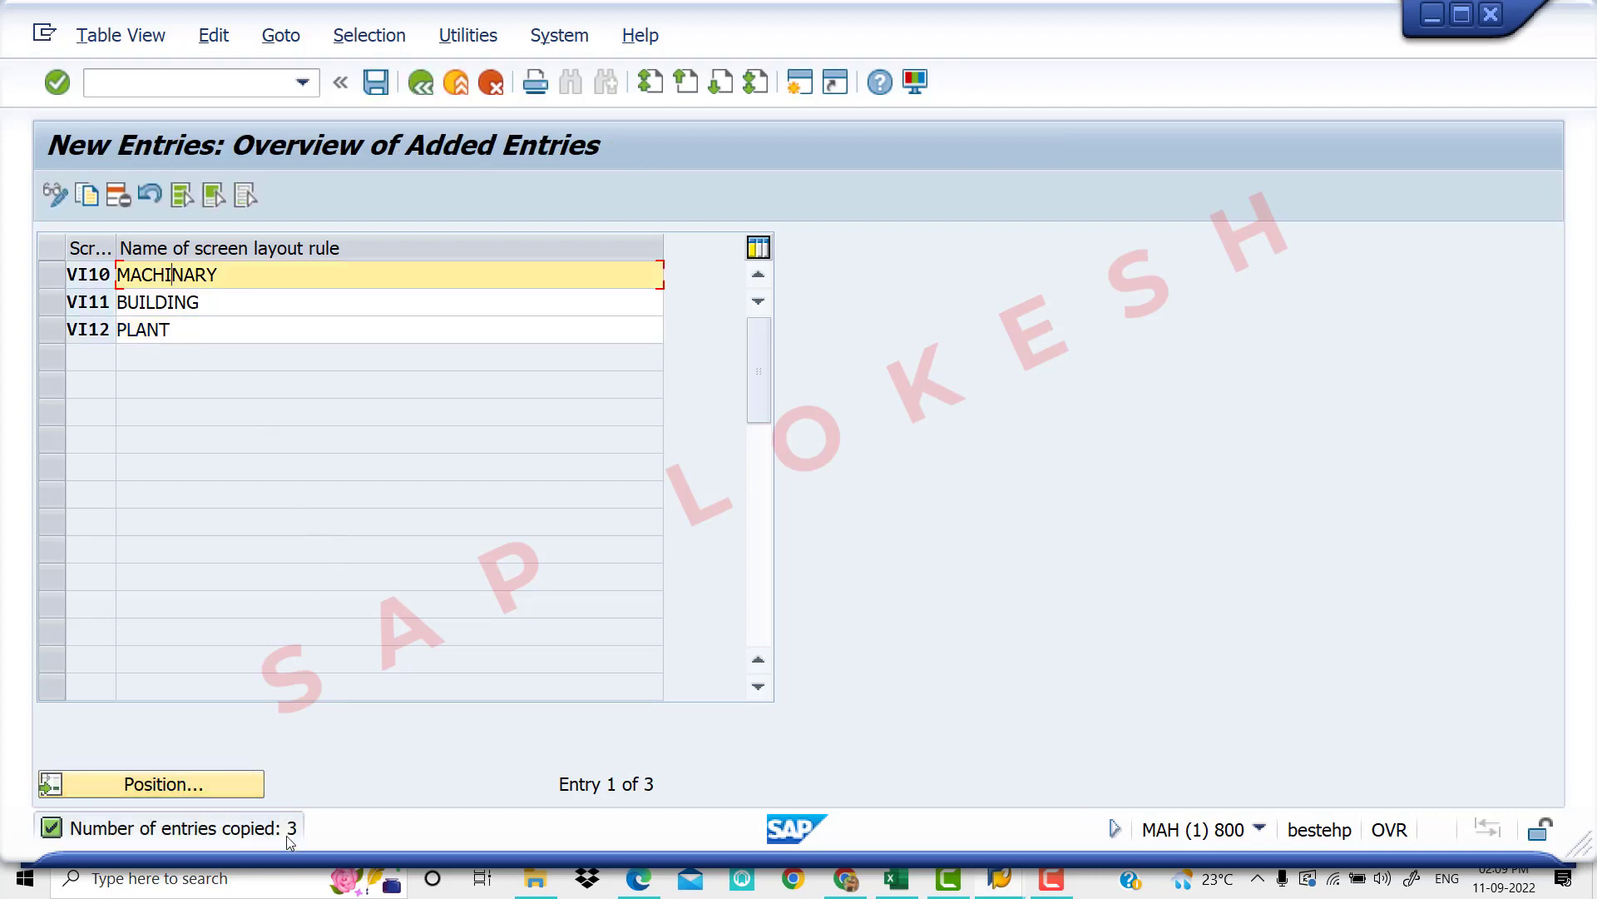
left_click(379, 83)
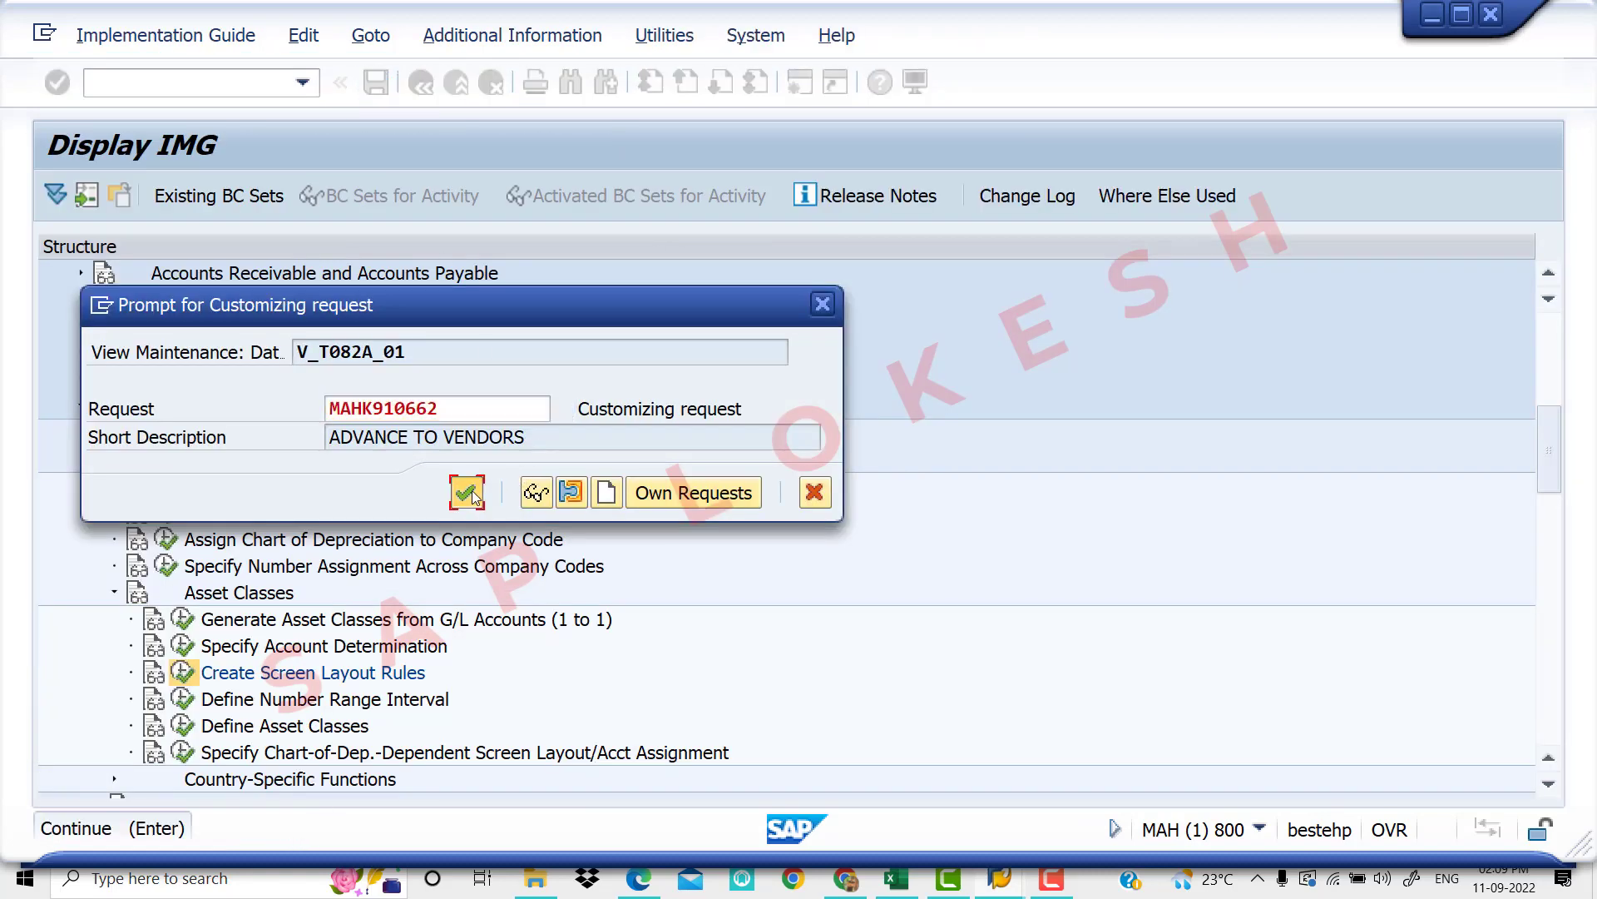
left_click(469, 493)
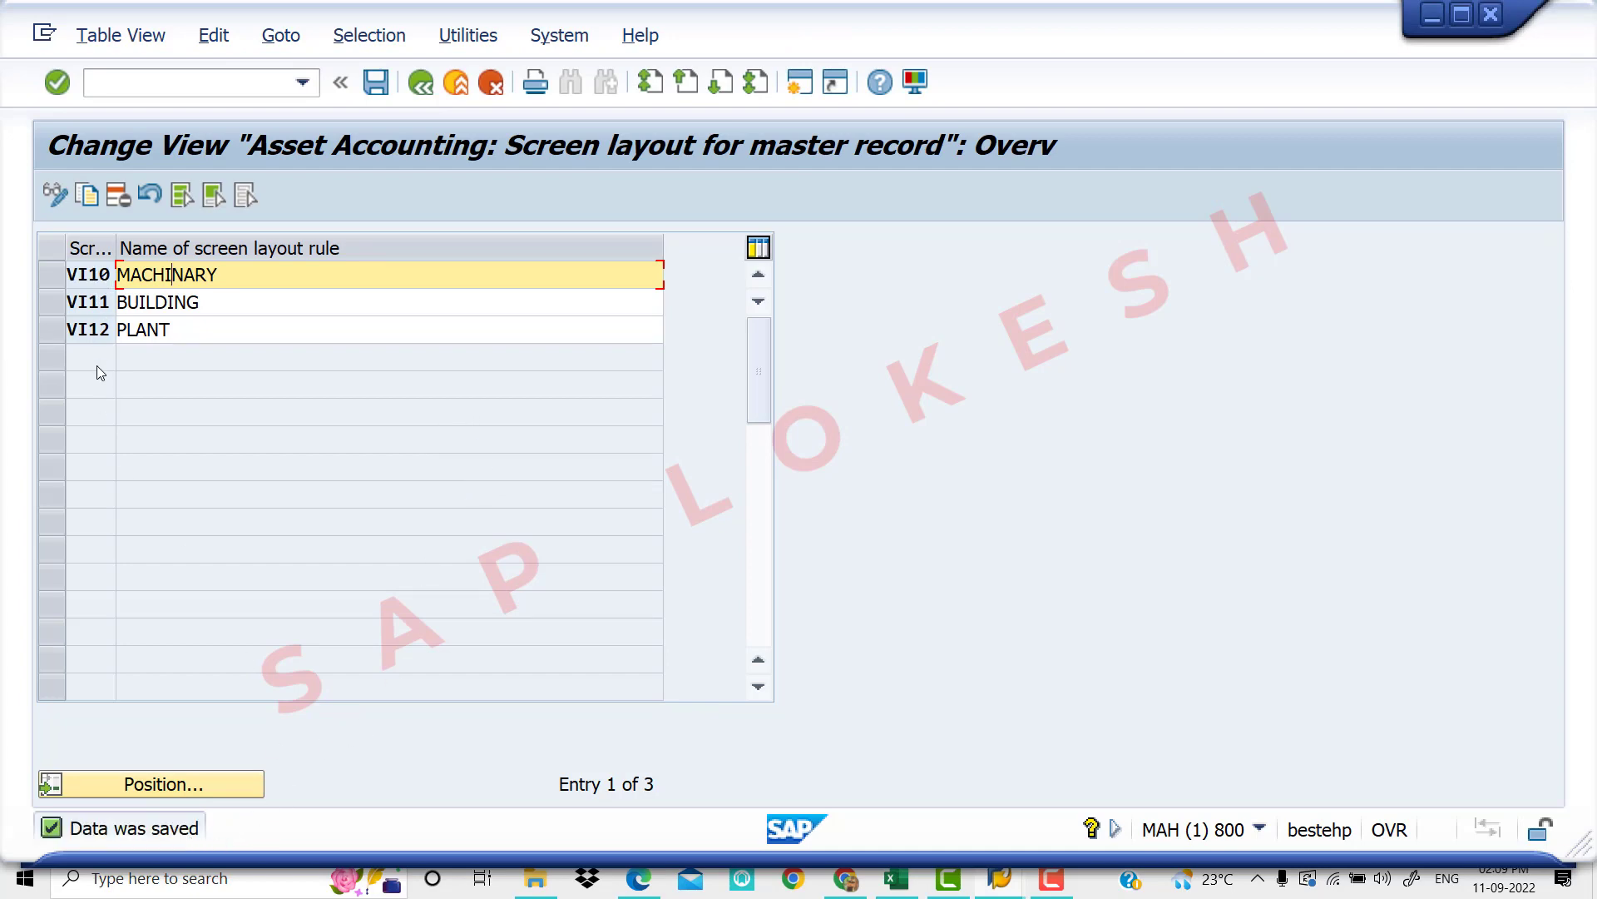
Switch to the Excel configuration list and record VI10, VI11 and VI12 in cells D10 to F10 beside Create Screen layout rules
left_click(901, 891)
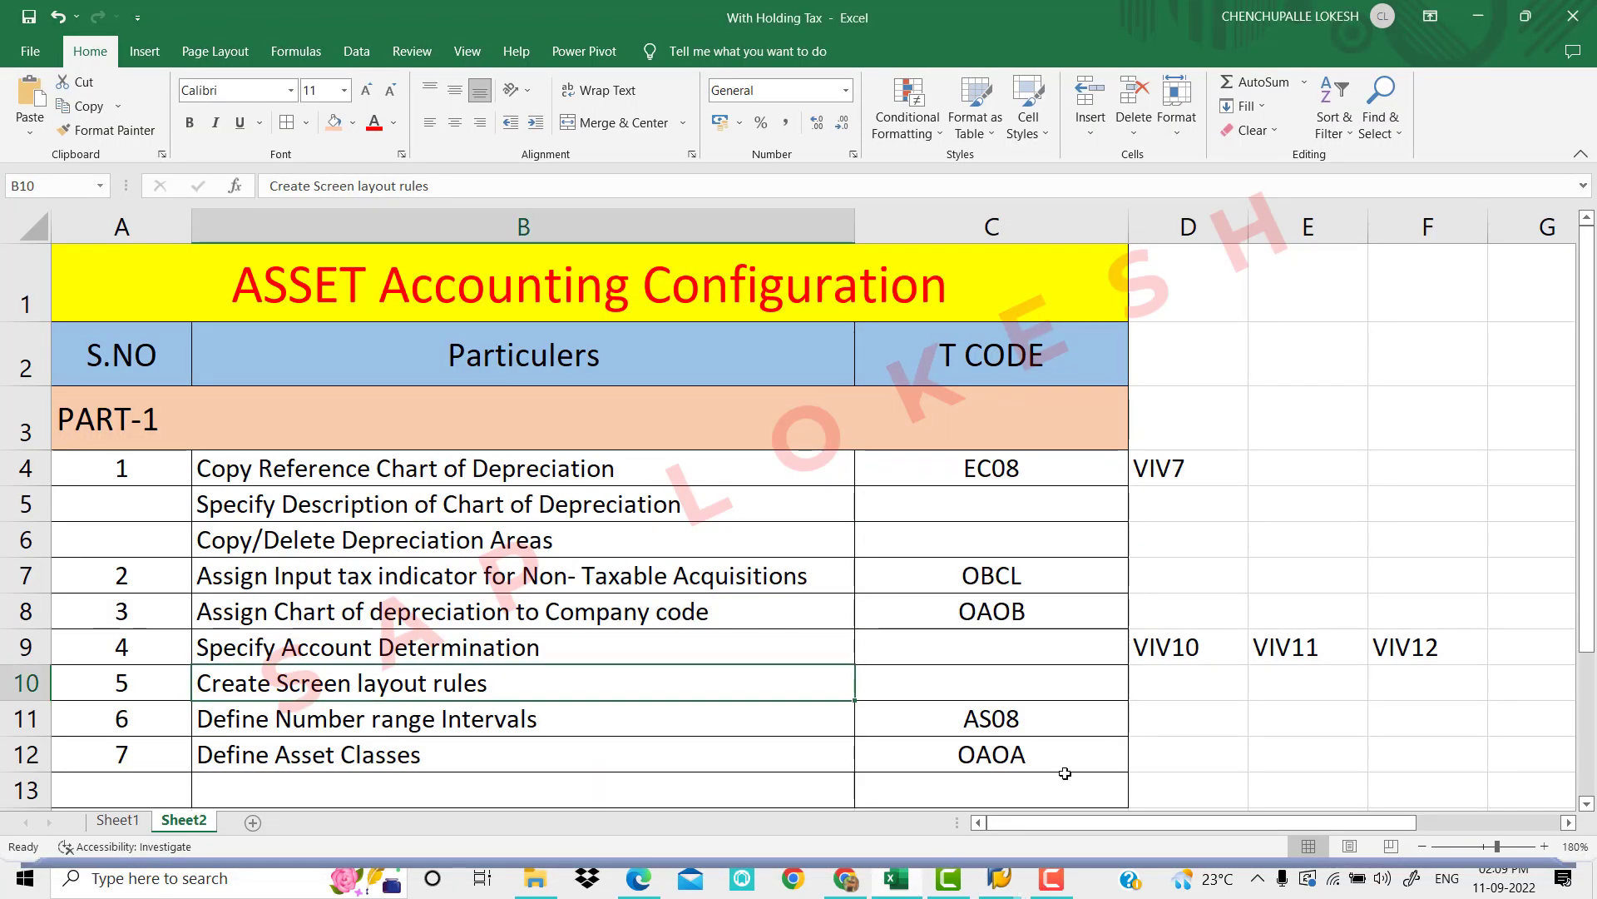
left_click(1165, 692)
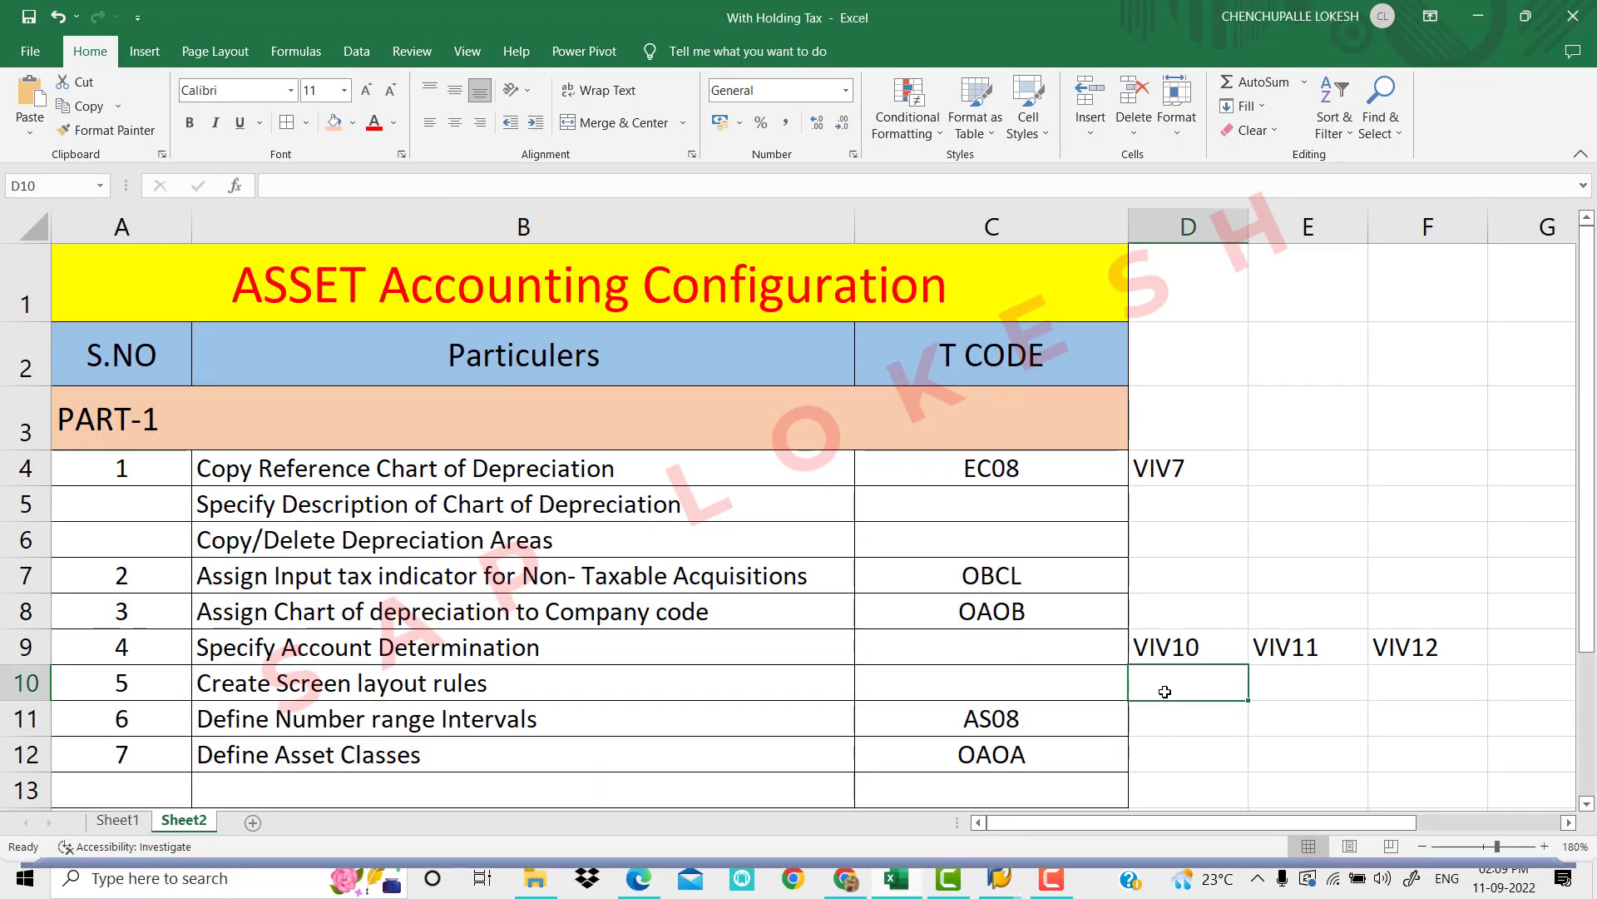
type("VI10")
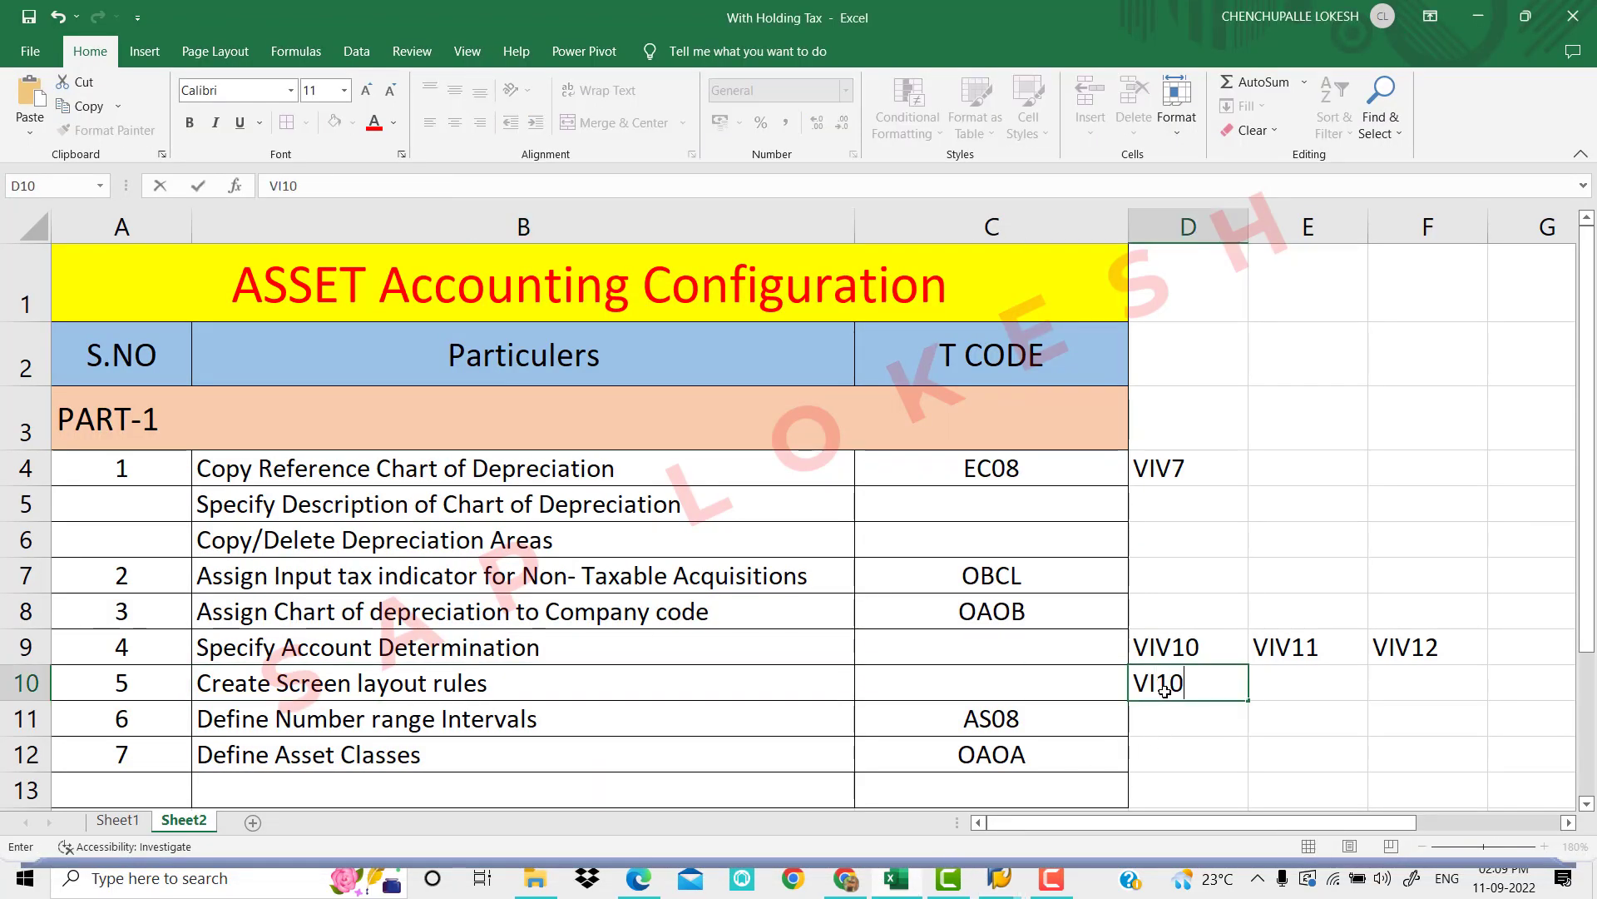
key("Tab")
type("VI")
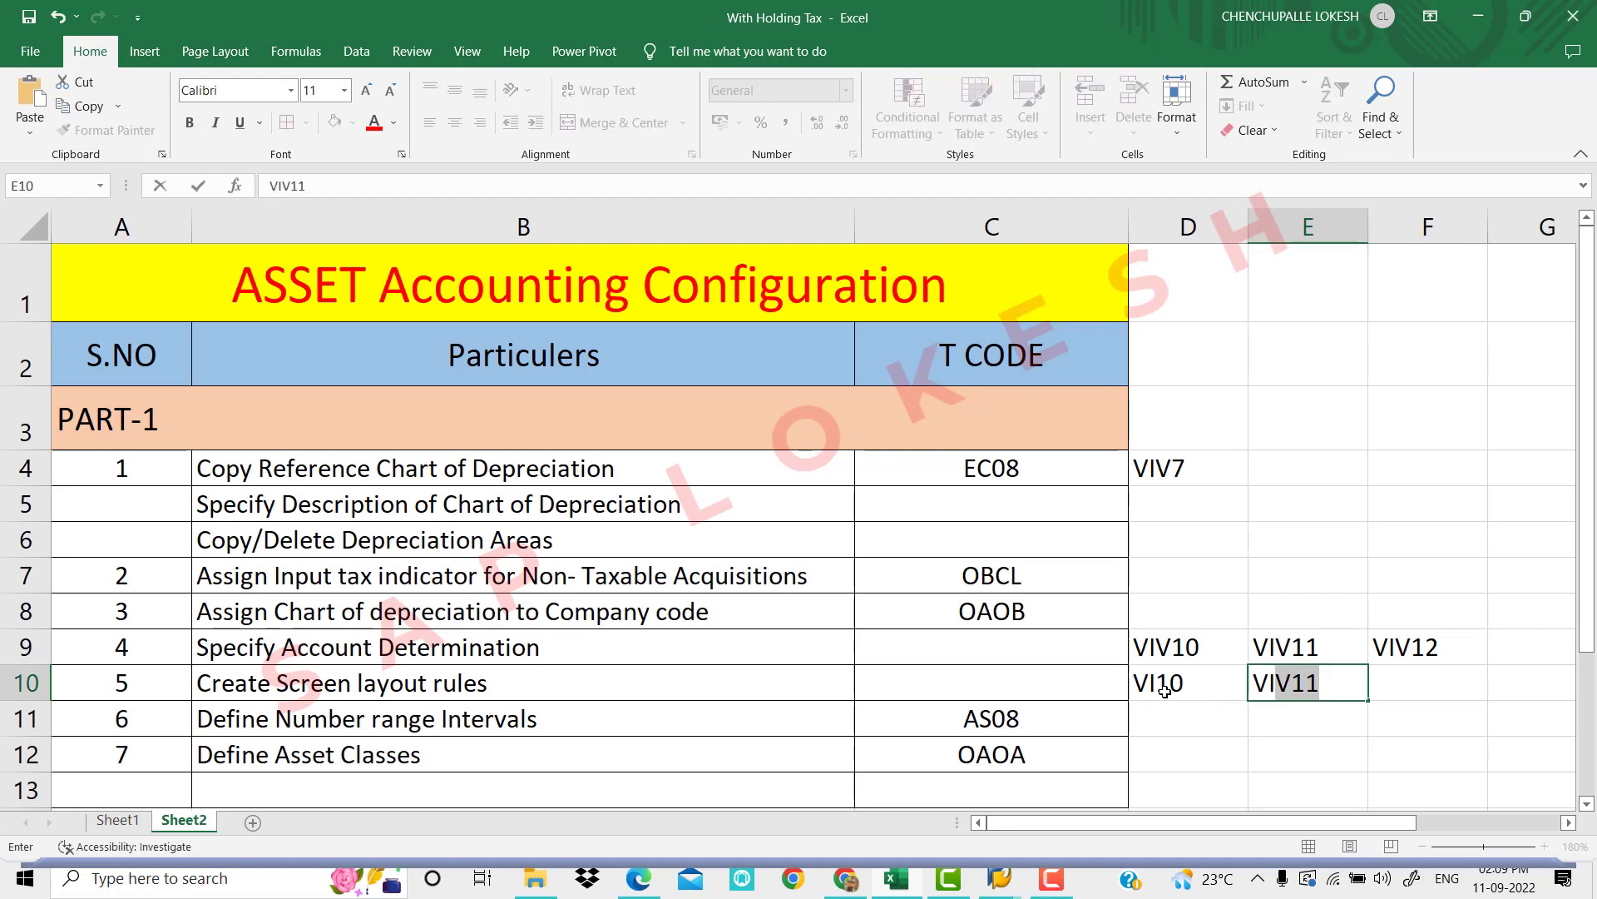
type("11")
key("Tab")
type("VI12")
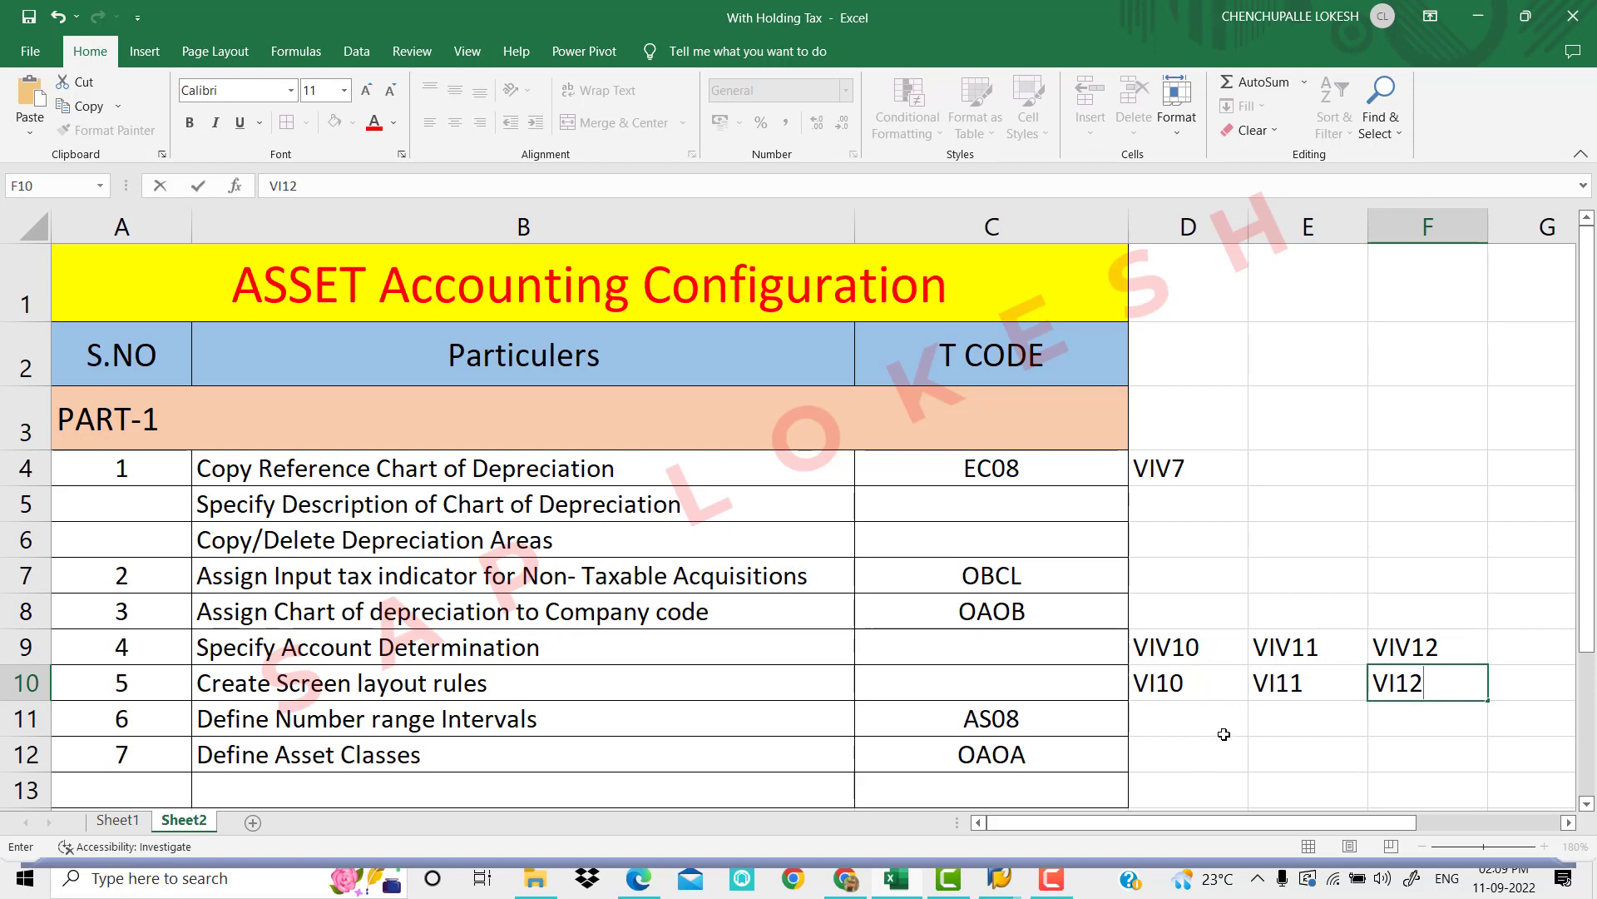
key("Return")
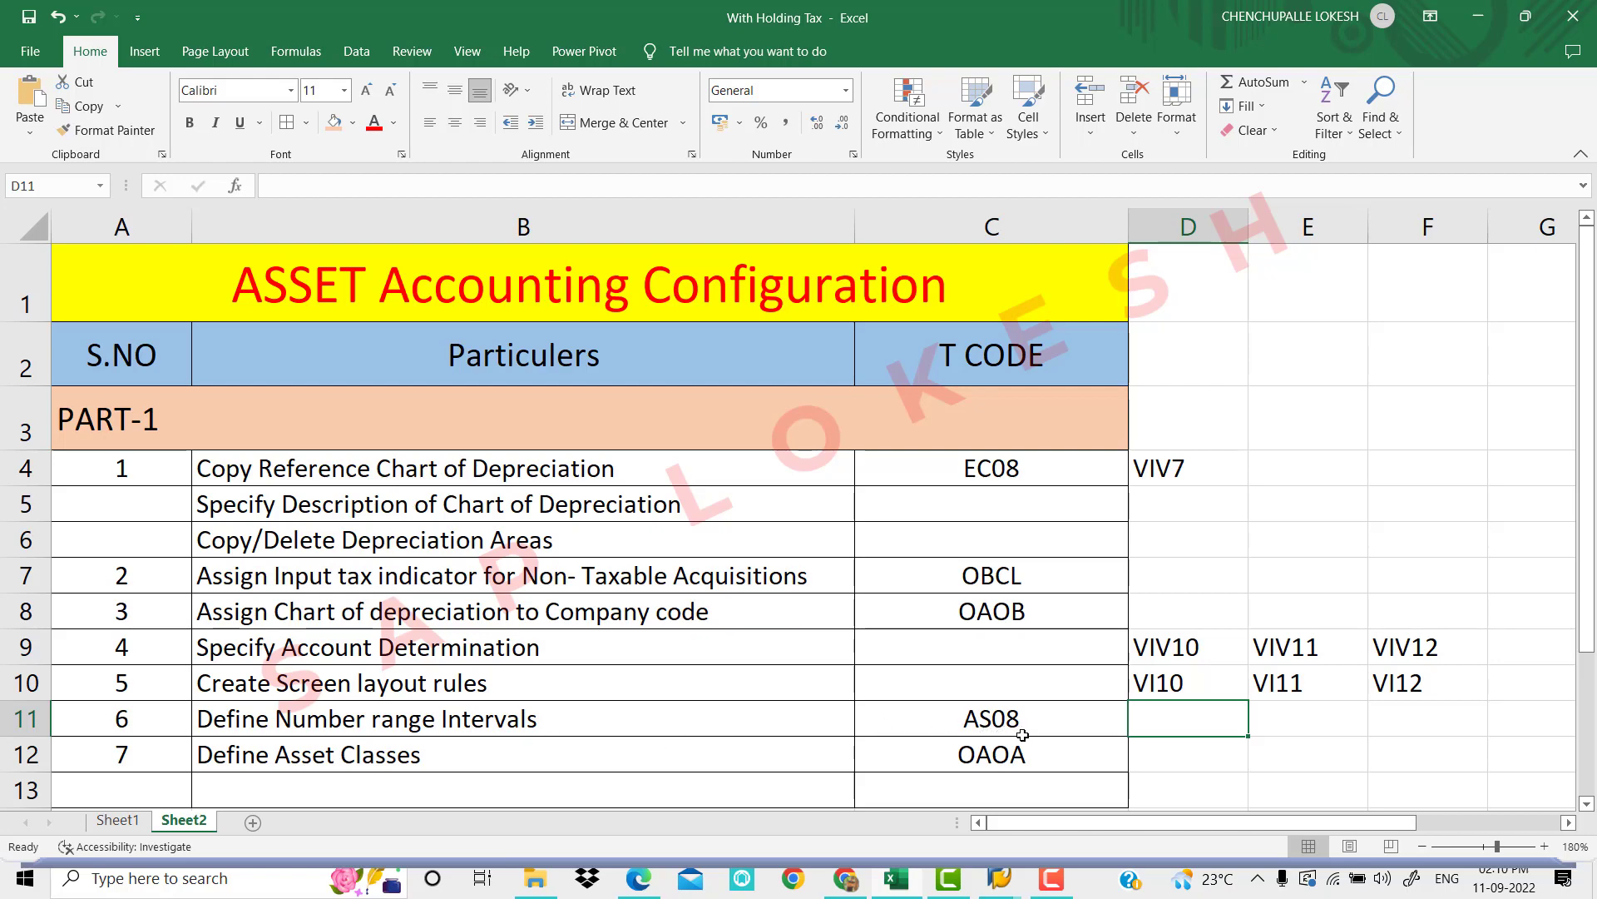
Switch back to SAP, leave the screen layout rules and return to the SAP Easy Access screen
mouse_move(999, 882)
left_click(1140, 832)
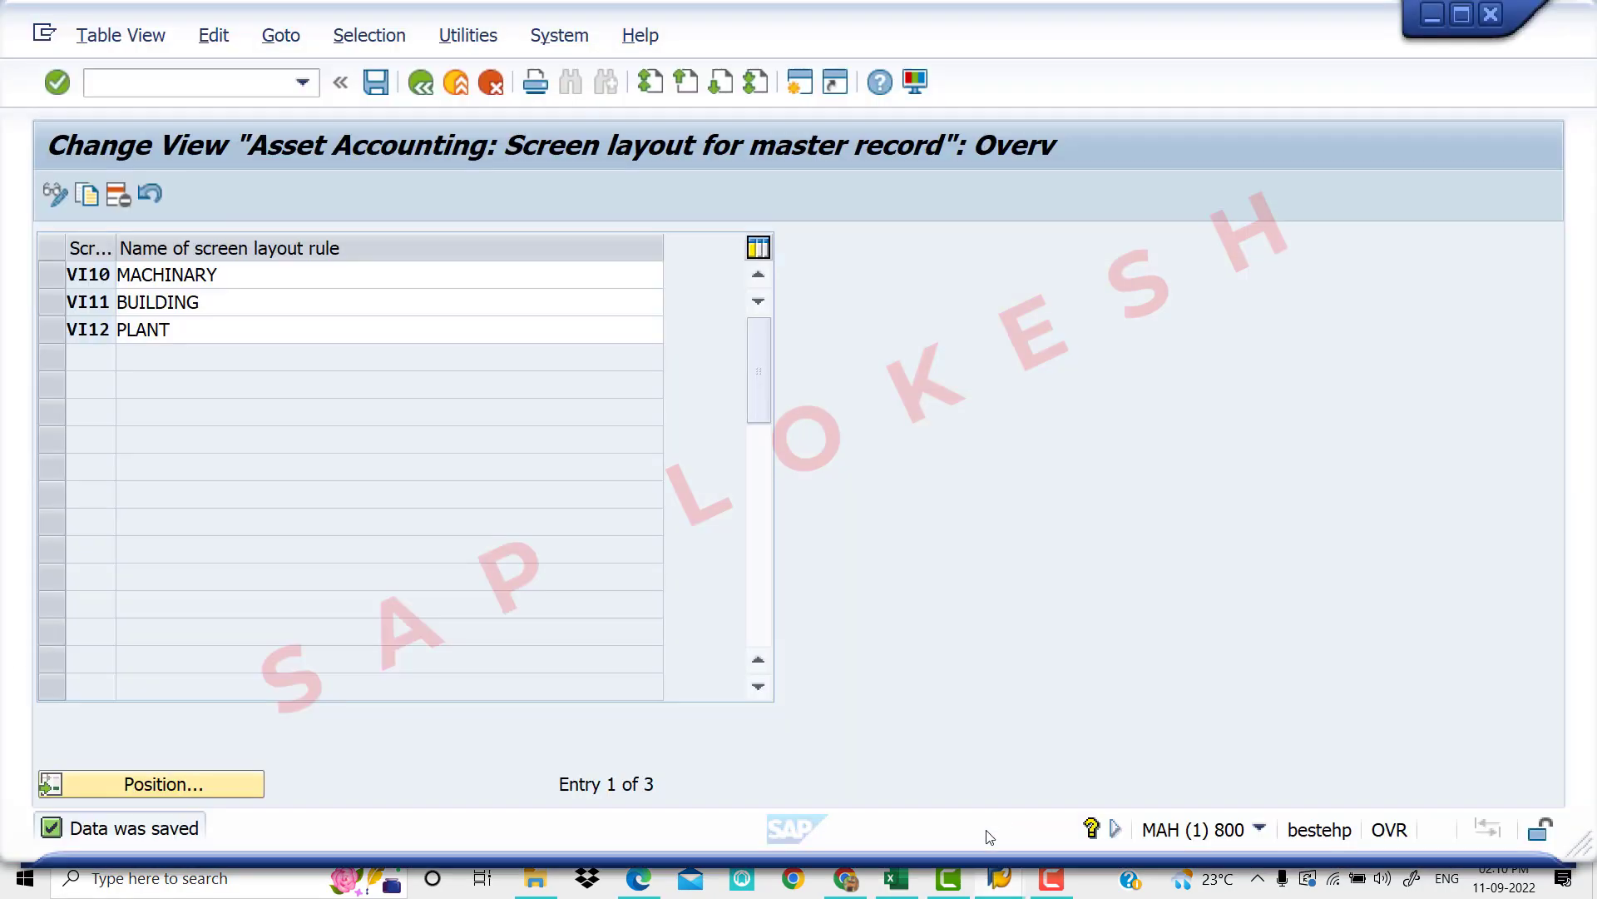
left_click(418, 90)
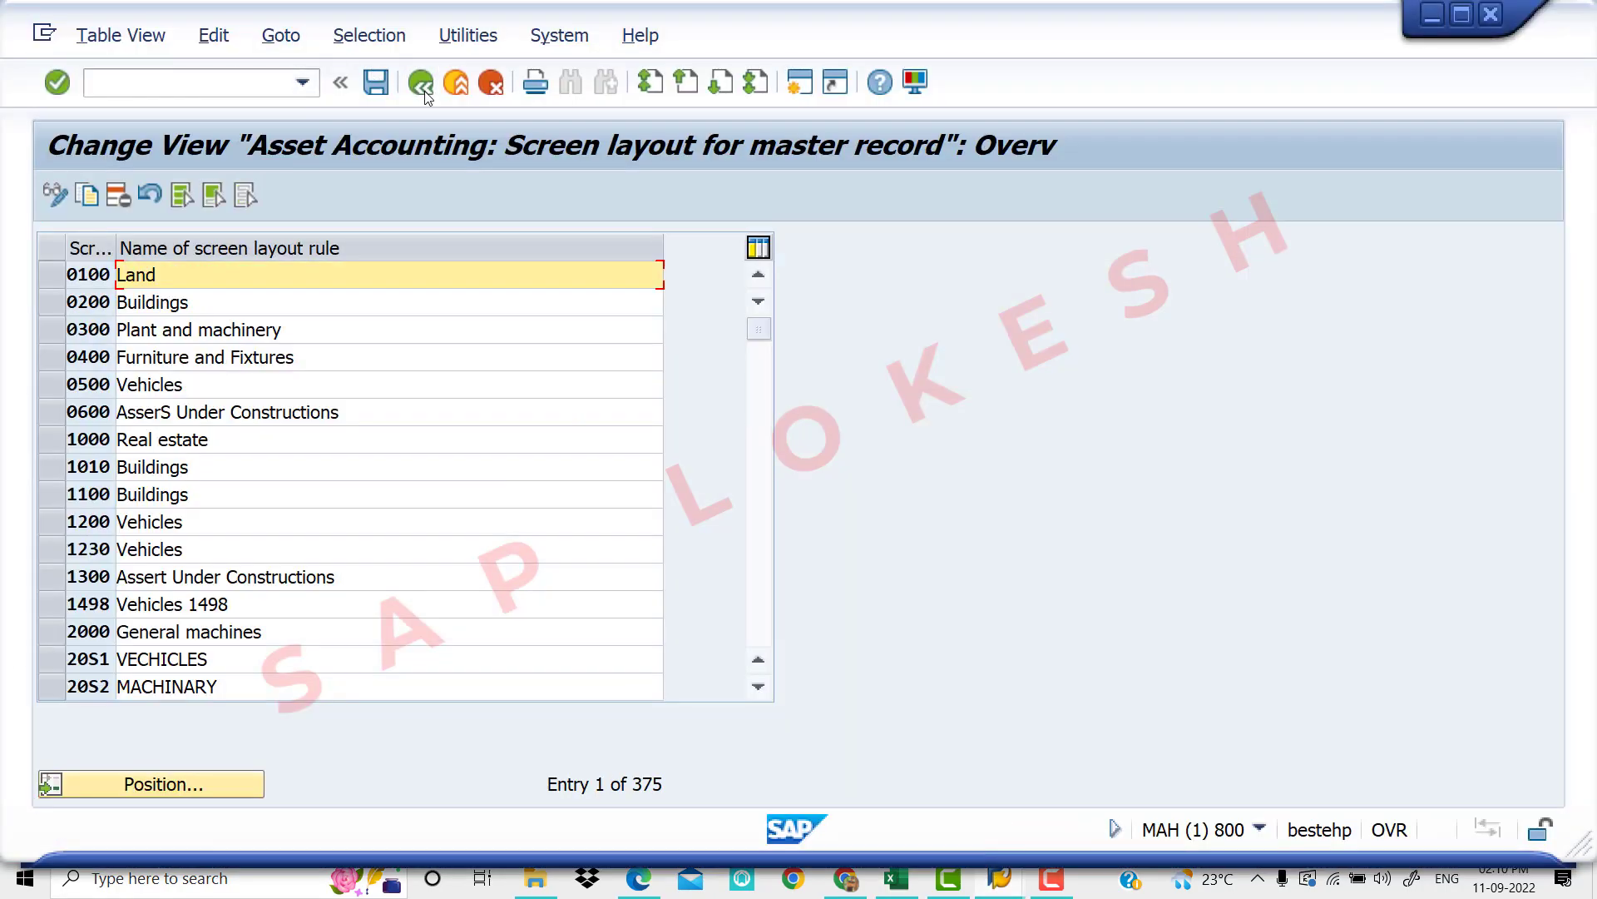
left_click(412, 87)
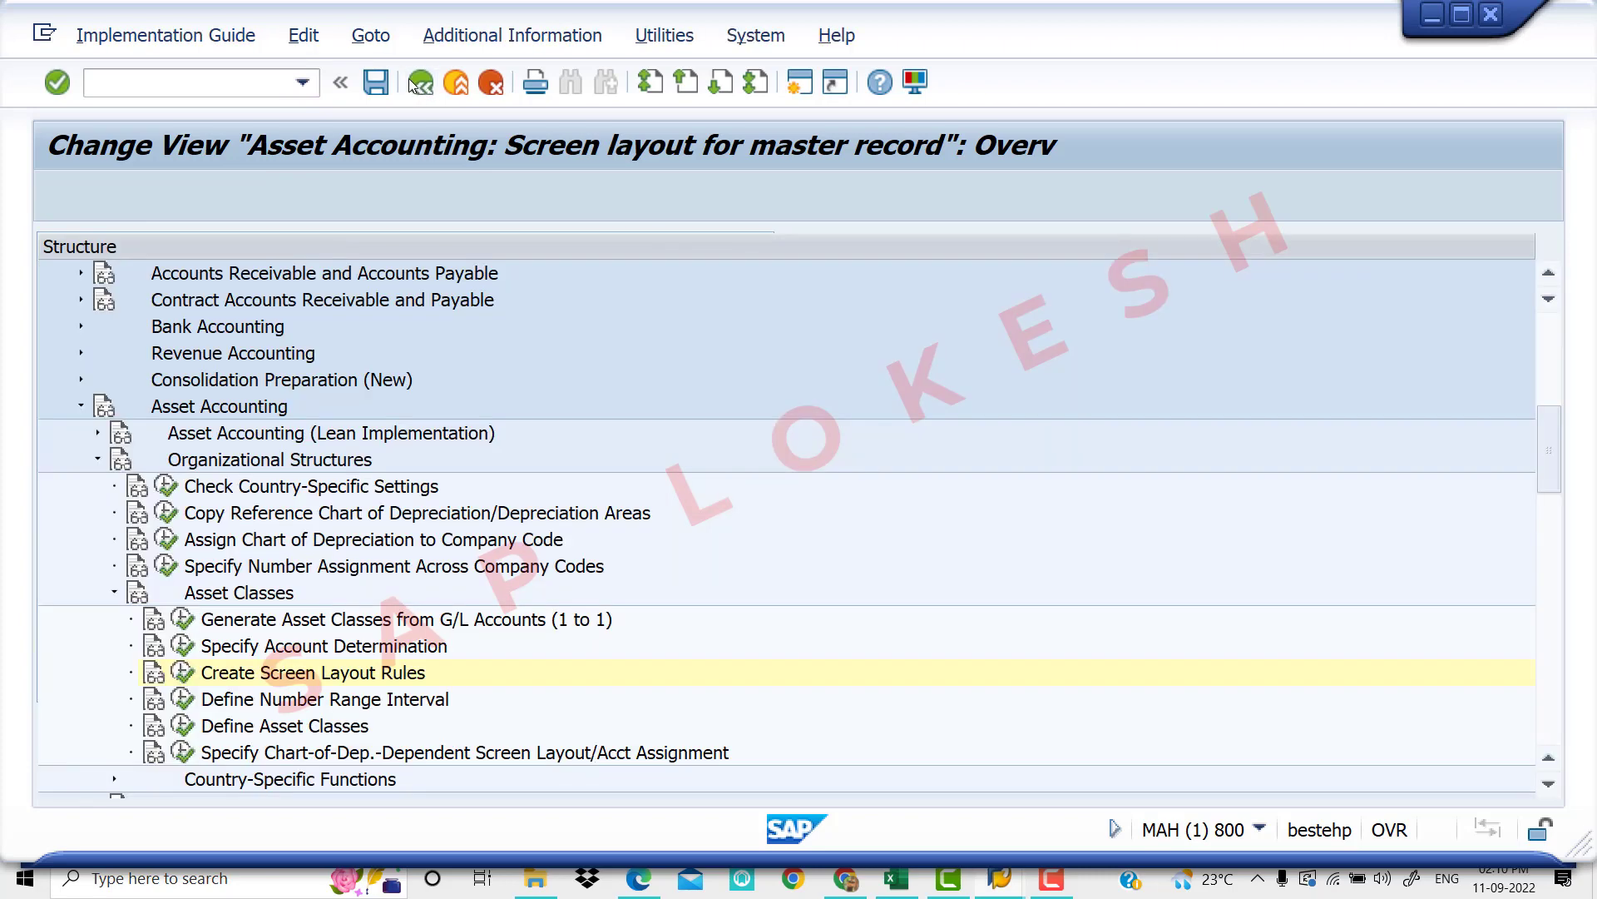
left_click(252, 86)
type("/n")
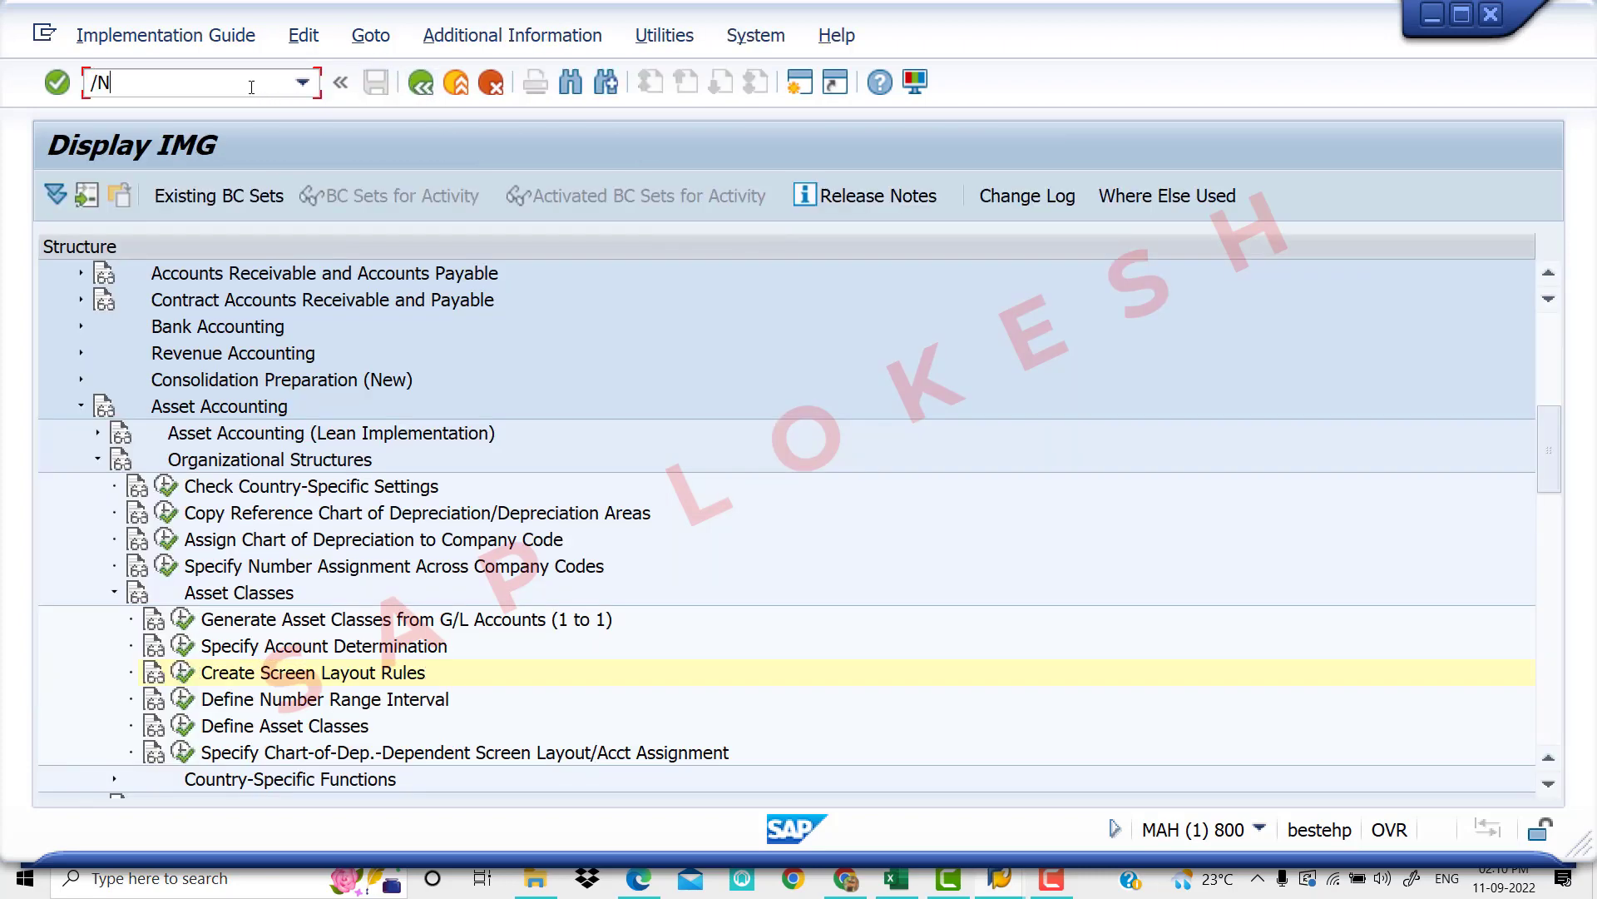
key("Return")
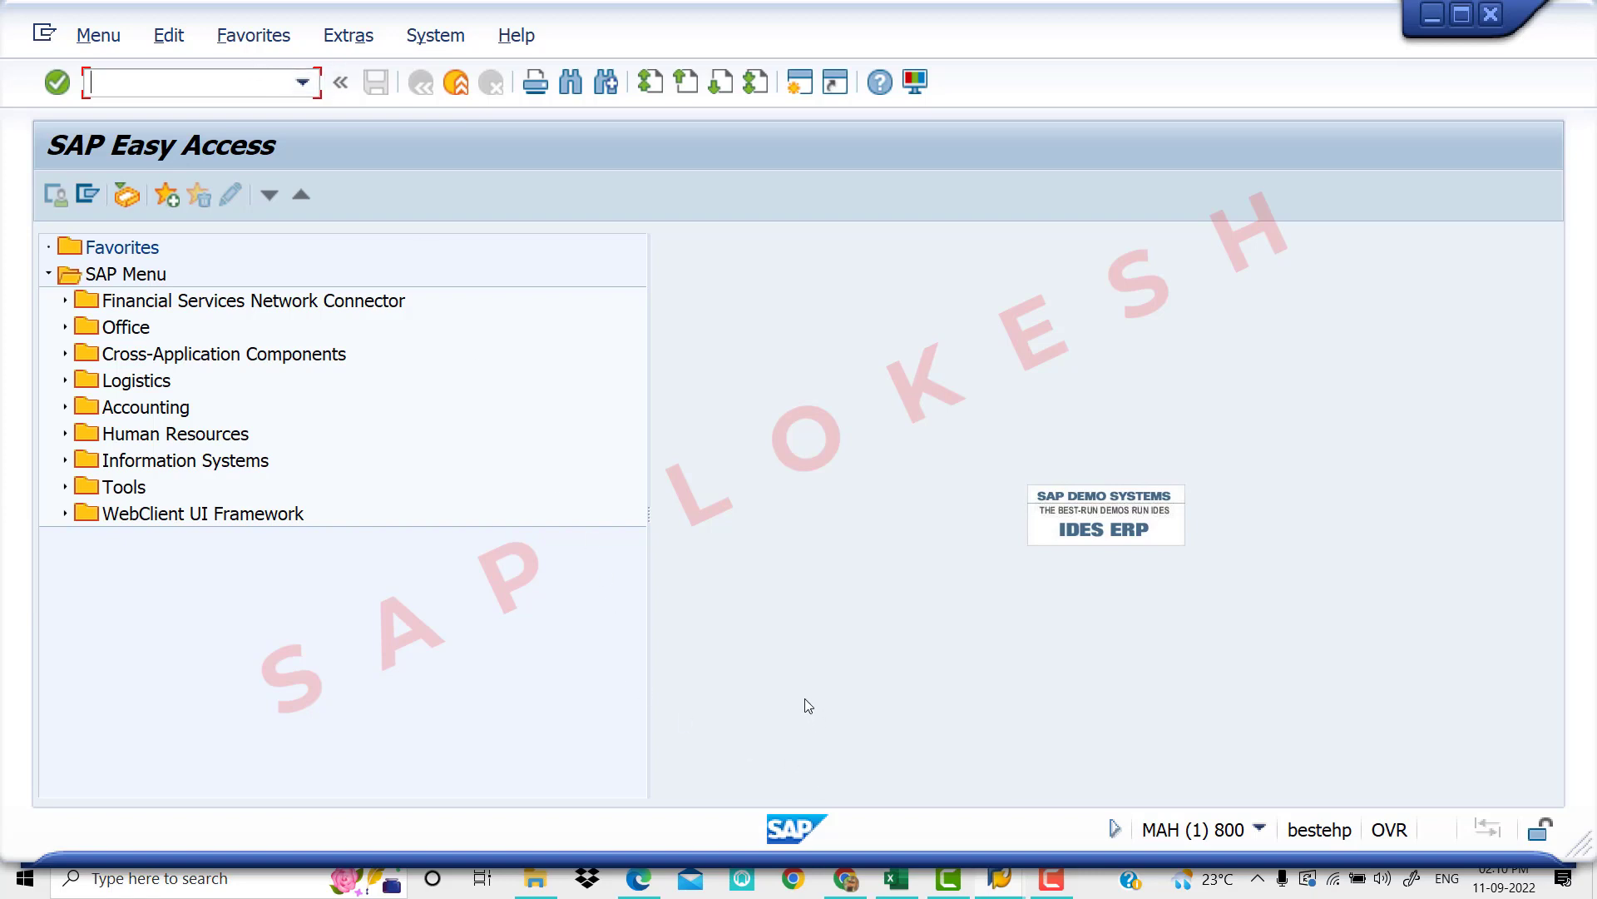
Run transaction AS08 and open the asset number range intervals of company code VIV1 for editing
type("AS08")
key("Return")
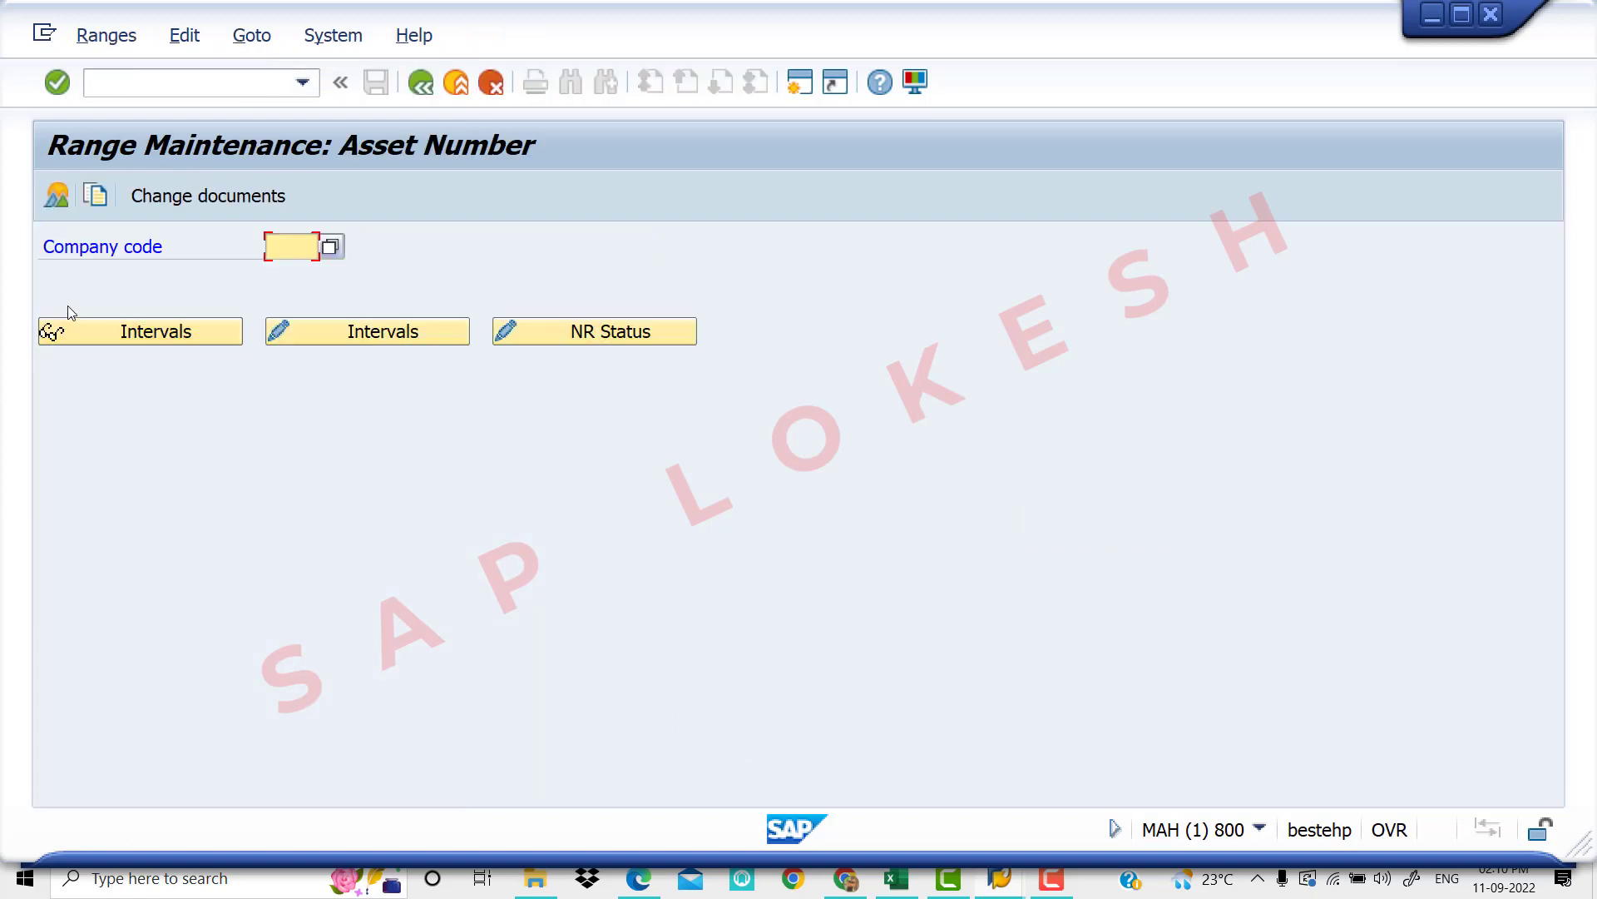
type("VIV1")
left_click(430, 332)
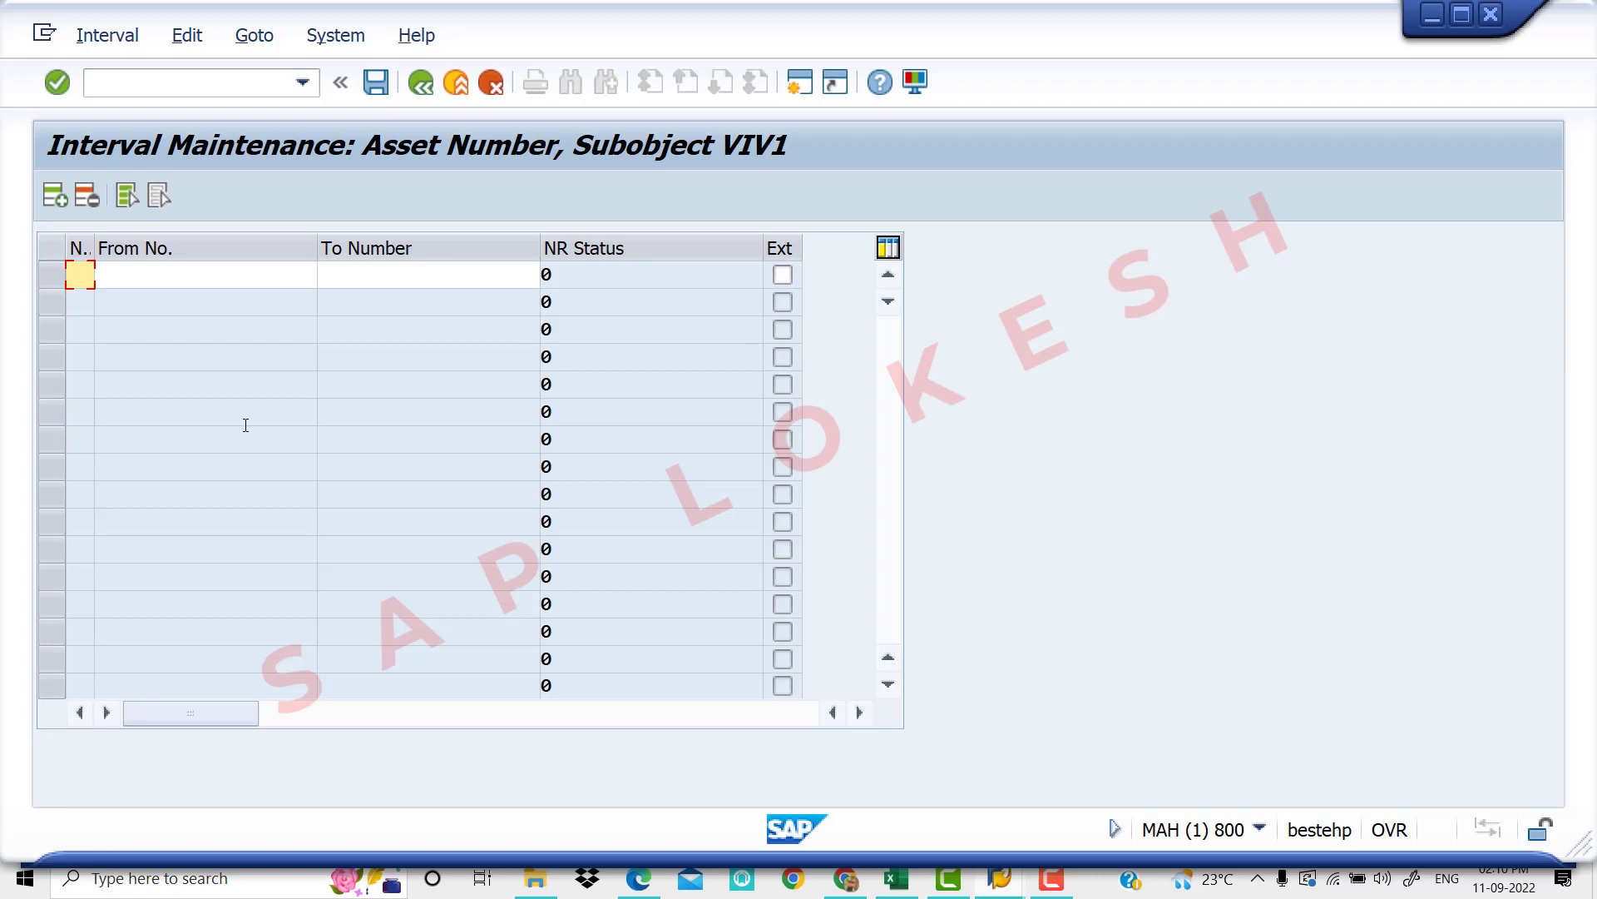
Define number range interval 01 from 1 to 500
type("01")
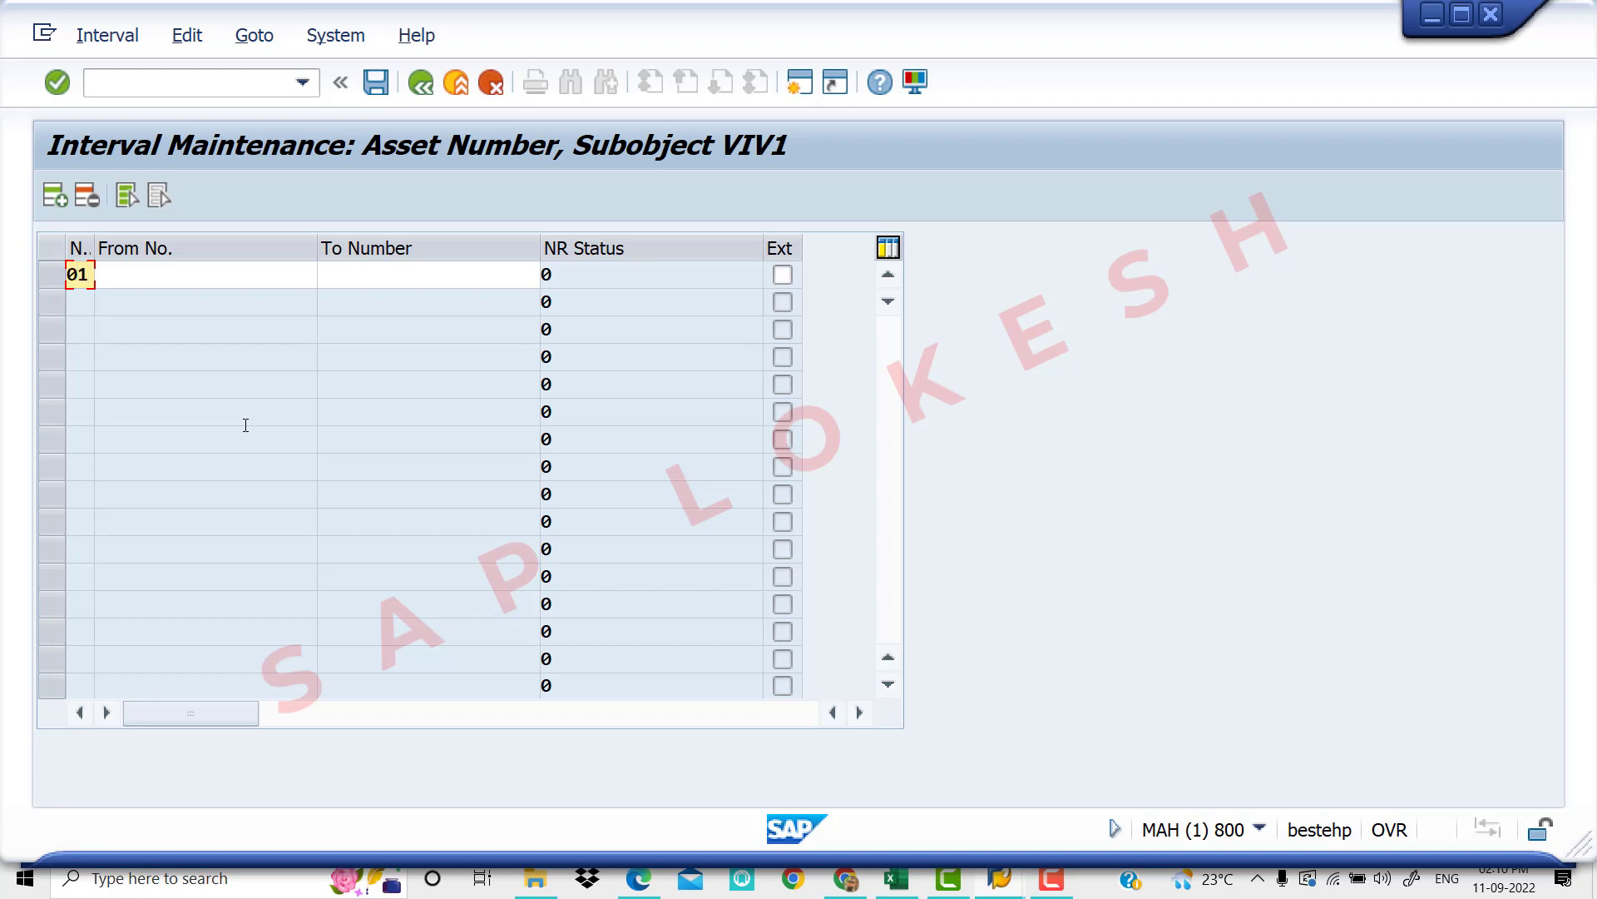
key("Tab")
type("1")
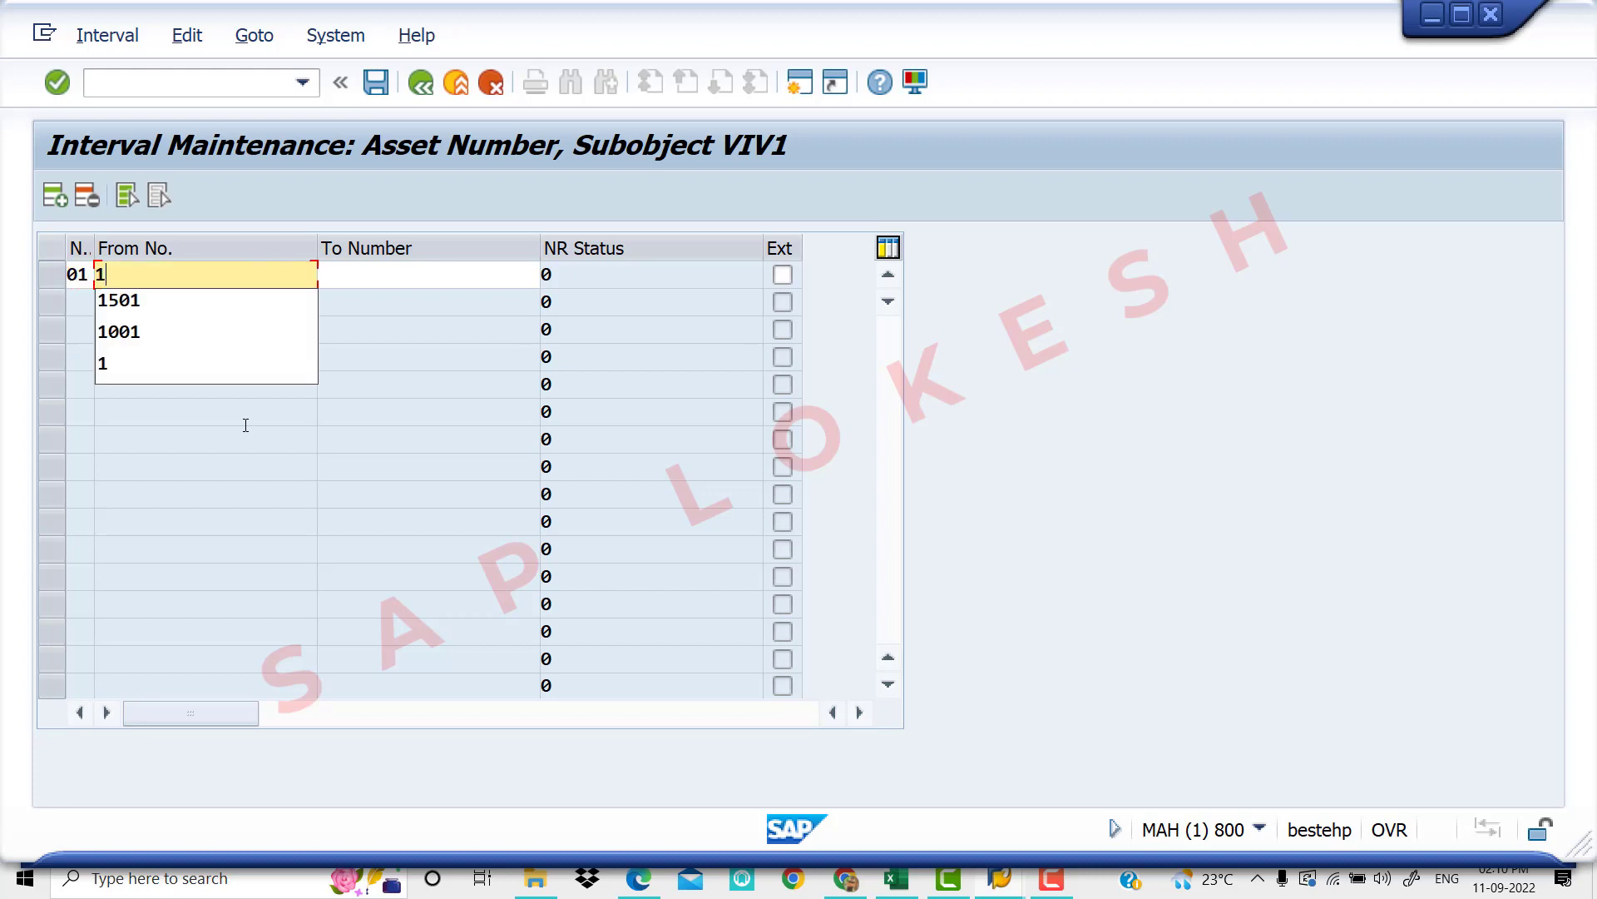
key("Tab")
type("500")
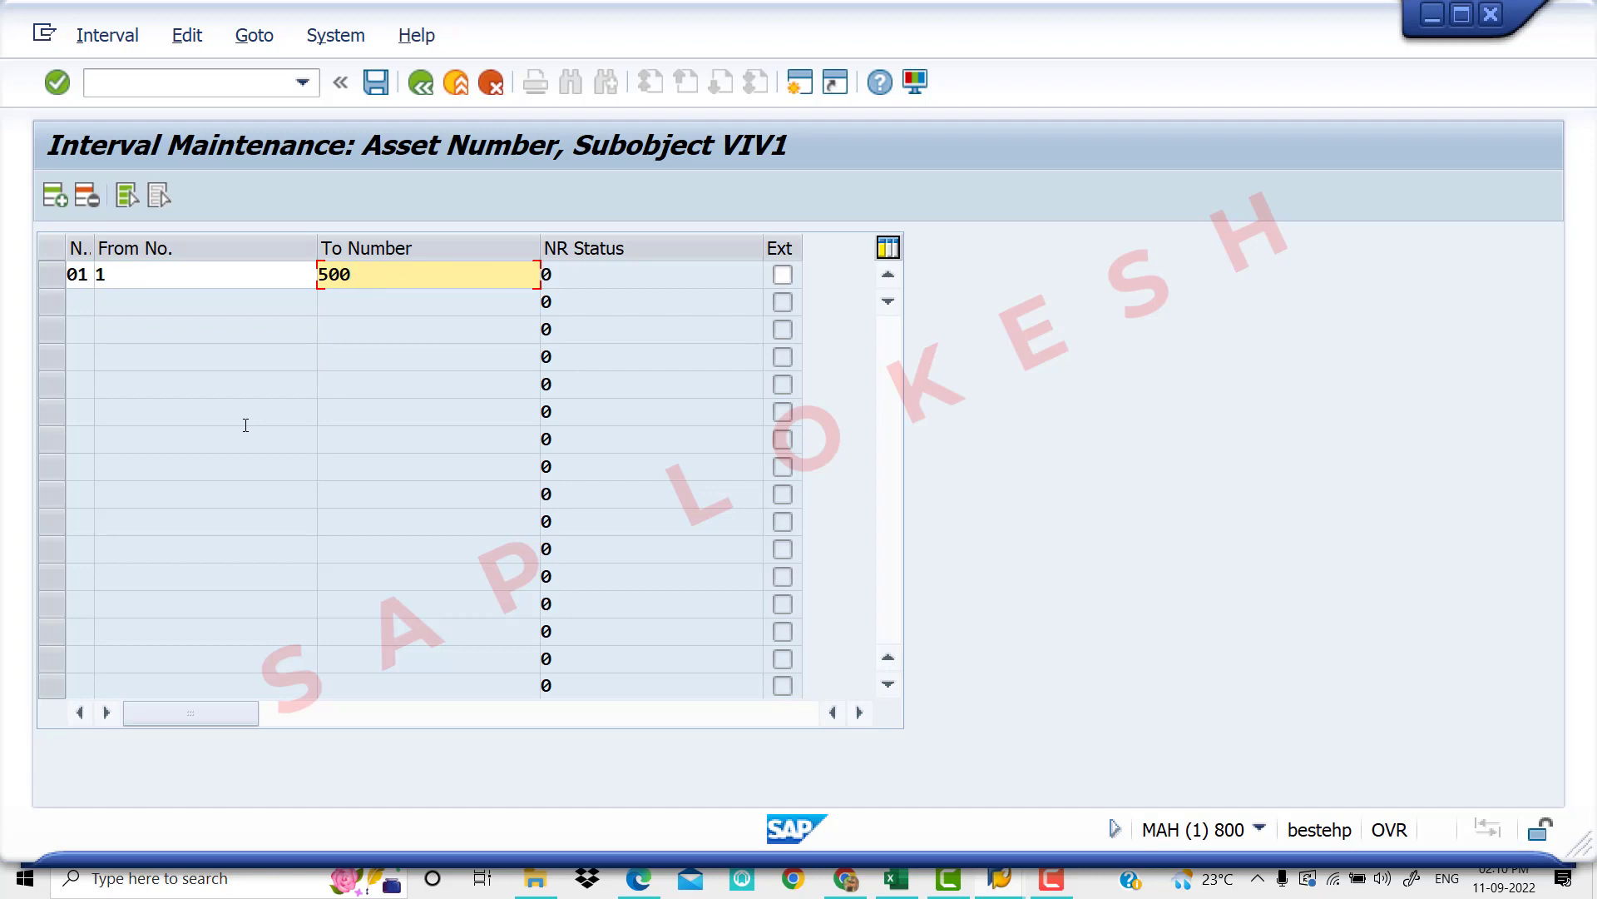
key("Return")
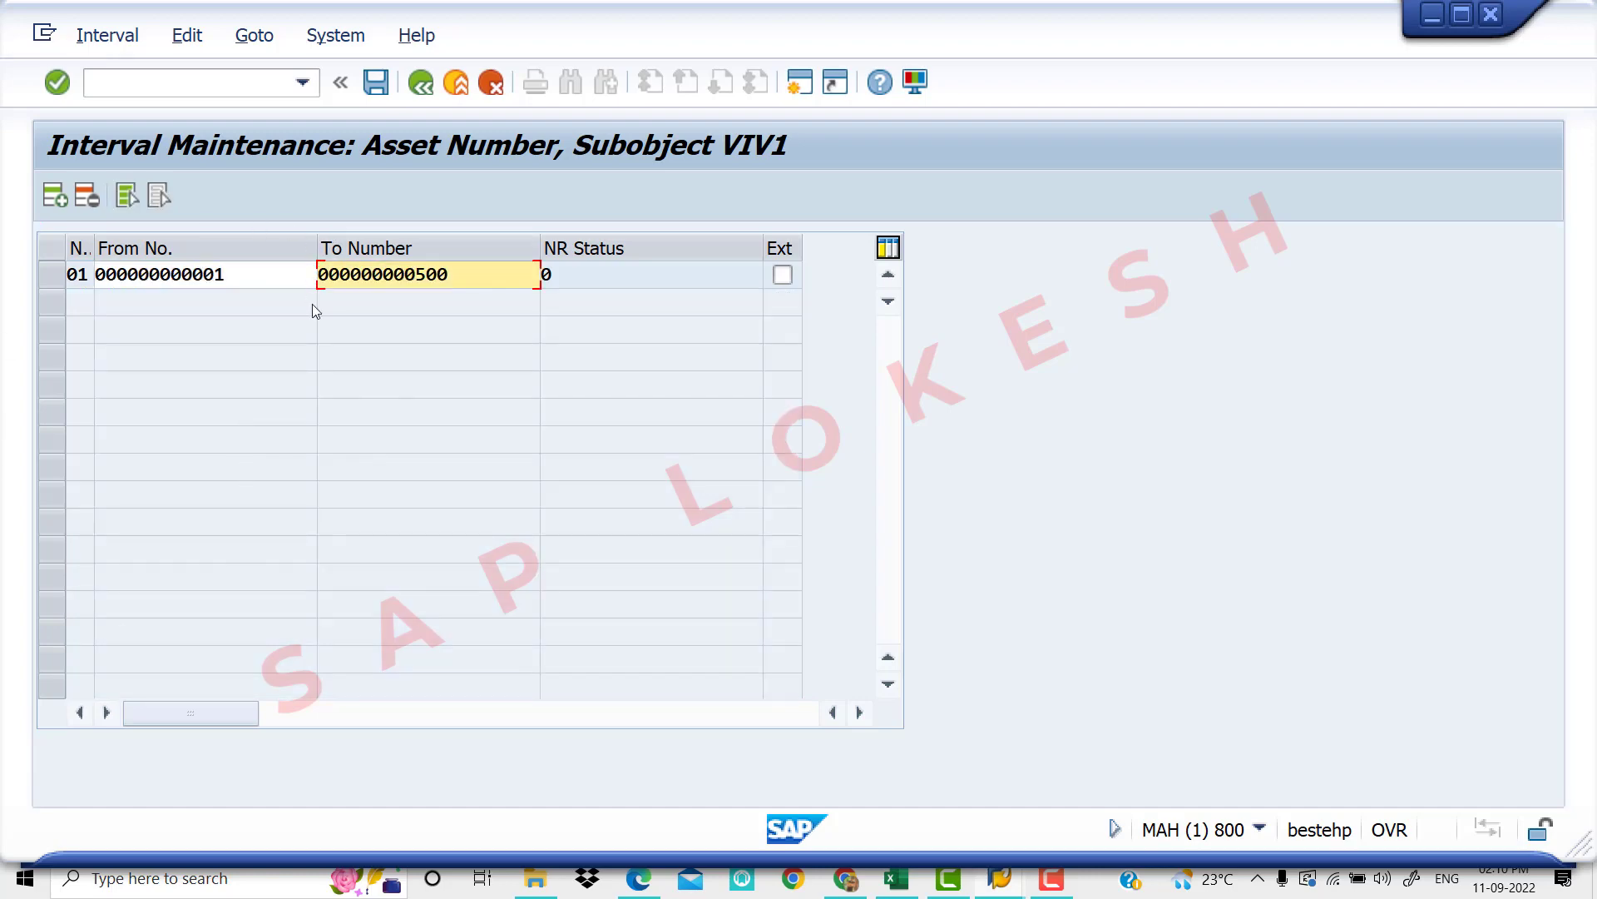
Save the number range interval, accept the transport notice and leave interval maintenance
left_click(376, 82)
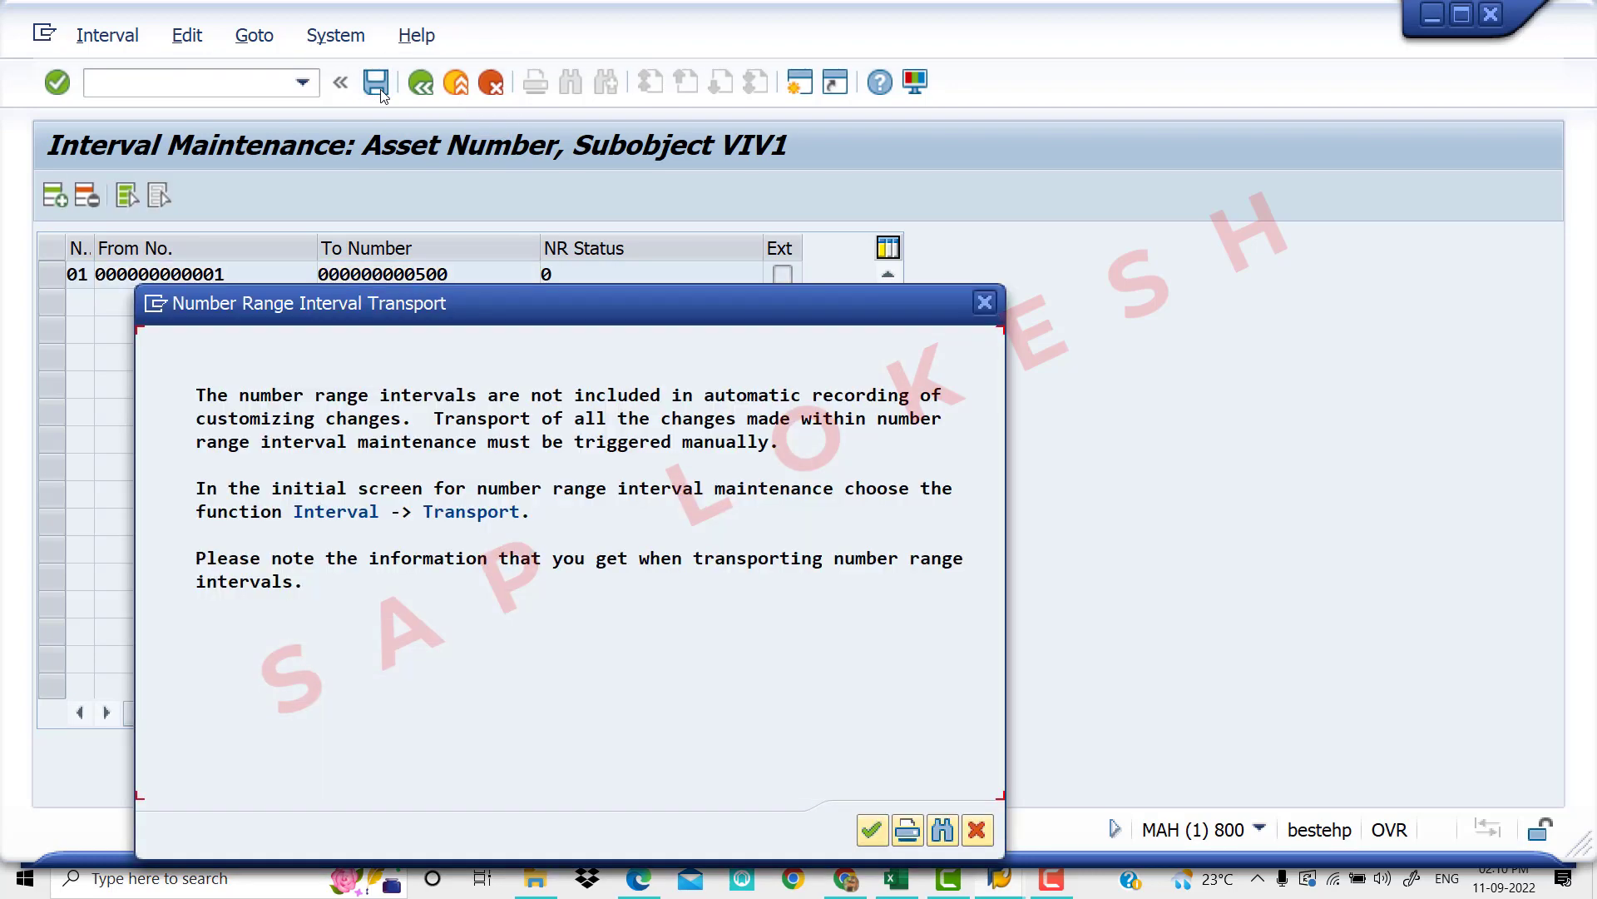
left_click(871, 829)
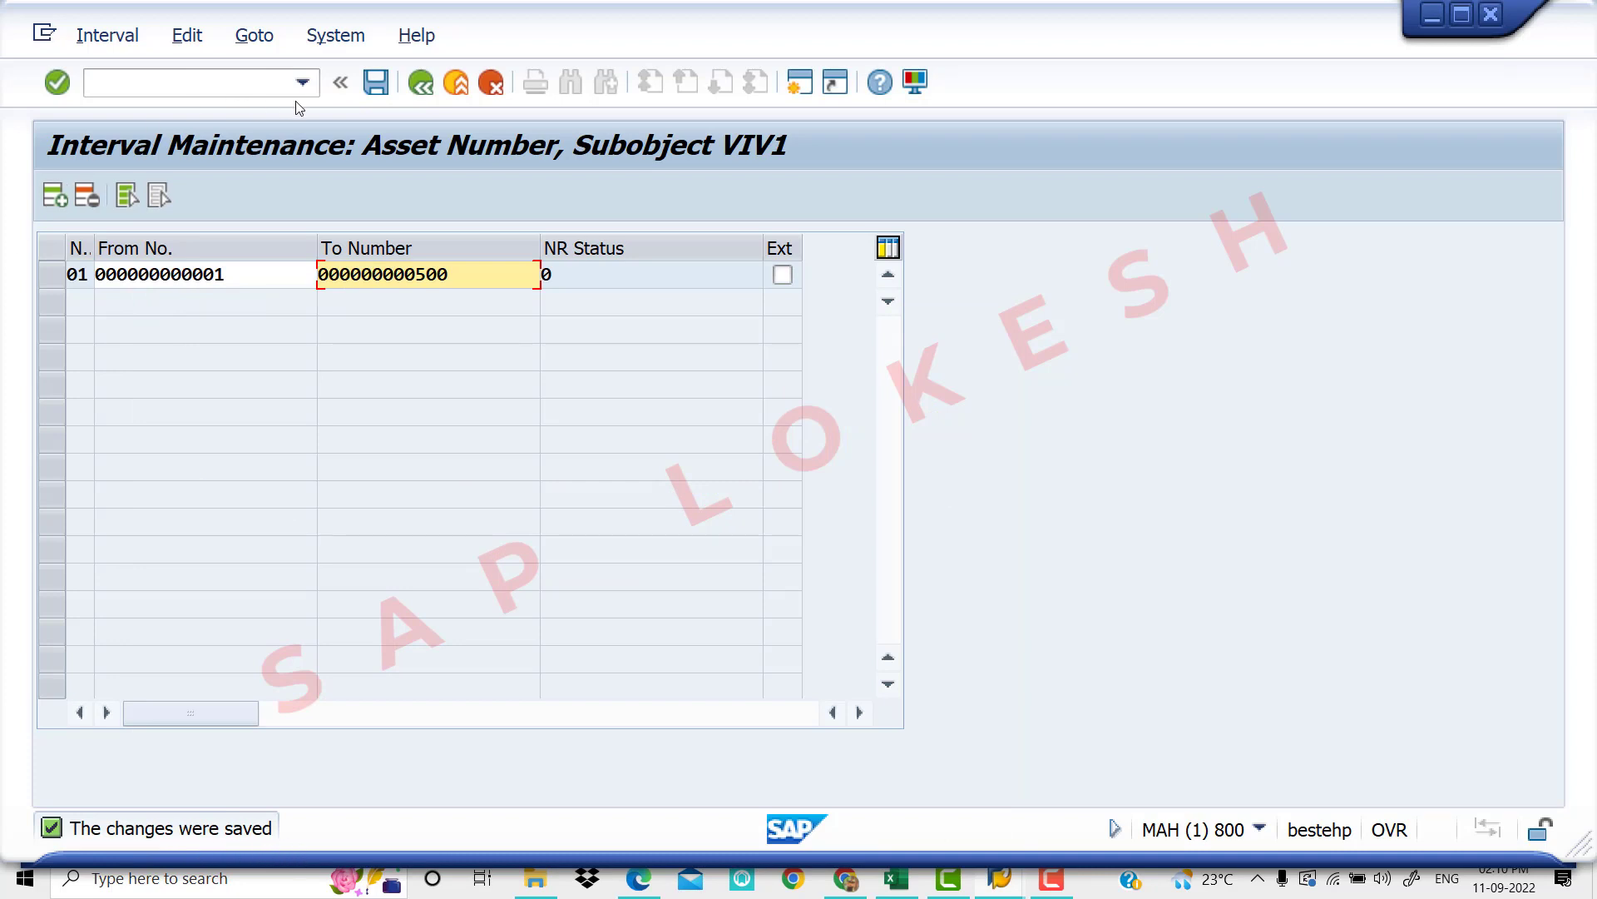
left_click(420, 83)
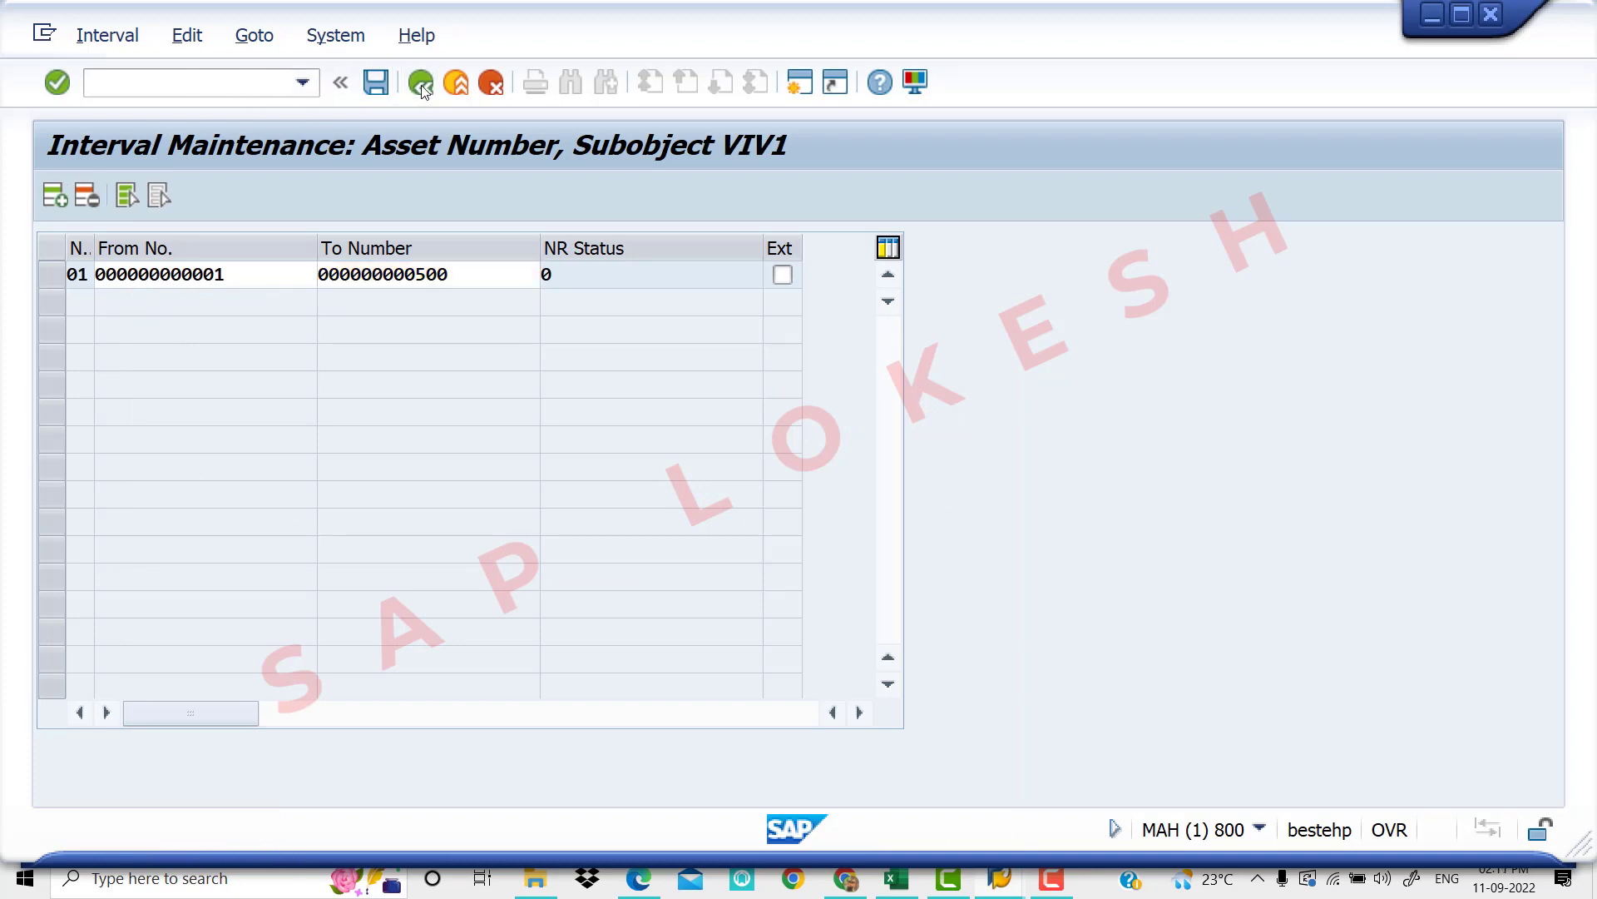
Leave the asset number range maintenance and return to the SAP Easy Access screen
left_click(210, 87)
type("/n")
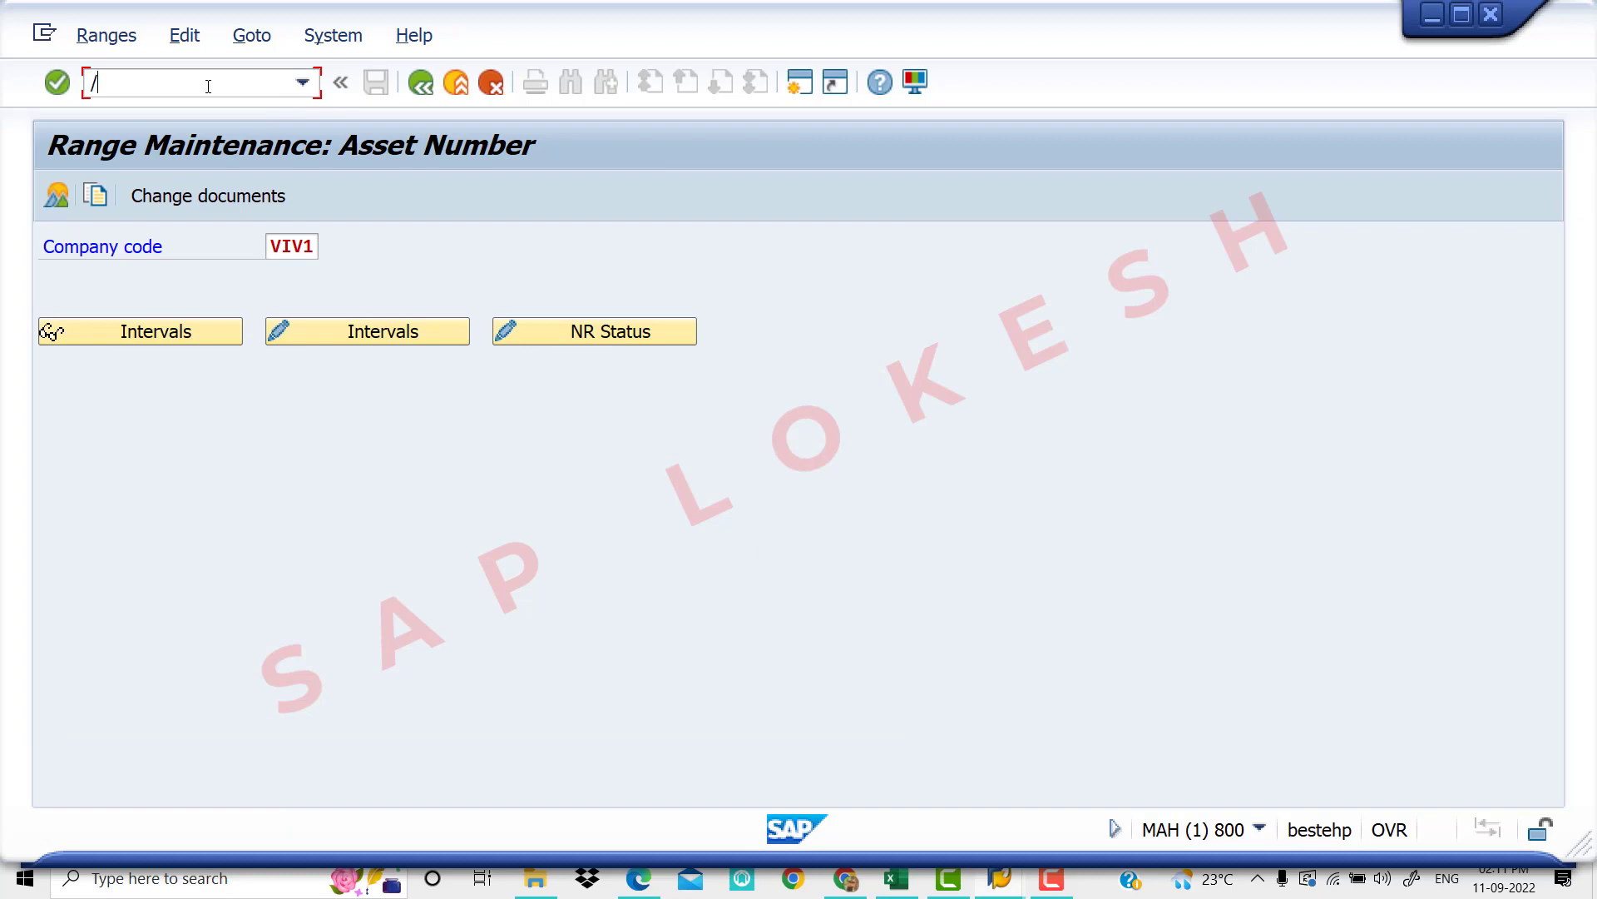
key("Return")
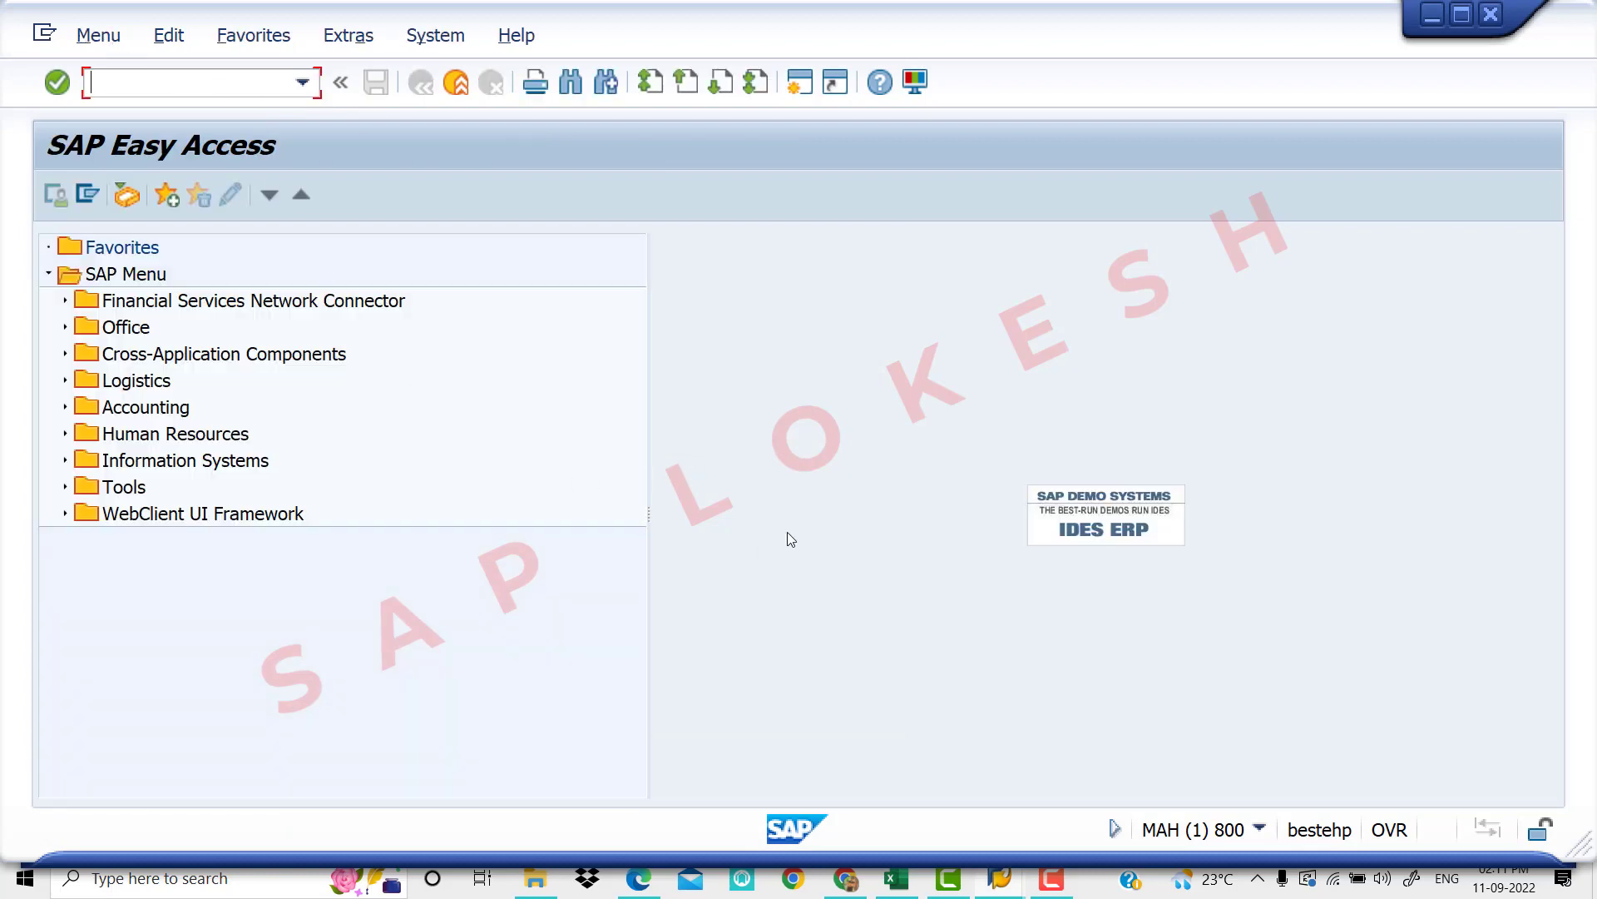
Check the transaction code for defining asset classes in the Excel sheet, switch back to SAP and run OAOA
left_click(907, 892)
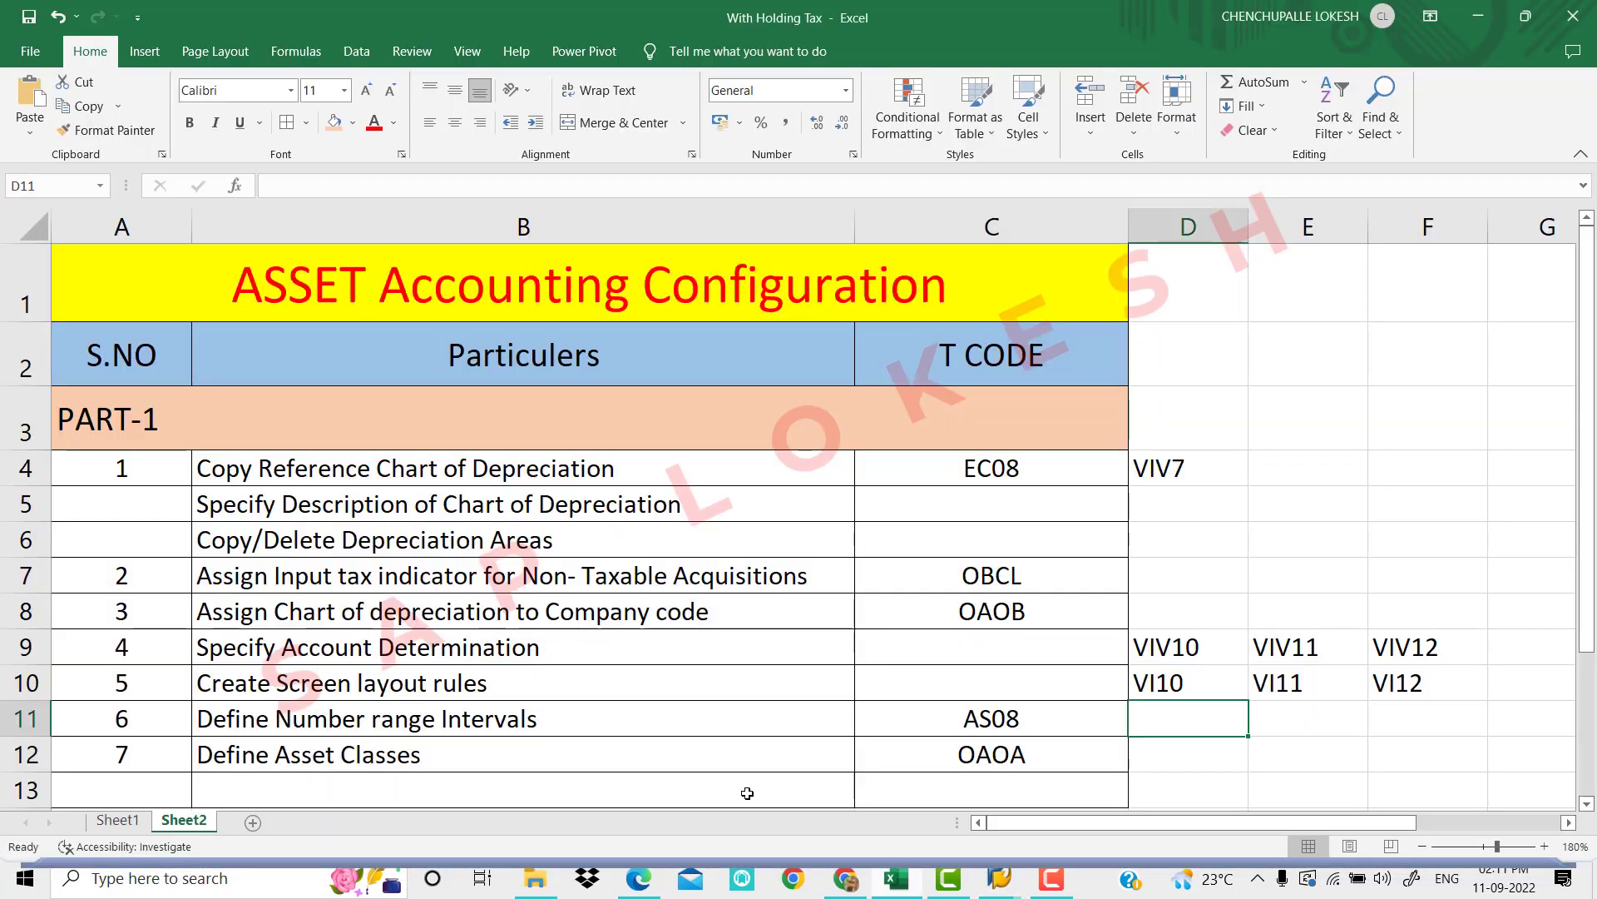
left_click(946, 760)
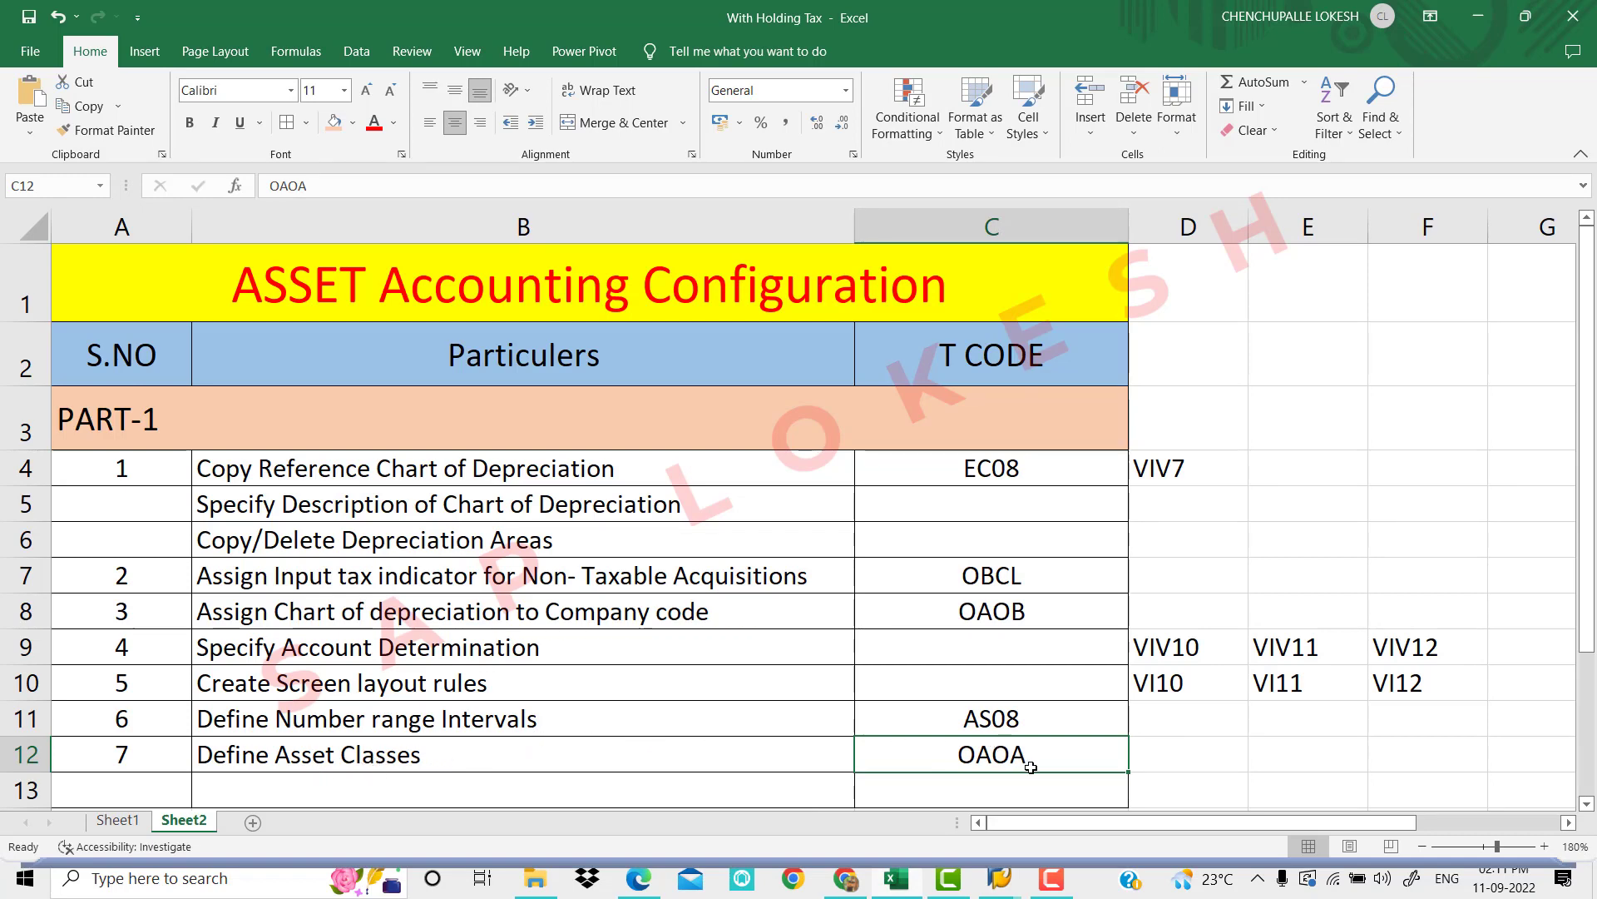
mouse_move(1006, 883)
left_click(1011, 786)
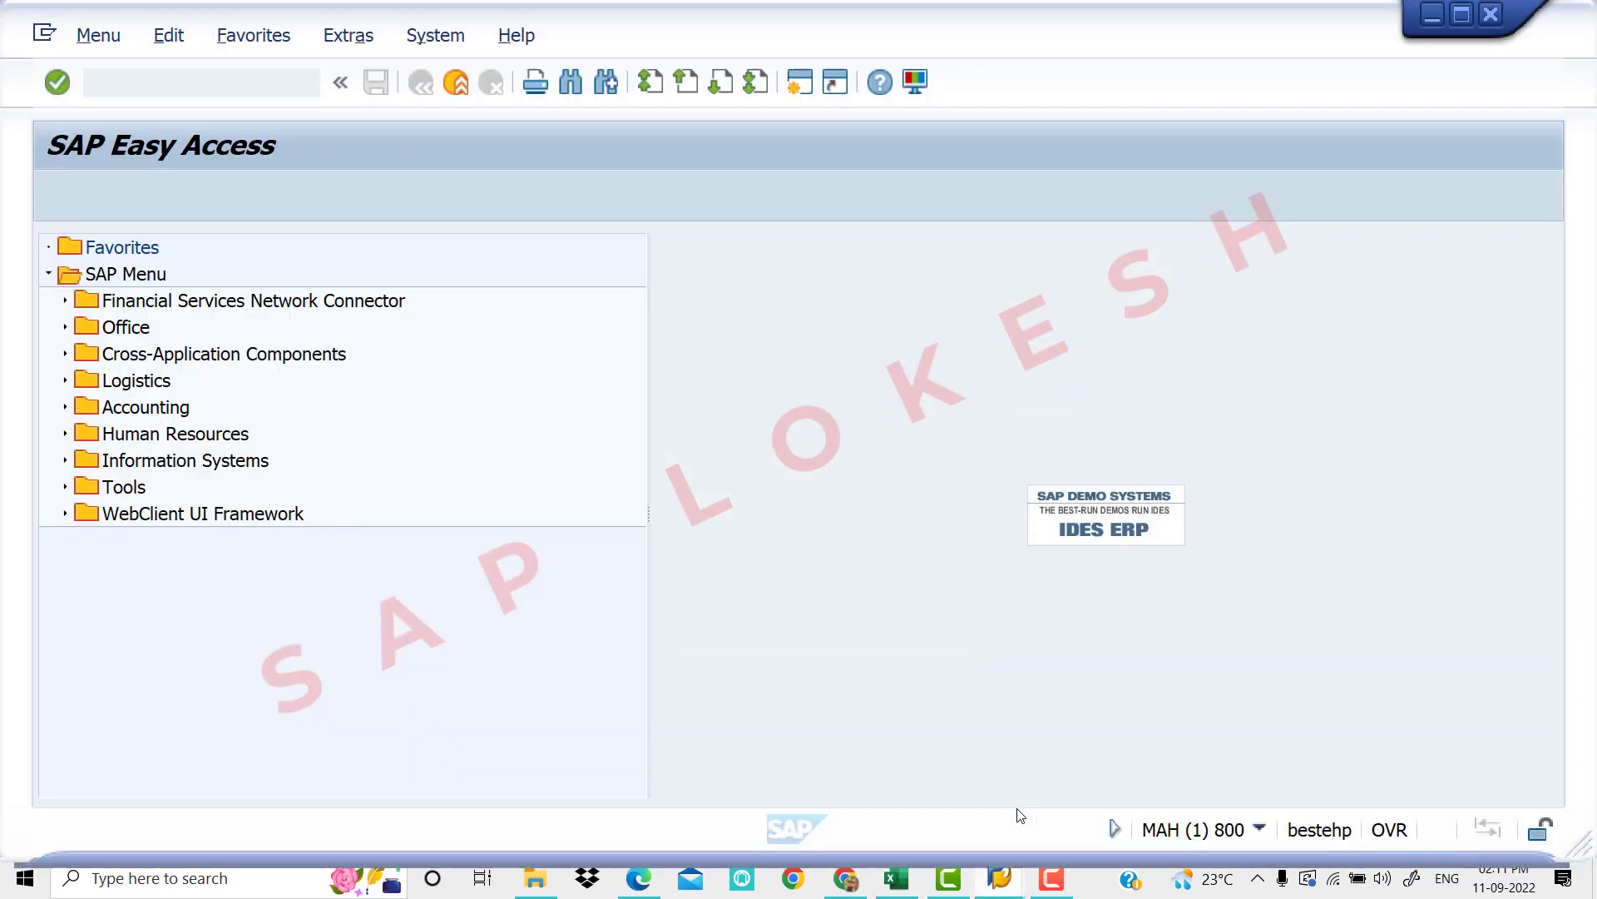
type("O")
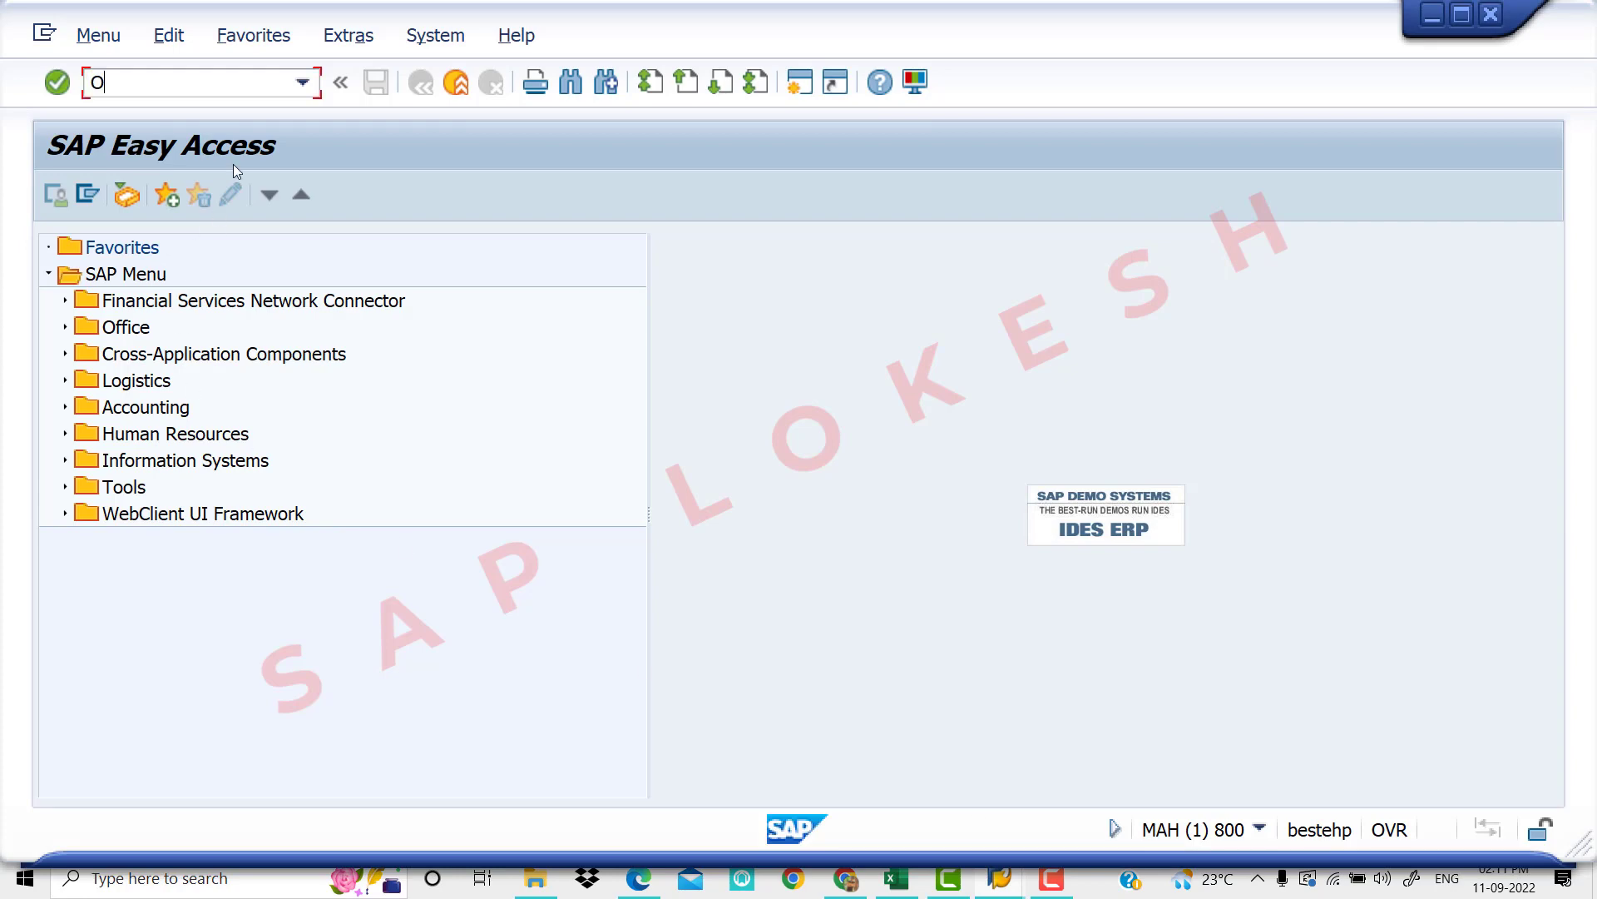
type("AOA")
key("Return")
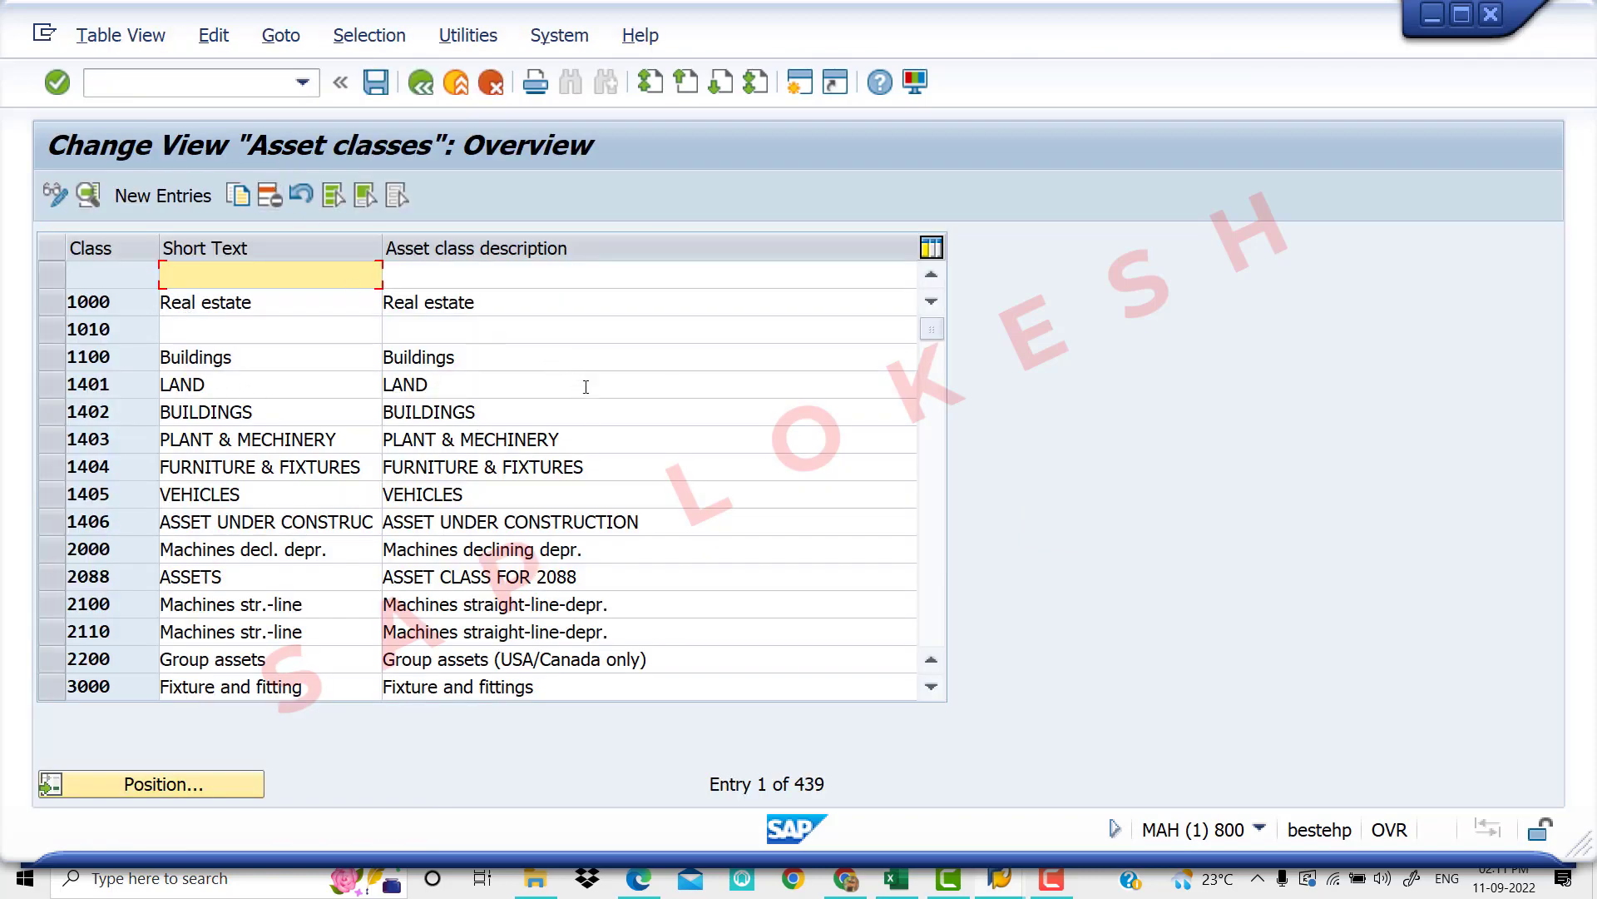
Examine the details of the existing asset class 1401 LAND, including its AuC, lock and history settings, and return to the overview
double_click(262, 386)
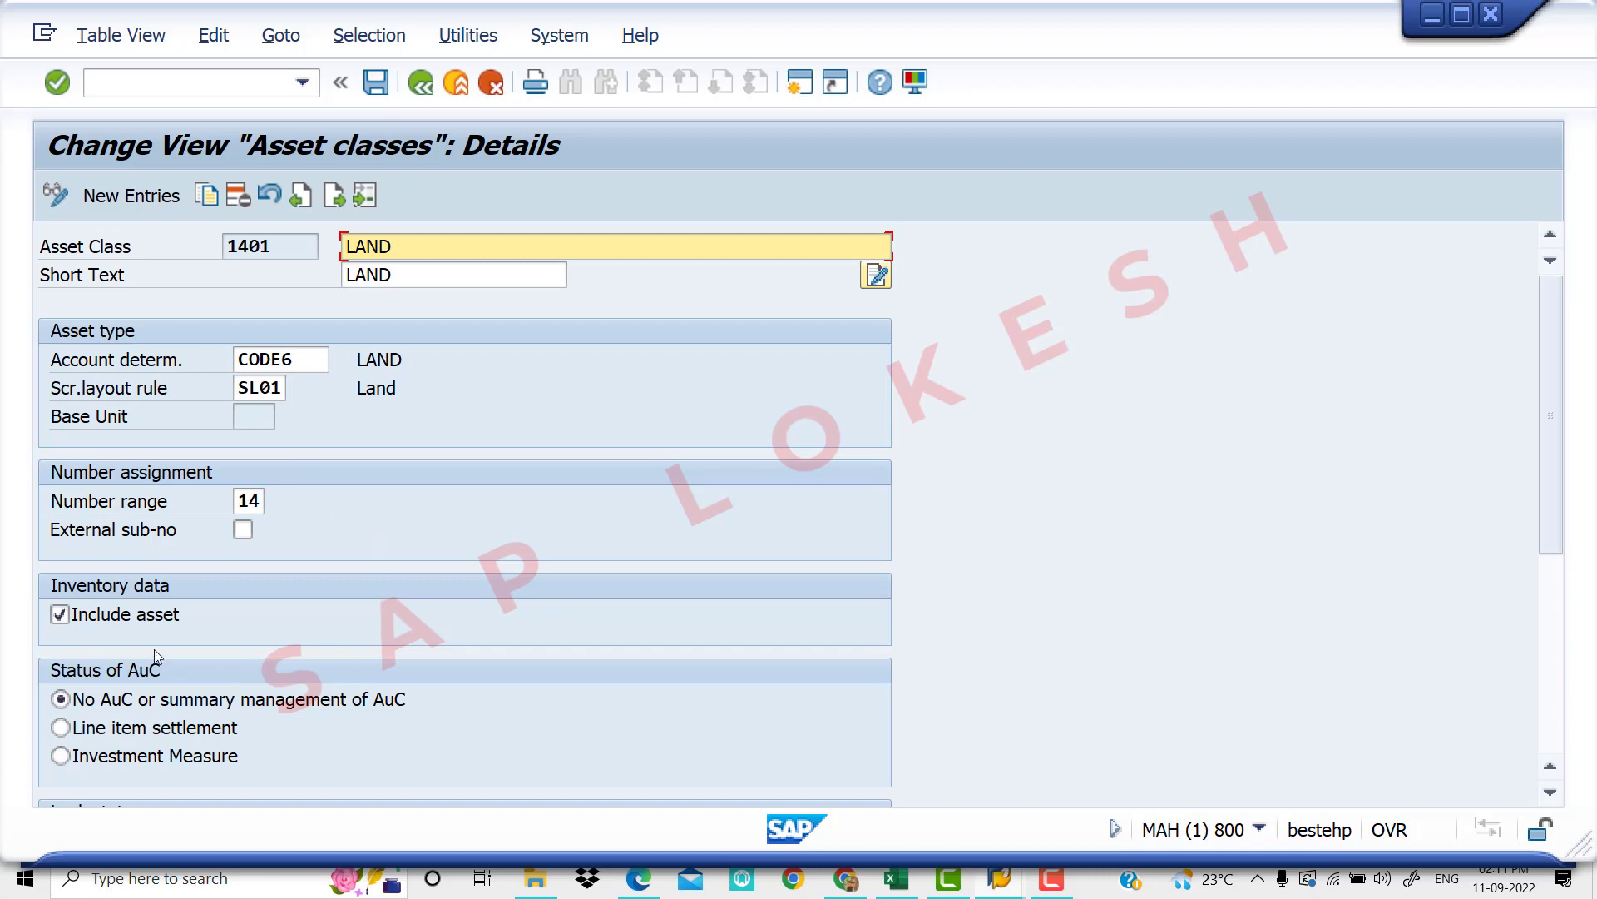
scroll(199, 593, "down", 3)
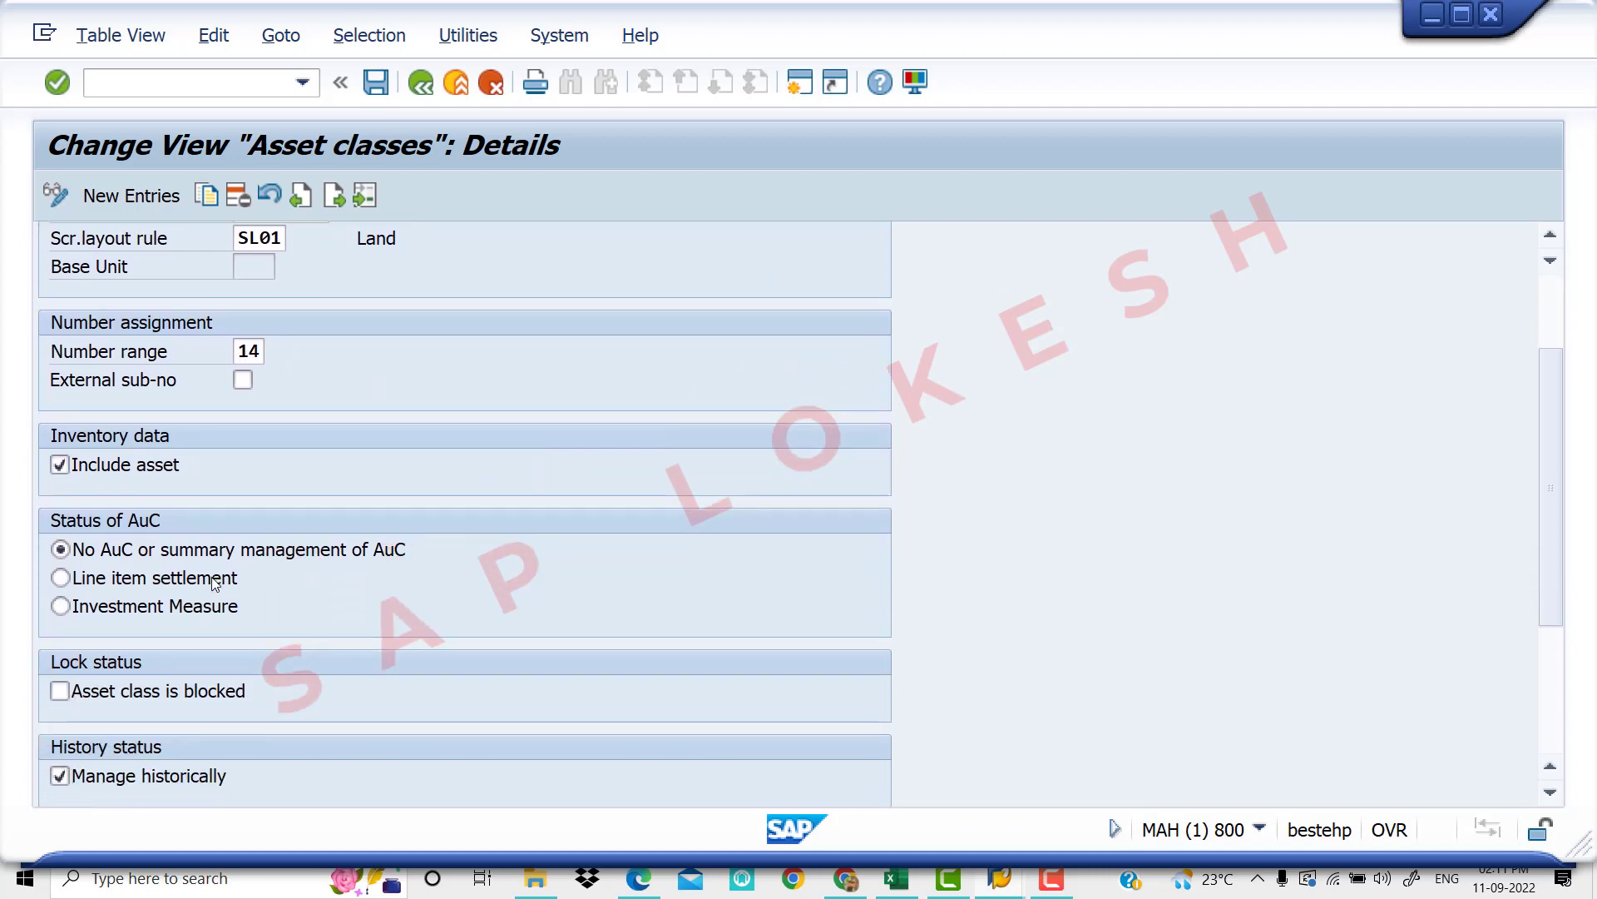
scroll(214, 582, "down", 1)
scroll(216, 574, "up", 4)
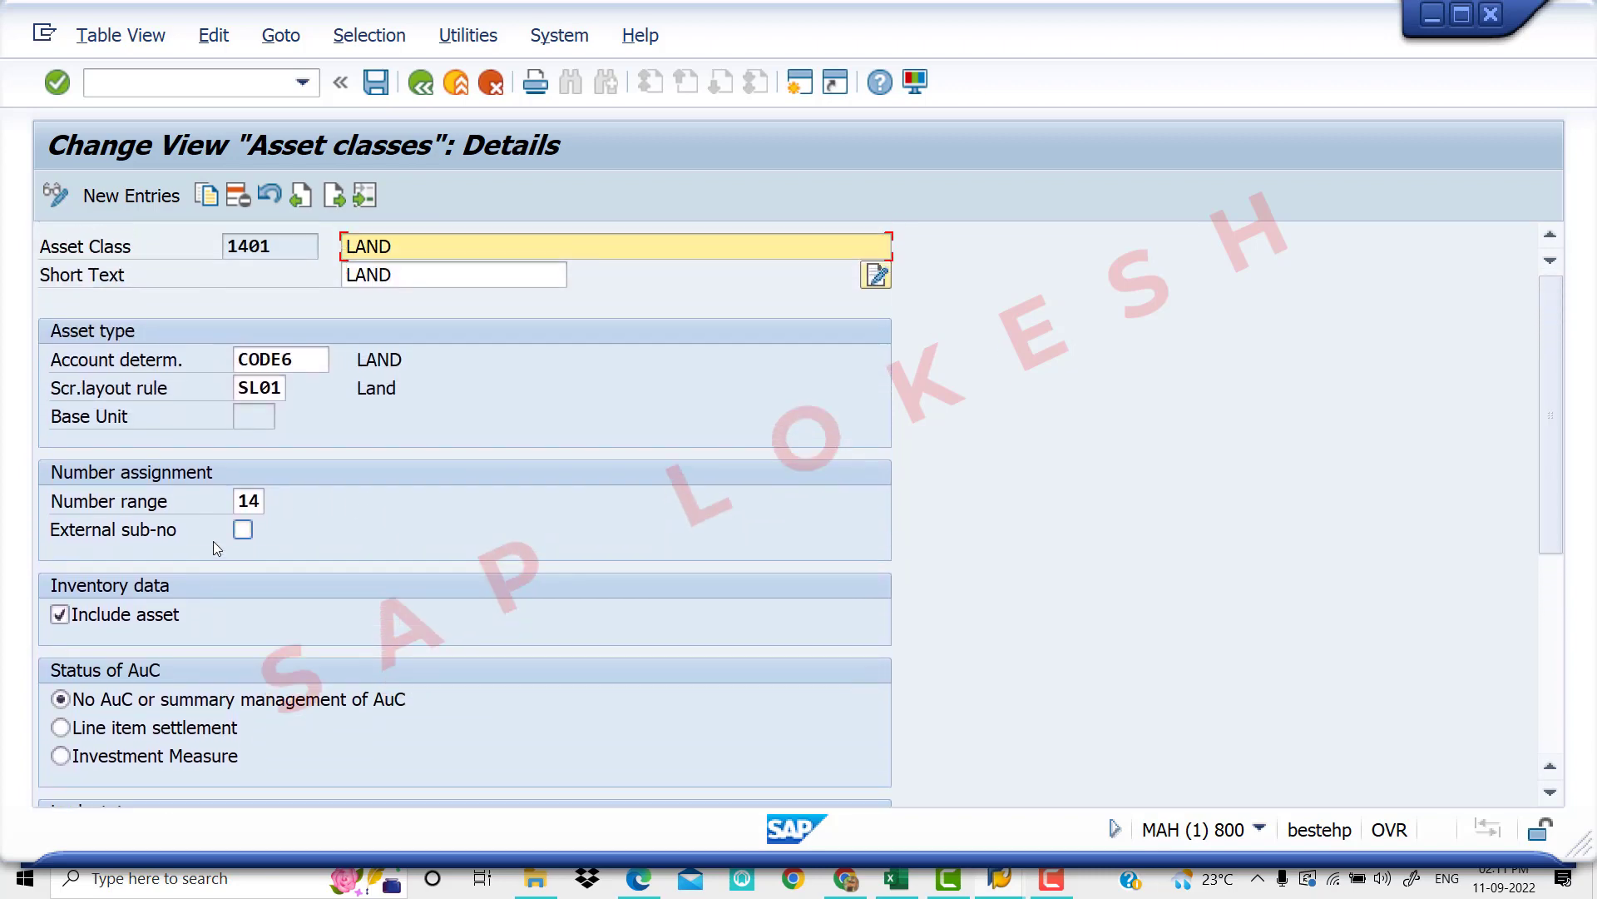
left_click(423, 91)
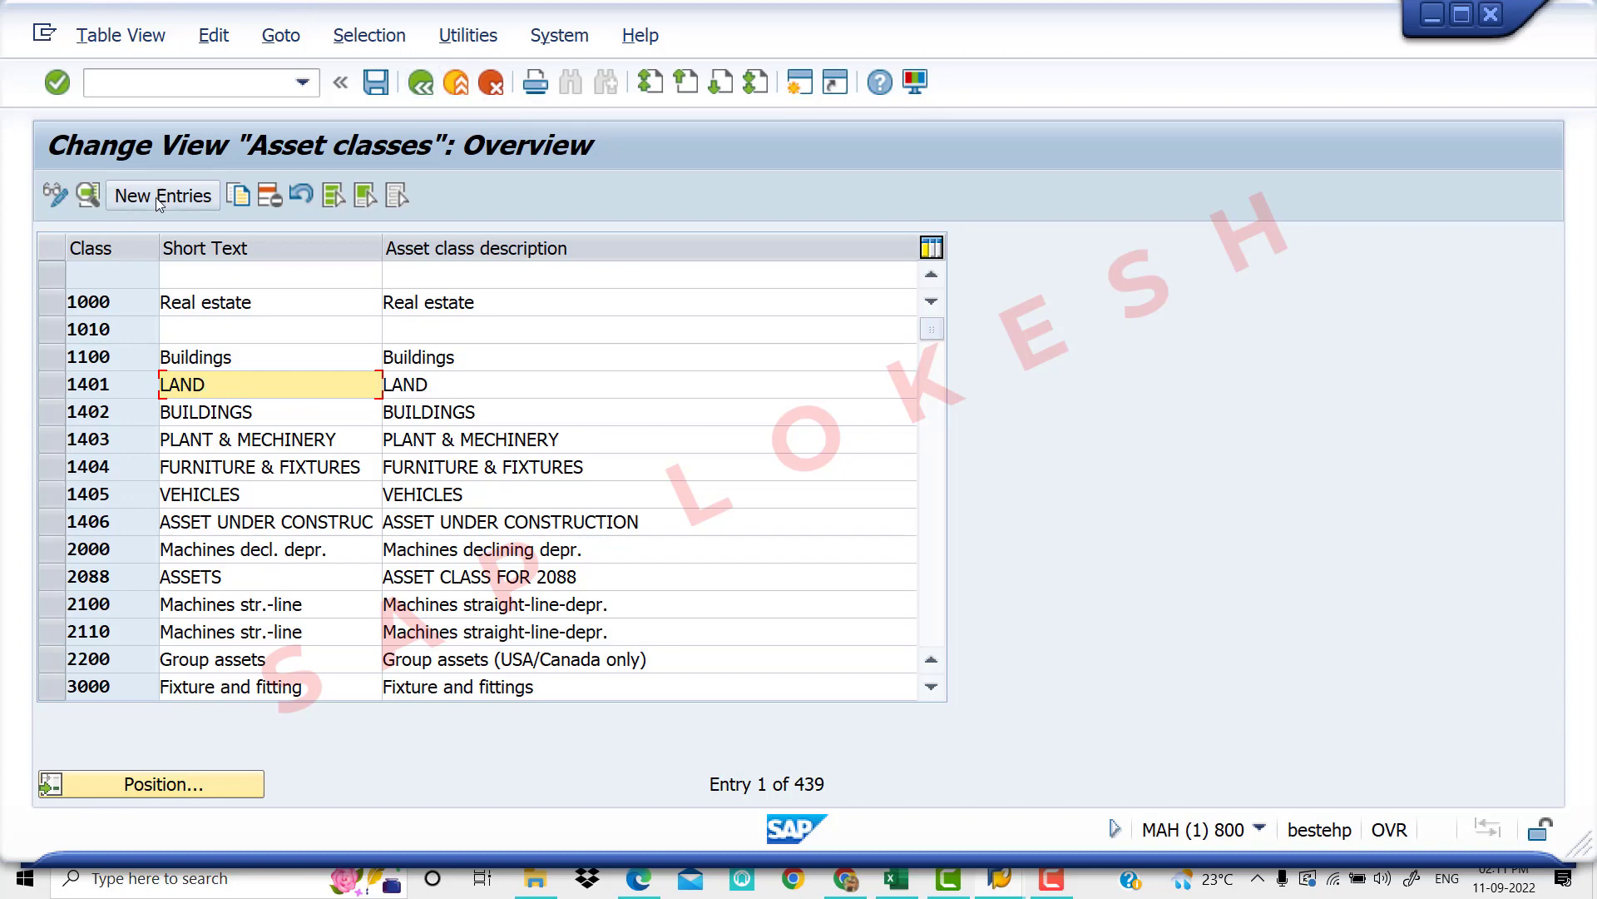
Open a new asset class entry, look up the existing asset classes for company code VIV1 and close the list
left_click(187, 199)
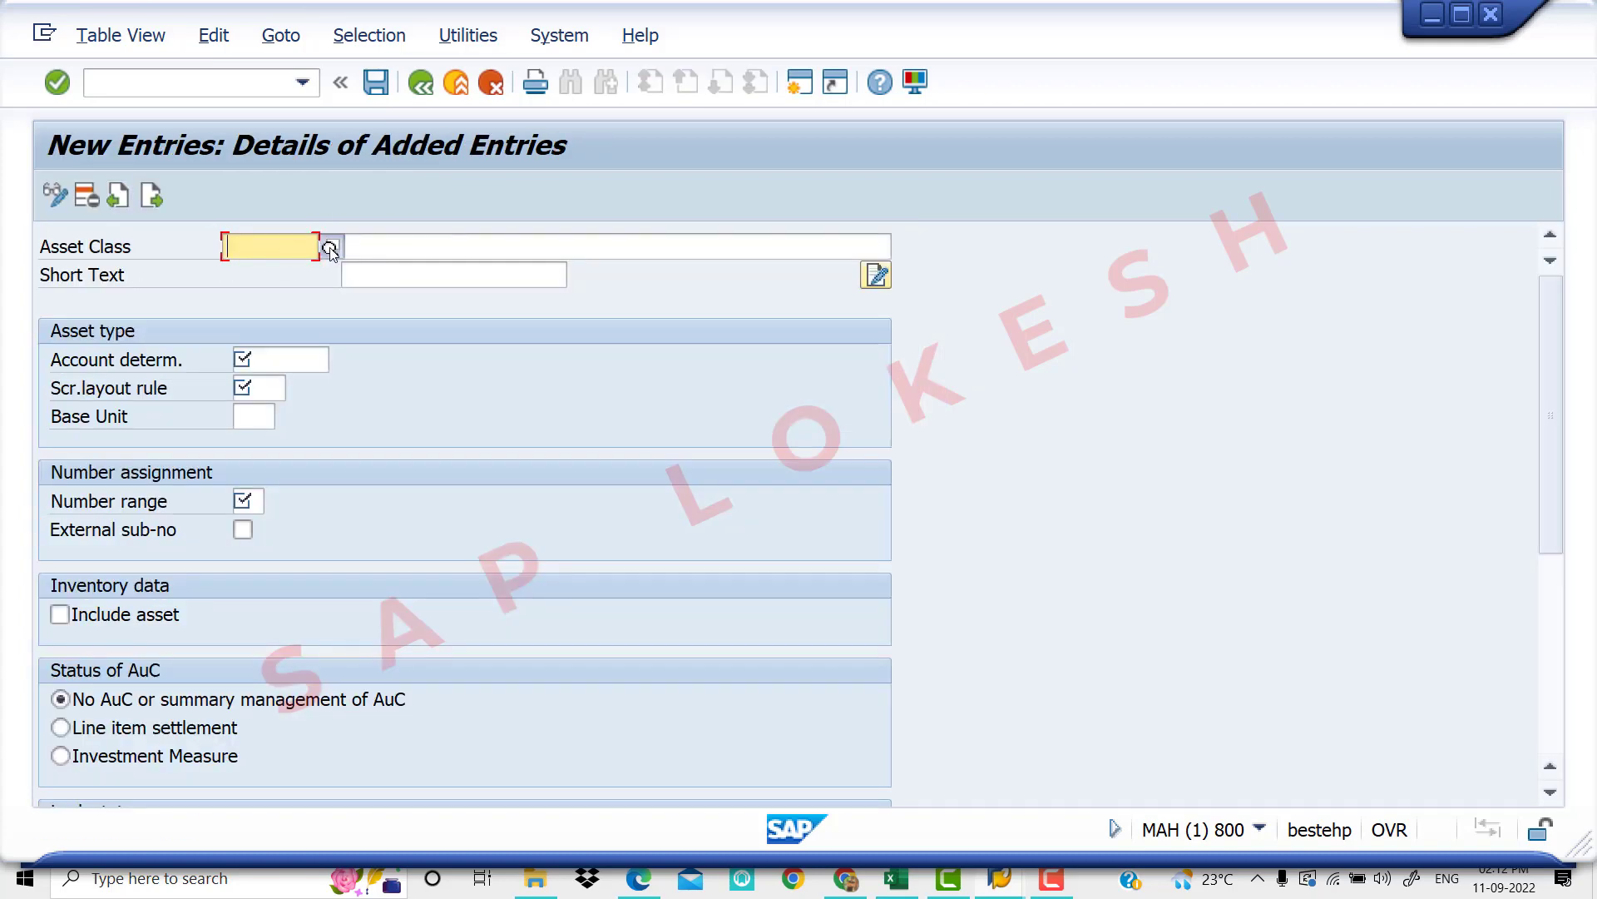
left_click(329, 247)
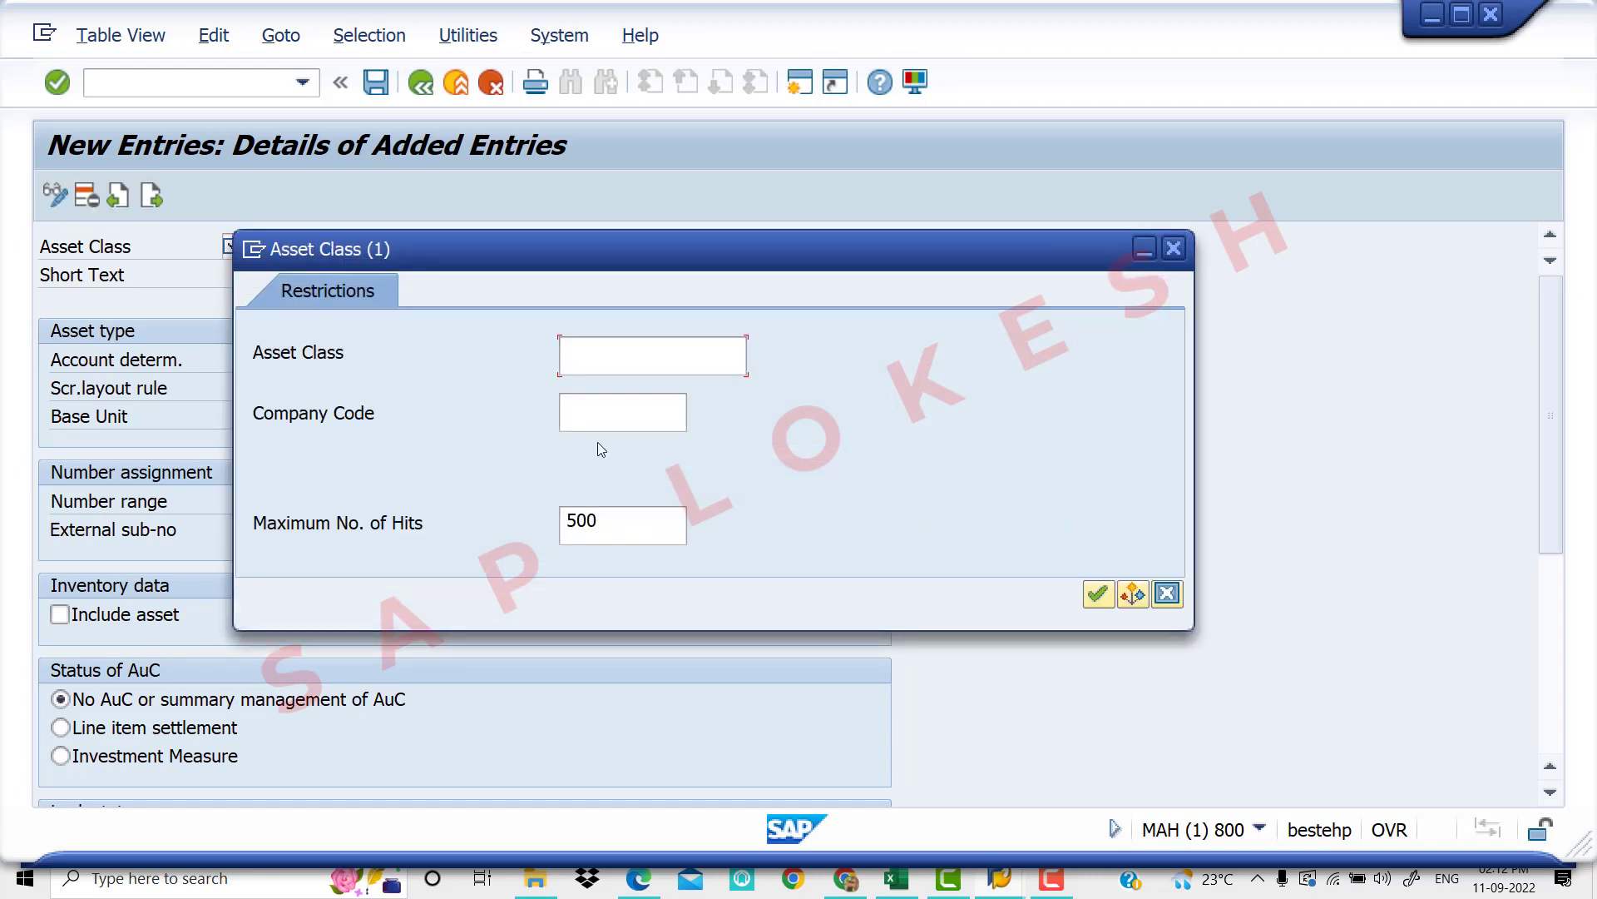
left_click(622, 414)
type("VIV1")
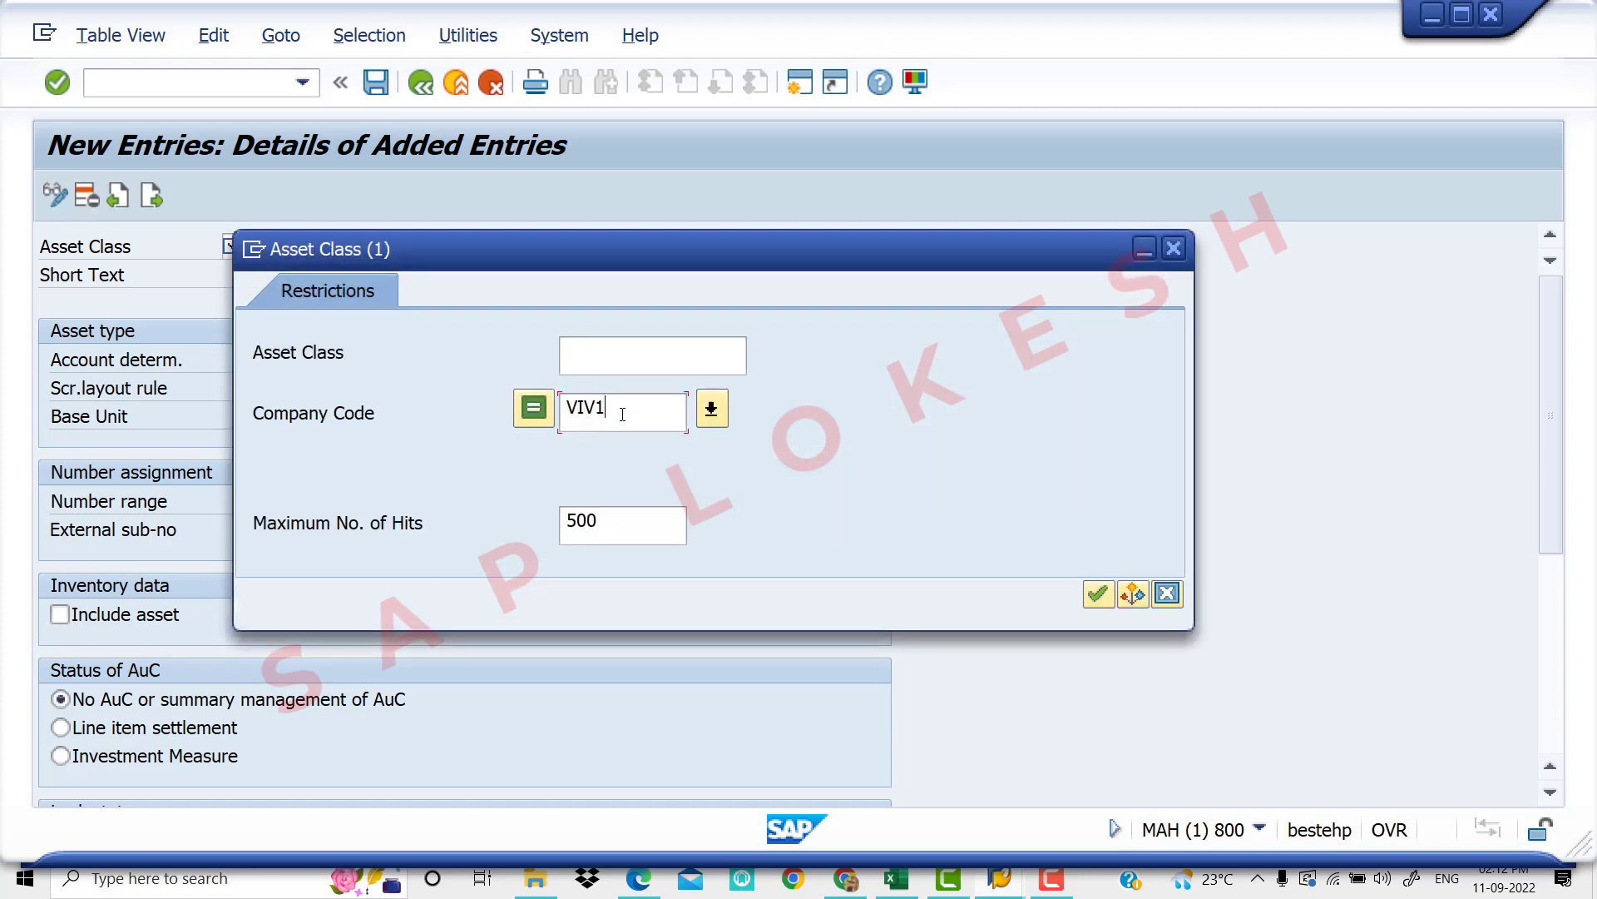
key("Return")
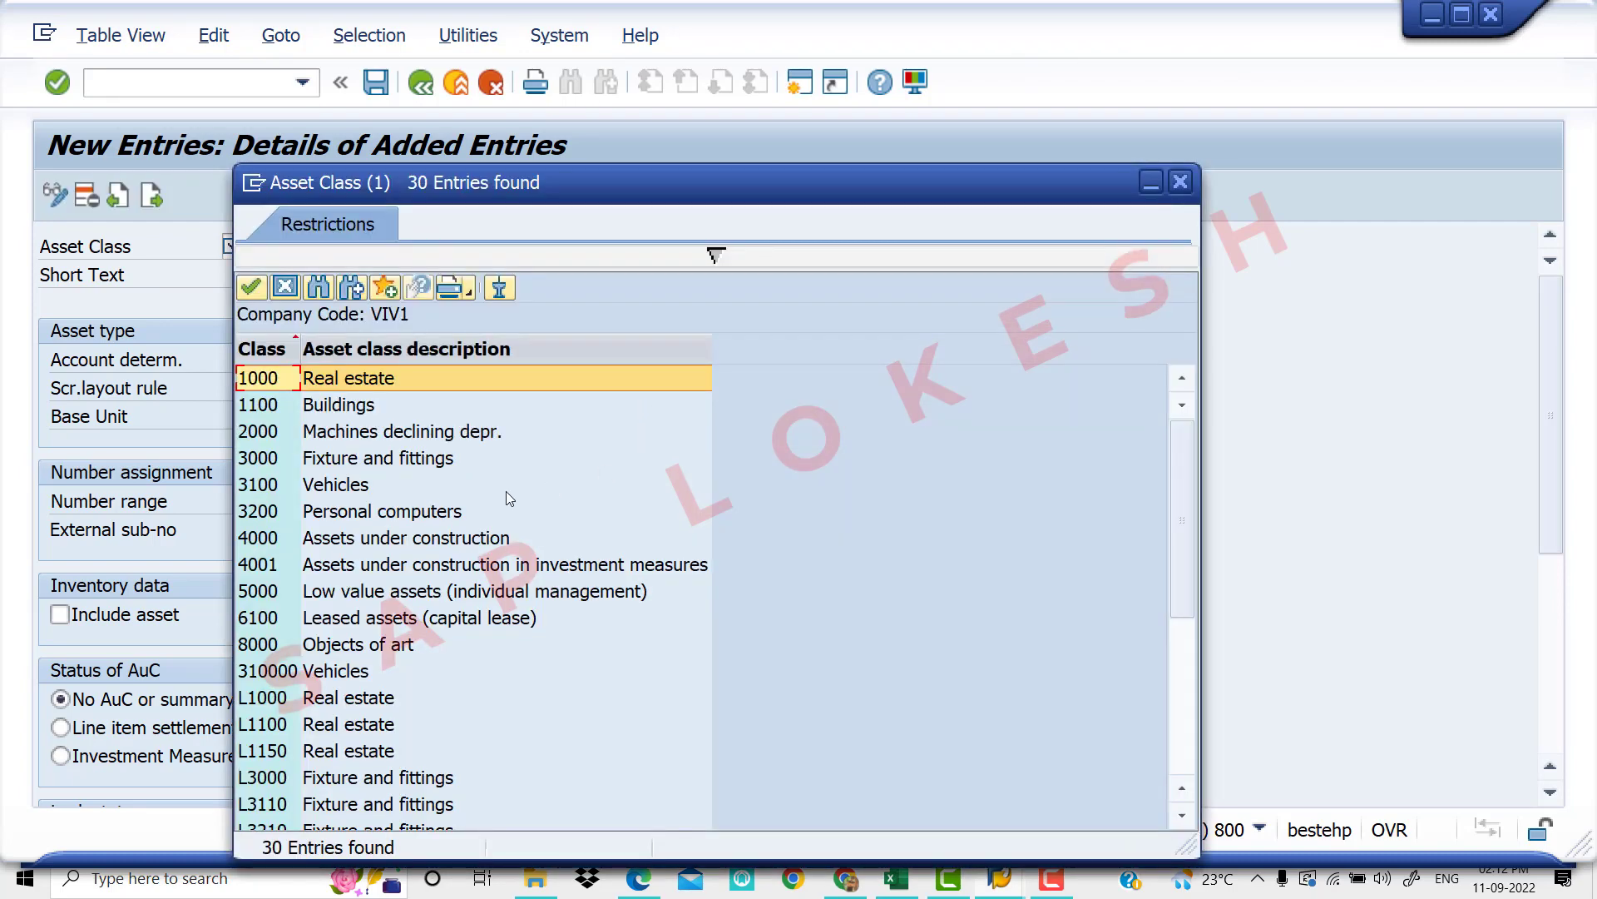
scroll(503, 493, "down", 5)
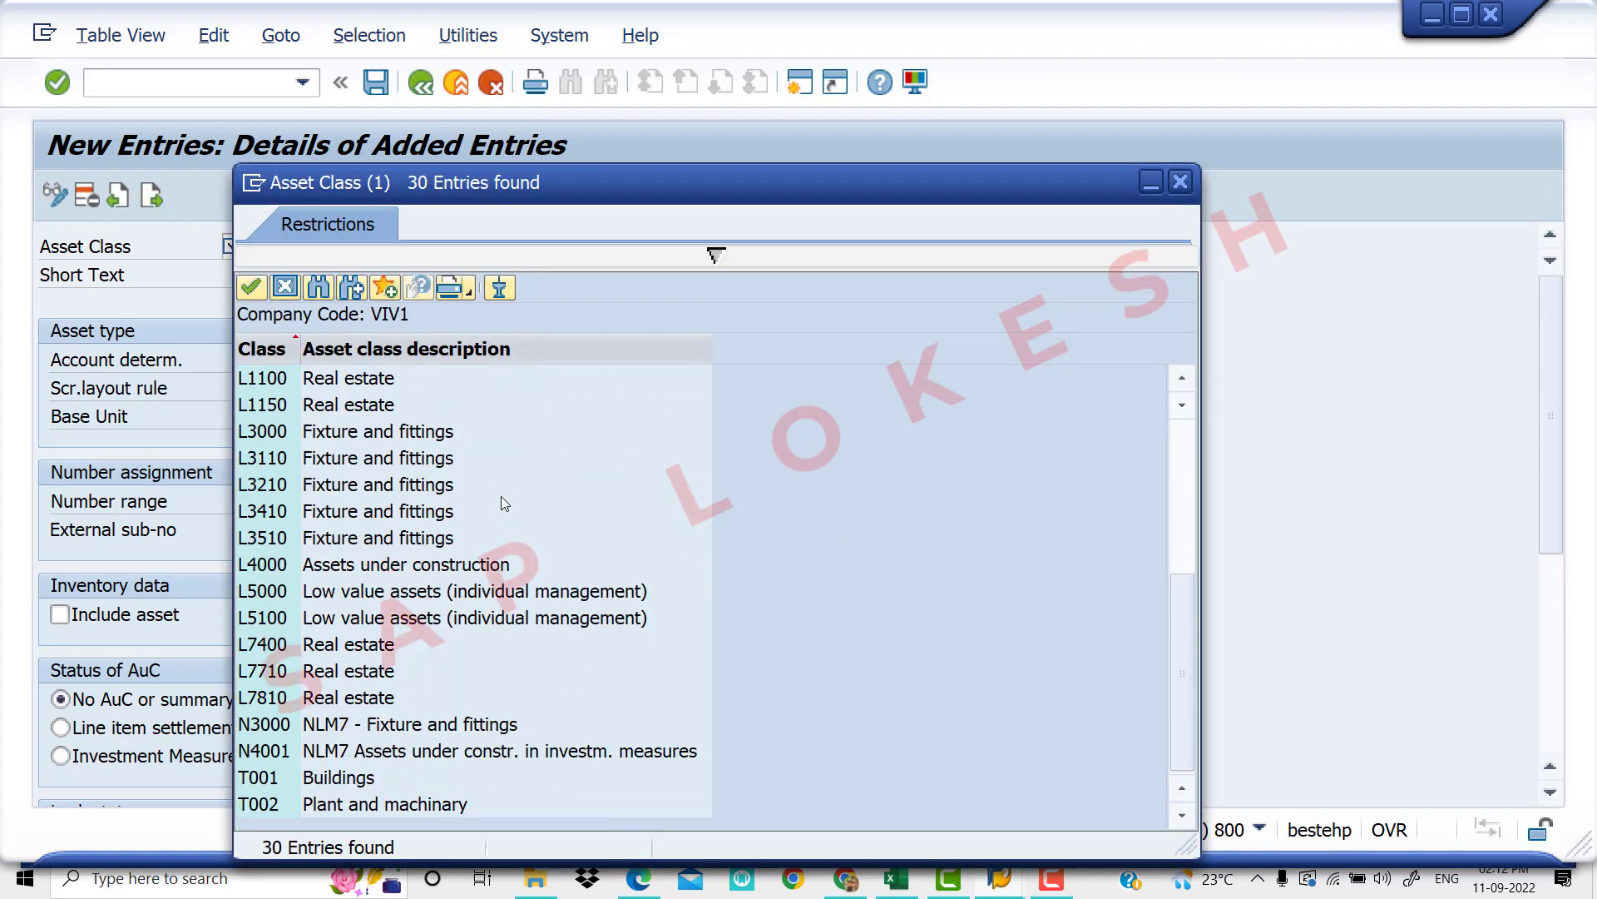
scroll(552, 567, "up", 5)
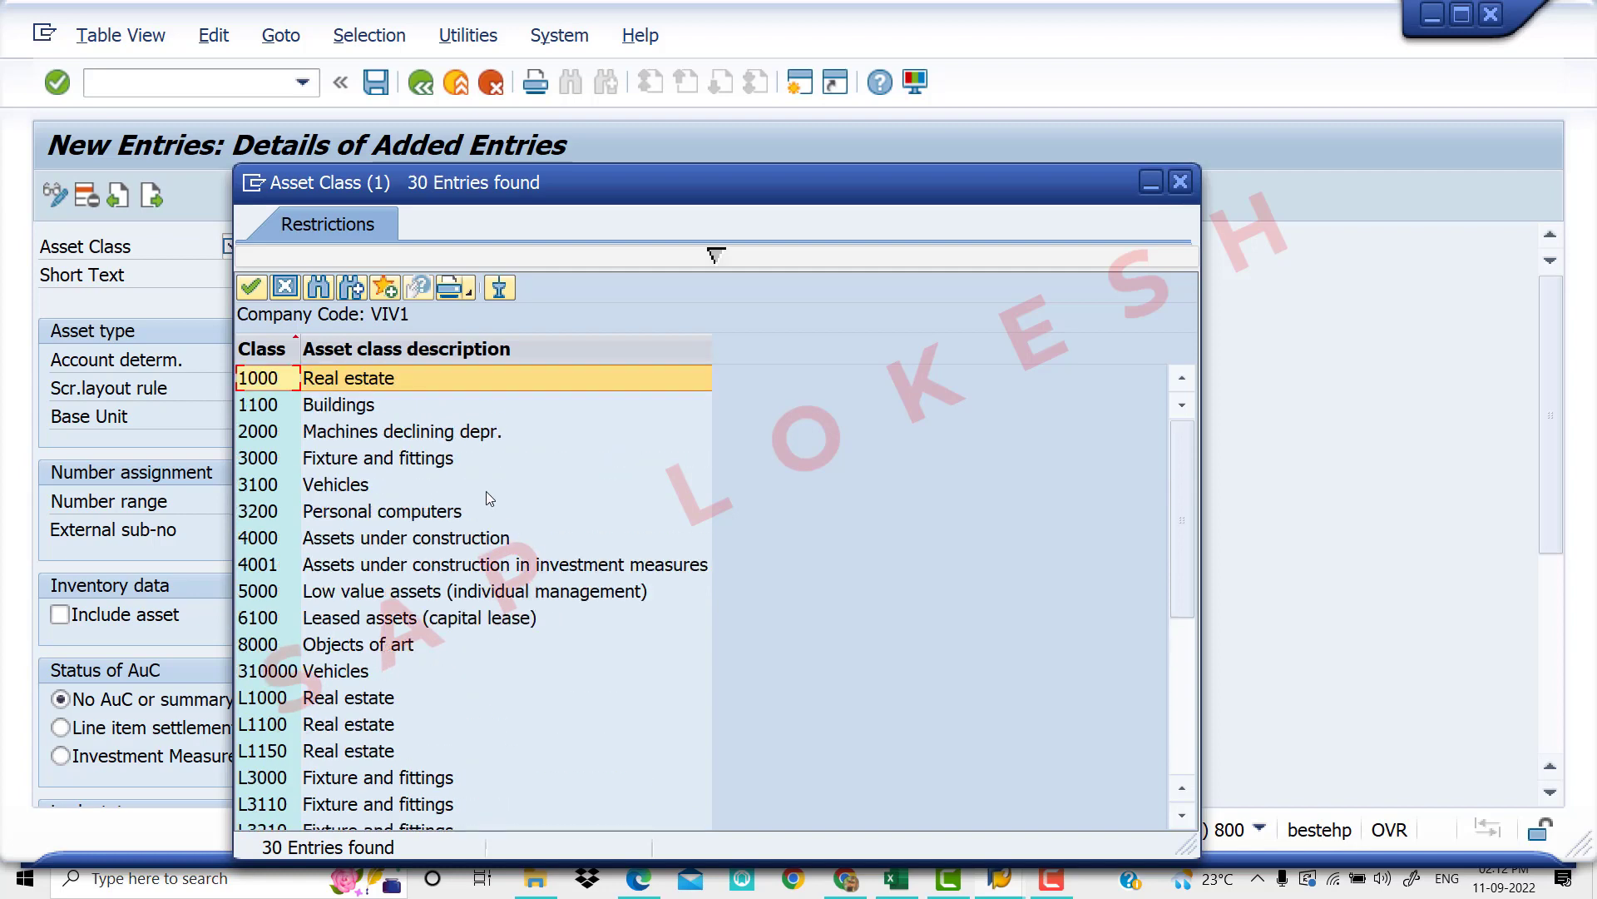
left_click(1180, 181)
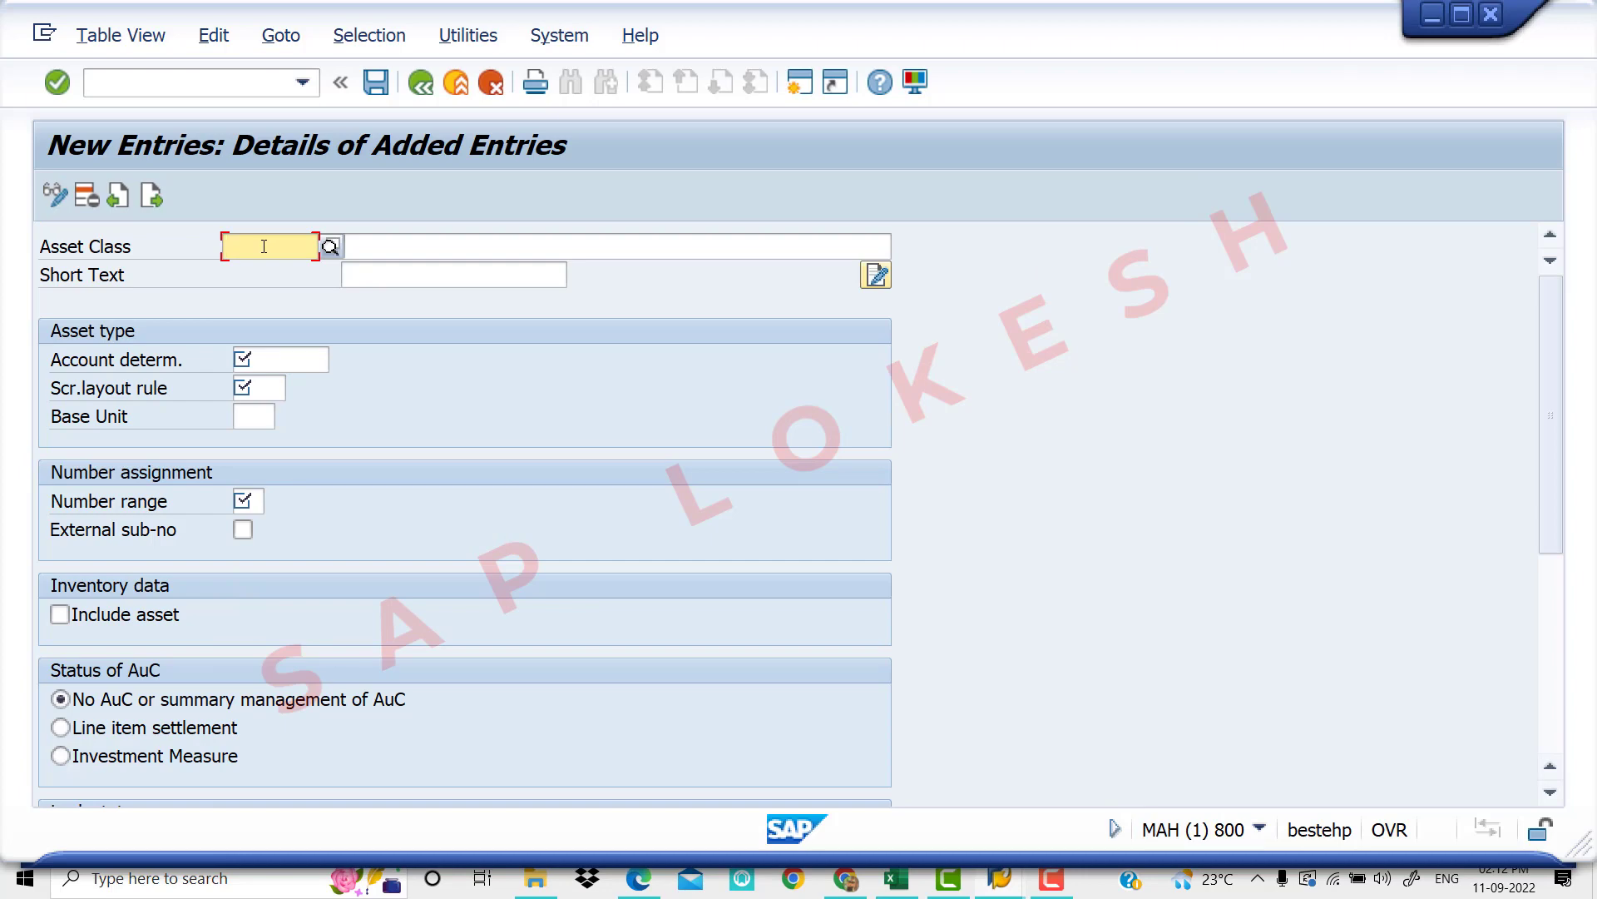
type("VI")
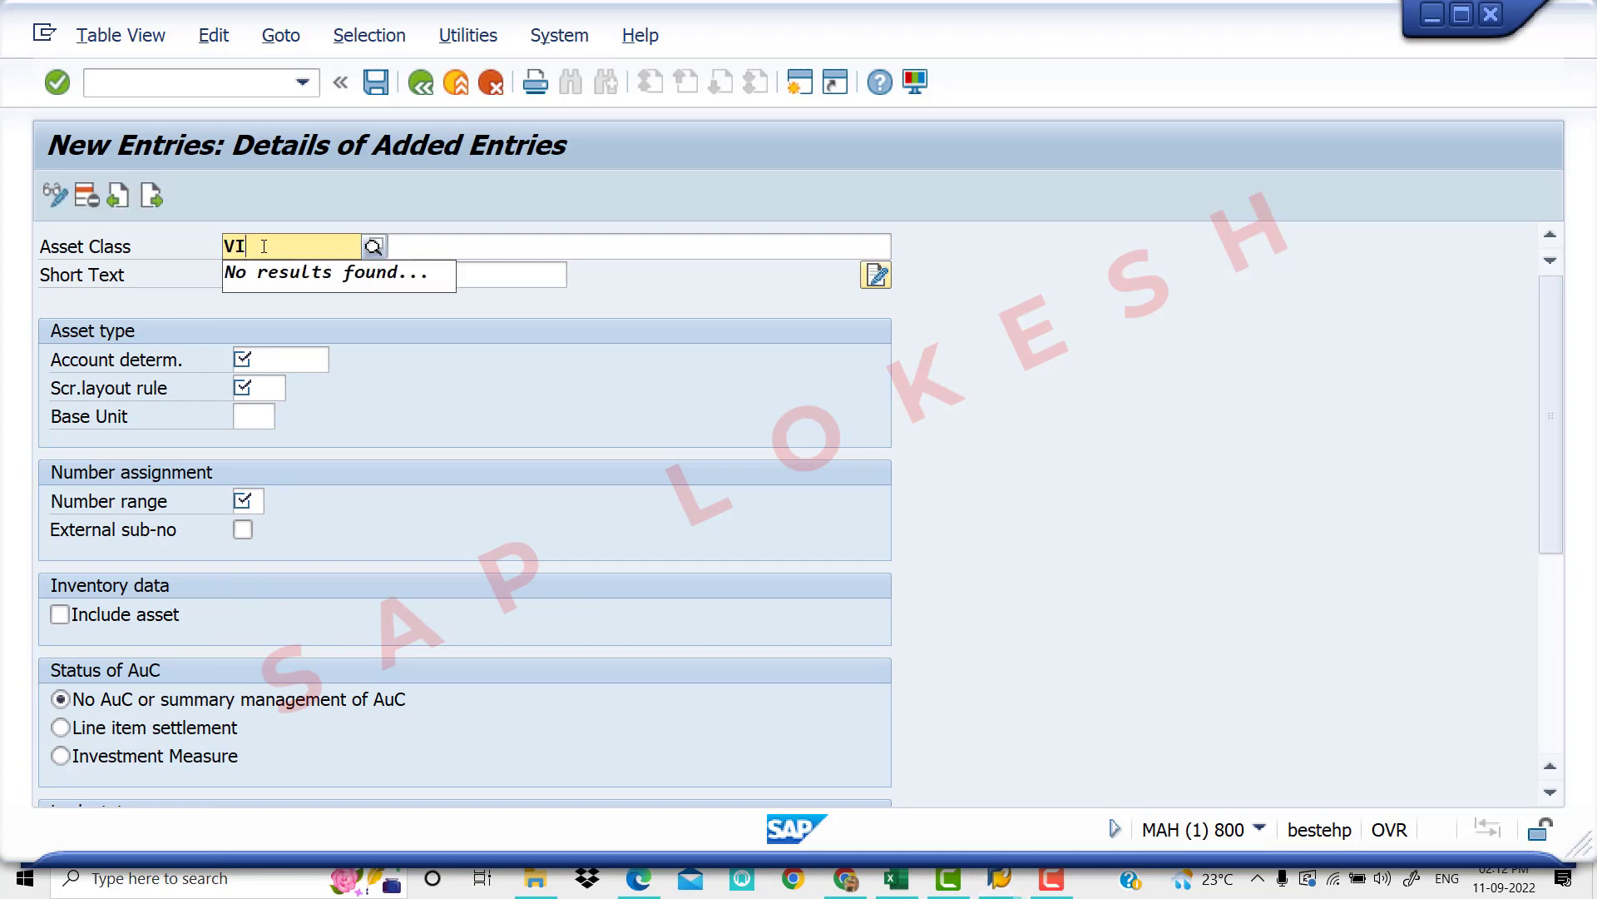
type("V")
key("BackSpace")
key("BackSpace")
key("BackSpace")
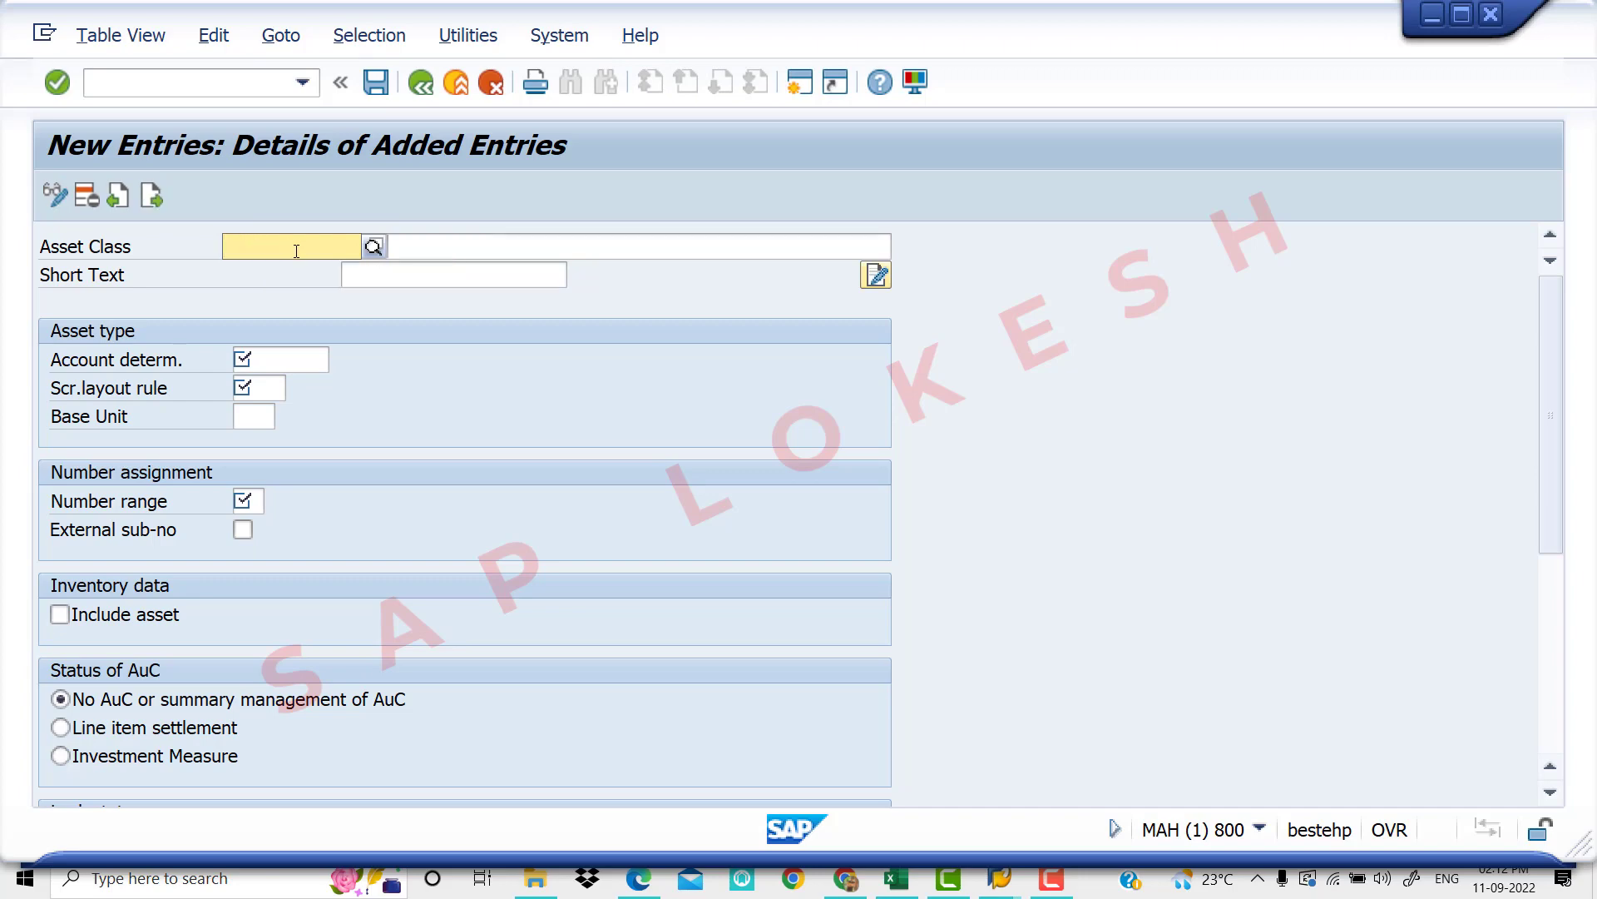
left_click(421, 86)
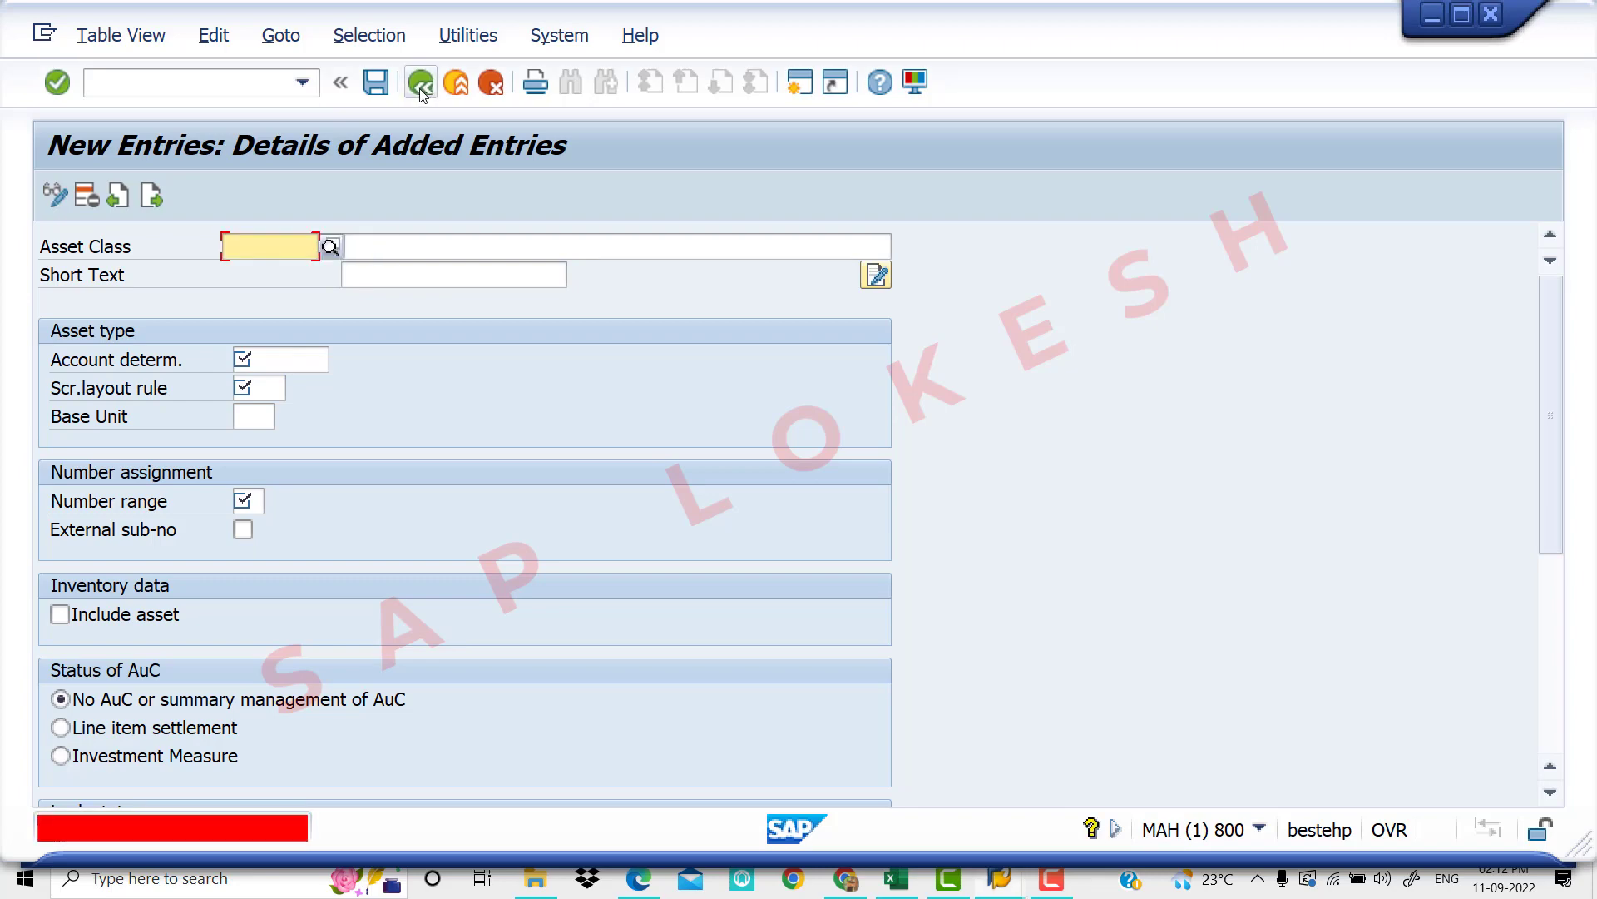
left_click(491, 83)
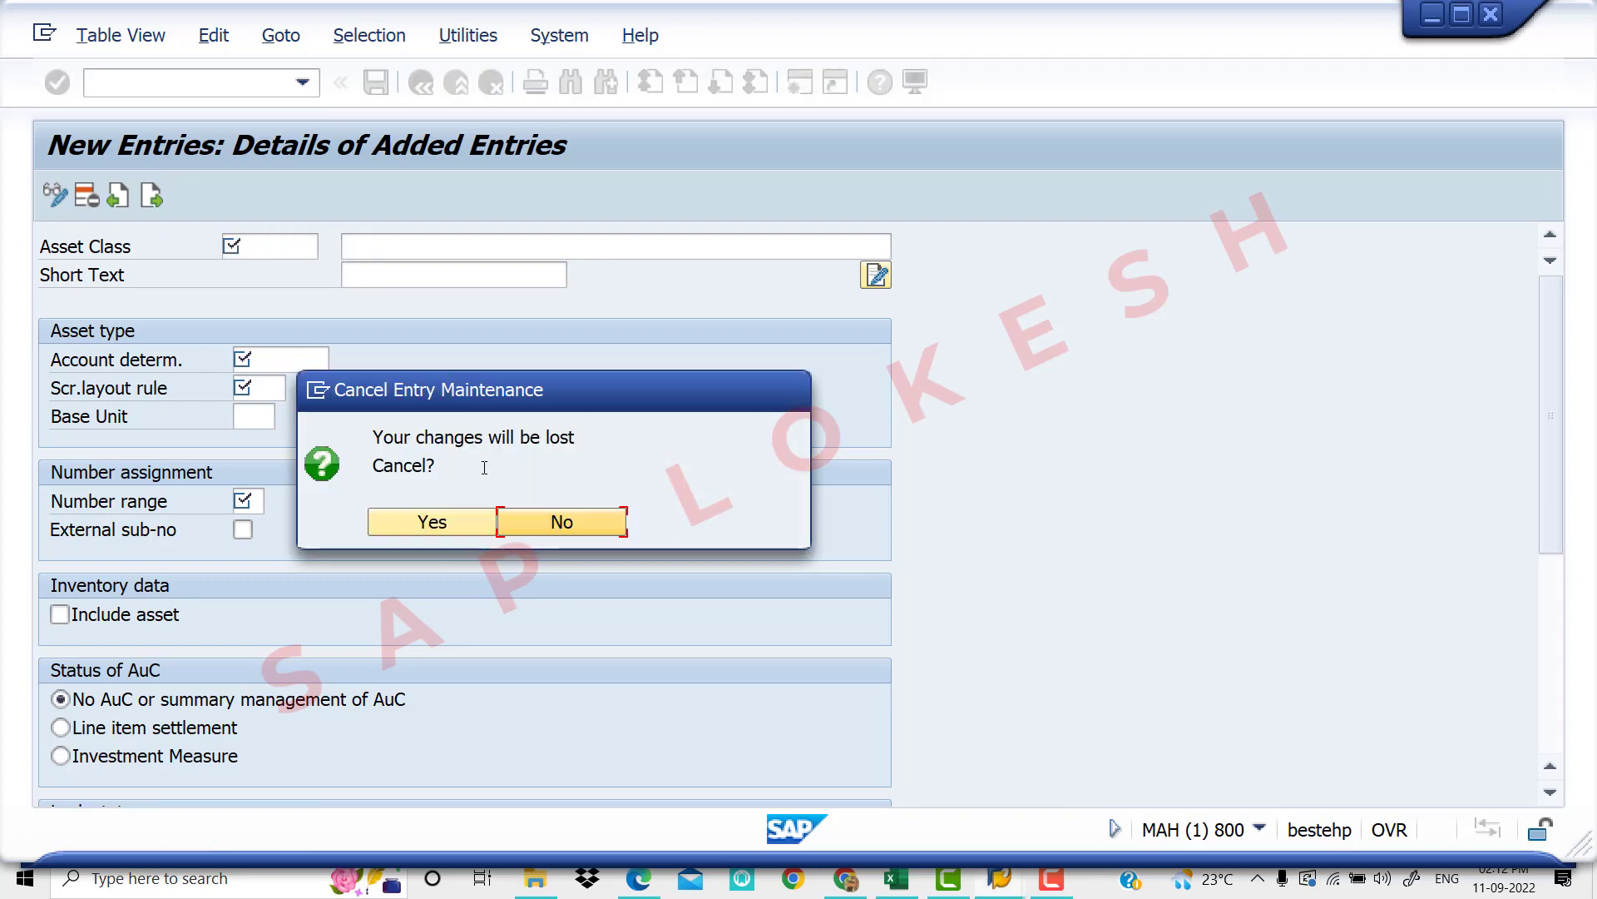
left_click(445, 519)
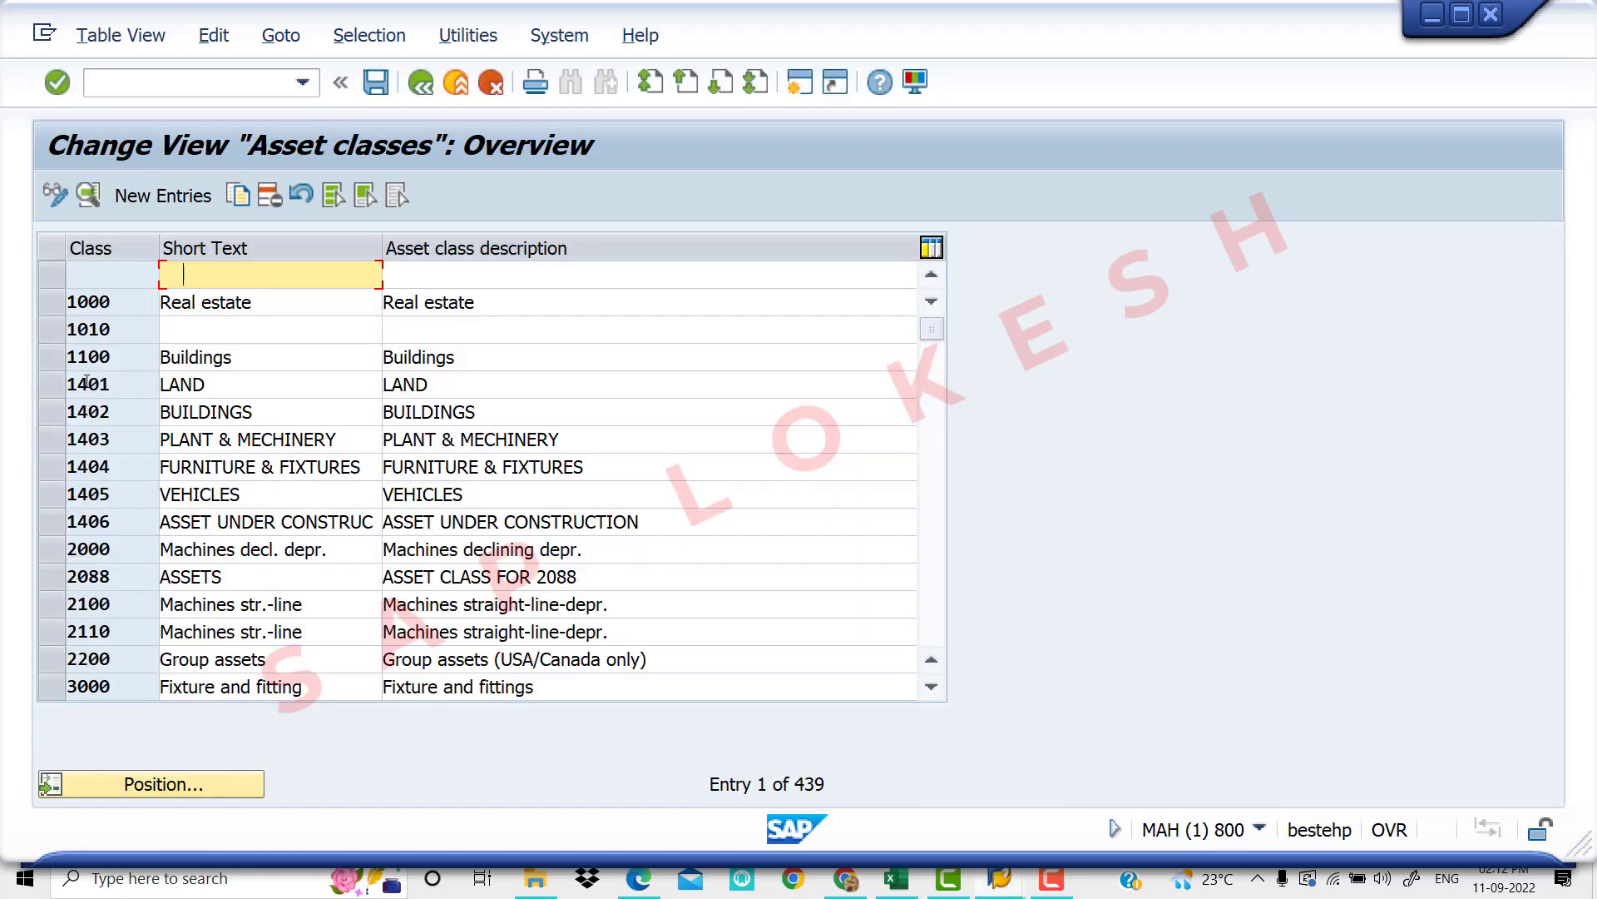
Look over the existing asset classes and add a new asset class with the code VI101
scroll(118, 510, "down", 7)
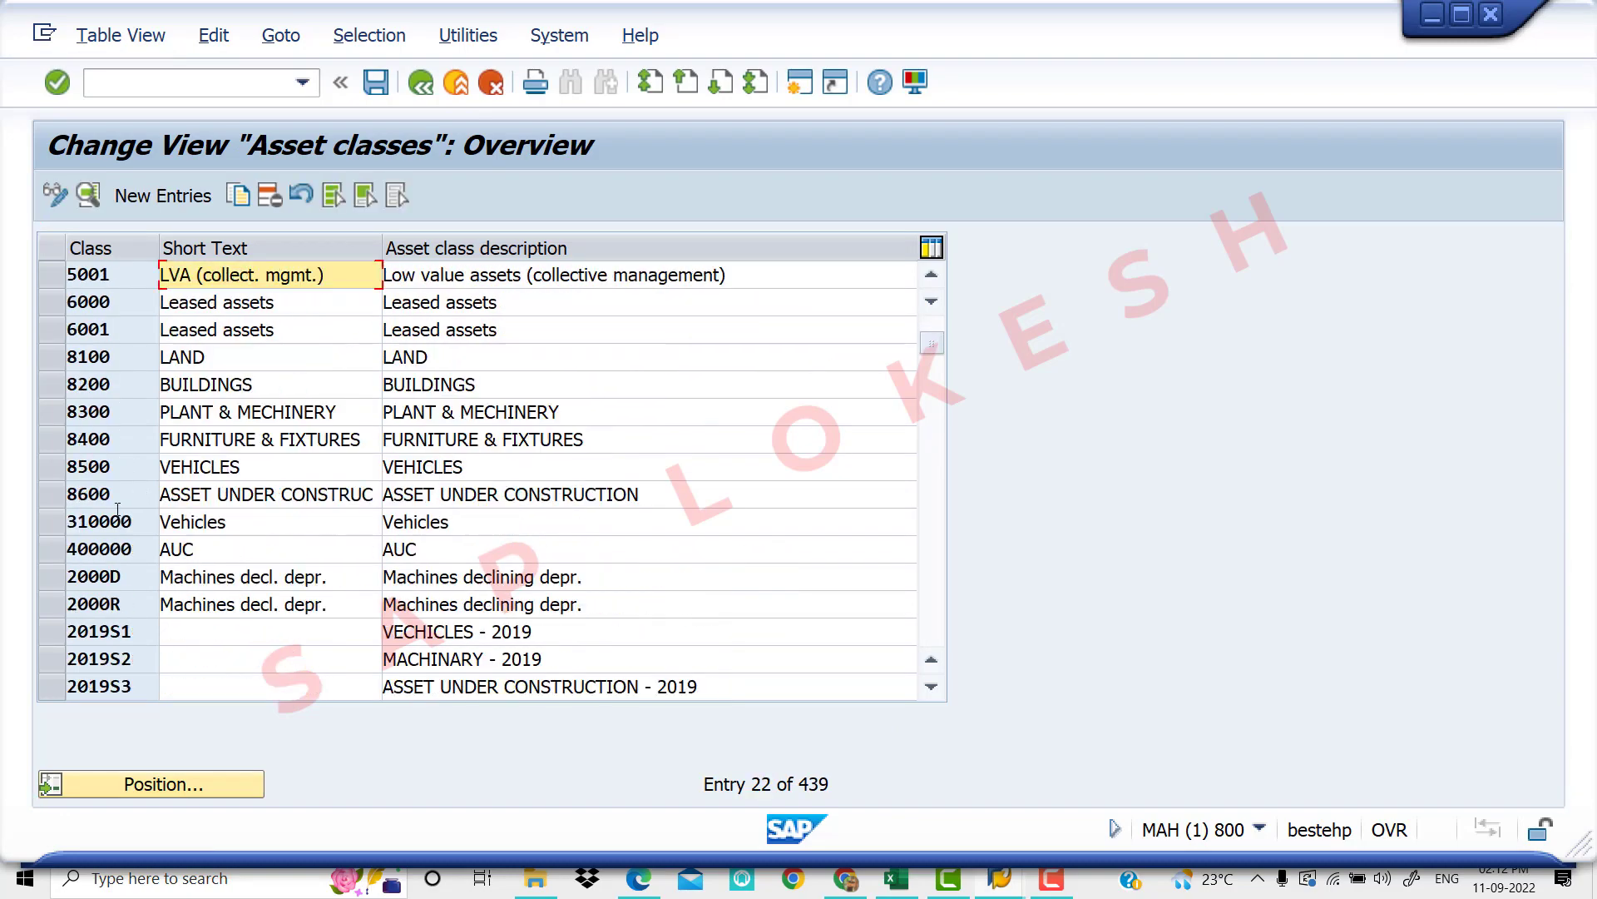
scroll(117, 510, "down", 4)
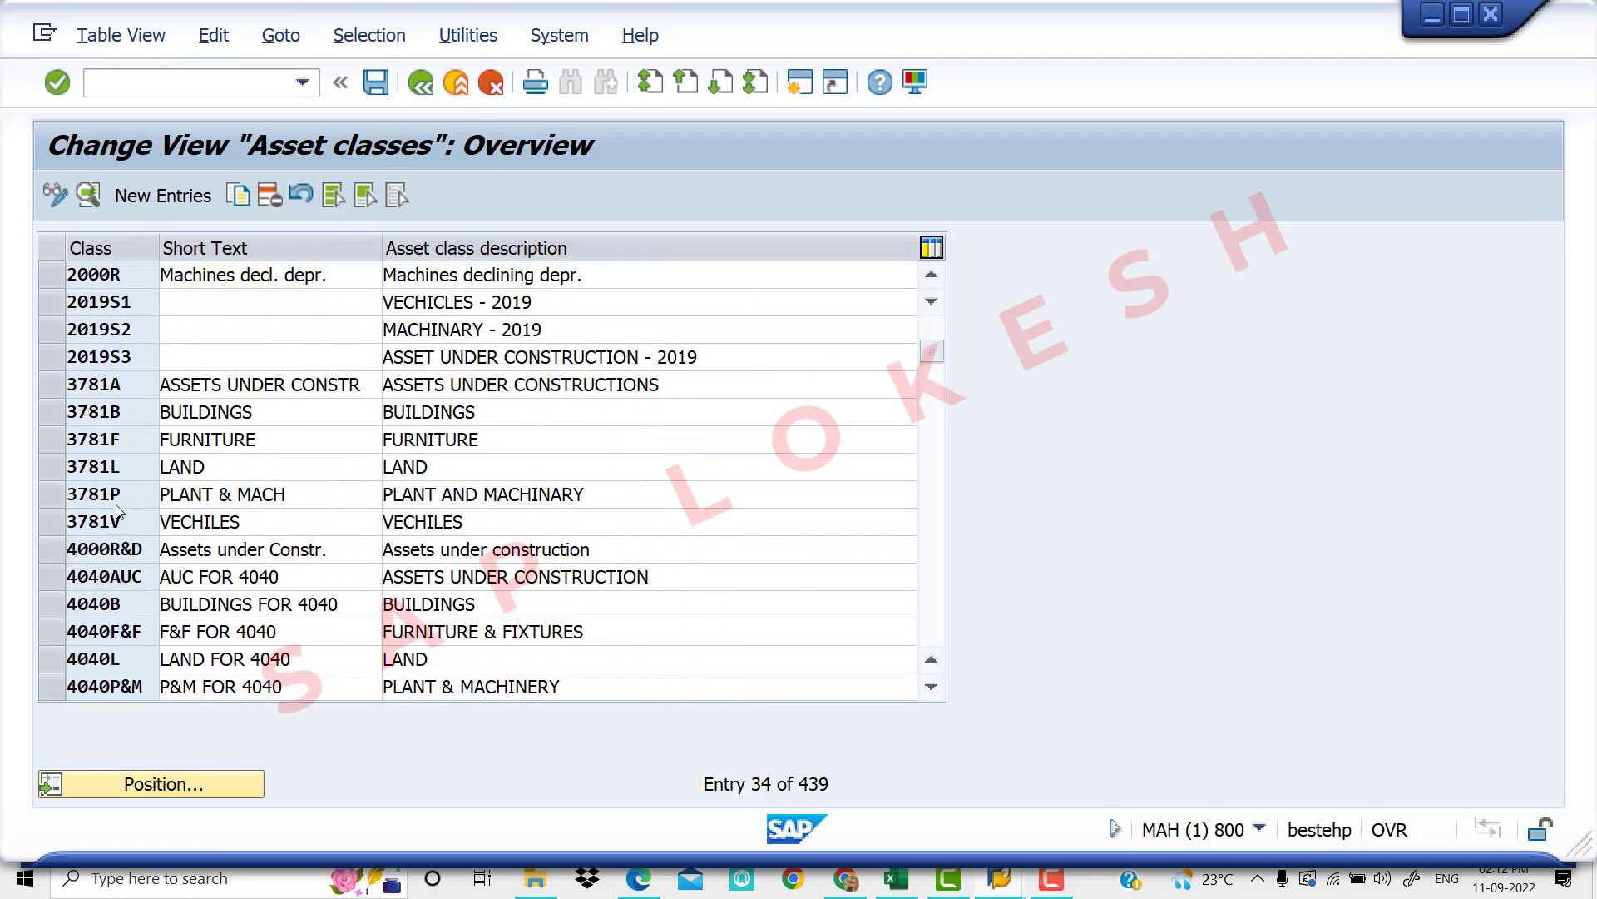
scroll(117, 510, "down", 1)
scroll(117, 511, "up", 4)
scroll(118, 510, "up", 5)
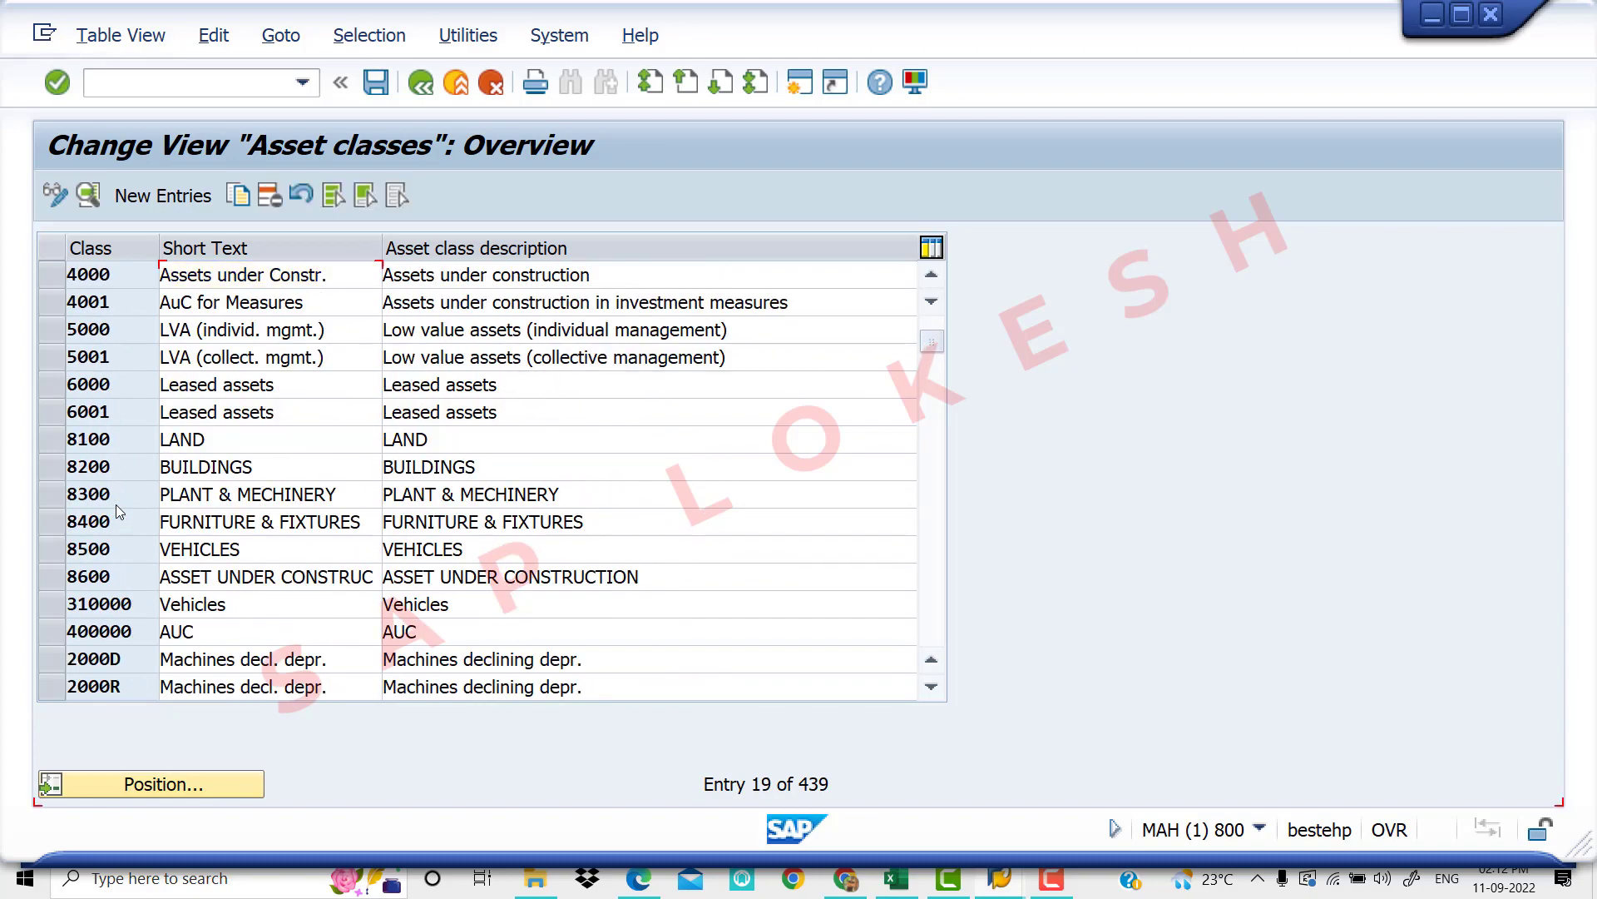
scroll(116, 504, "up", 3)
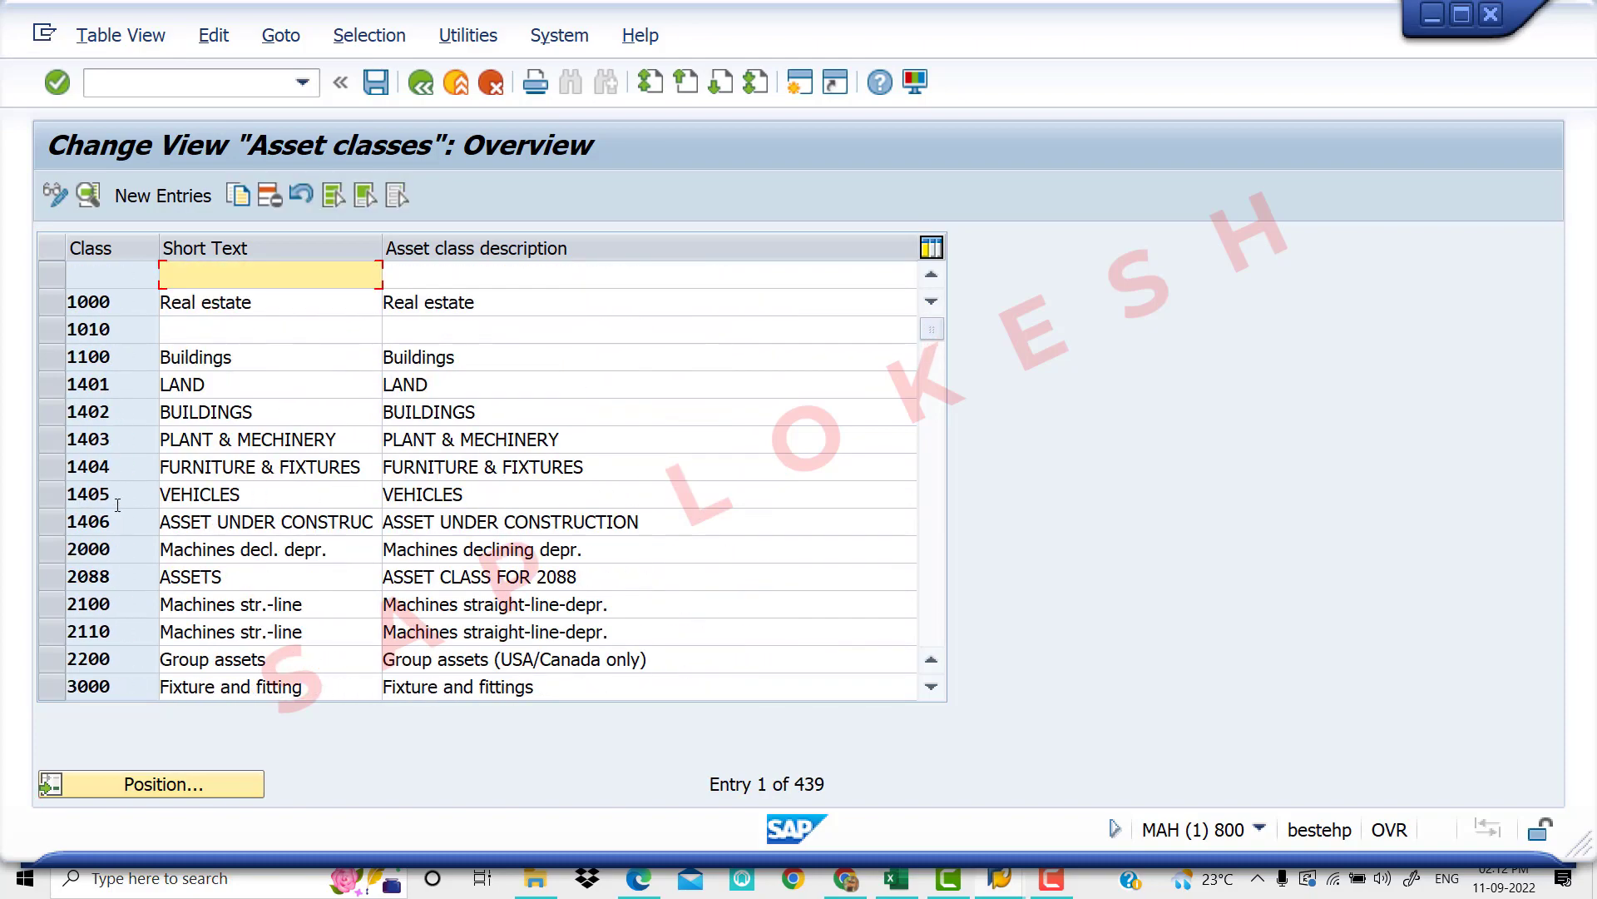
left_click(163, 196)
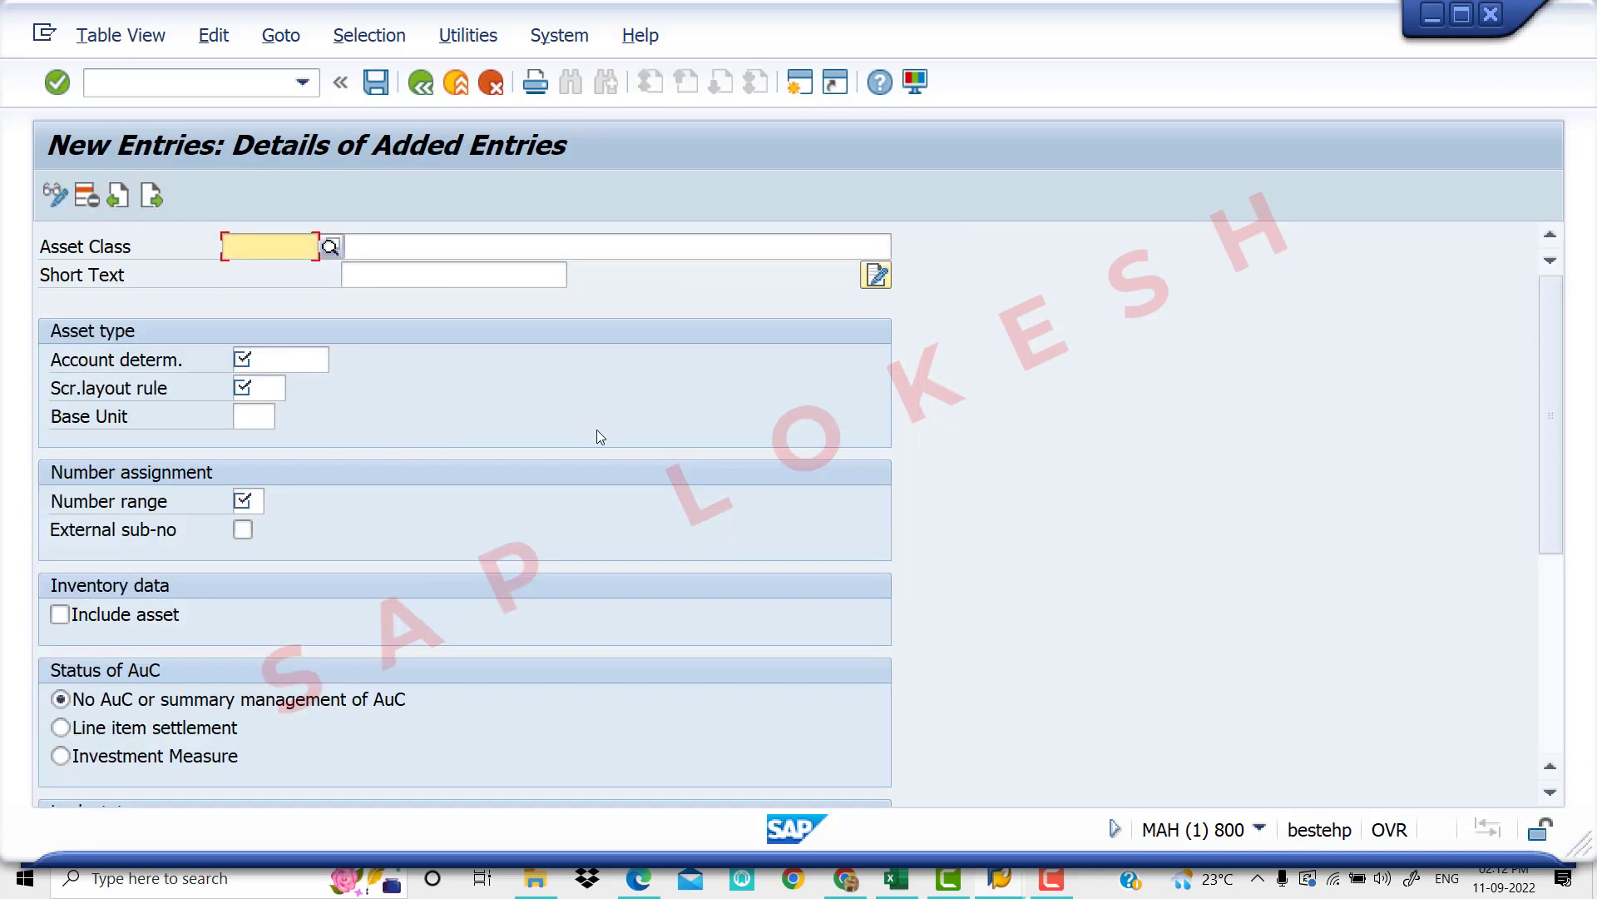
type("VI")
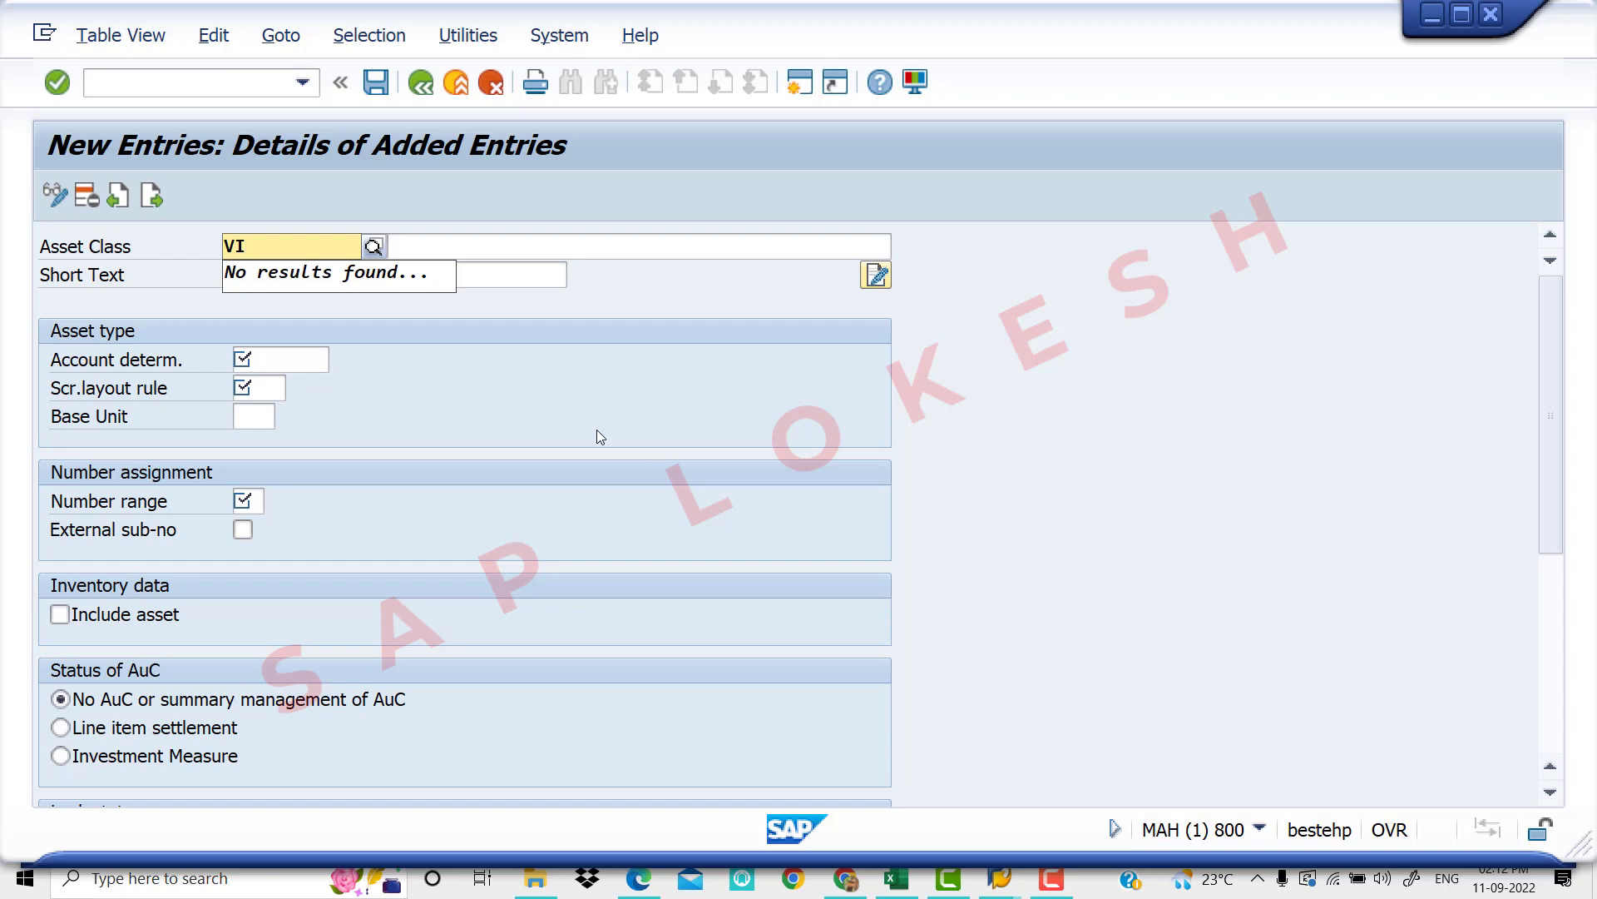
type("10")
type("1")
key("Tab")
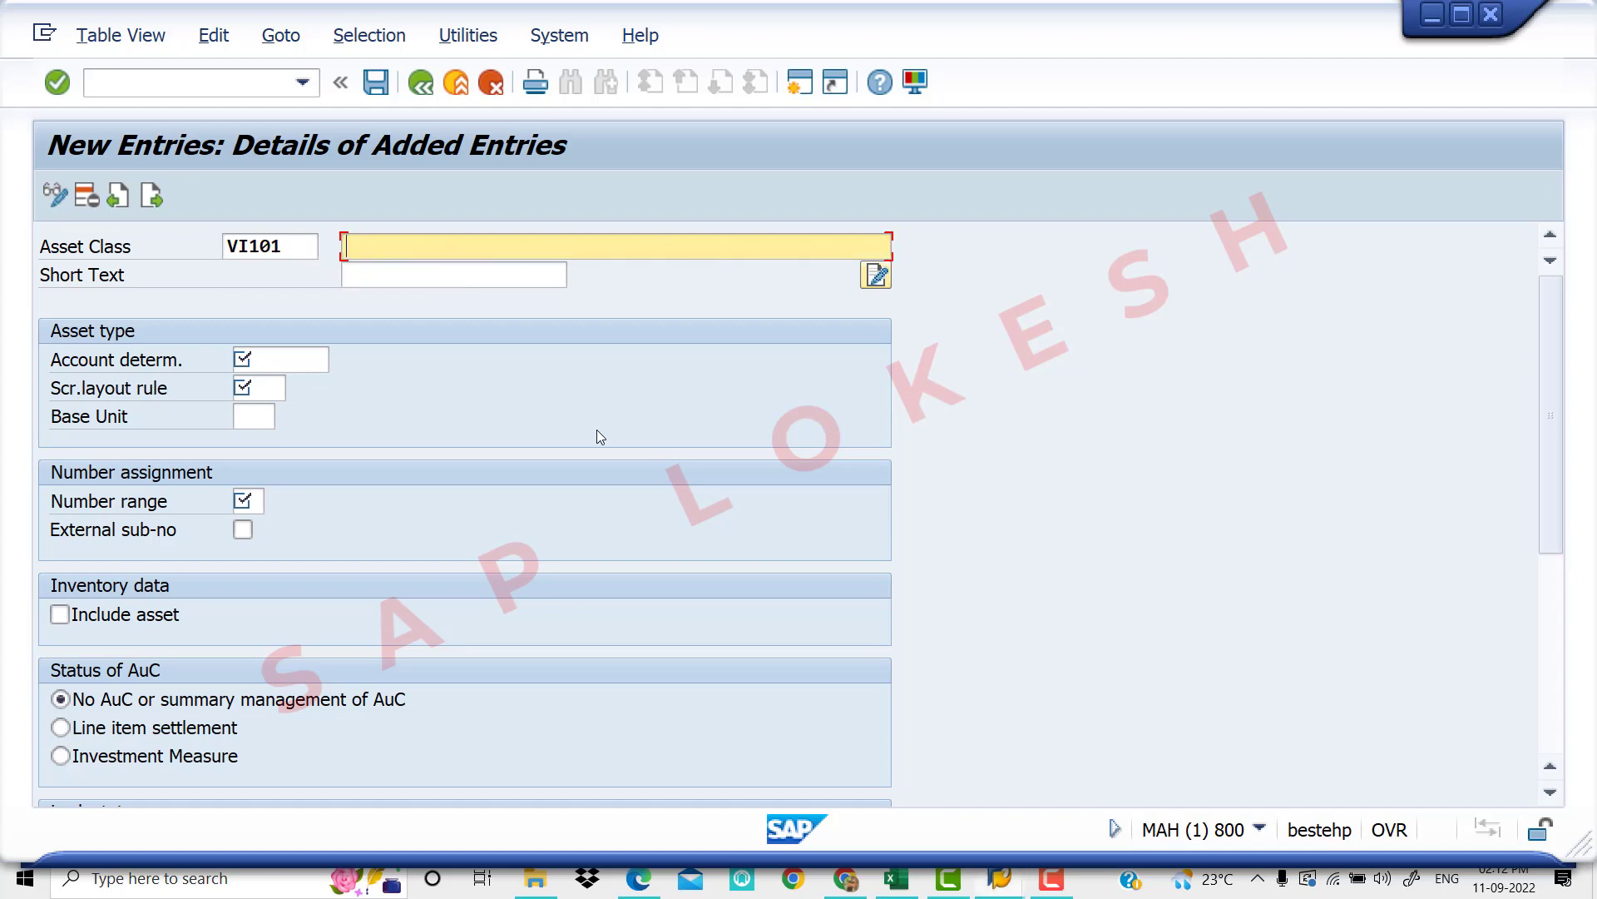
Enter Machinery as the description and machinery as the short text of asset class VI101
type("M")
key("BackSpace")
type("Machinery")
left_click(449, 279)
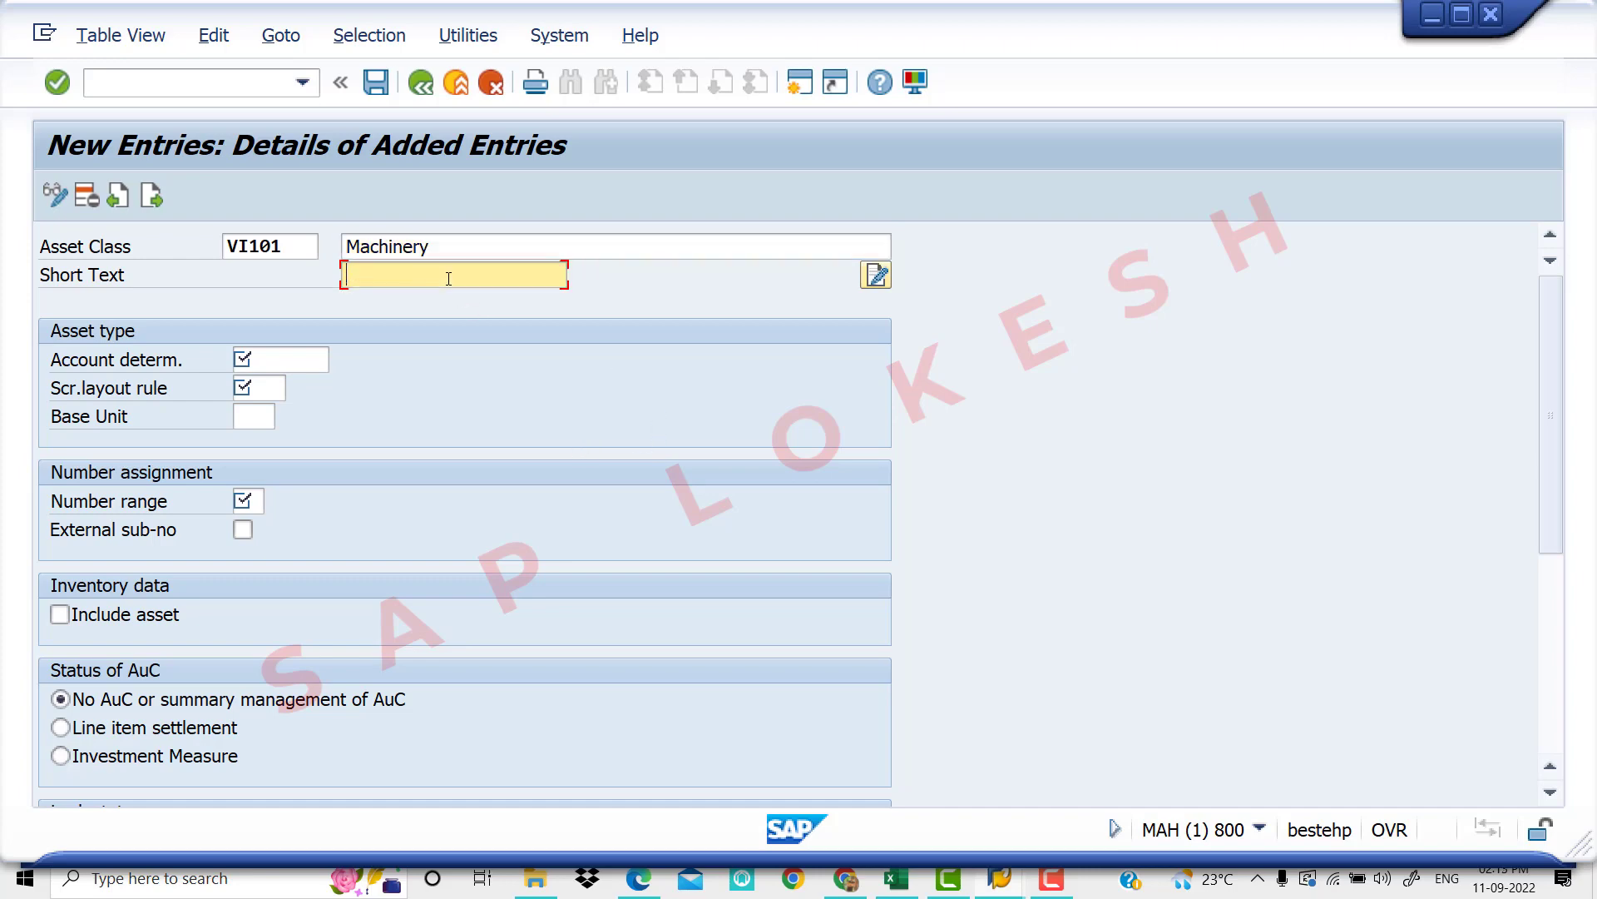
type("machinery")
Set the account determination of asset class VI101 to VIV10
left_click(279, 357)
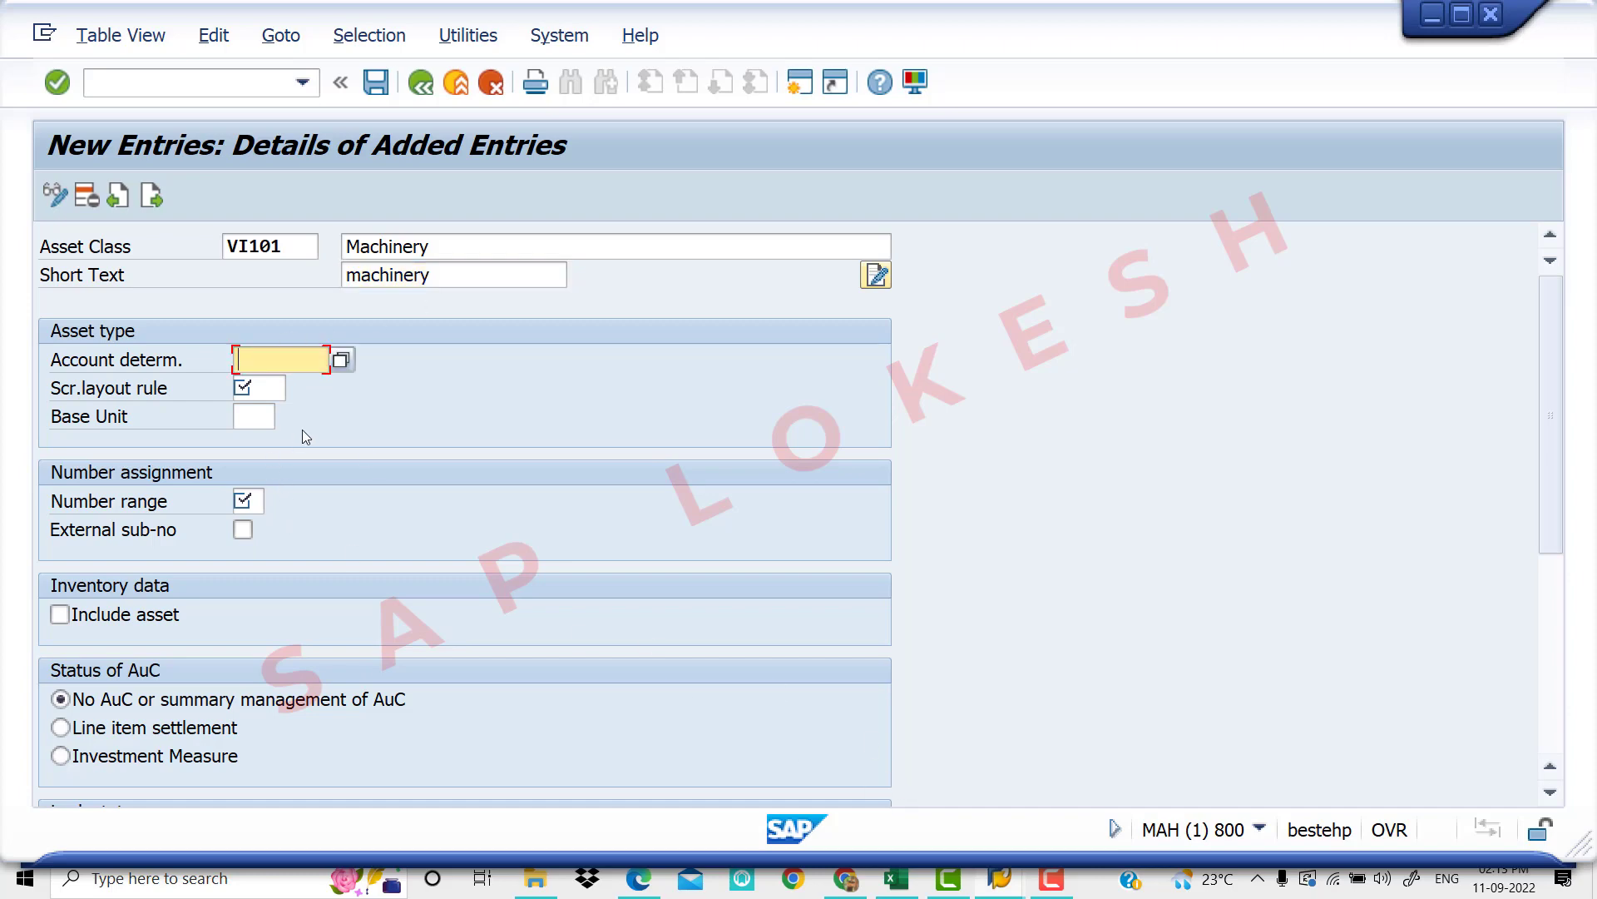
type("viv")
key("BackSpace")
key("BackSpace")
key("BackSpace")
type("VIV10")
Choose VIV10 (MACHINERY - VIV1) from the possible account determinations for asset class VI101
left_click(340, 360)
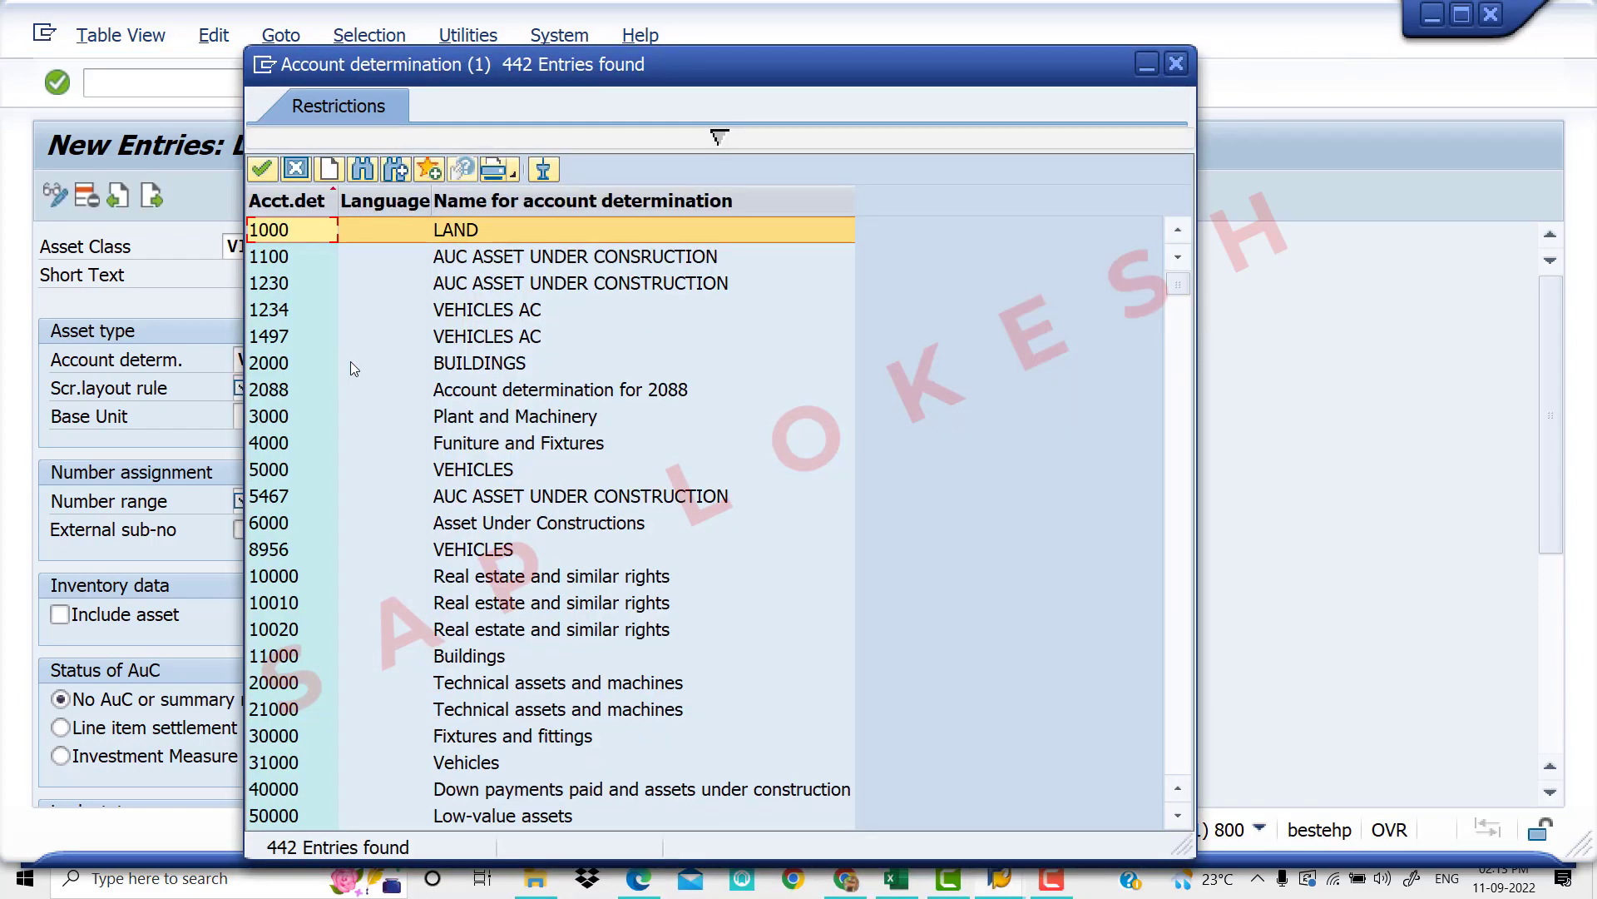
scroll(422, 473, "down", 20)
scroll(422, 481, "down", 20)
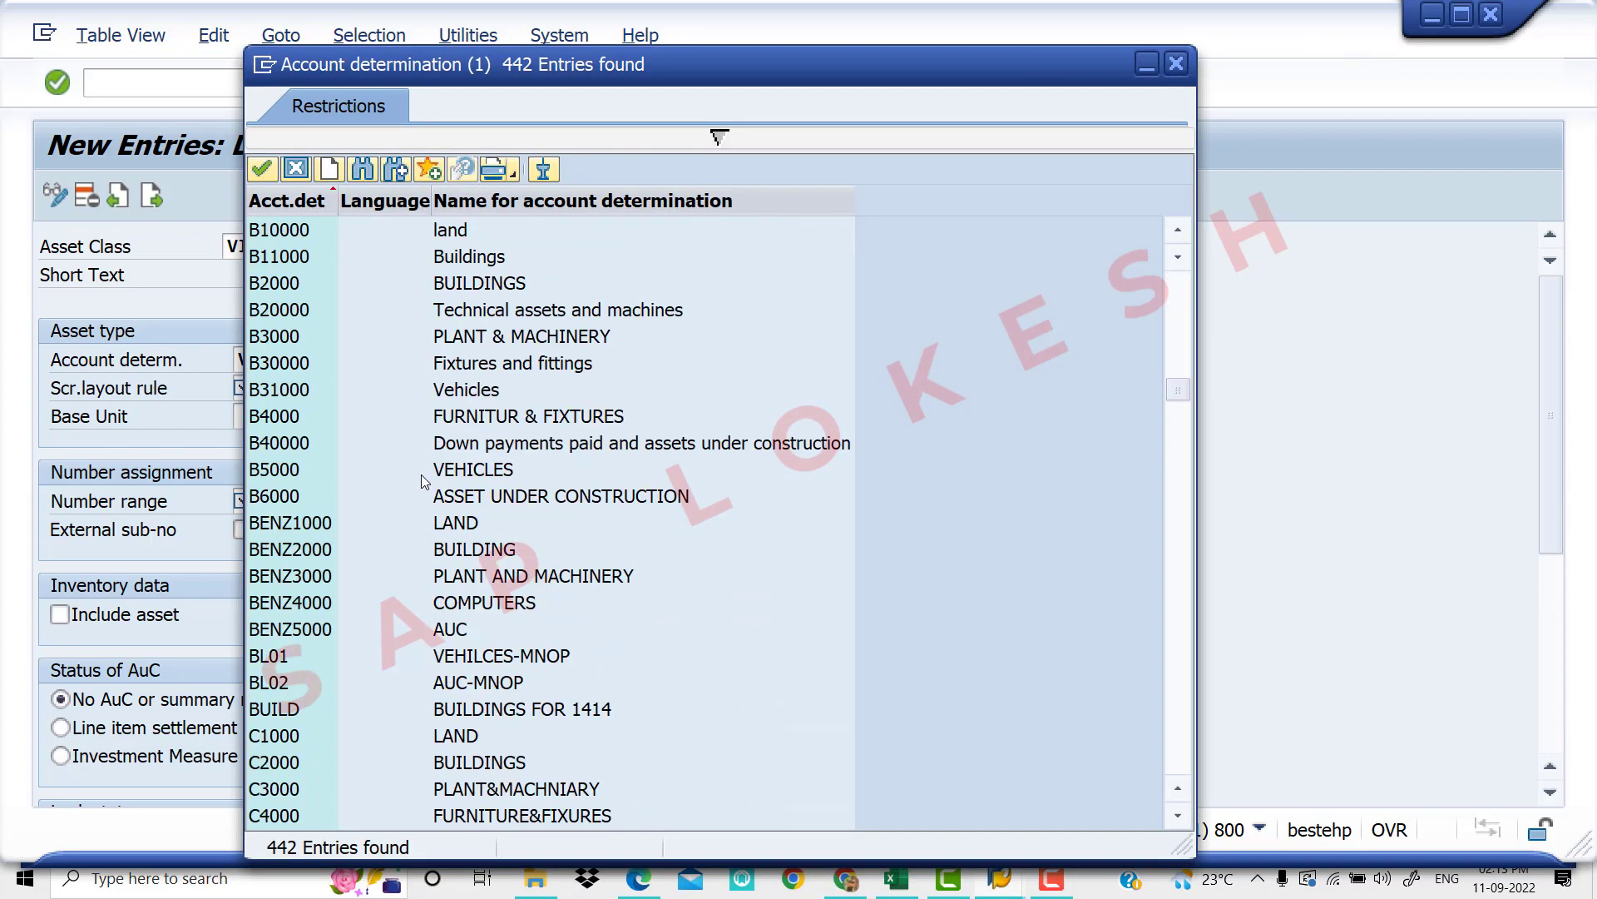
scroll(423, 481, "down", 20)
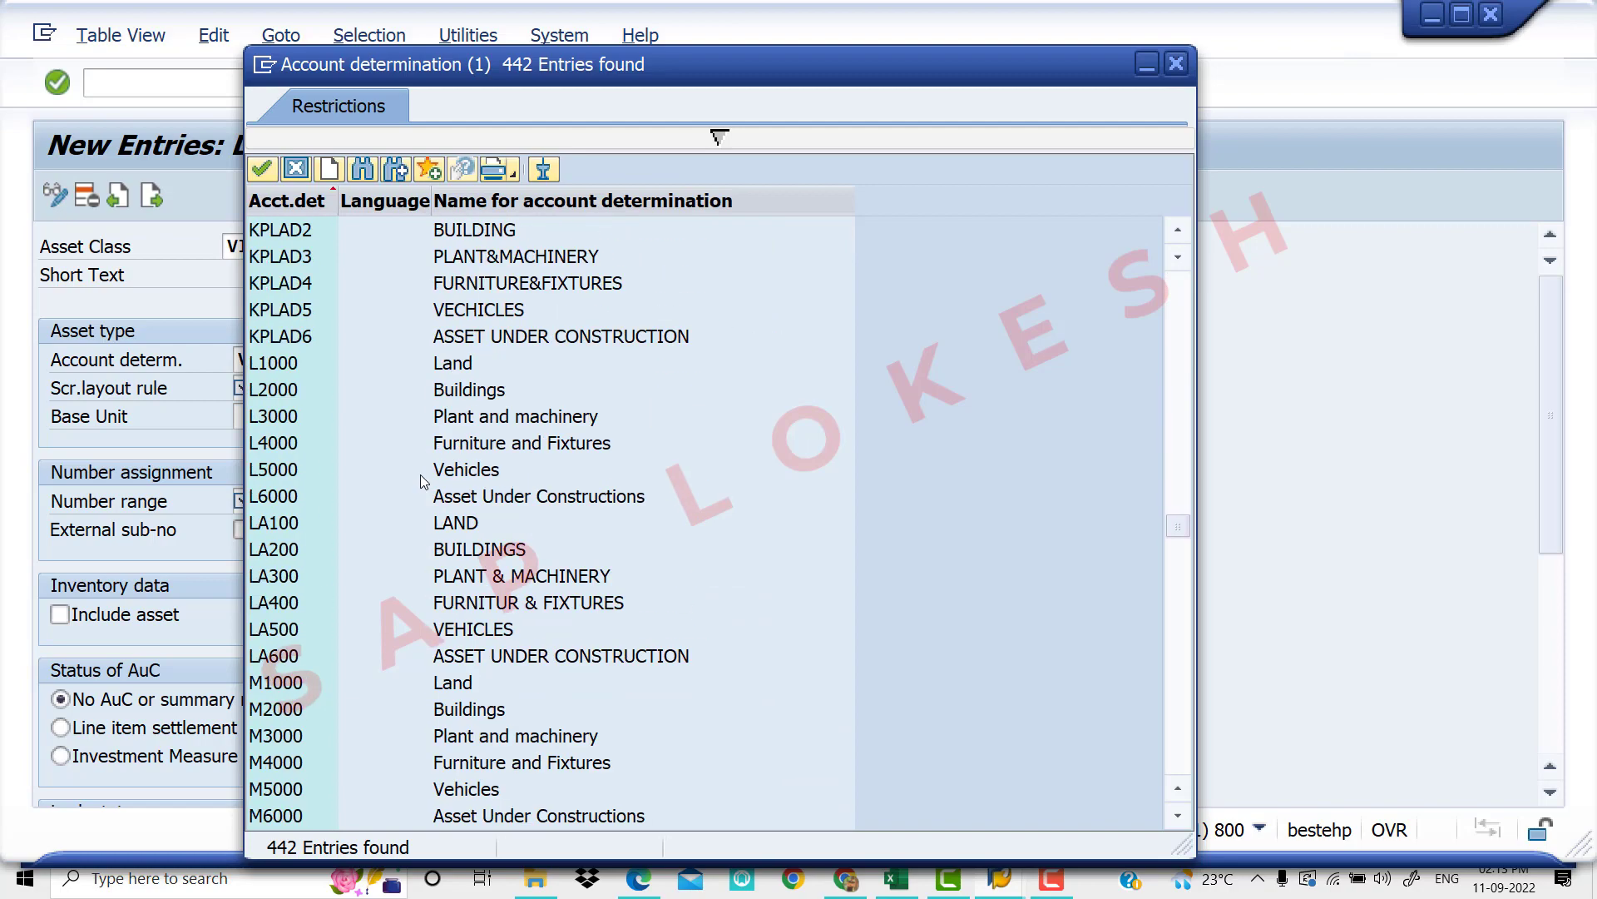
scroll(421, 481, "down", 20)
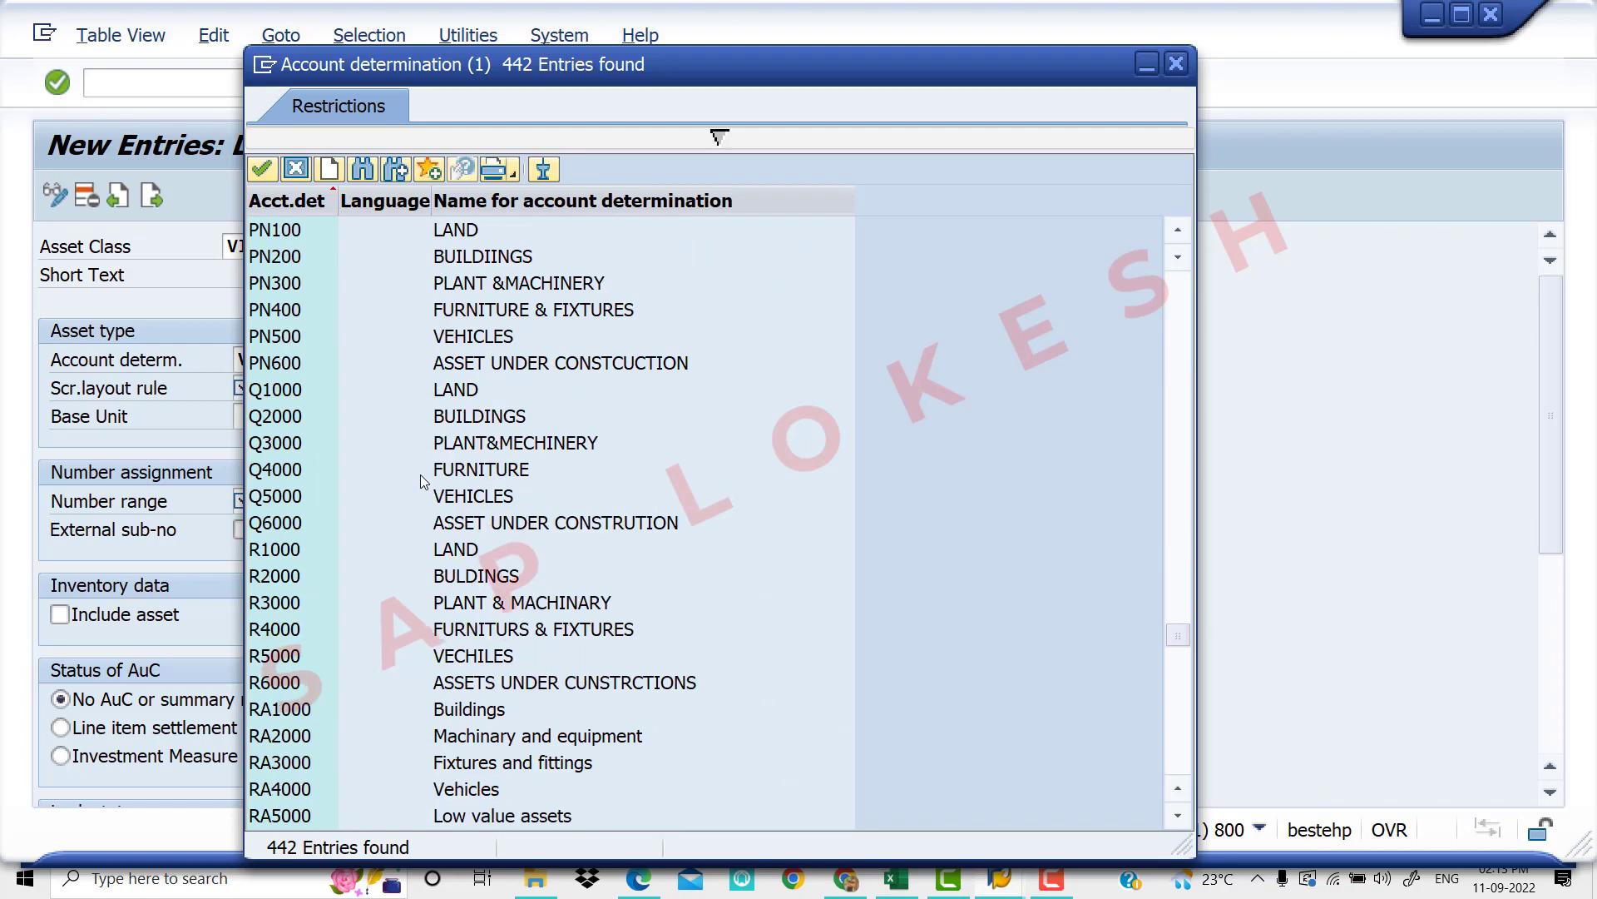
scroll(421, 481, "down", 20)
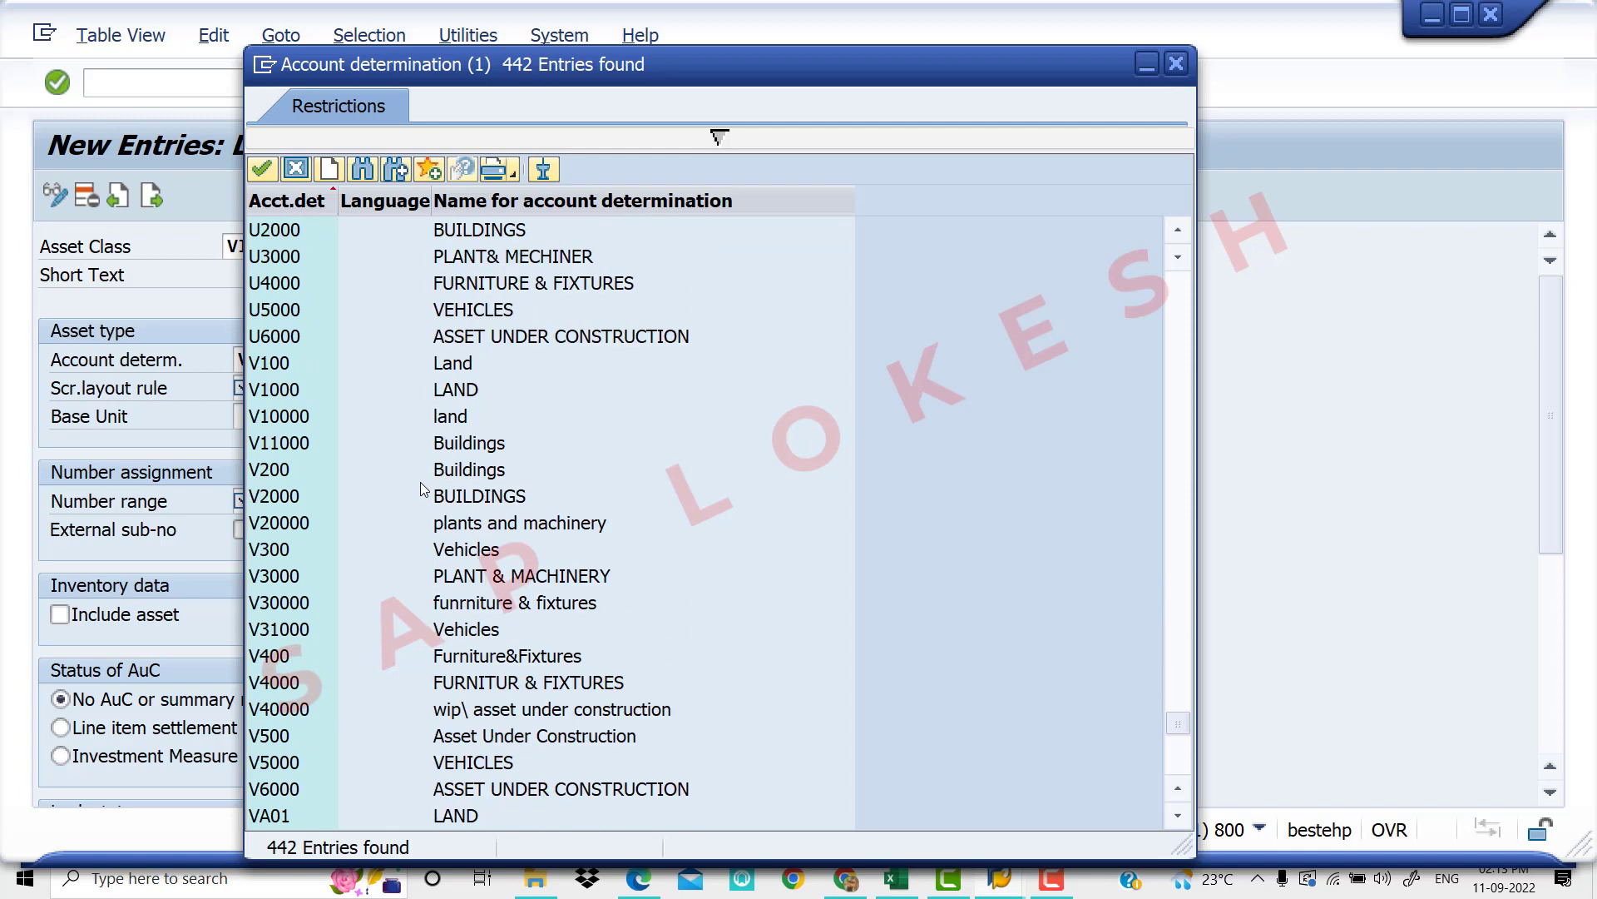
scroll(421, 481, "down", 20)
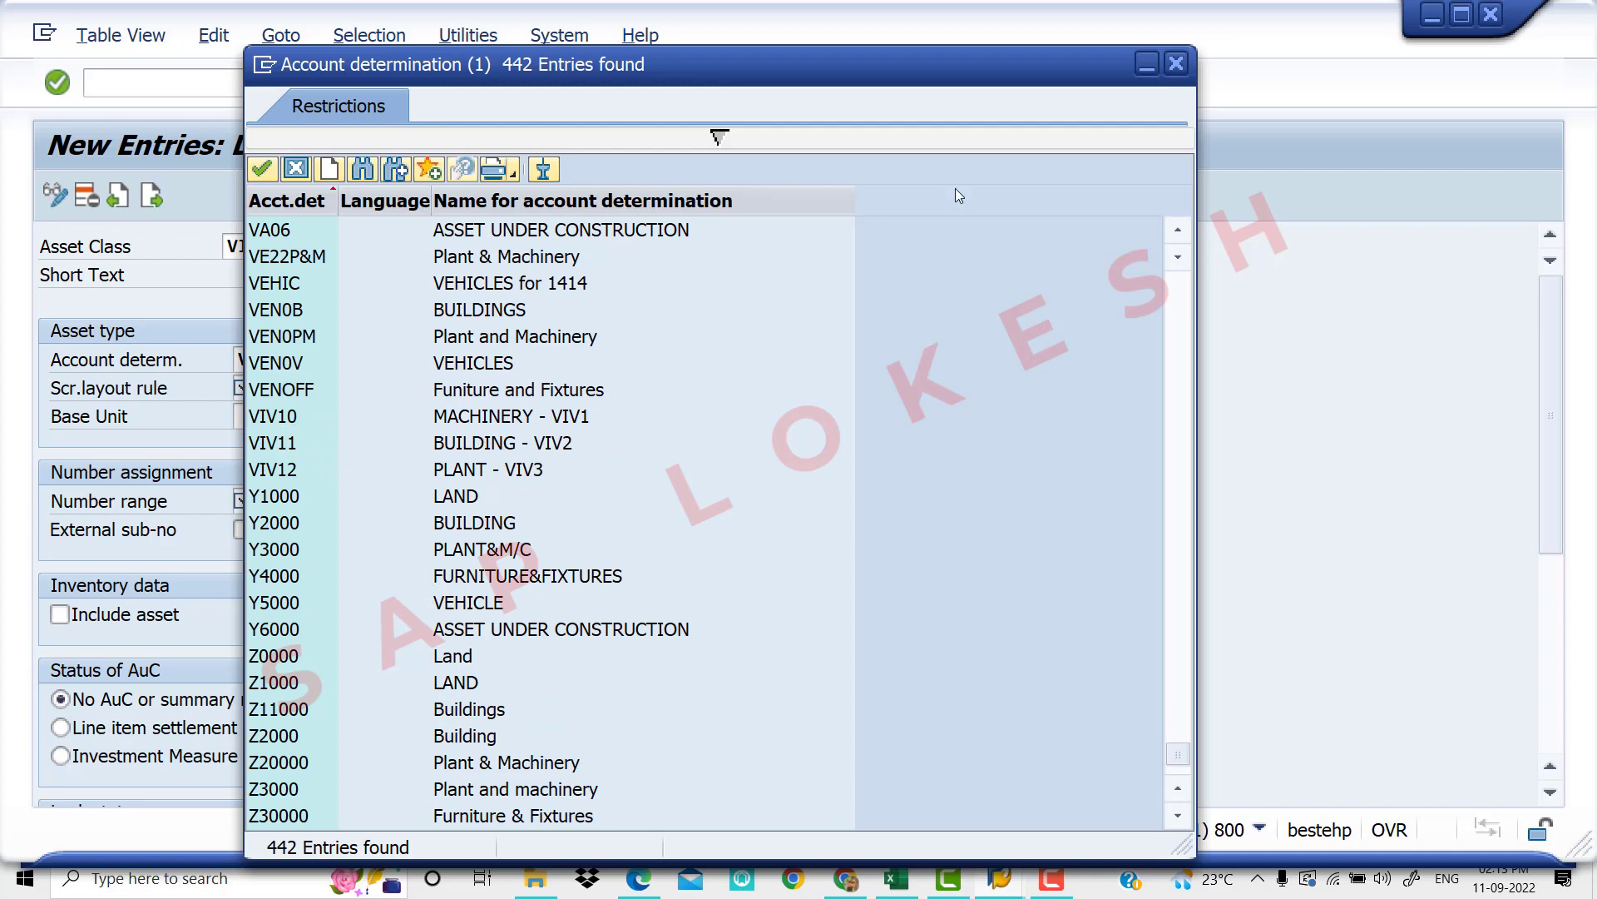
double_click(448, 423)
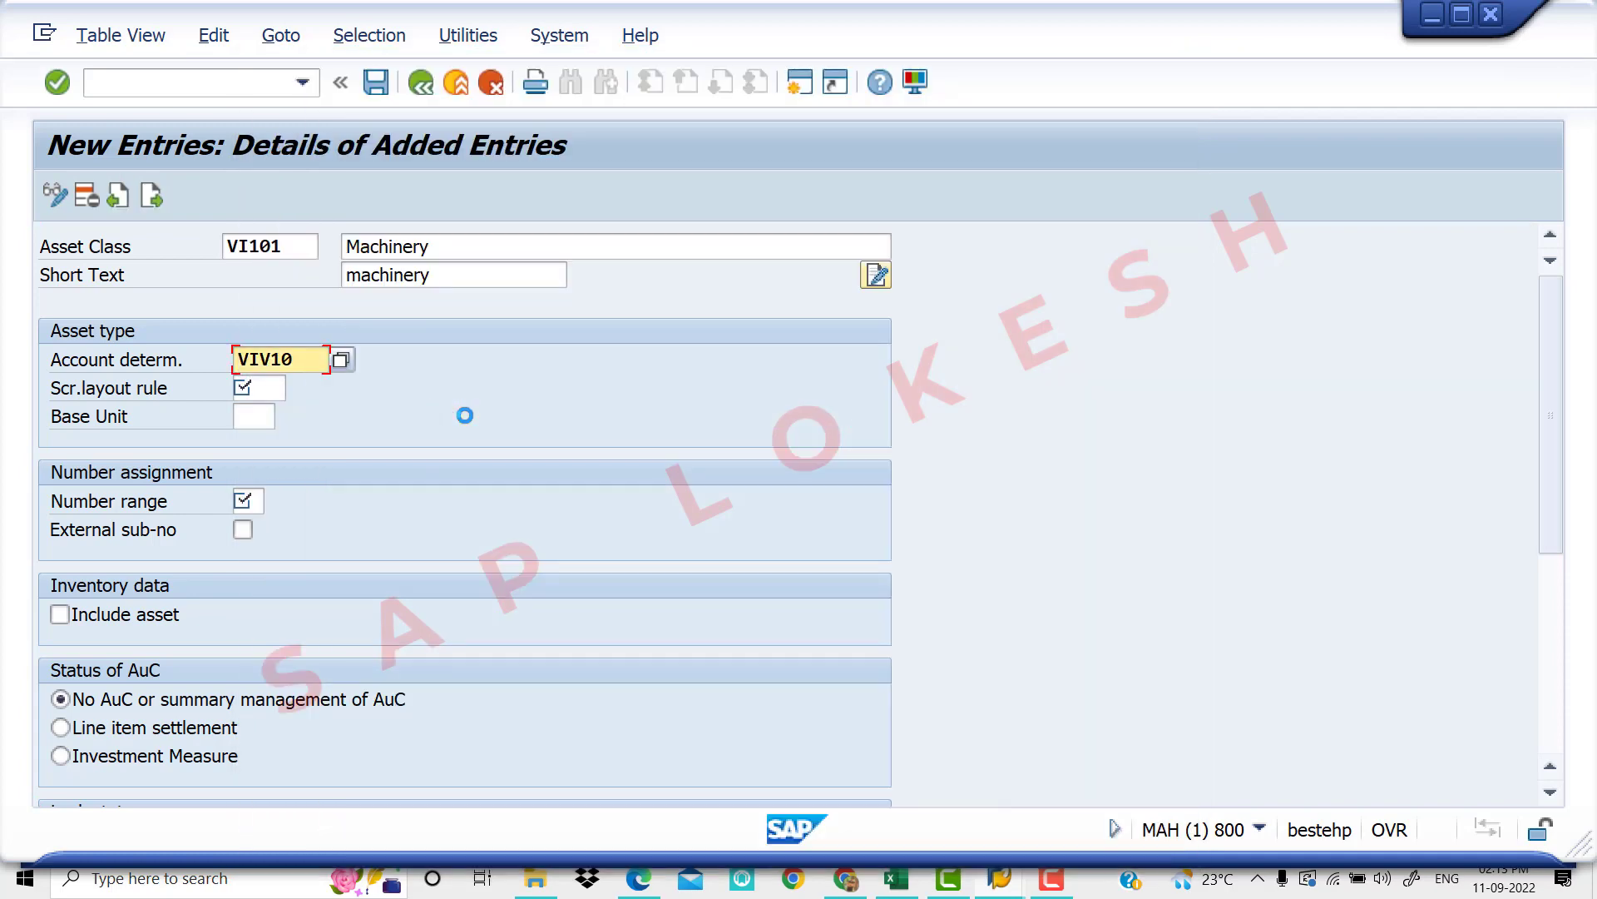
Set the screen layout rule of asset class VI101 to VI10 (MACHINARY) from the available layout rules
left_click(266, 386)
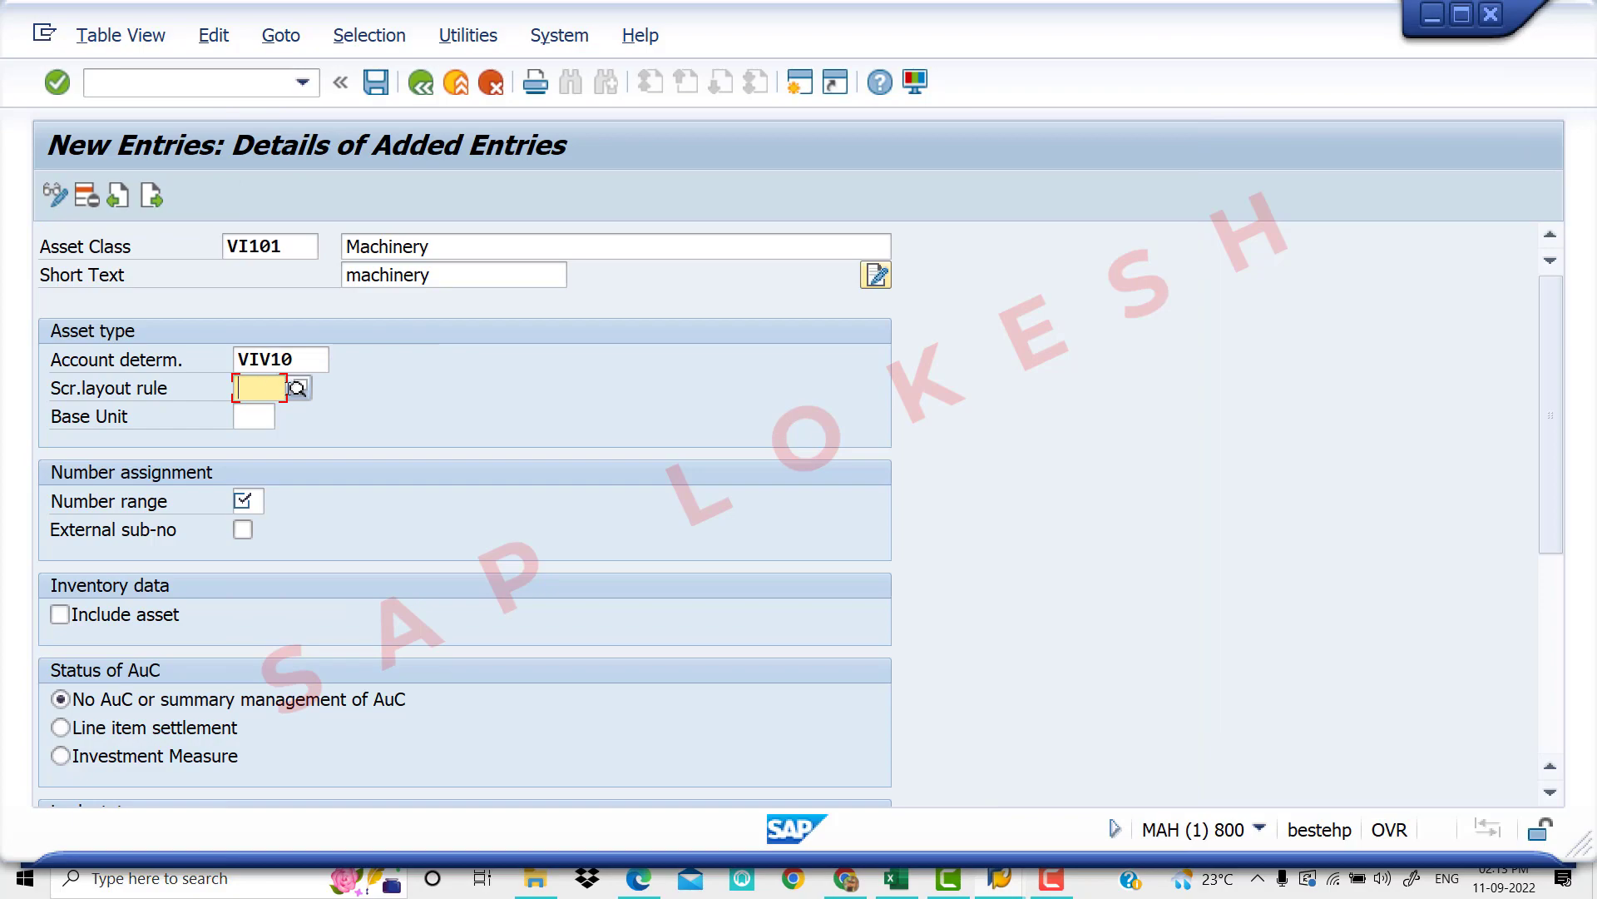
left_click(298, 388)
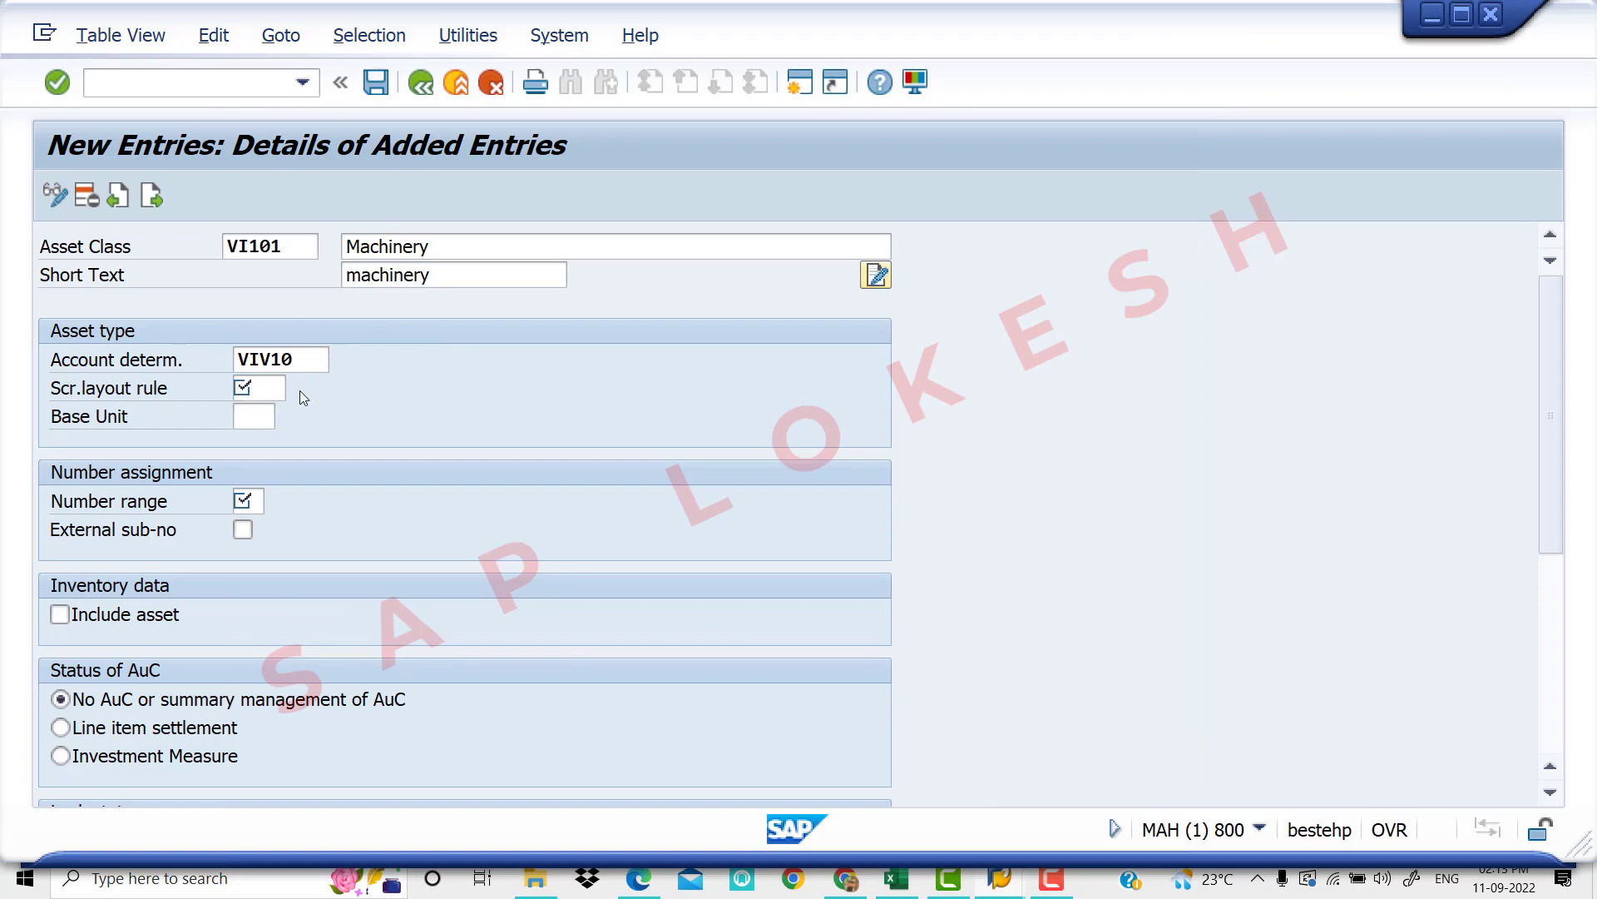
scroll(339, 423, "down", 20)
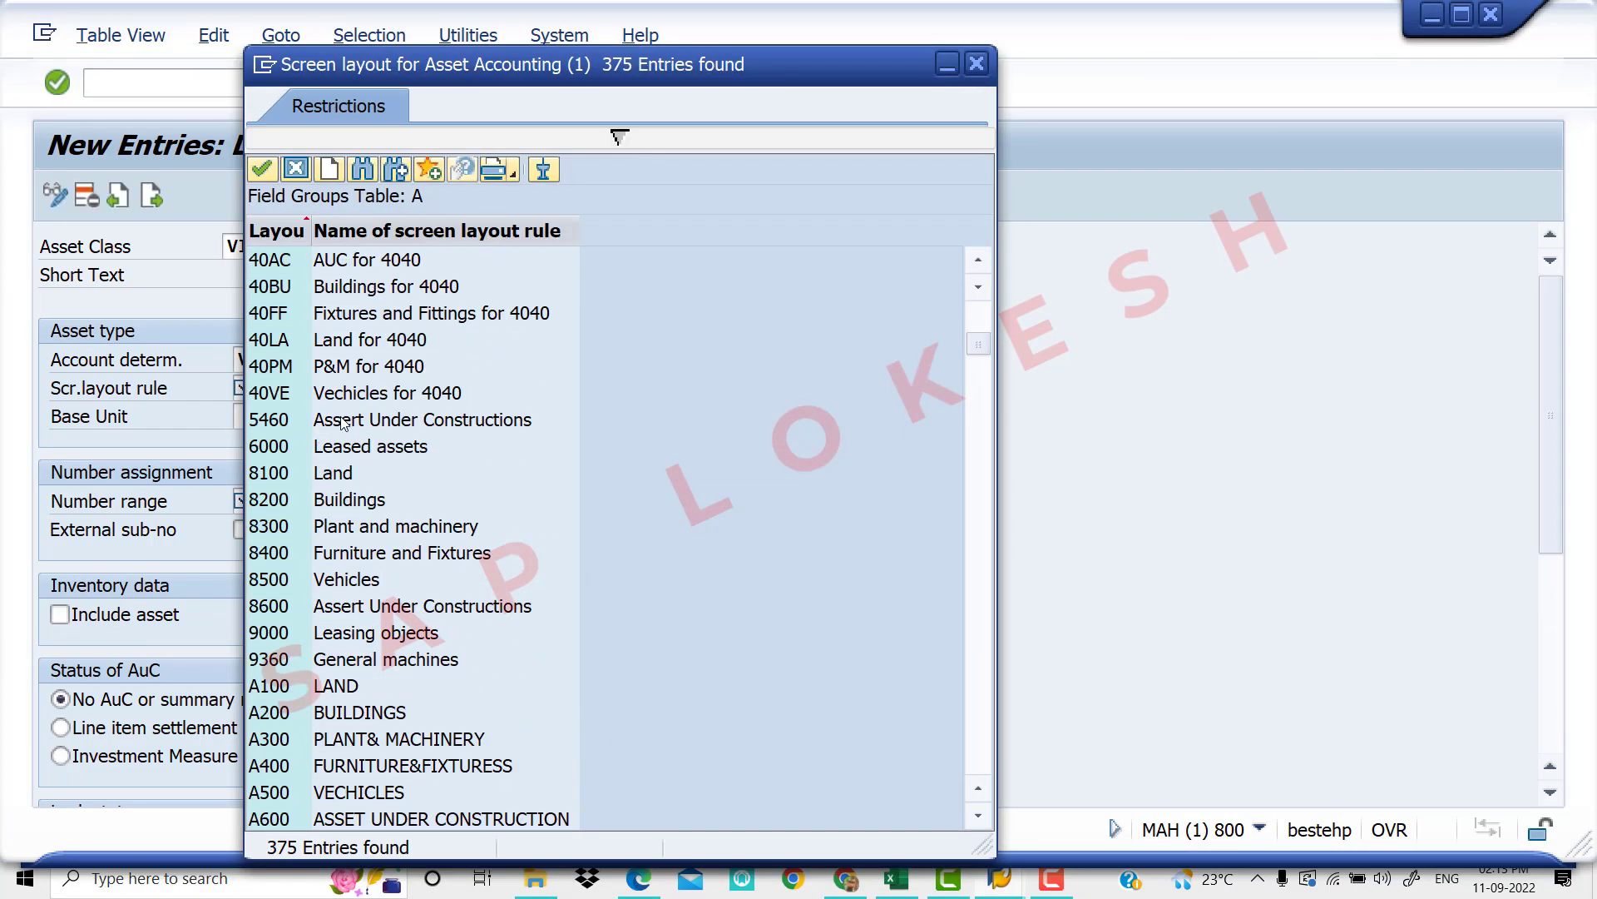
scroll(347, 424, "down", 20)
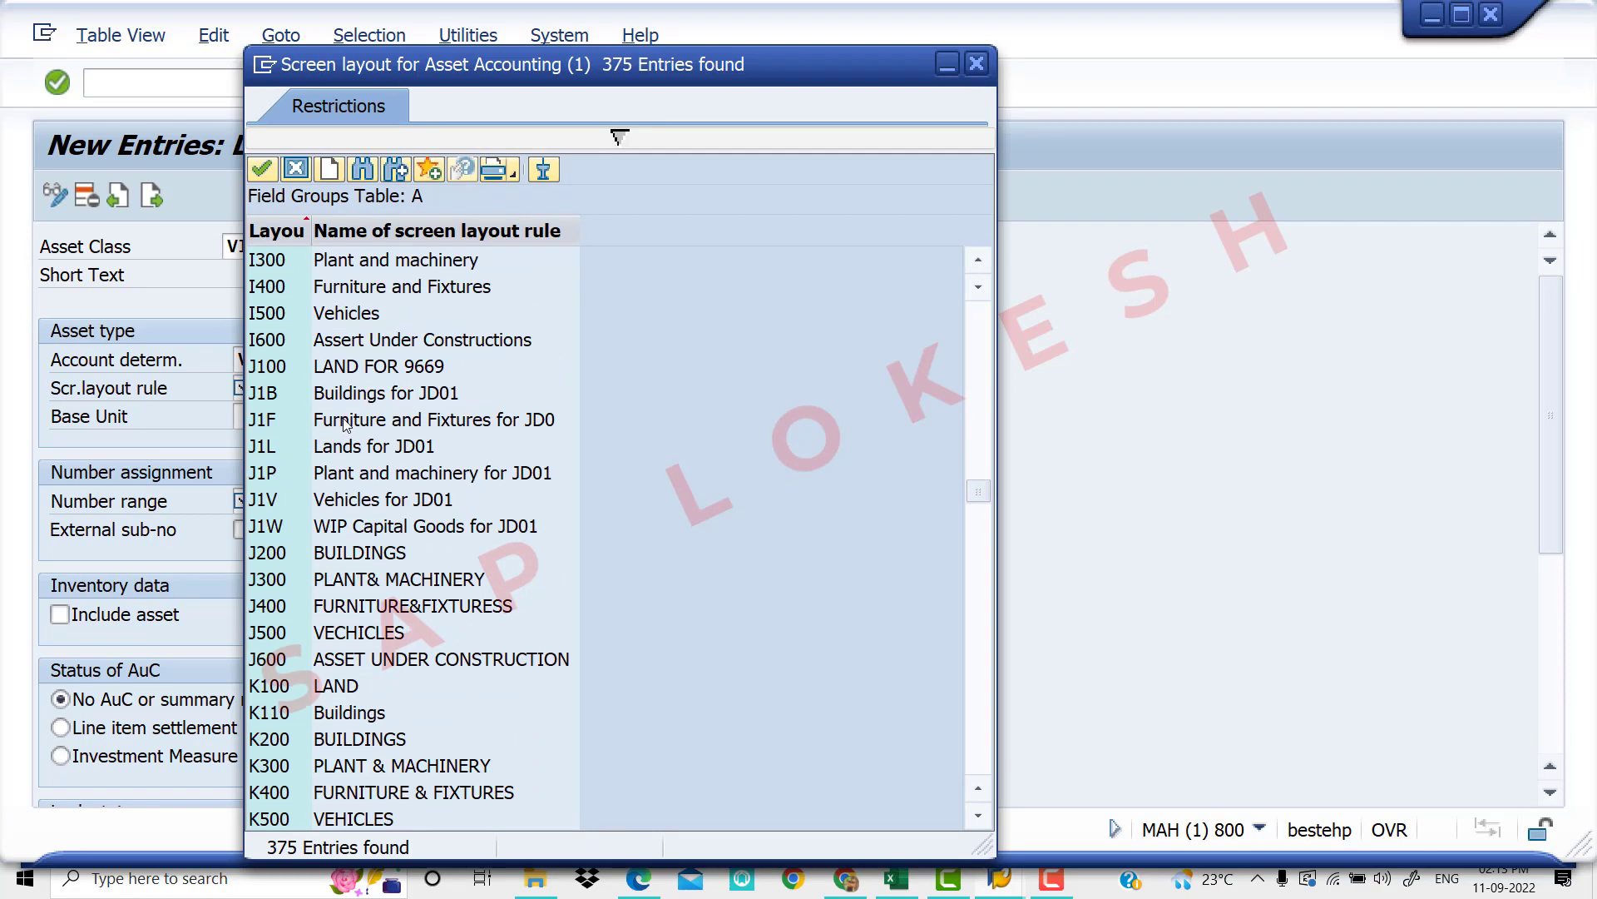
scroll(347, 427, "down", 20)
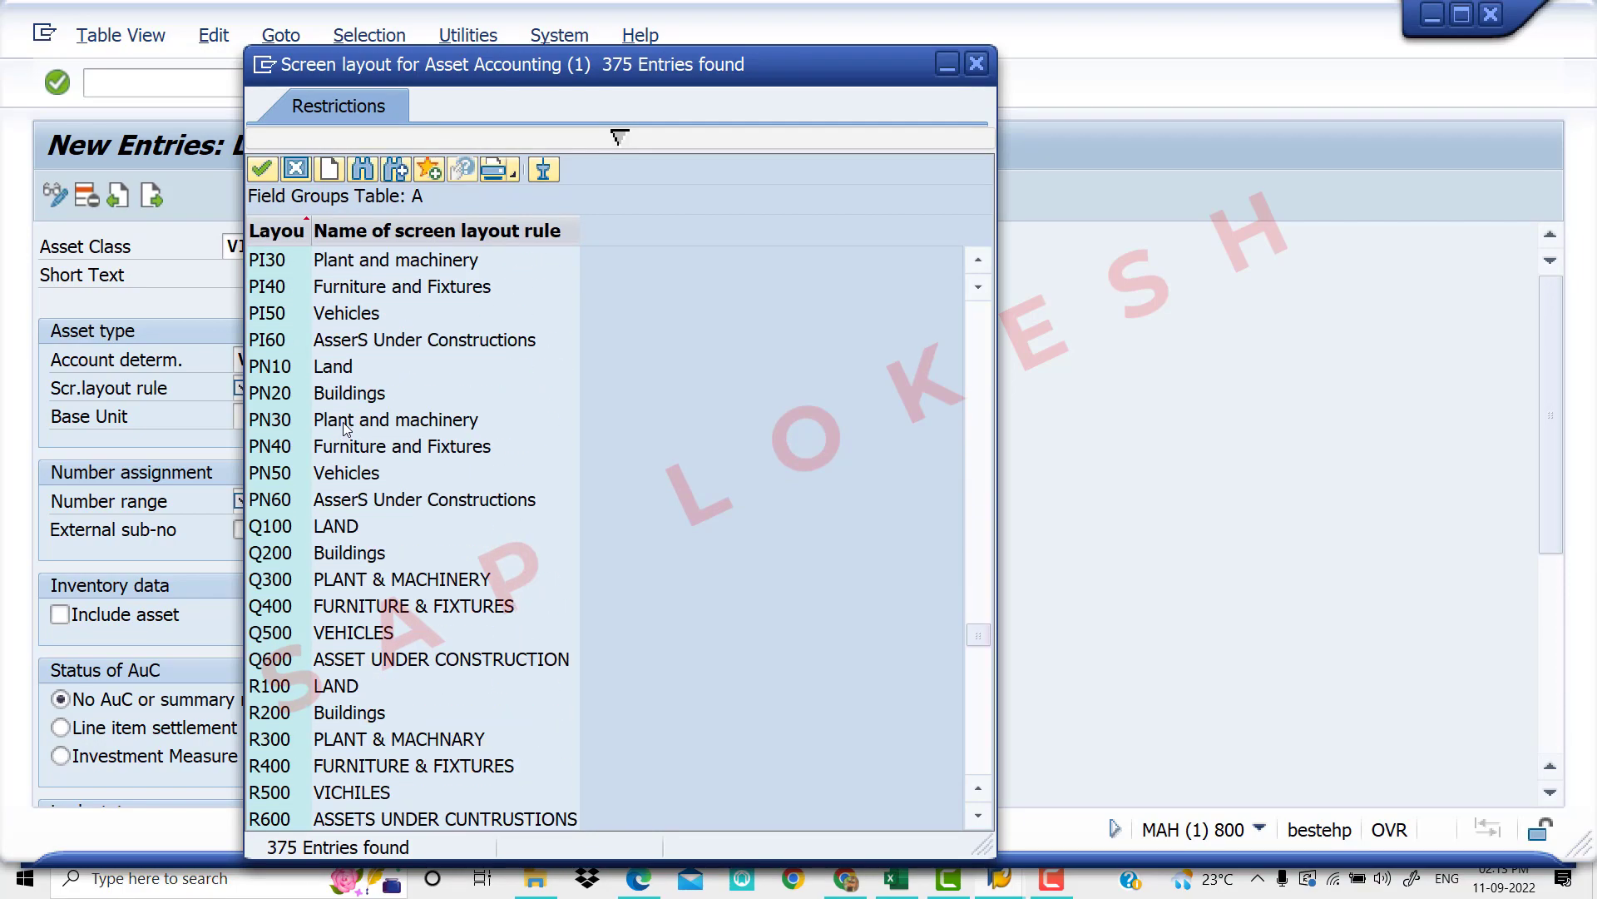
scroll(346, 433, "down", 3)
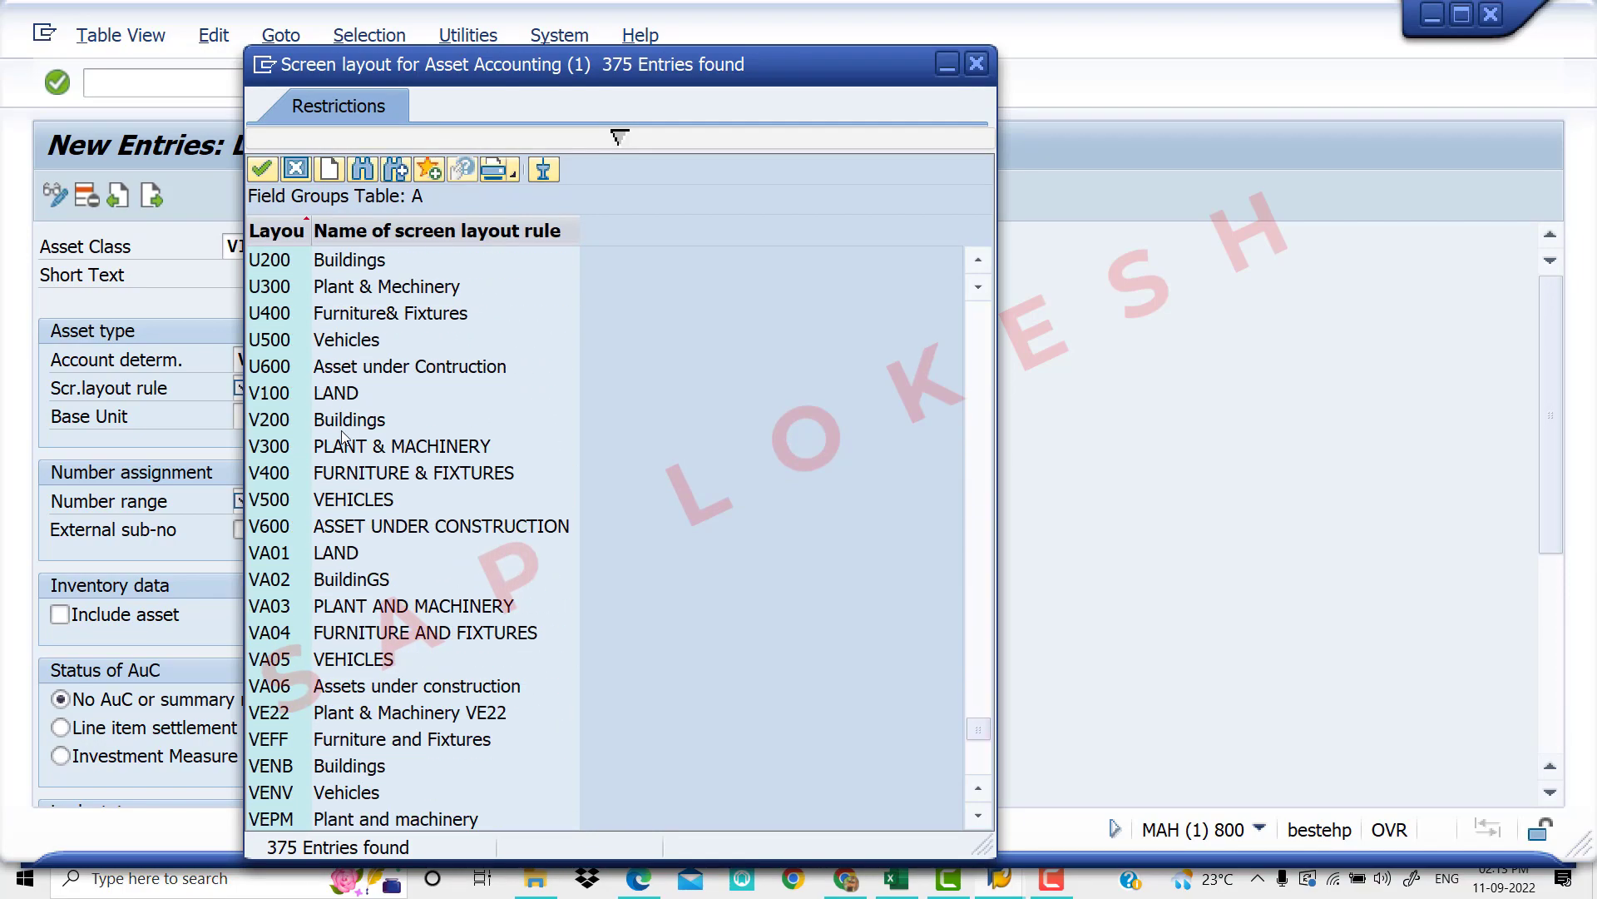
scroll(333, 474, "down", 6)
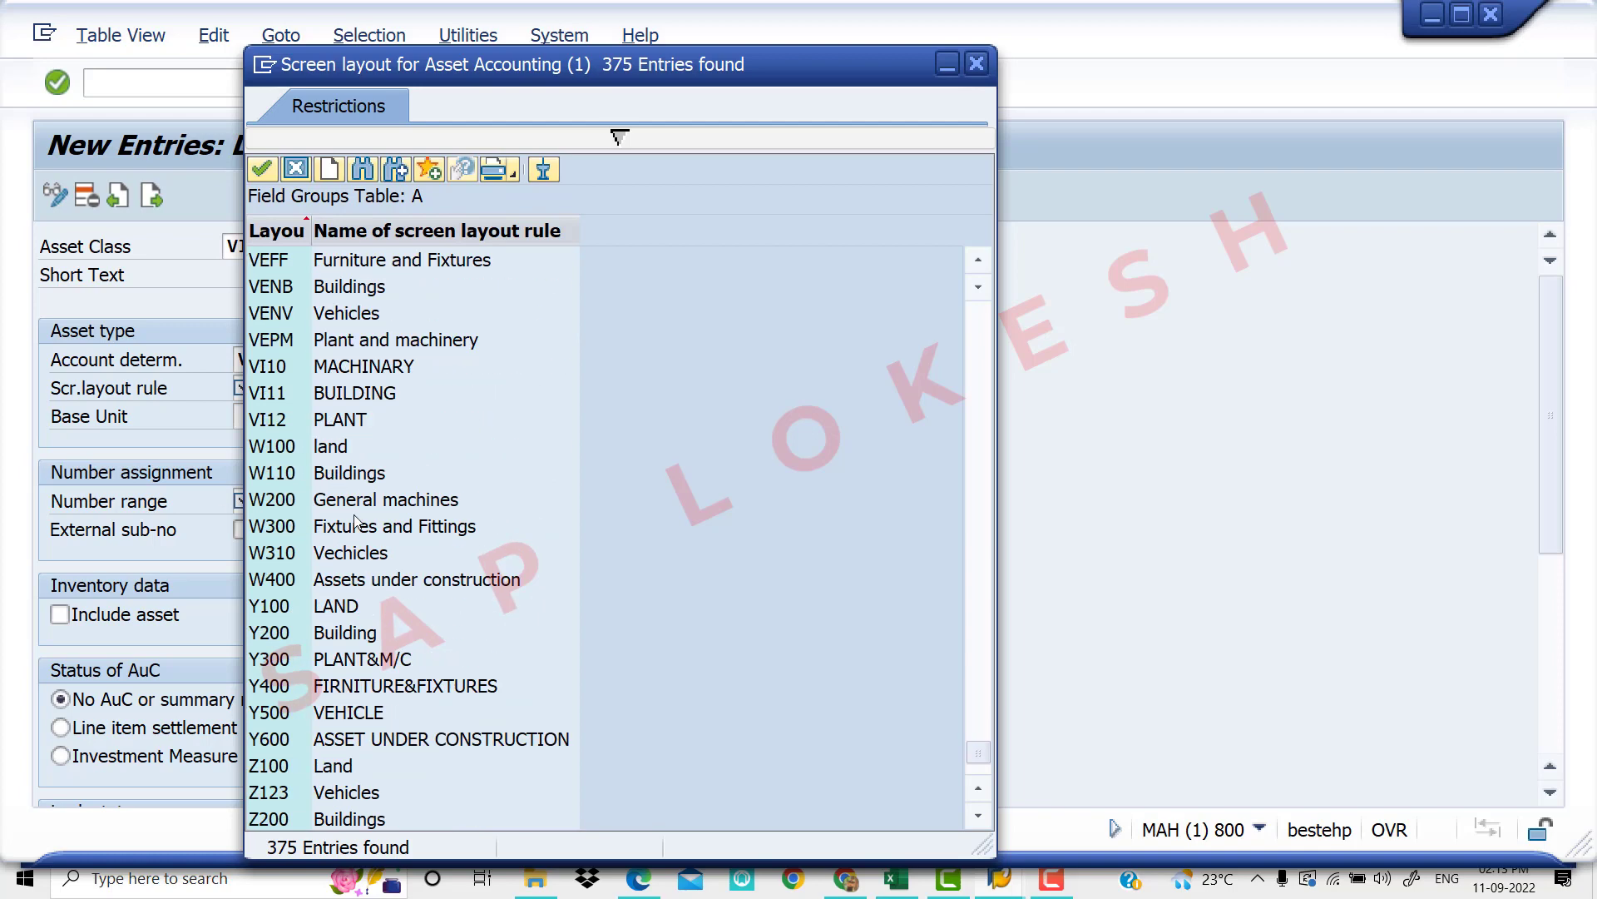
left_click(337, 371)
double_click(338, 370)
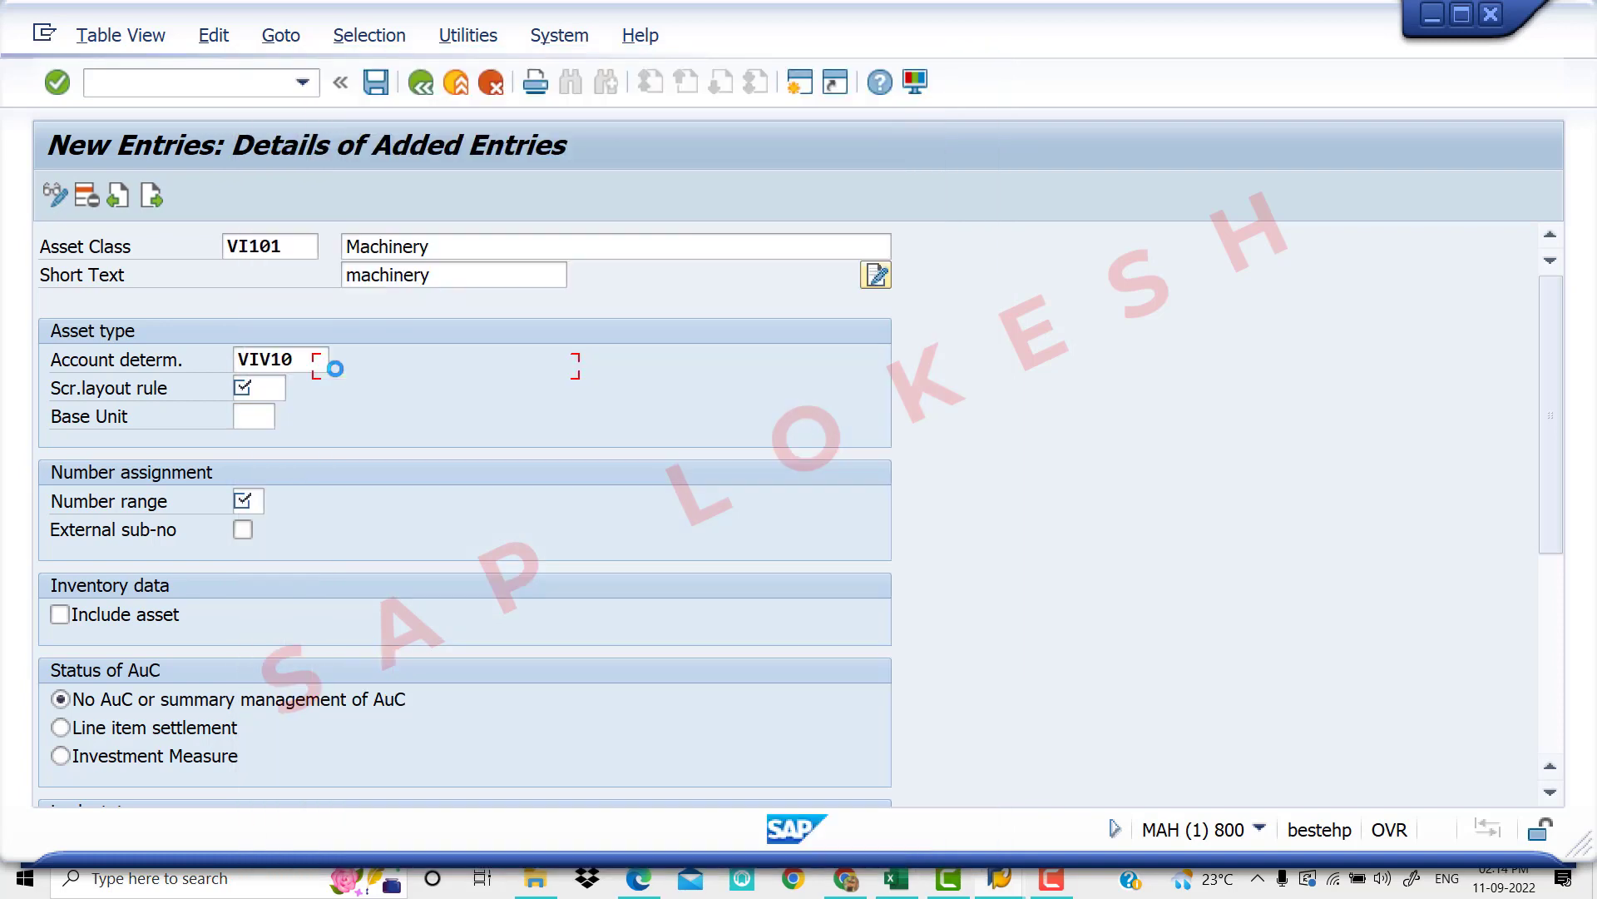
Look through the number ranges by company code and choose range 02 for asset class VI101
left_click(256, 502)
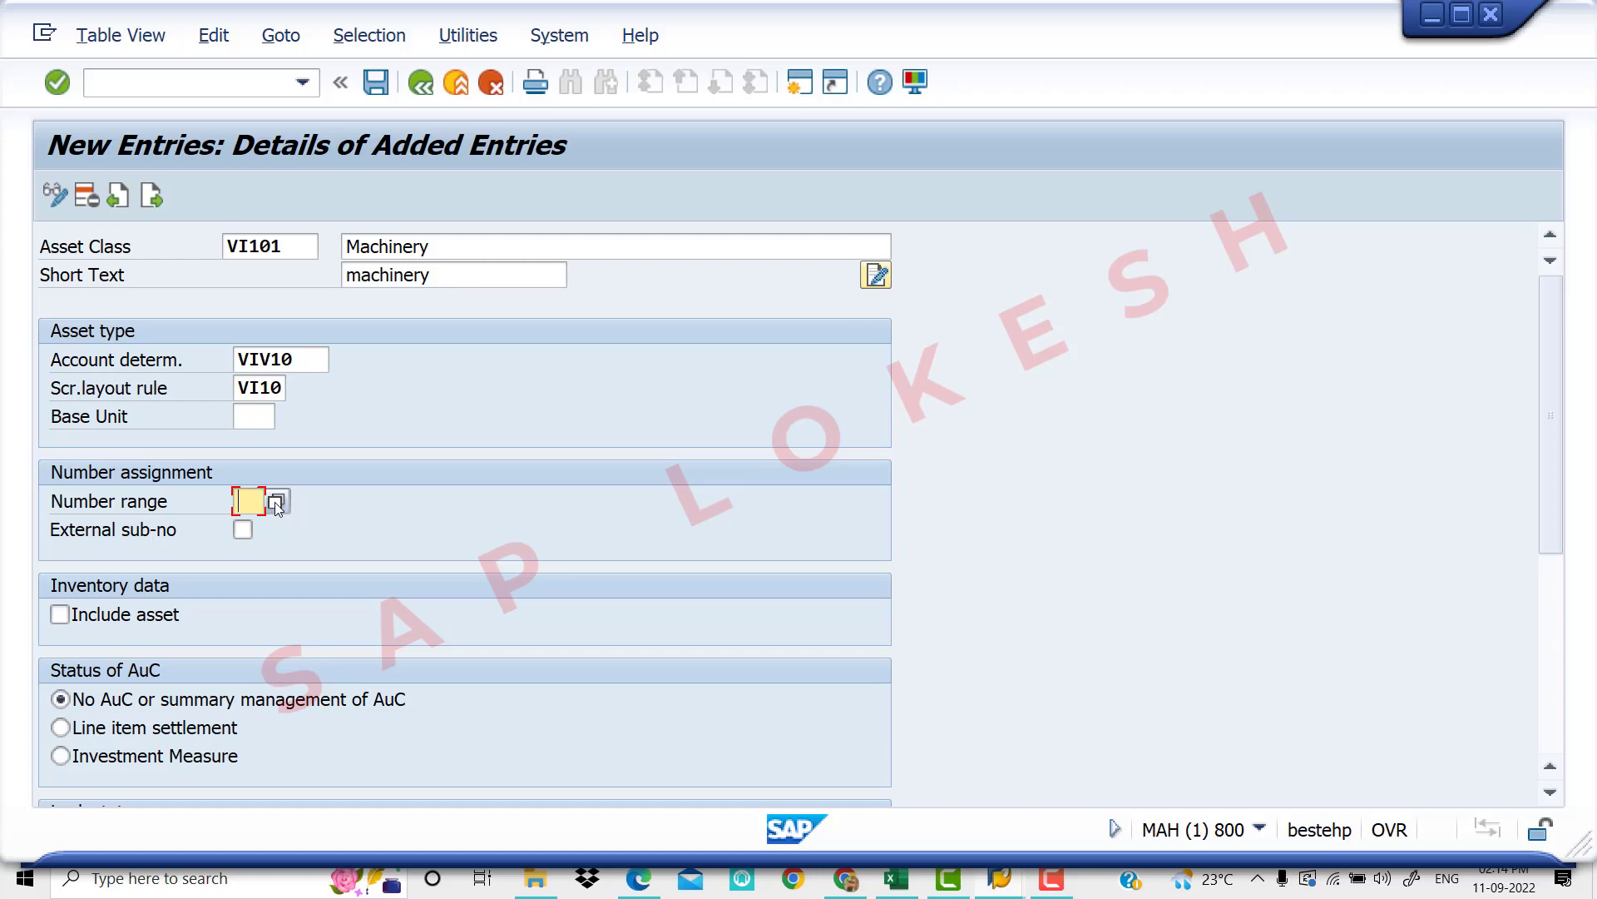
left_click(276, 502)
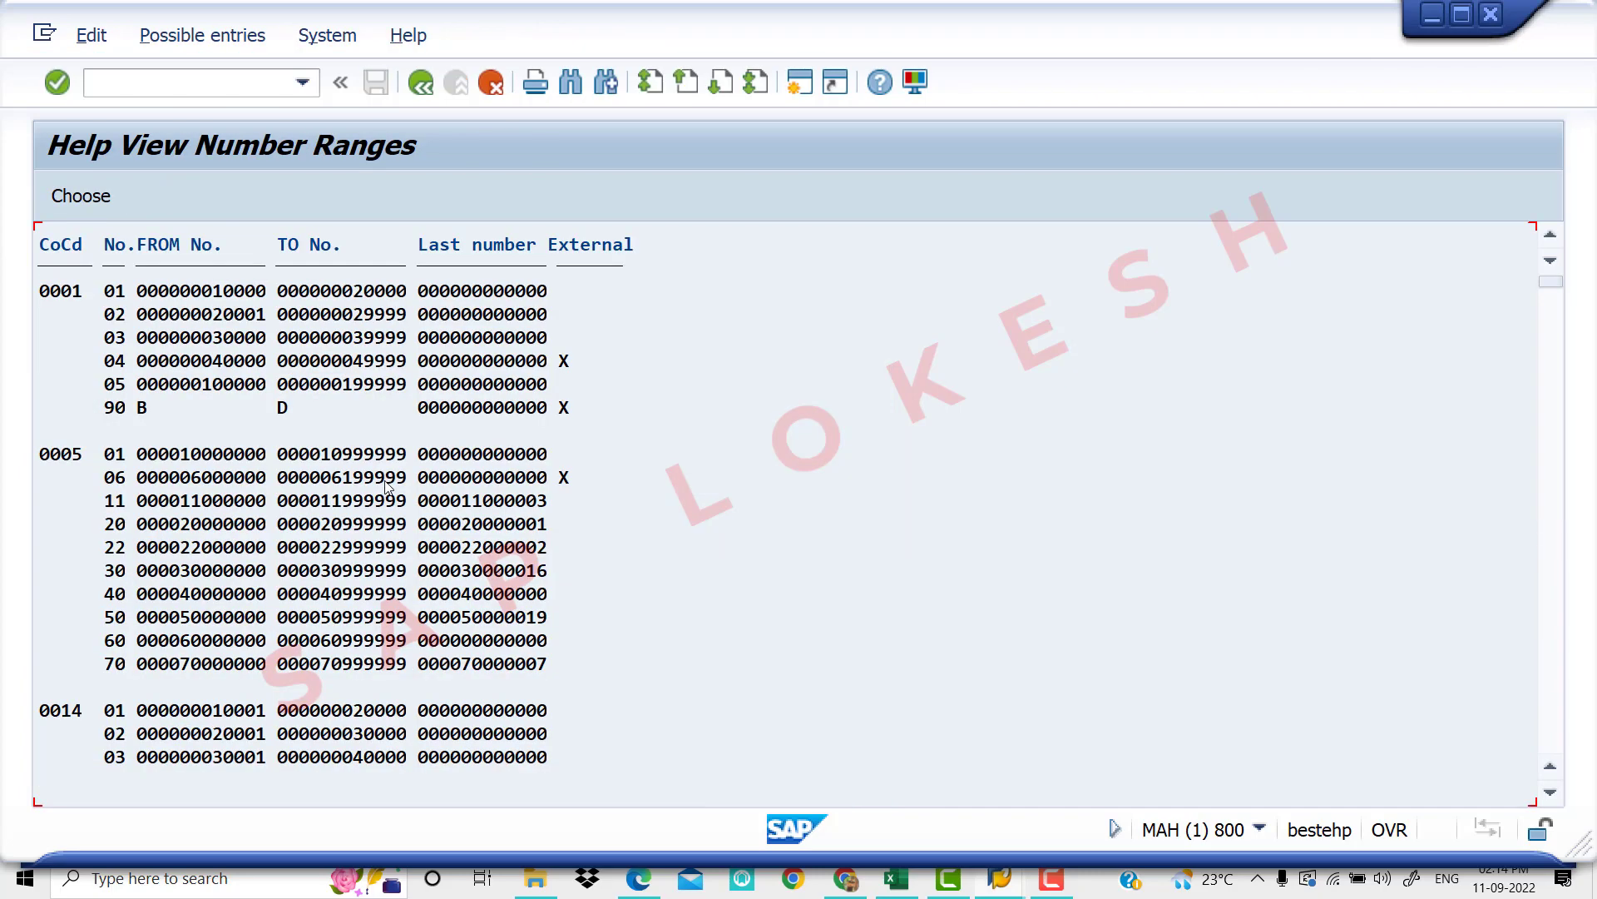
scroll(399, 533, "down", 3)
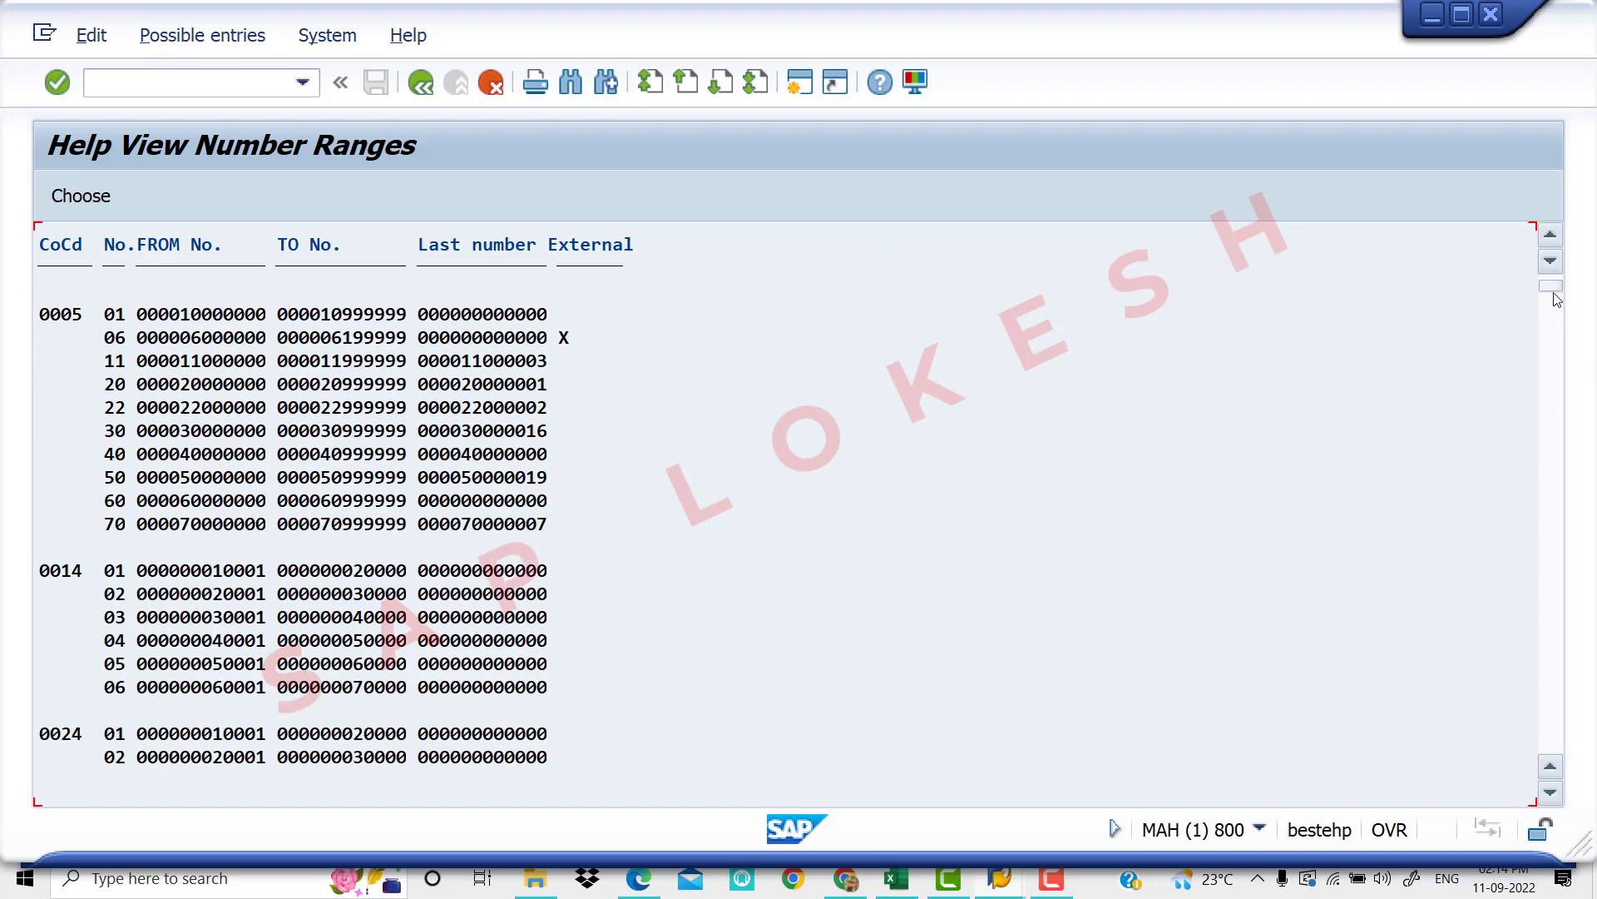
left_click_drag(1552, 293, 1553, 372)
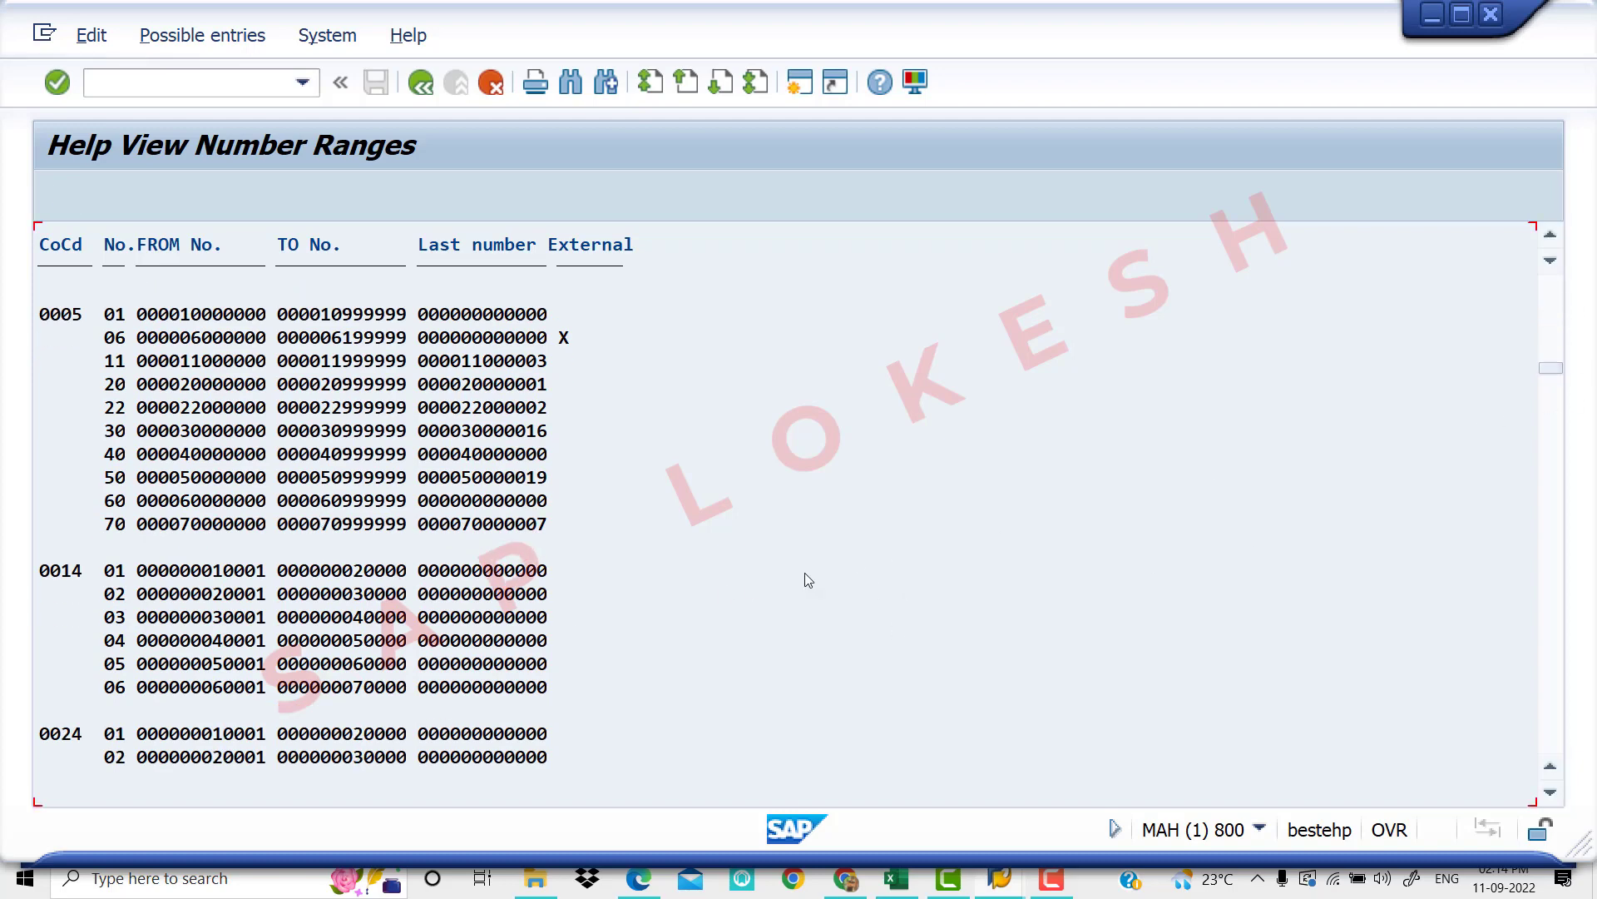
scroll(459, 629, "down", 4)
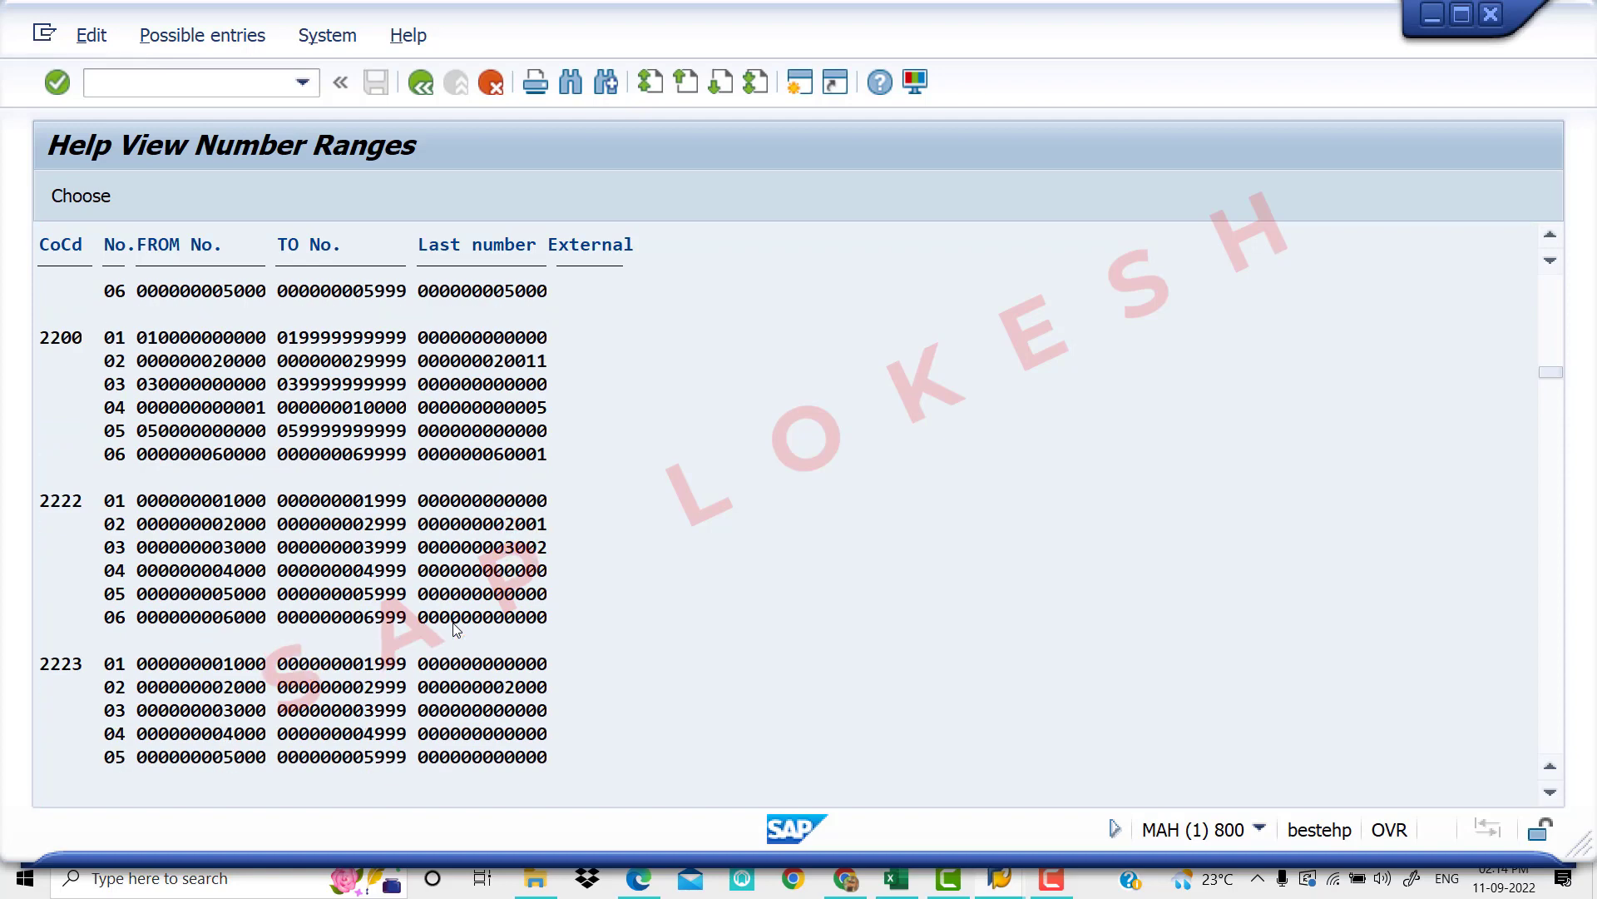
scroll(458, 629, "down", 5)
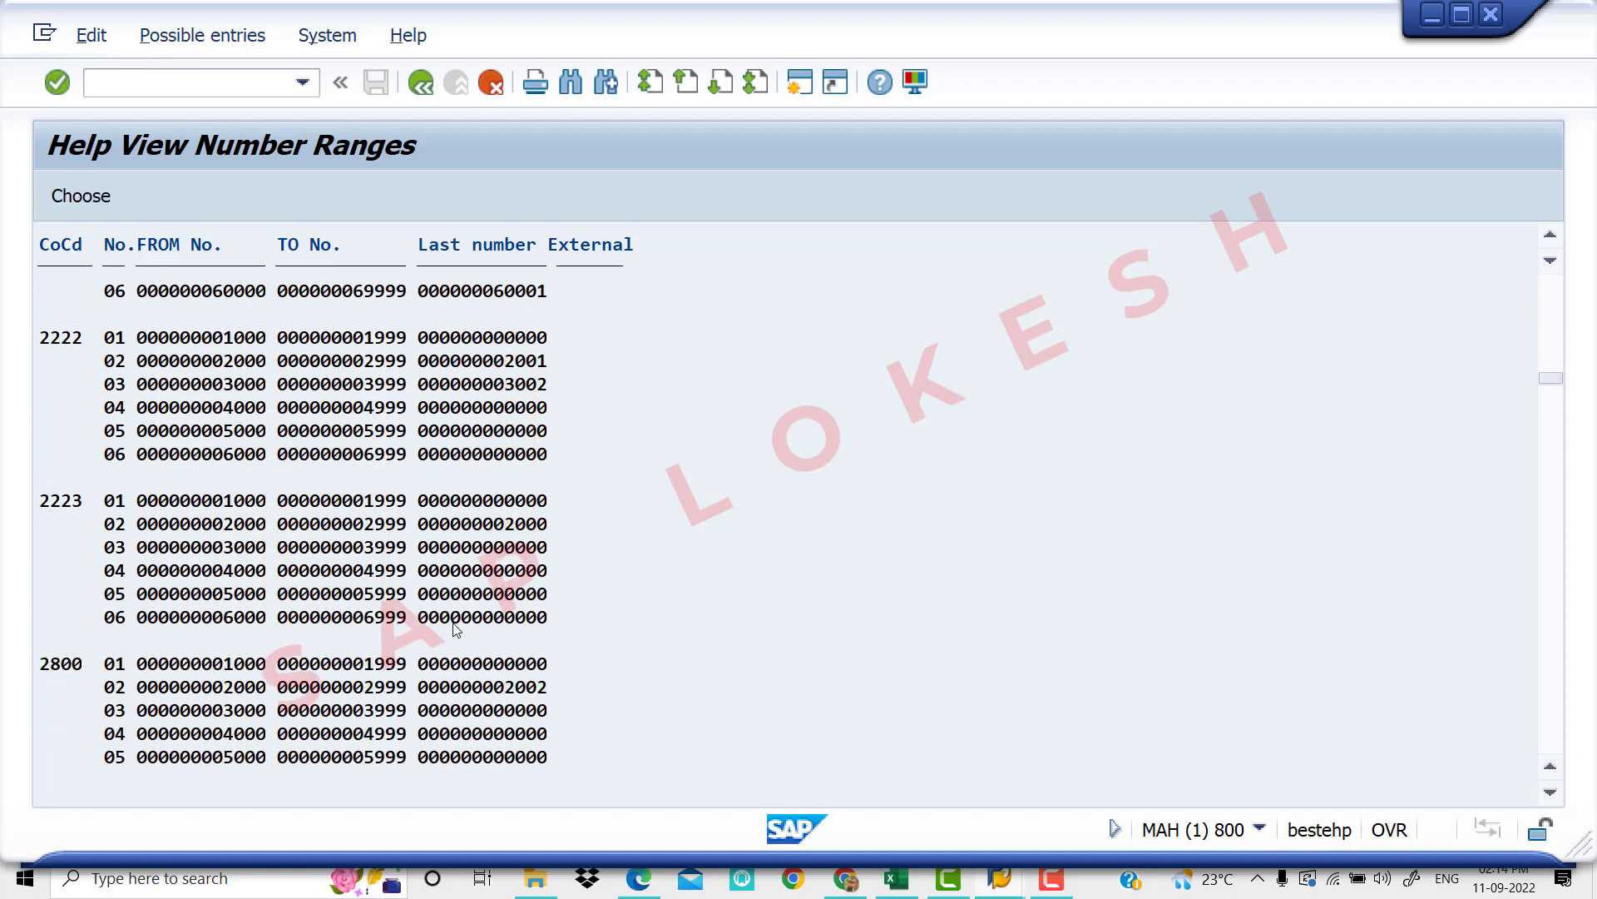
scroll(454, 630, "down", 3)
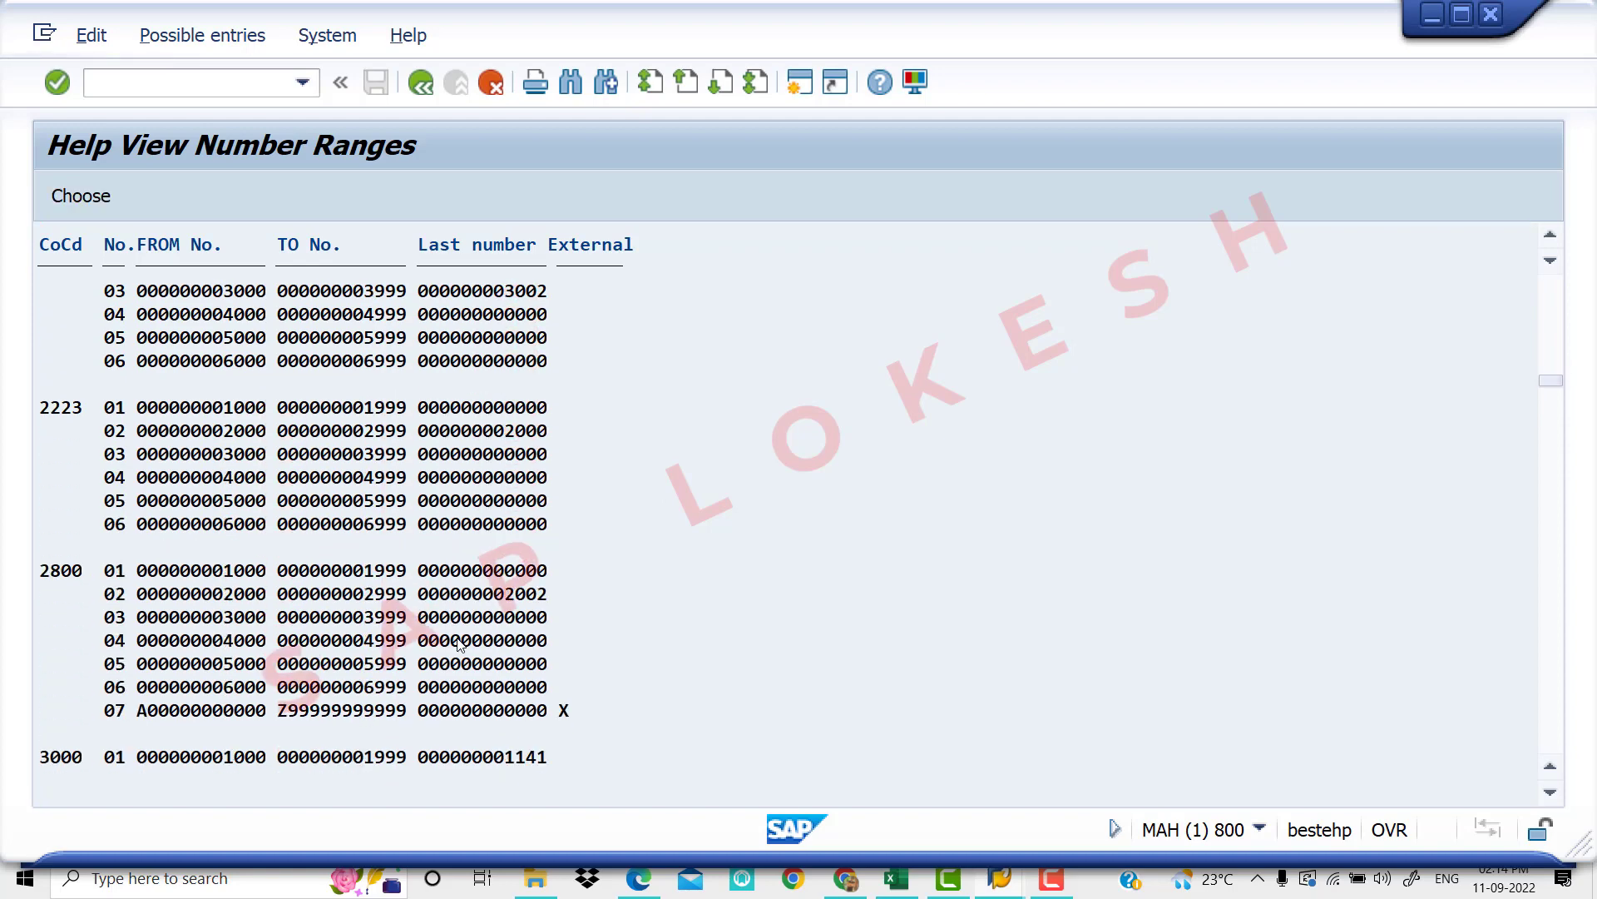
scroll(460, 646, "down", 3)
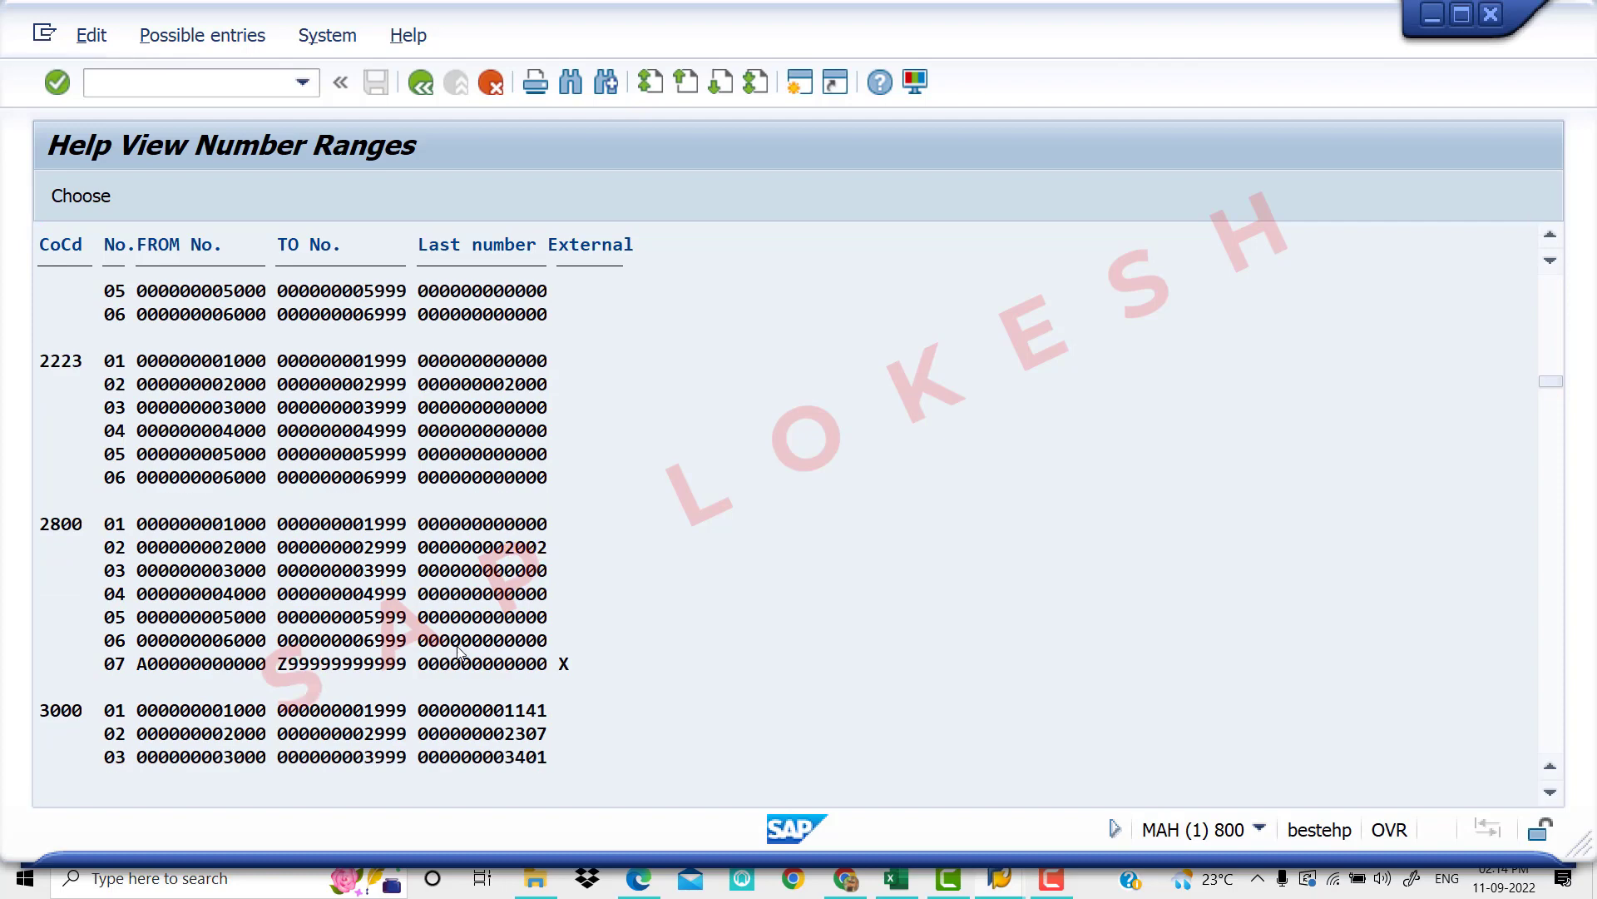
scroll(466, 578, "down", 4)
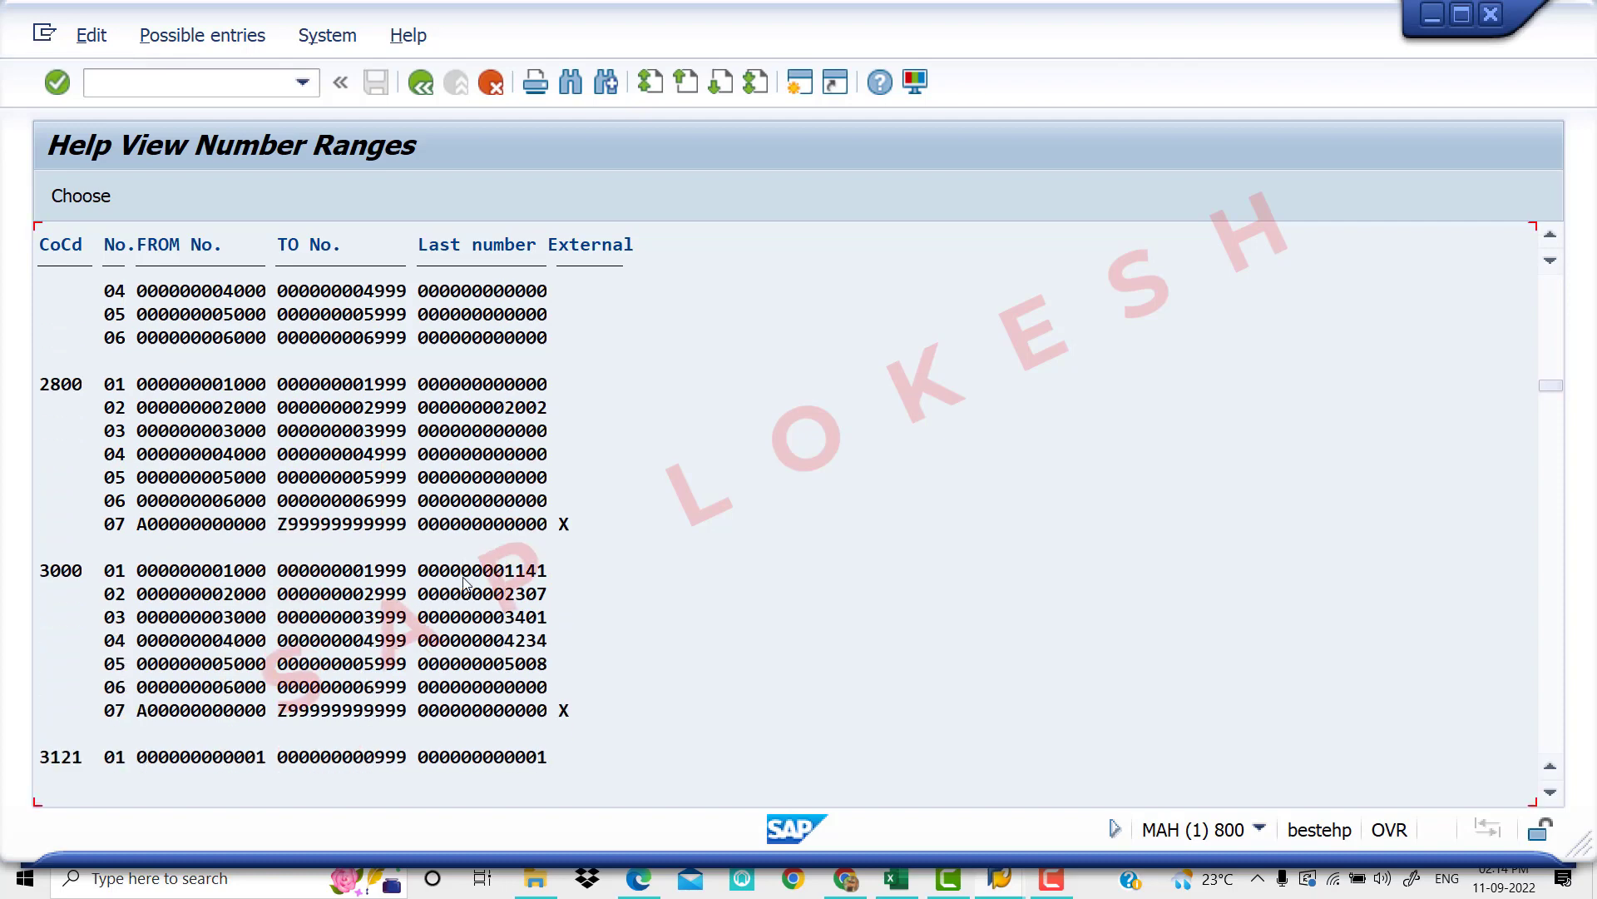
scroll(463, 582, "down", 6)
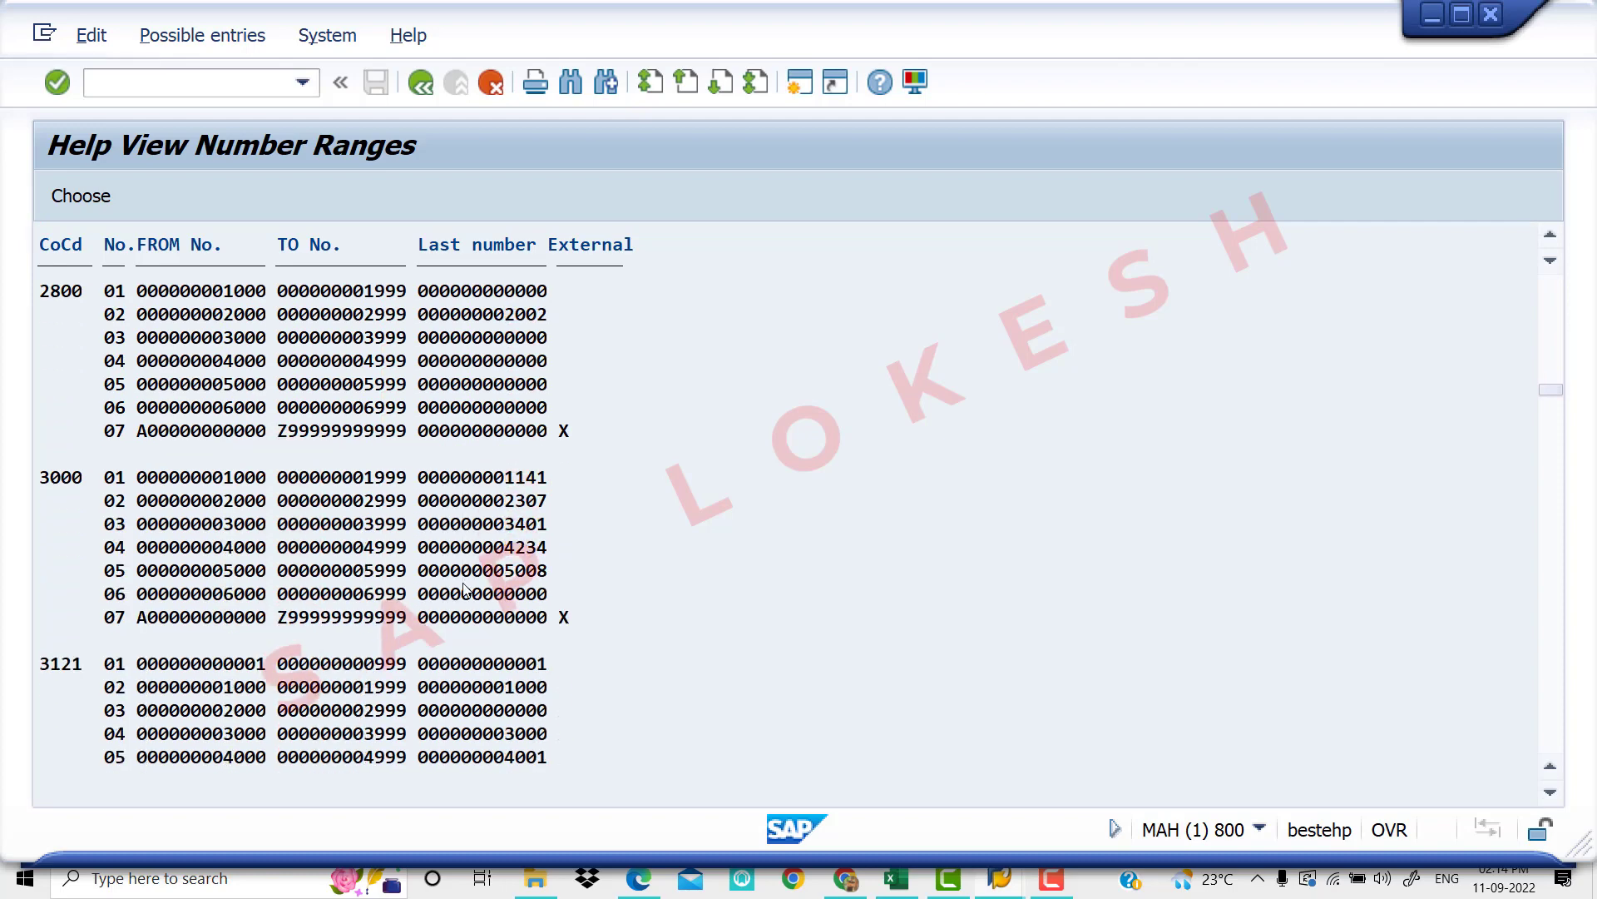
scroll(155, 682, "down", 4)
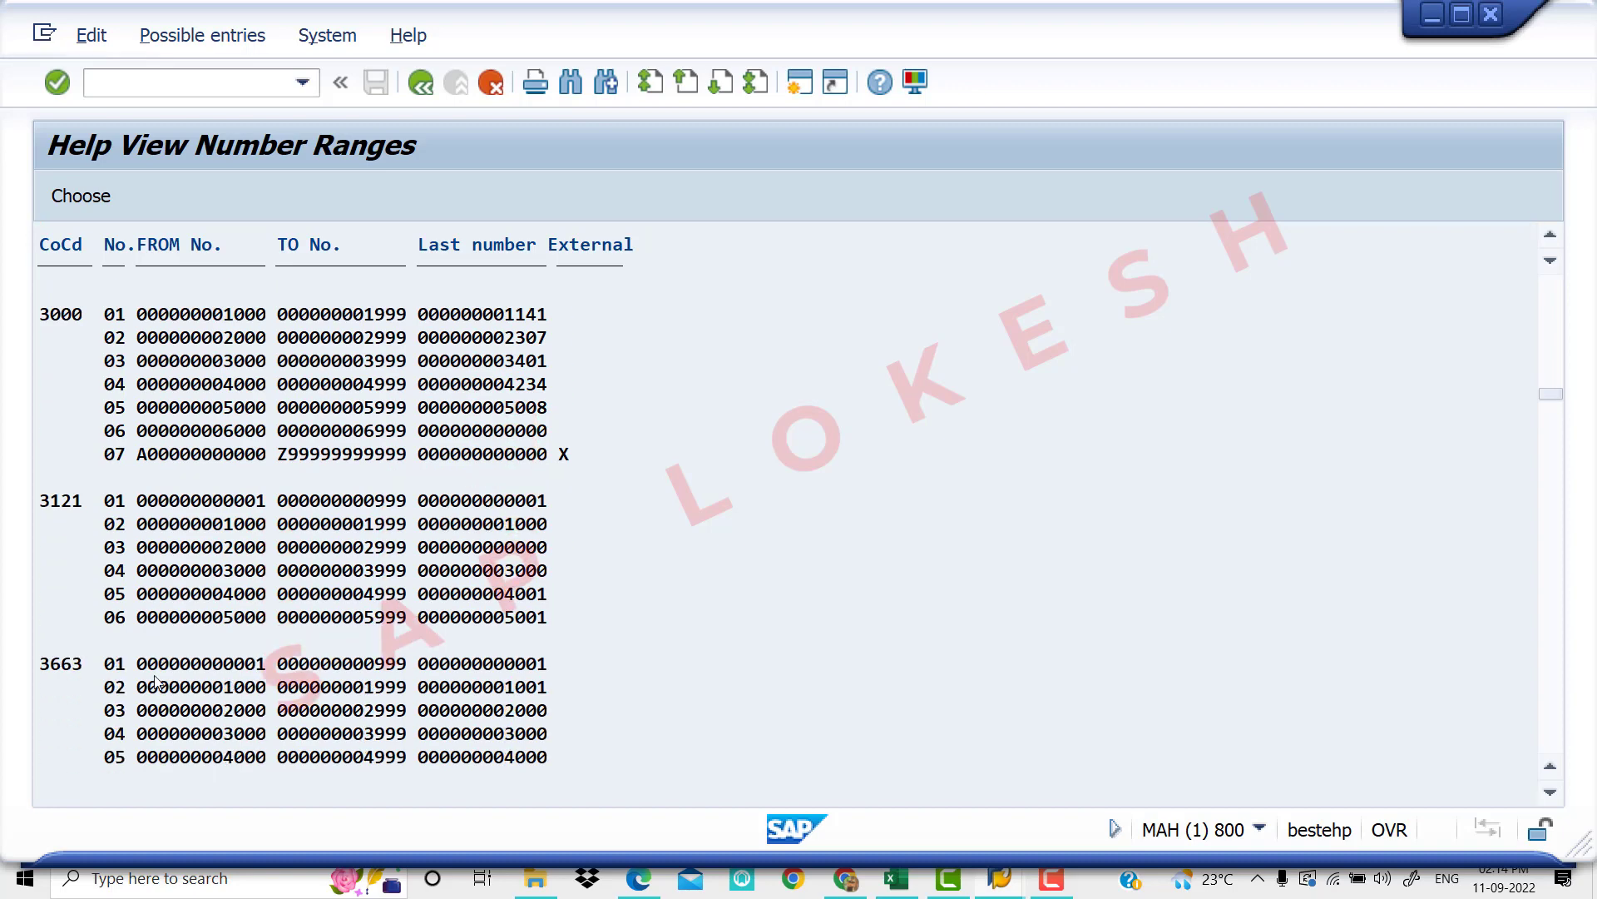
scroll(155, 682, "down", 3)
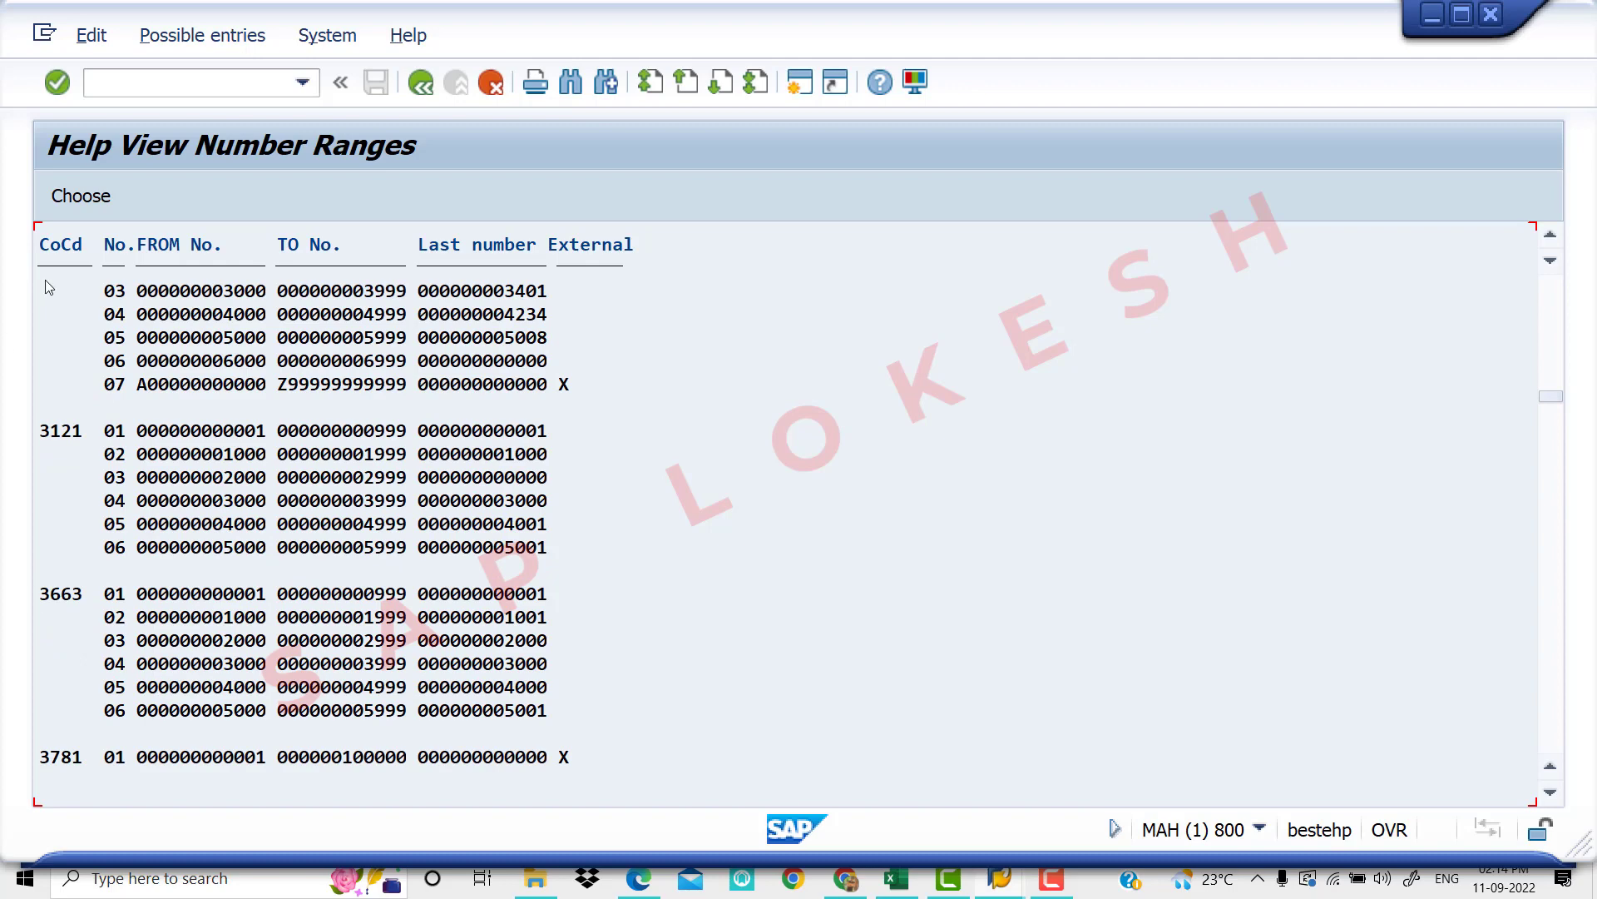
left_click(88, 197)
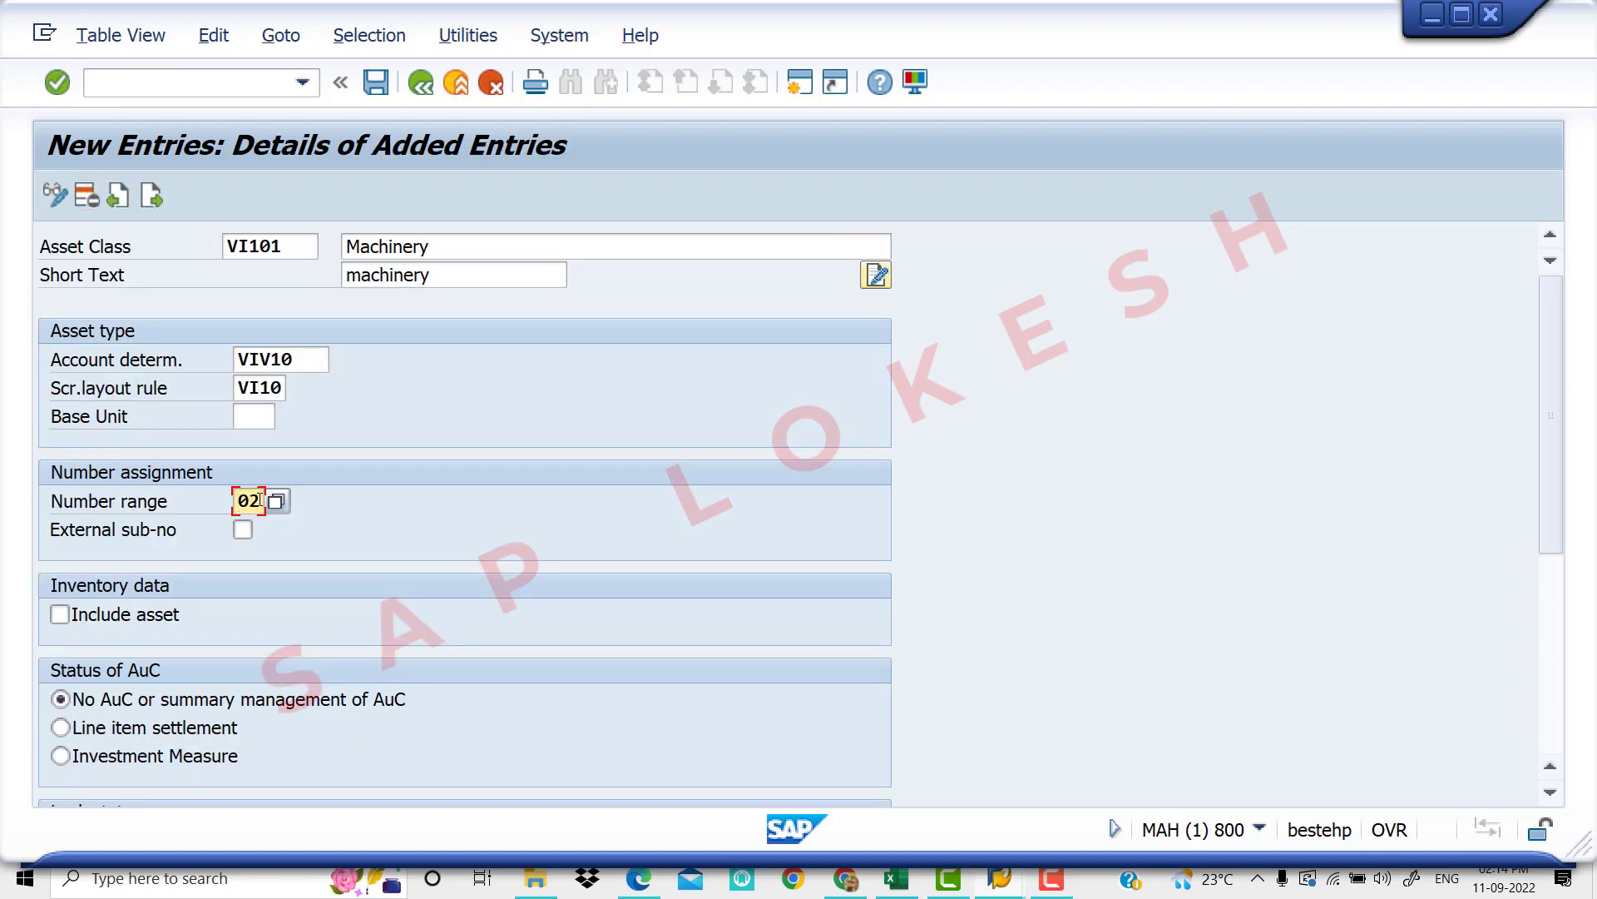
Set the number range of asset class VI101 to 01
left_click_drag(260, 500, 214, 502)
type("00")
key("BackSpace")
type("1")
left_click(282, 502)
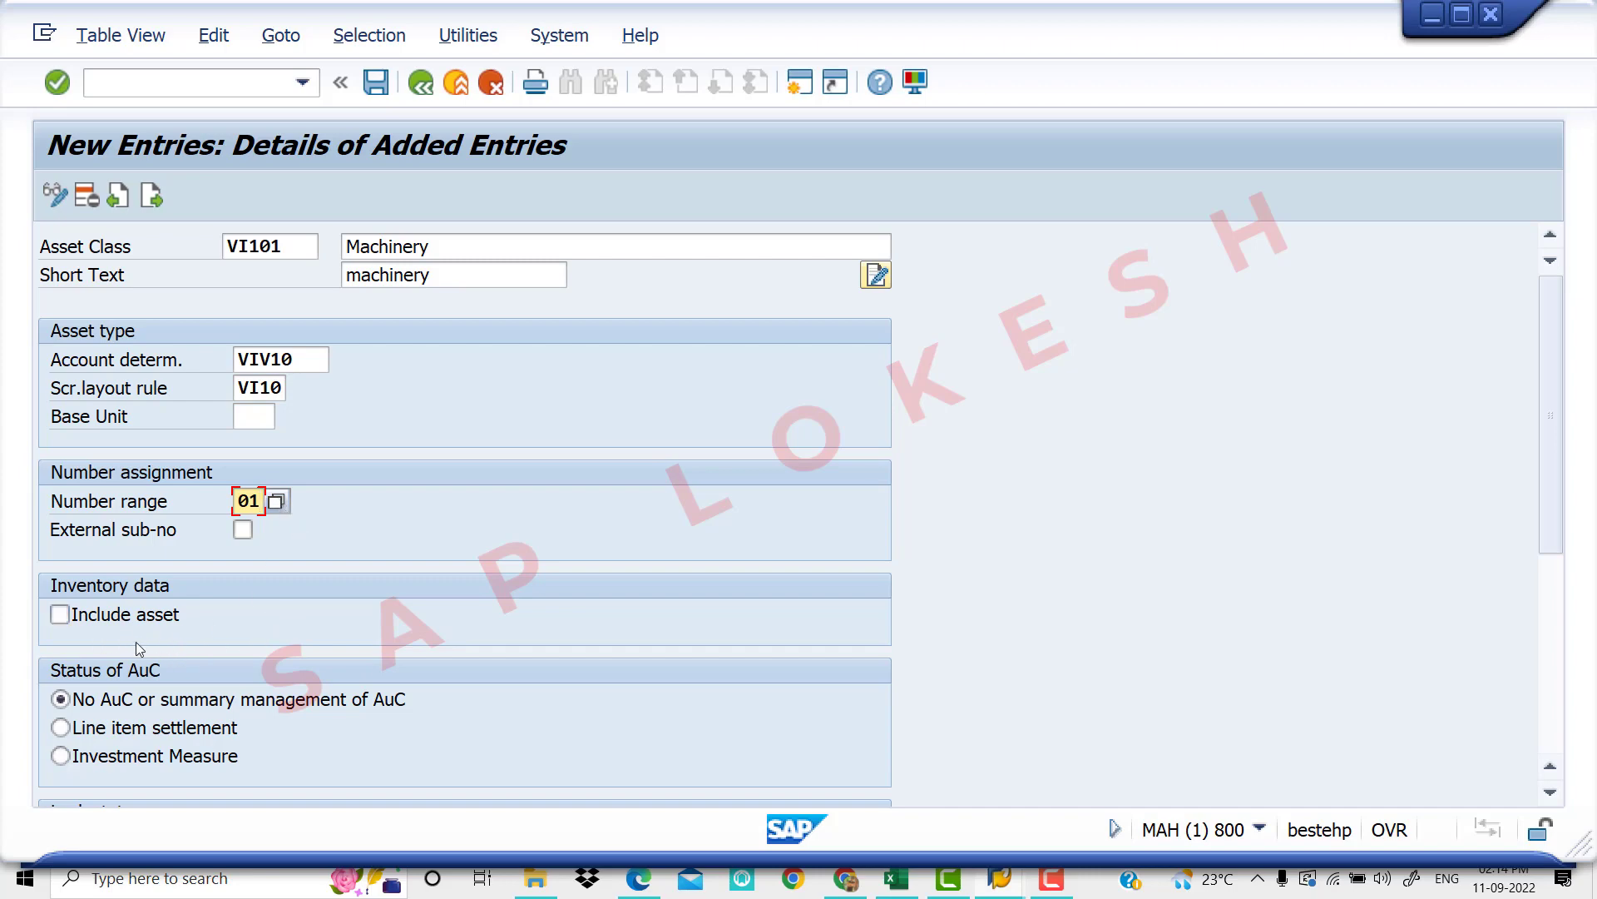
Enable historical management and include the asset in the inventory data for asset class VI101
scroll(281, 618, "down", 3)
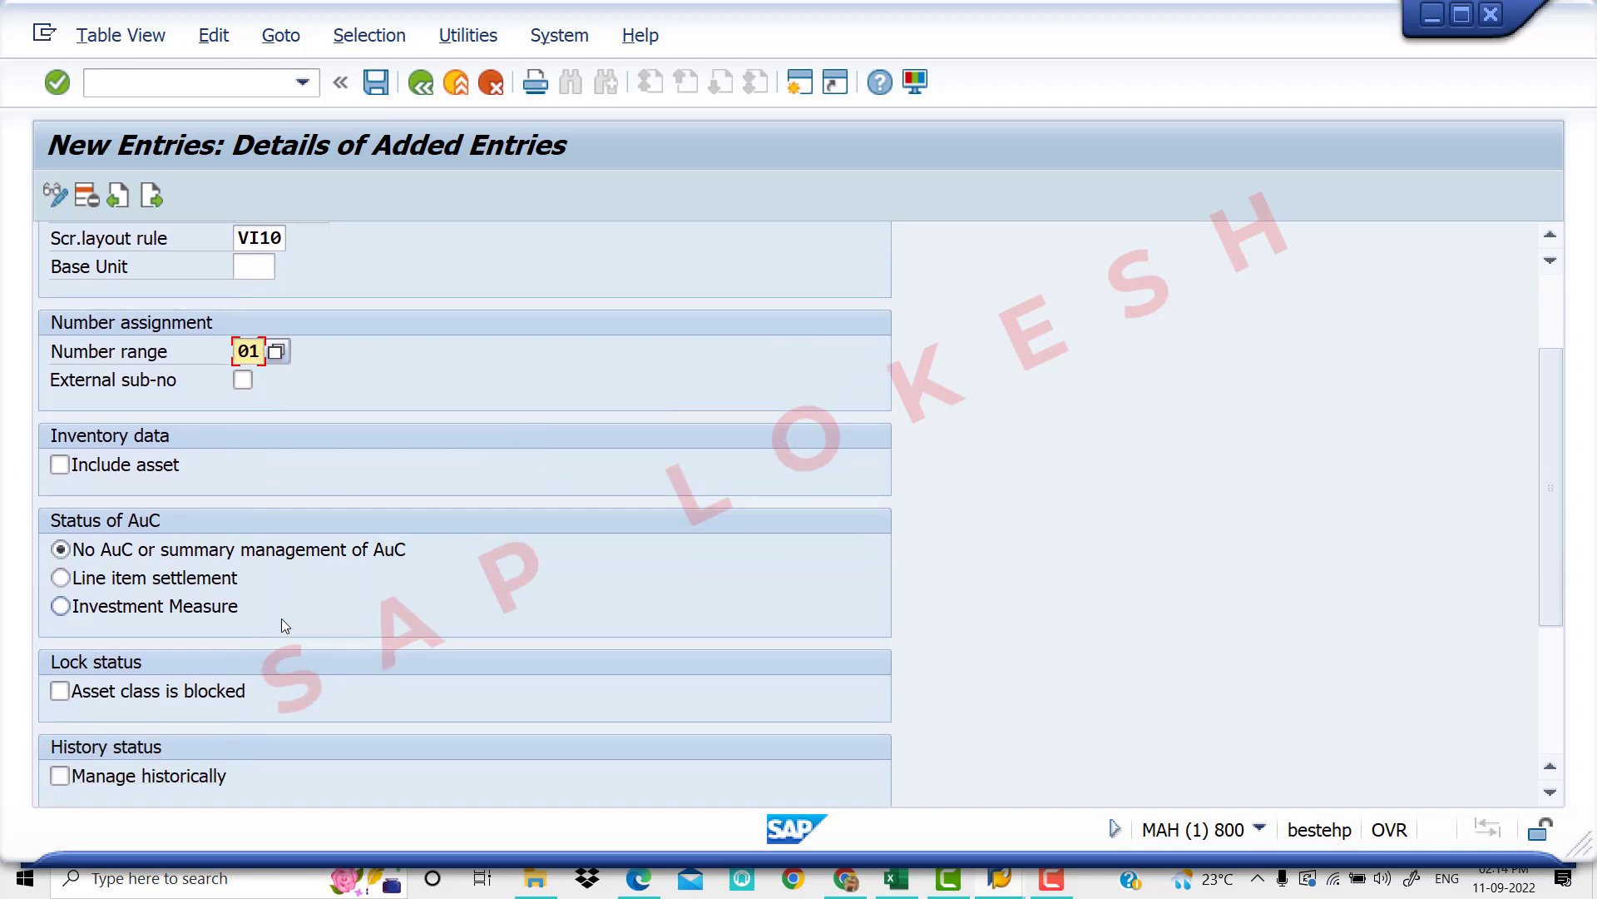
scroll(318, 701, "down", 2)
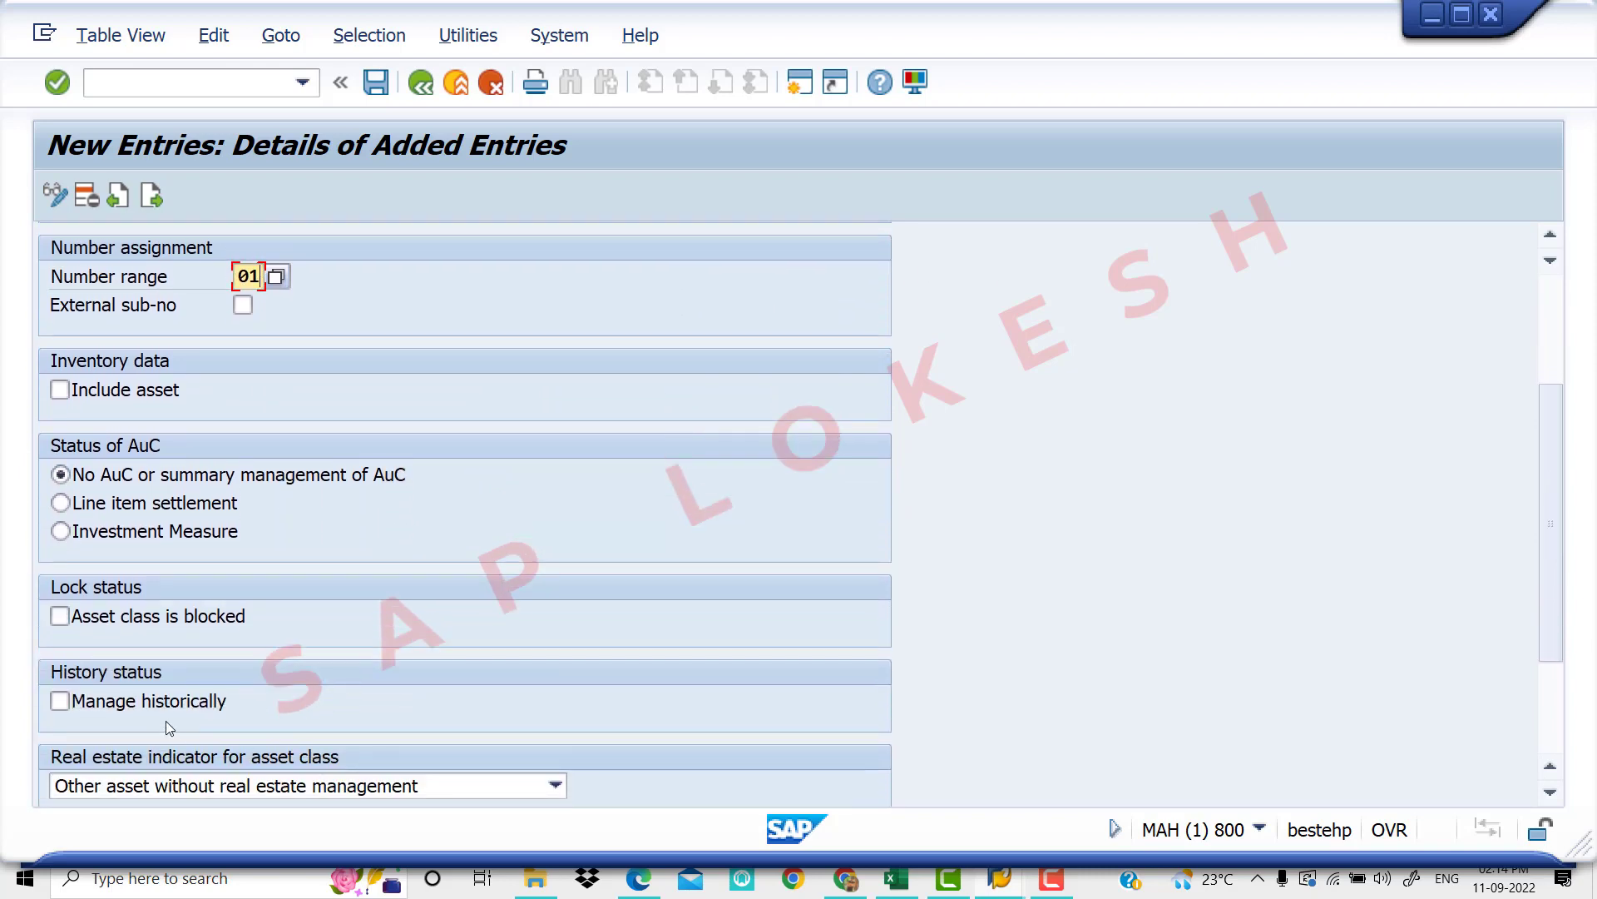
left_click(60, 701)
left_click(59, 389)
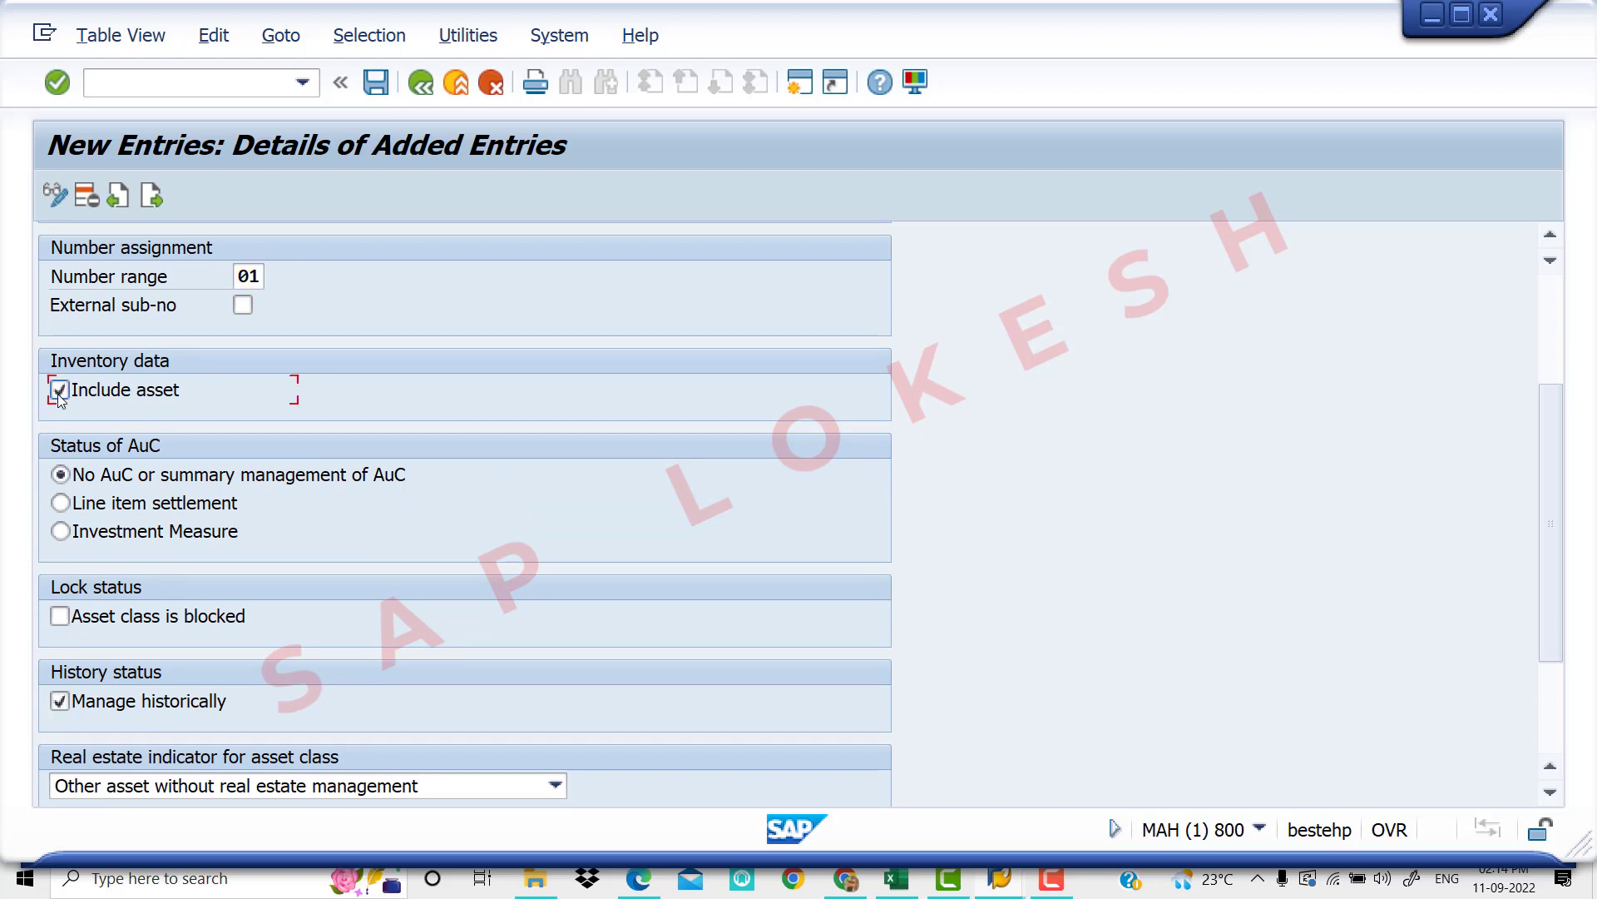
scroll(343, 477, "up", 3)
scroll(343, 478, "up", 1)
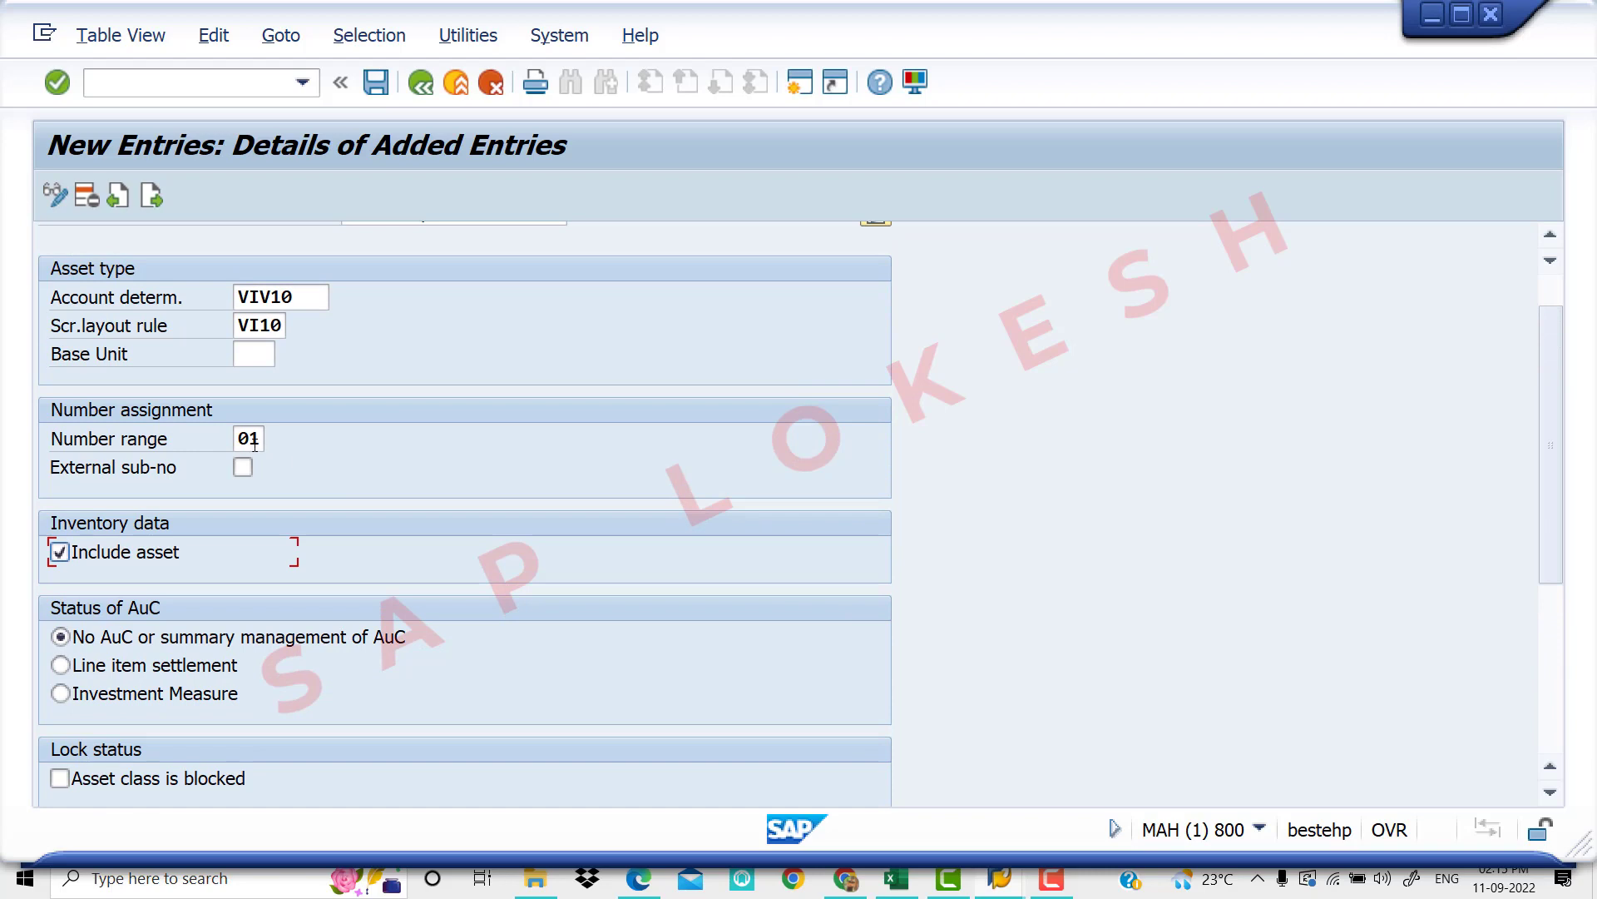
left_click(254, 441)
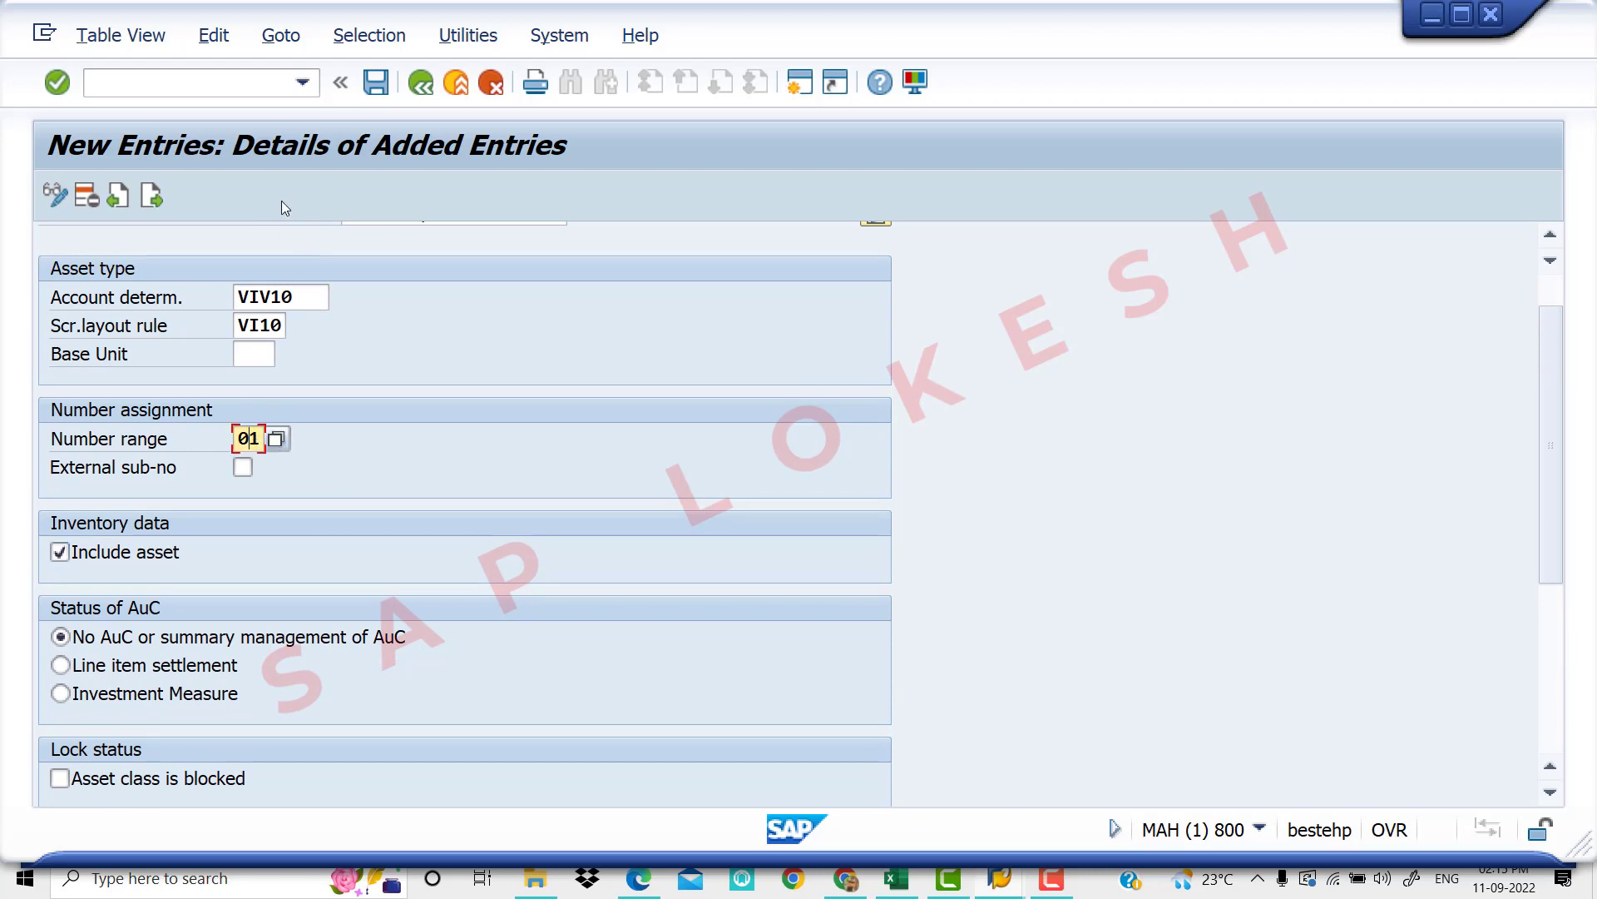
scroll(346, 247, "up", 3)
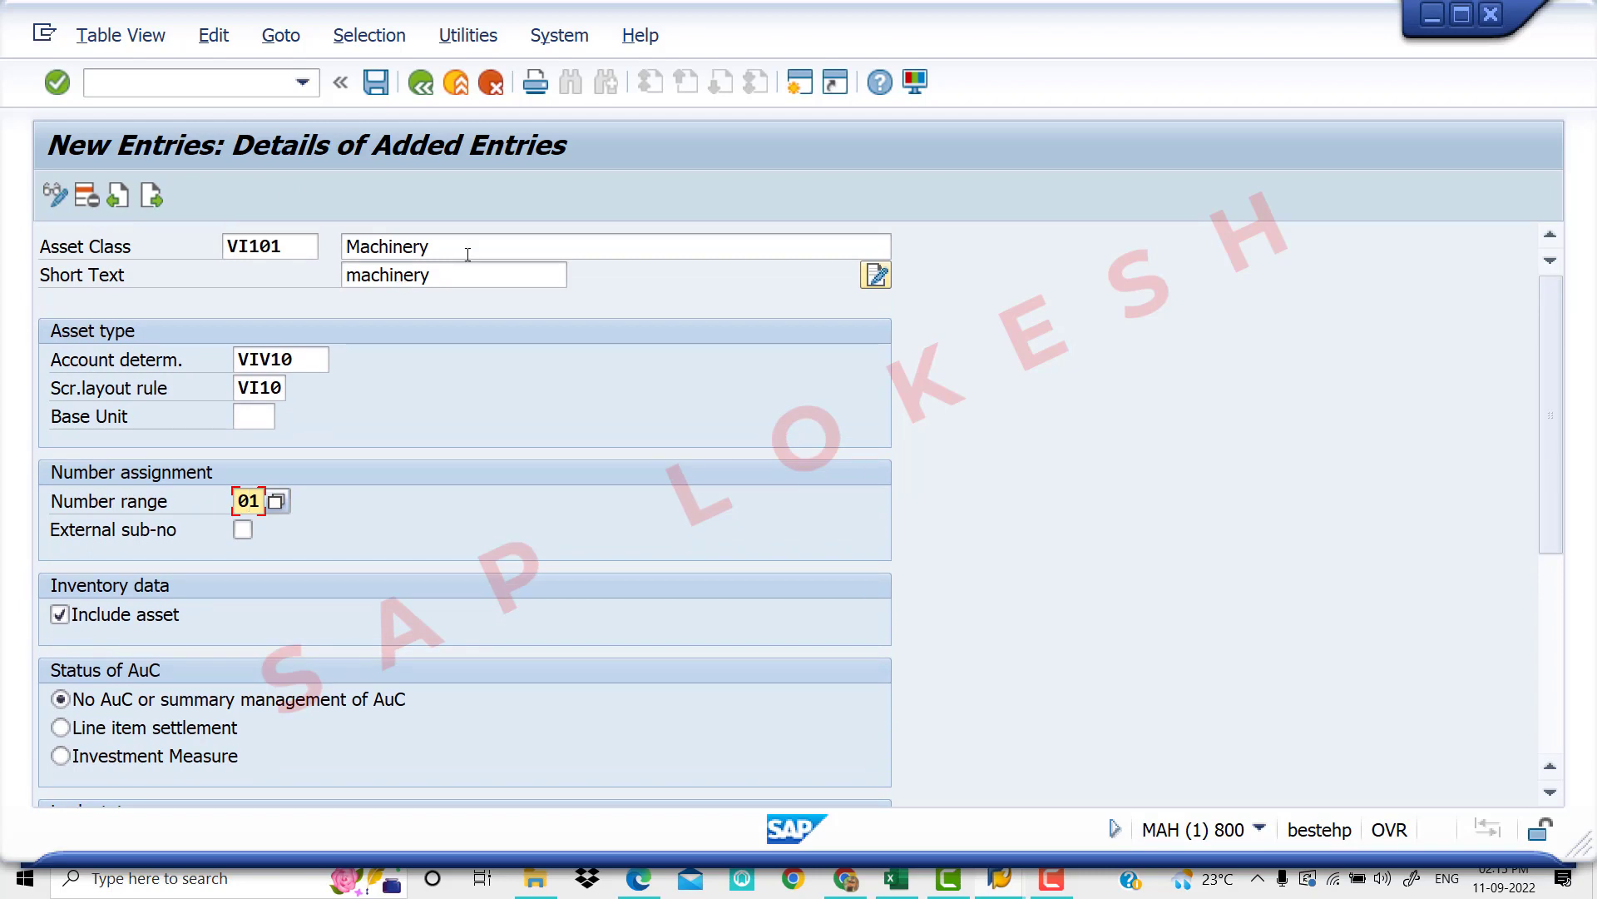
Change the short text of asset class VI101 to Machinery and save the class under customizing request MAHK910662
left_click(358, 275)
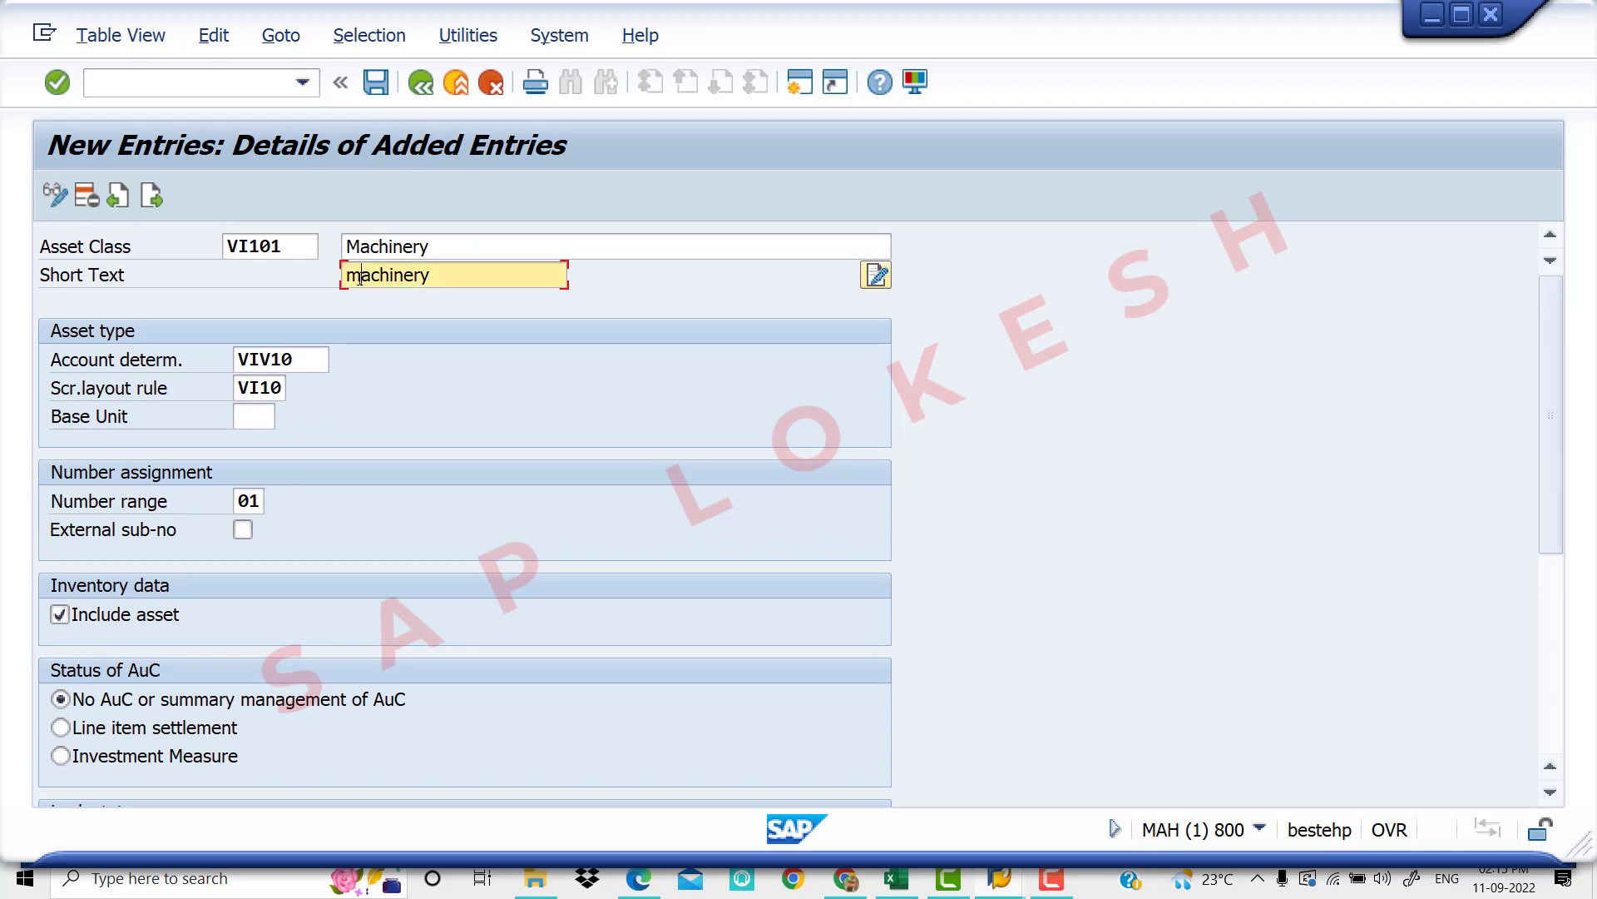
key("BackSpace")
type("m")
key("BackSpace")
type("MA")
key("BackSpace")
type("achinery")
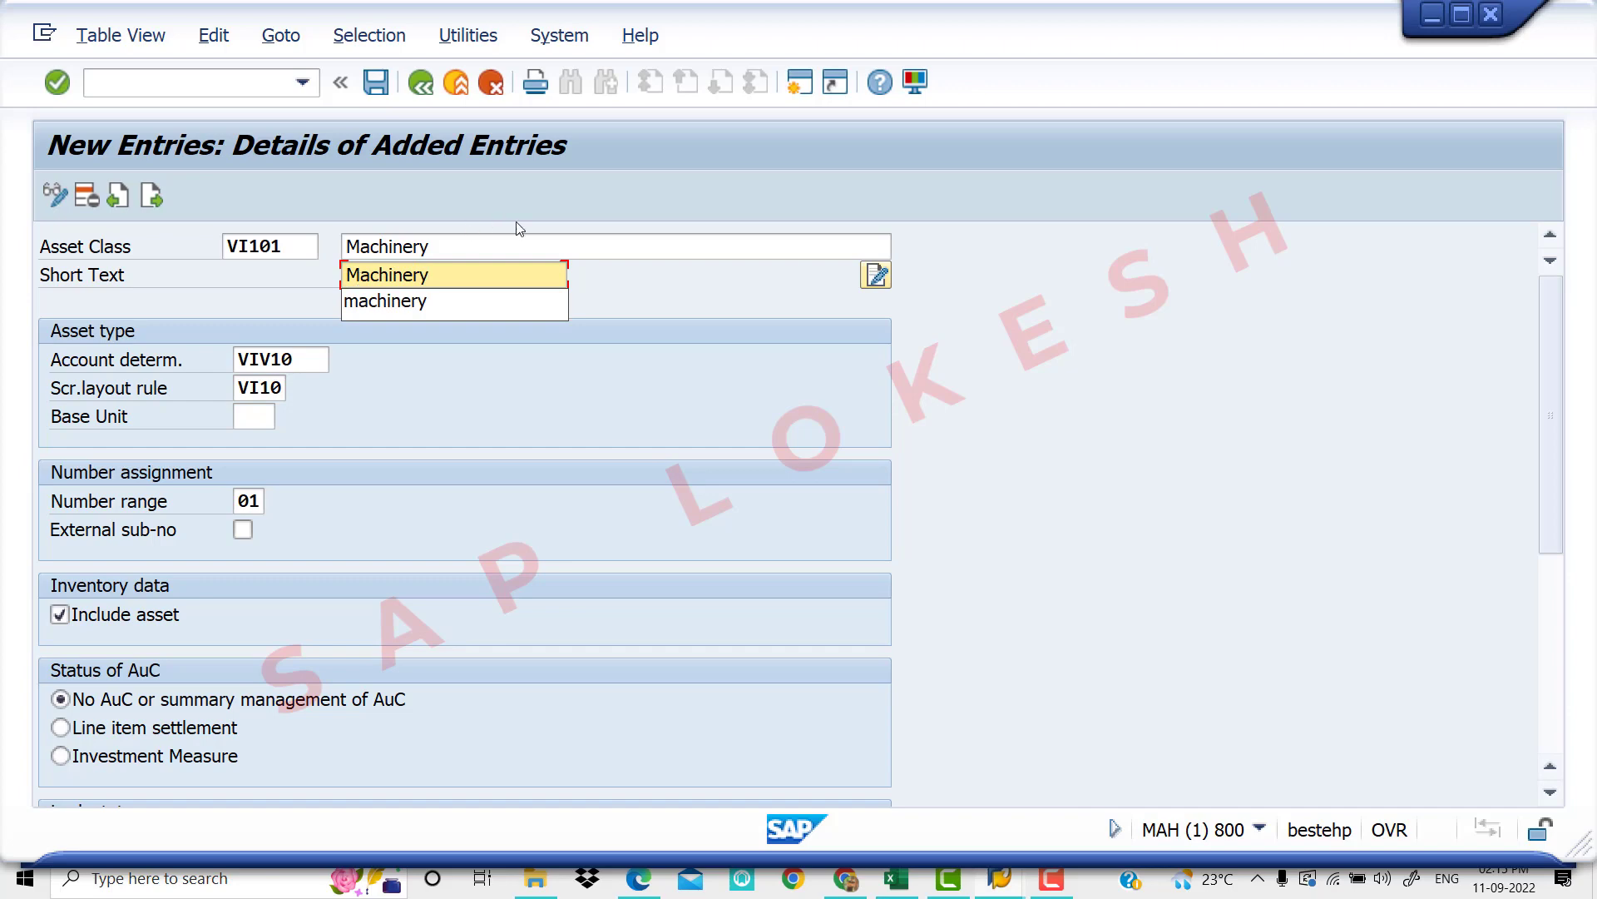
left_click(613, 299)
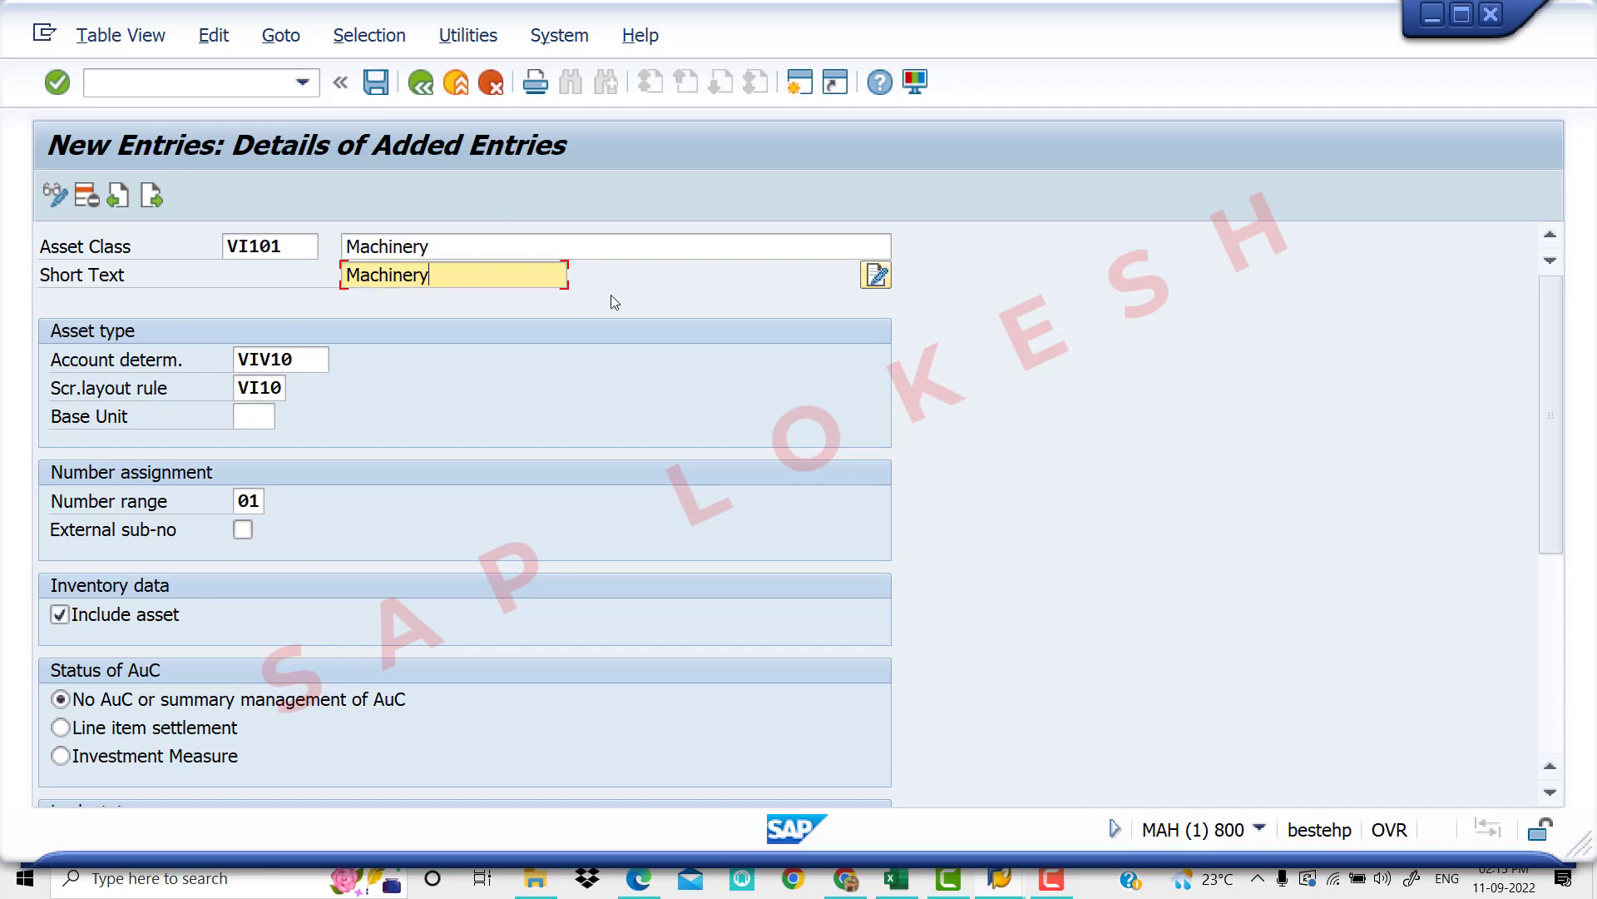
left_click(385, 87)
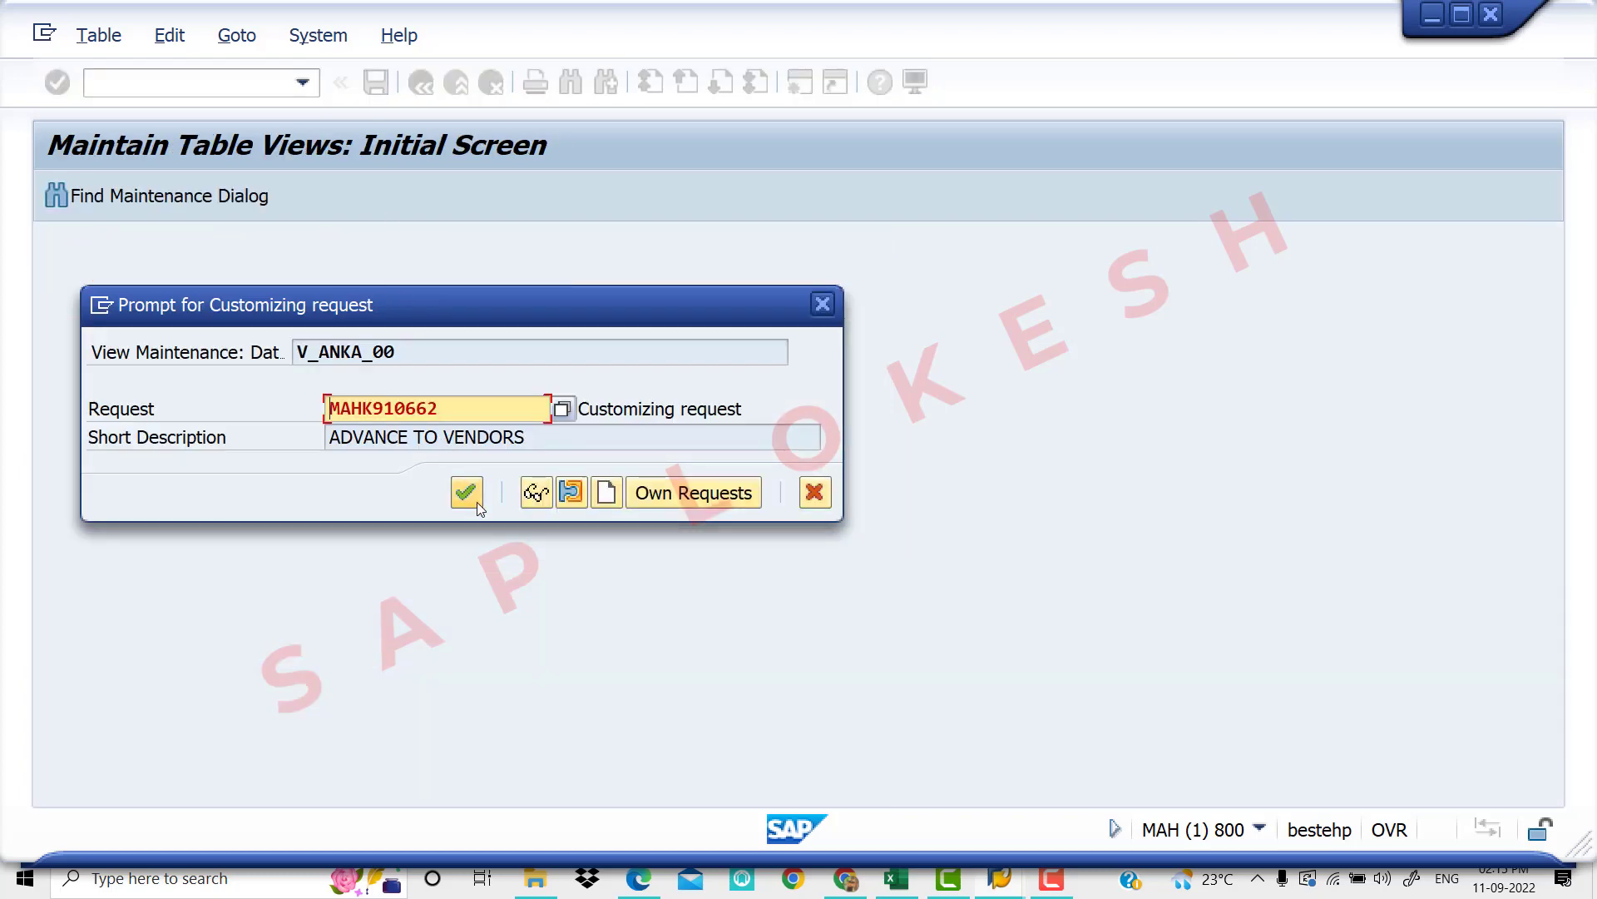
left_click(477, 503)
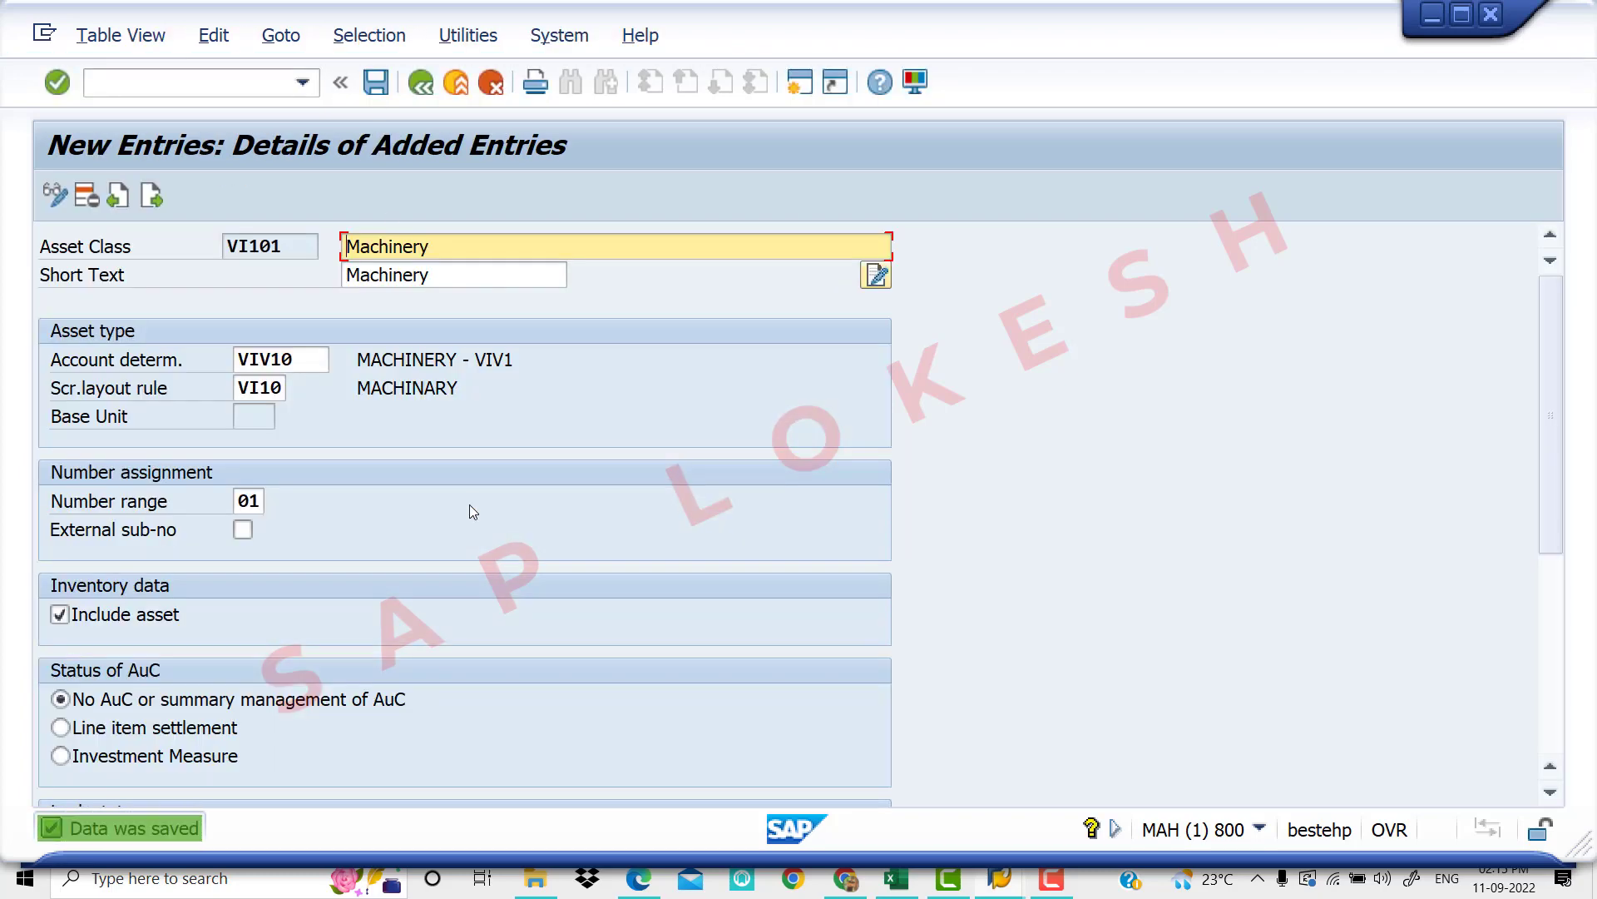
Switch to the Excel configuration list and record VI101 in cell D12, beside Define Asset Classes
left_click(899, 881)
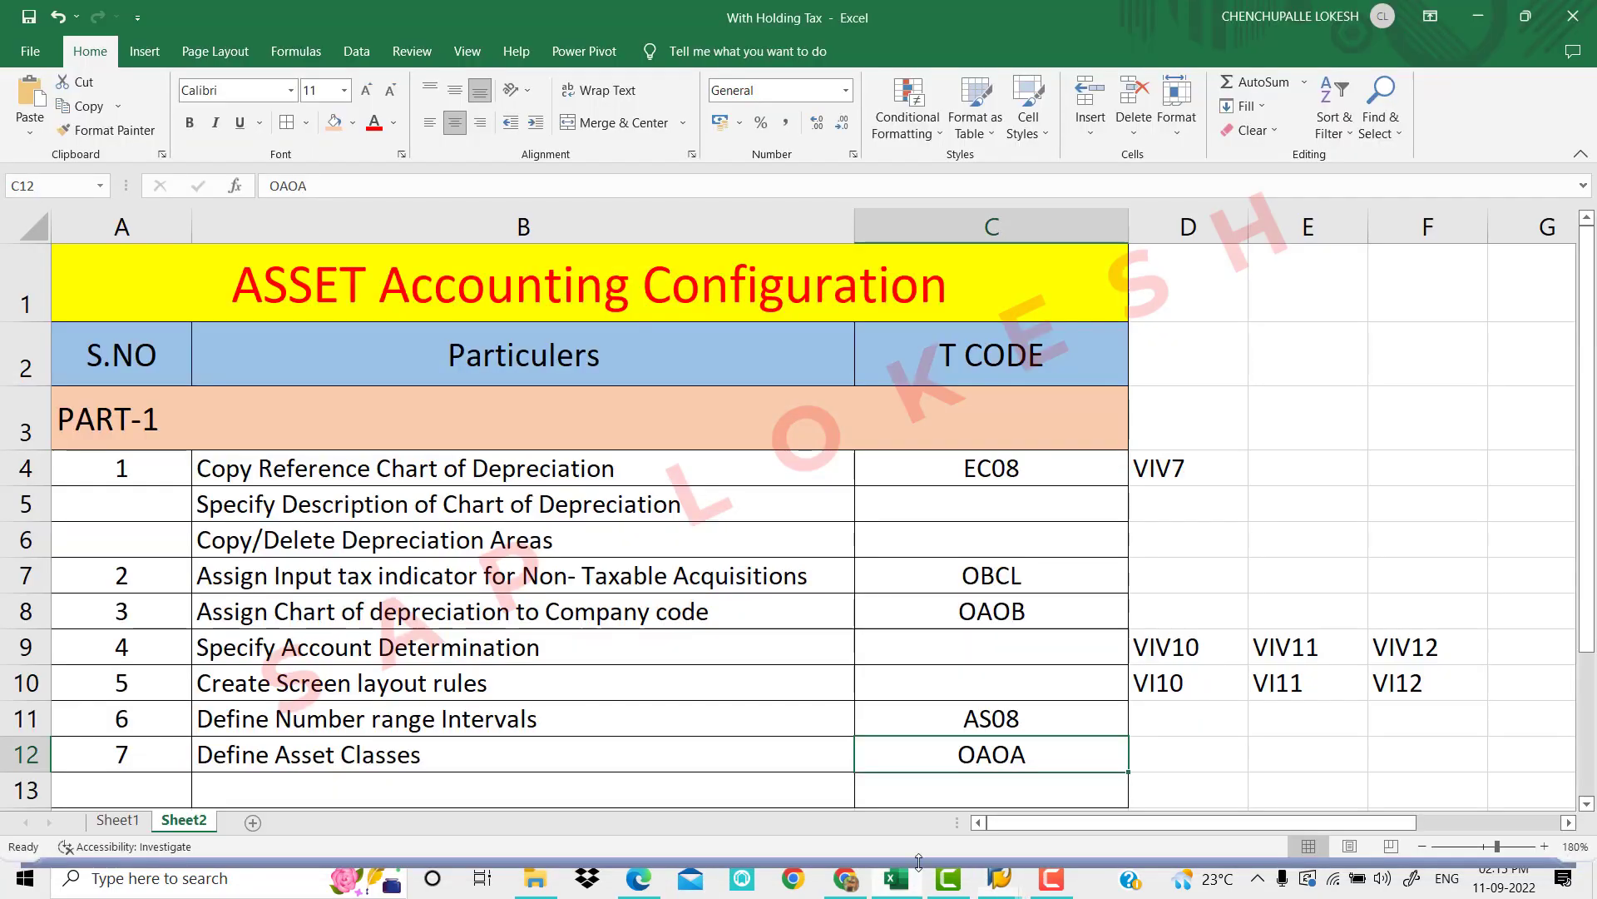
left_click(1172, 754)
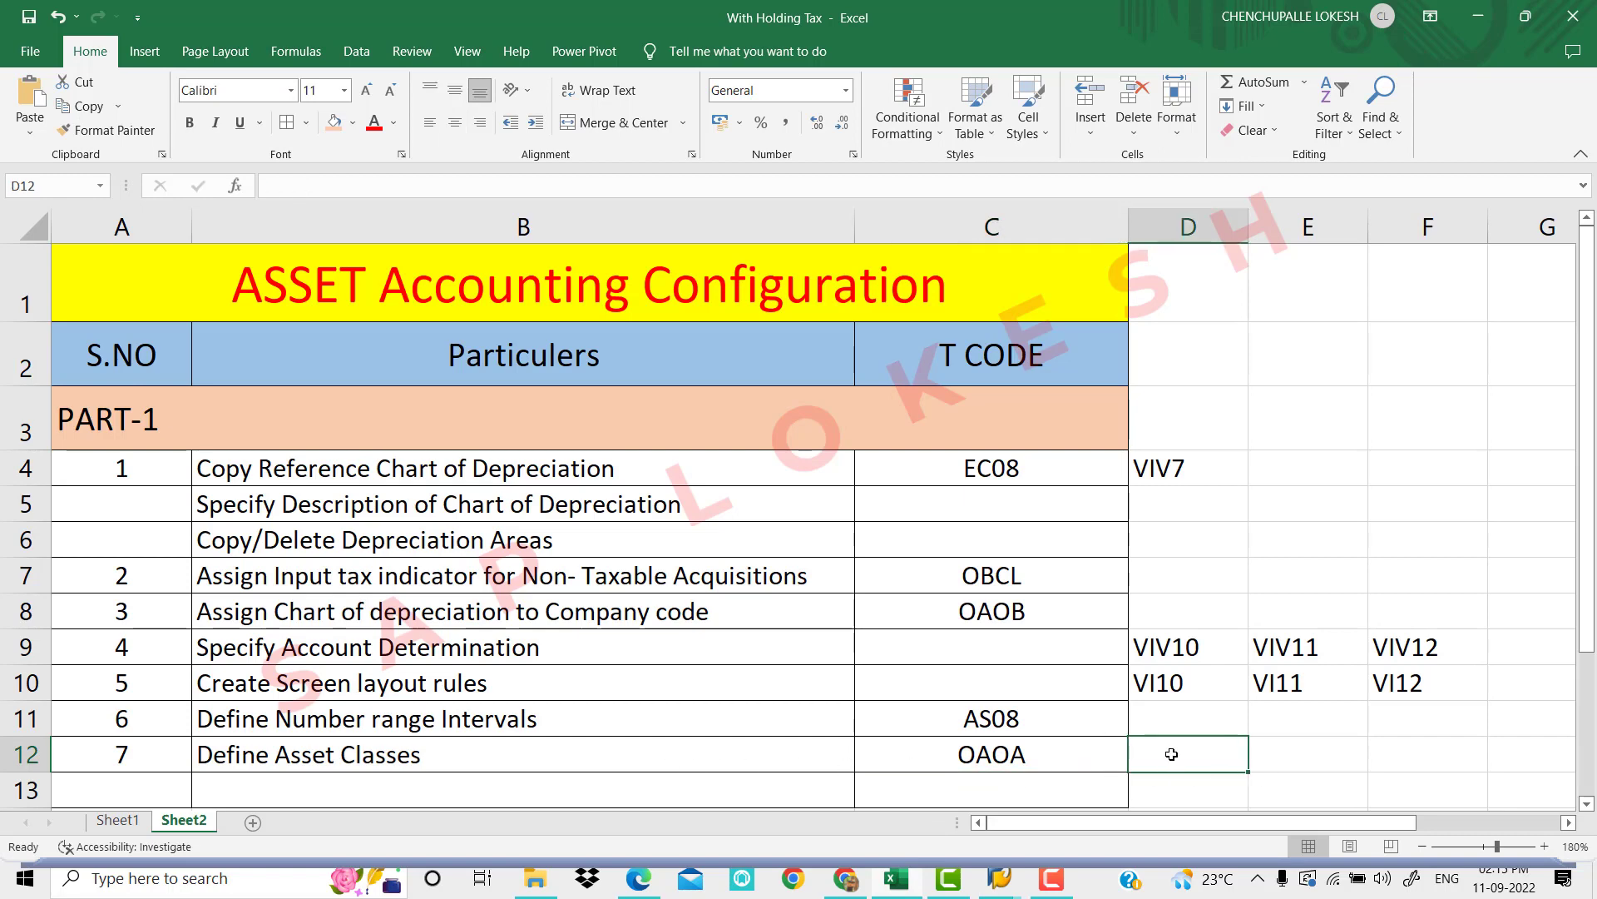
type("vi")
key("BackSpace")
key("BackSpace")
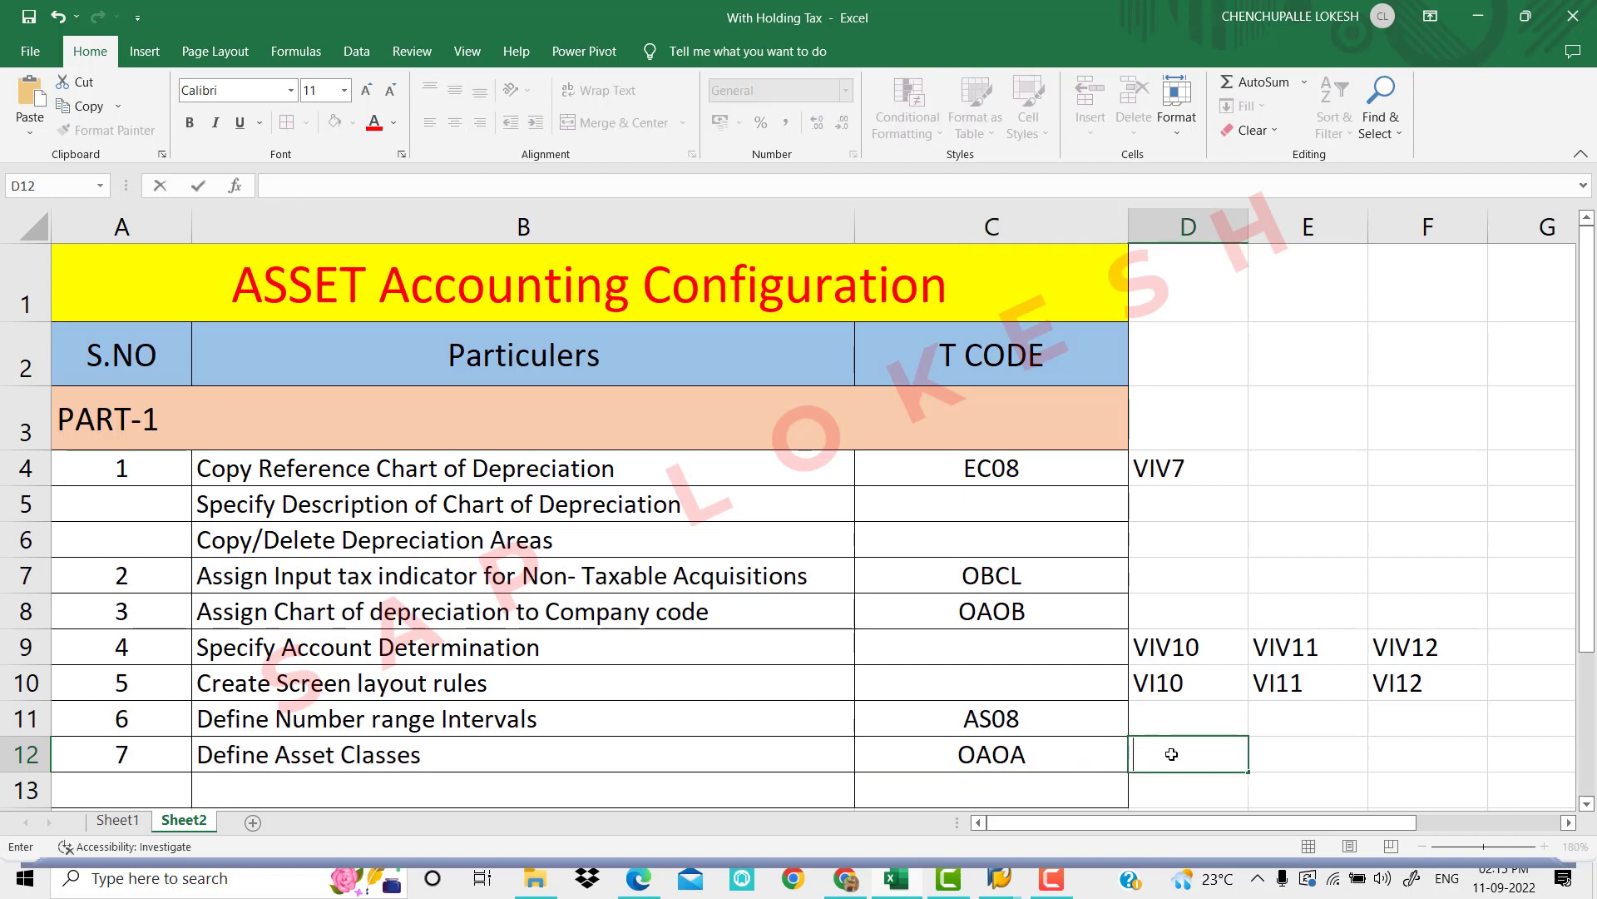
type("VI101")
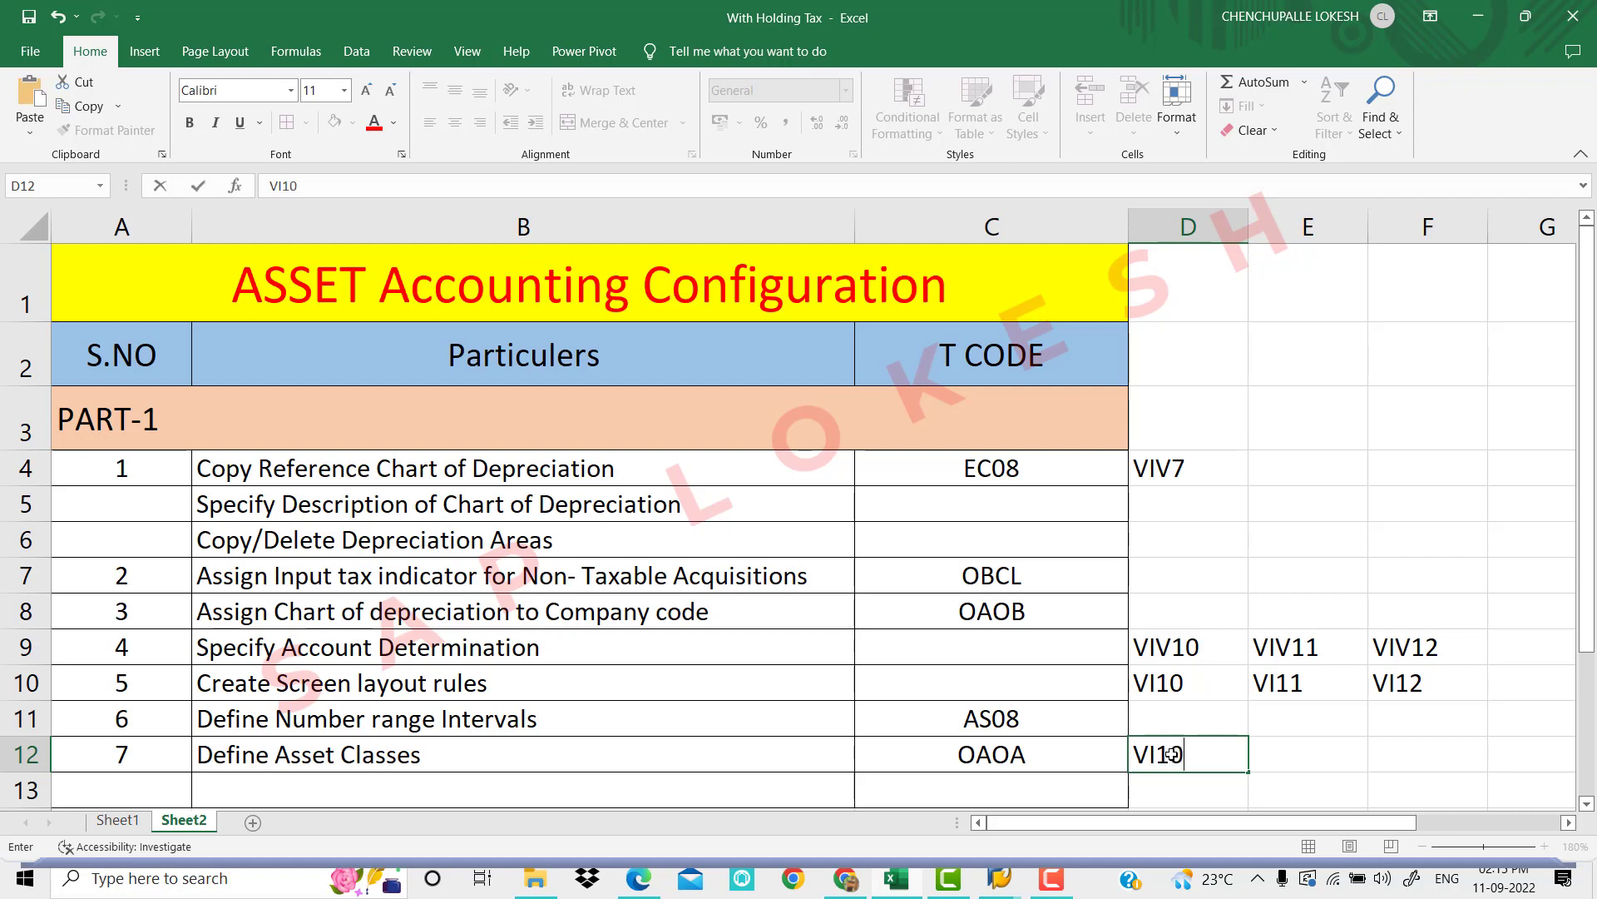
left_click(1318, 763)
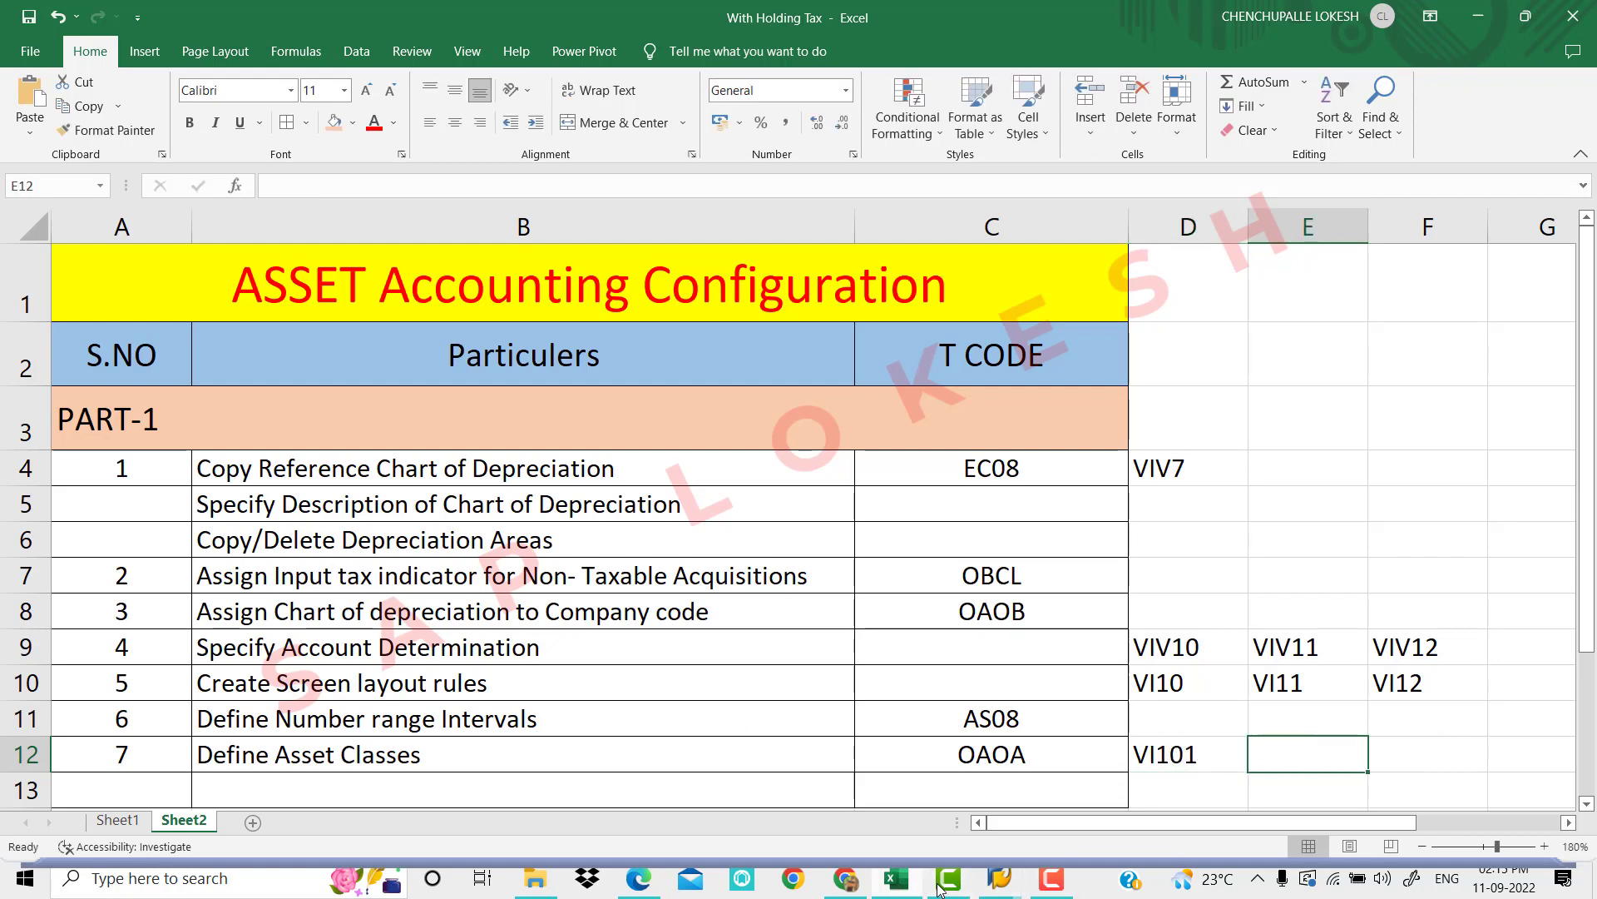
Switch back to SAP and start the next new asset class entry with the code VIV102
left_click(1001, 884)
left_click(1025, 811)
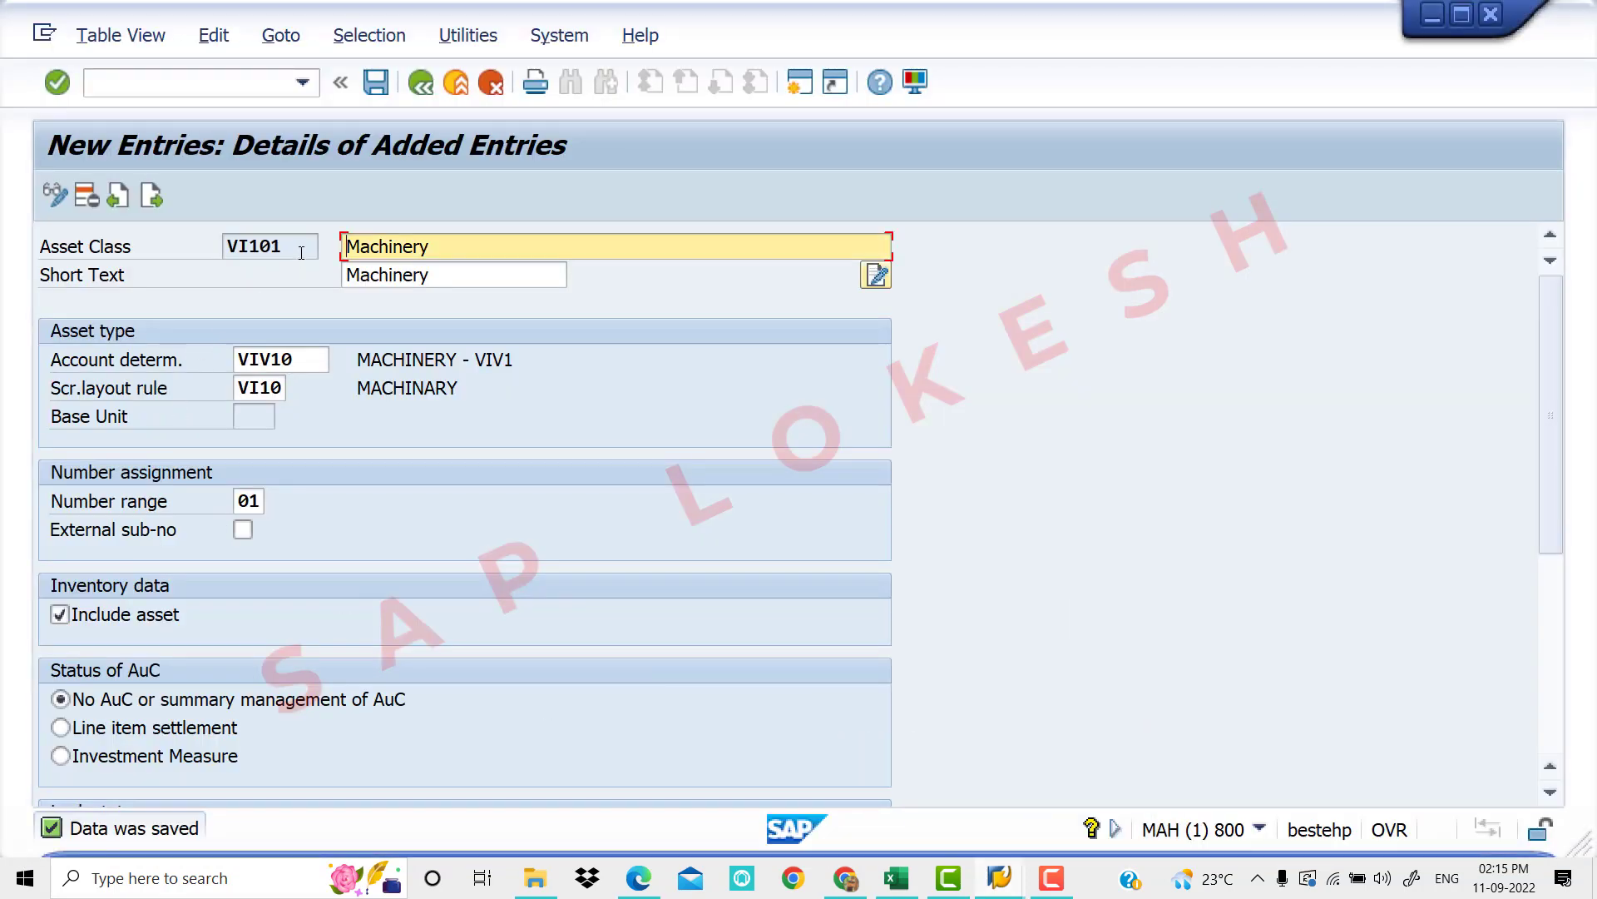
left_click(155, 198)
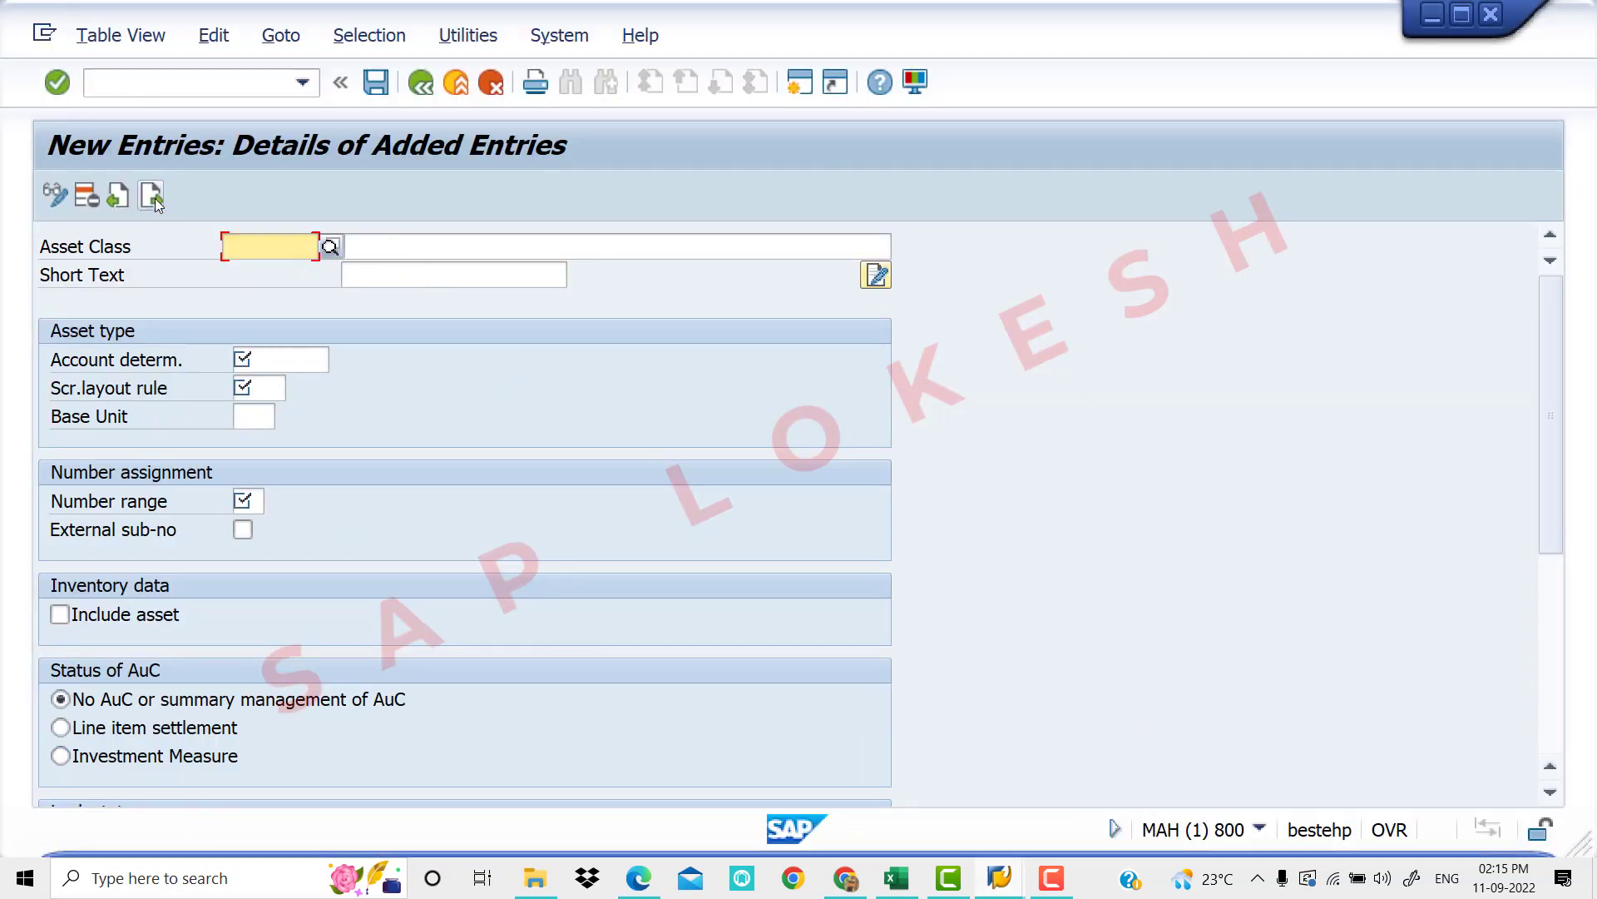
type("VI")
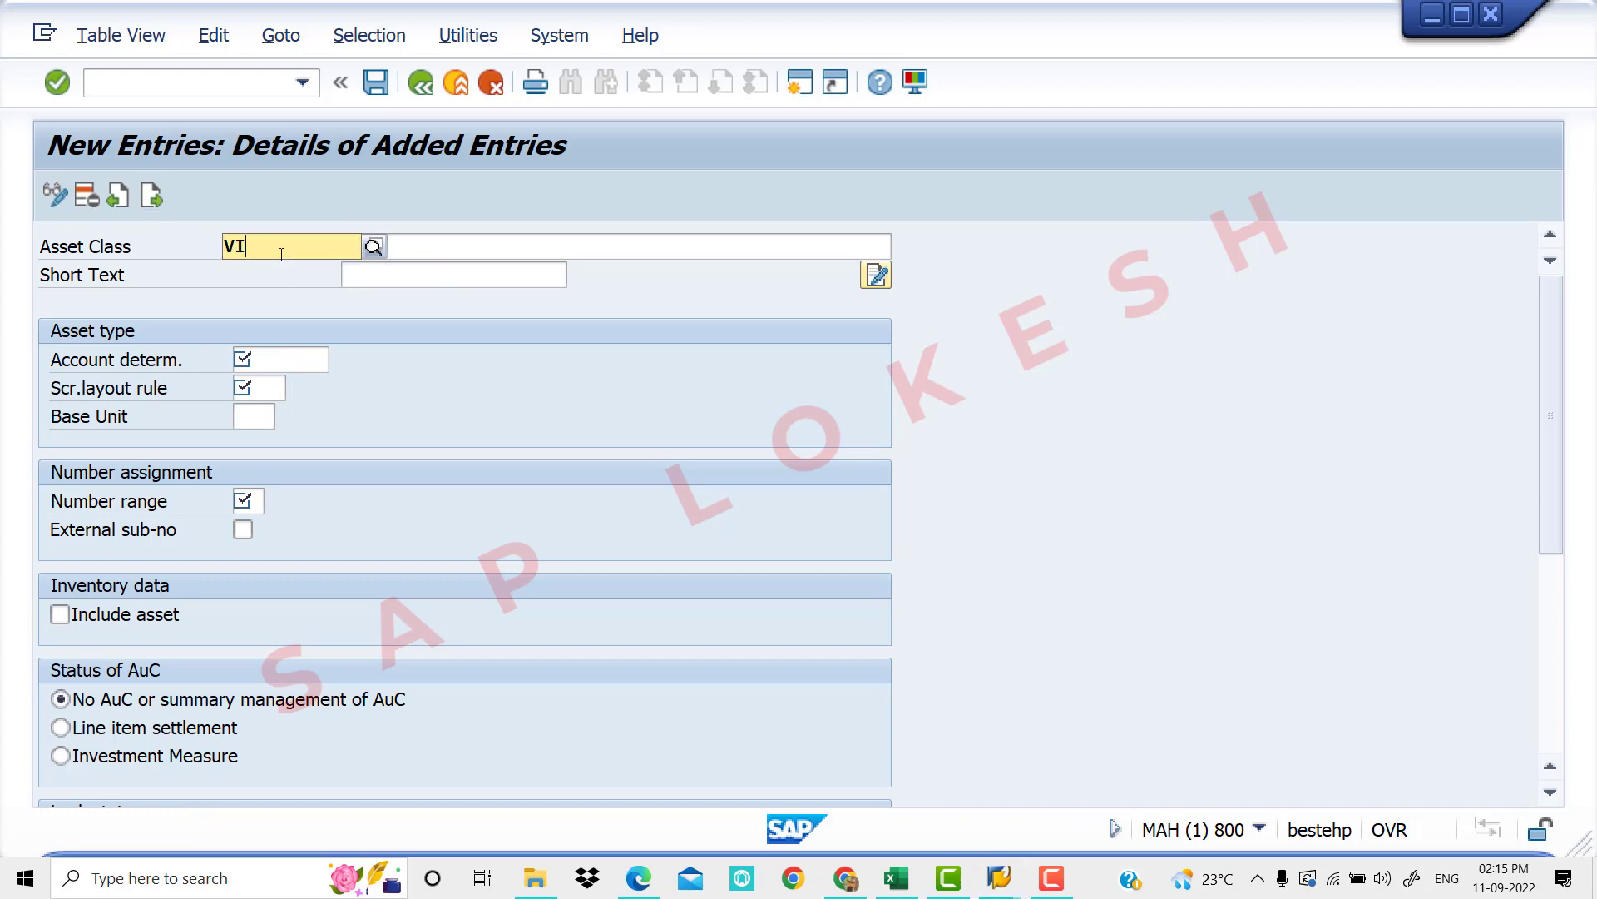
type("V10")
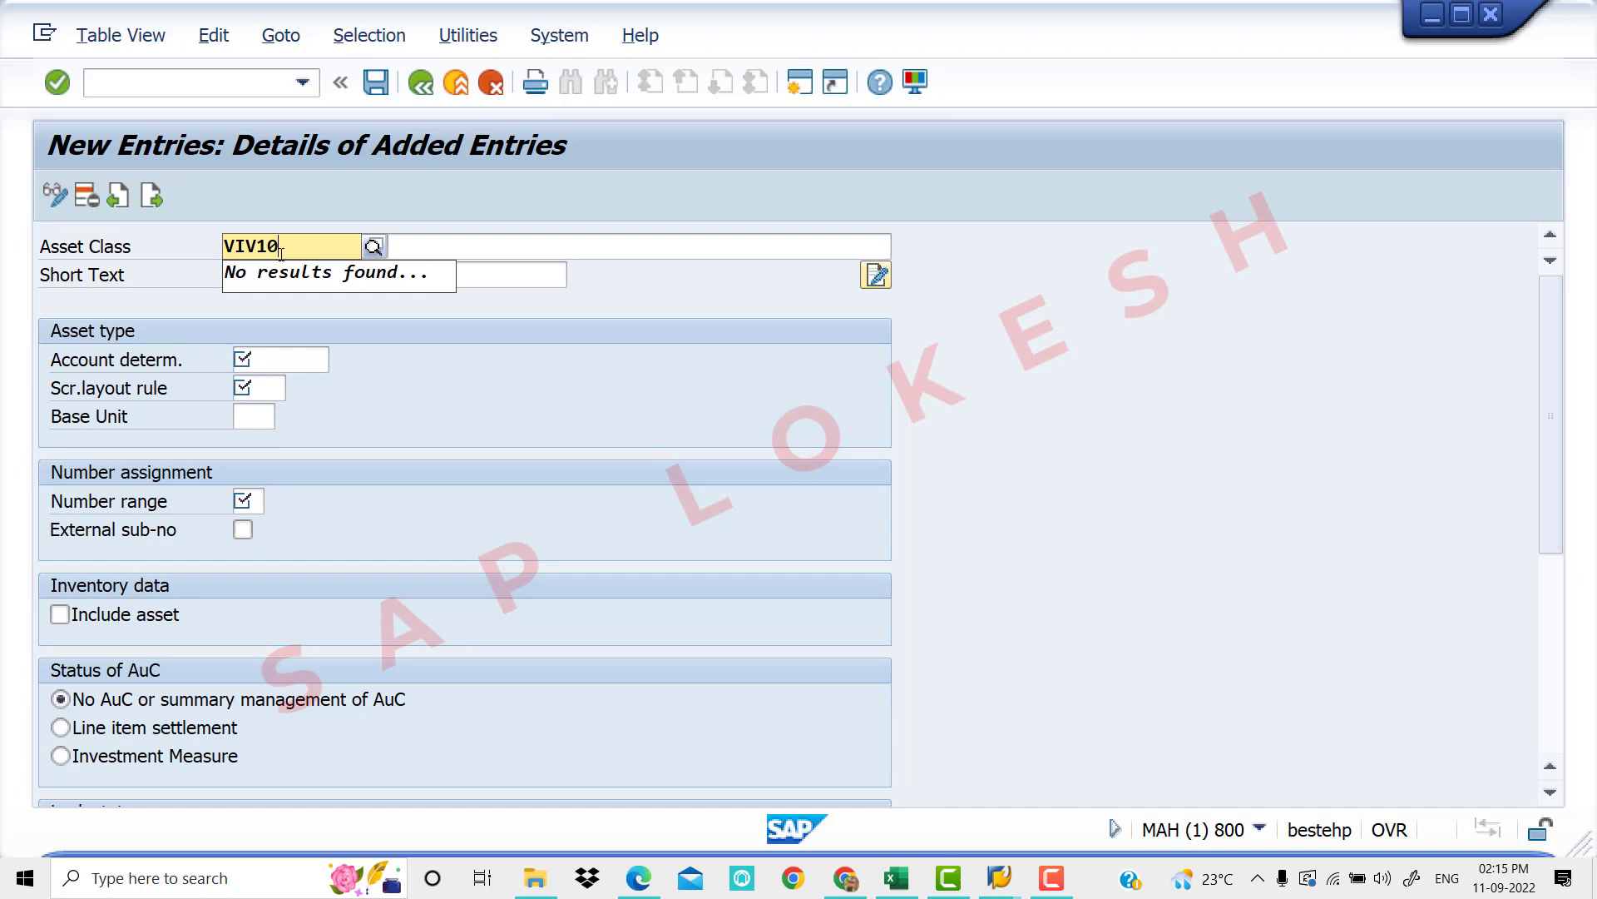
type("2")
key("Return")
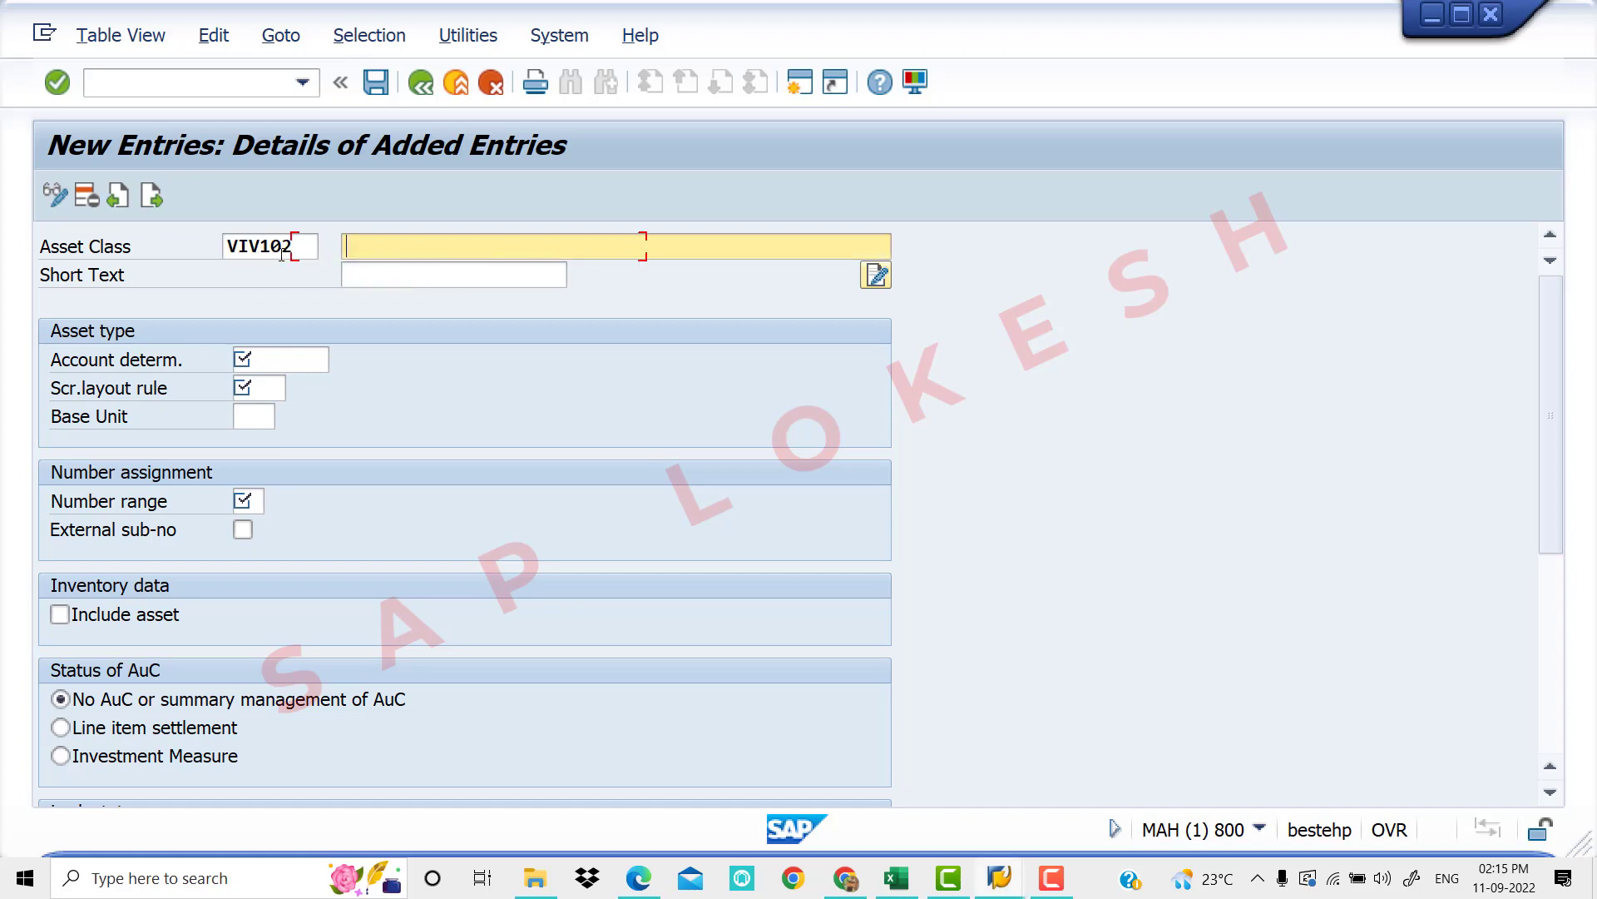
Enter Building as both the description and the short text of asset class VIV102
type("B")
key("BackSpace")
type("Buildin")
key("BackSpace")
key("BackSpace")
key("BackSpace")
type("l")
key("BackSpace")
type("ding")
left_click(391, 277)
type("Bu")
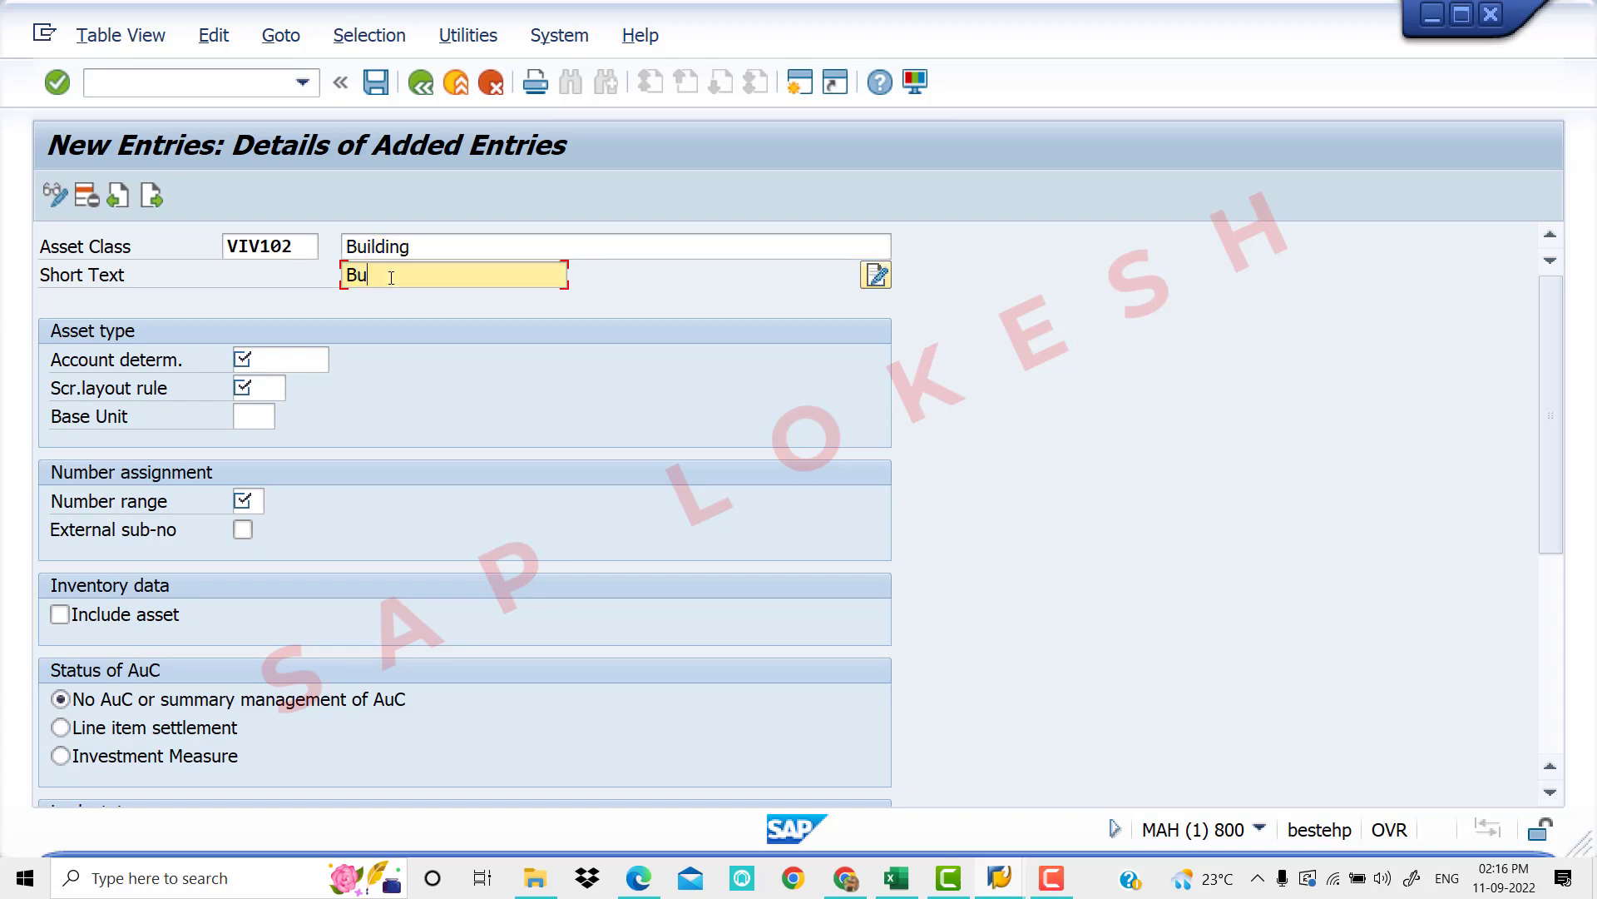
type("ilding")
key("Return")
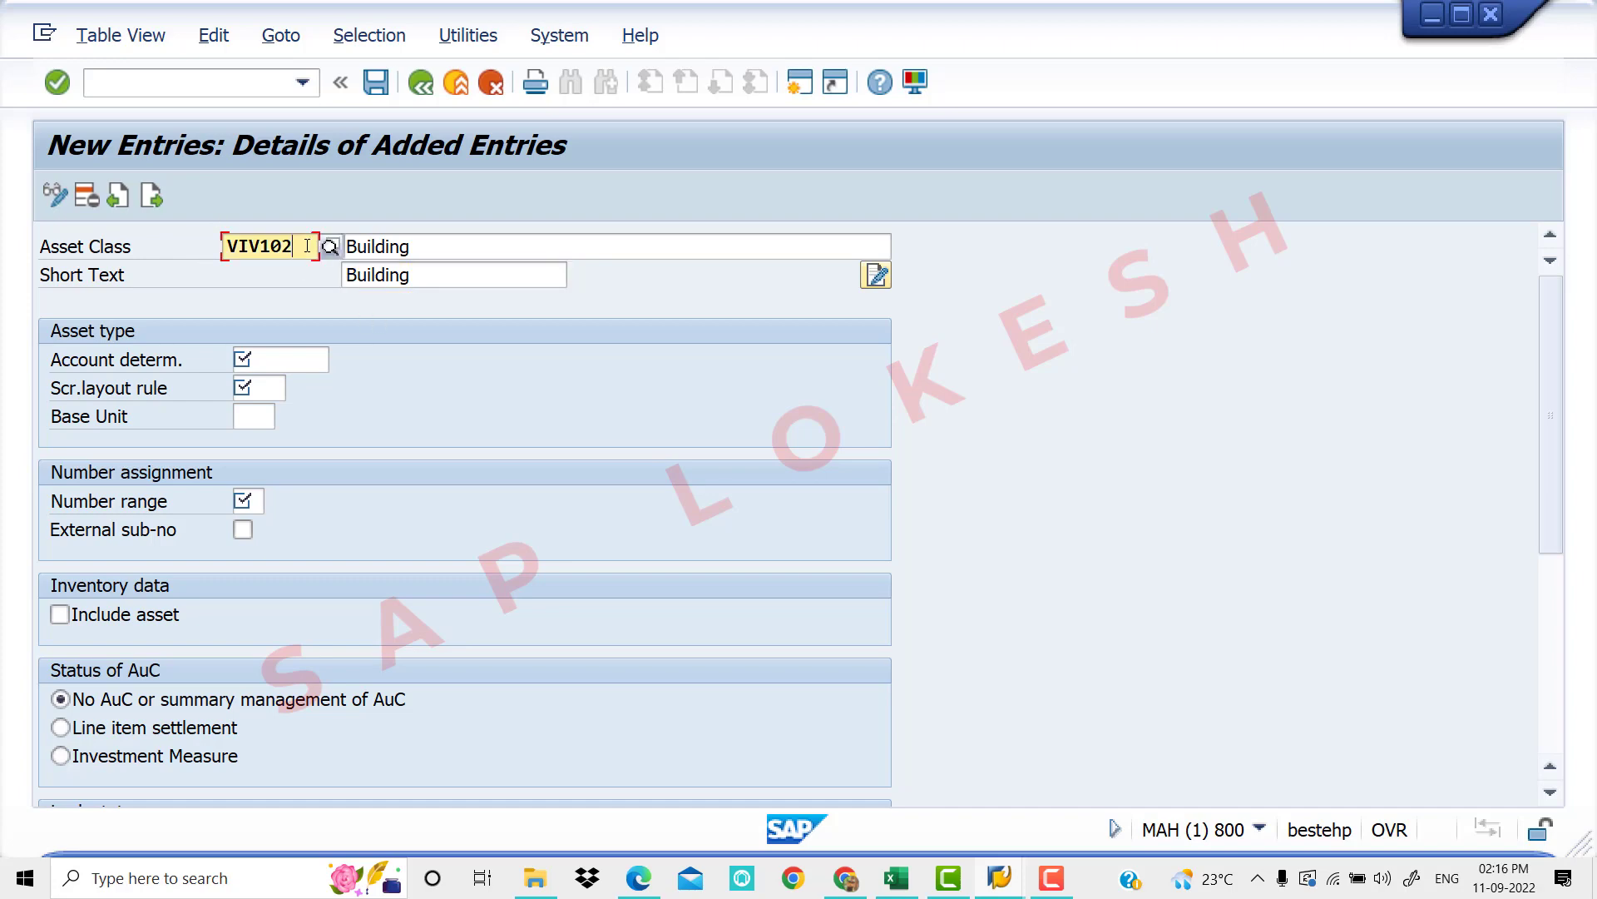
Set the account determination of asset class VIV102 to VIV11
left_click(289, 364)
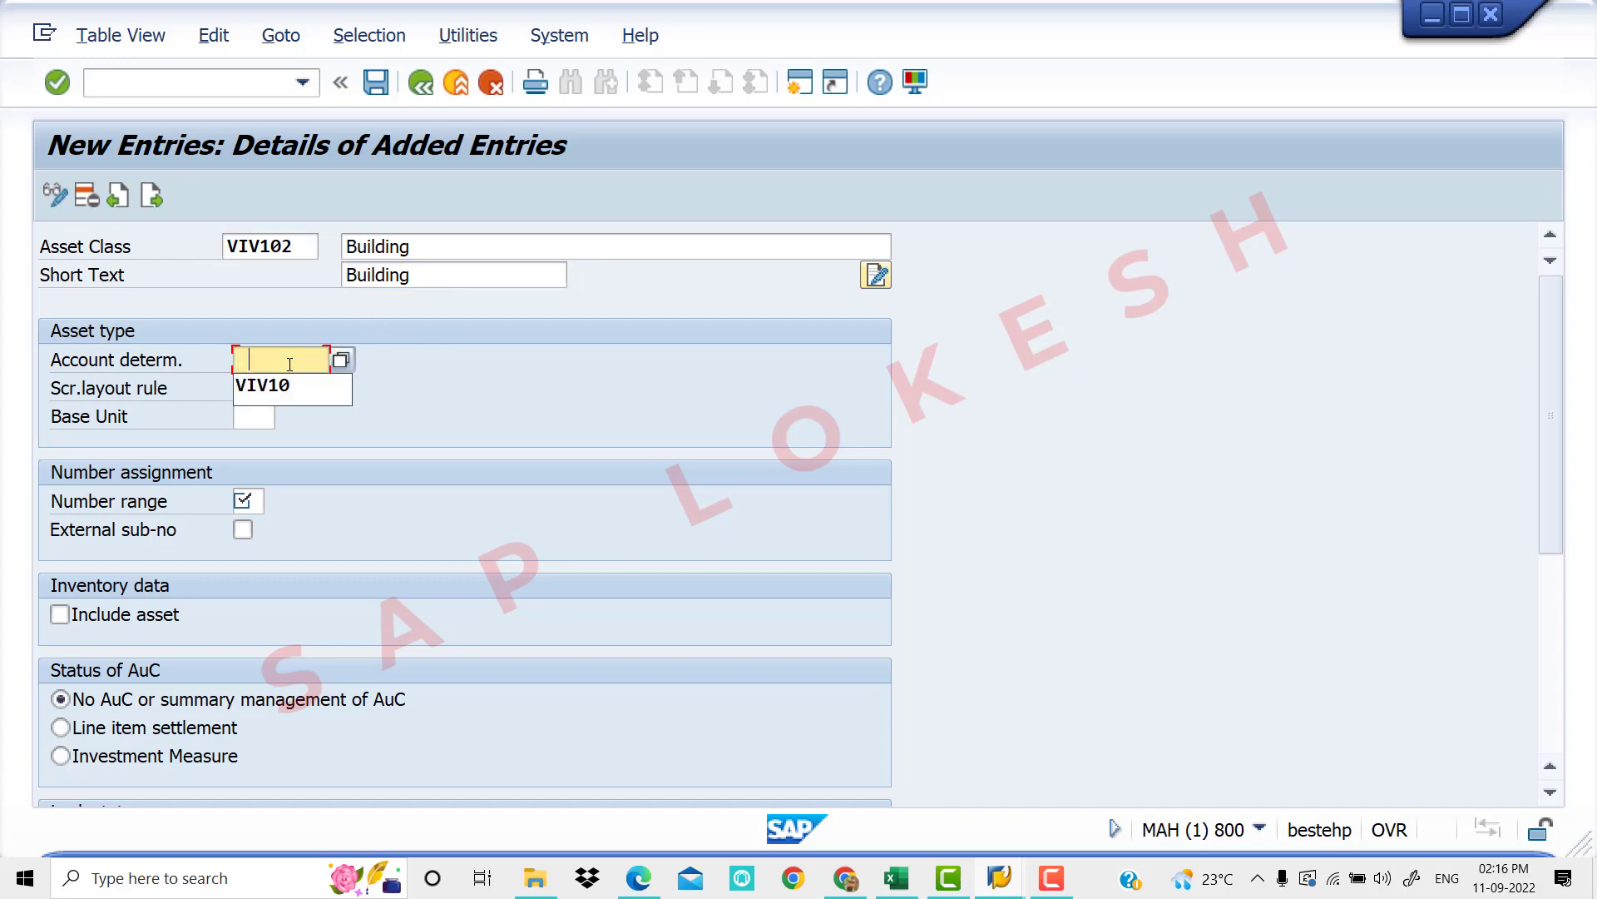
key("Down")
key("Return")
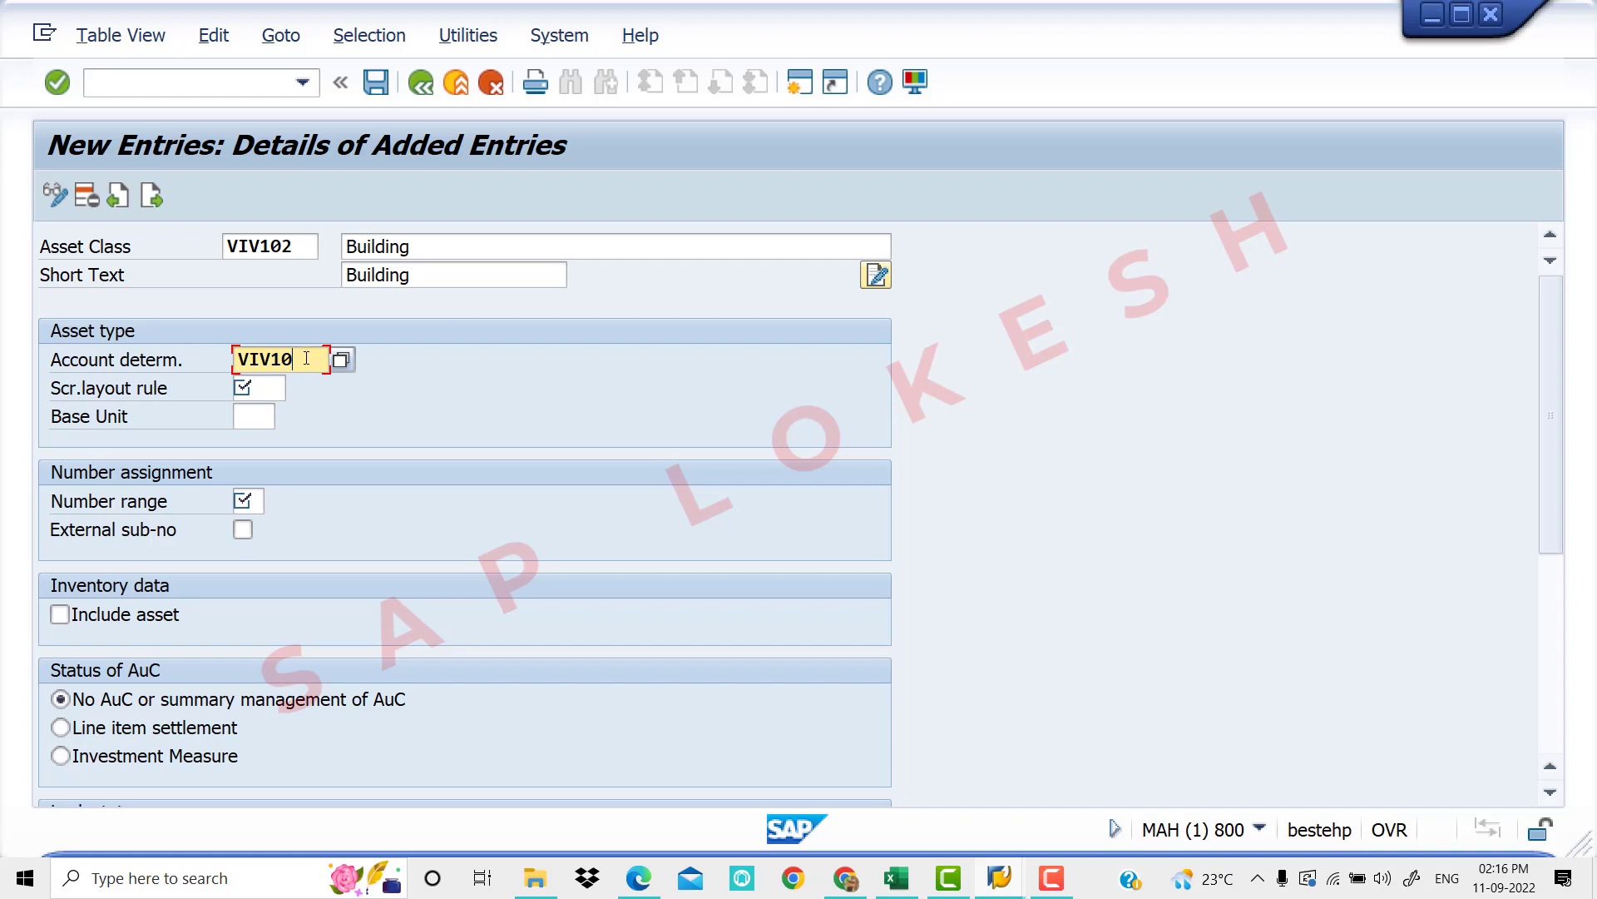
key("BackSpace")
type("1")
Set the screen layout rule of asset class VIV102 to VI11 and its number range to 02
left_click(258, 394)
type("vi11")
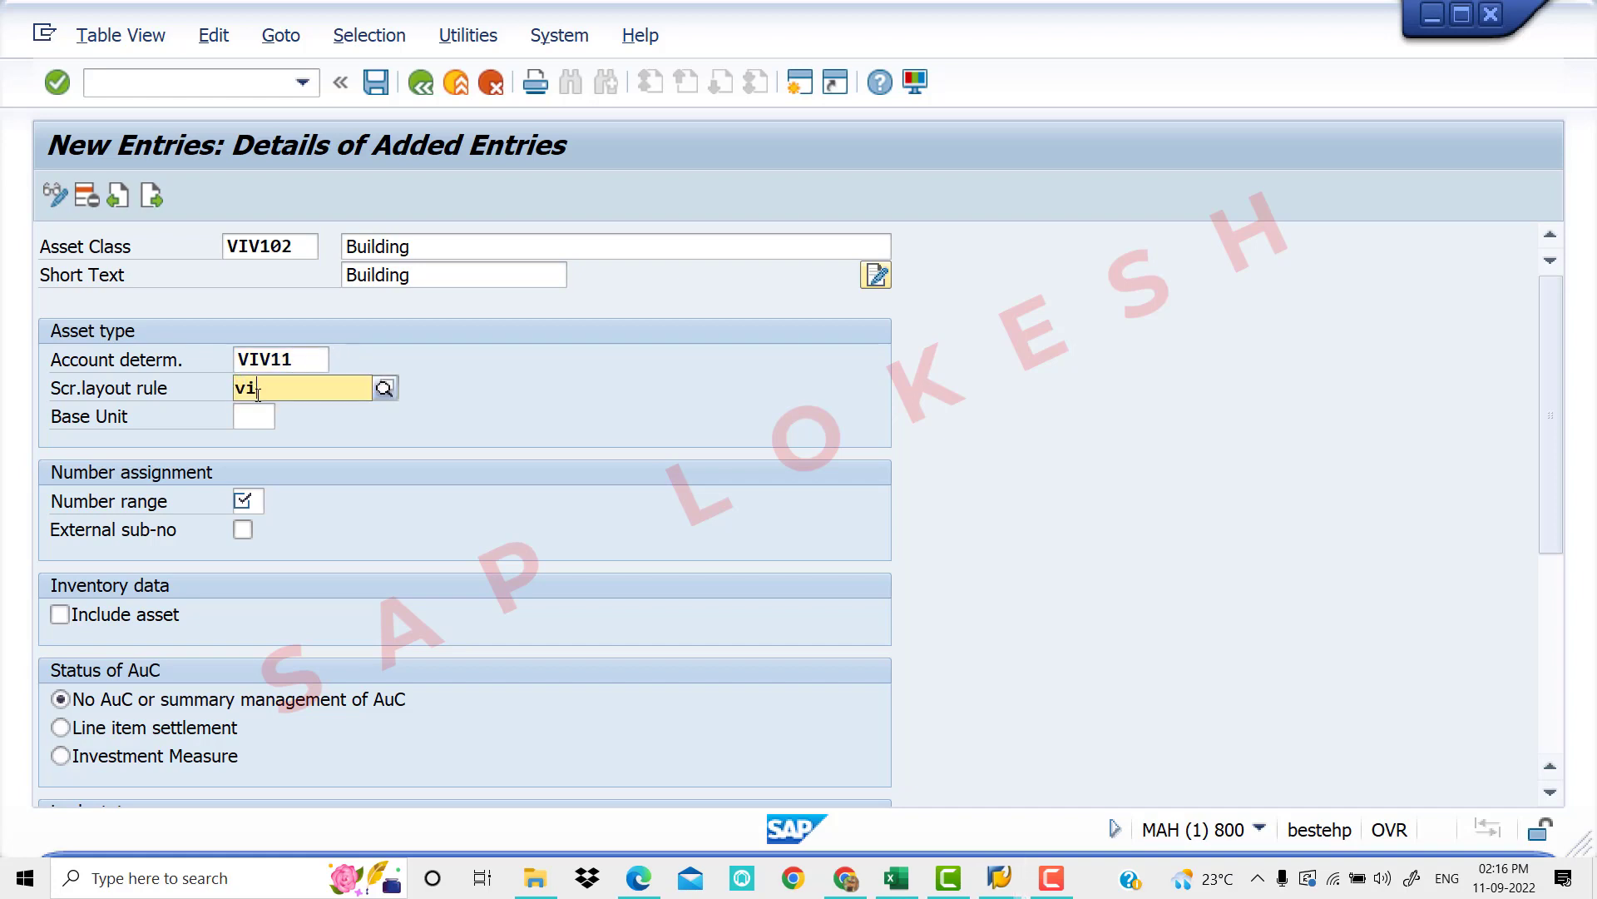
key("BackSpace")
key("BackSpace")
key("BackSpace")
key("BackSpace")
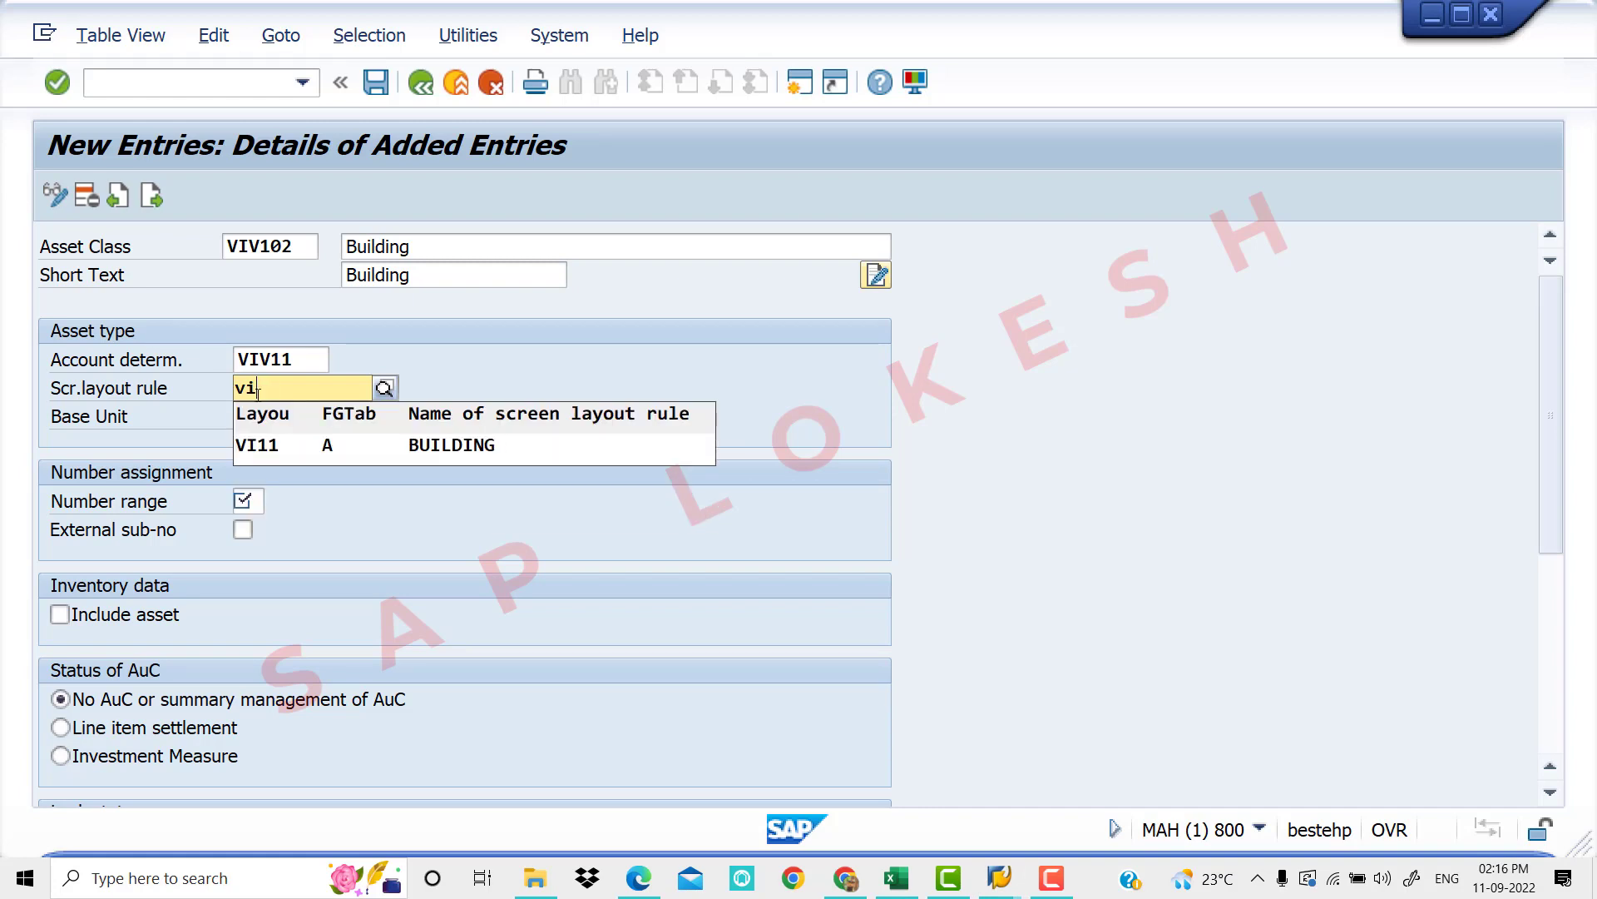
type("VIV")
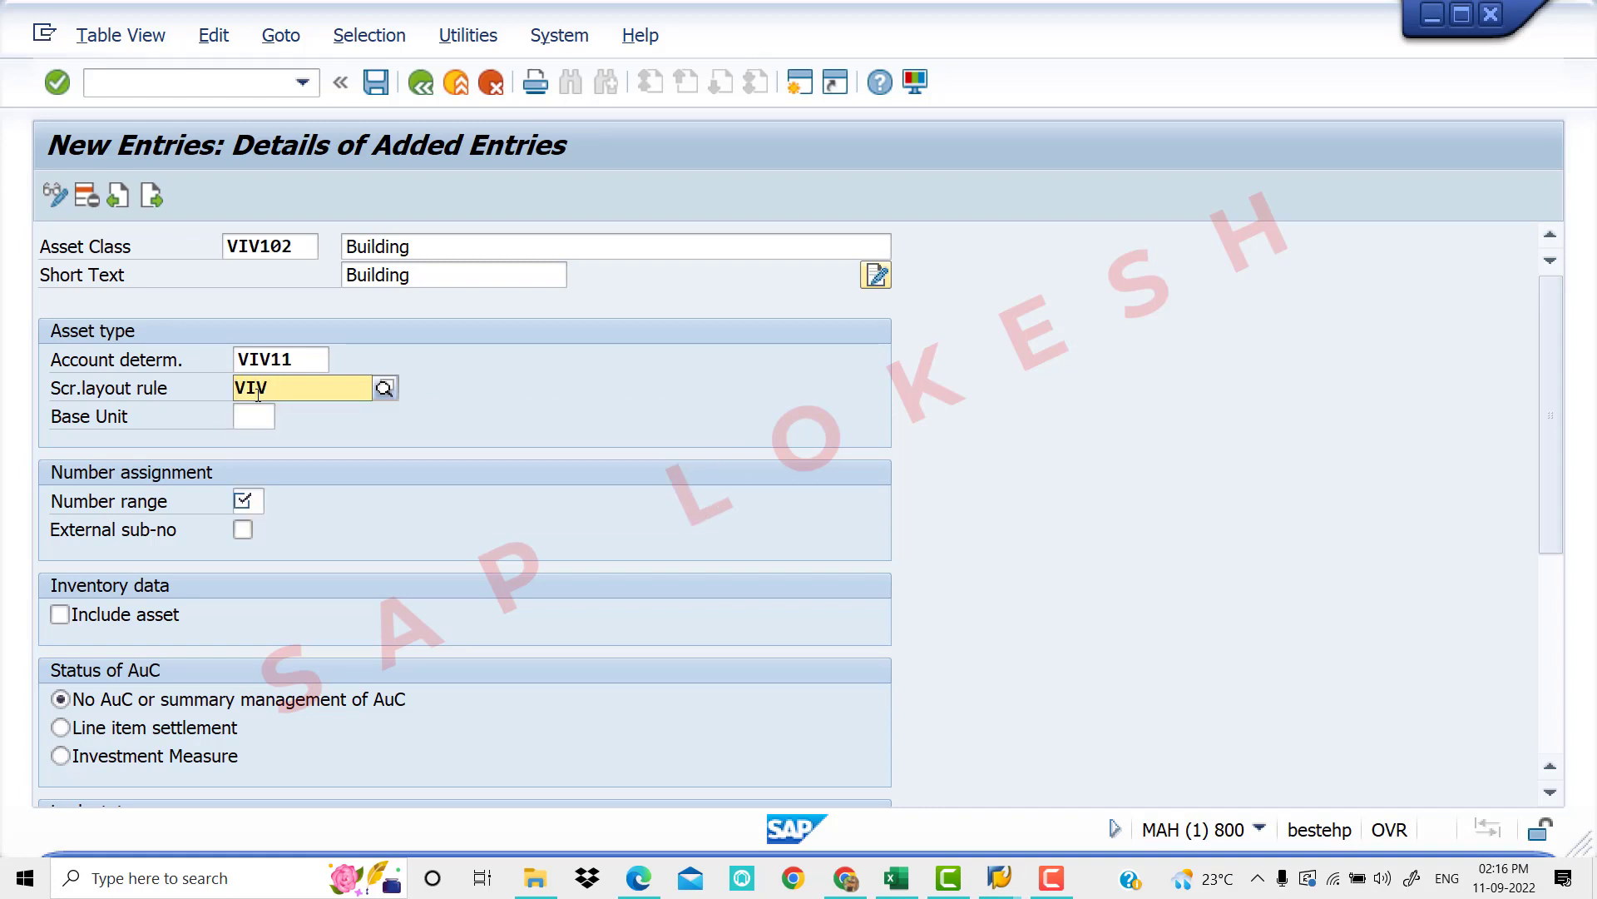
type("1")
key("BackSpace")
key("BackSpace")
type("11")
left_click(261, 443)
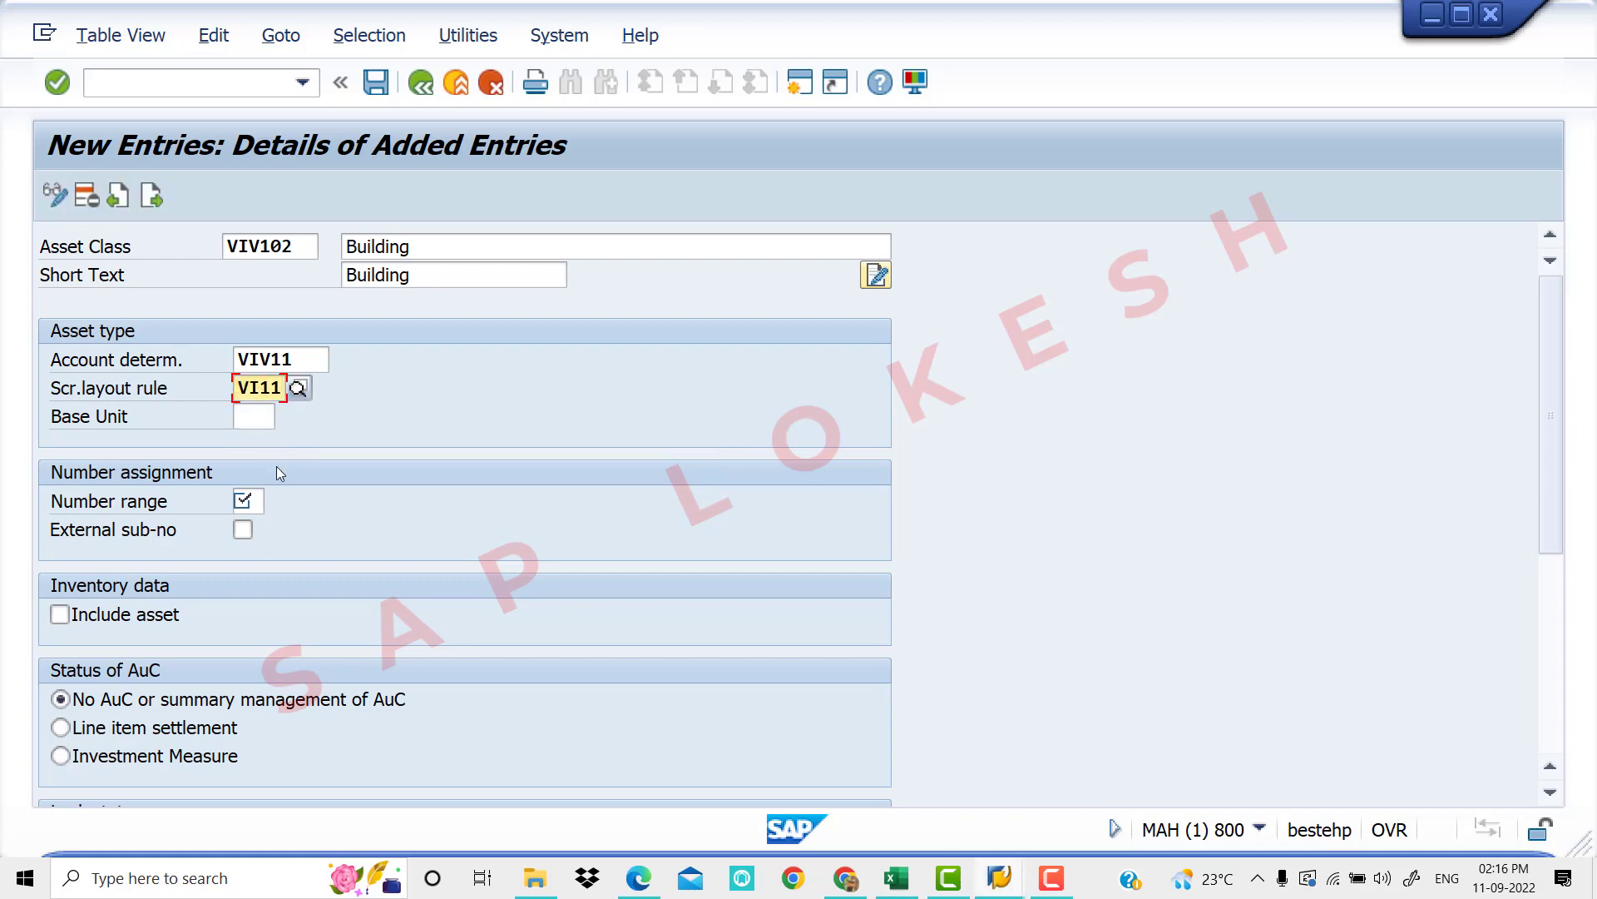
left_click(248, 500)
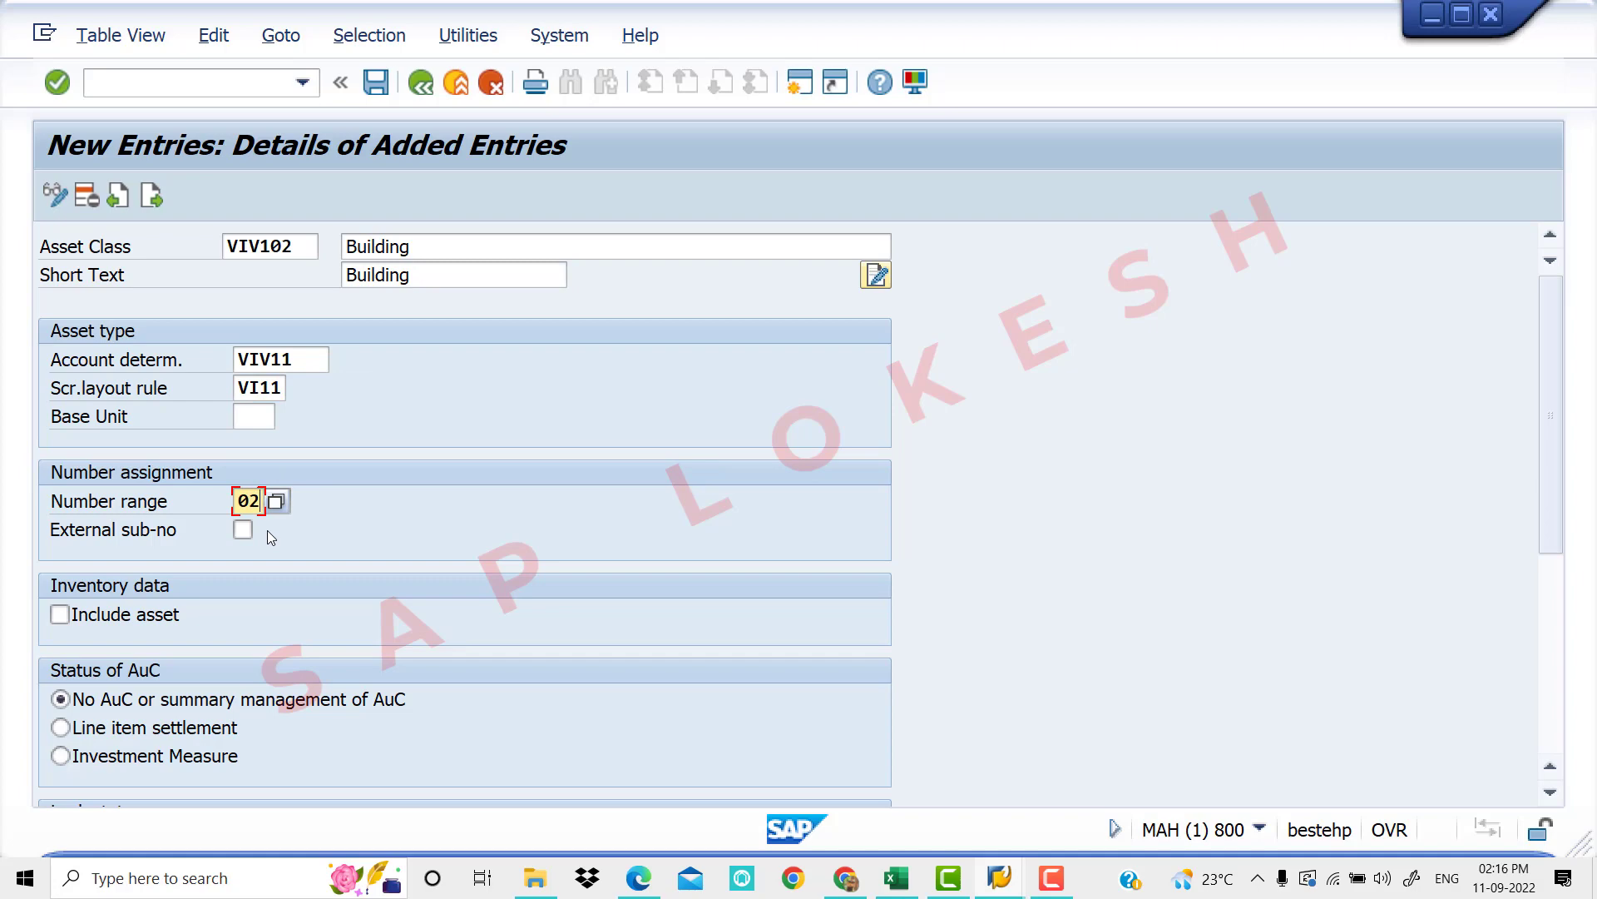
key("Tab")
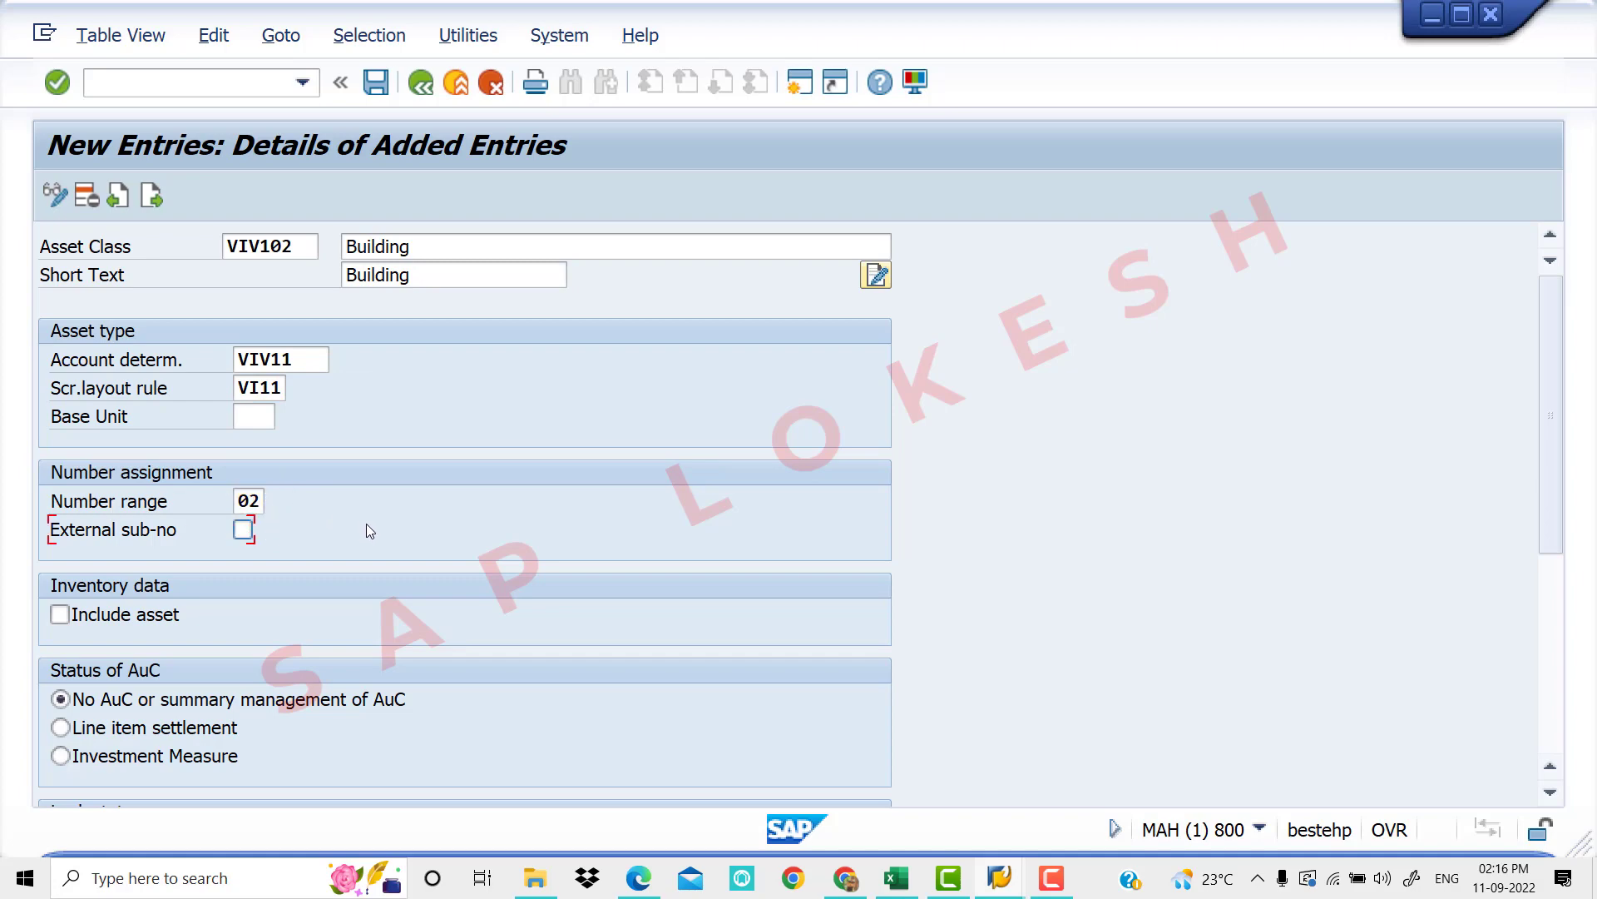
Include the asset in the inventory data, enable historical management for asset class VIV102, and save it
scroll(199, 607, "down", 1)
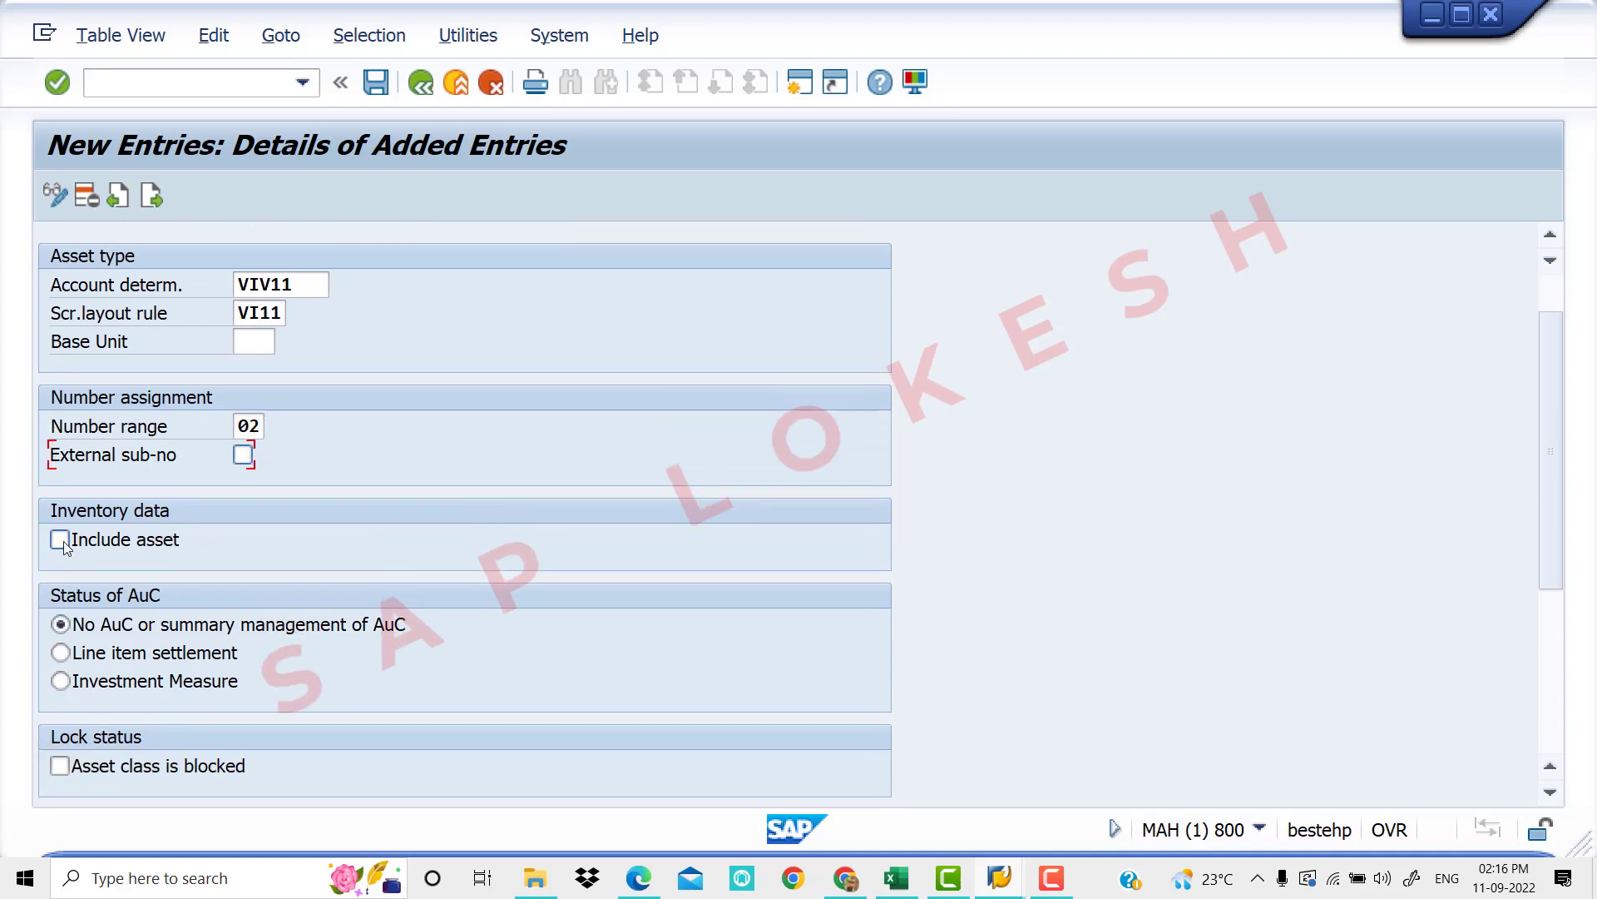
left_click(256, 517)
scroll(254, 525, "down", 2)
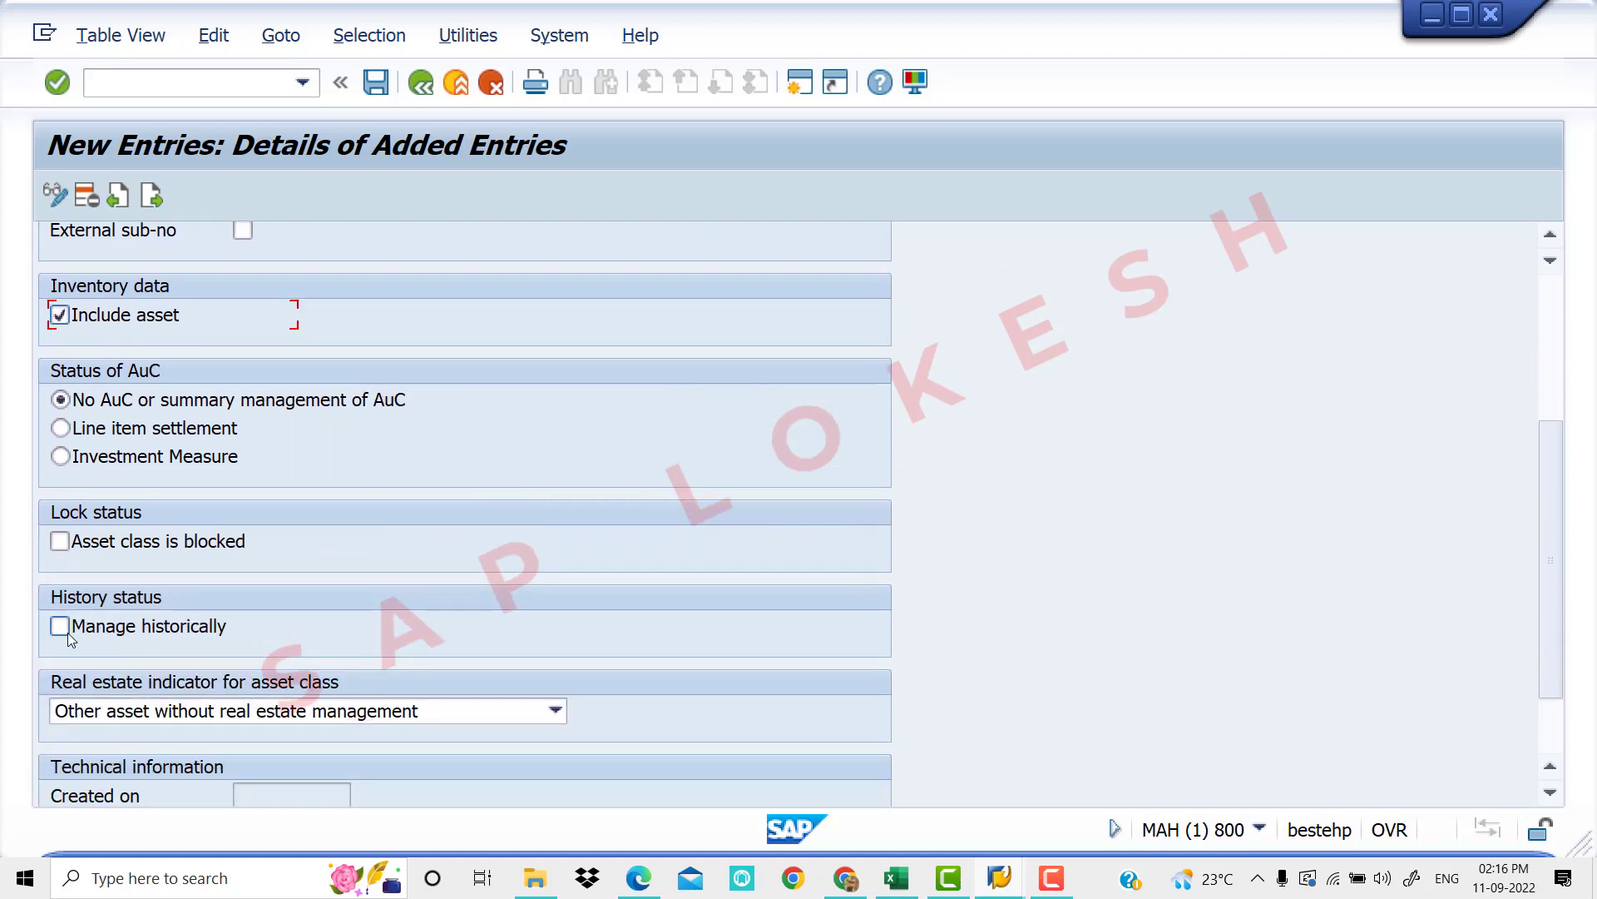
left_click(60, 628)
scroll(427, 564, "up", 3)
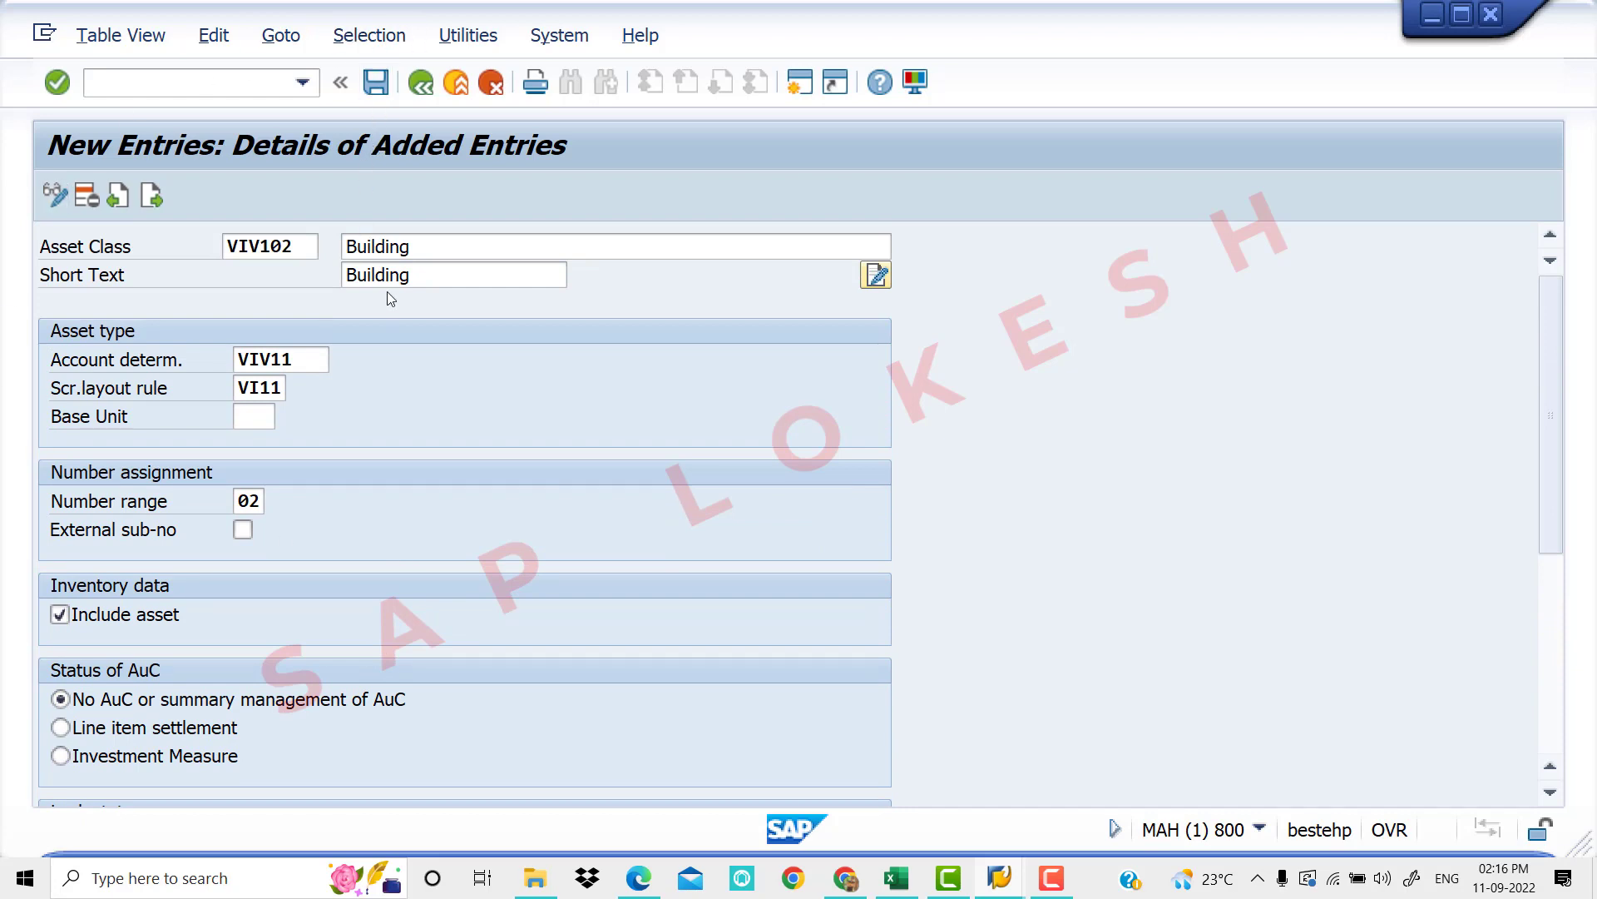
left_click(383, 82)
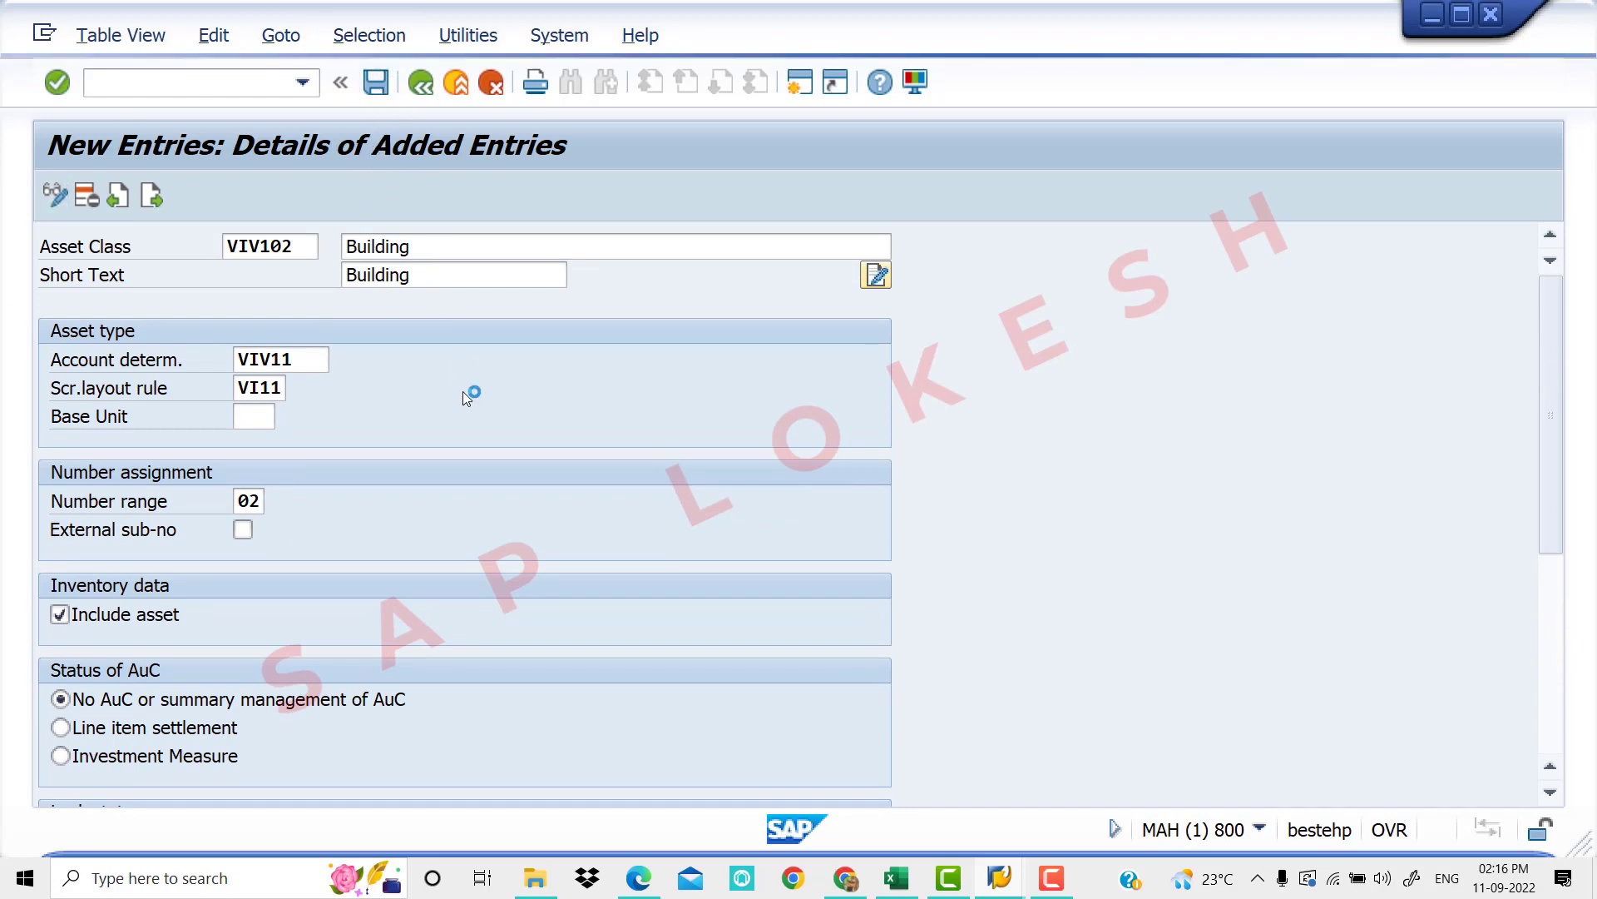
Switch to the Excel configuration list and record VIV102 in cell E12, beside VI101
left_click(897, 880)
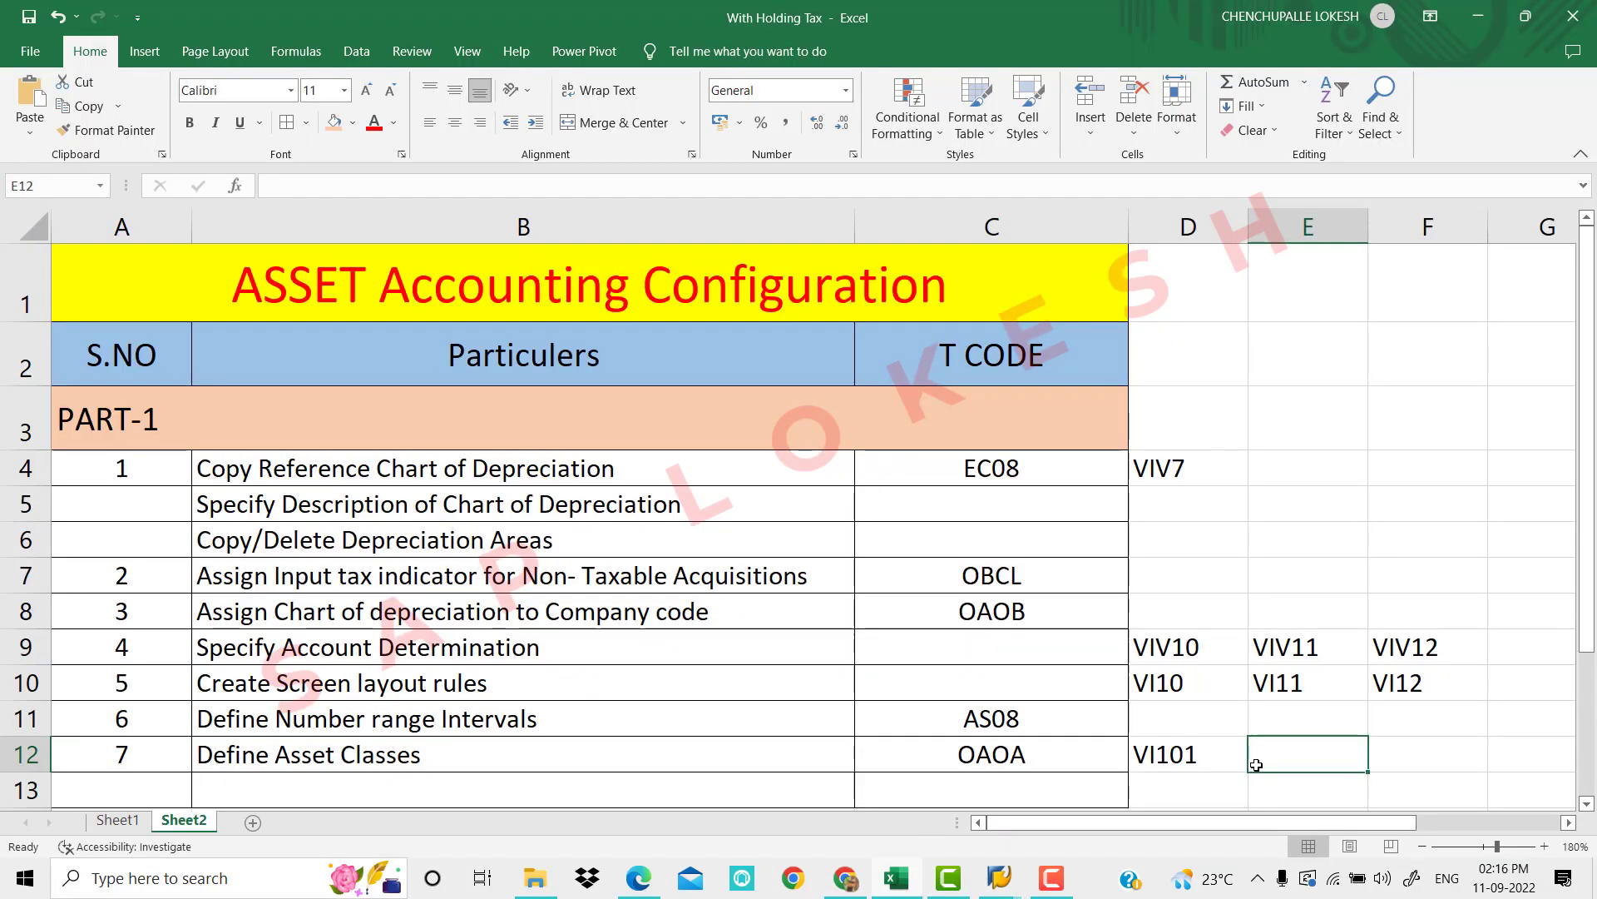
type("V")
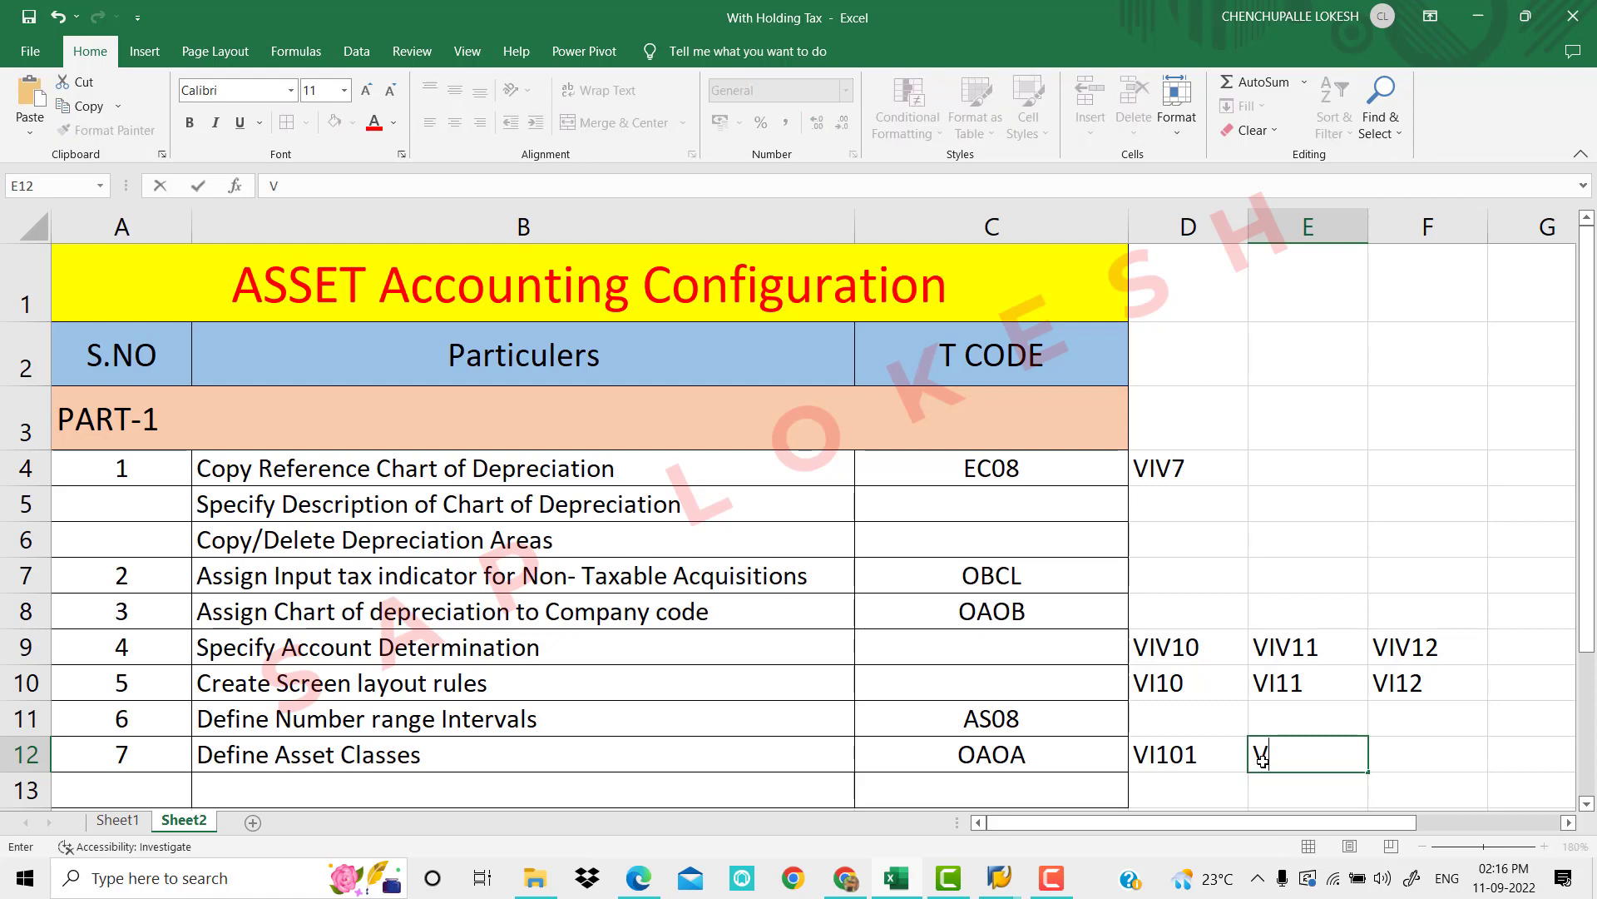
type("IV102")
key("Tab")
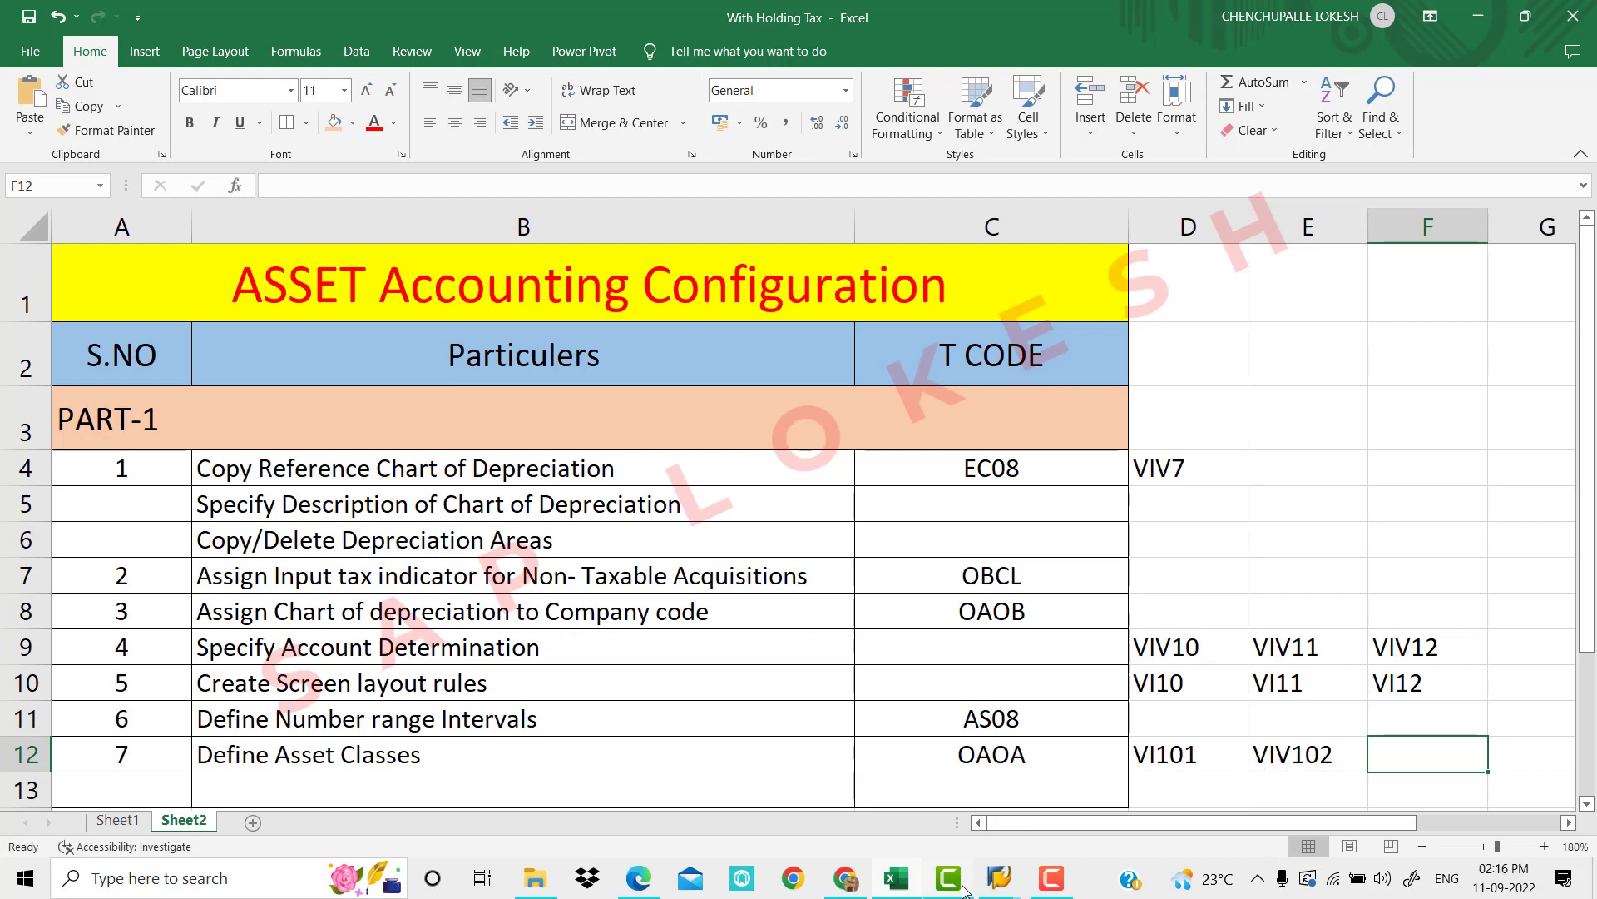
Switch back to SAP and start a new asset class VIV103 with the description and short text Plant
mouse_move(1002, 880)
left_click(1048, 824)
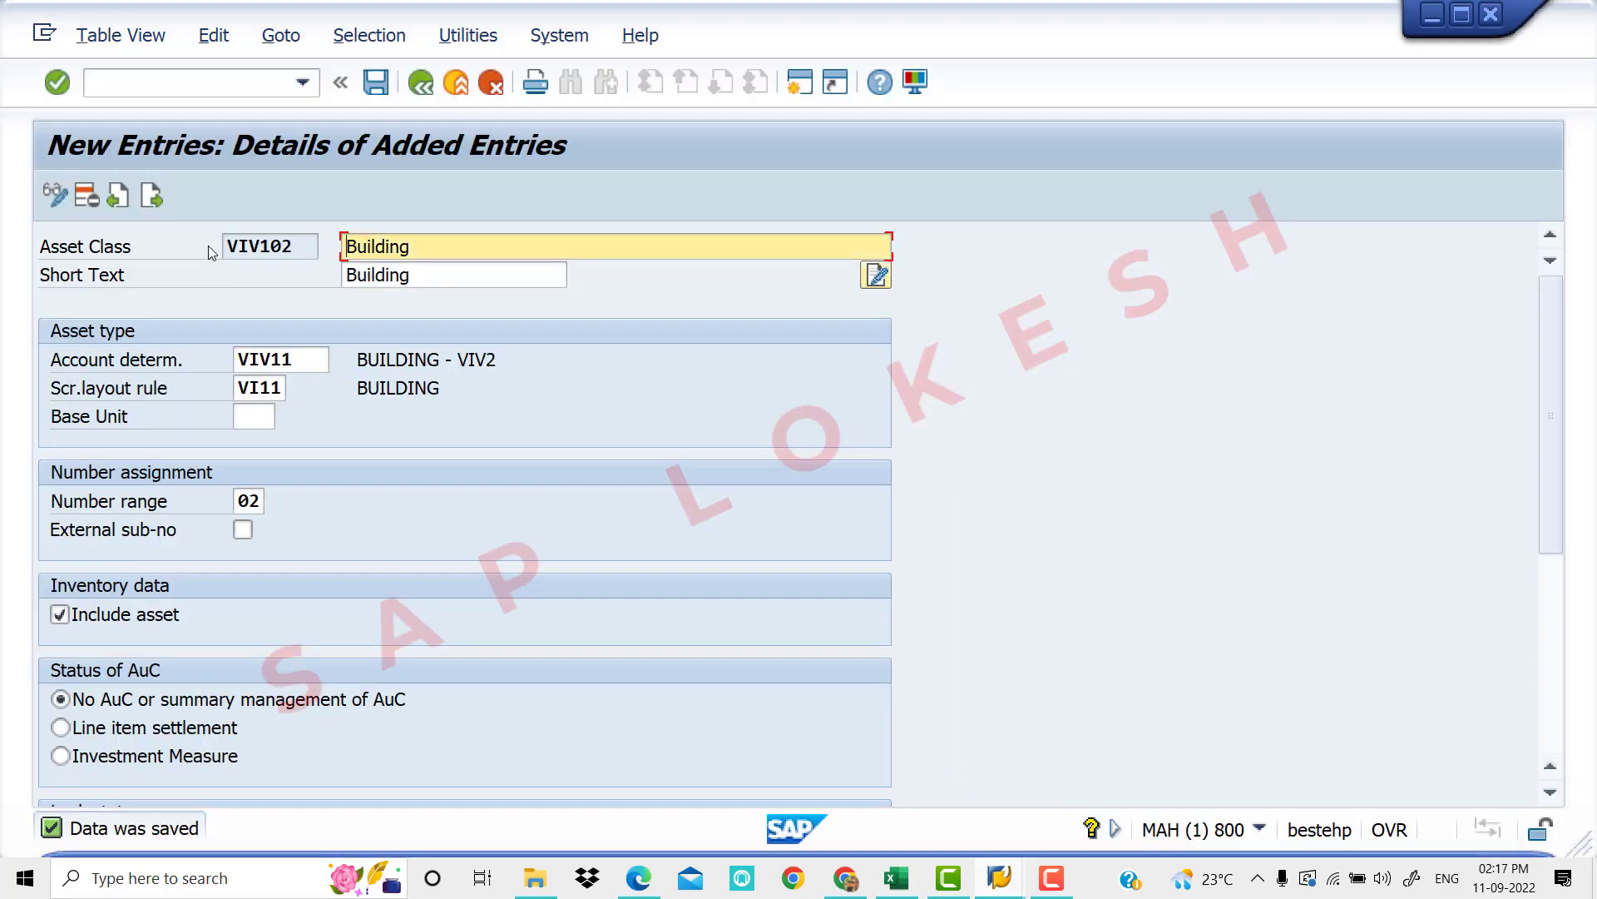
left_click(153, 197)
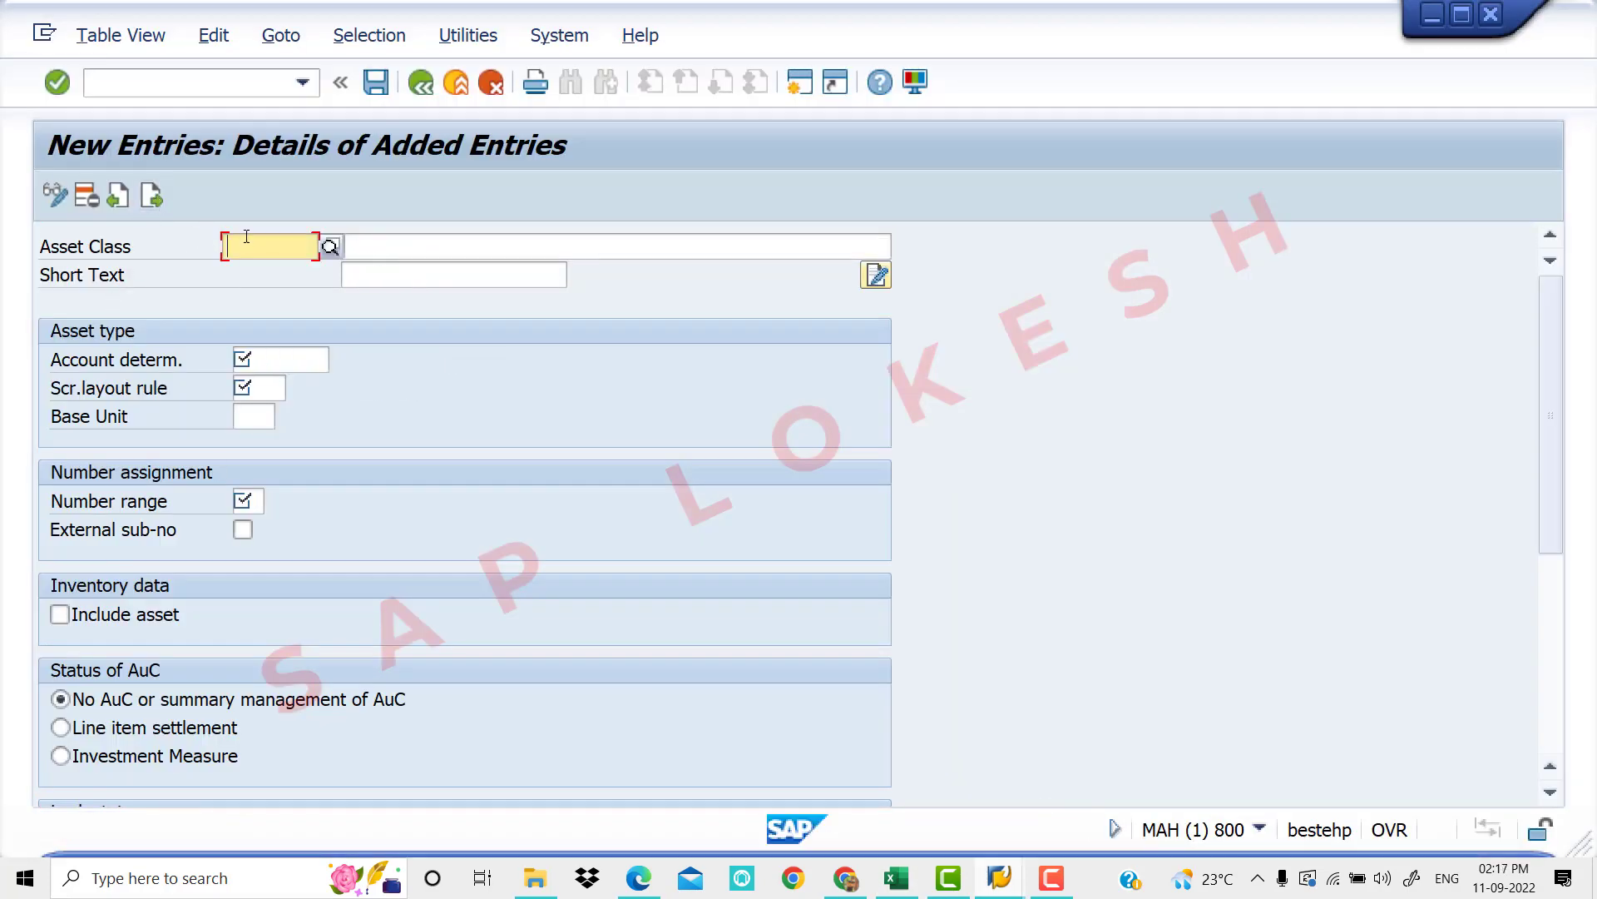
type("VIV")
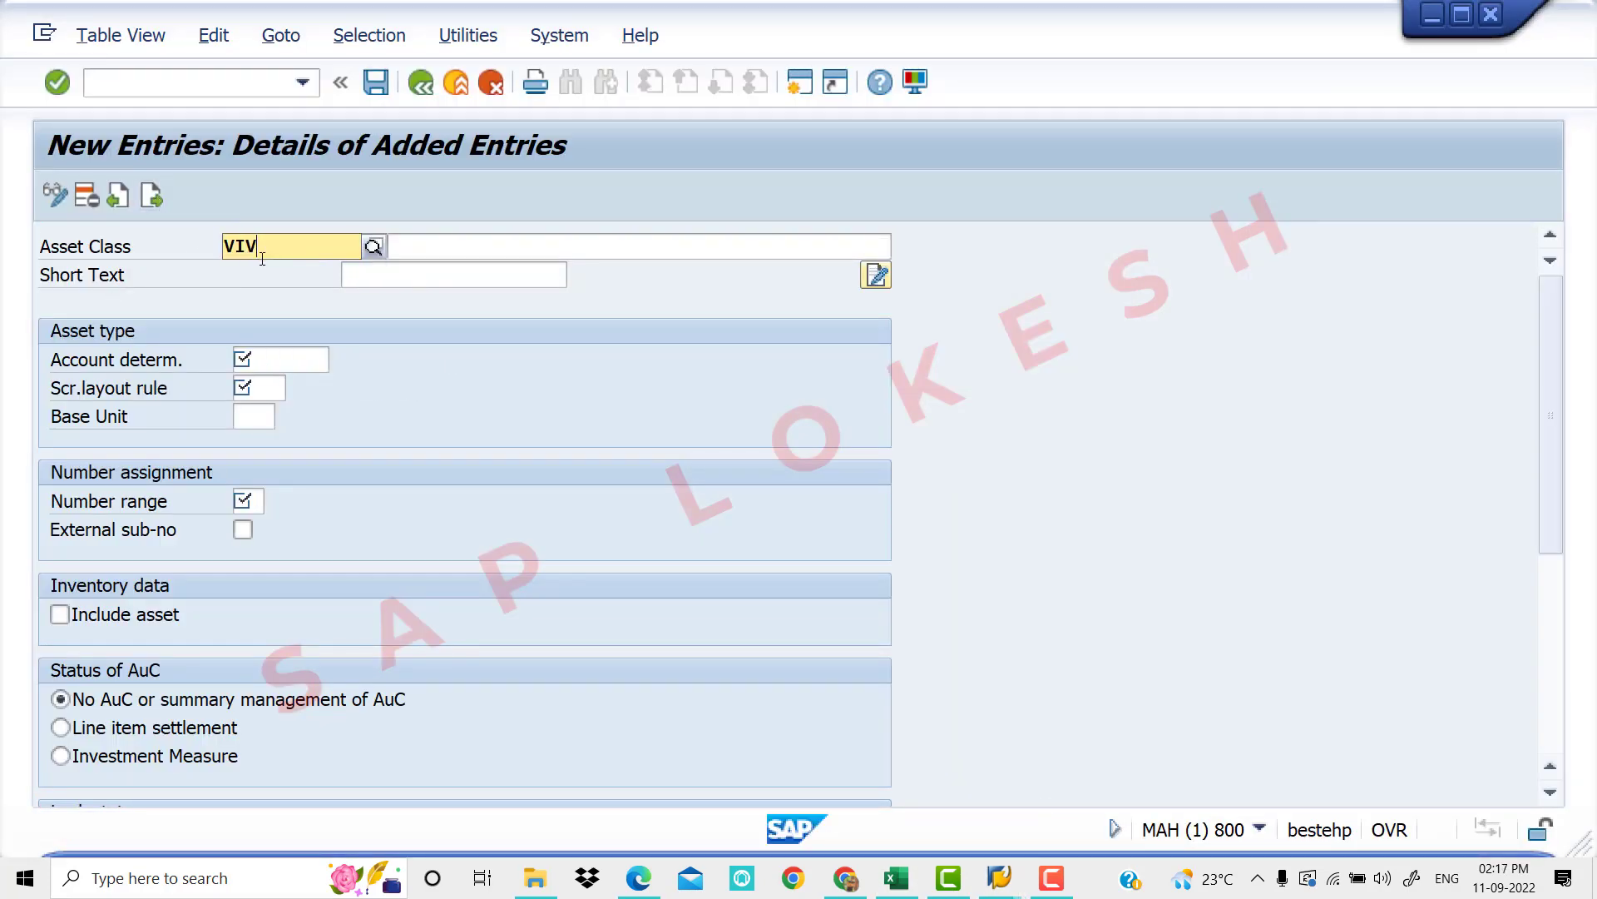
type("103")
left_click(417, 247)
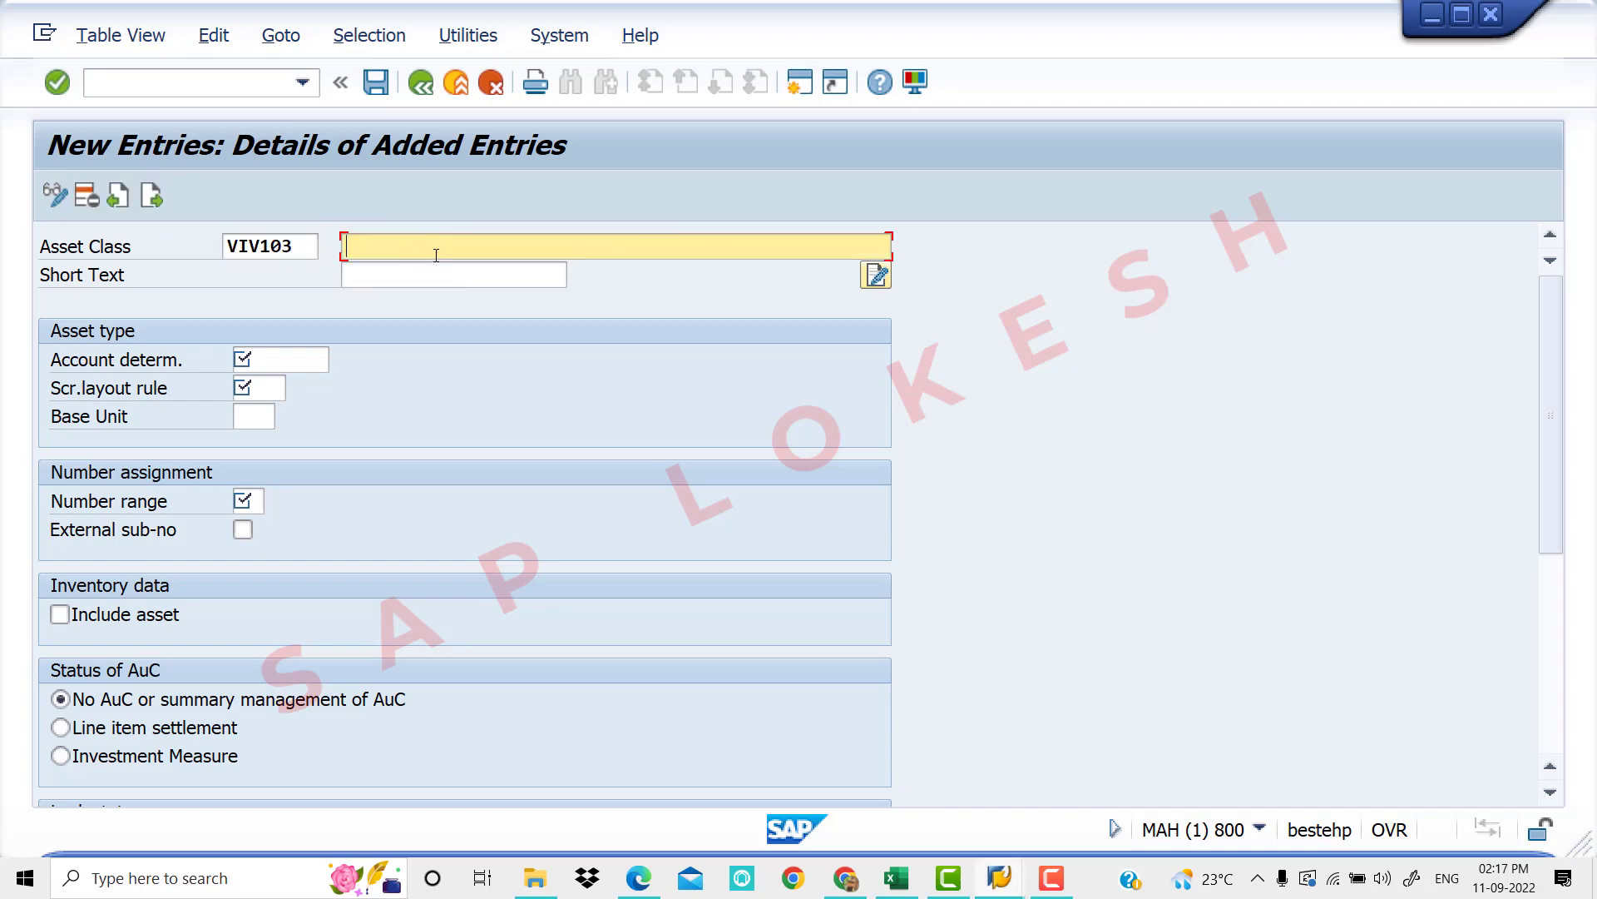
type("Pa")
left_click(419, 281)
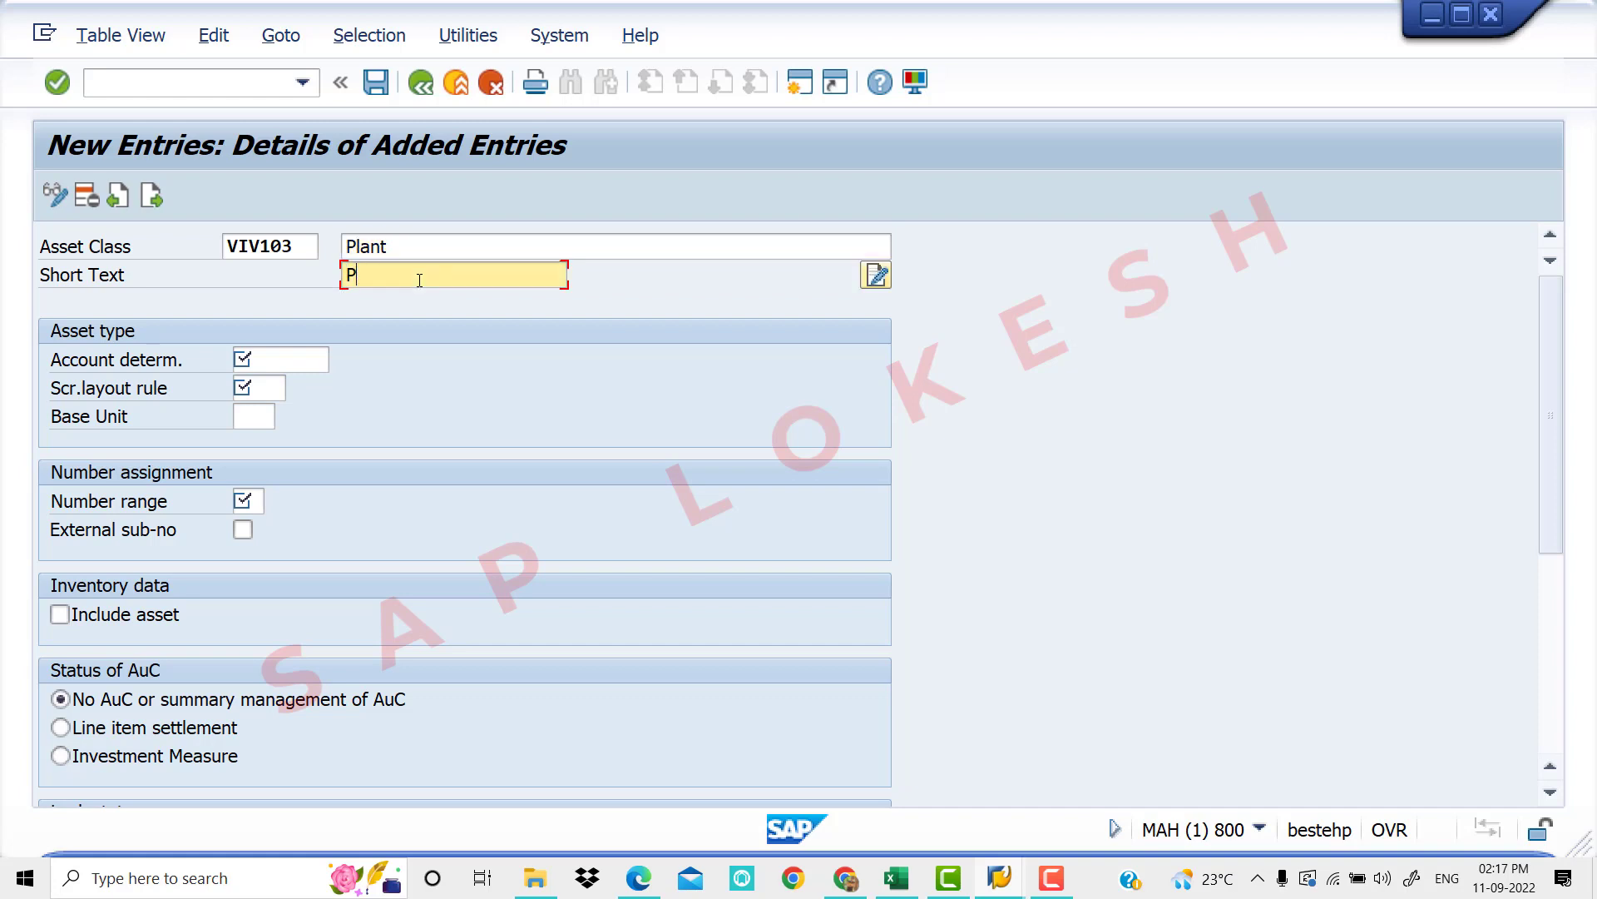
type("Plant")
Try VIV13 as the account determination of asset class VIV103
left_click(290, 350)
type("v")
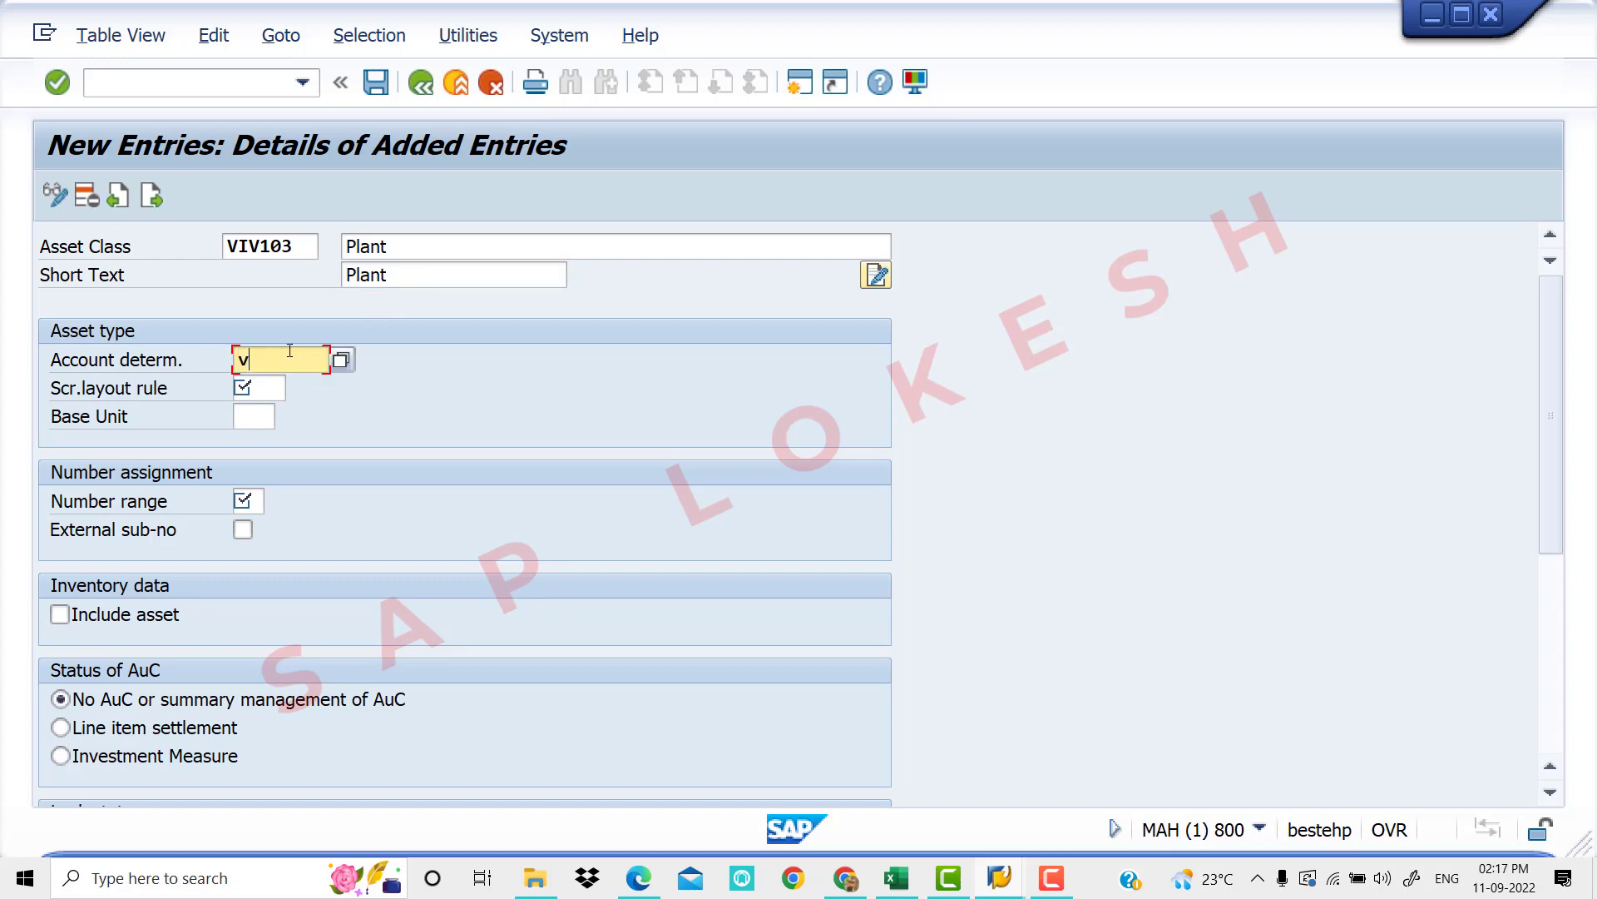
type("i")
key("BackSpace")
key("BackSpace")
type("VI")
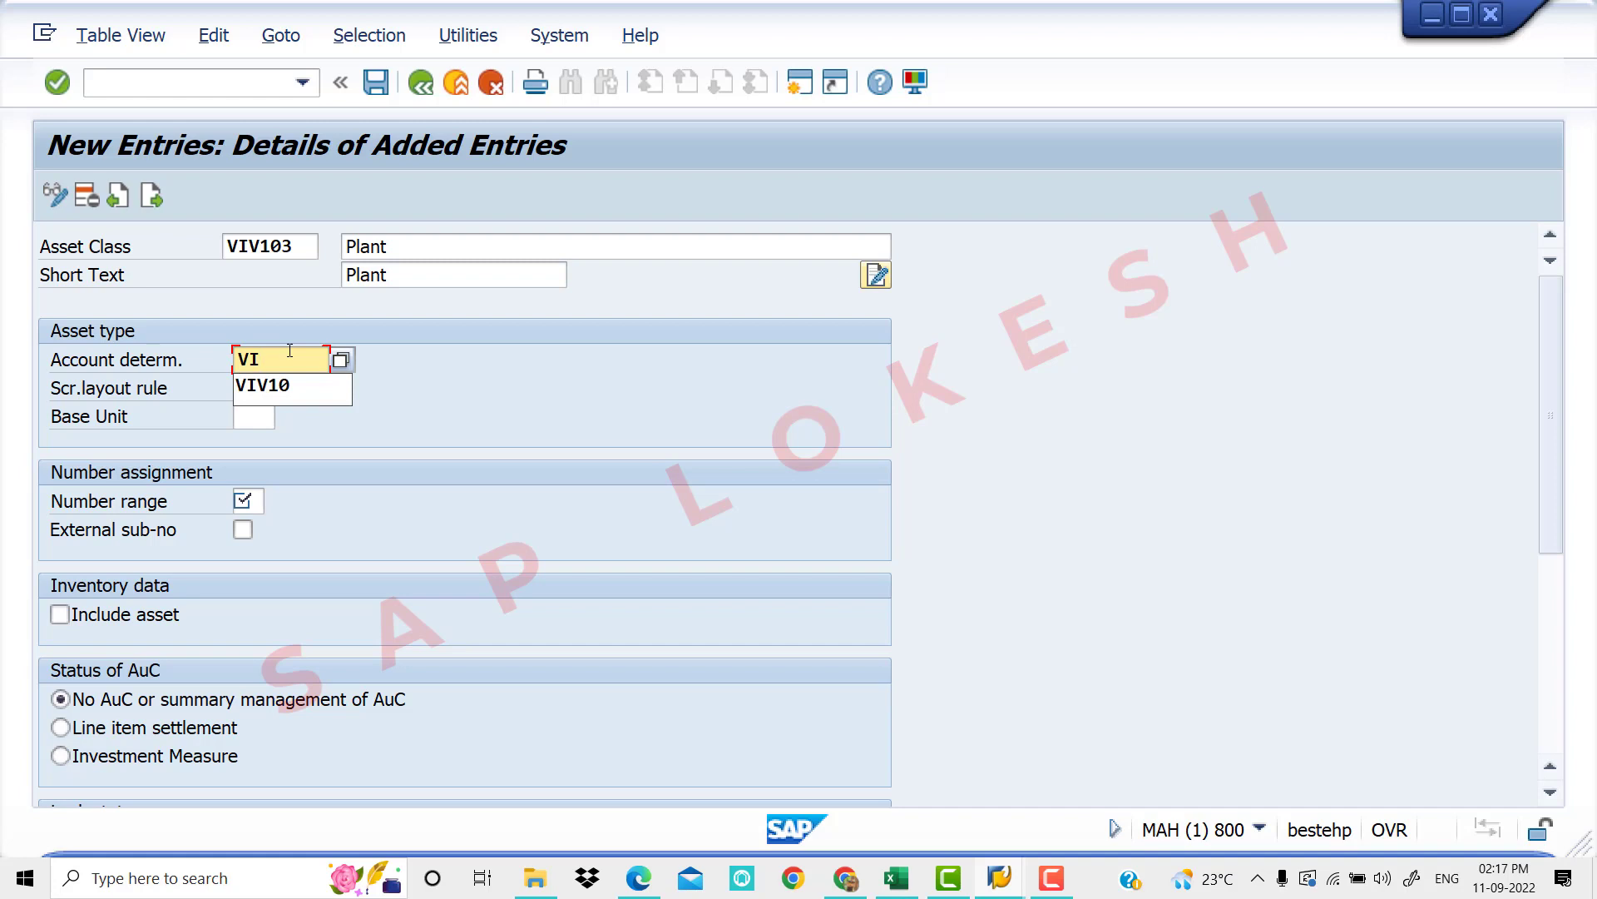
type("V13")
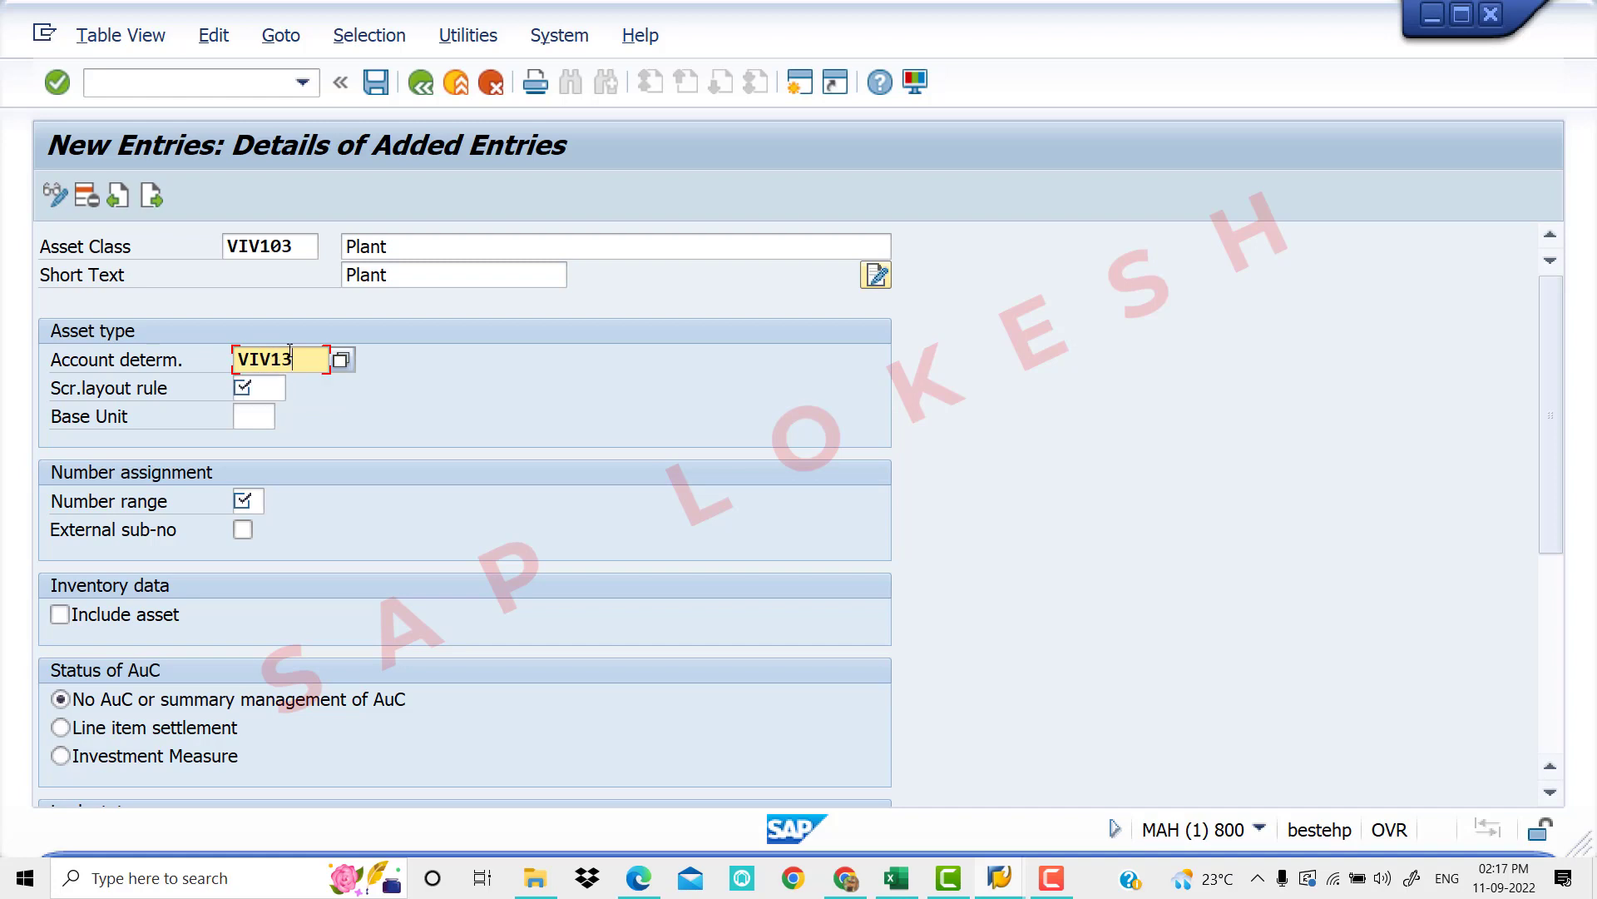
Check the screen layout rules recorded in Excel, and set asset class VIV103's rule to VI12 and number range to 03
left_click(261, 386)
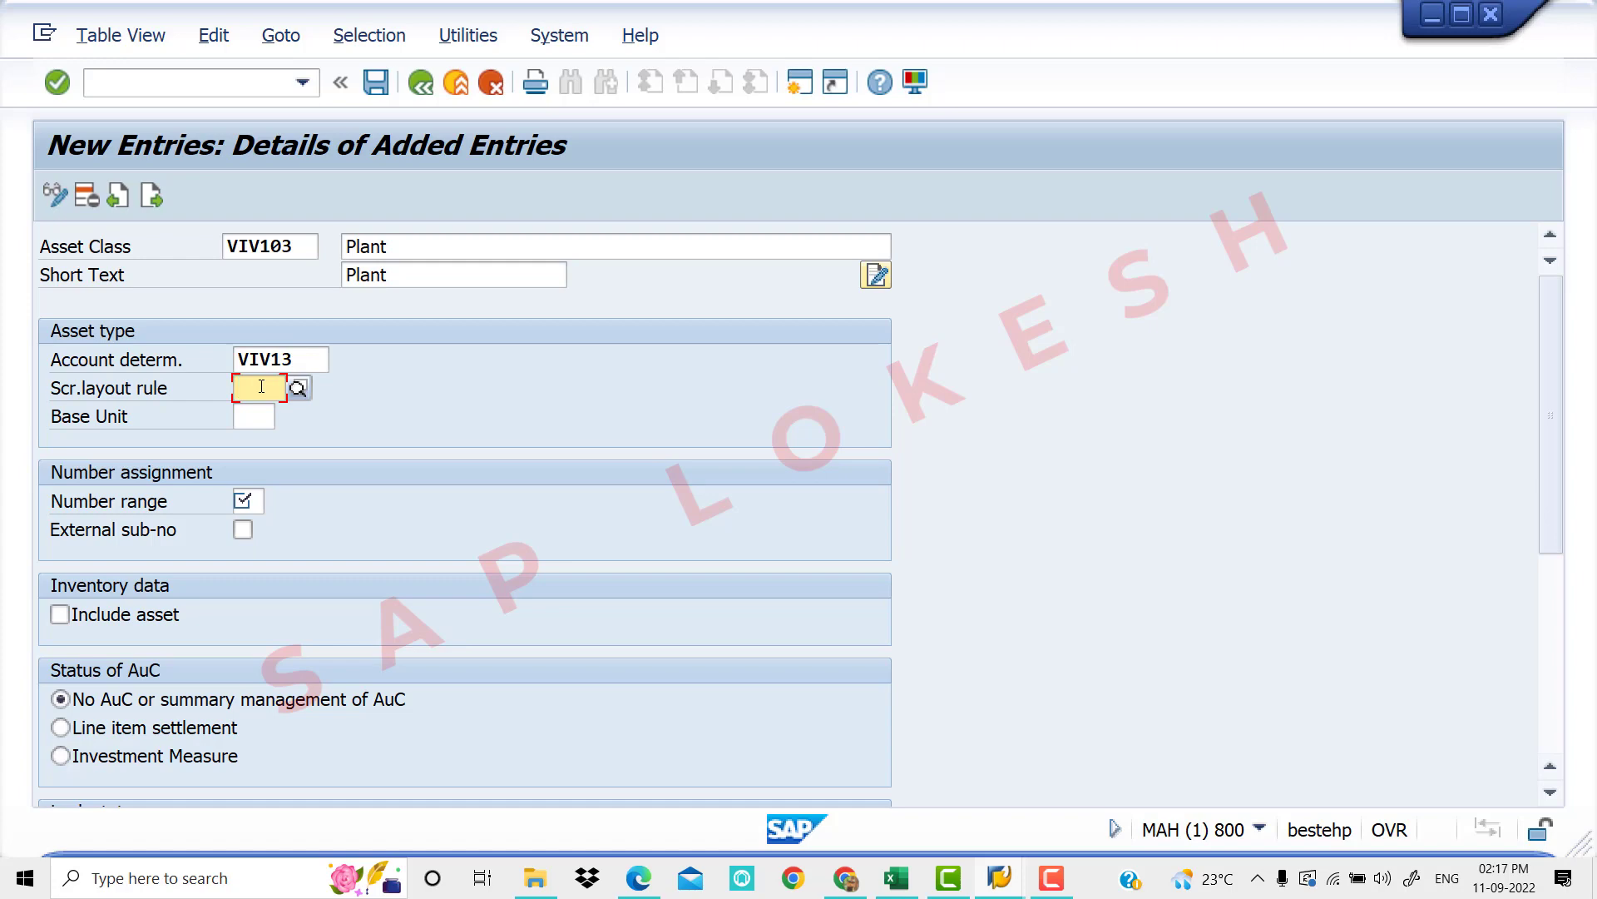
type("VI13")
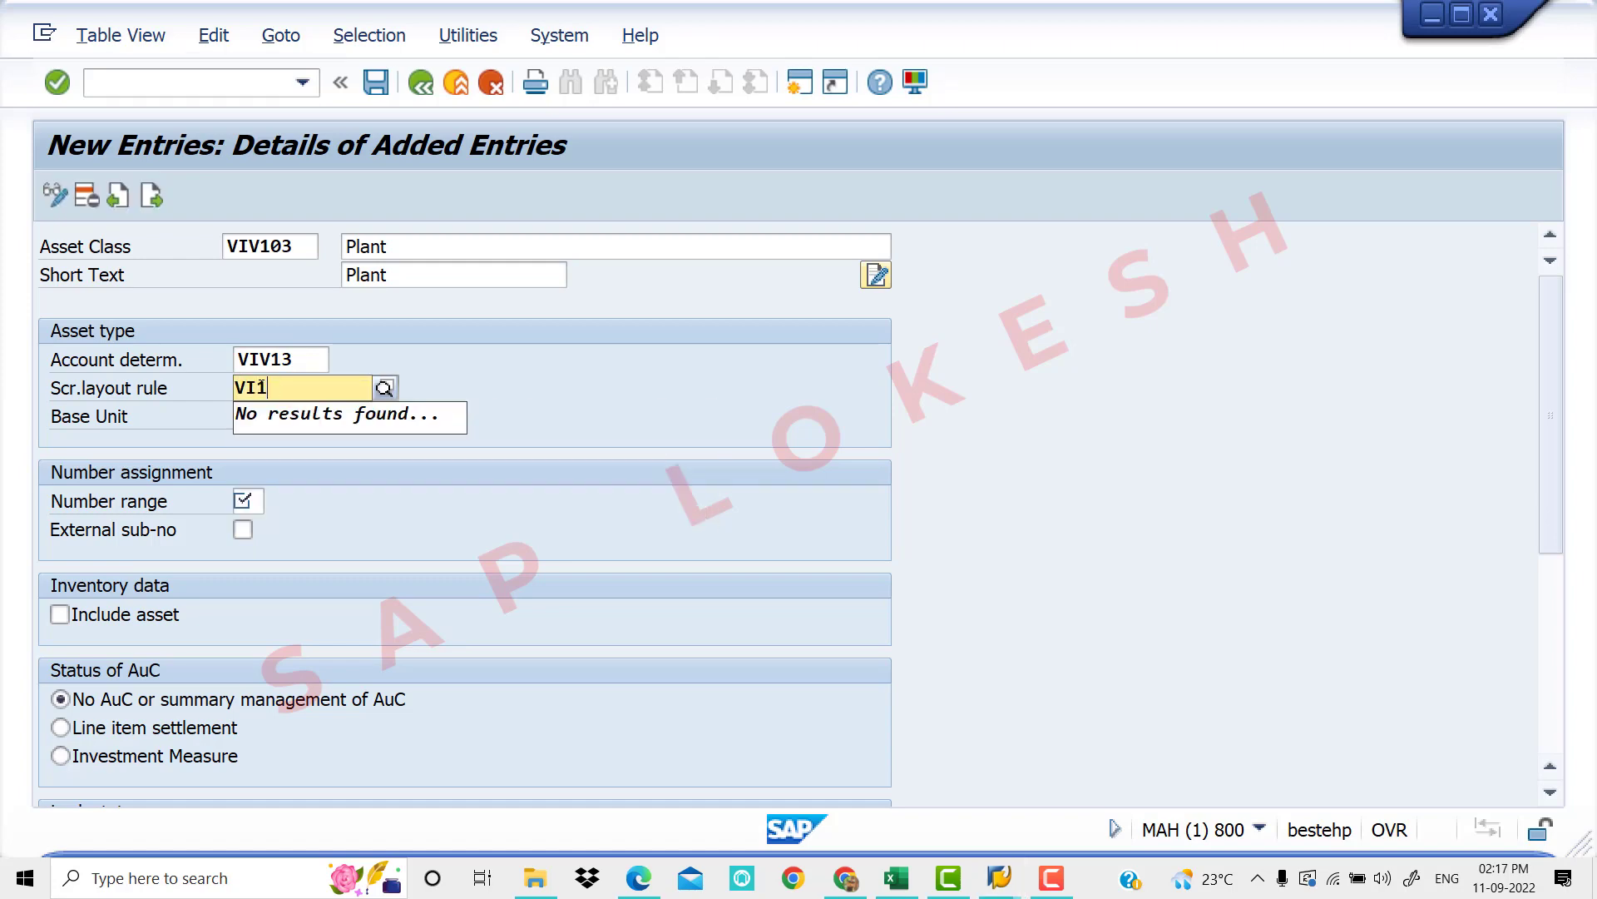
left_click(899, 881)
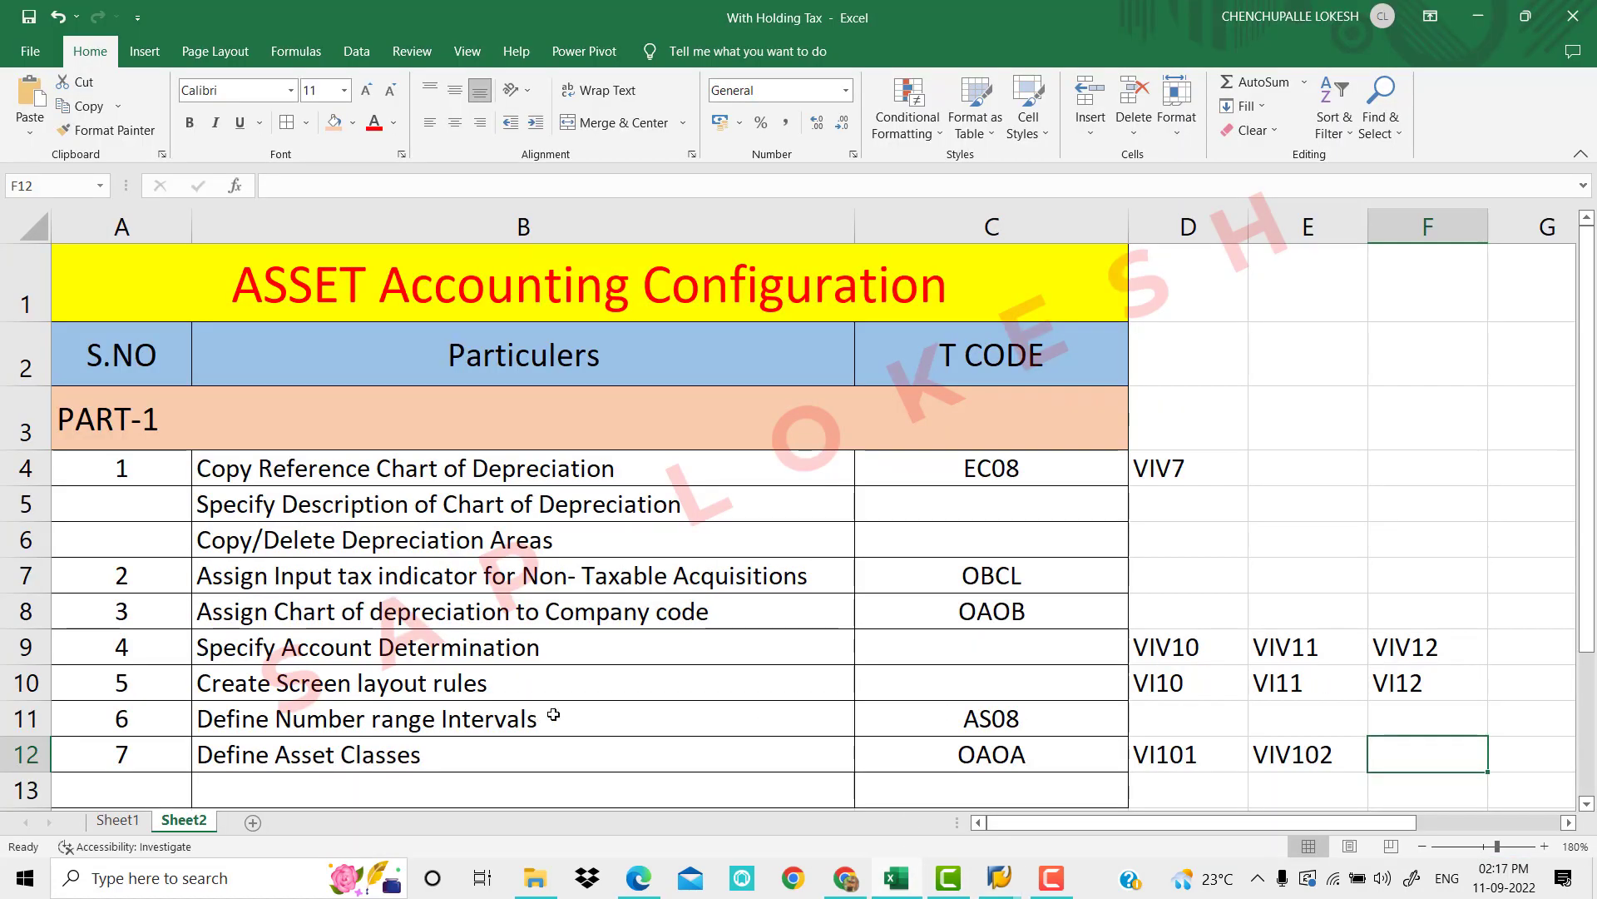
key("alt+Tab")
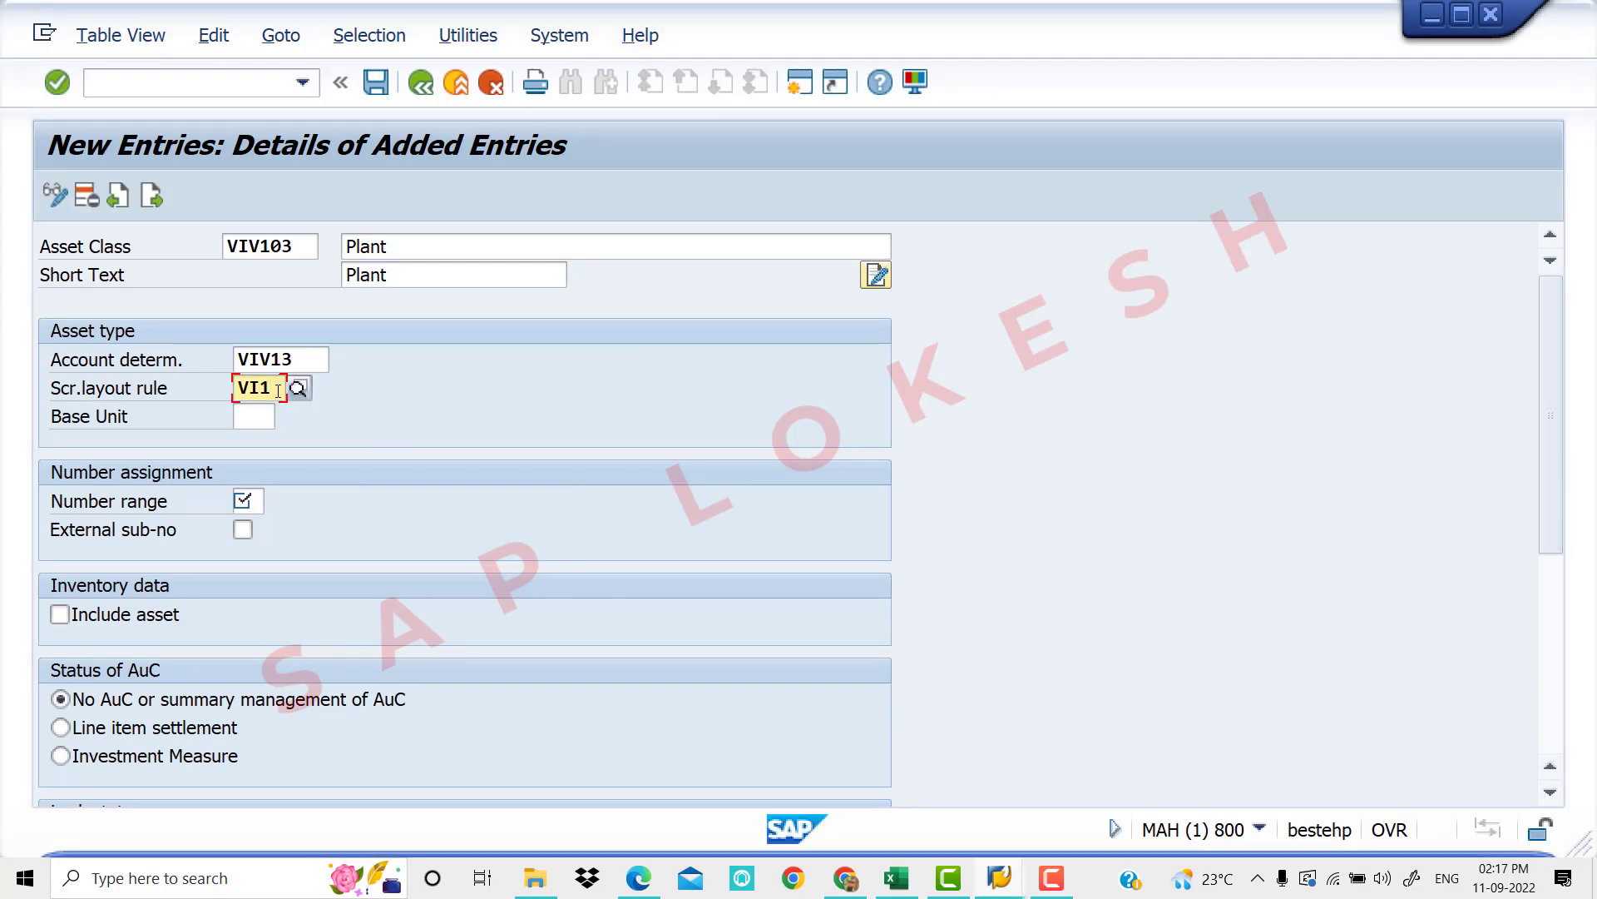
type("2")
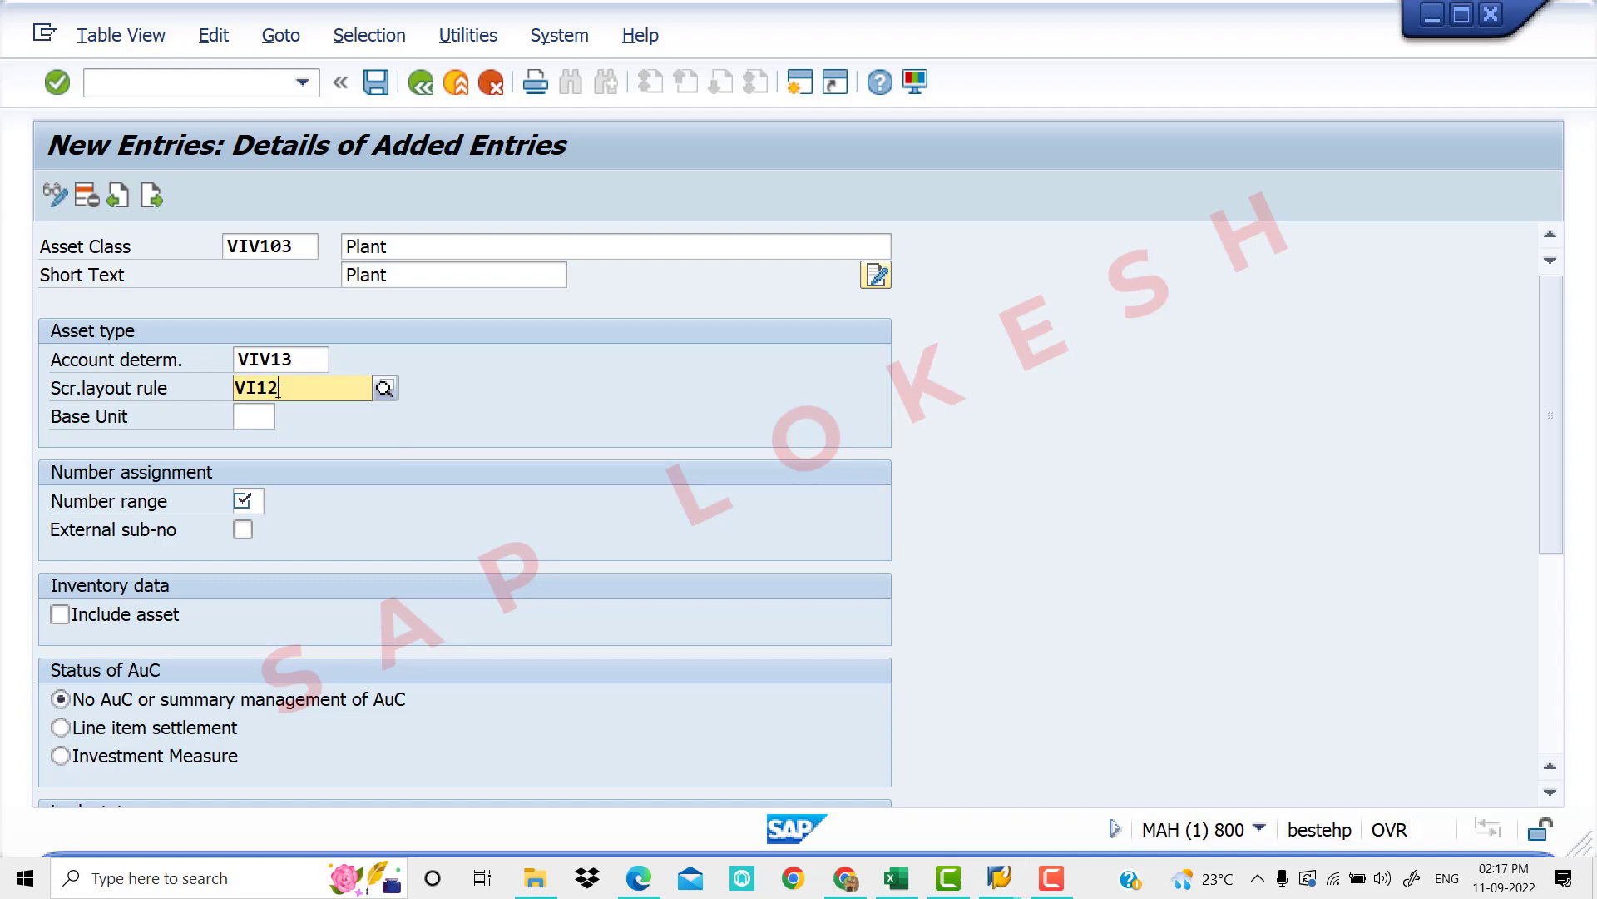
key("Tab")
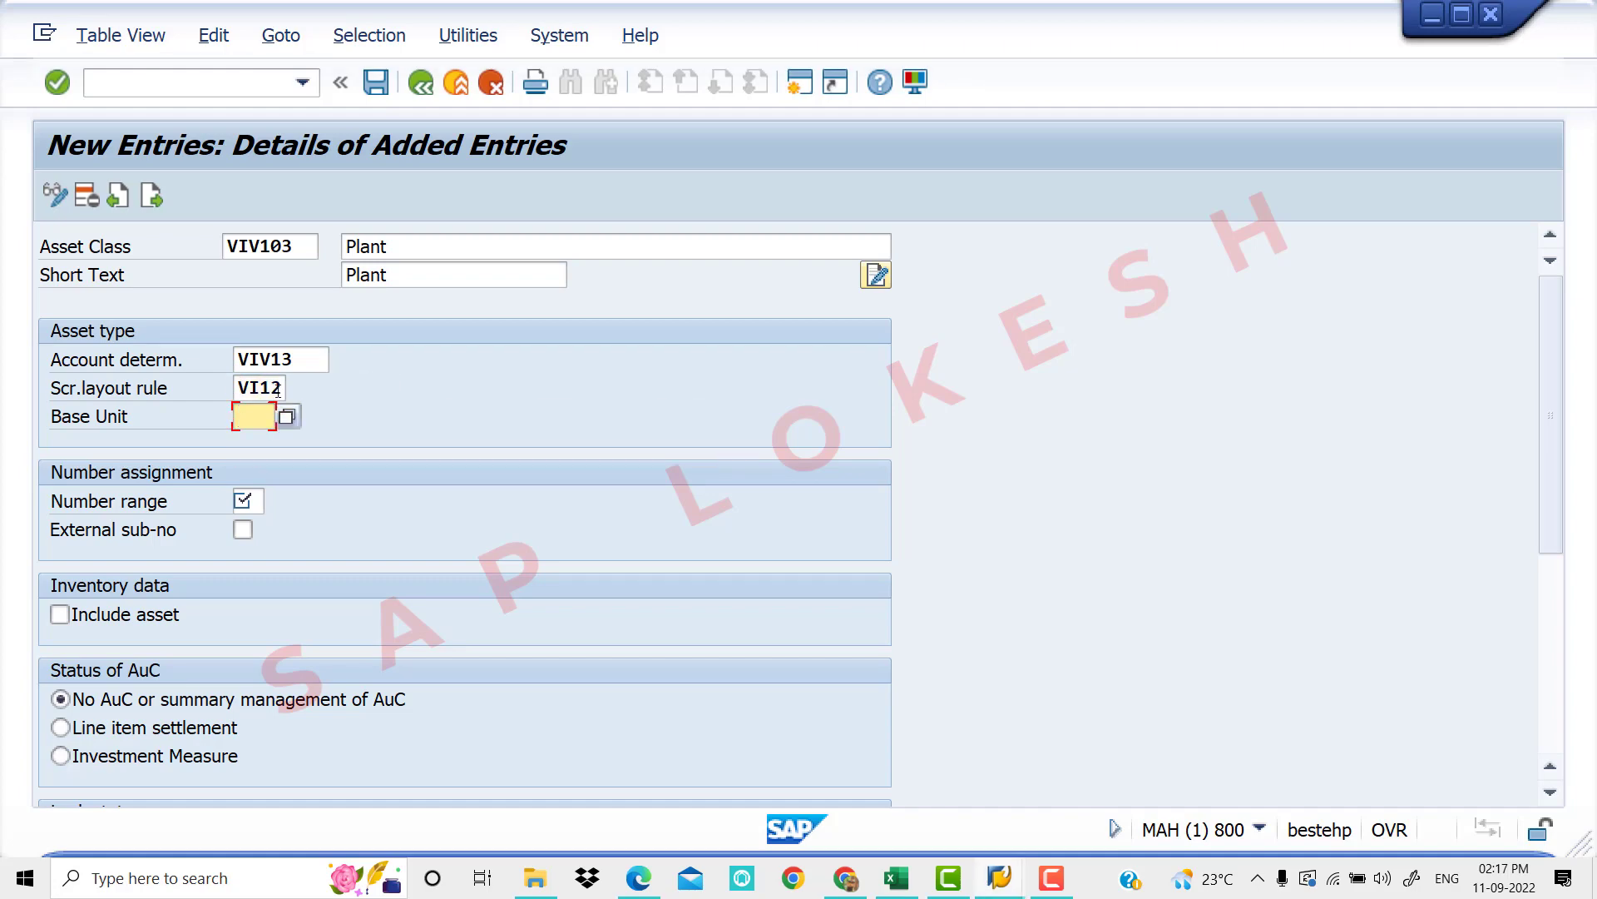
left_click(251, 499)
type("03")
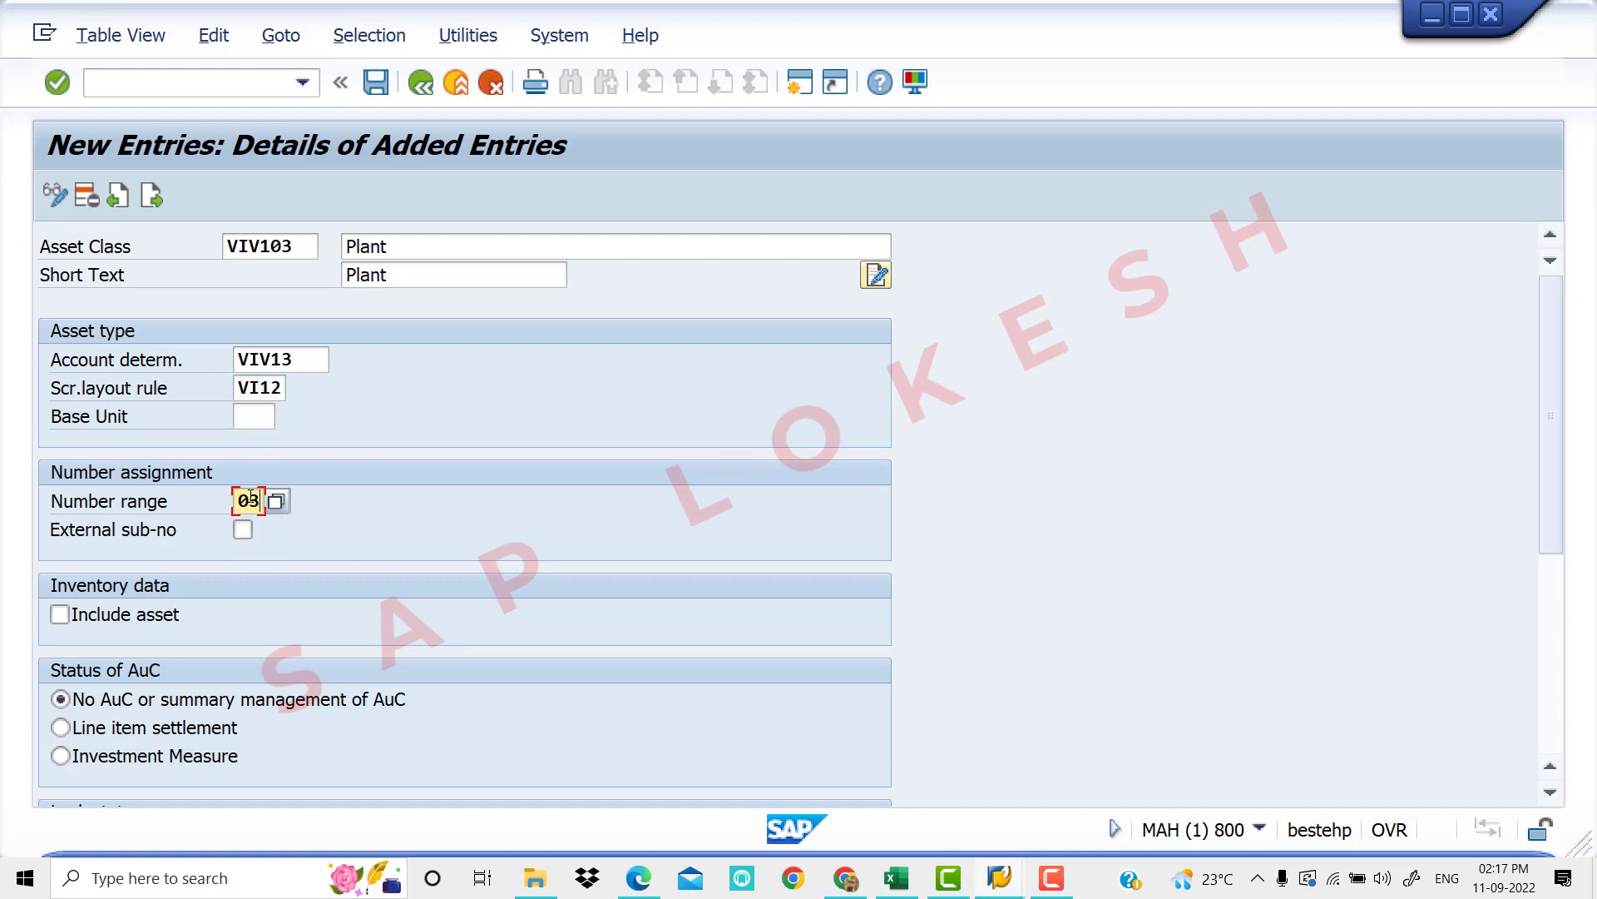
Include the asset in the inventory data, enable historical management for asset class VIV103, and try to save it
left_click(59, 614)
scroll(345, 559, "down", 3)
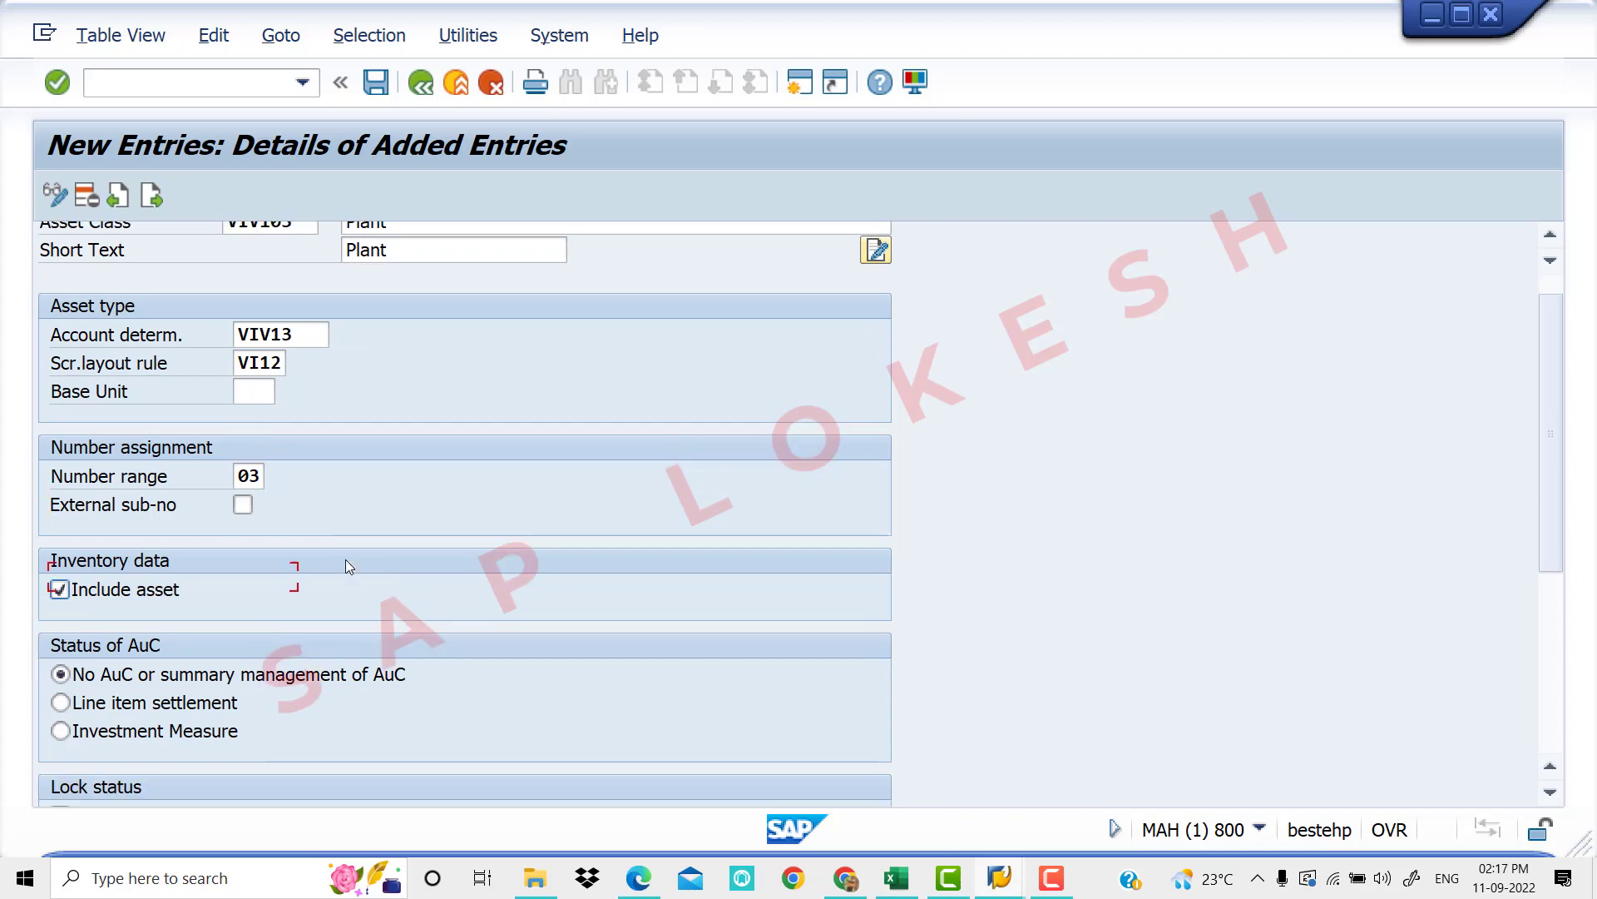
scroll(249, 607, "down", 3)
left_click(59, 590)
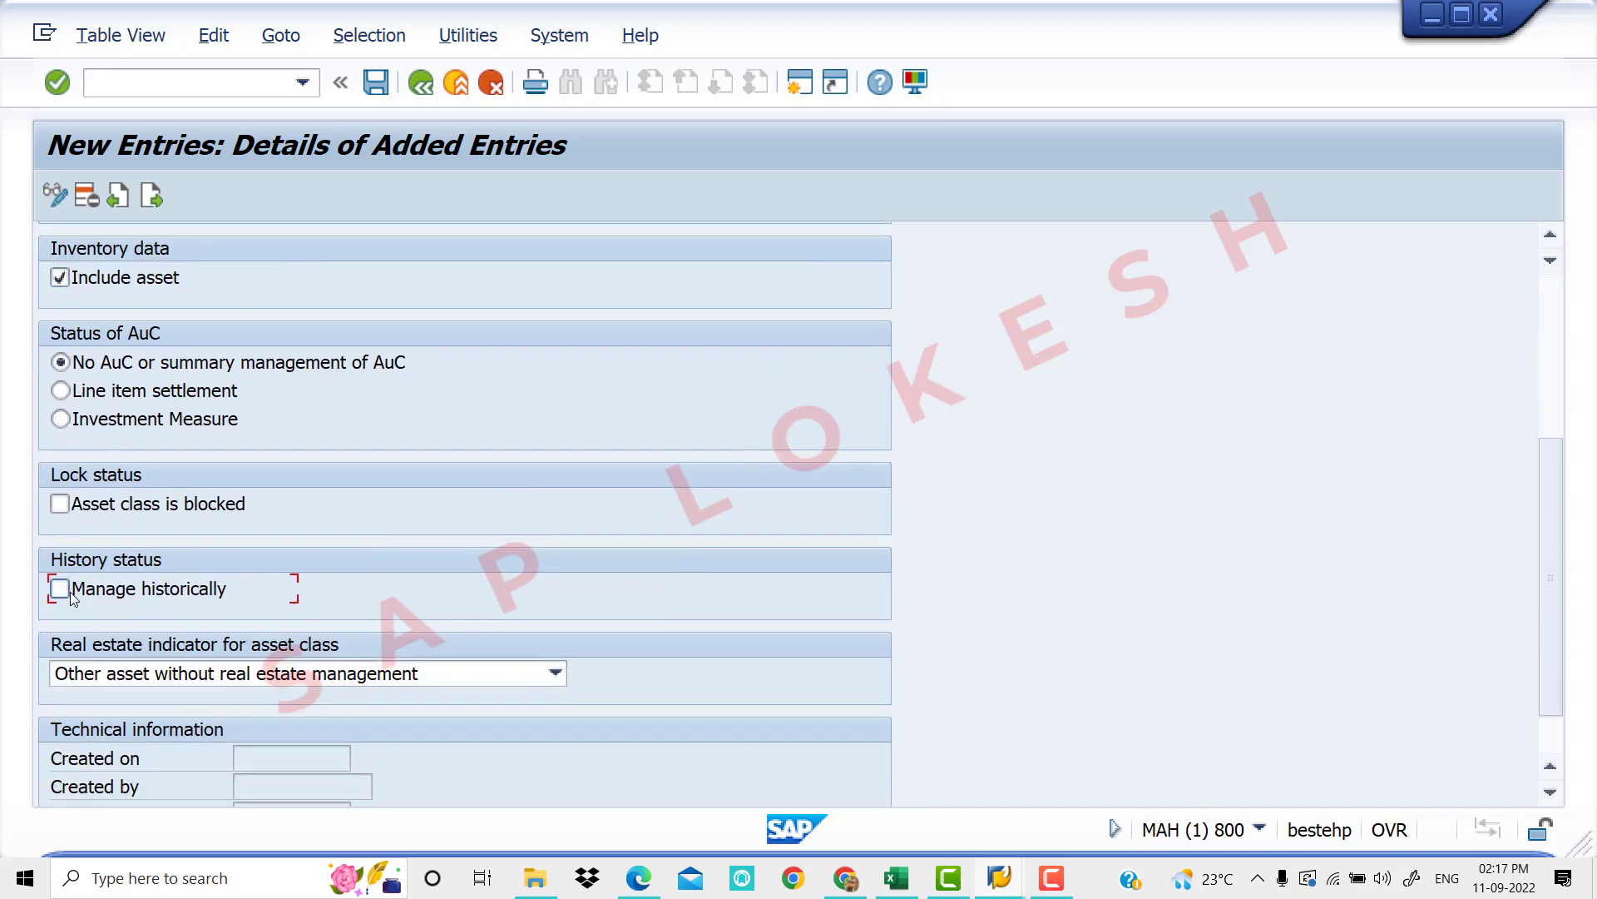
scroll(471, 528, "up", 6)
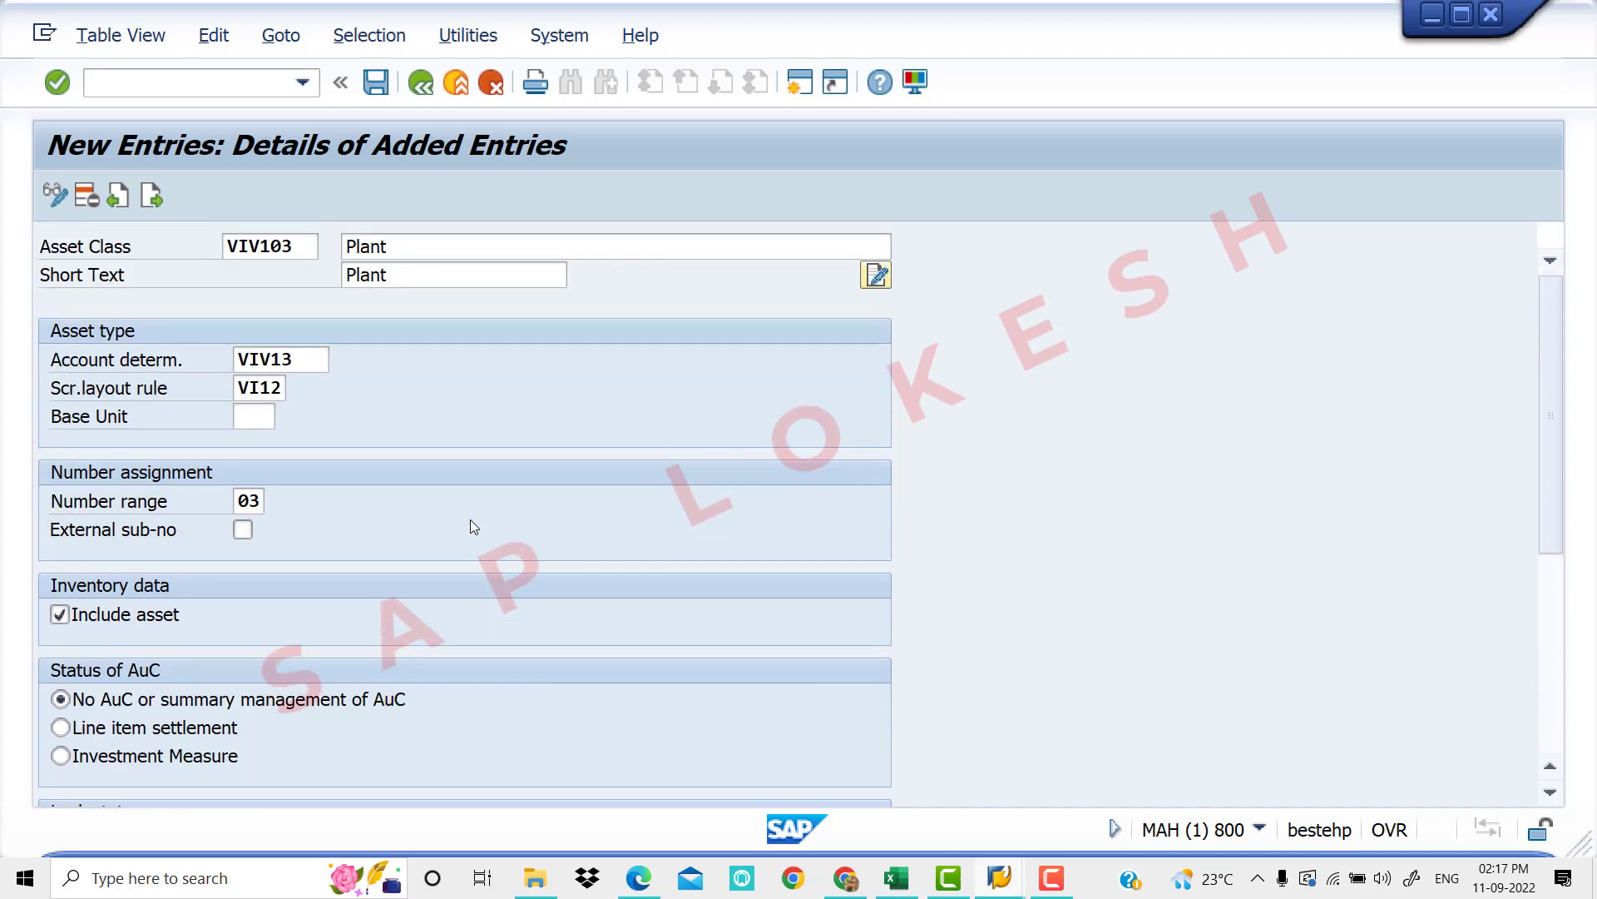
left_click(375, 92)
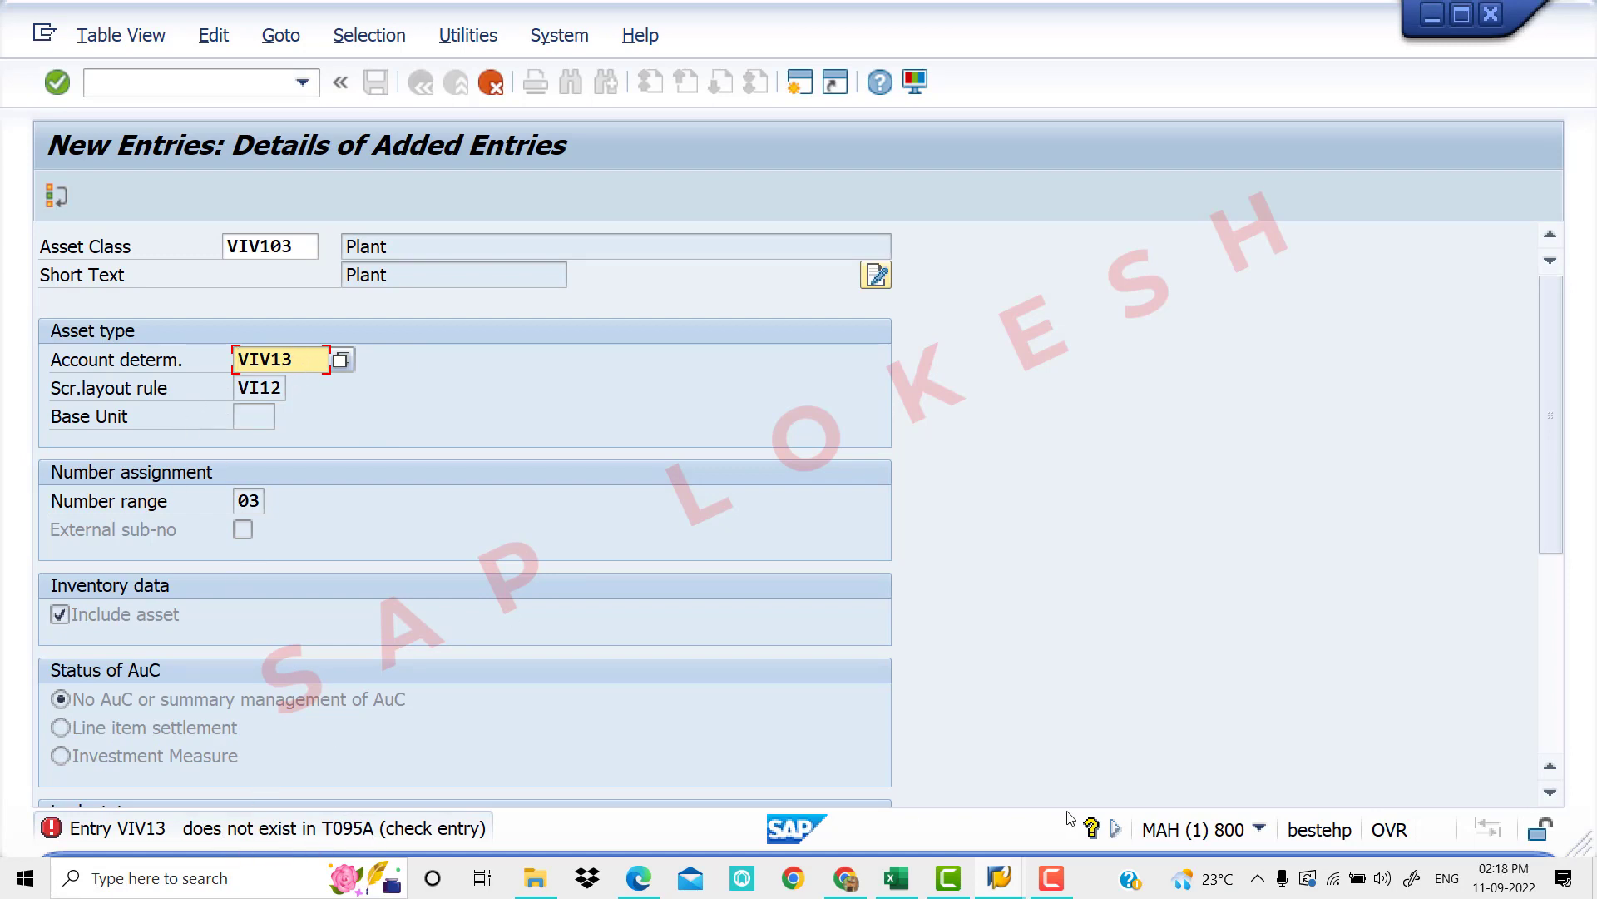
Check the account determinations recorded in Excel, correct the one for asset class VIV103 to VIV12, and save the entry
left_click(915, 885)
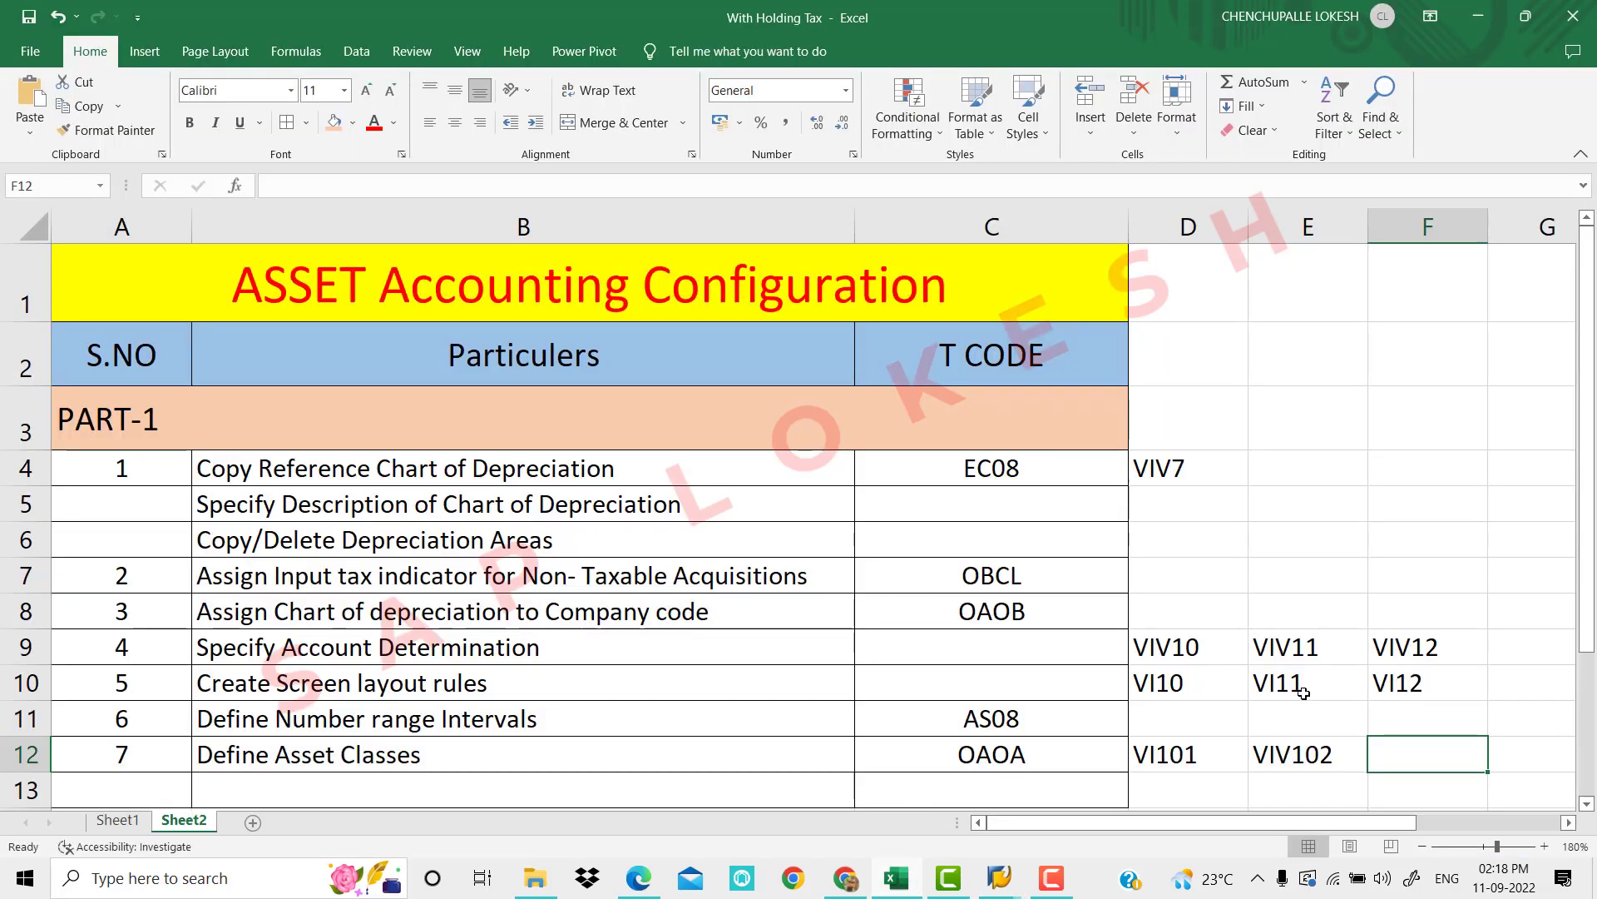
key("alt+Tab")
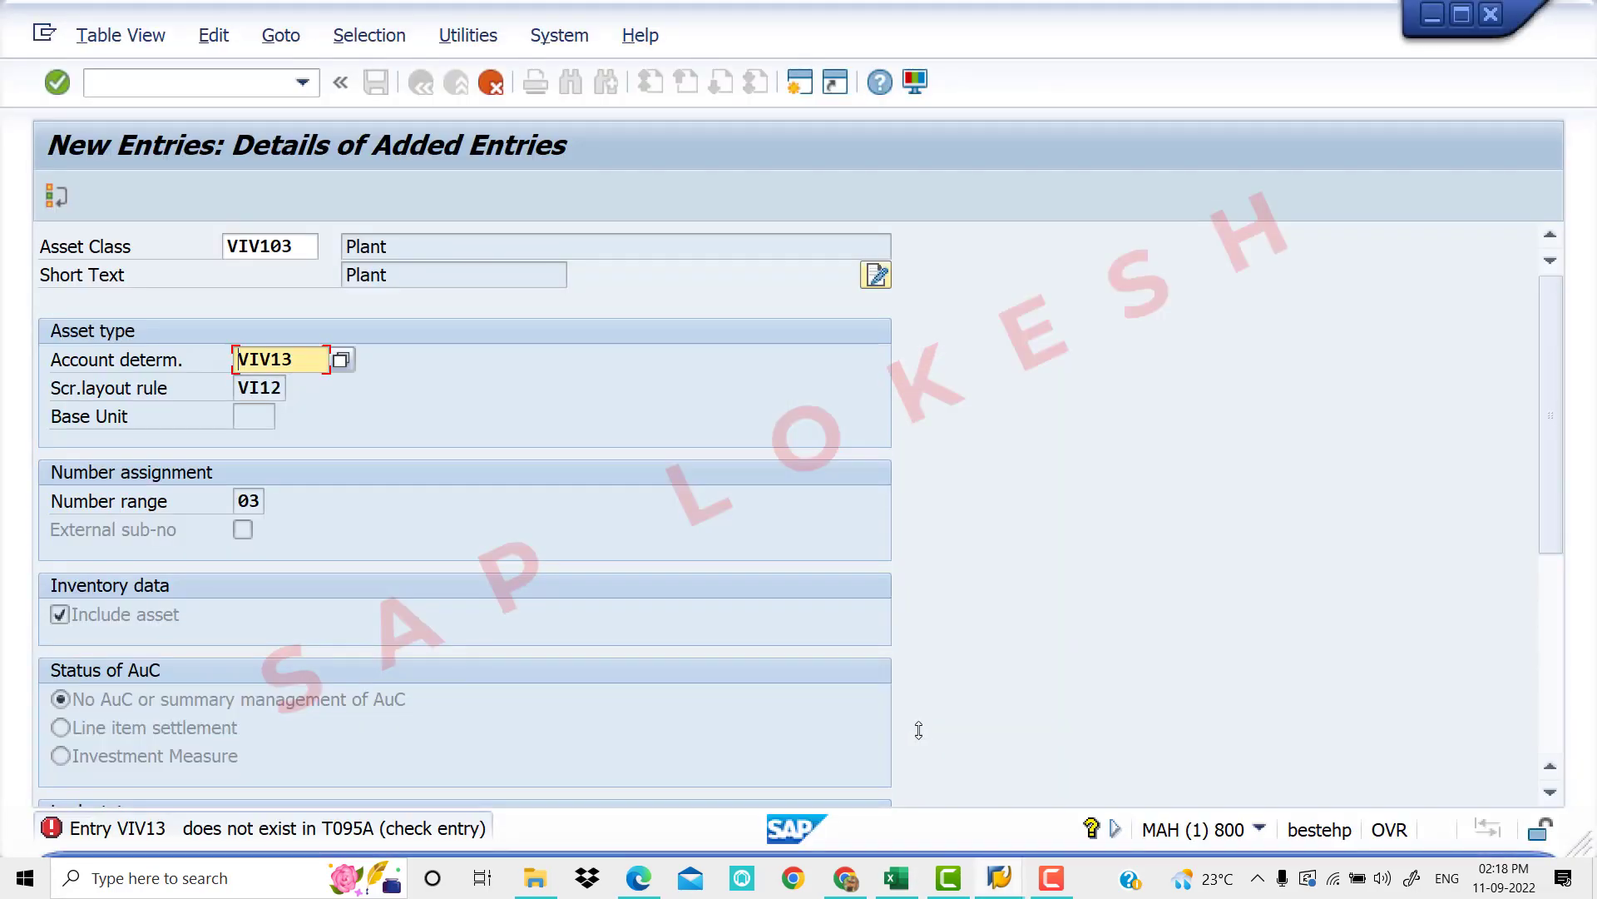
key("alt+Tab")
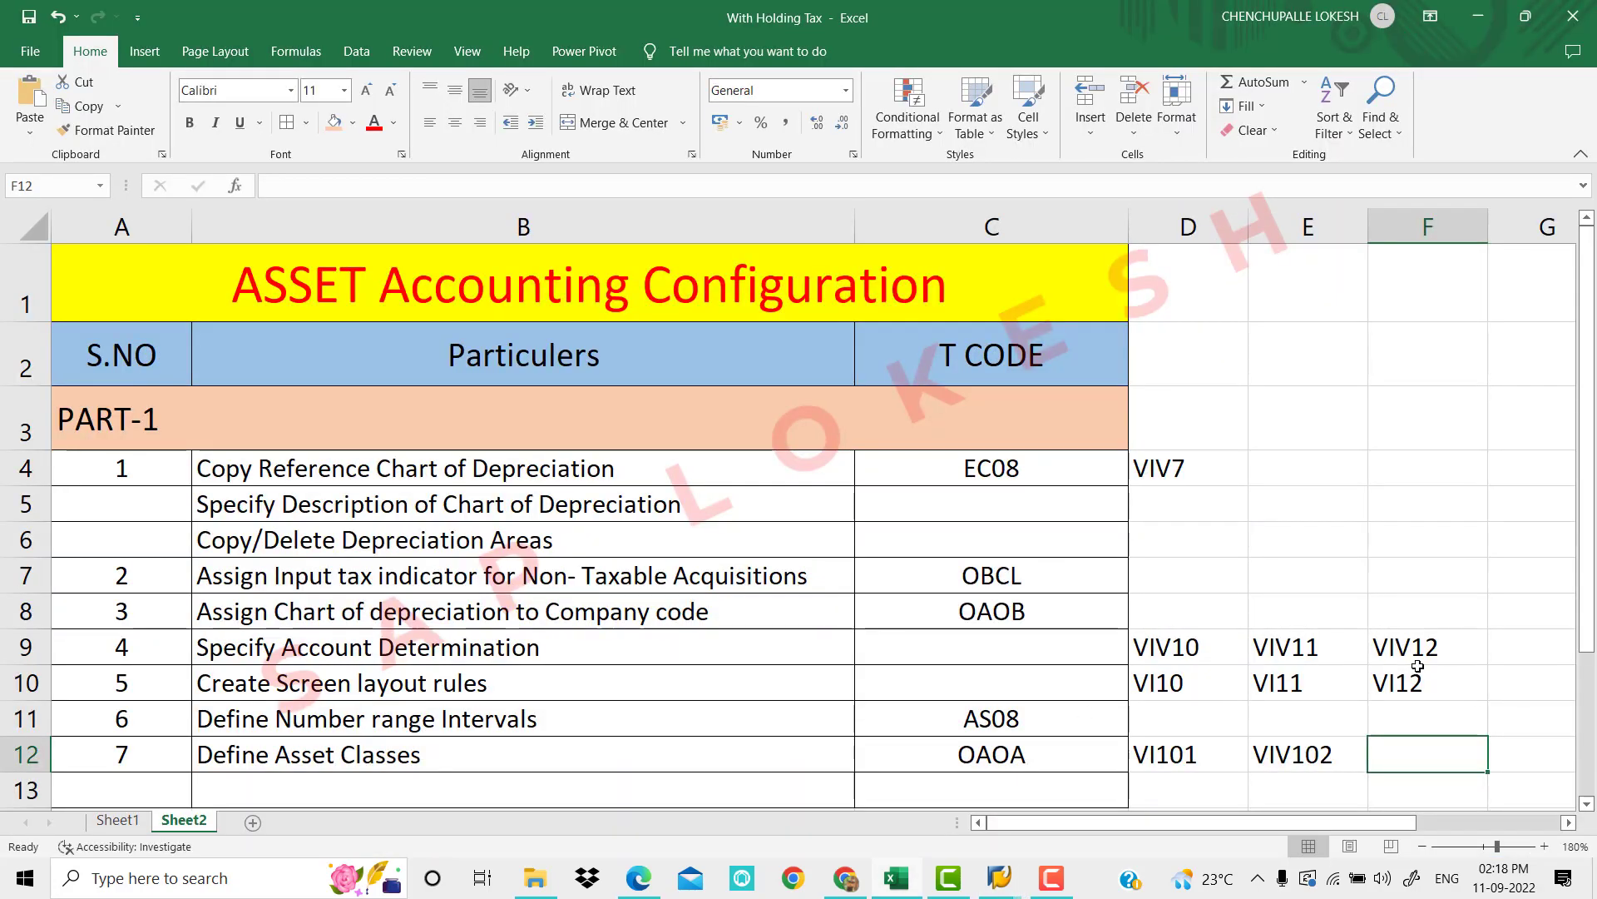
key("alt+Tab")
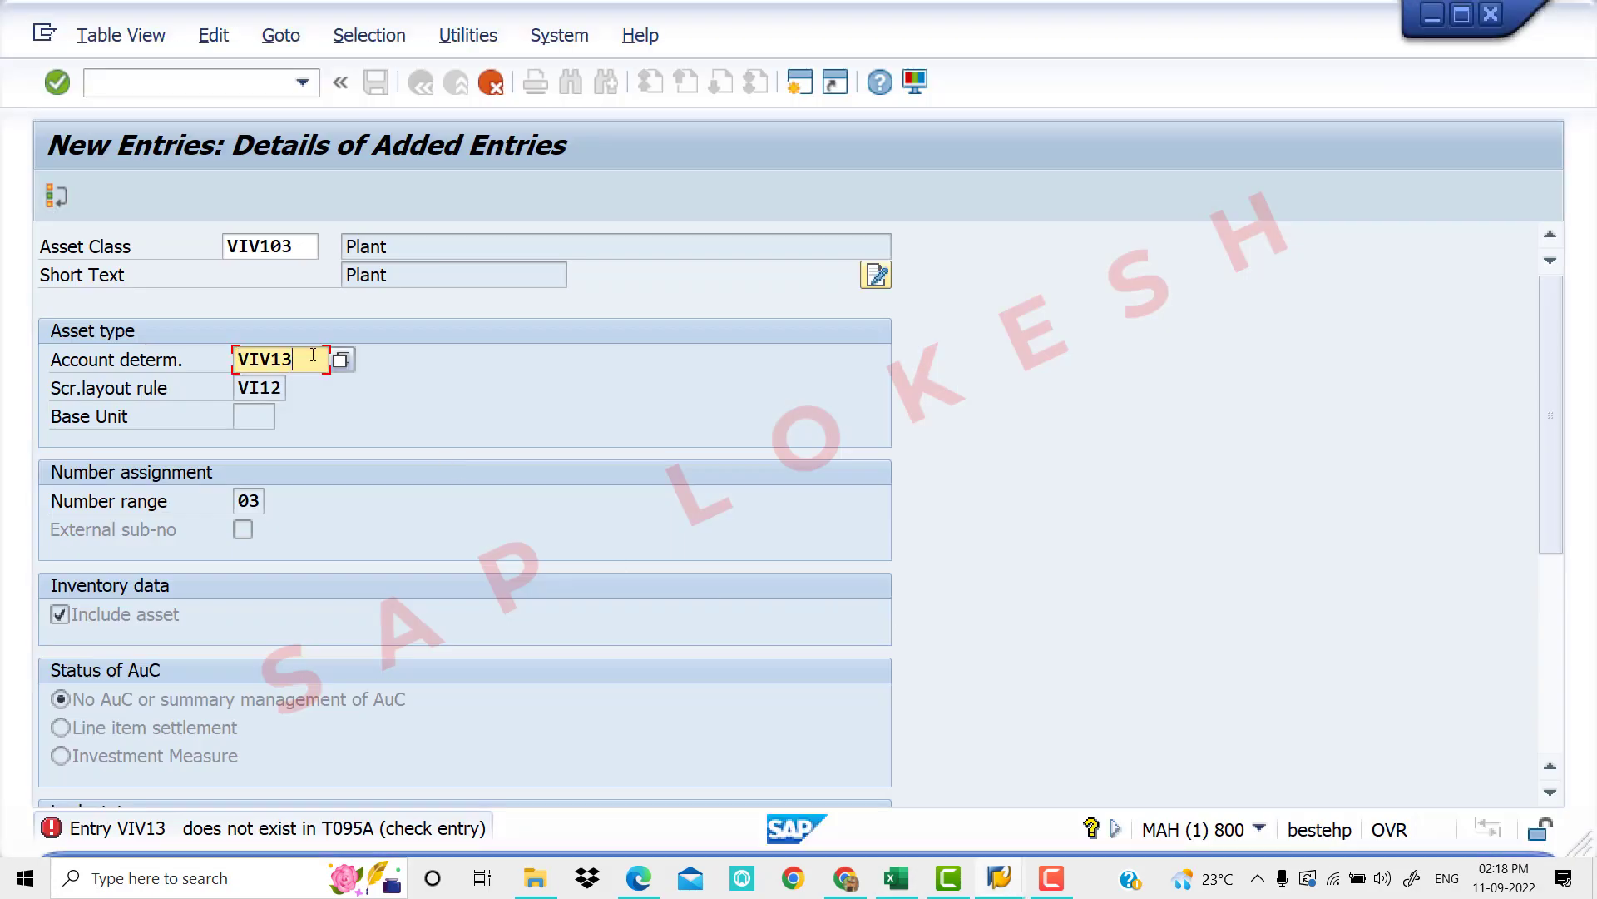
key("BackSpace")
type("2")
key("Return")
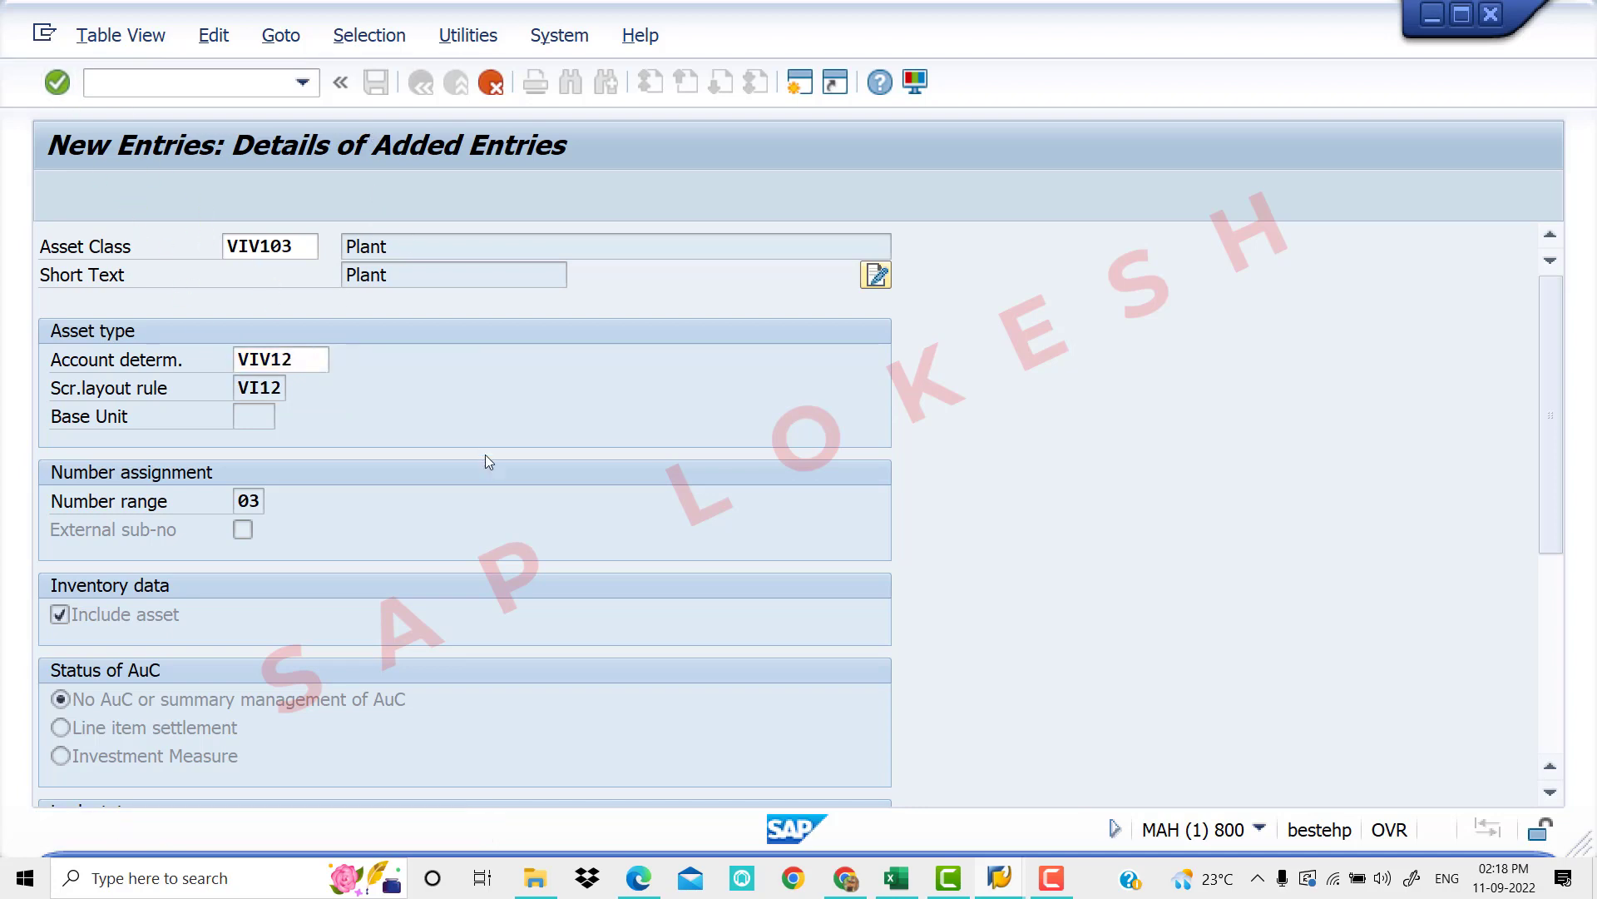
key("ctrl+s")
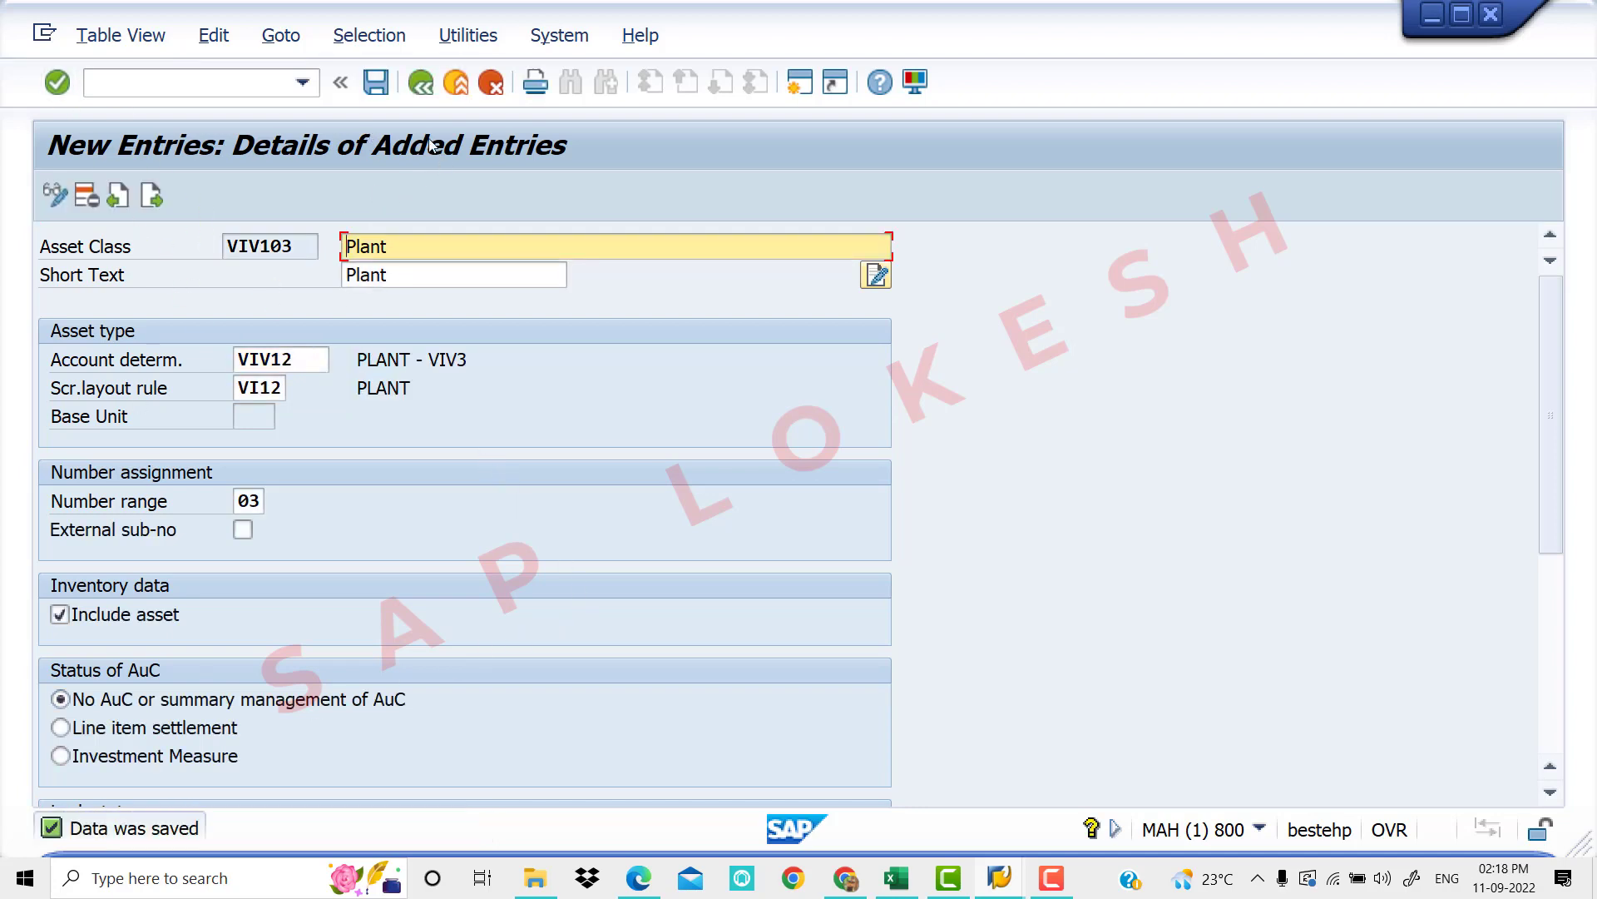
left_click(378, 86)
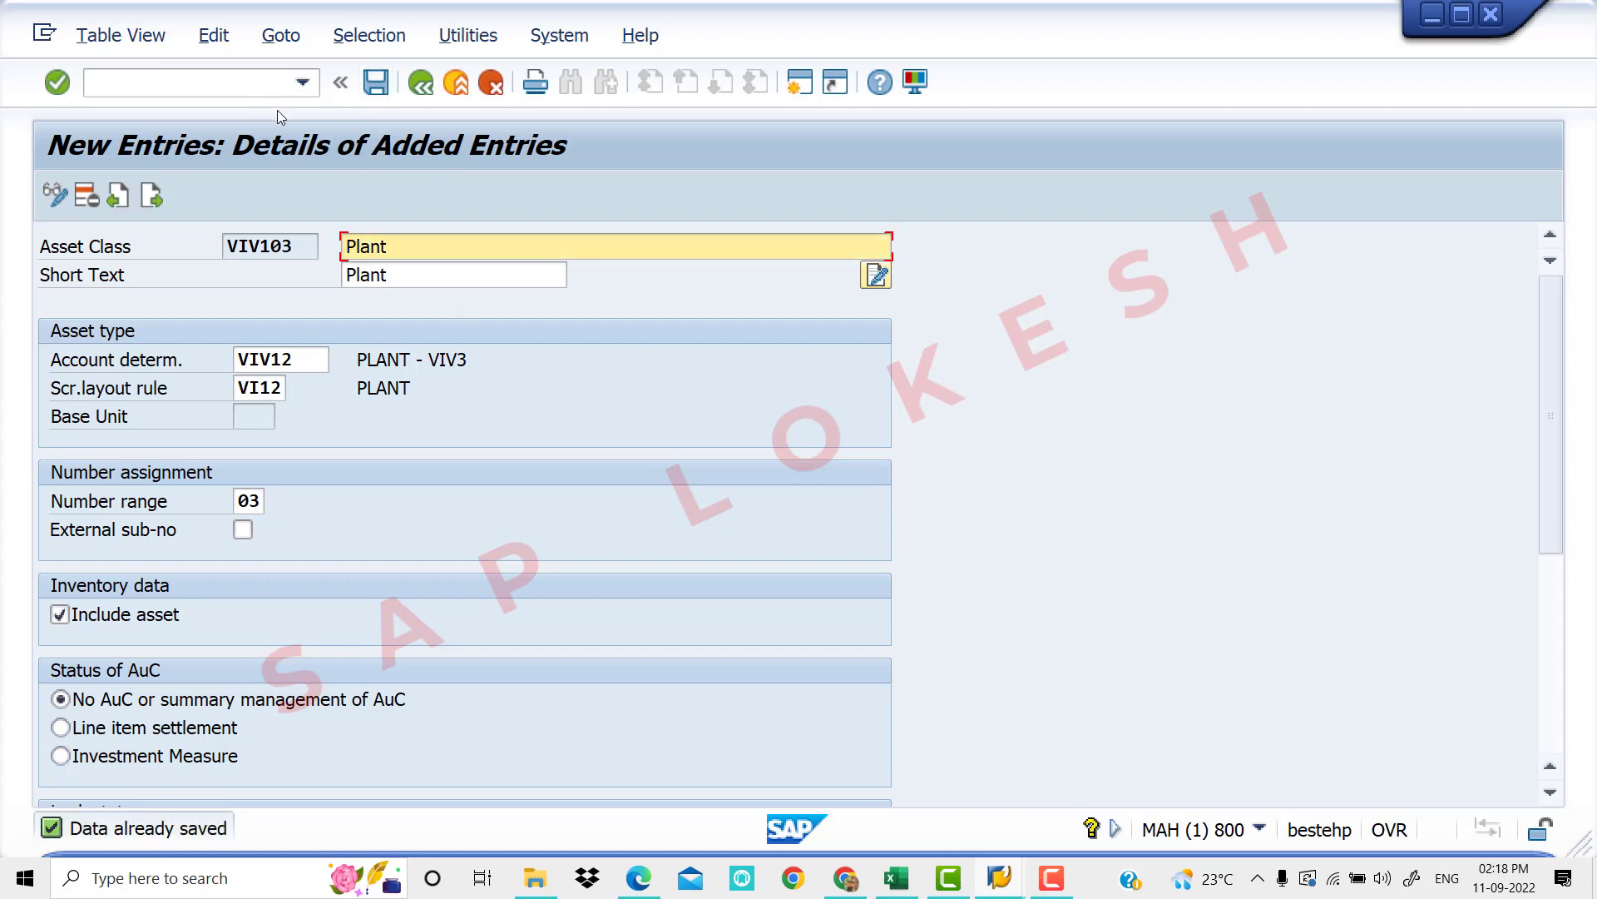
Review the VI101 details from the added entries, and position the asset class overview at VI101 in display mode
left_click(429, 83)
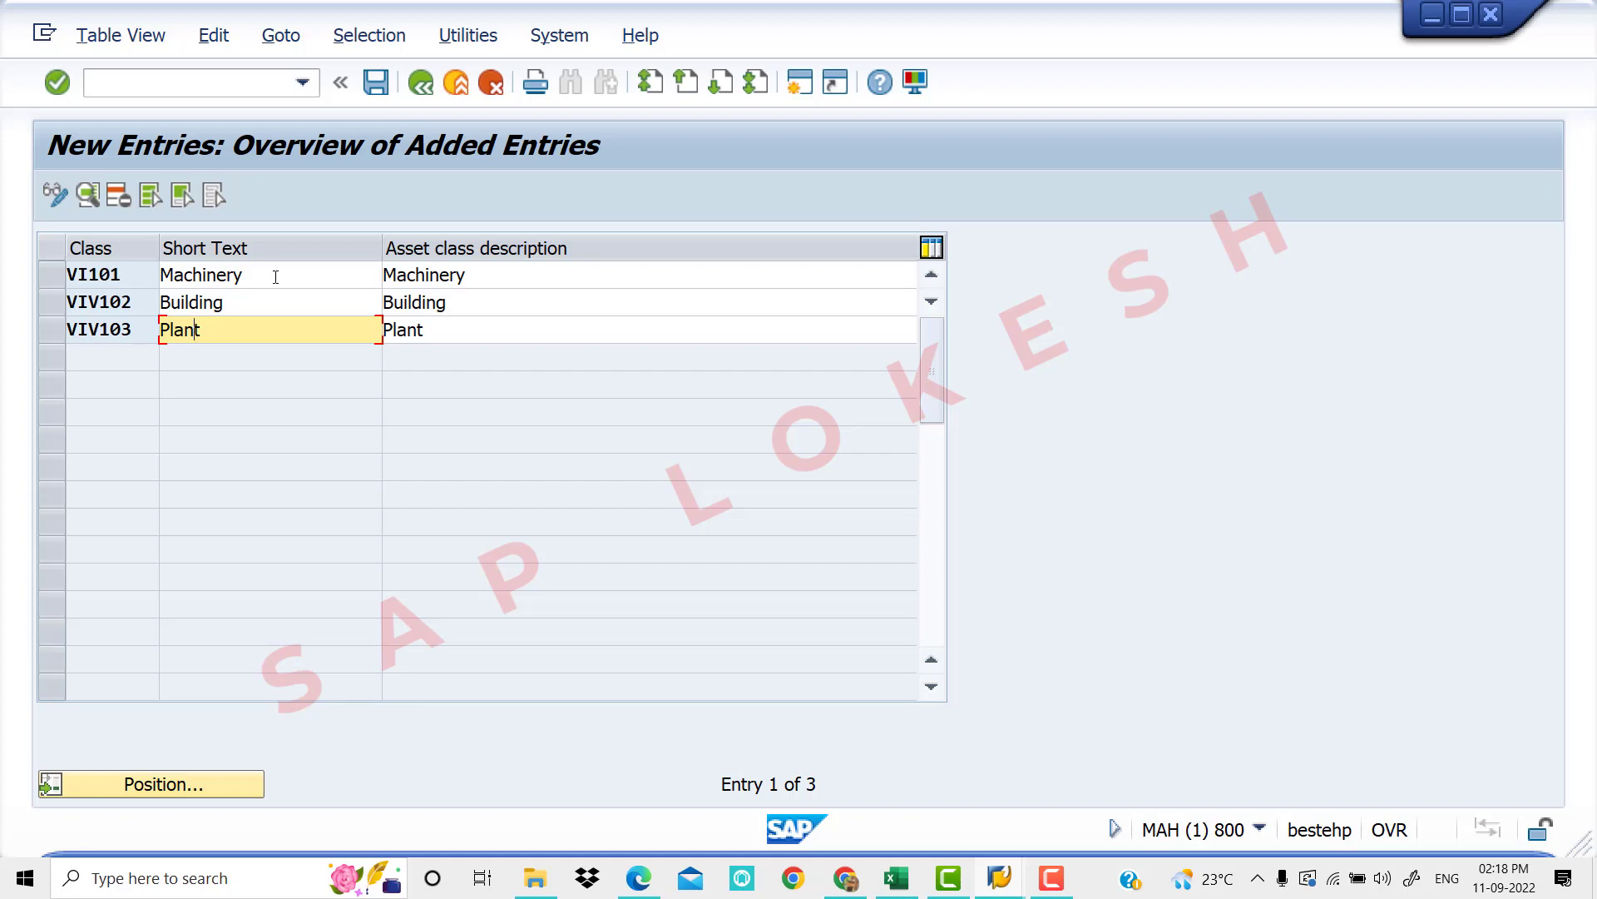
double_click(276, 277)
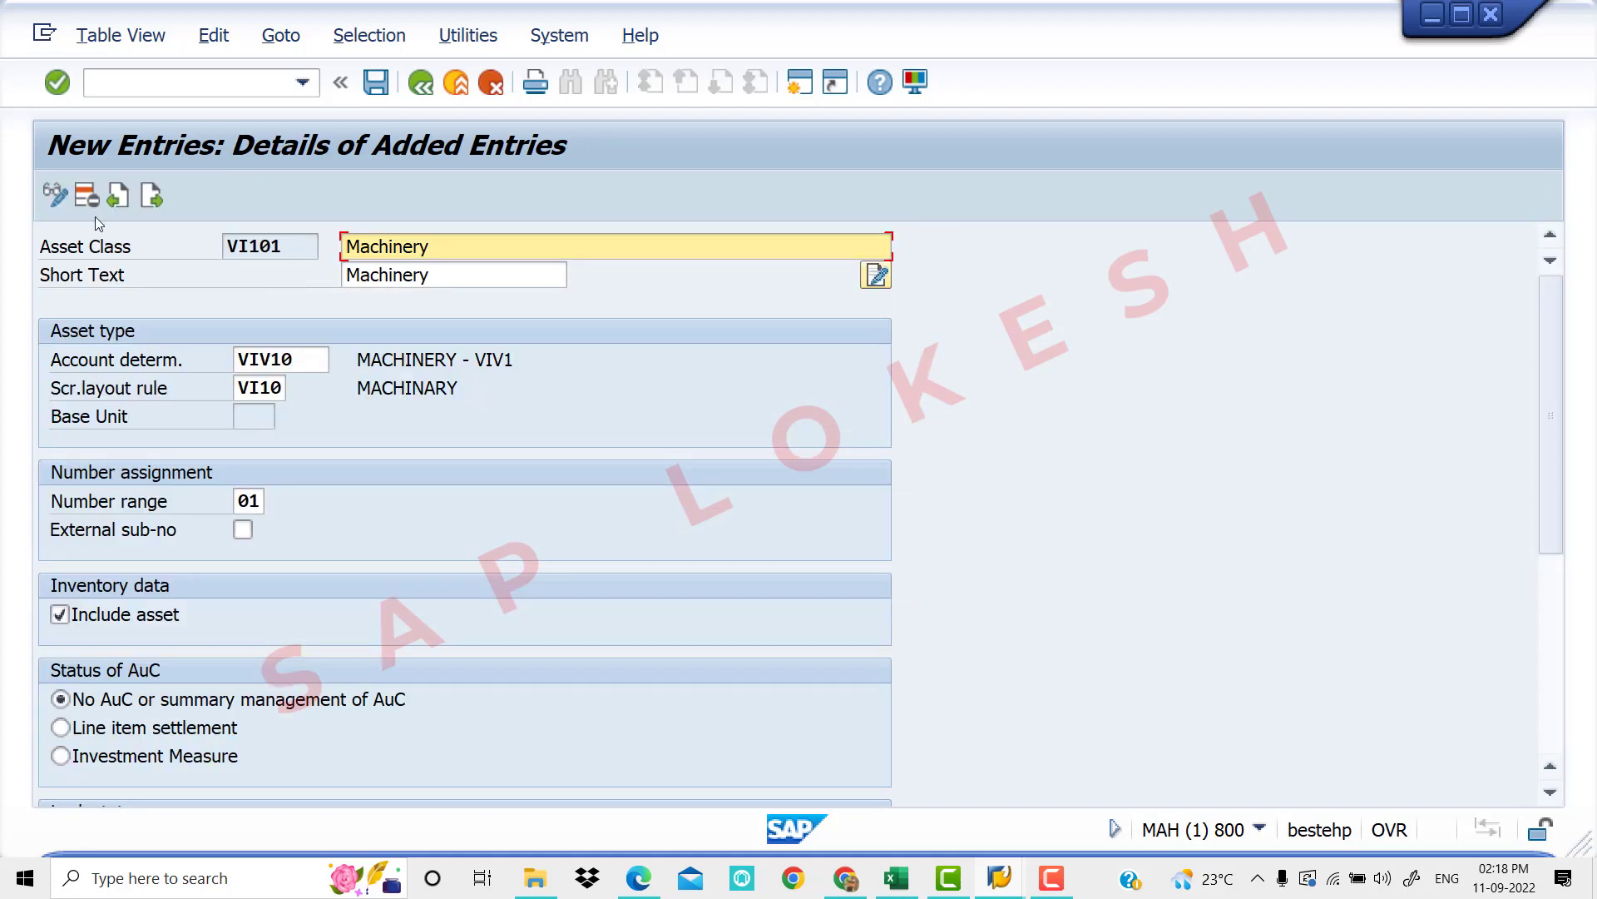
left_click(60, 193)
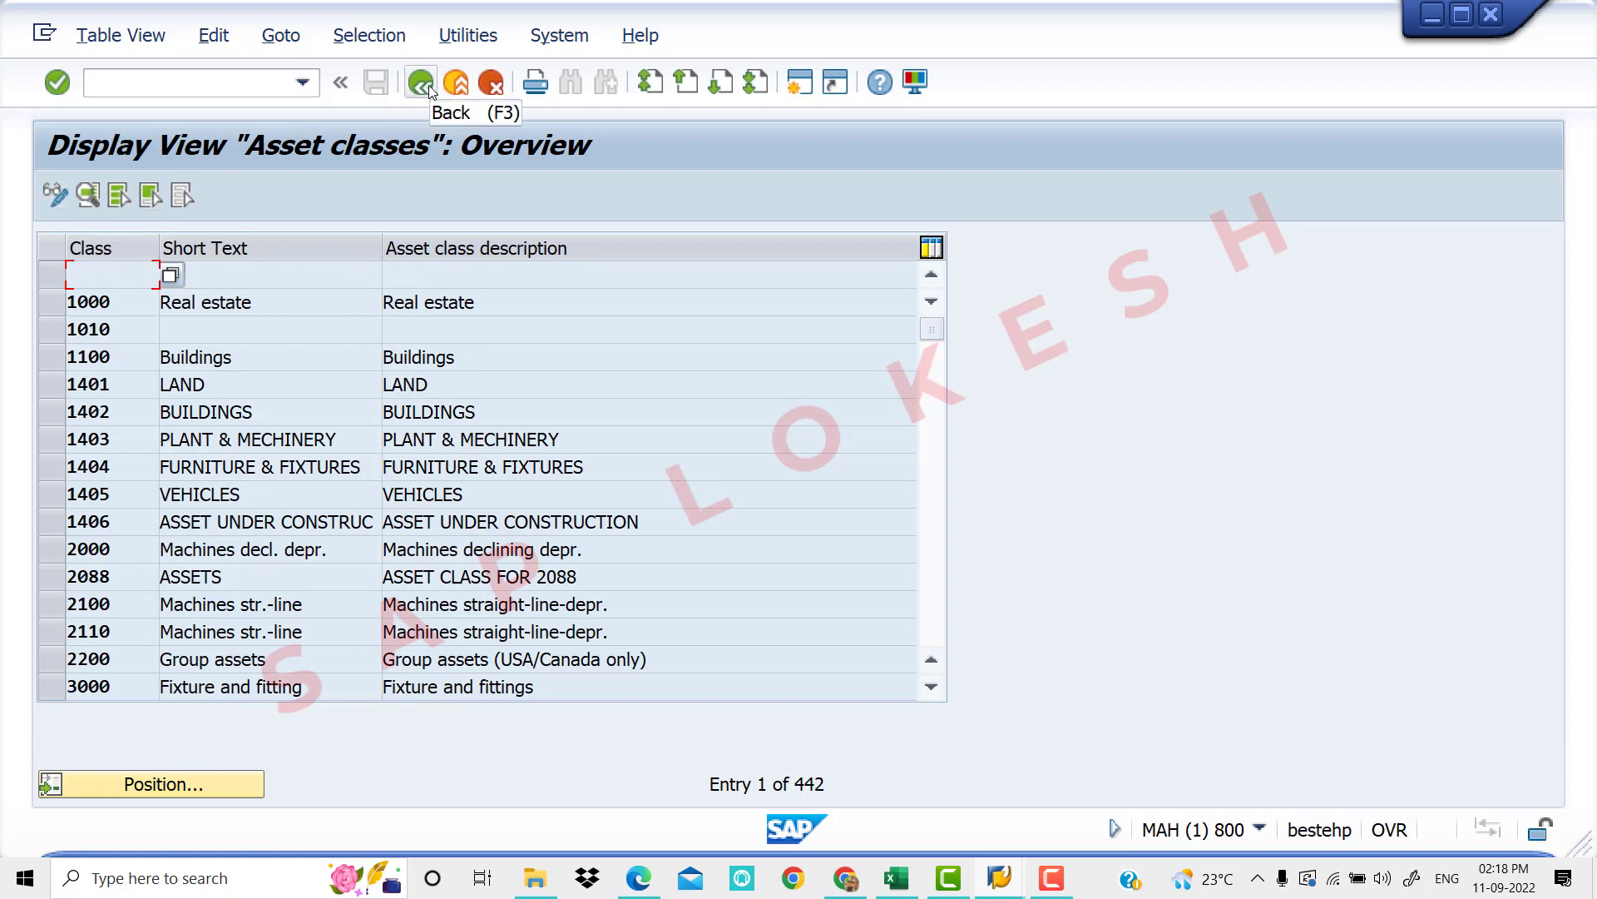
left_click(198, 792)
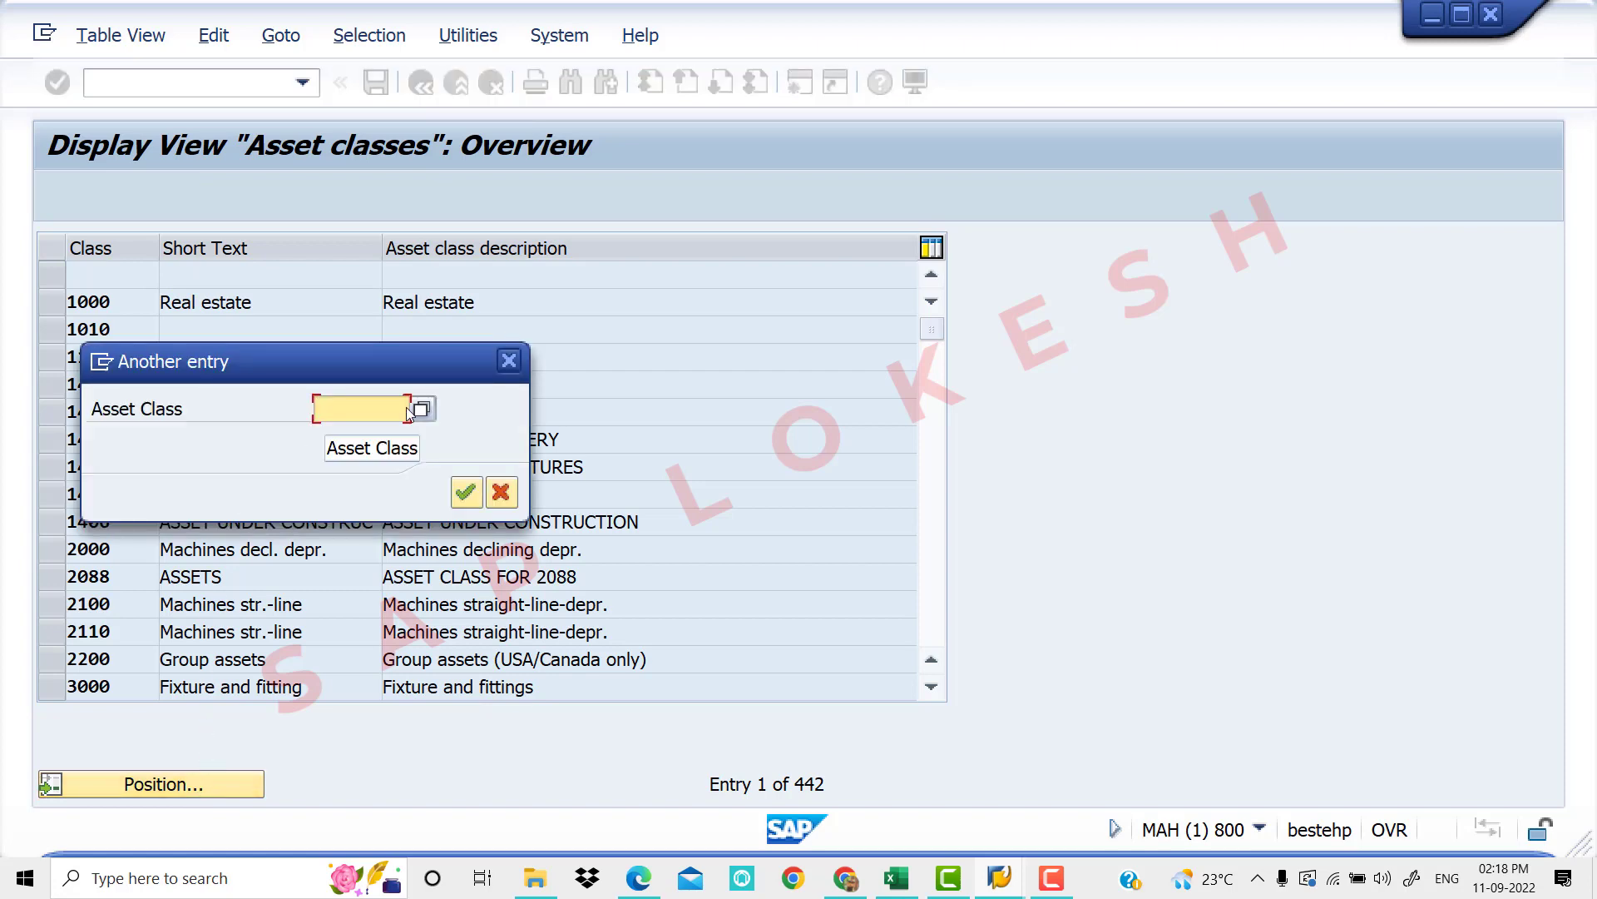
type("VI101")
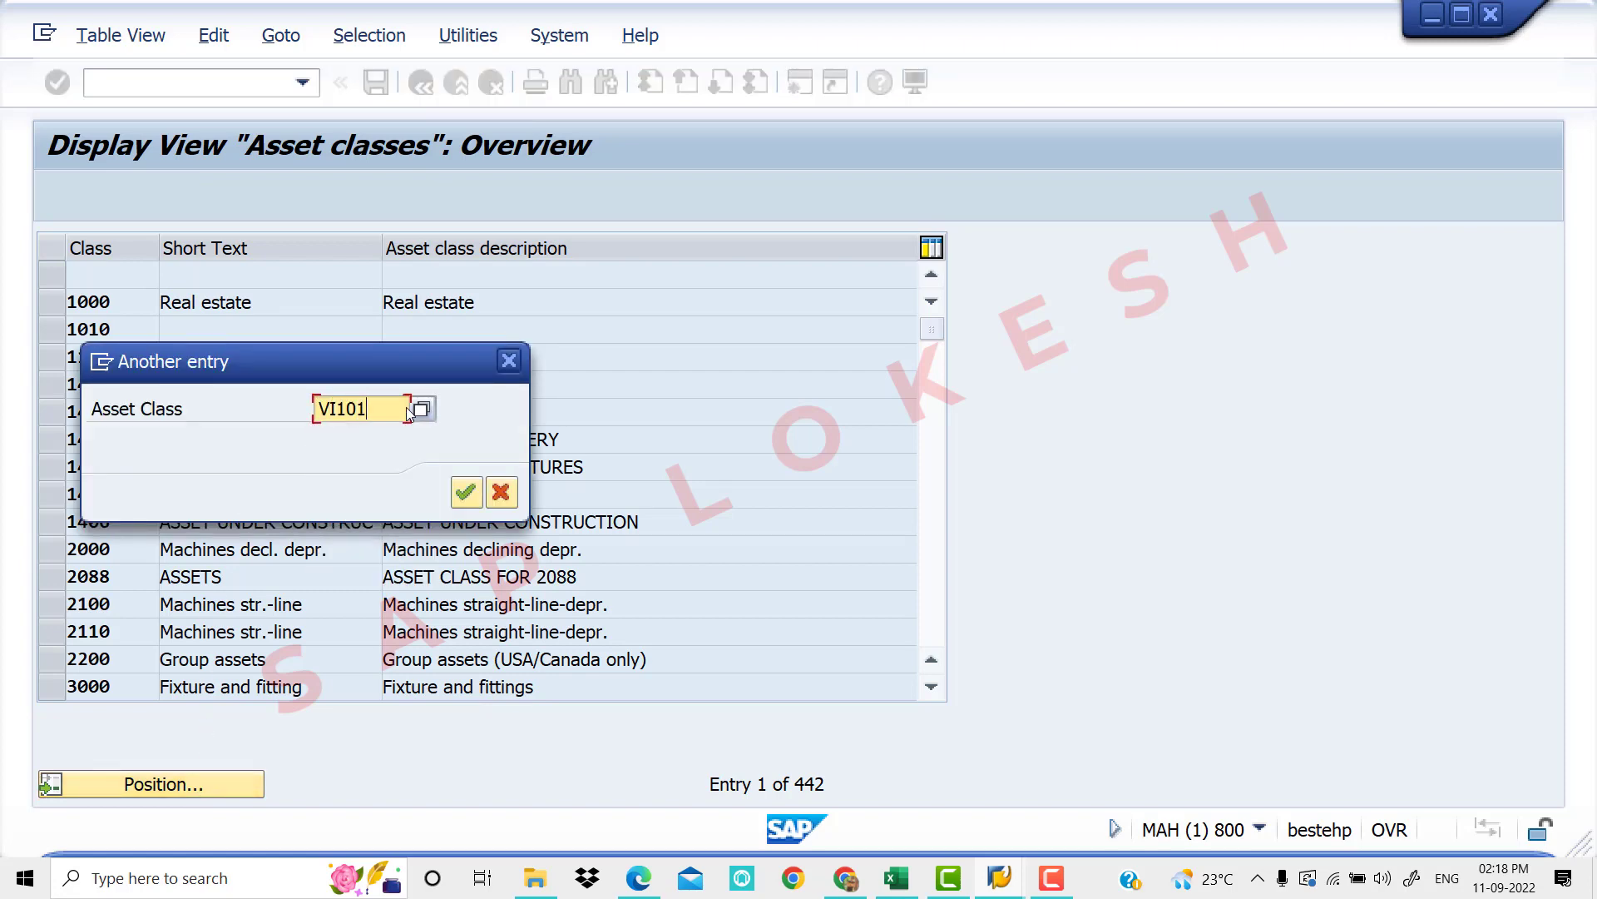
key("Return")
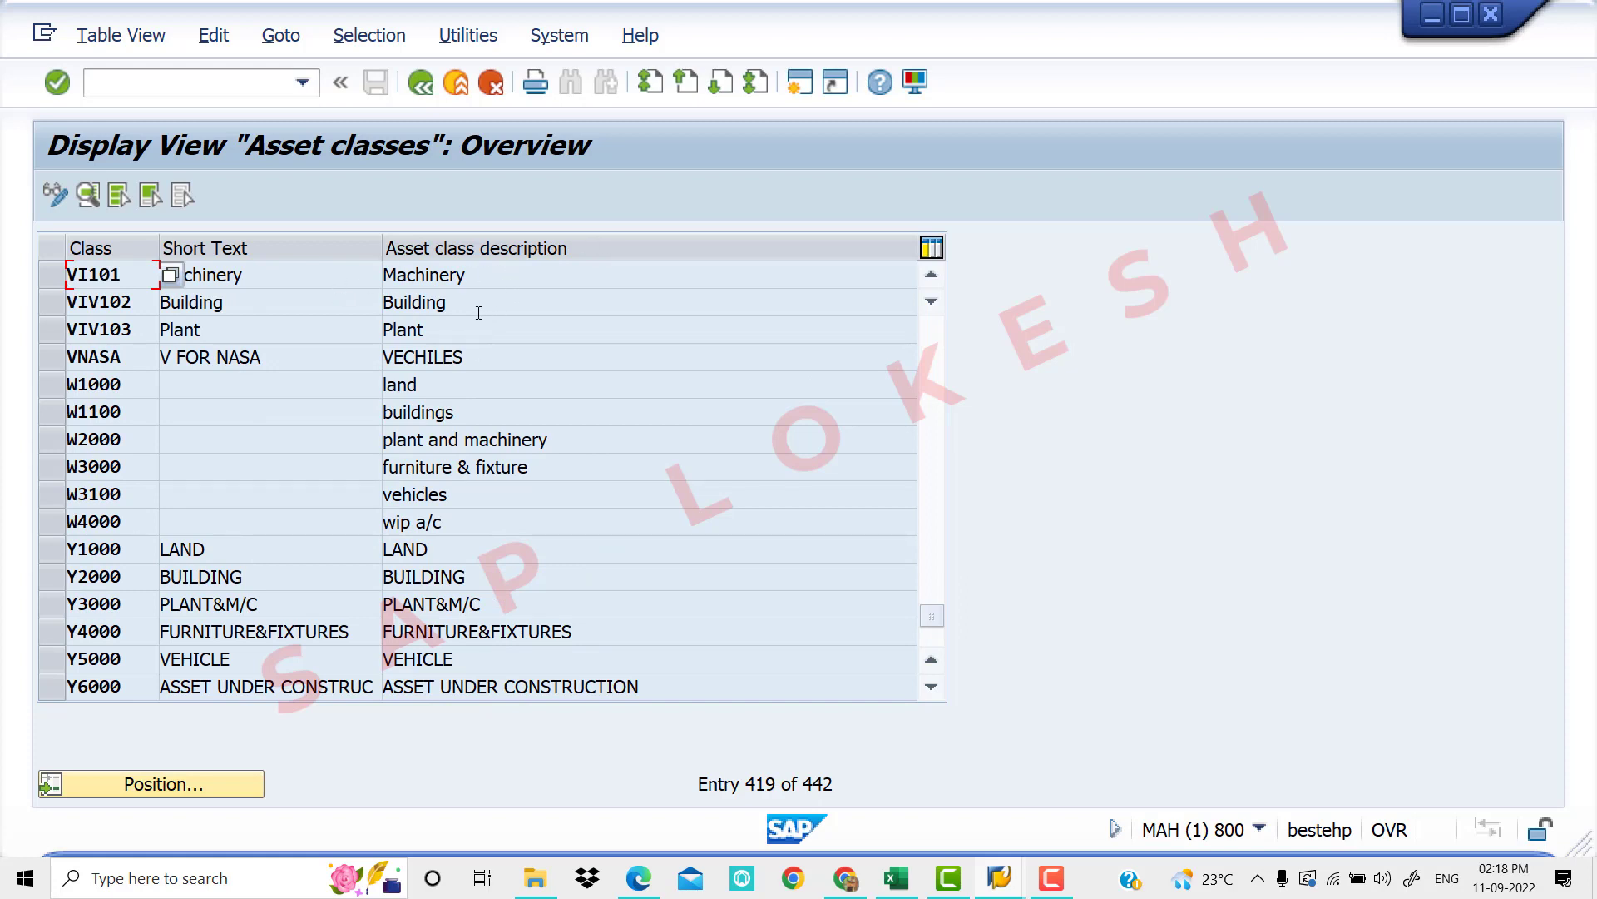
left_click(420, 83)
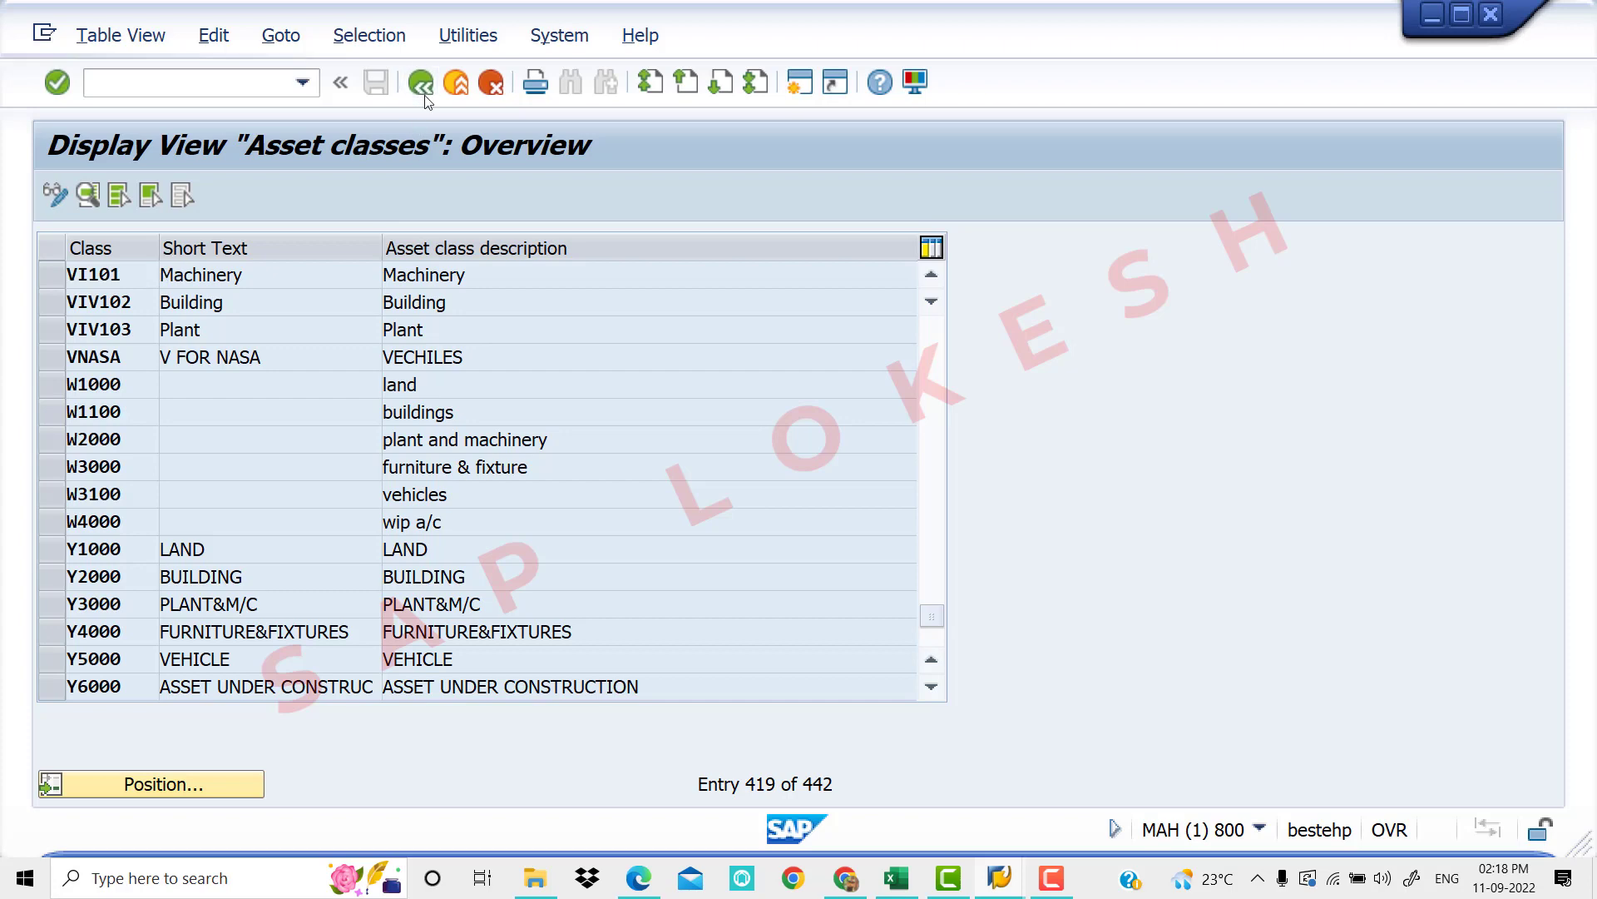
Switch to the Excel configuration list and select the Part-1 particulars in cells B4 to B12 for review
left_click(899, 875)
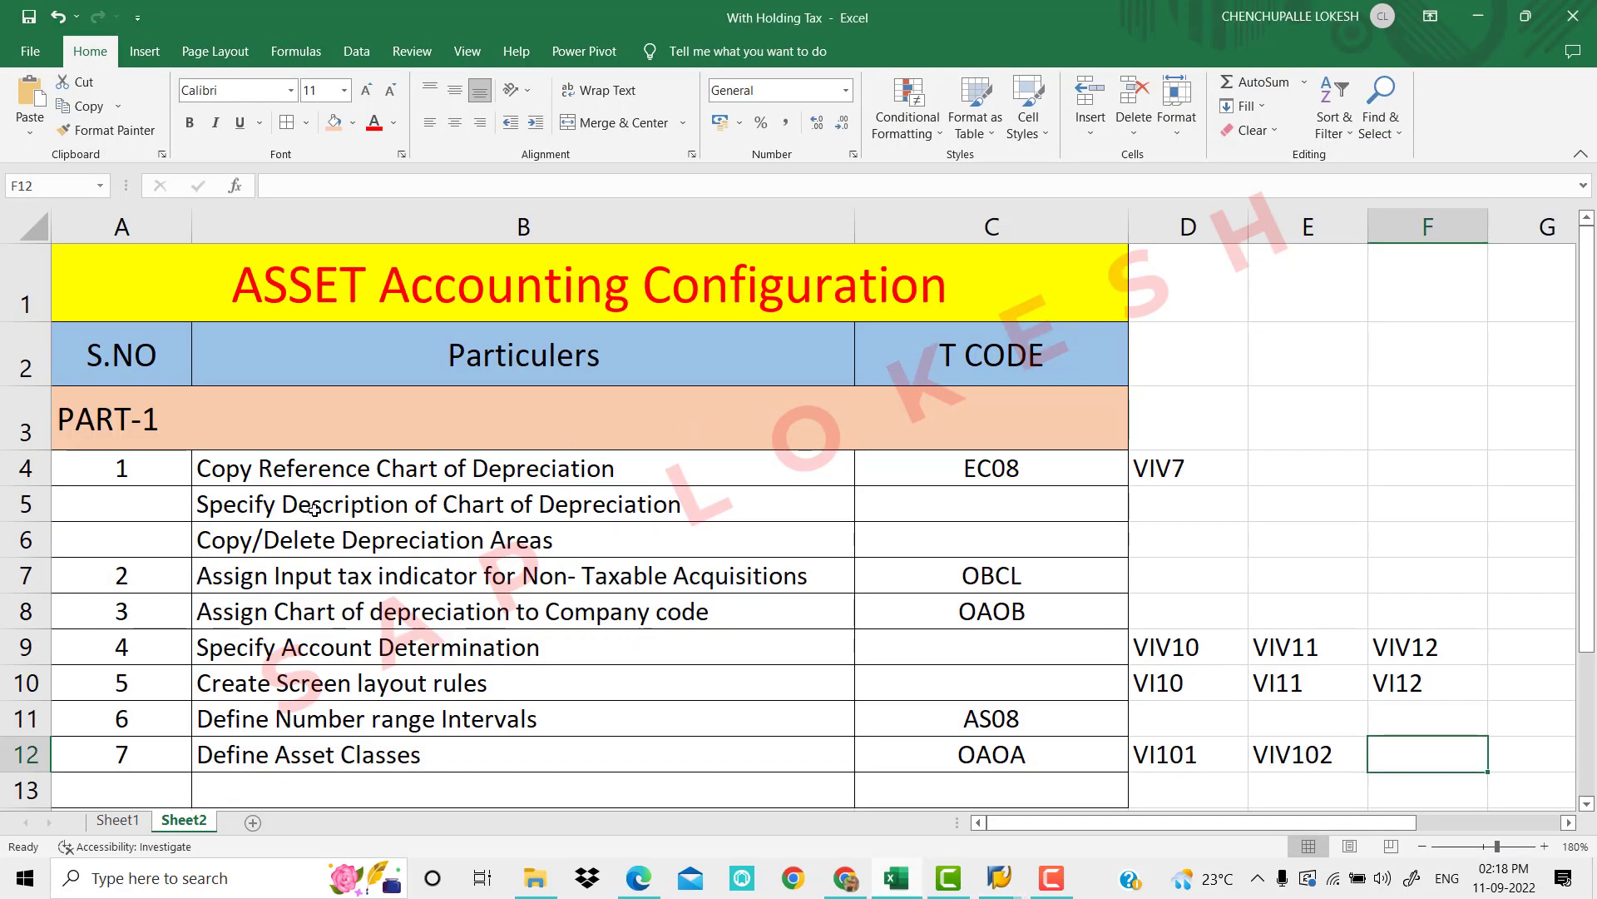
left_click_drag(662, 476, 657, 751)
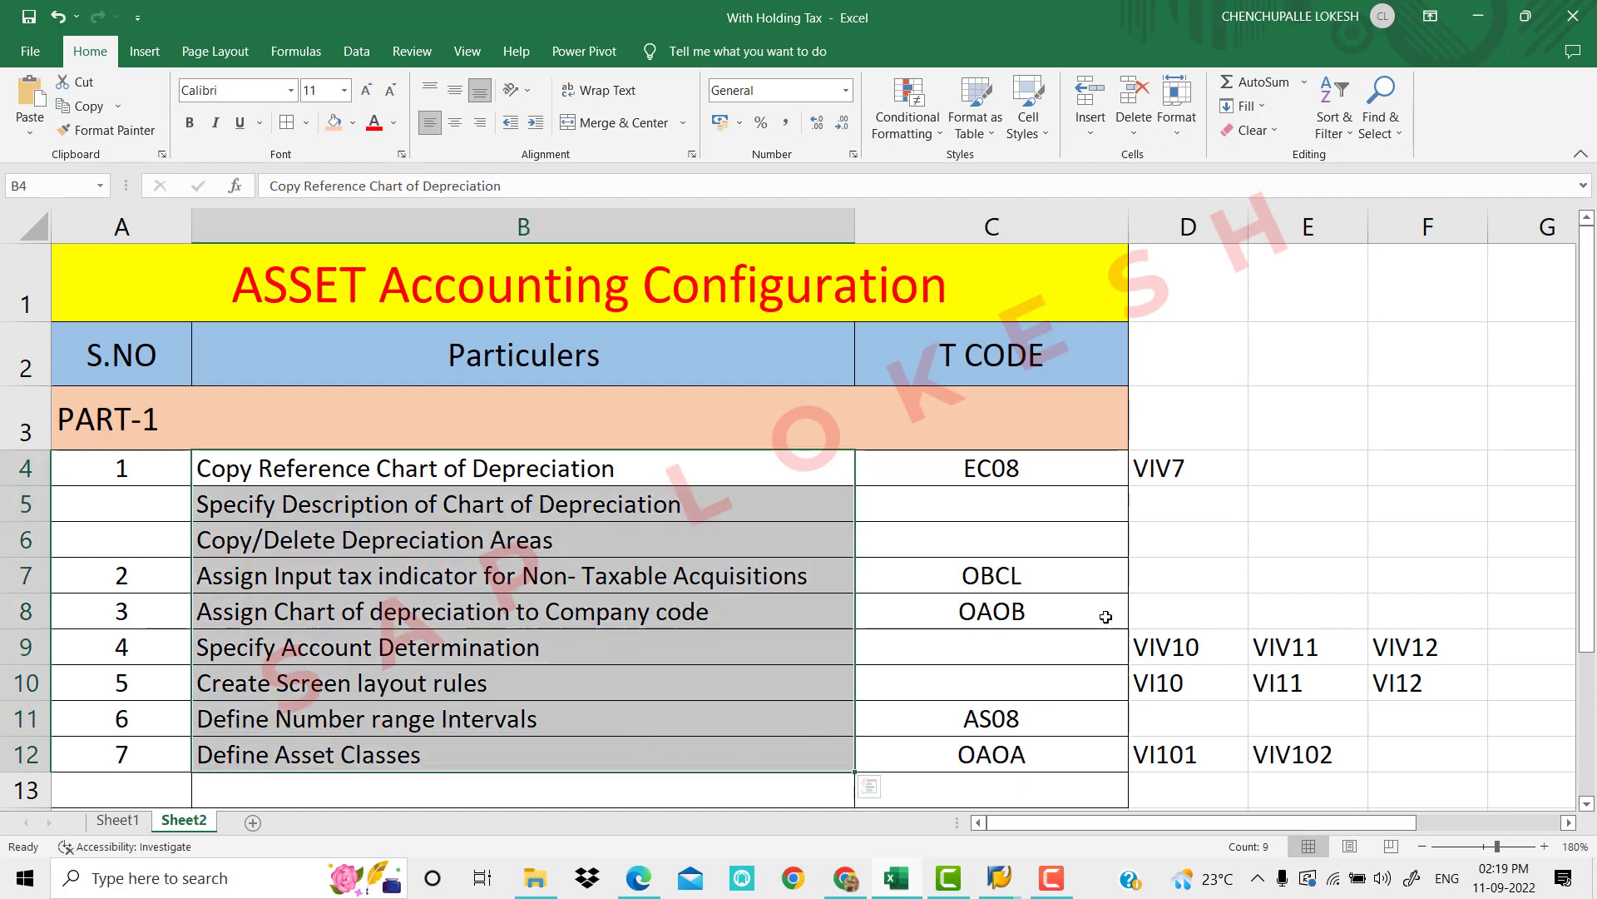
Review the codes recorded for the chart of depreciation in D4, account determinations in D9 to F9, and screen layout rules in D10 to F10
left_click(1196, 480)
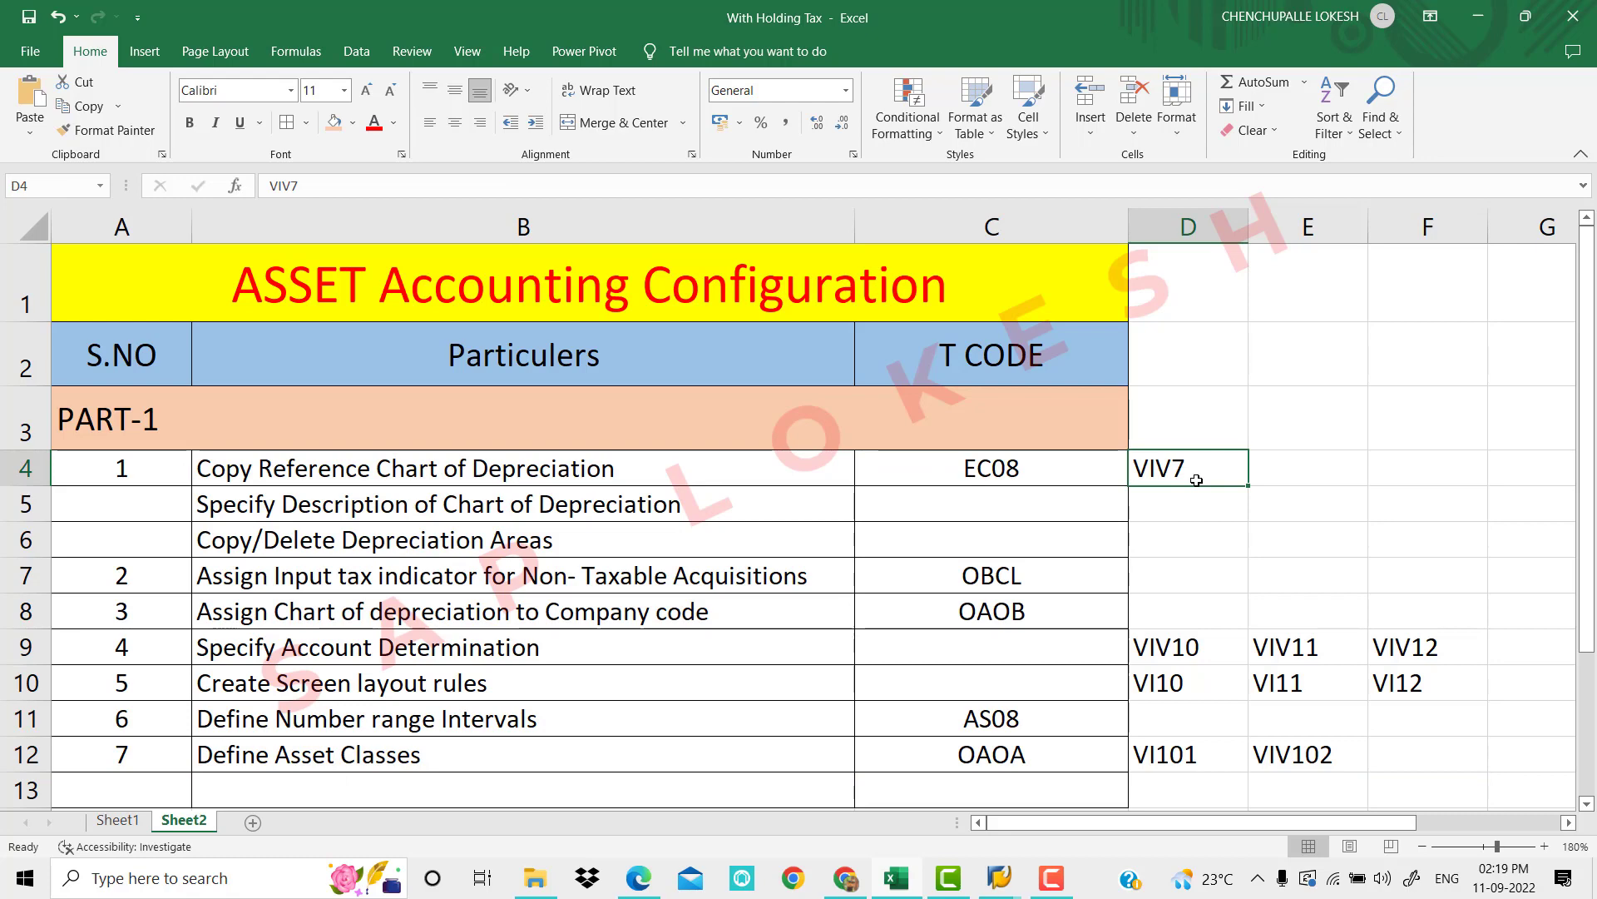
left_click(1229, 648)
left_click_drag(1230, 648, 1414, 648)
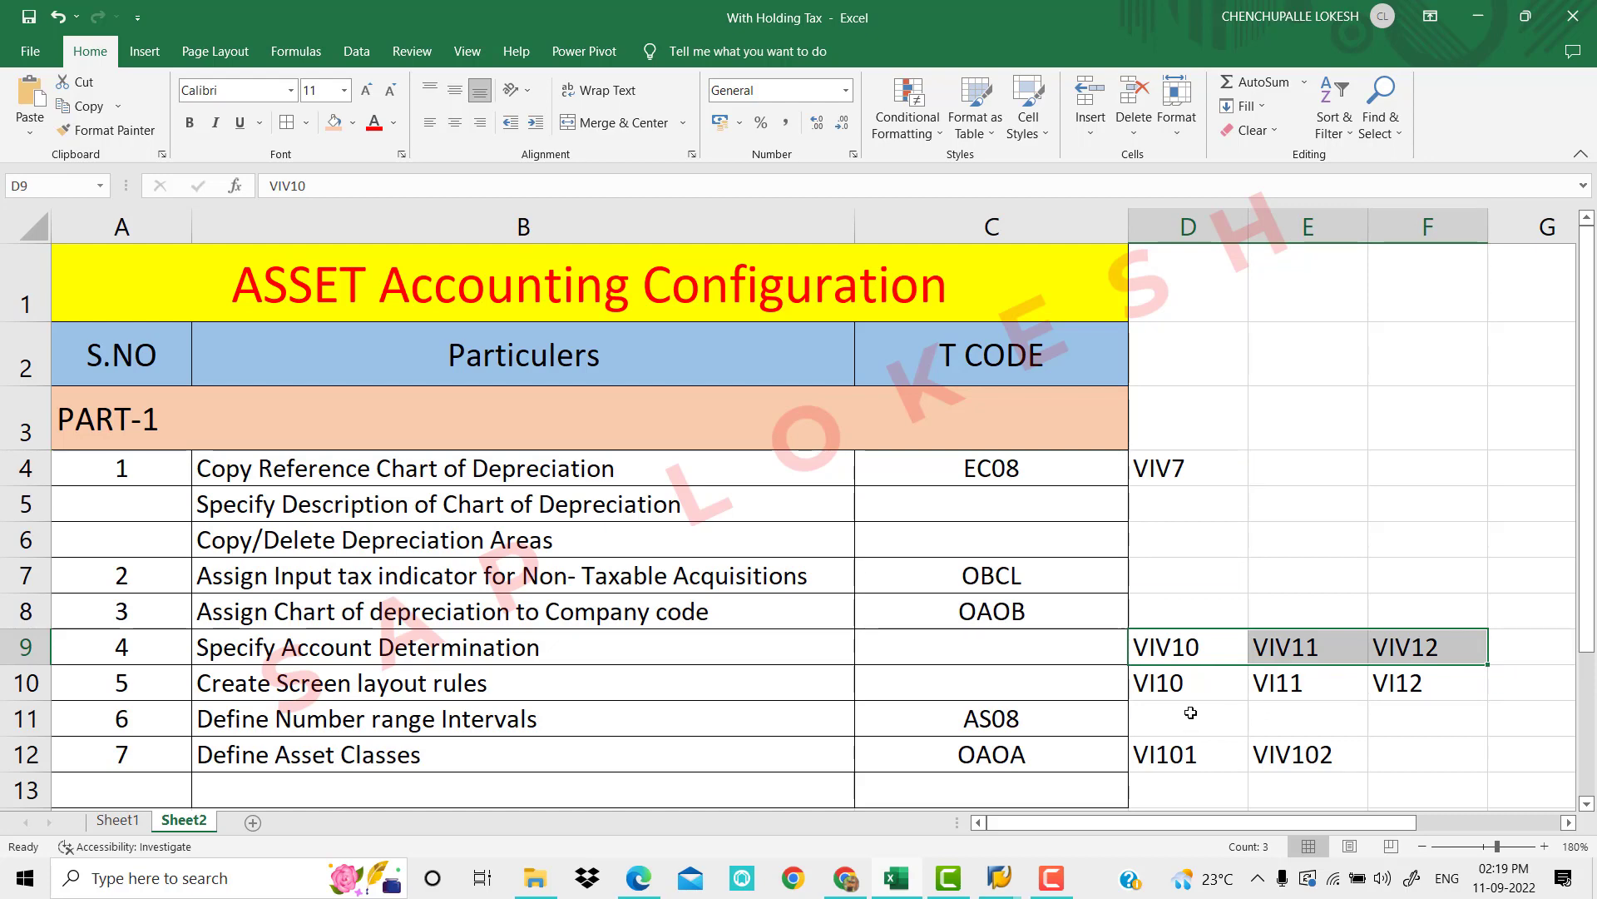
left_click(1244, 684)
left_click_drag(1244, 683, 1413, 683)
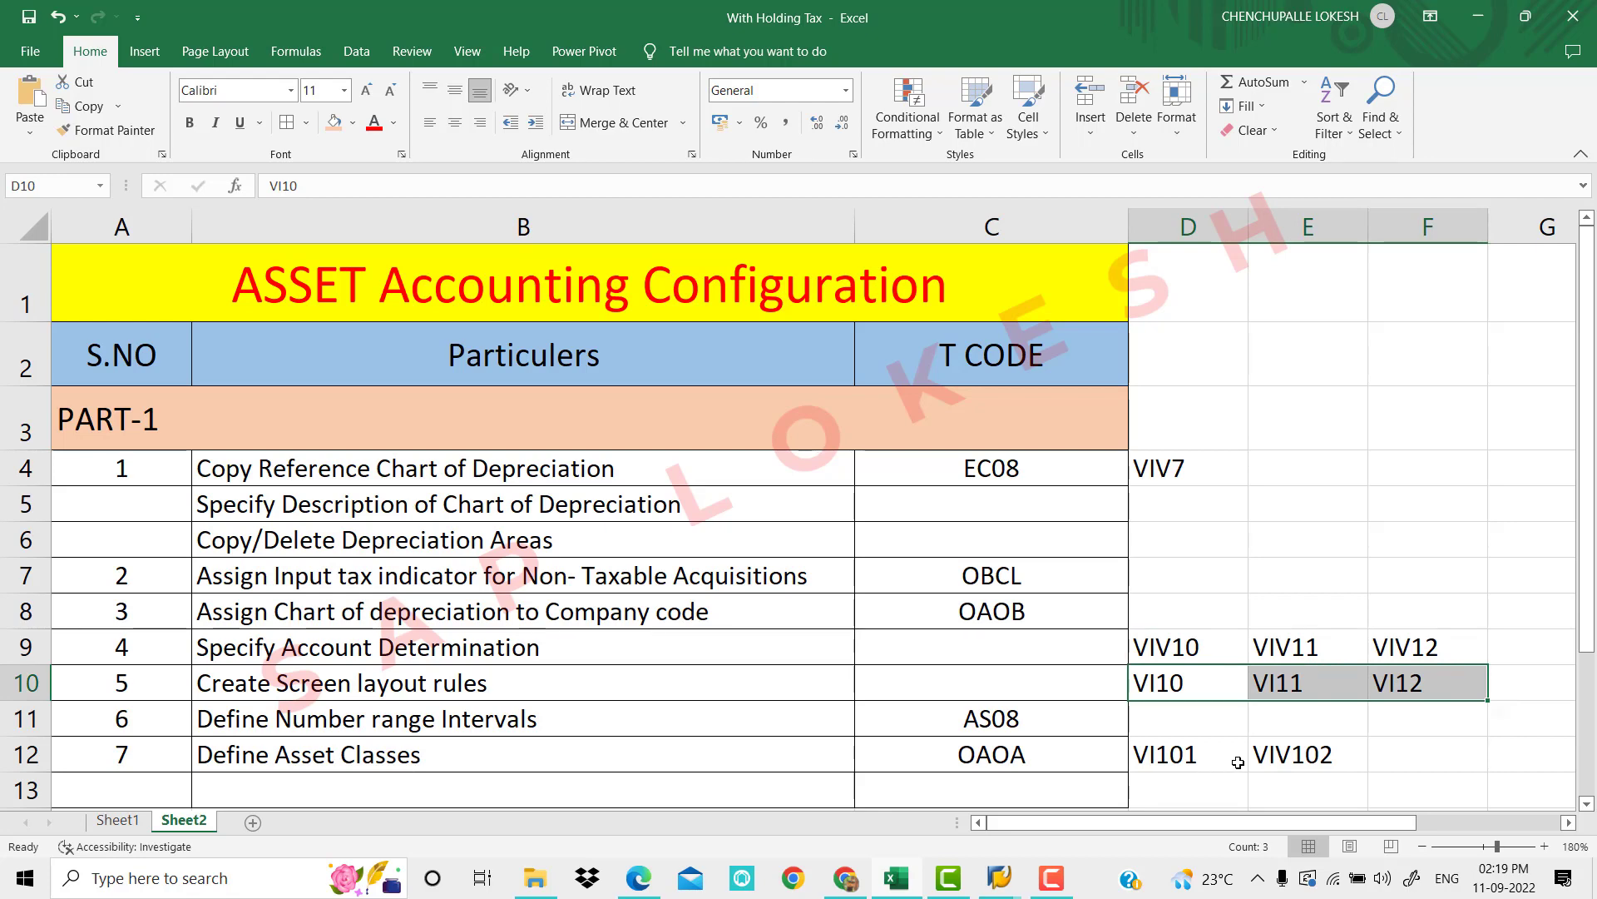
Record the third asset class, VIV103, in cell F12 of the Define Asset Classes row
left_click(1379, 759)
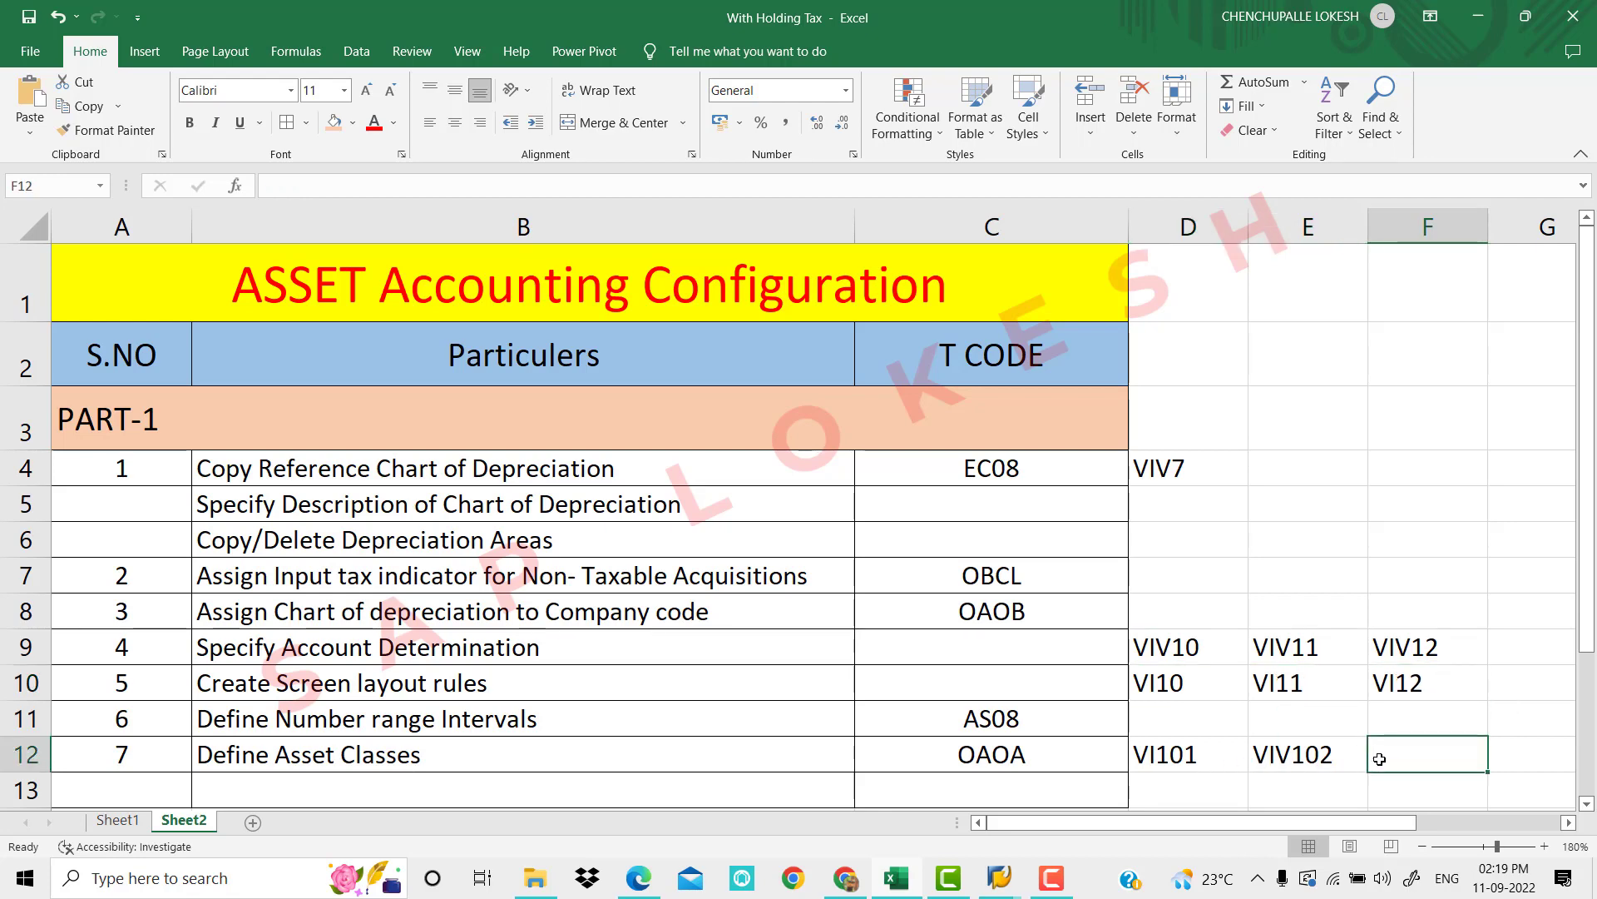
type("VIV")
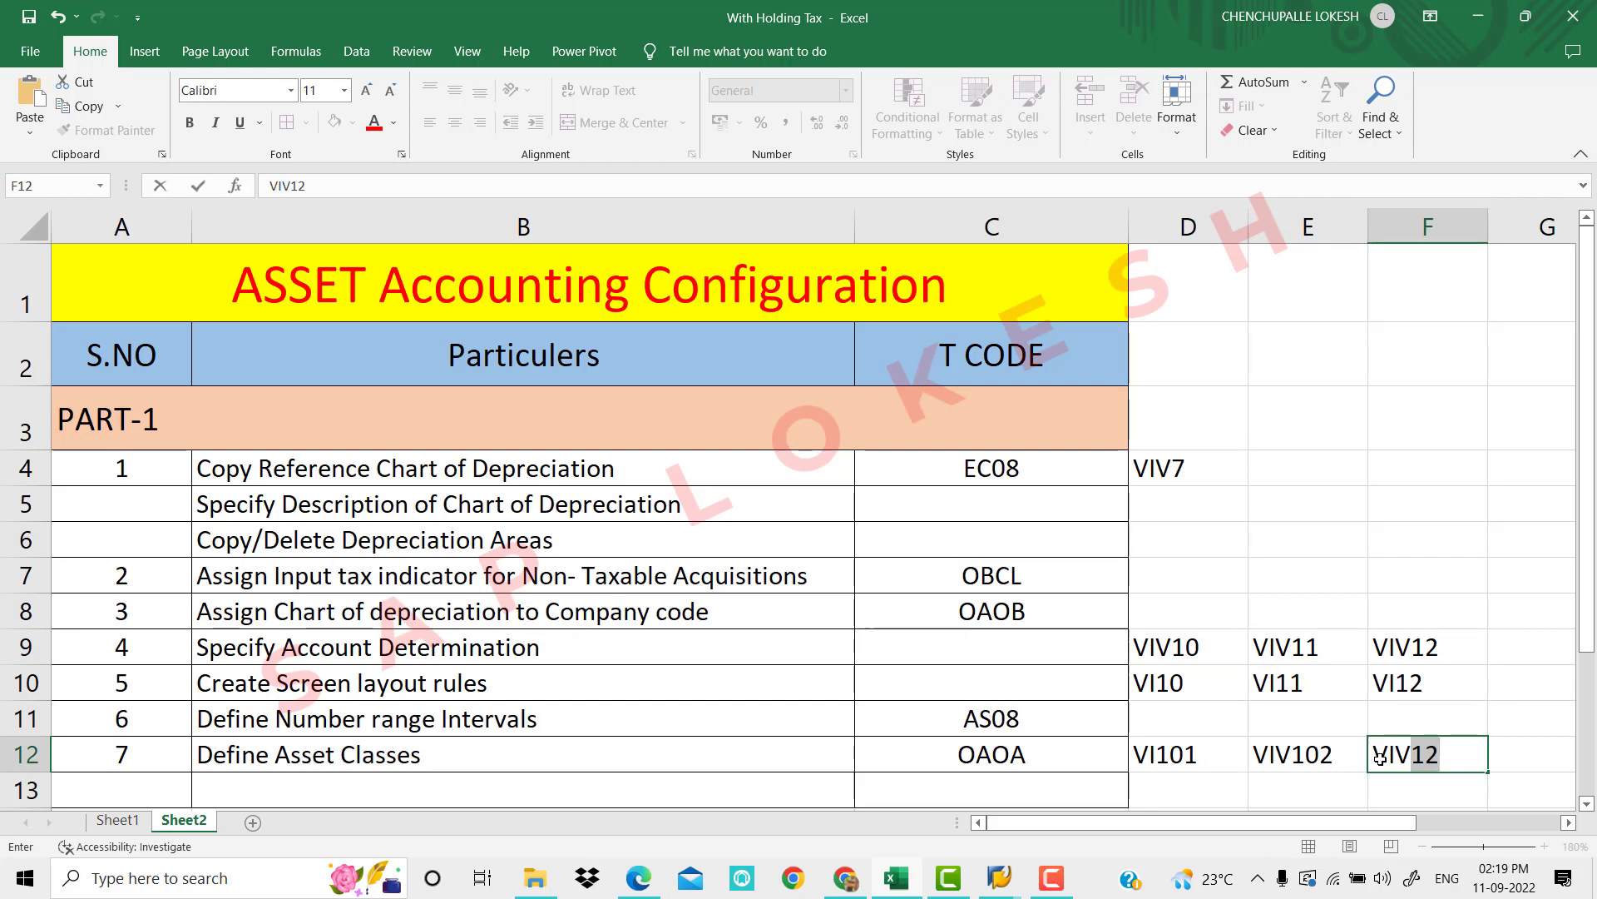
type("103")
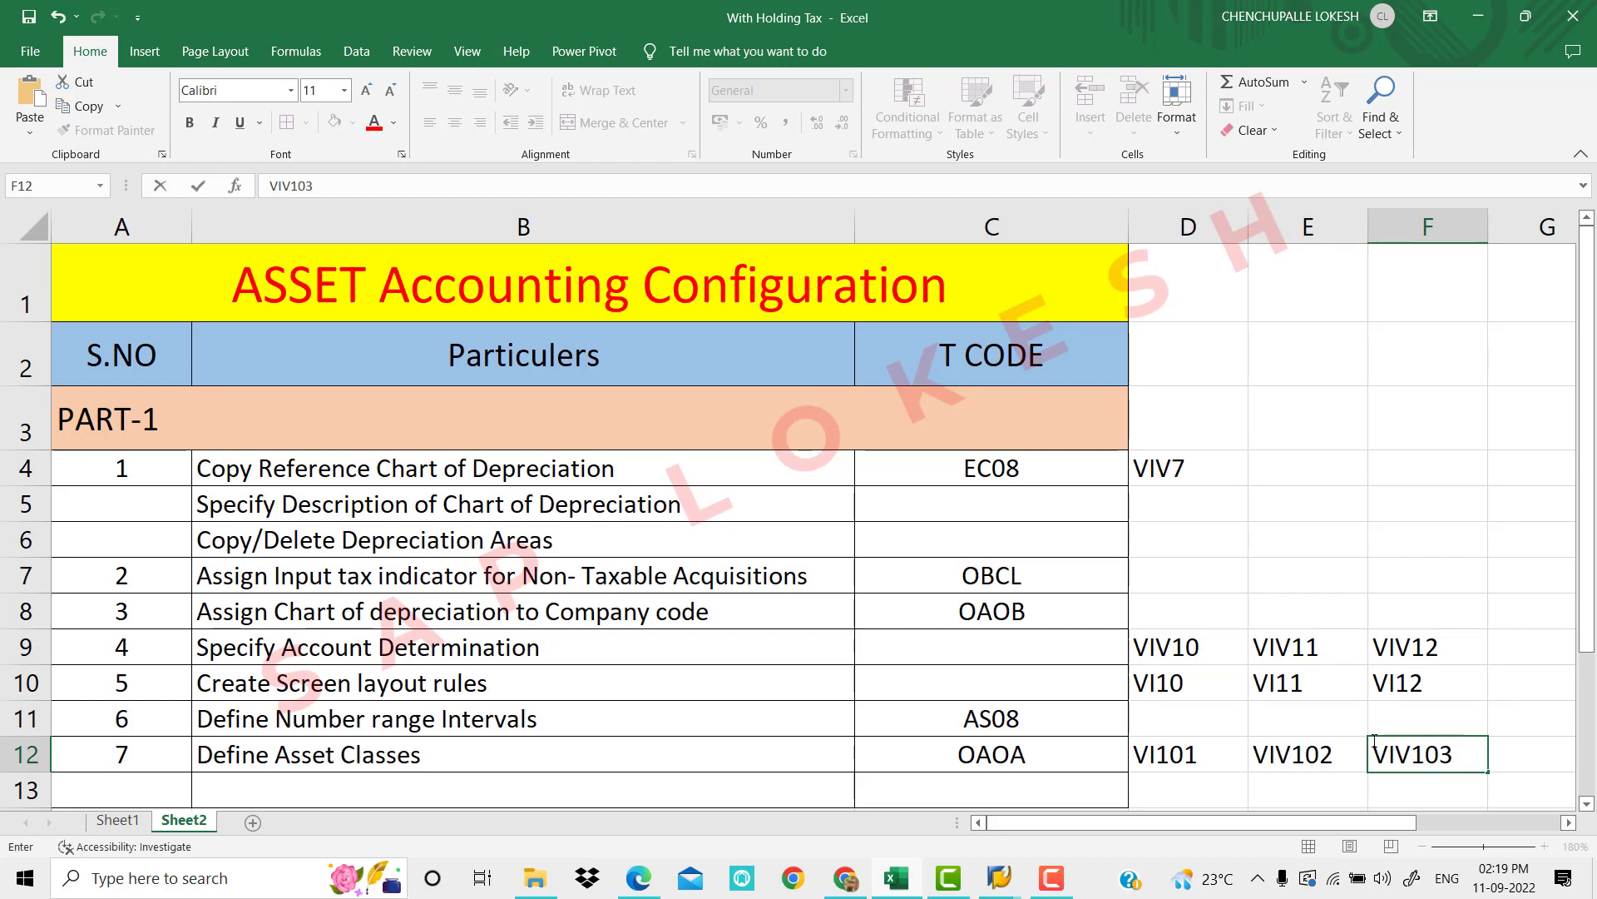
left_click(1360, 517)
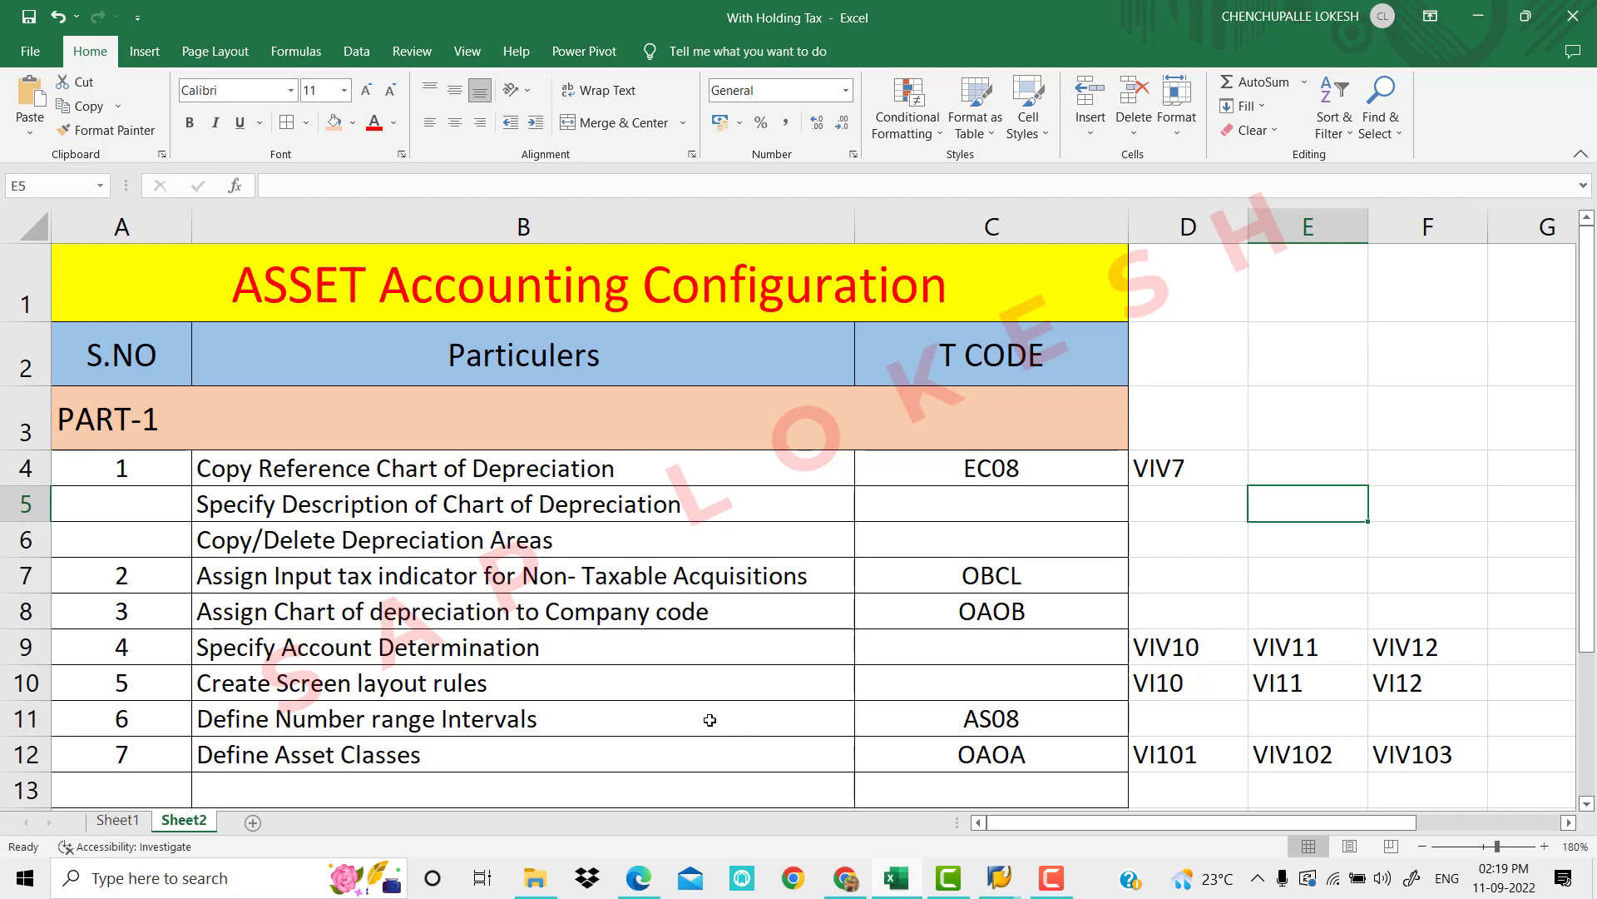
left_click(847, 881)
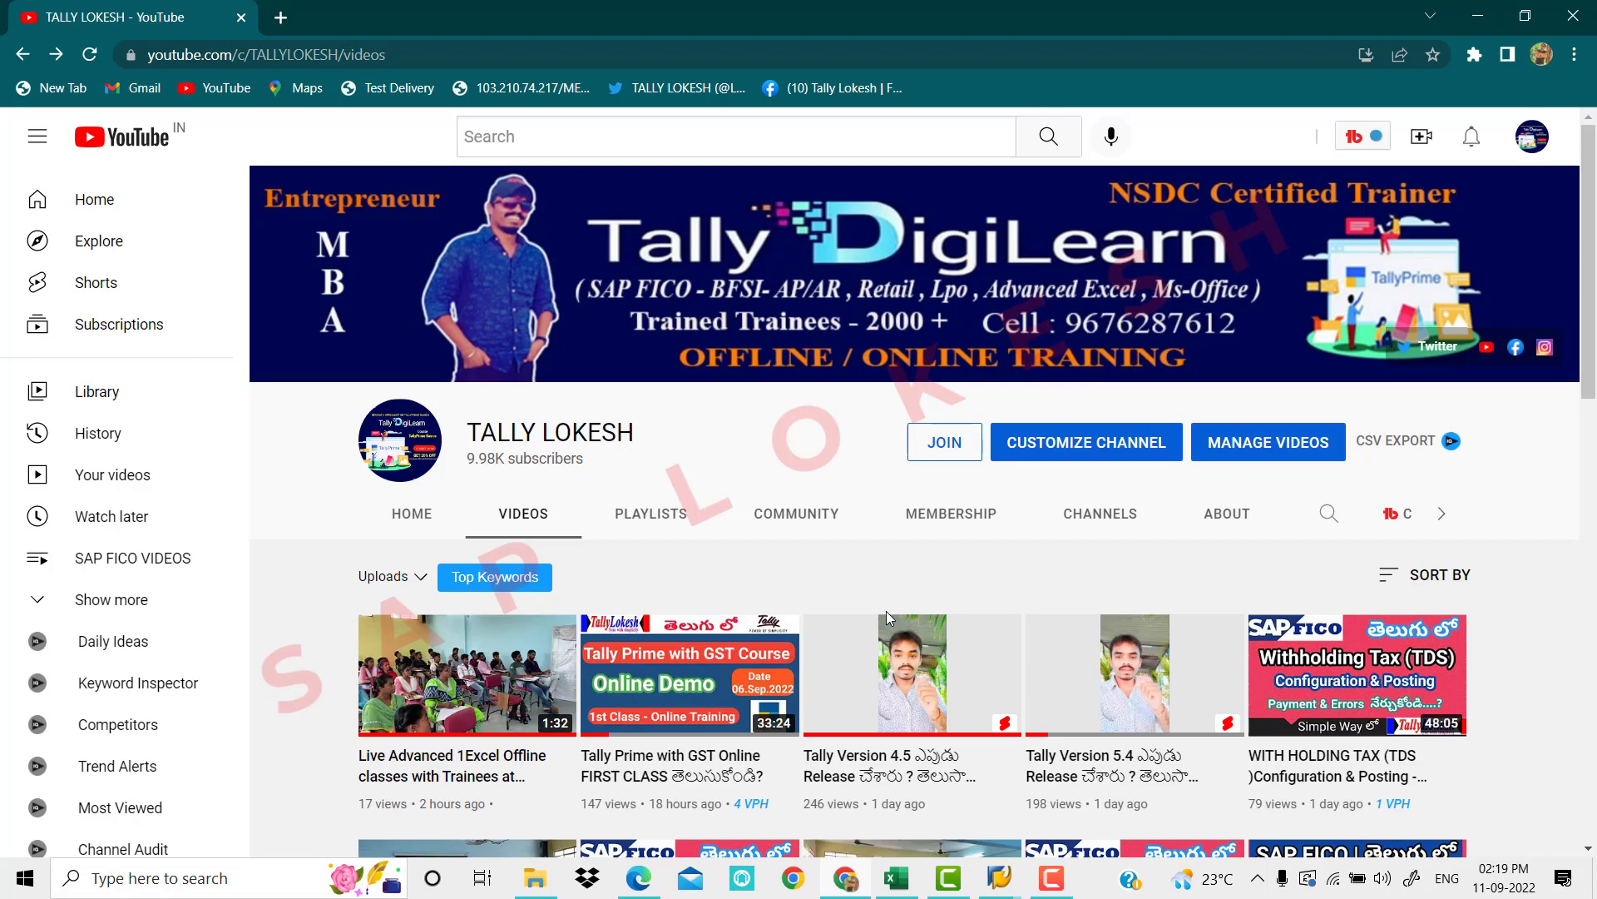
left_click(1070, 880)
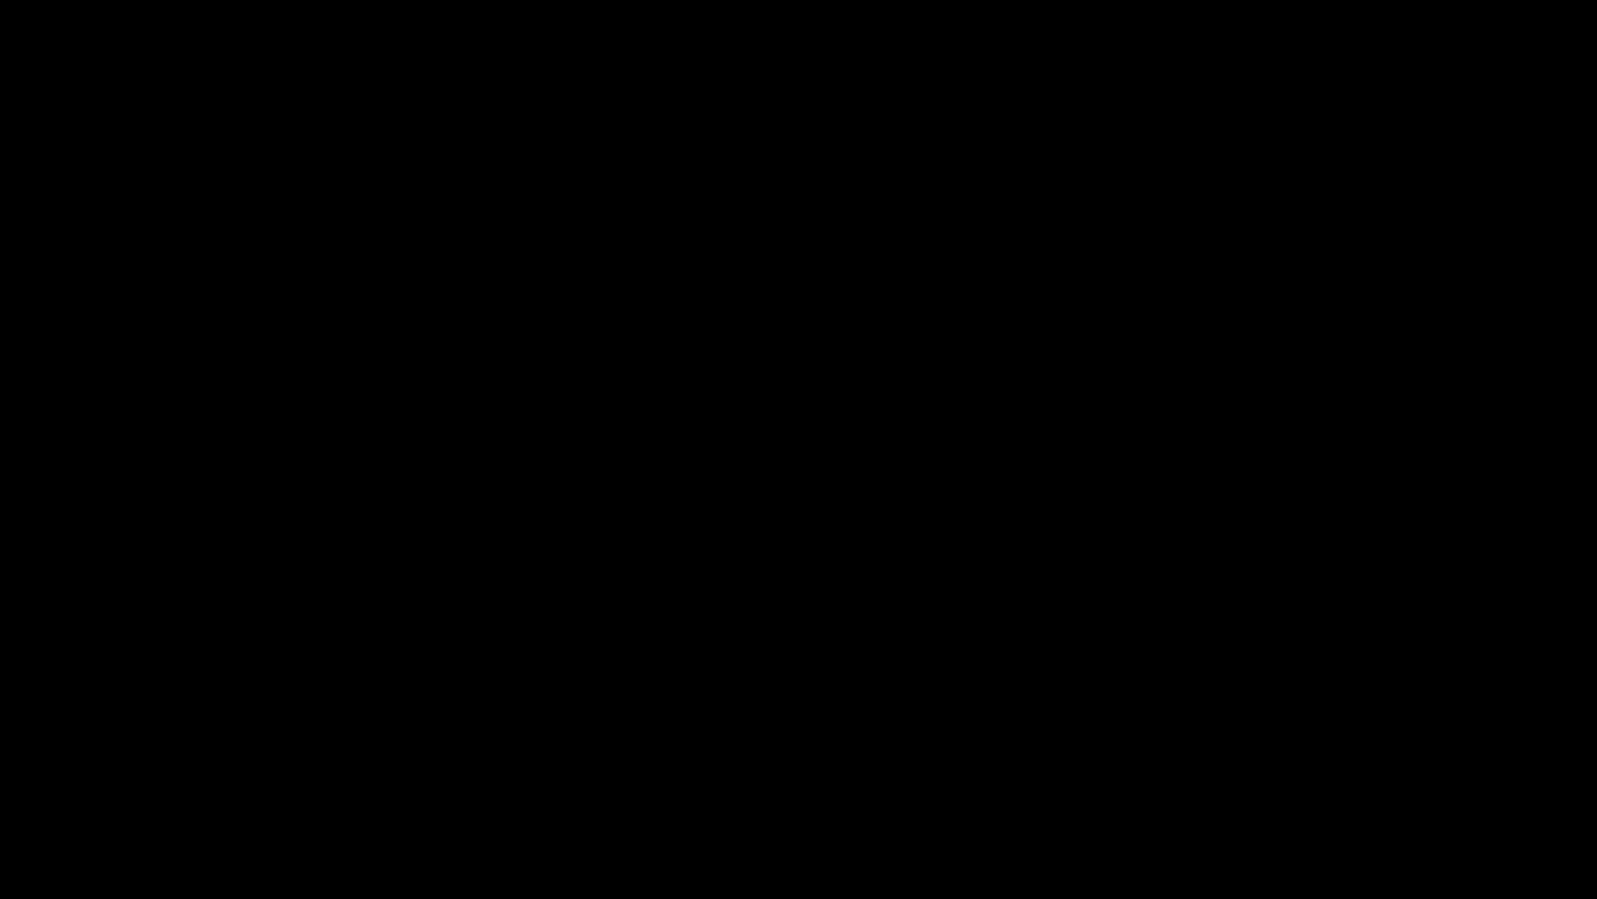